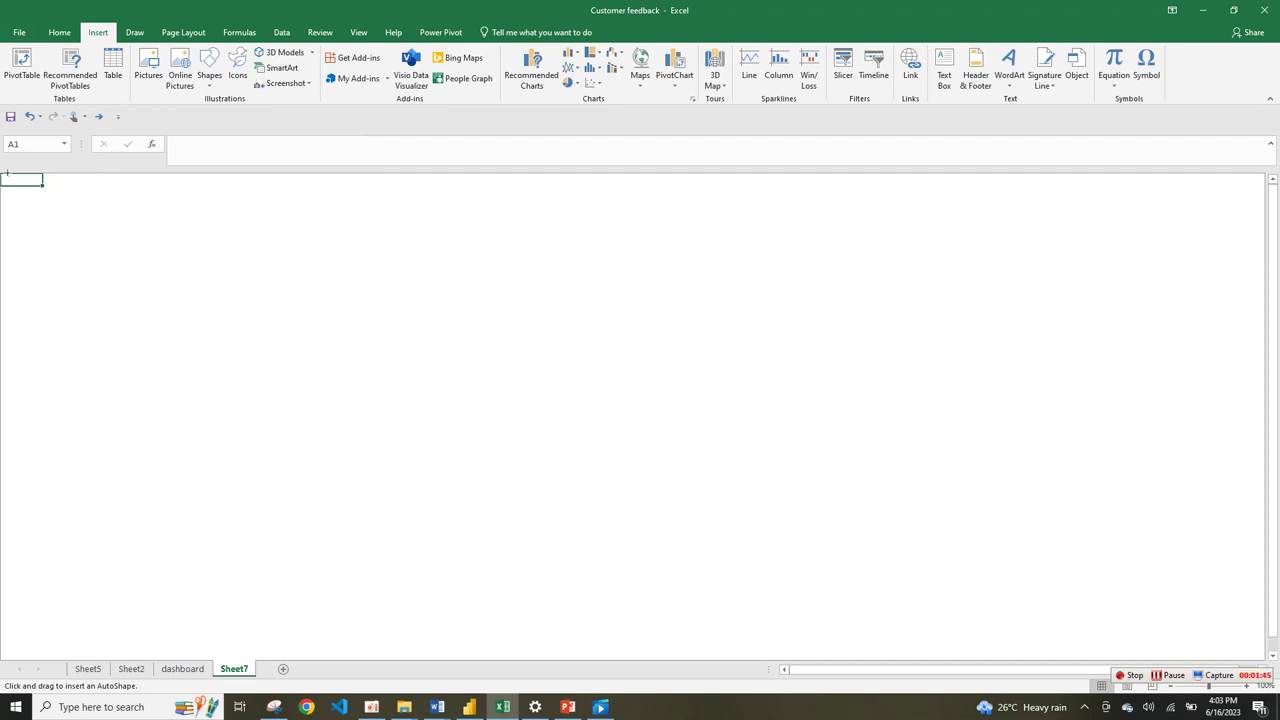
# - Draw a rectangle as a background panel on Sheet7, sized about 7.41" high by 13.81" wide
pyautogui.moveTo(10, 179); pyautogui.dragTo(921, 582)
pyautogui.moveTo(1272, 340)
pyautogui.mouseDown()
pyautogui.moveTo(1272, 205)
pyautogui.moveTo(1275, 347)
pyautogui.mouseUp()
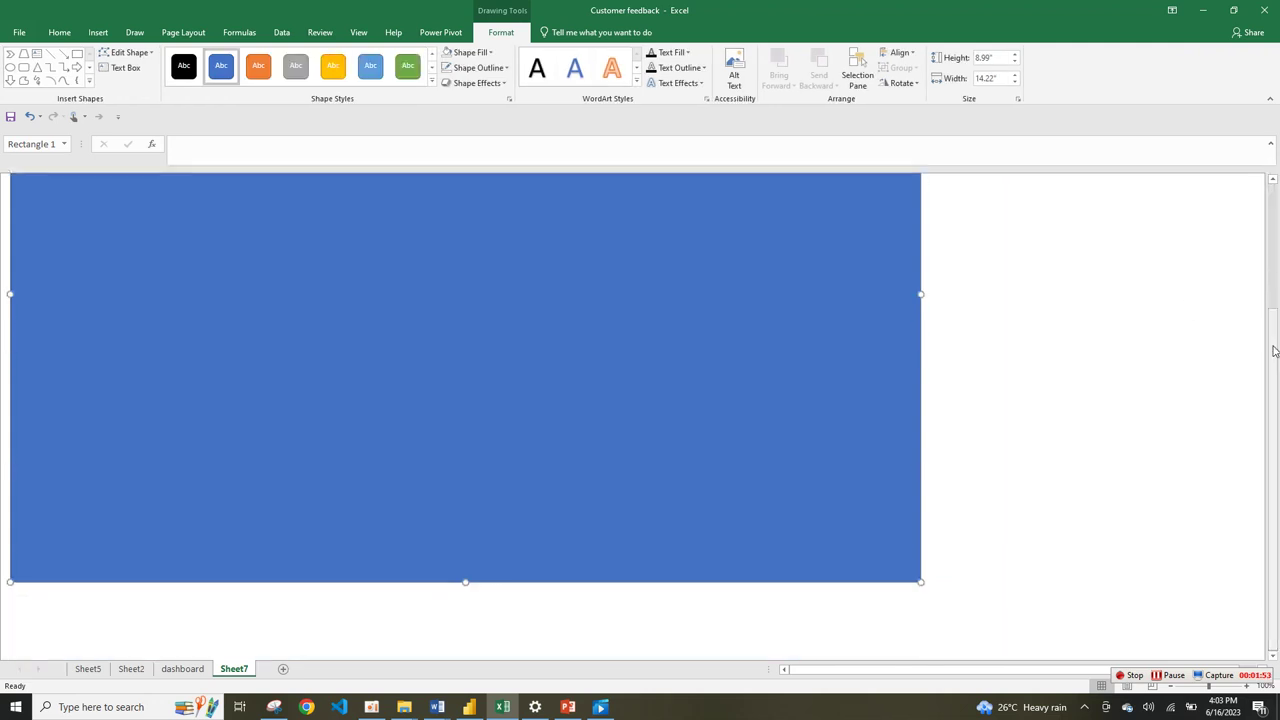
pyautogui.moveTo(921, 582); pyautogui.dragTo(786, 457)
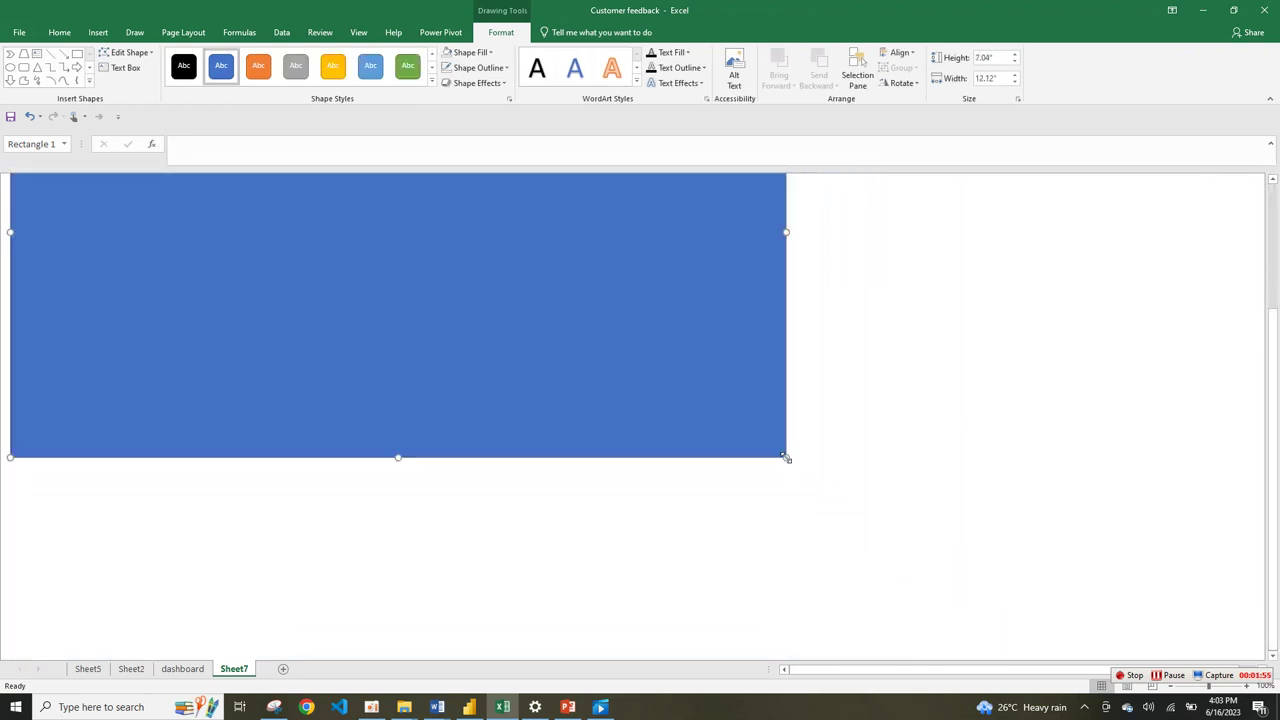
pyautogui.moveTo(1274, 345); pyautogui.dragTo(1274, 185)
pyautogui.moveTo(1278, 118); pyautogui.dragTo(1278, 120)
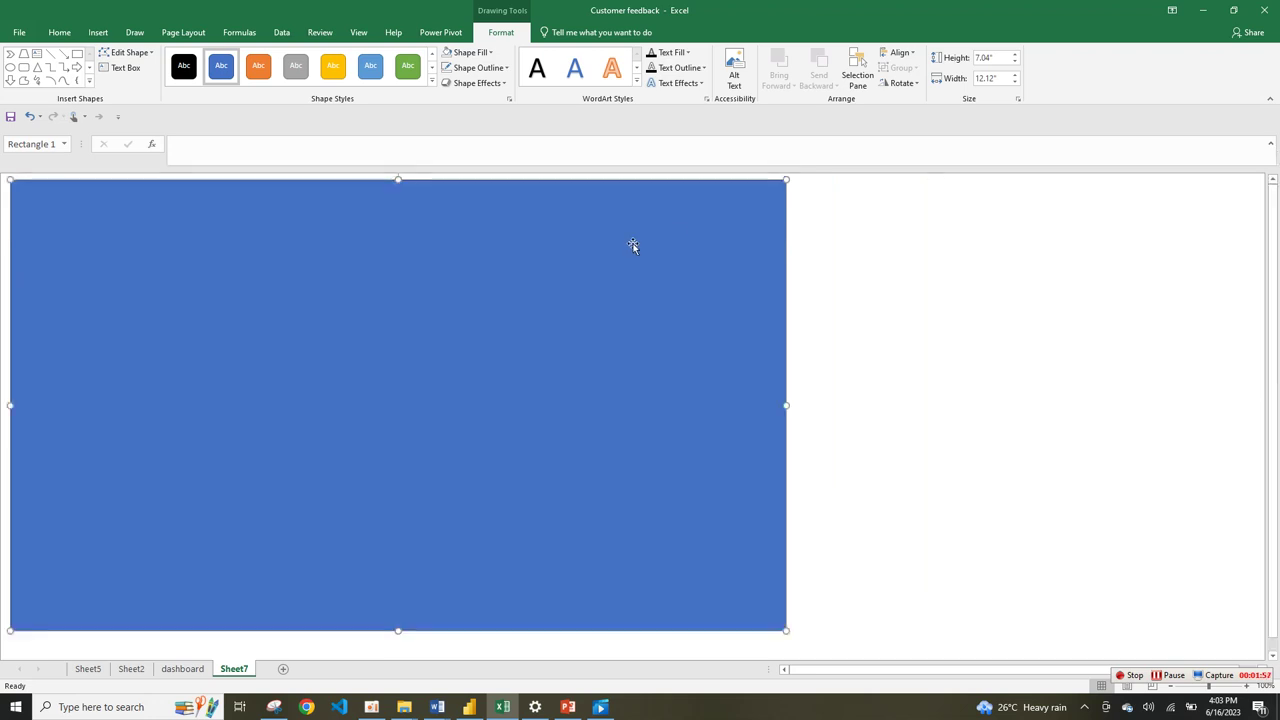
pyautogui.moveTo(760, 217); pyautogui.dragTo(798, 212)
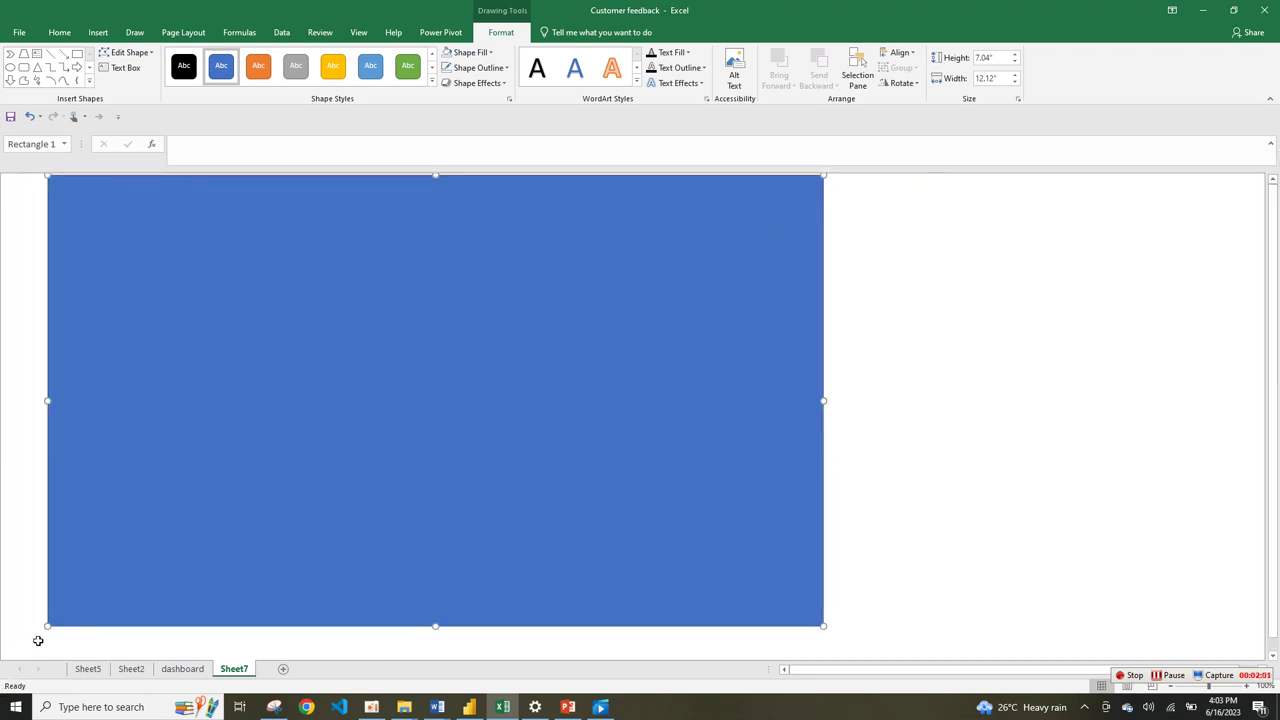
pyautogui.moveTo(47, 626); pyautogui.dragTo(37, 649)
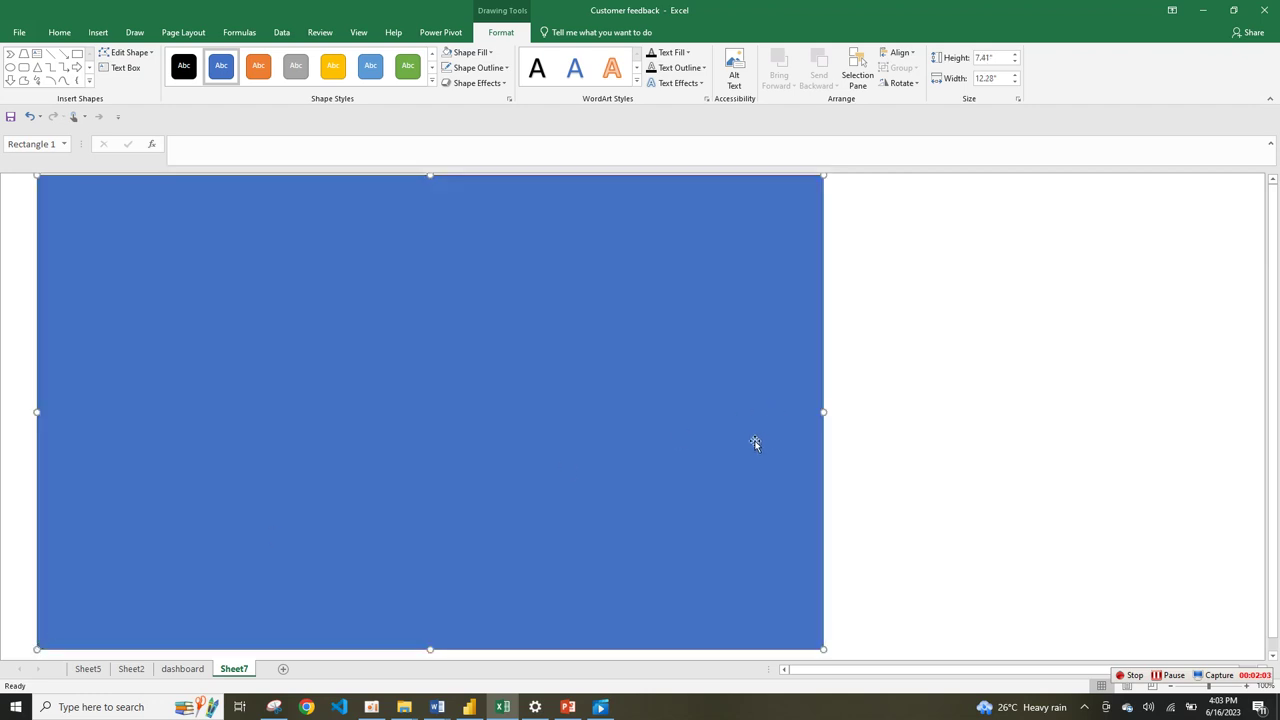
pyautogui.moveTo(824, 412); pyautogui.dragTo(921, 411)
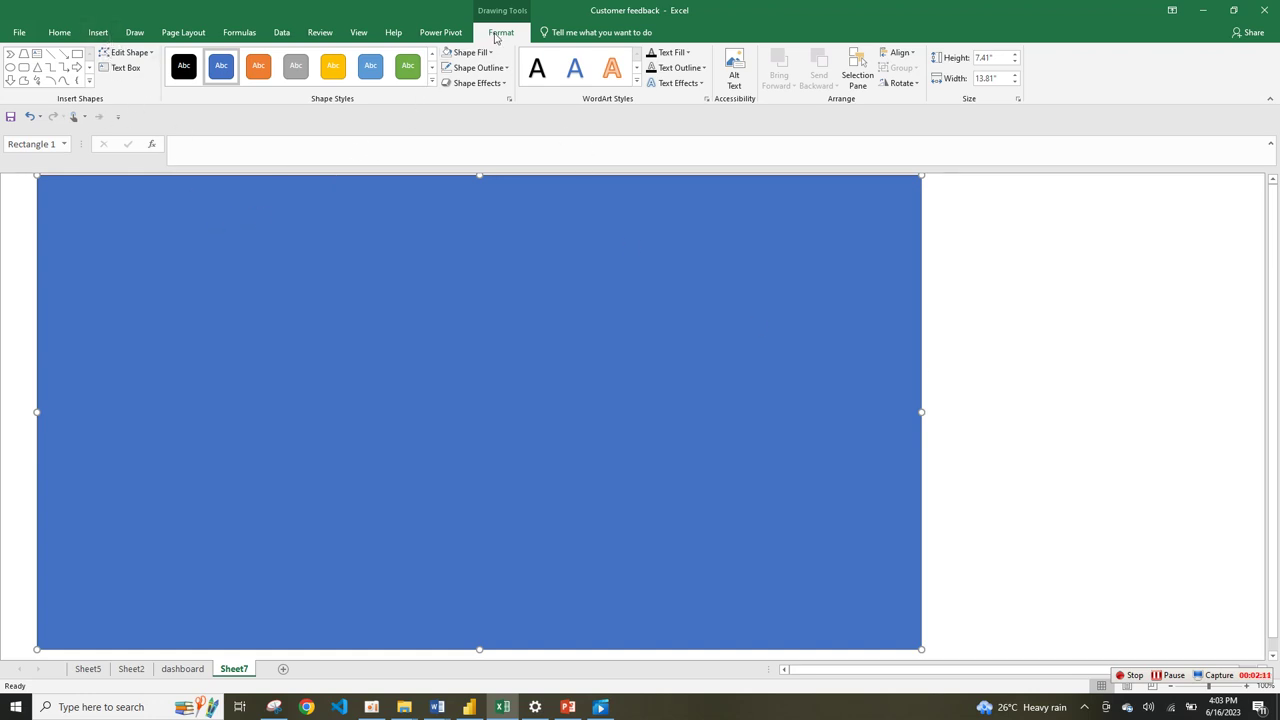
# - Remove the rectangle's outline and fill it with the custom RGB colour 5, 10, 45
pyautogui.click(508, 72)
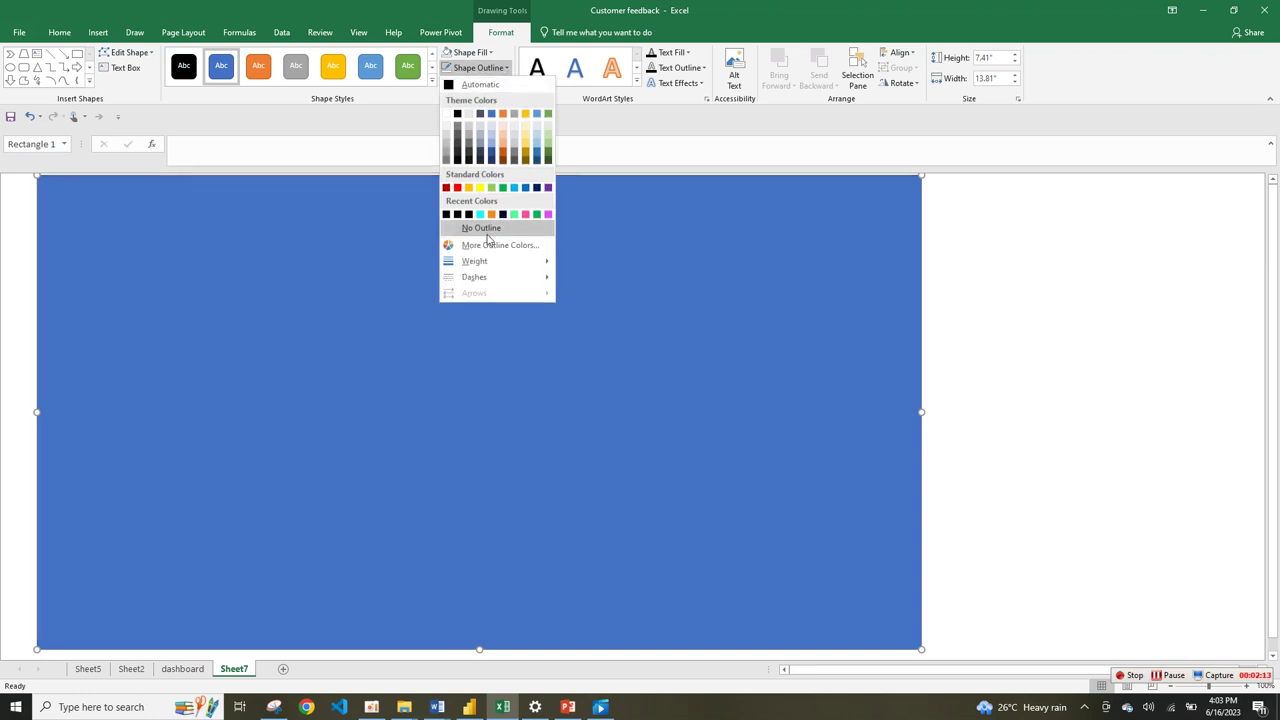
pyautogui.click(487, 234)
pyautogui.click(489, 52)
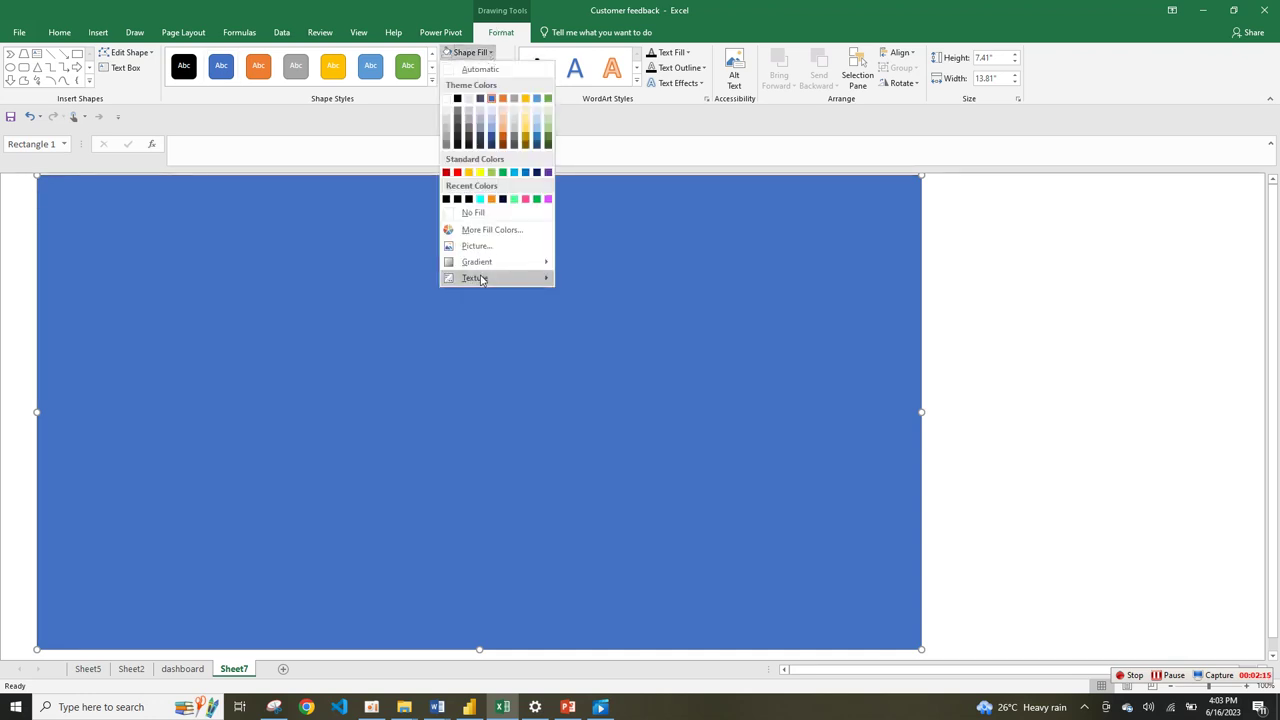
pyautogui.click(489, 232)
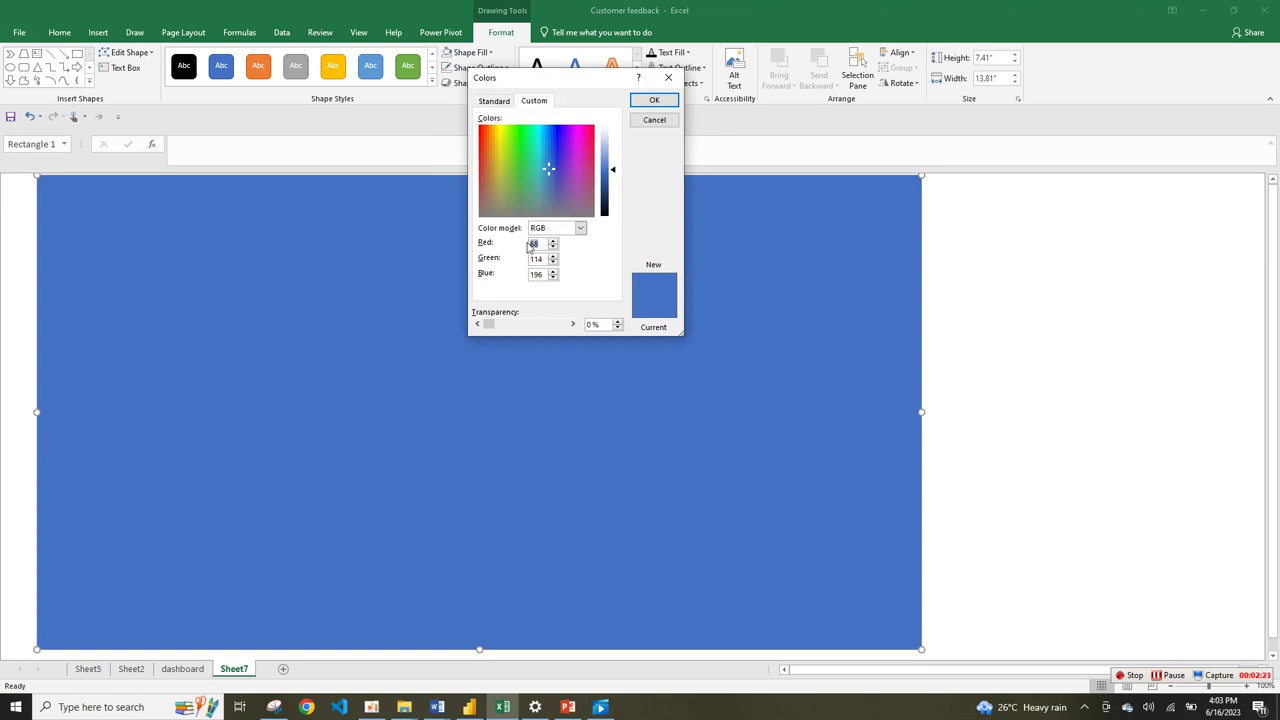
pyautogui.write('6')
pyautogui.press('BackSpace')
pyautogui.write('5')
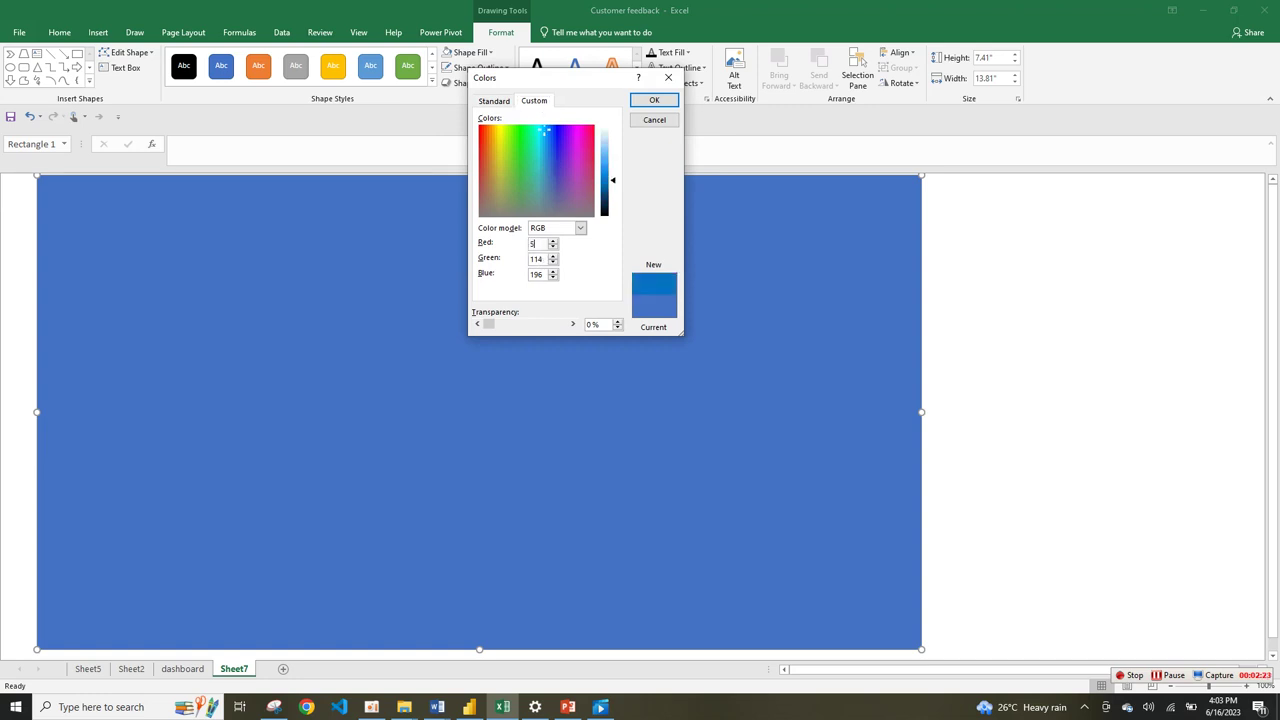
pyautogui.moveTo(544, 257); pyautogui.dragTo(501, 265)
pyautogui.write('10')
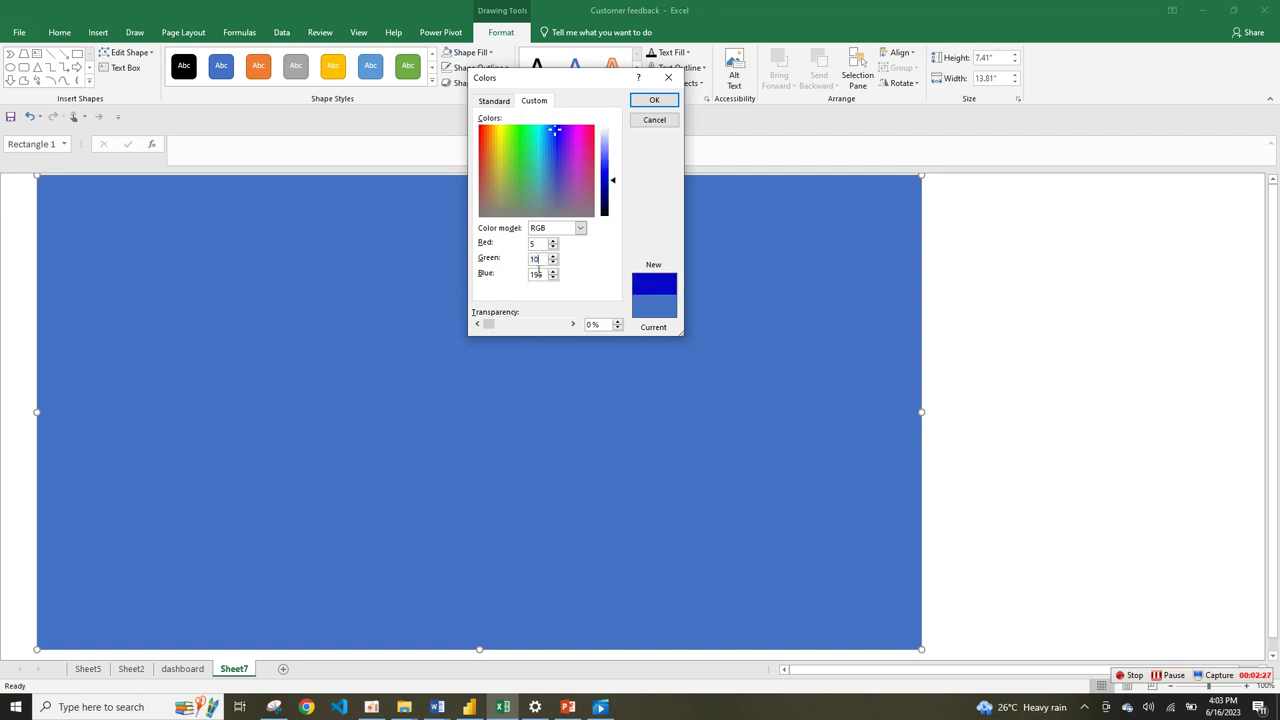
pyautogui.write('45')
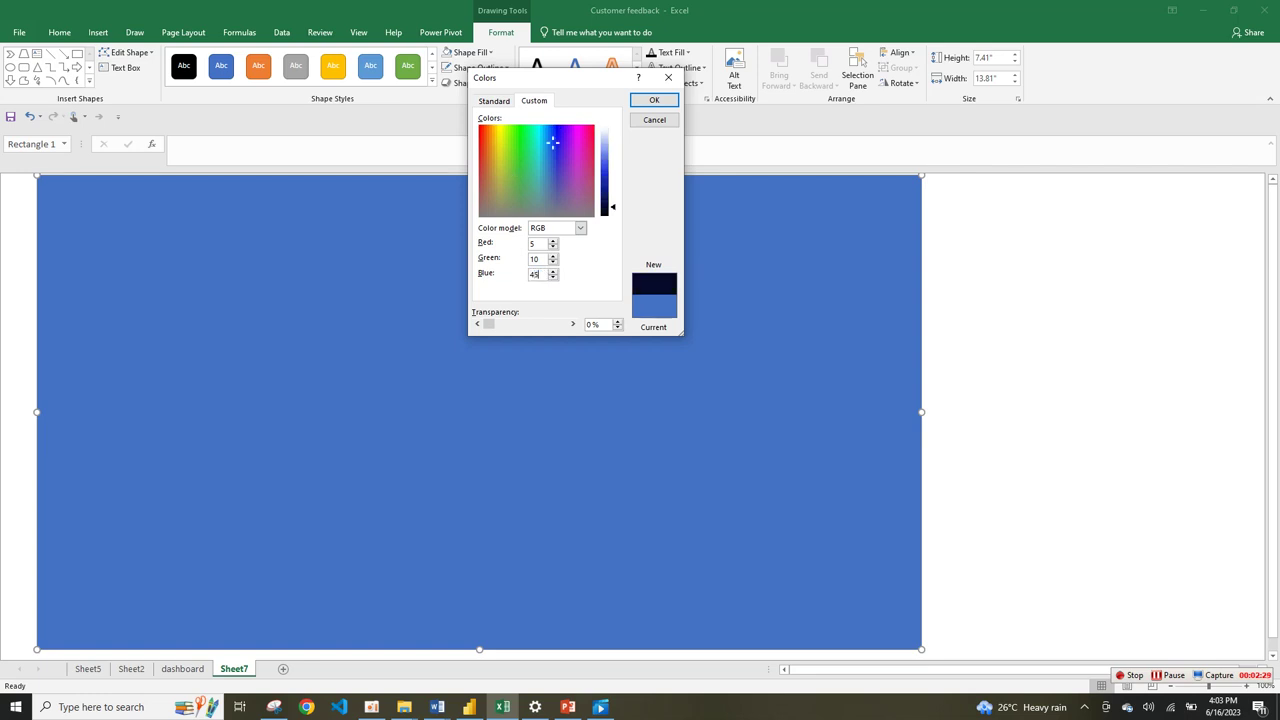
pyautogui.click(654, 100)
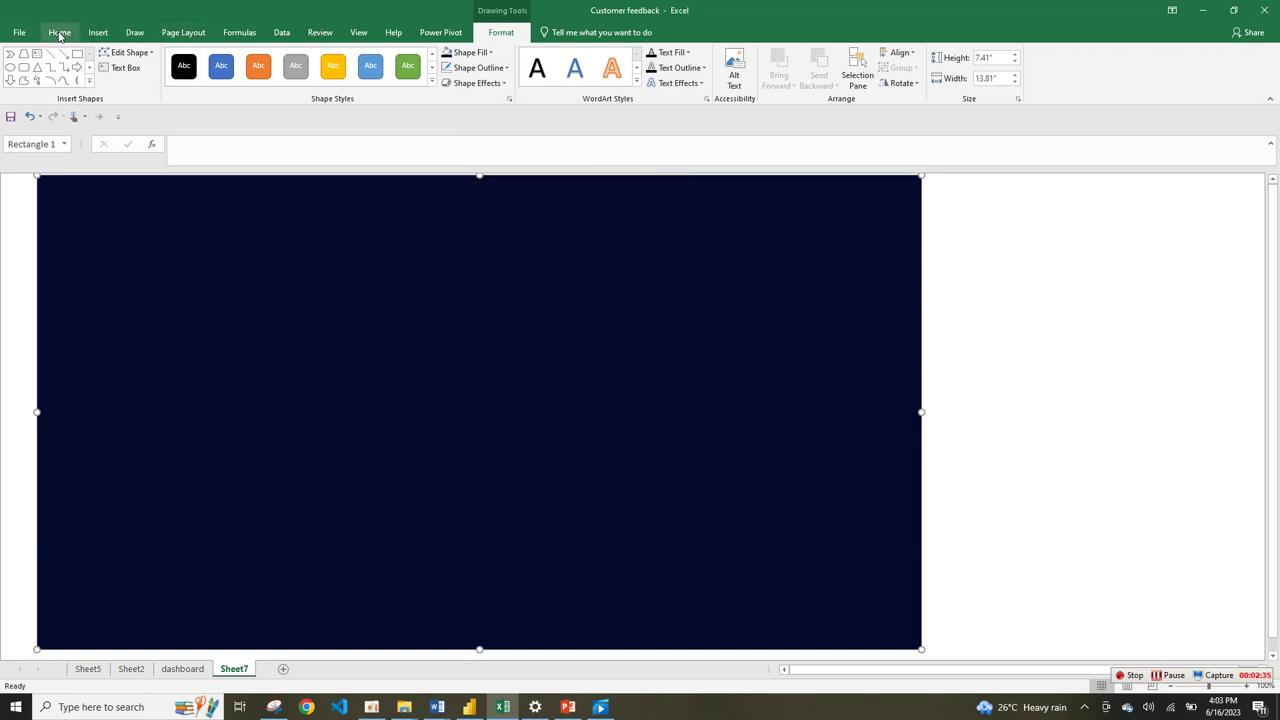
# - Switch to PowerPoint and add a new slide after slide 2 of Presentation1
pyautogui.click(100, 34)
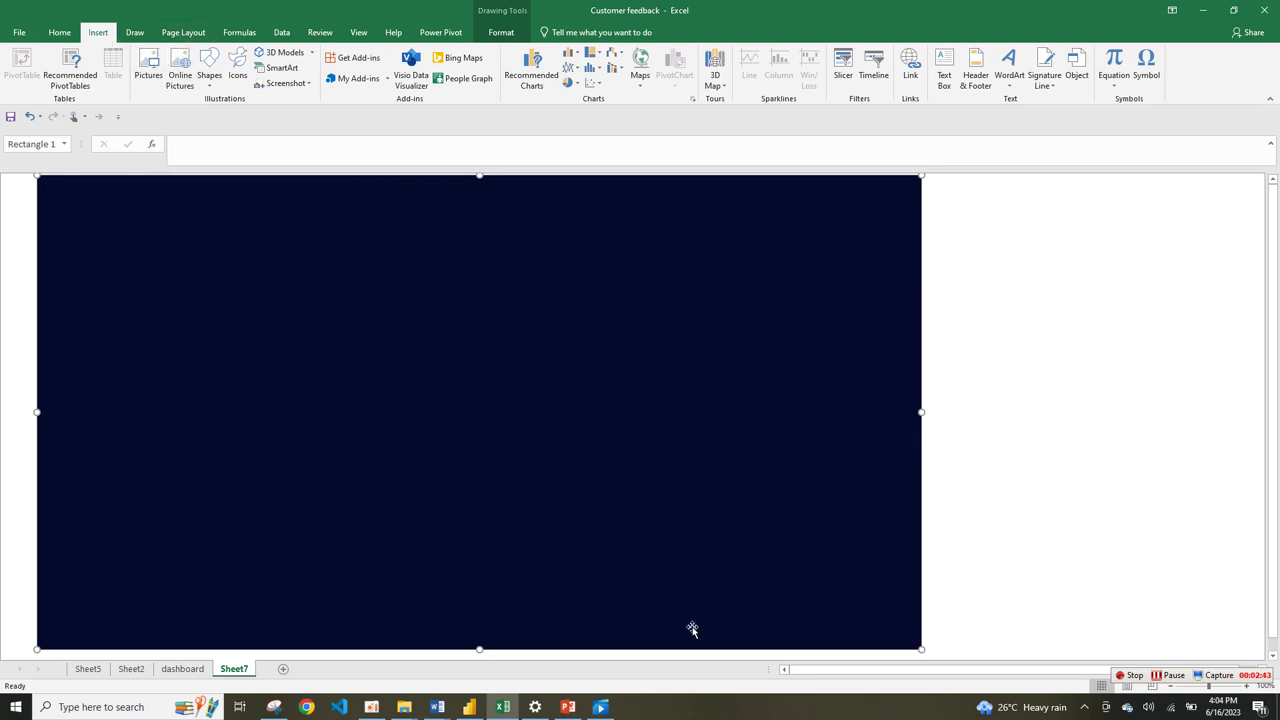
pyautogui.click(567, 707)
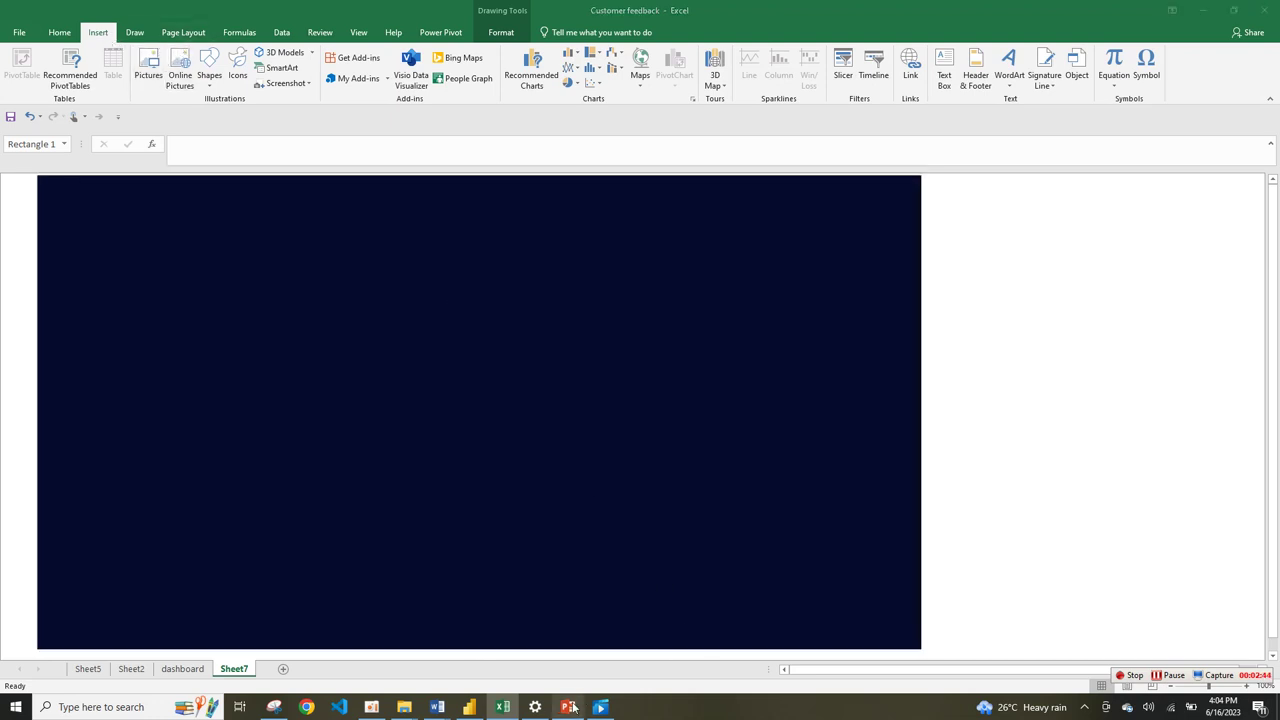
pyautogui.moveTo(237, 223); pyautogui.dragTo(234, 191)
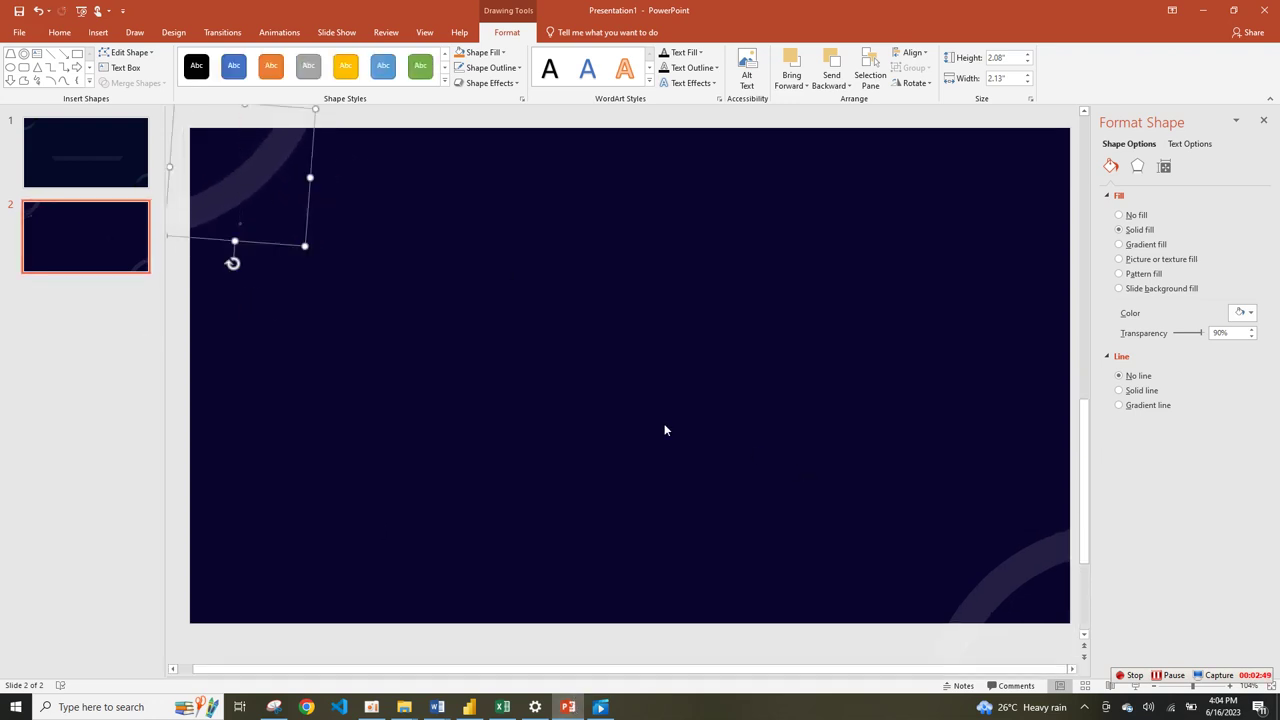
pyautogui.click(91, 276)
pyautogui.rightClick(91, 276)
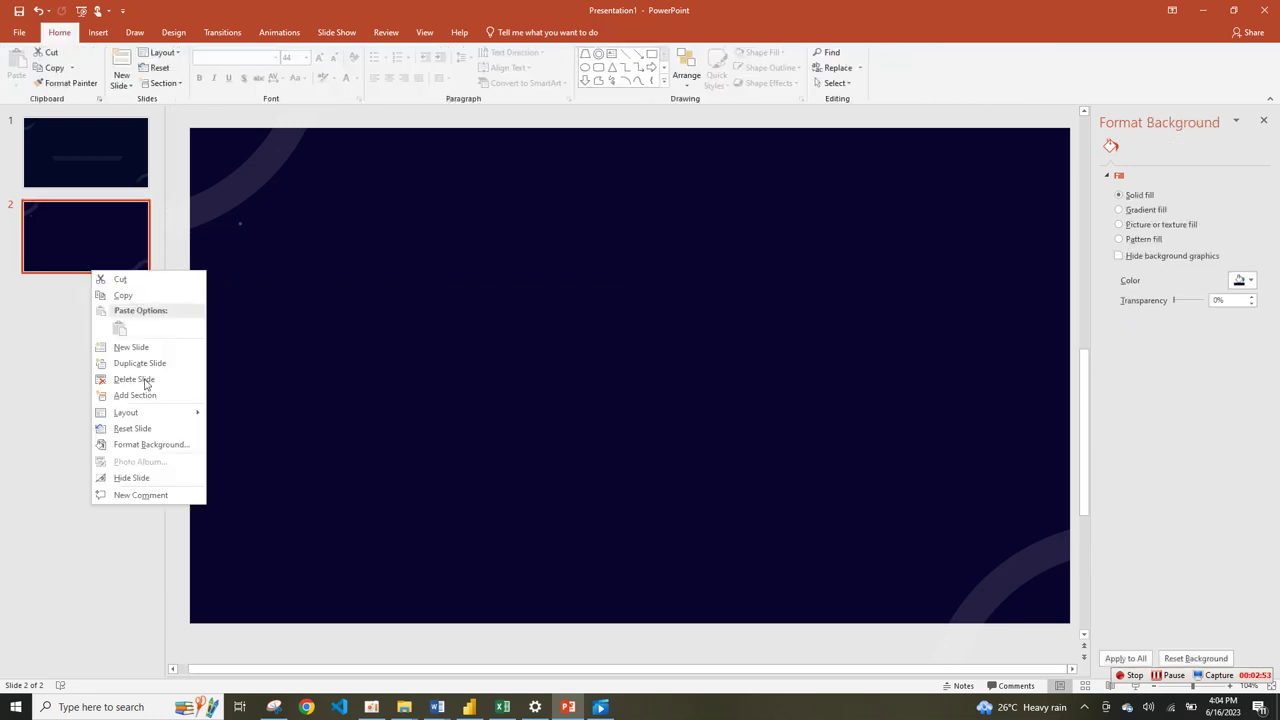
pyautogui.click(131, 347)
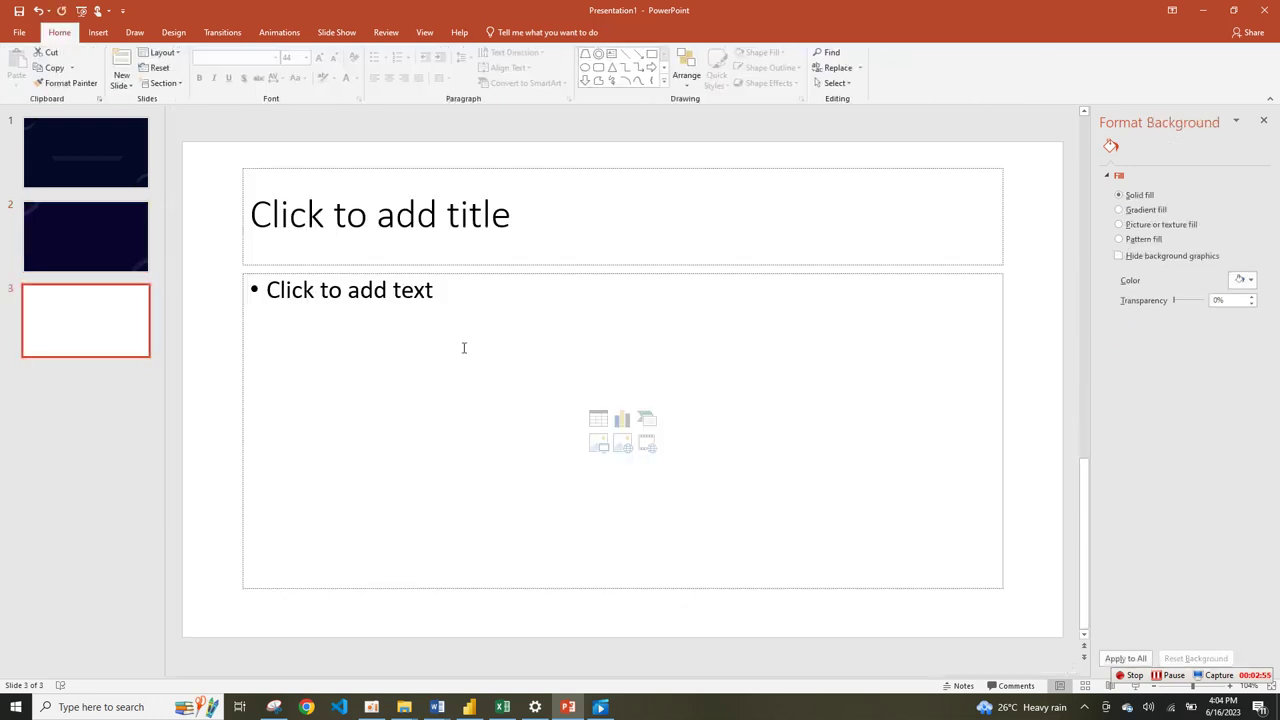
# - Delete the new slide's title and text placeholders and give its background a solid dark navy fill
pyautogui.click(999, 555)
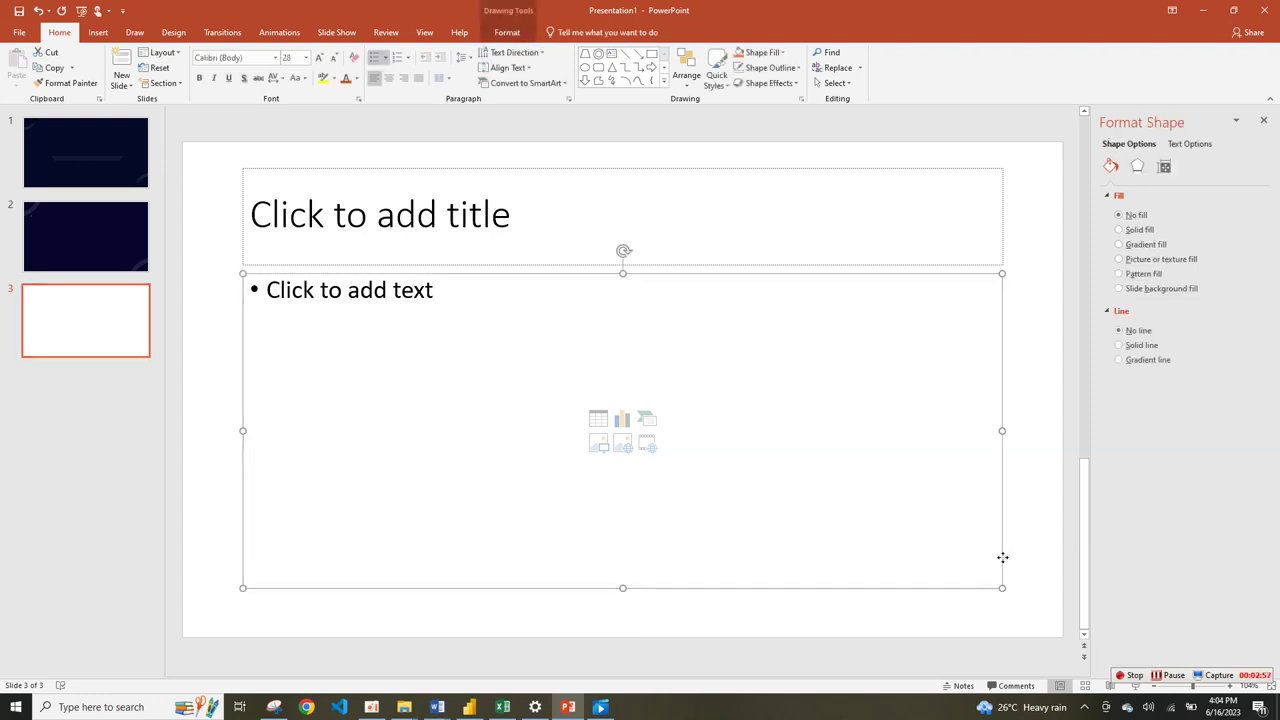
pyautogui.press('Delete')
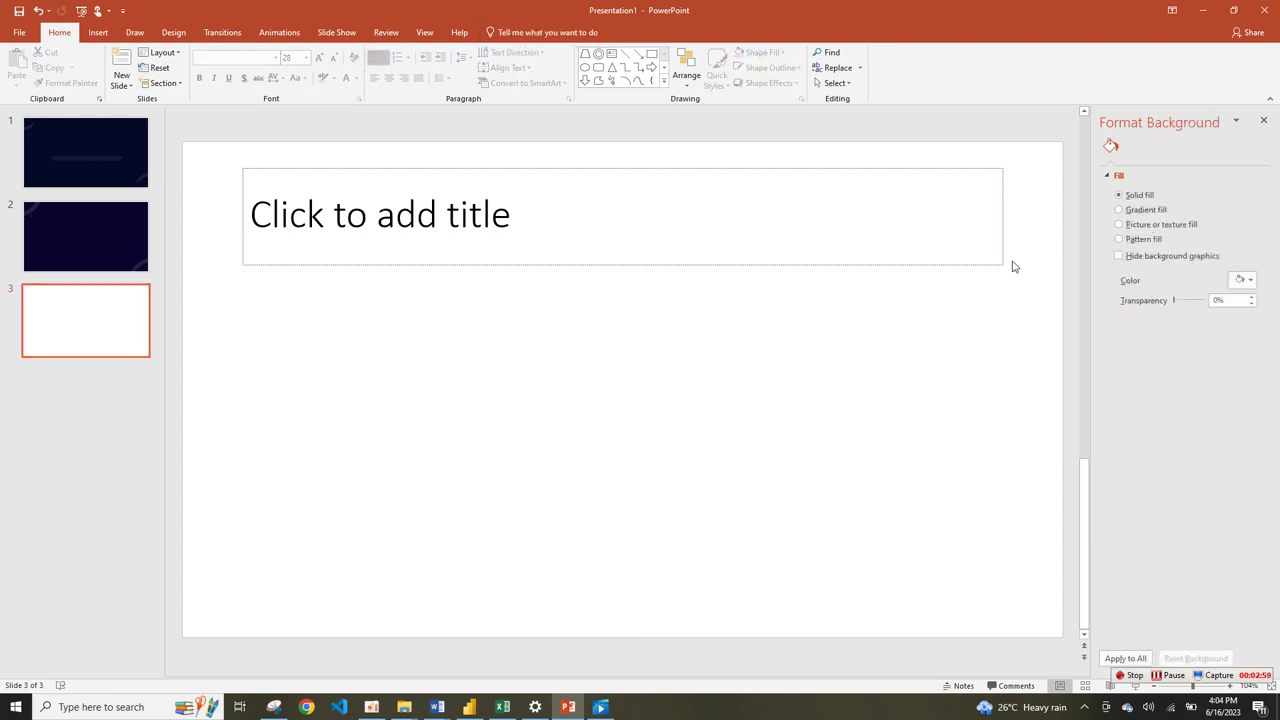
pyautogui.click(1002, 264)
pyautogui.press('Delete')
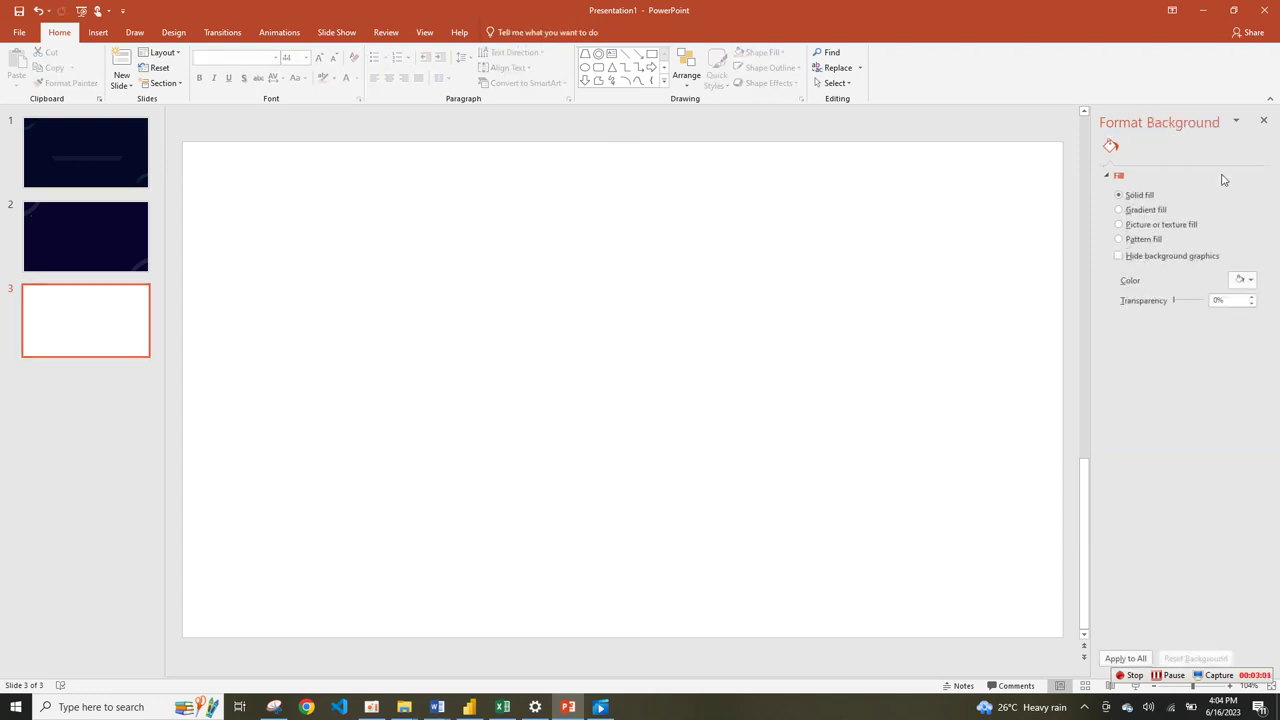
pyautogui.click(1241, 281)
pyautogui.click(1169, 425)
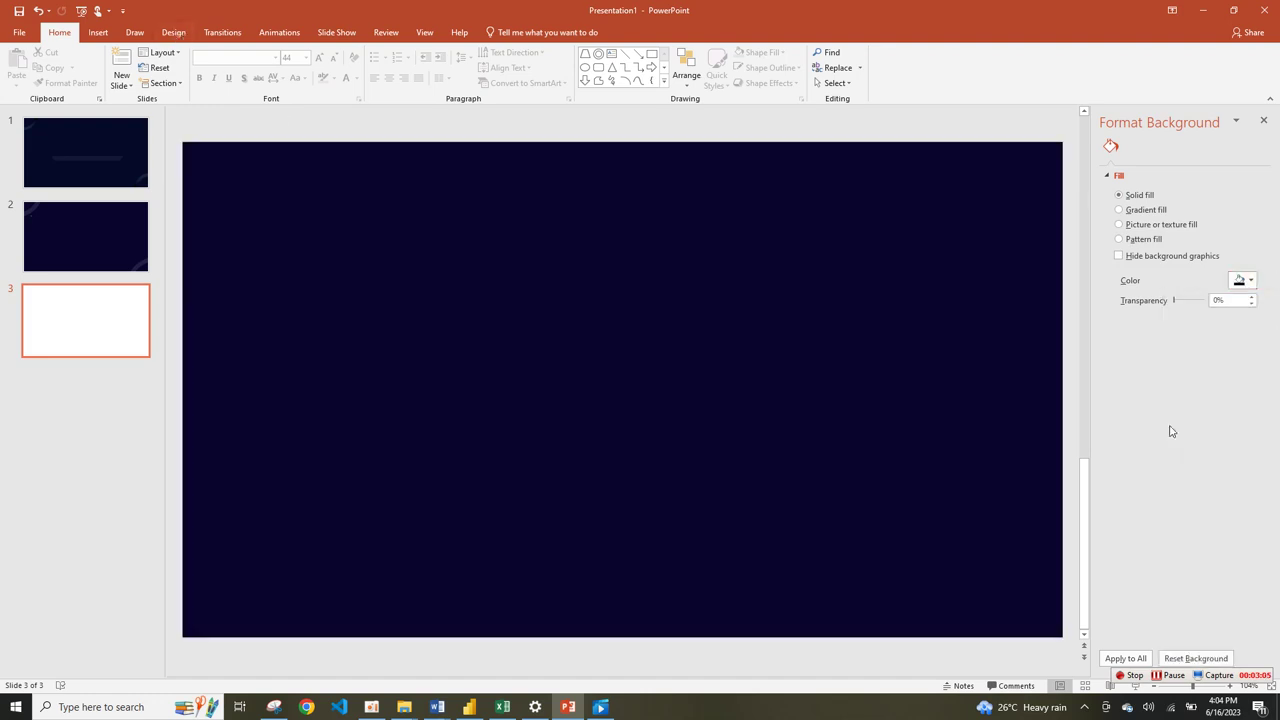
# - Draw a hollow circle about 4.38" across on slide 3, left of centre, and narrow its band to a thin ring
pyautogui.click(98, 32)
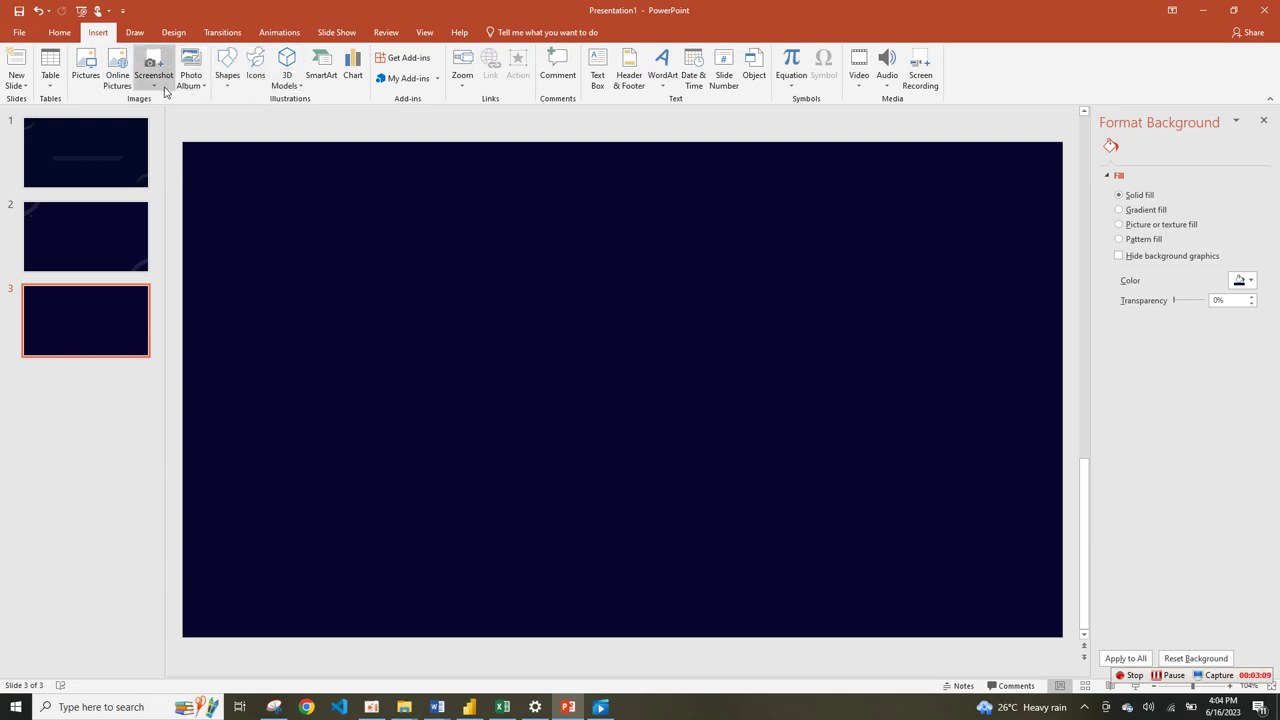
pyautogui.click(227, 68)
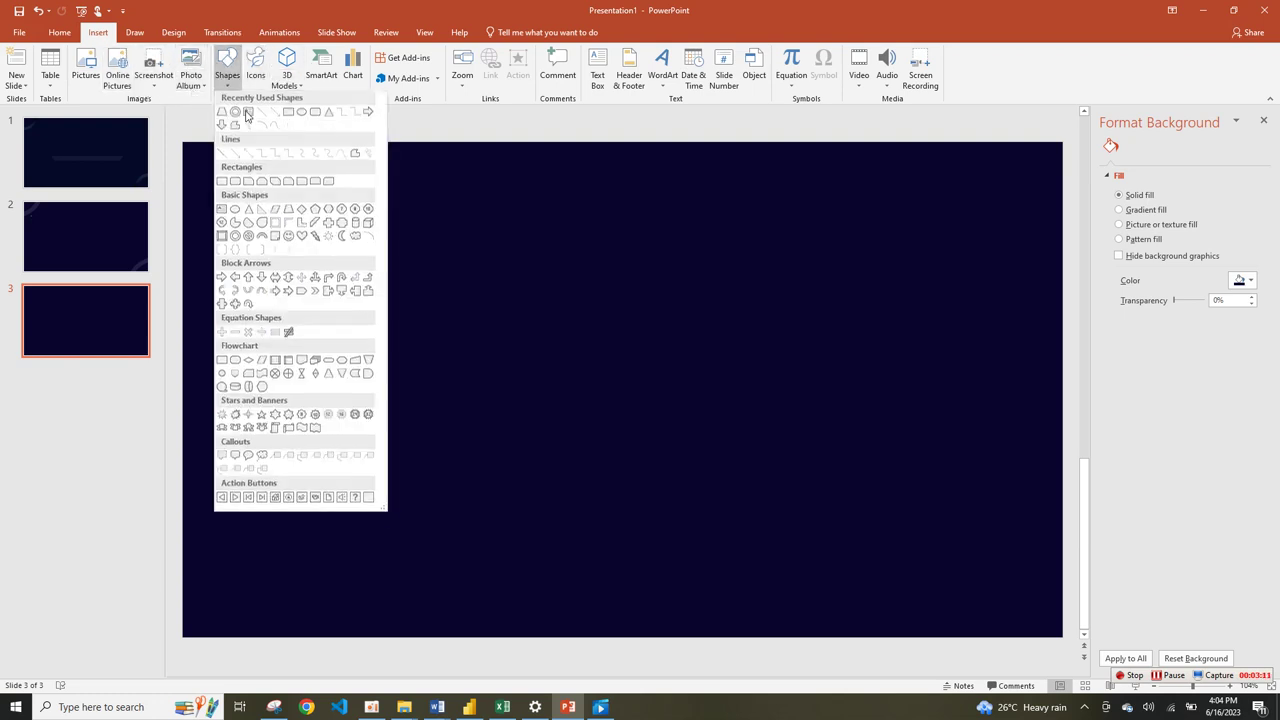
pyautogui.click(235, 237)
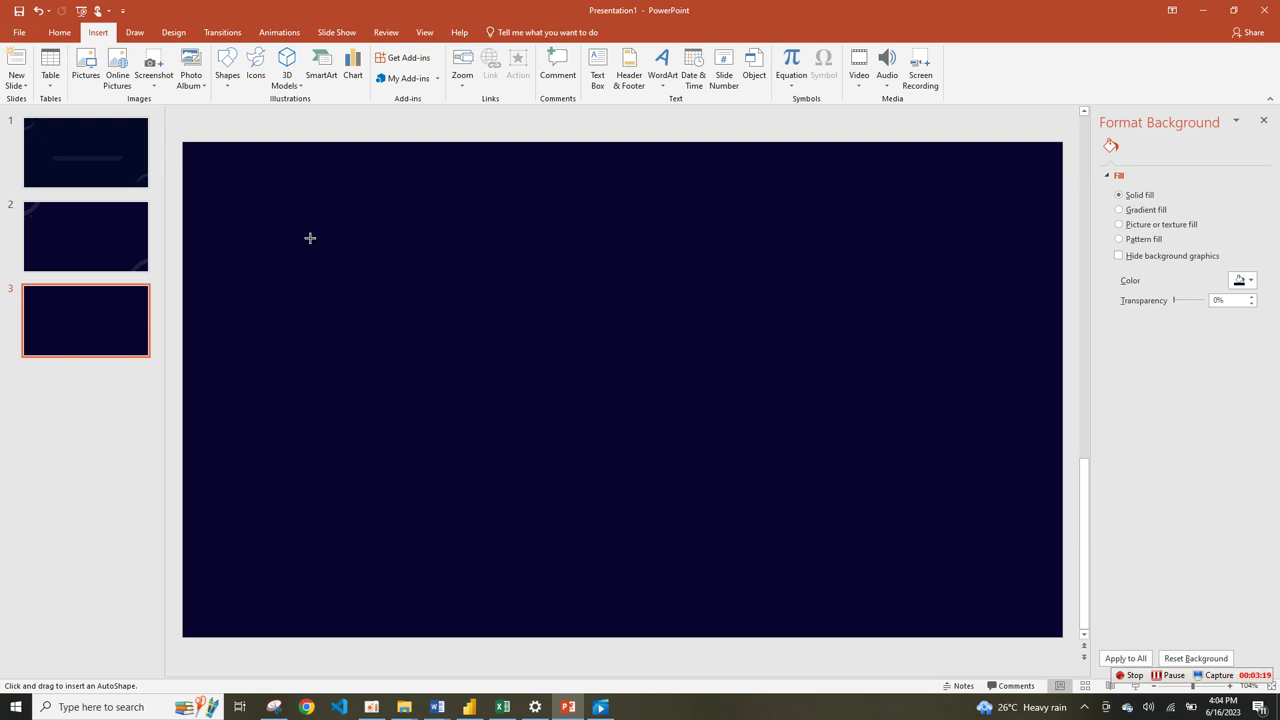
pyautogui.moveTo(309, 237); pyautogui.dragTo(563, 414)
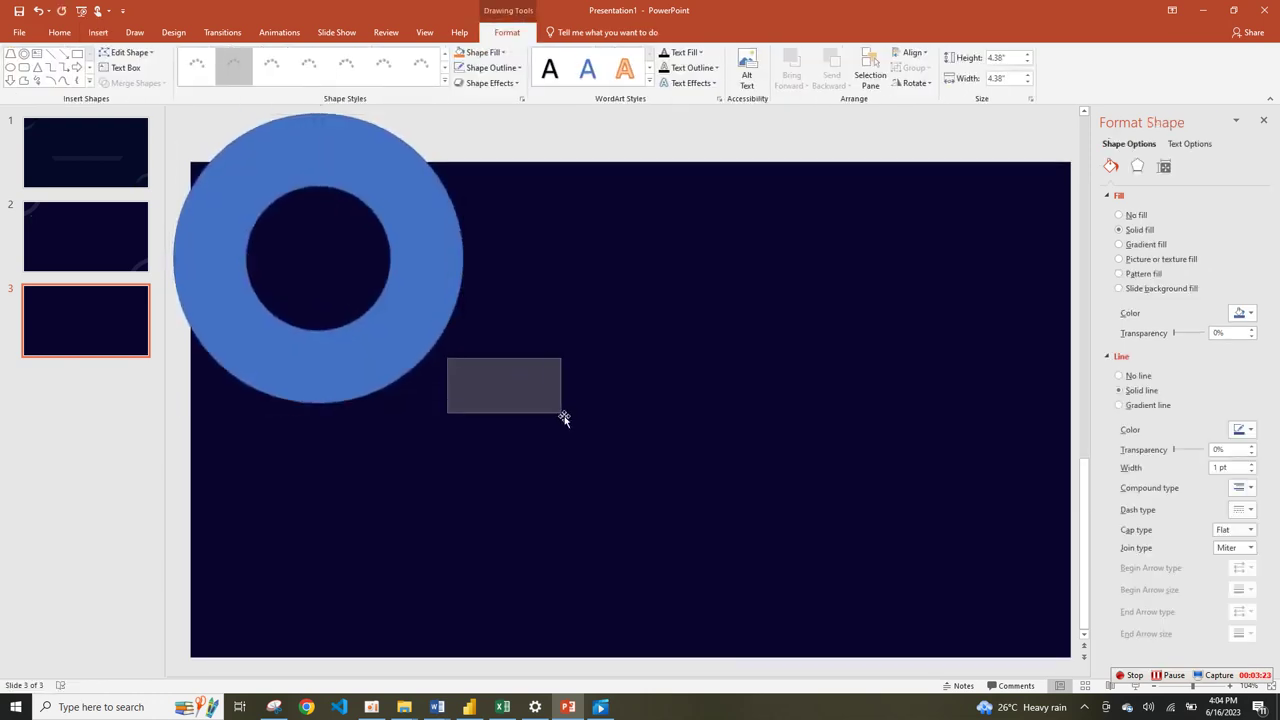
pyautogui.click(447, 308)
pyautogui.moveTo(447, 308); pyautogui.dragTo(624, 438)
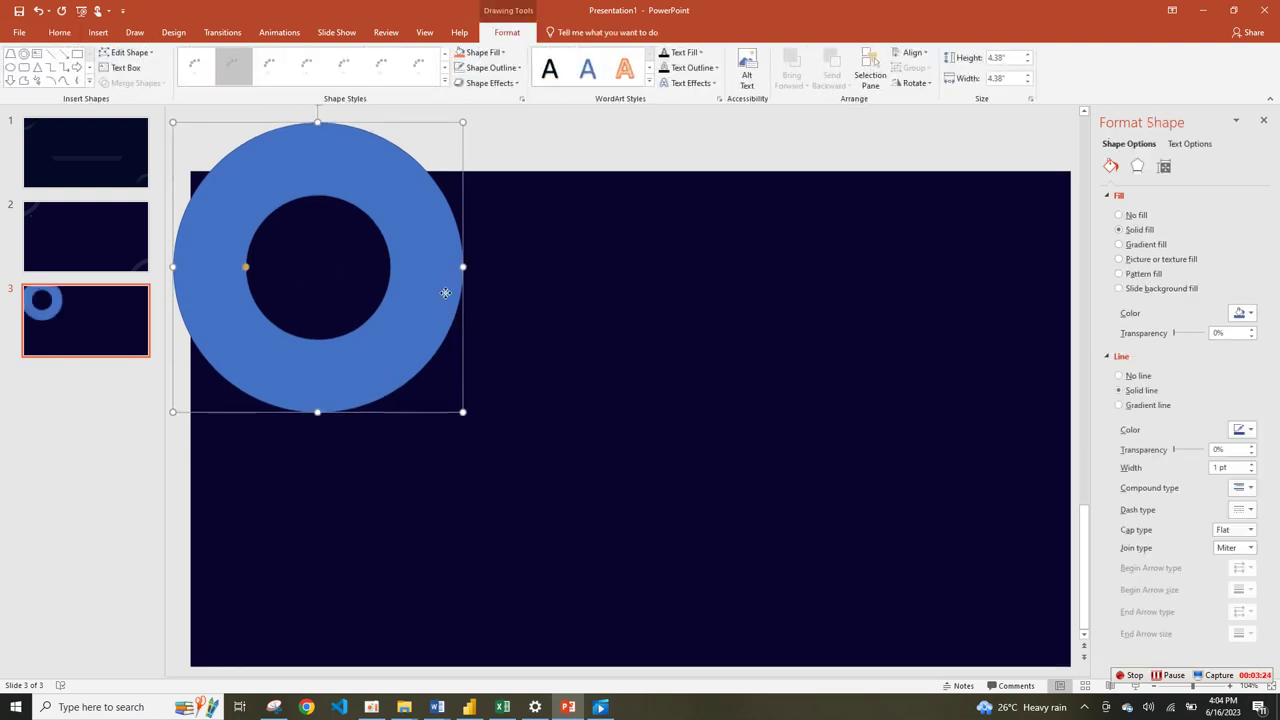
pyautogui.moveTo(414, 368); pyautogui.dragTo(364, 385)
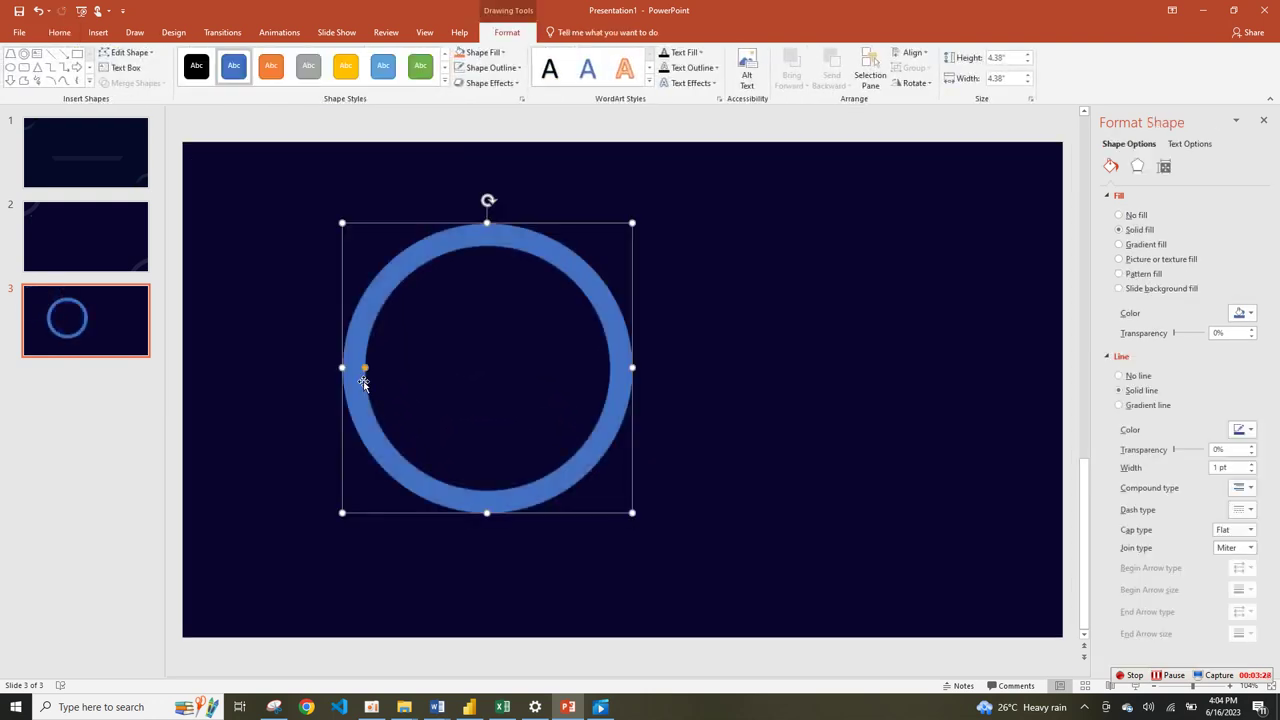
# - Draw a rectangle over the ring's upper-right part and enlarge a duplicate to about 3.49" by 6.99" over its lower part
pyautogui.click(98, 32)
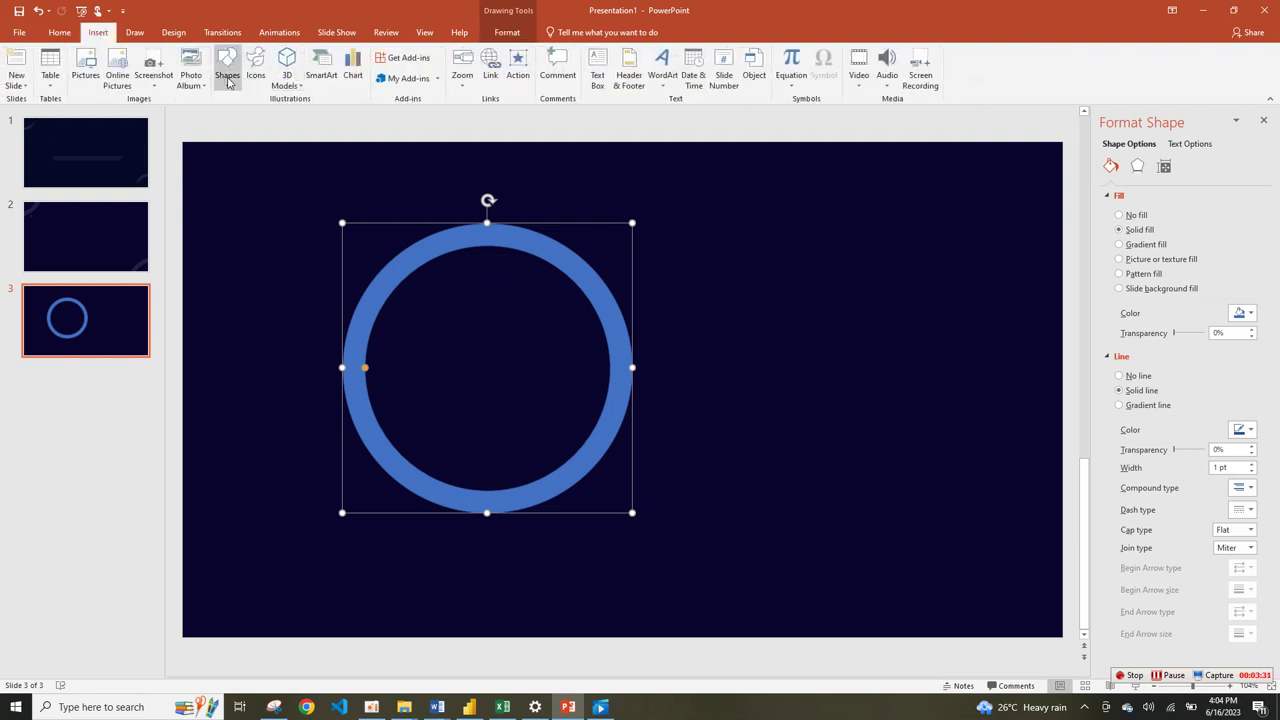
pyautogui.click(227, 68)
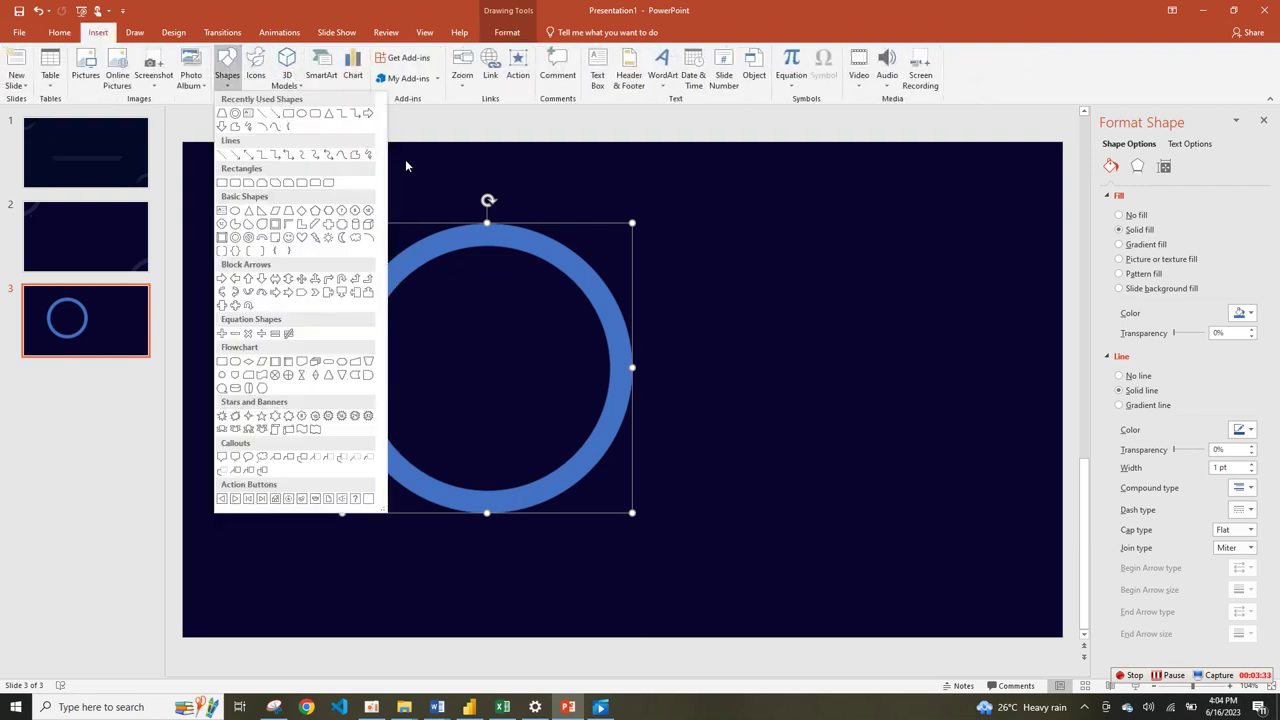
pyautogui.click(289, 115)
pyautogui.moveTo(489, 204)
pyautogui.mouseDown()
pyautogui.moveTo(540, 300)
pyautogui.moveTo(737, 408)
pyautogui.moveTo(712, 400)
pyautogui.moveTo(511, 516)
pyautogui.moveTo(779, 550)
pyautogui.mouseUp()
pyautogui.hotkey('ctrl', 'd')
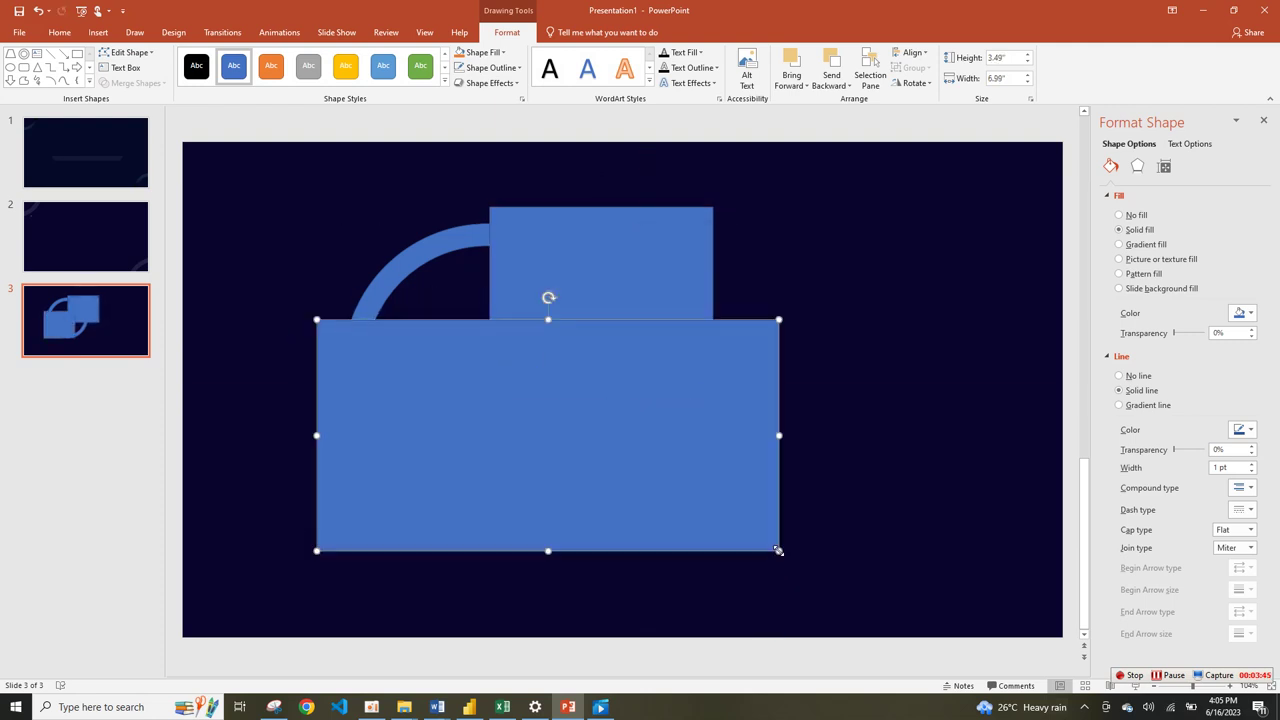
# - Shift the upper rectangle and widen it to about 4.38" so that only the ring's upper-left arc stays uncovered
pyautogui.moveTo(562, 284); pyautogui.dragTo(549, 269)
pyautogui.moveTo(478, 292); pyautogui.dragTo(465, 290)
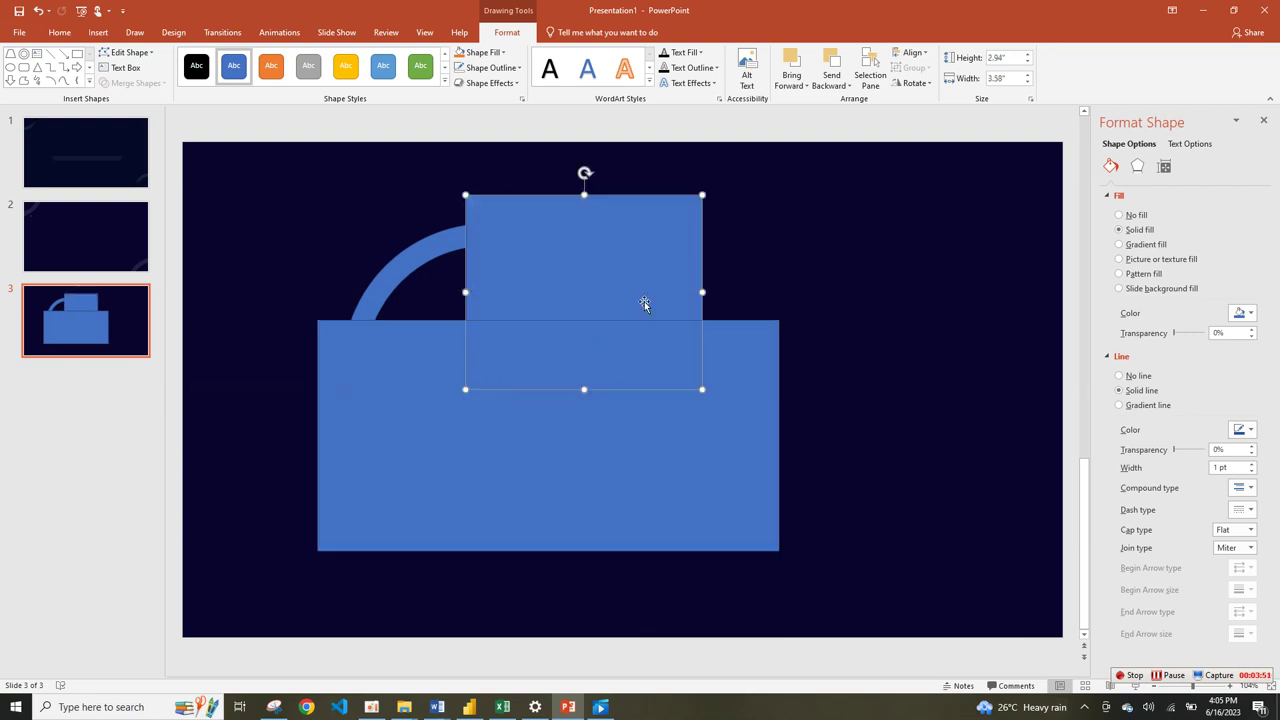
pyautogui.moveTo(704, 291); pyautogui.dragTo(756, 292)
# - Subtract both rectangles from the ring on slide 3 so that only its upper-left arc remains
pyautogui.click(408, 258)
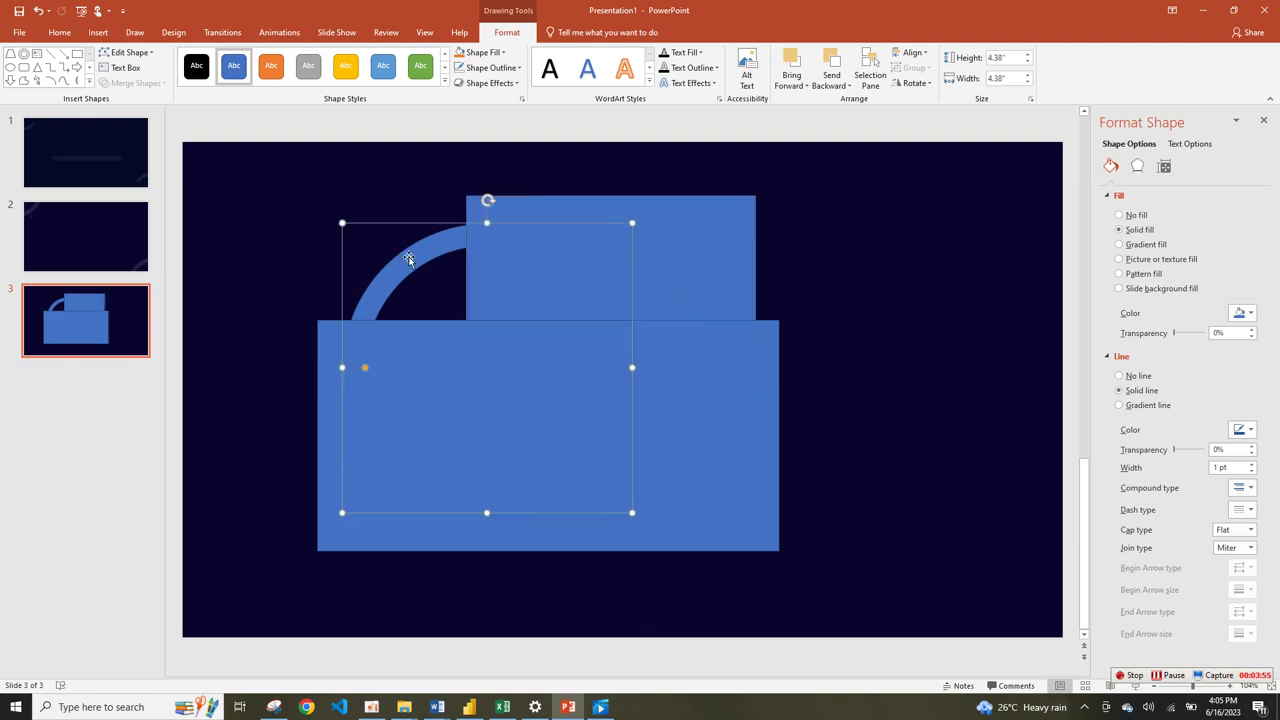
pyautogui.click(330, 214)
pyautogui.click(413, 258)
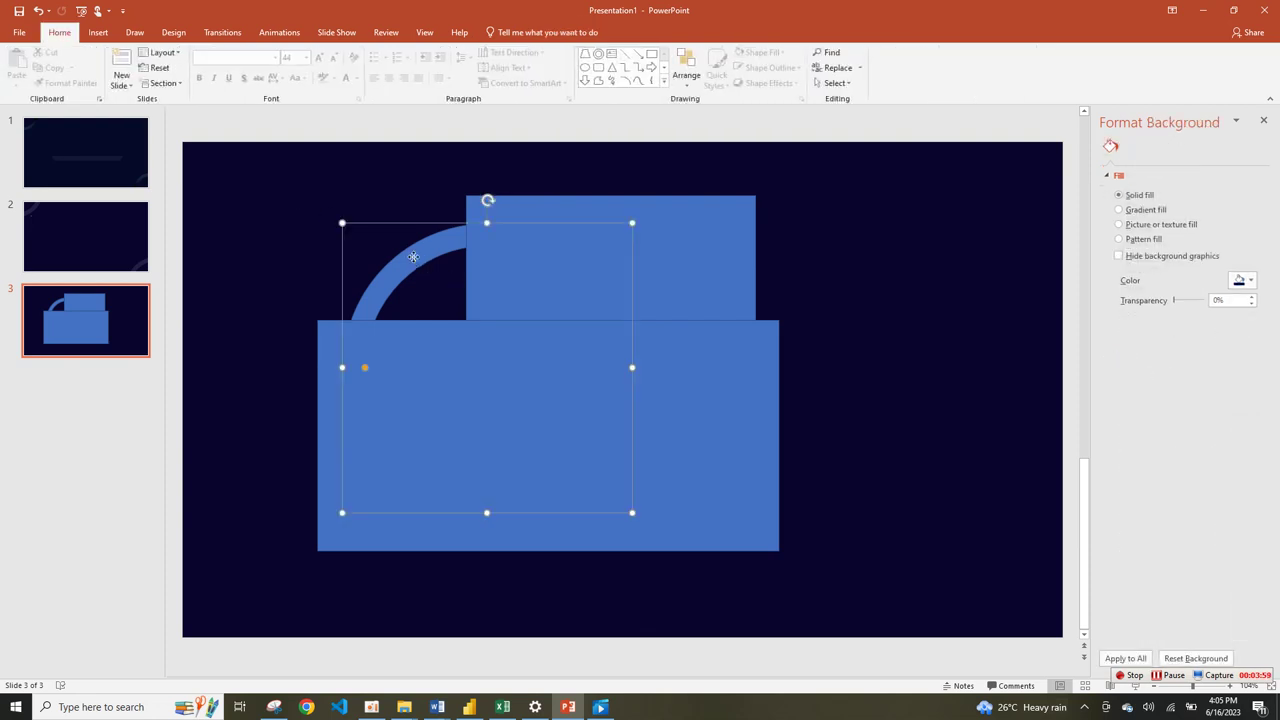
pyautogui.keyDown('shift'); pyautogui.click(659, 229); pyautogui.keyUp('shift')
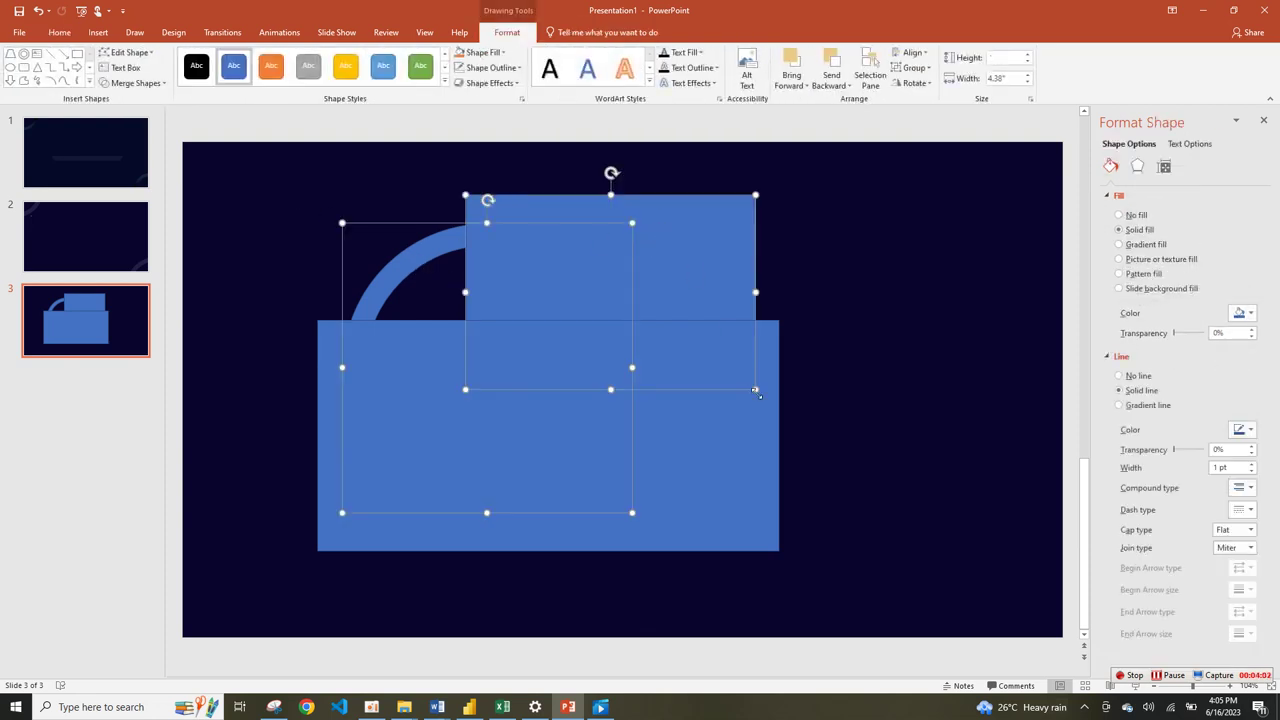
pyautogui.keyDown('shift'); pyautogui.click(768, 457); pyautogui.keyUp('shift')
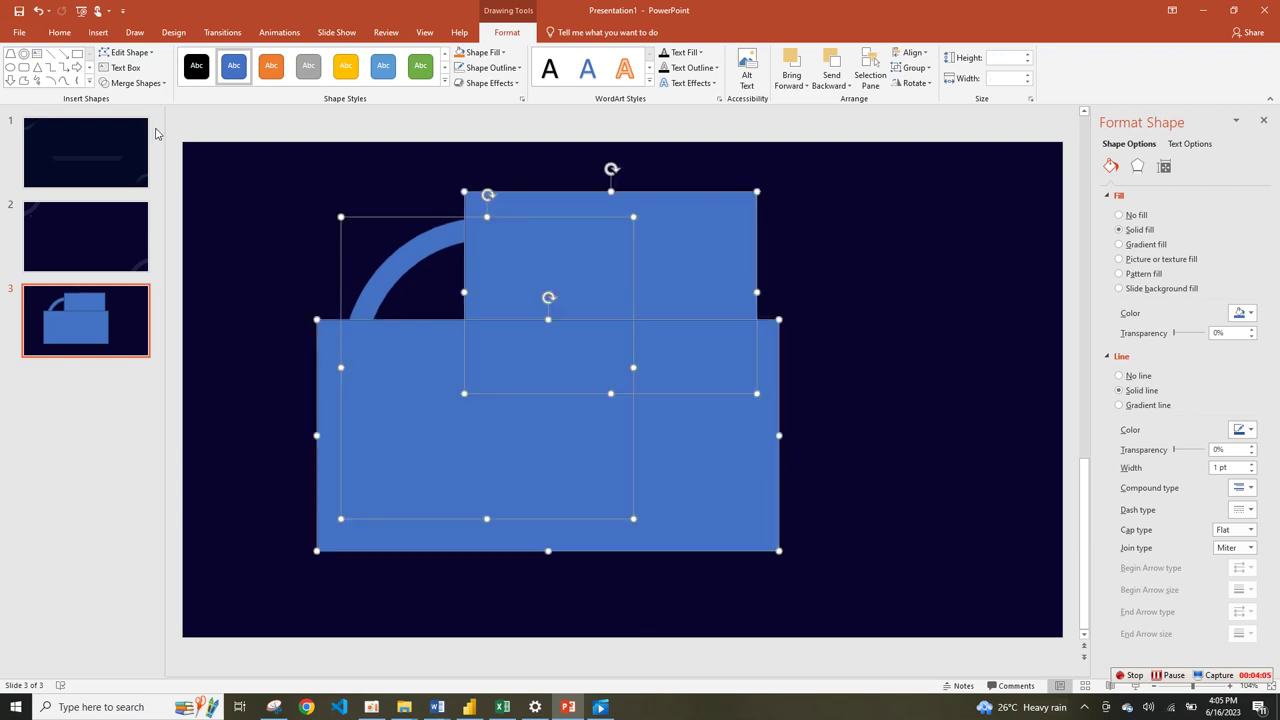
pyautogui.click(133, 83)
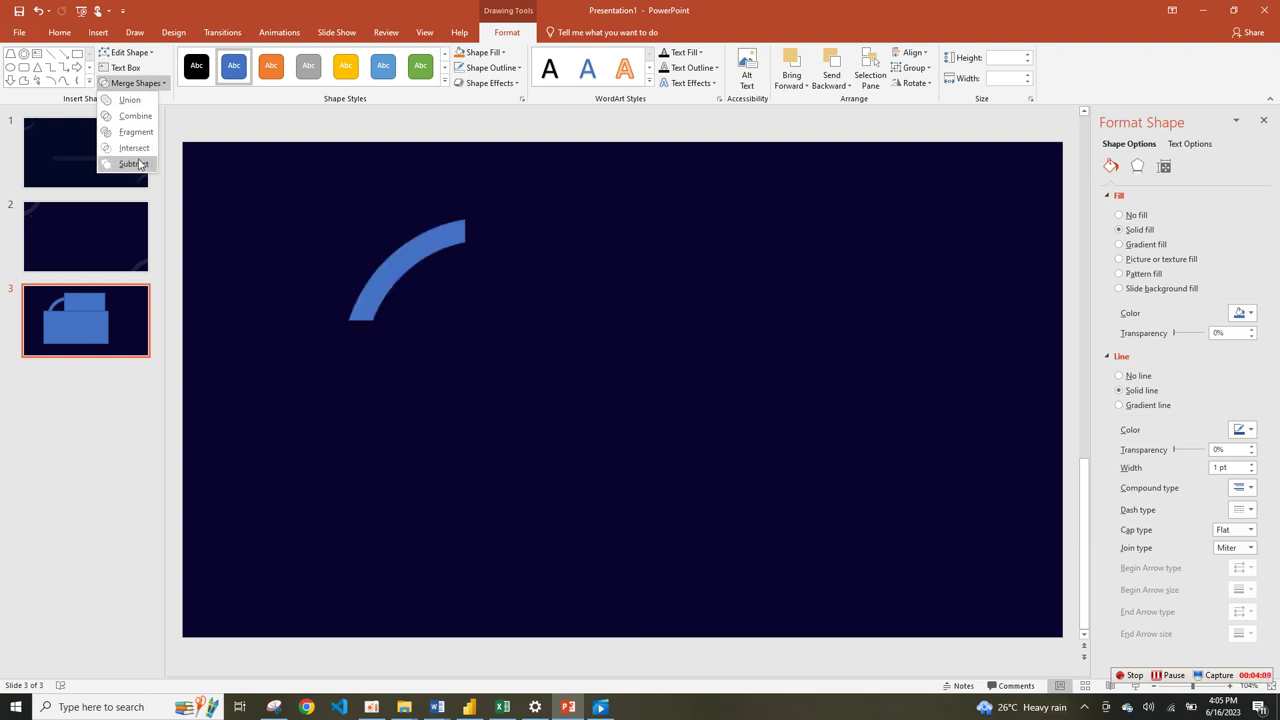
pyautogui.click(138, 163)
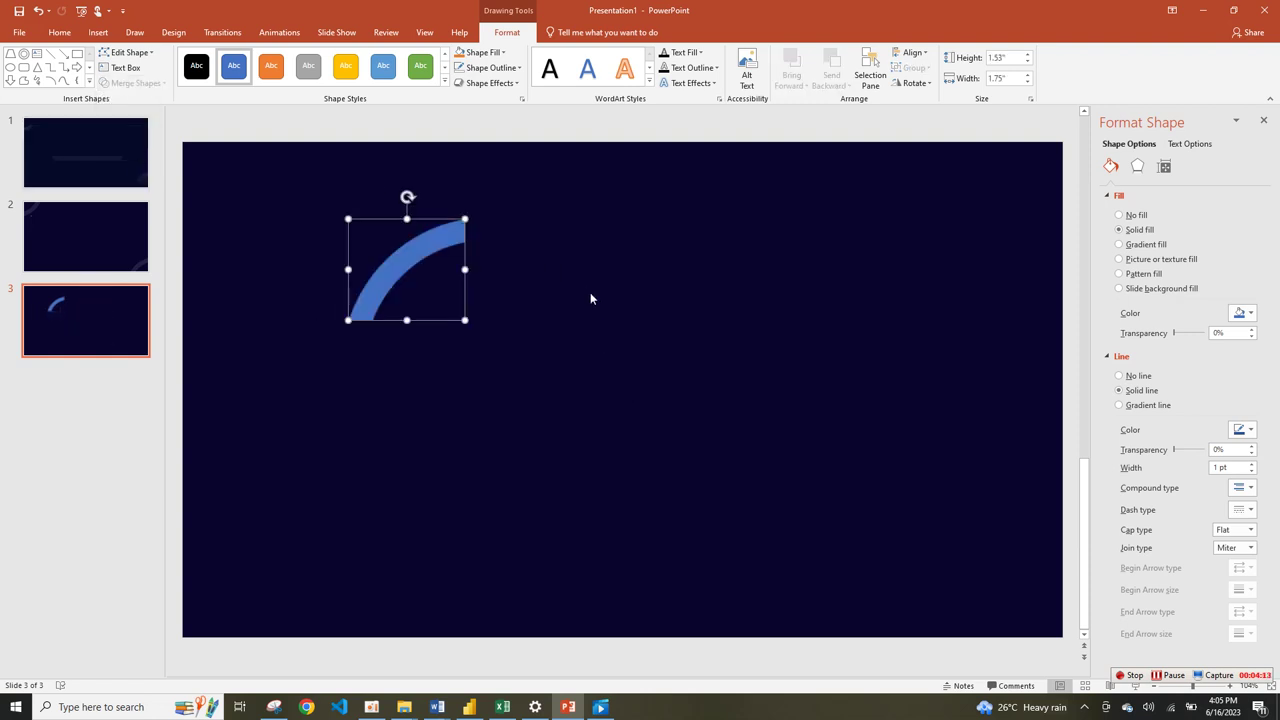
# - Give the arc a white fill with 90% transparency and remove its outline
pyautogui.click(1245, 313)
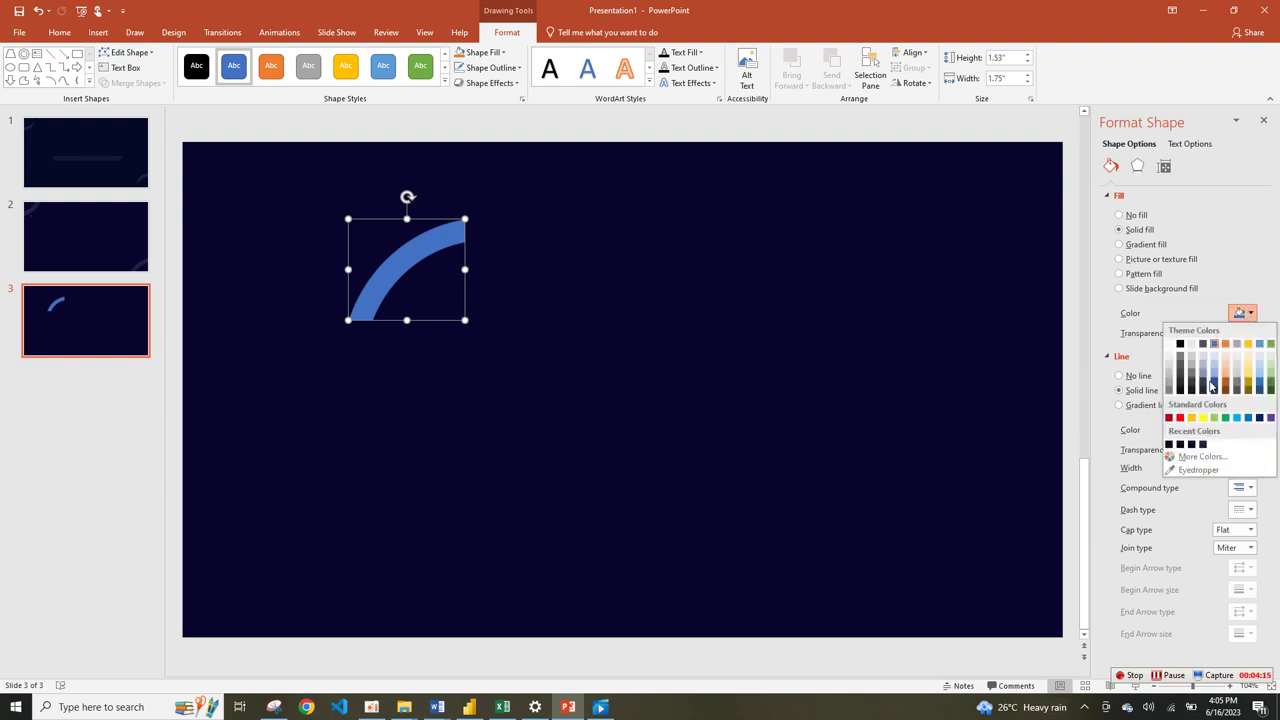
pyautogui.click(1169, 344)
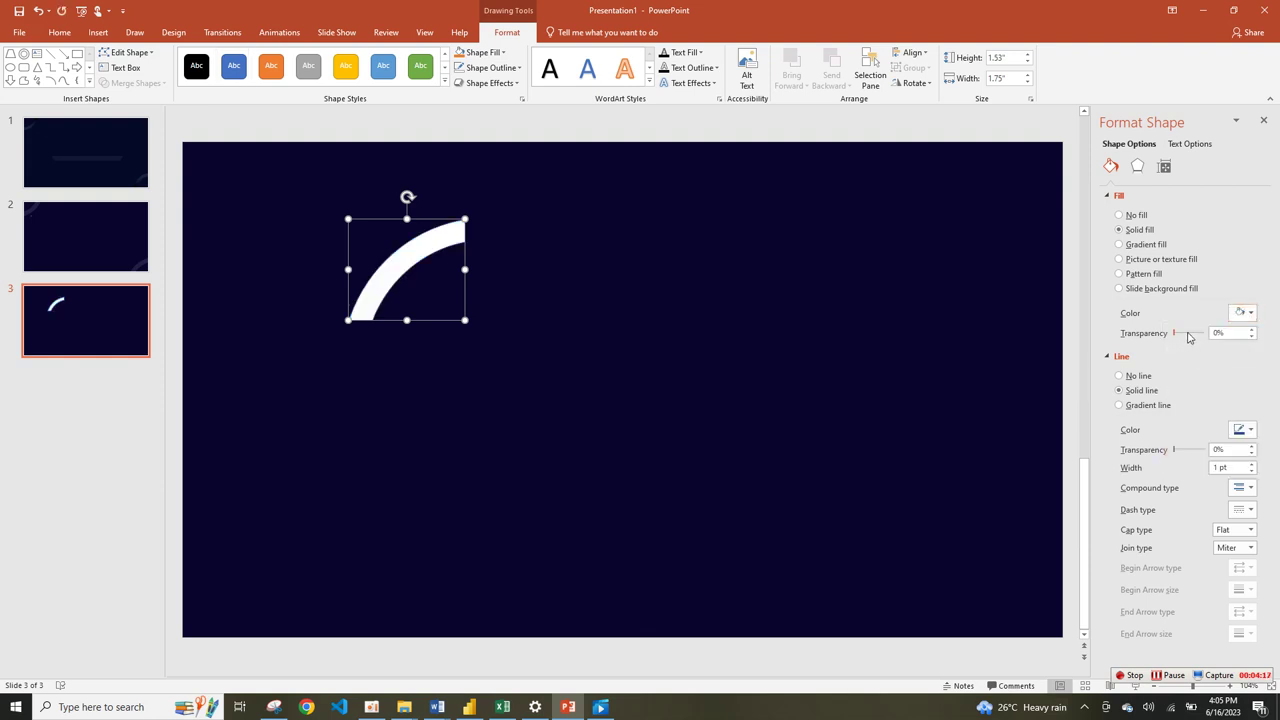
pyautogui.click(1216, 333)
pyautogui.write('9')
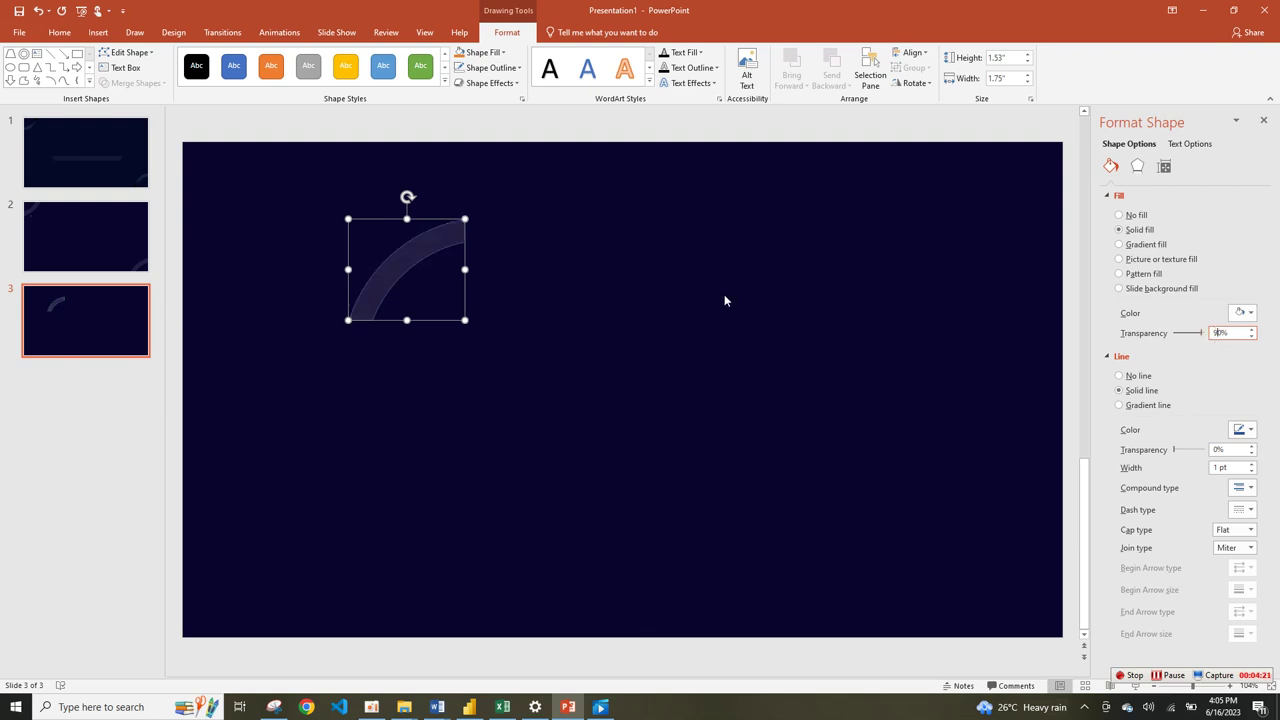
pyautogui.click(1134, 376)
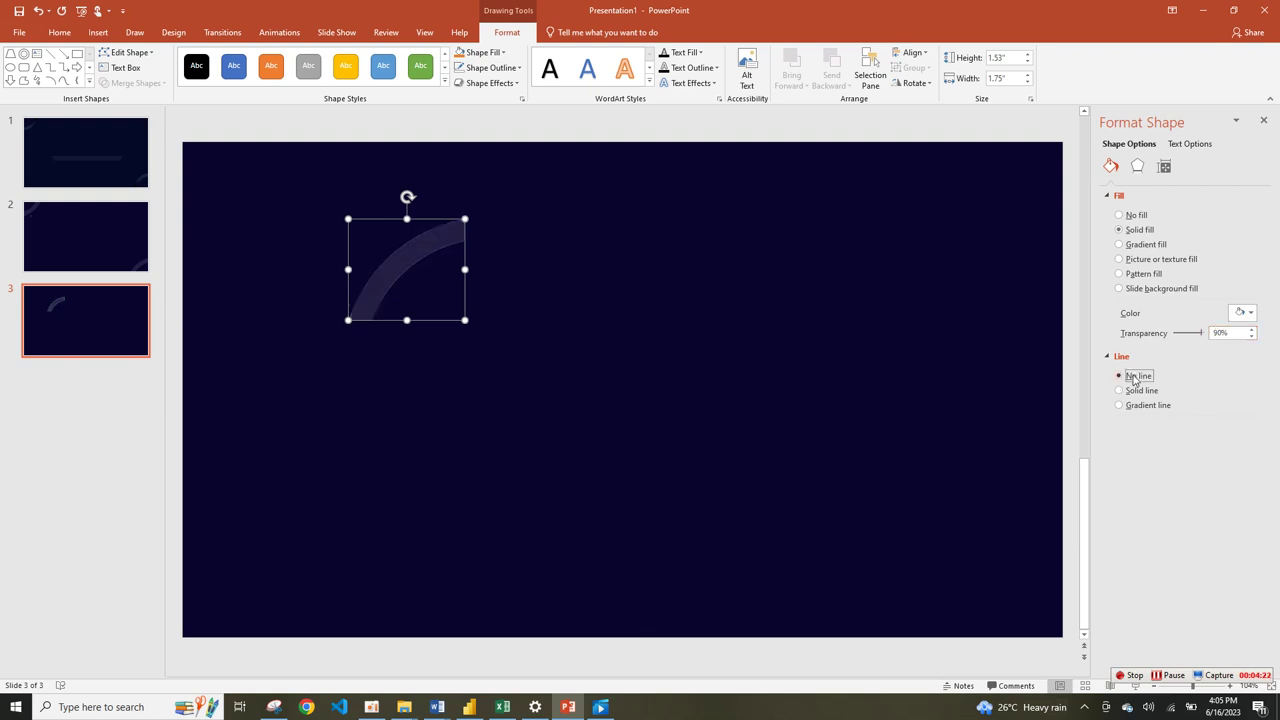
pyautogui.click(583, 387)
pyautogui.click(414, 249)
pyautogui.click(689, 380)
# - Copy the arc, switch to Excel, and paste it on Sheet7 in the lower-right corner of the navy rectangle
pyautogui.moveTo(431, 234); pyautogui.dragTo(548, 249)
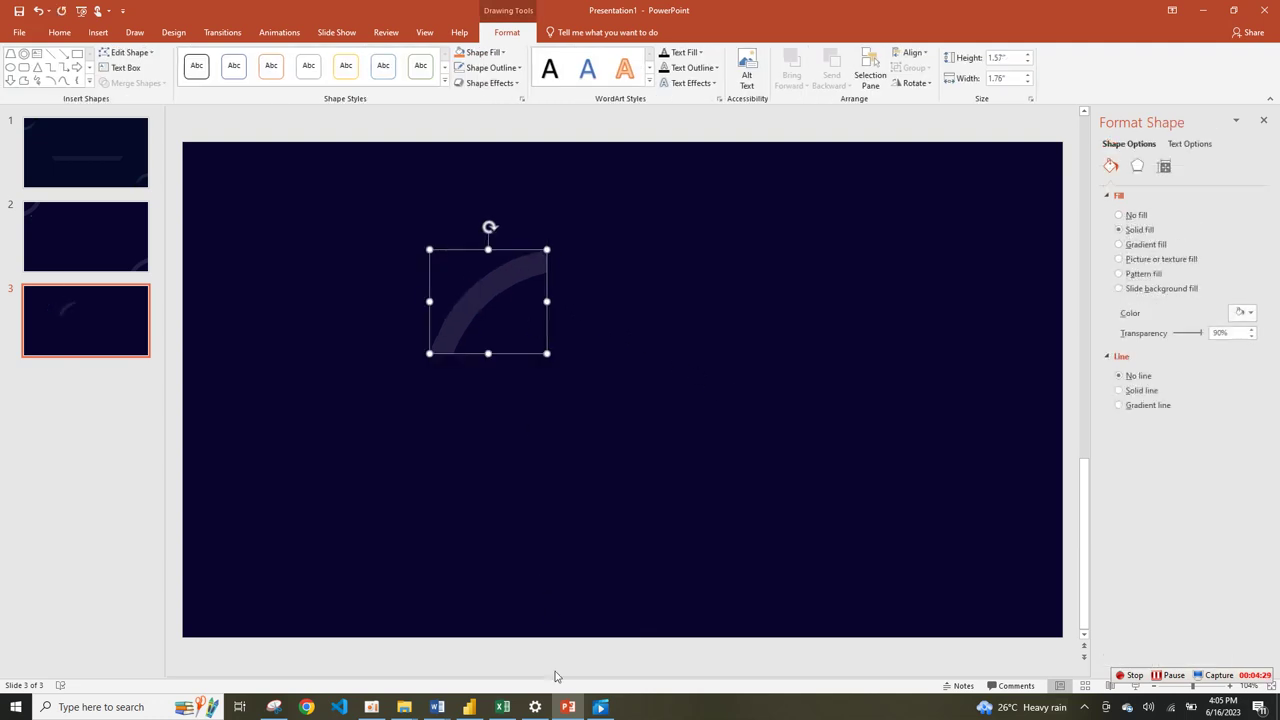
pyautogui.moveTo(512, 706)
pyautogui.click(514, 660)
pyautogui.click(231, 279)
pyautogui.hotkey('ctrl', 'v')
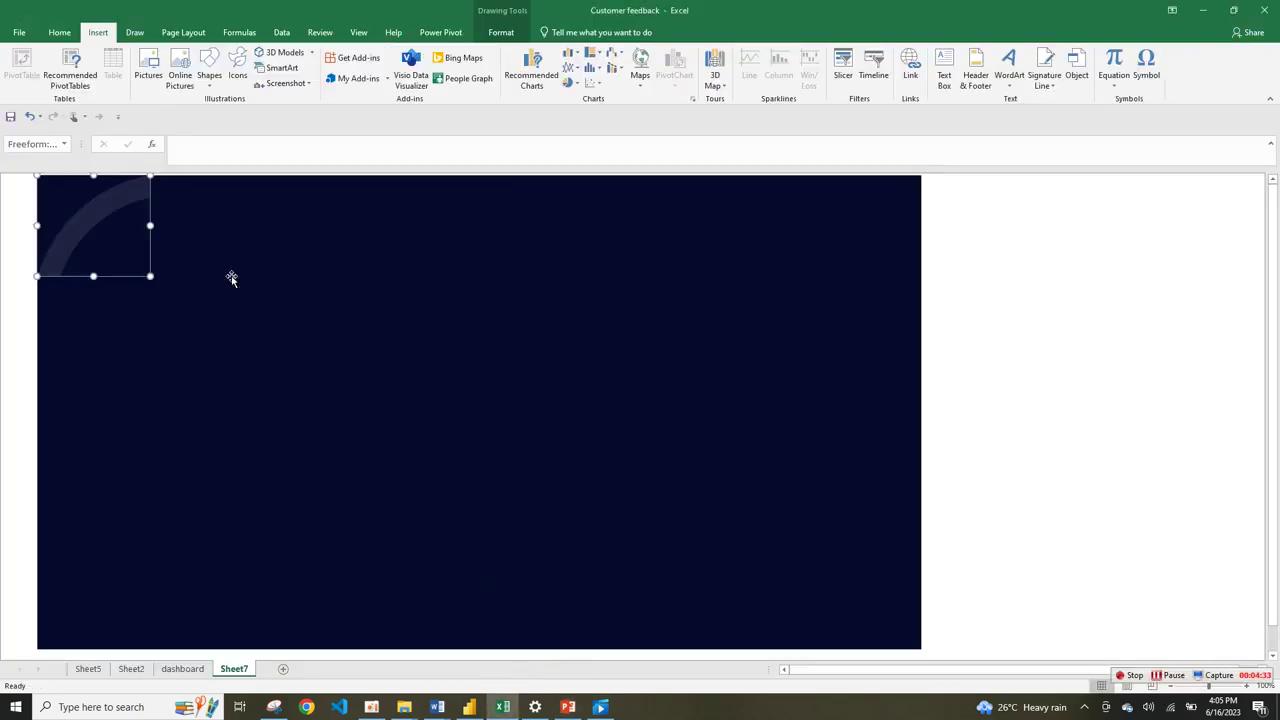
pyautogui.moveTo(150, 206); pyautogui.dragTo(920, 588)
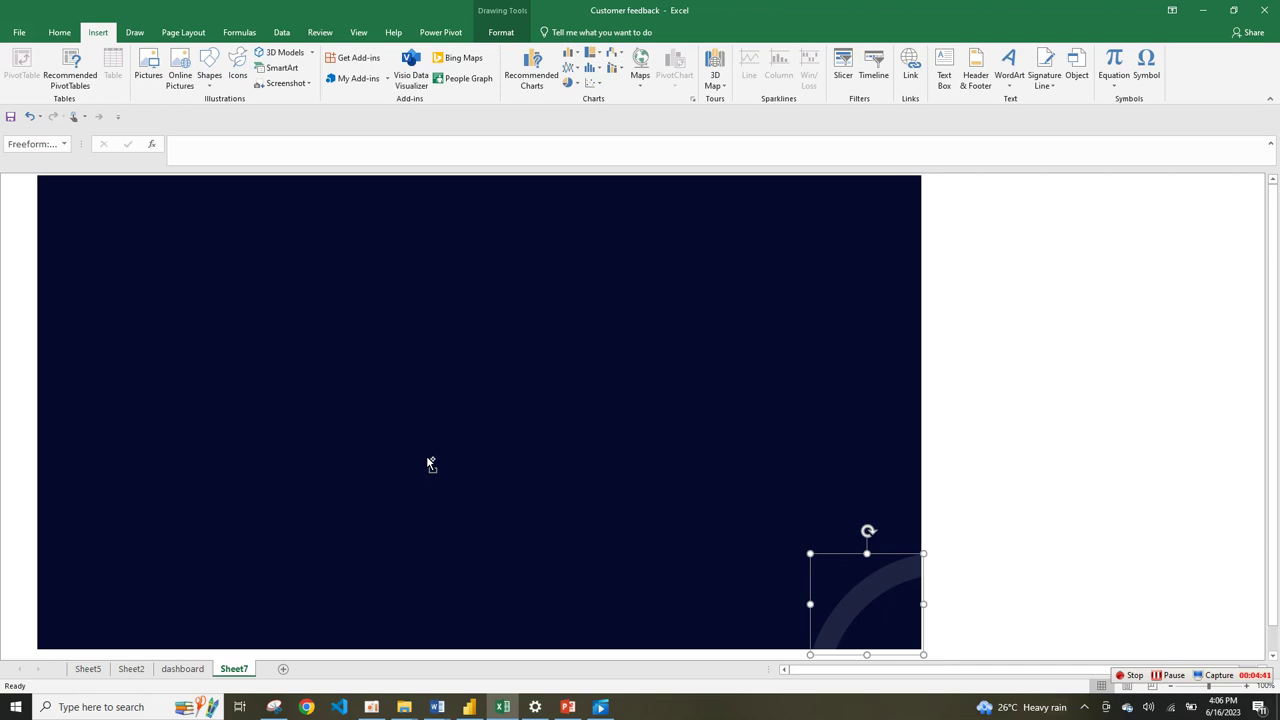
# - Duplicate the arc and move the copy to the navy rectangle's upper-left corner, rotated to curve around that corner
pyautogui.hotkey('ctrl', 'd')
pyautogui.click(830, 570)
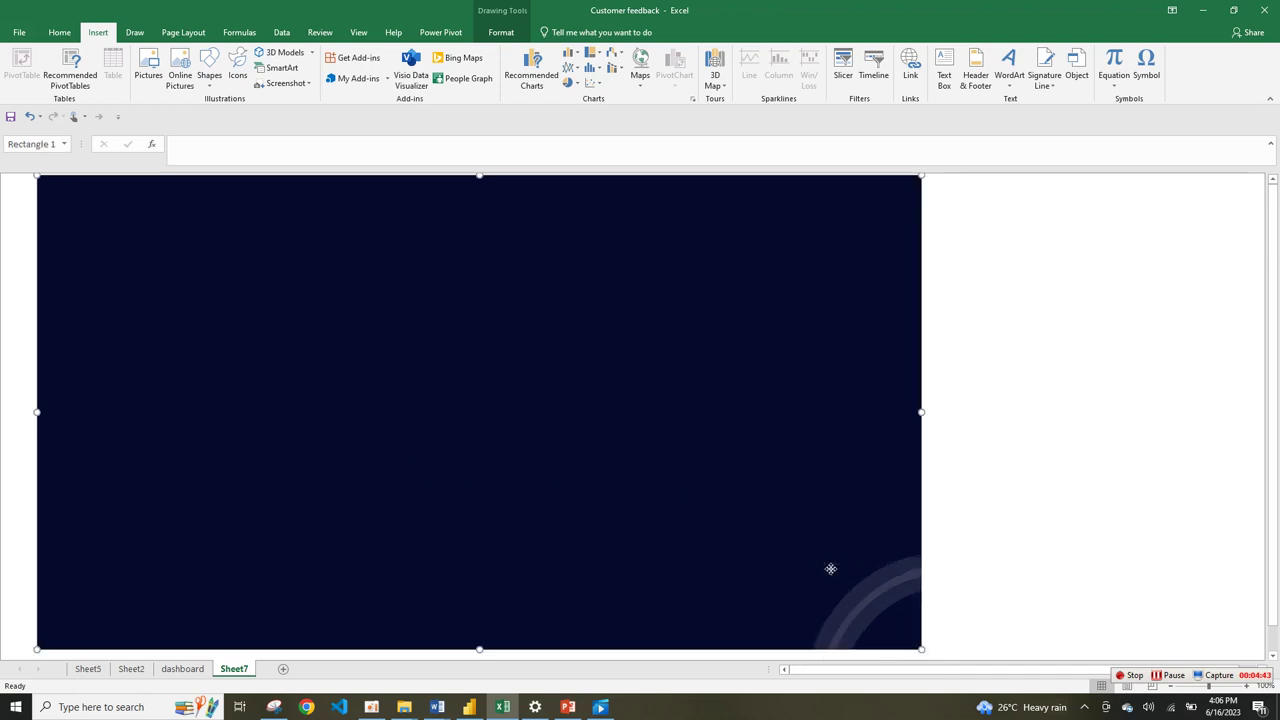
pyautogui.click(829, 570)
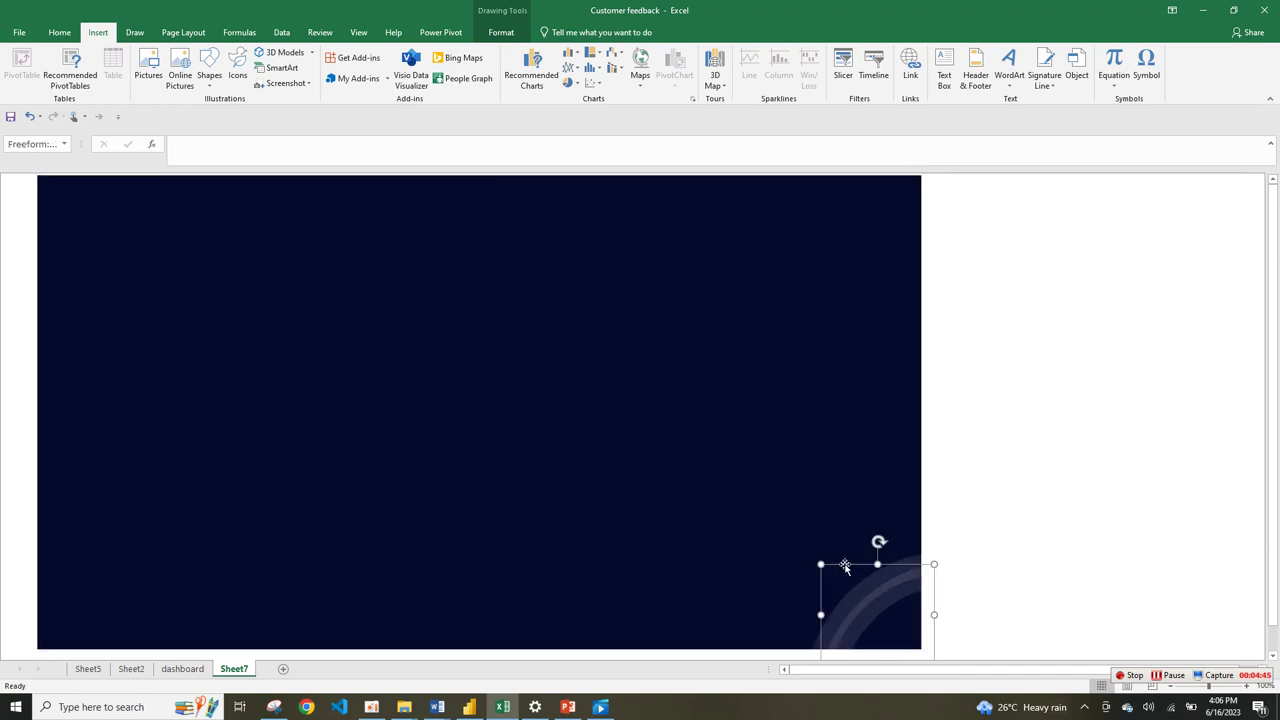
pyautogui.moveTo(845, 564); pyautogui.dragTo(204, 385)
pyautogui.moveTo(191, 329); pyautogui.dragTo(99, 241)
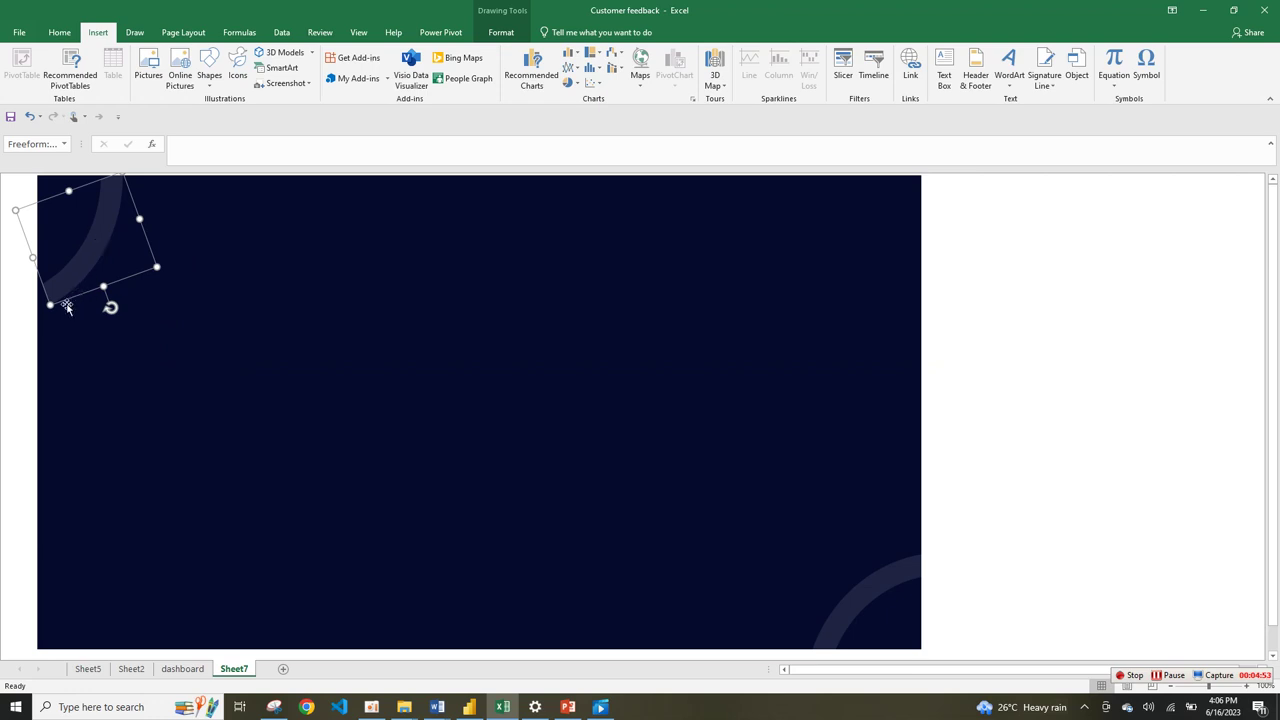
# - Resize and nudge the upper-left arc so its ends meet the navy rectangle's top and left edges
pyautogui.moveTo(71, 275)
pyautogui.mouseDown()
pyautogui.moveTo(63, 266)
pyautogui.moveTo(85, 258)
pyautogui.mouseUp()
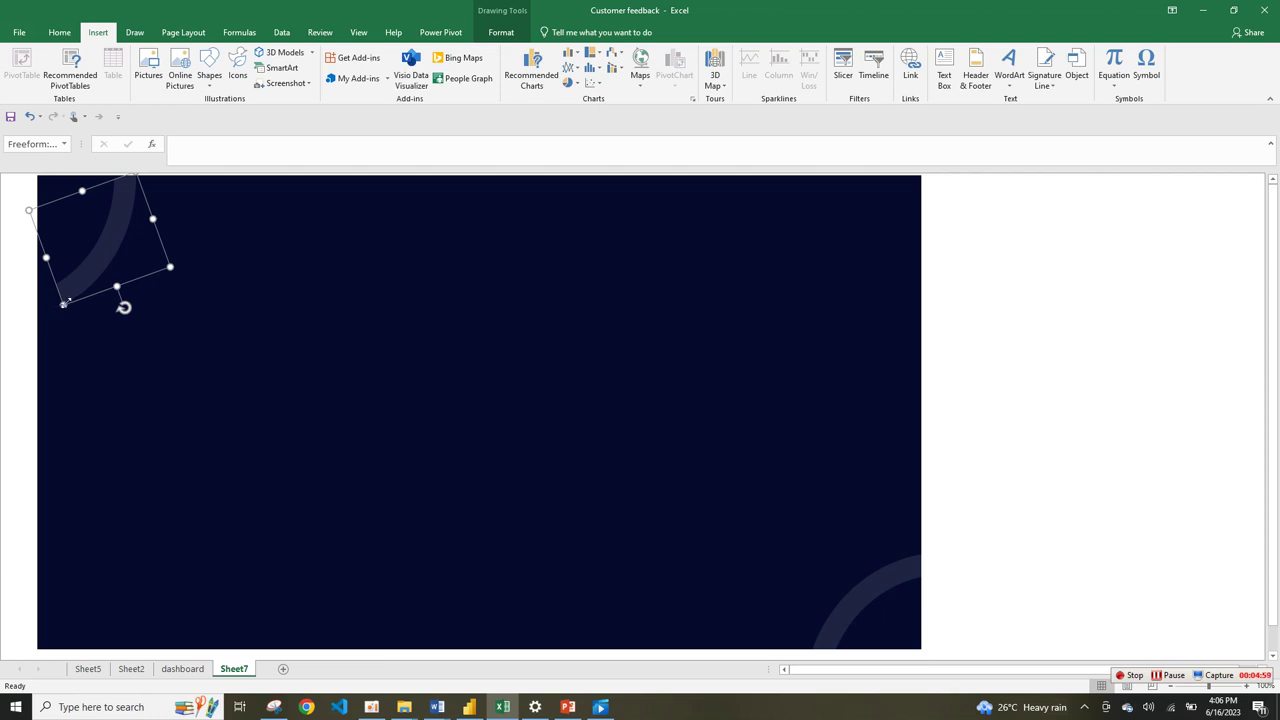
pyautogui.moveTo(64, 302); pyautogui.dragTo(68, 214)
pyautogui.click(56, 222)
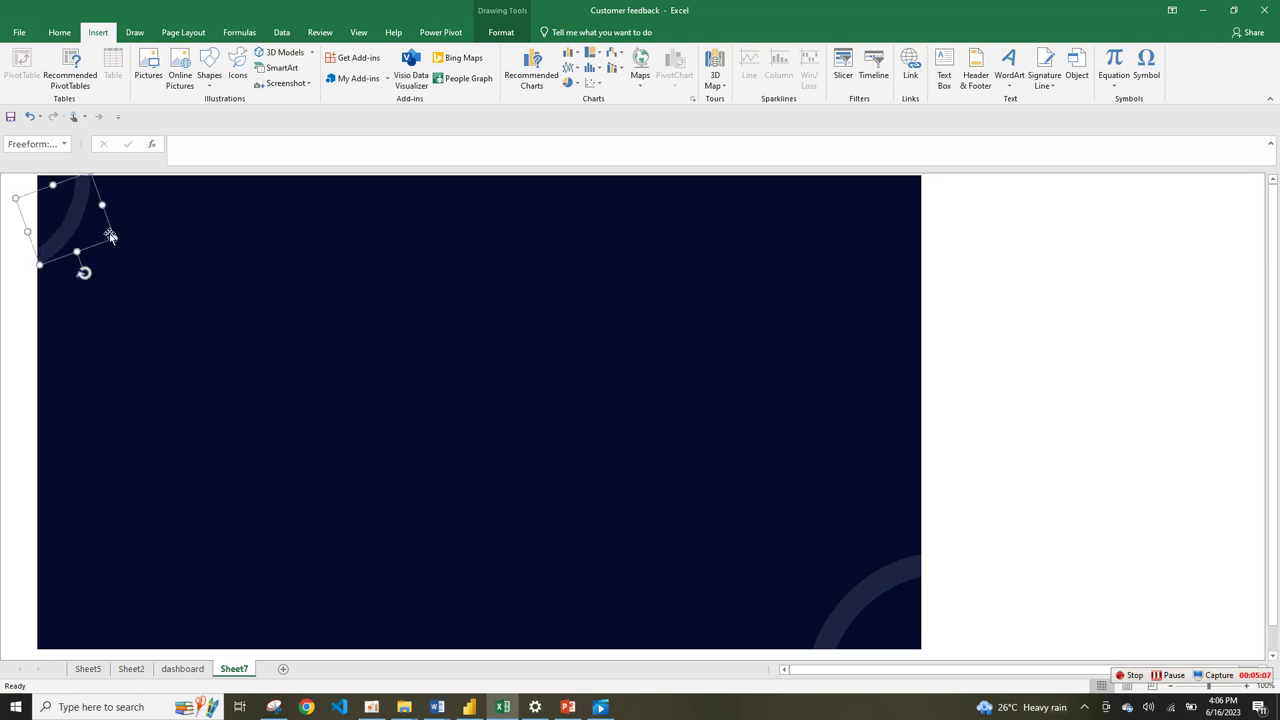
pyautogui.moveTo(113, 234); pyautogui.dragTo(139, 247)
pyautogui.click(237, 287)
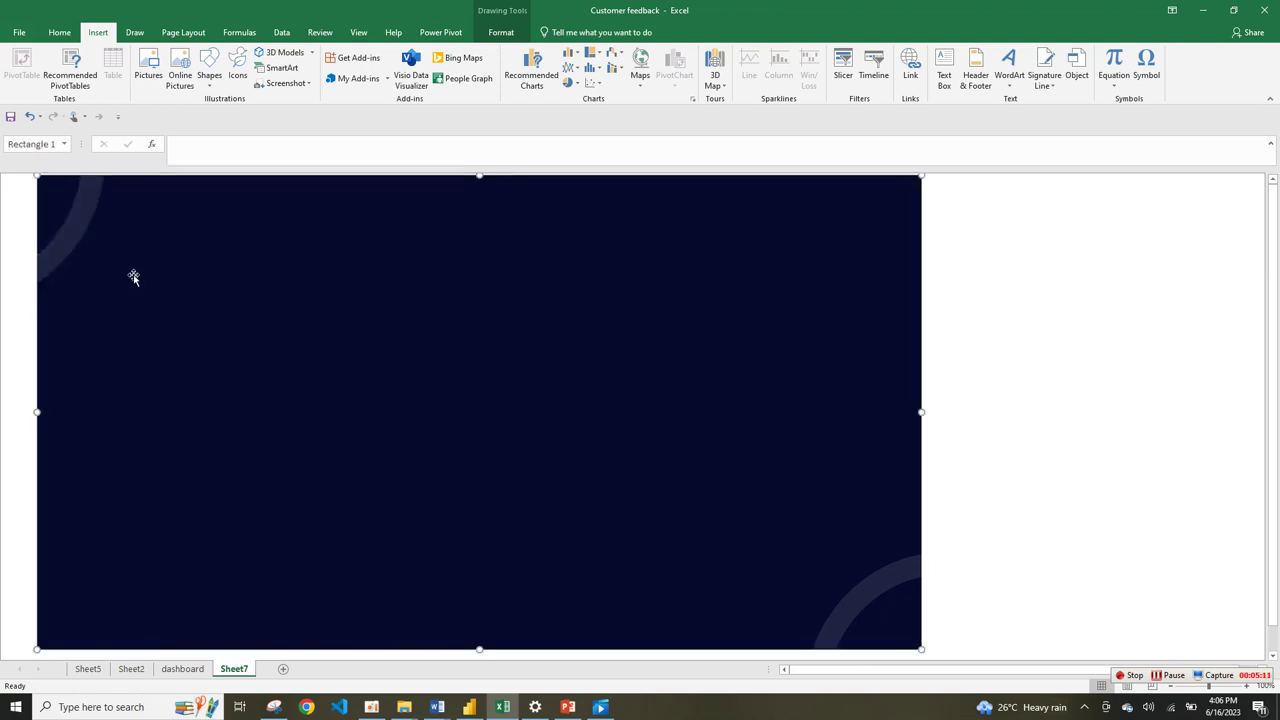
pyautogui.click(951, 245)
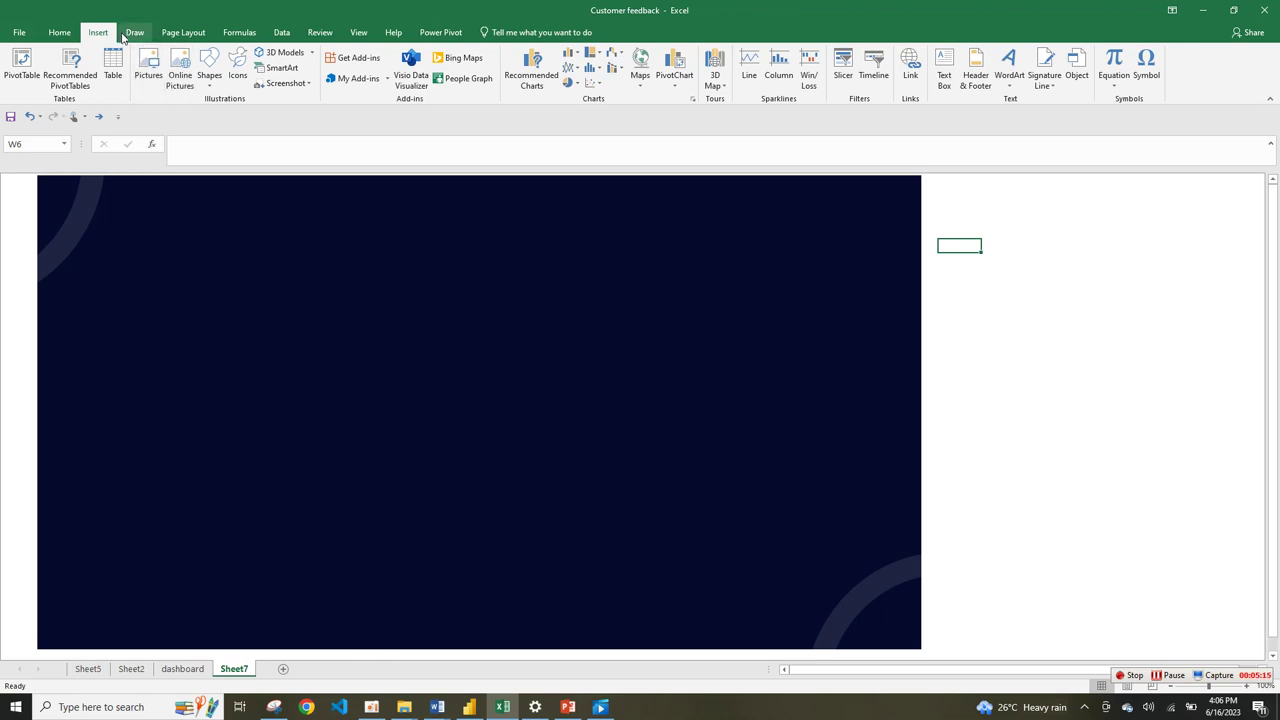
# - Draw a trapezoid, flip it upside down at about 1.29" by 3.6", and move it to the navy rectangle's top edge
pyautogui.click(211, 81)
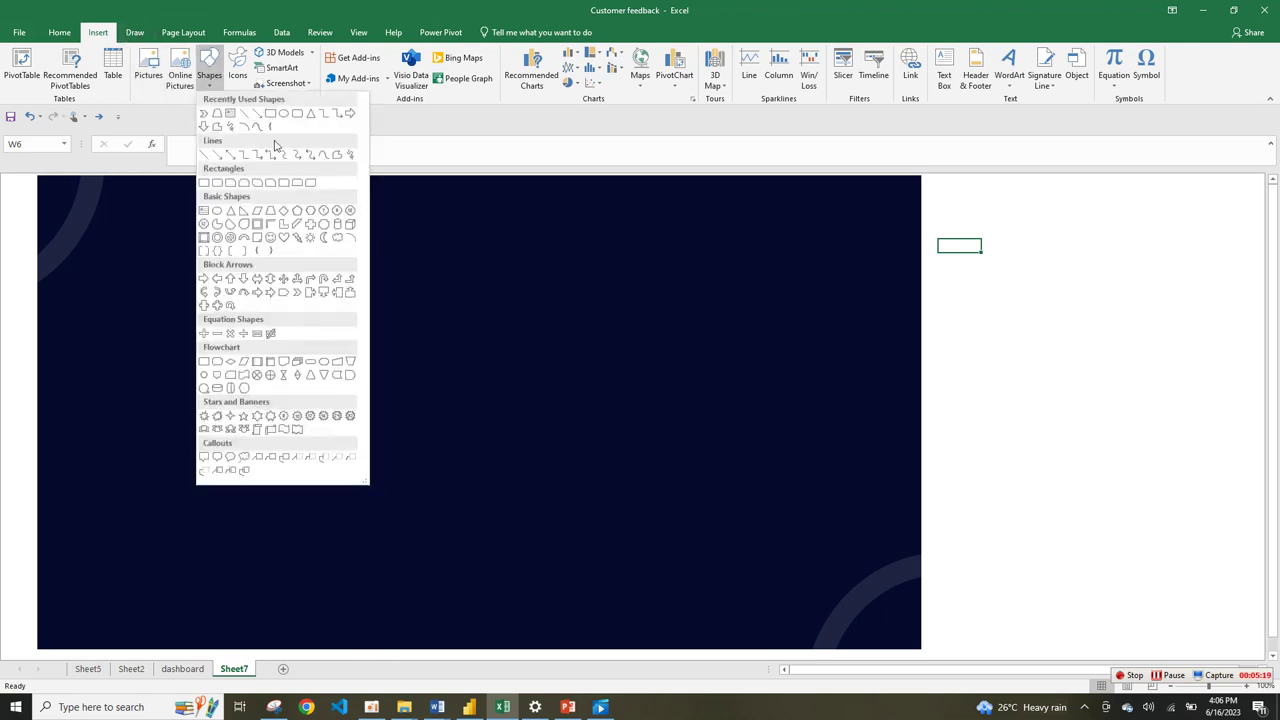
pyautogui.click(268, 210)
pyautogui.moveTo(306, 242); pyautogui.dragTo(537, 324)
pyautogui.moveTo(423, 217); pyautogui.dragTo(421, 348)
pyautogui.moveTo(506, 259); pyautogui.dragTo(525, 187)
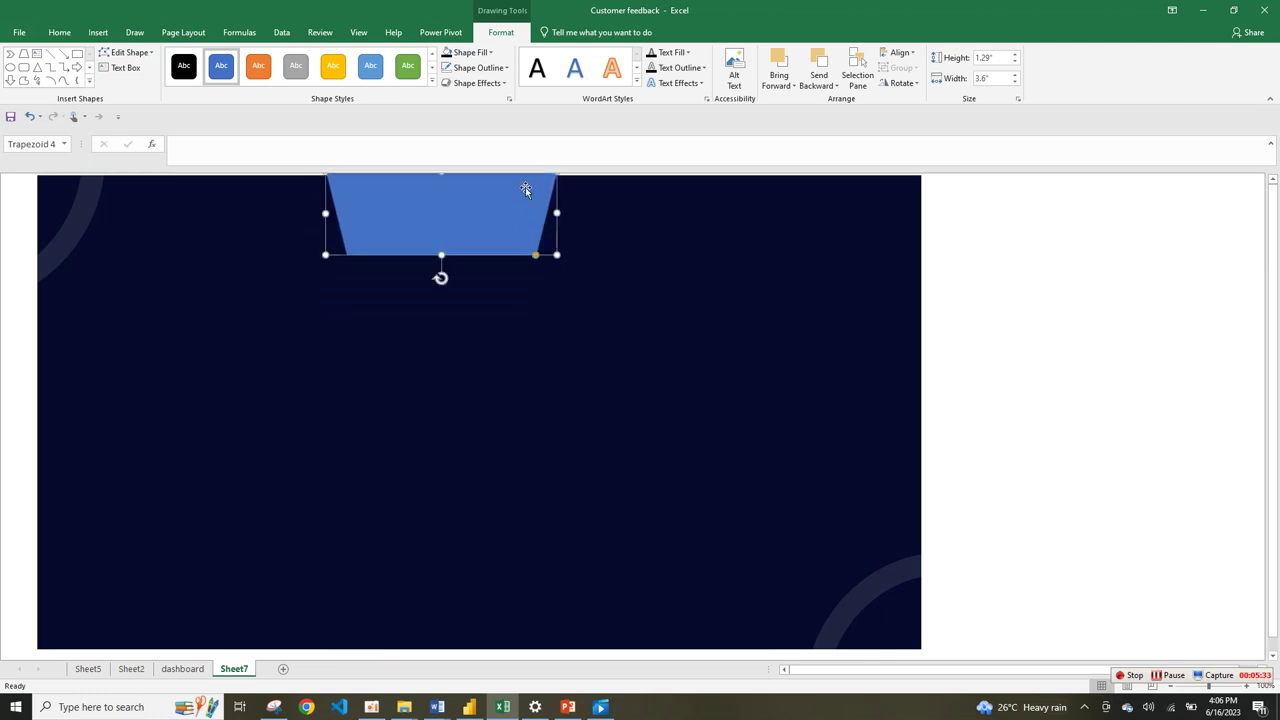
# - Remove the trapezoid's outline and reshape it to about 0.7" high by 6.03" wide along the top edge
pyautogui.click(495, 67)
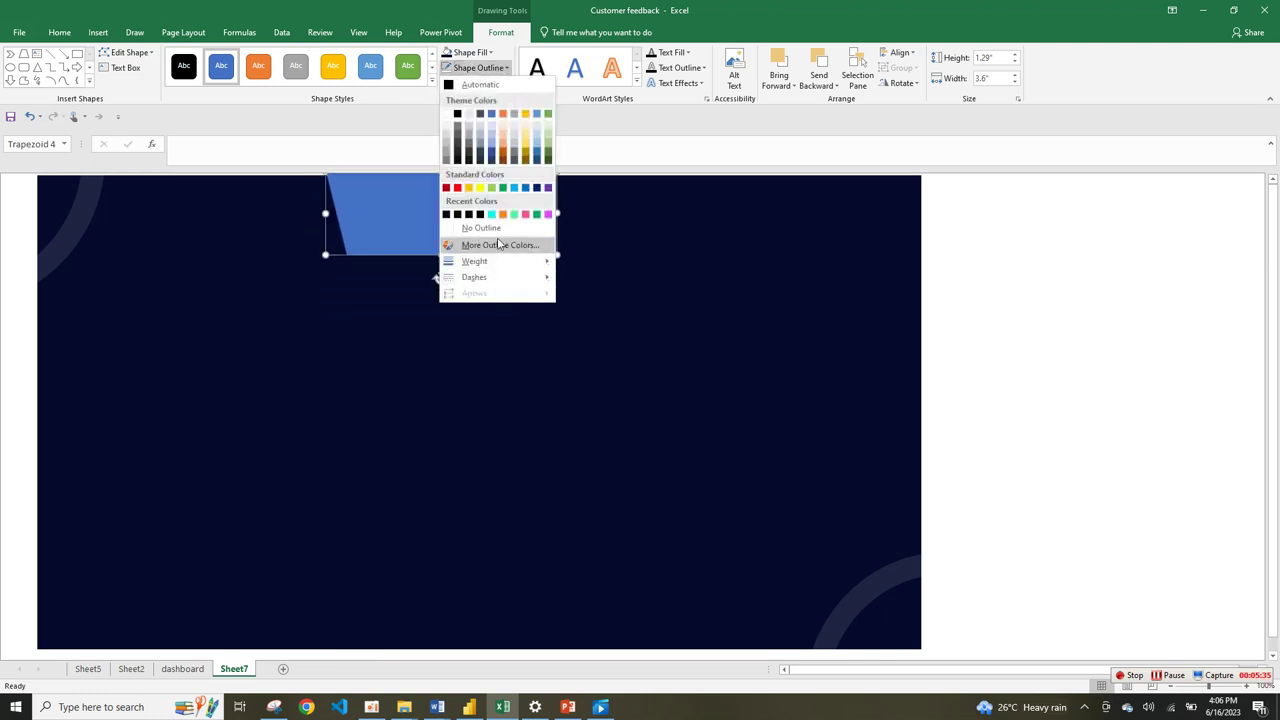
pyautogui.click(497, 230)
pyautogui.moveTo(535, 256); pyautogui.dragTo(680, 198)
pyautogui.moveTo(322, 218); pyautogui.dragTo(293, 216)
pyautogui.moveTo(407, 208); pyautogui.dragTo(393, 211)
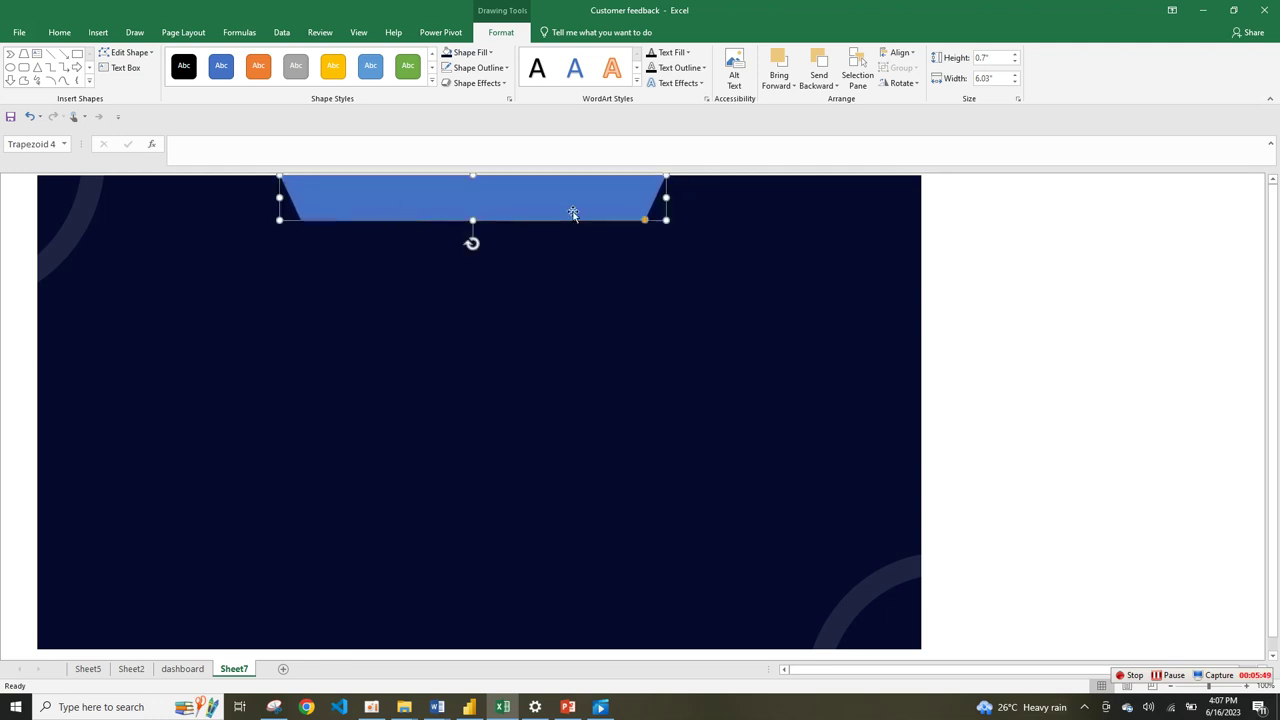
# - Give the trapezoid a solid white fill with 90% transparency
pyautogui.rightClick(529, 201)
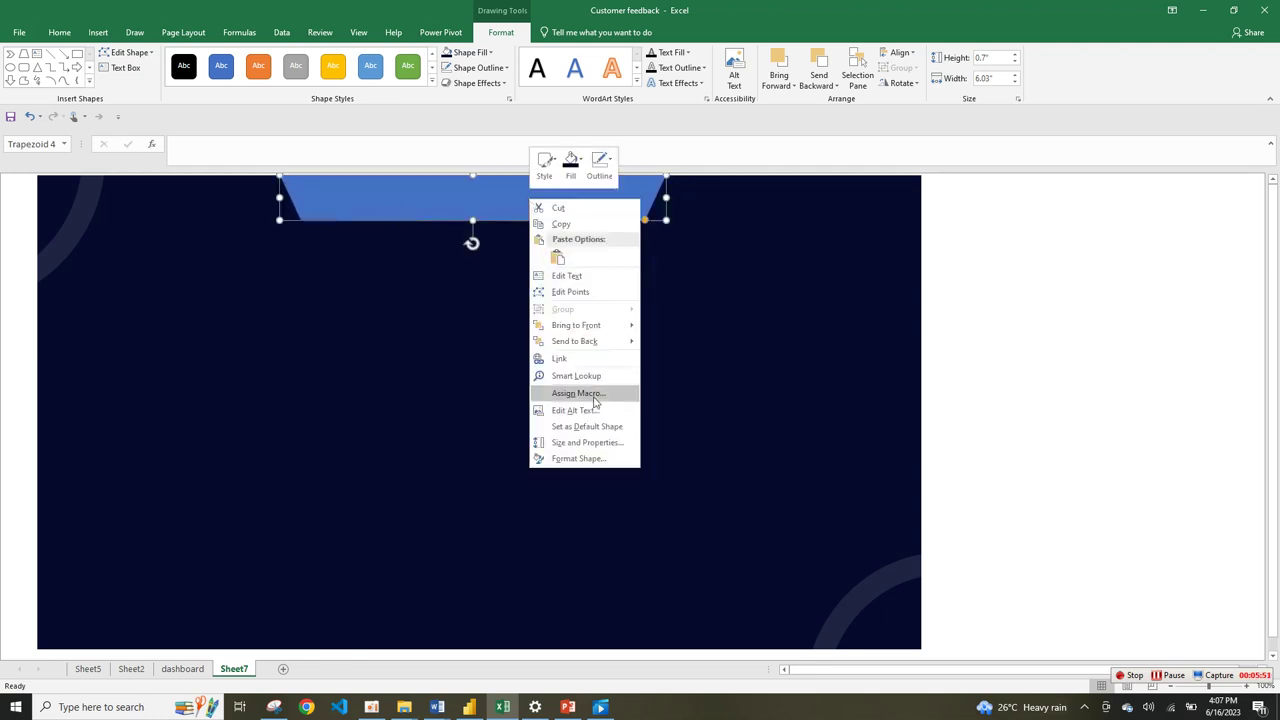
pyautogui.click(595, 460)
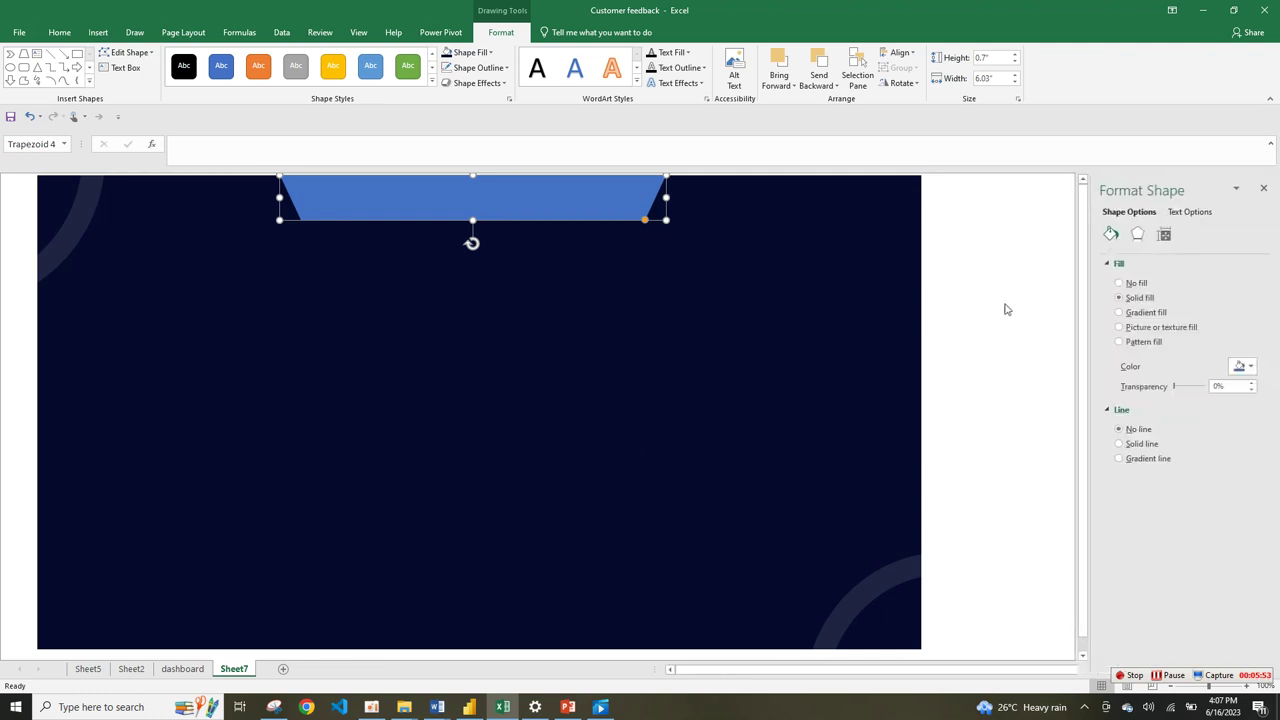
pyautogui.click(1244, 366)
pyautogui.click(1168, 397)
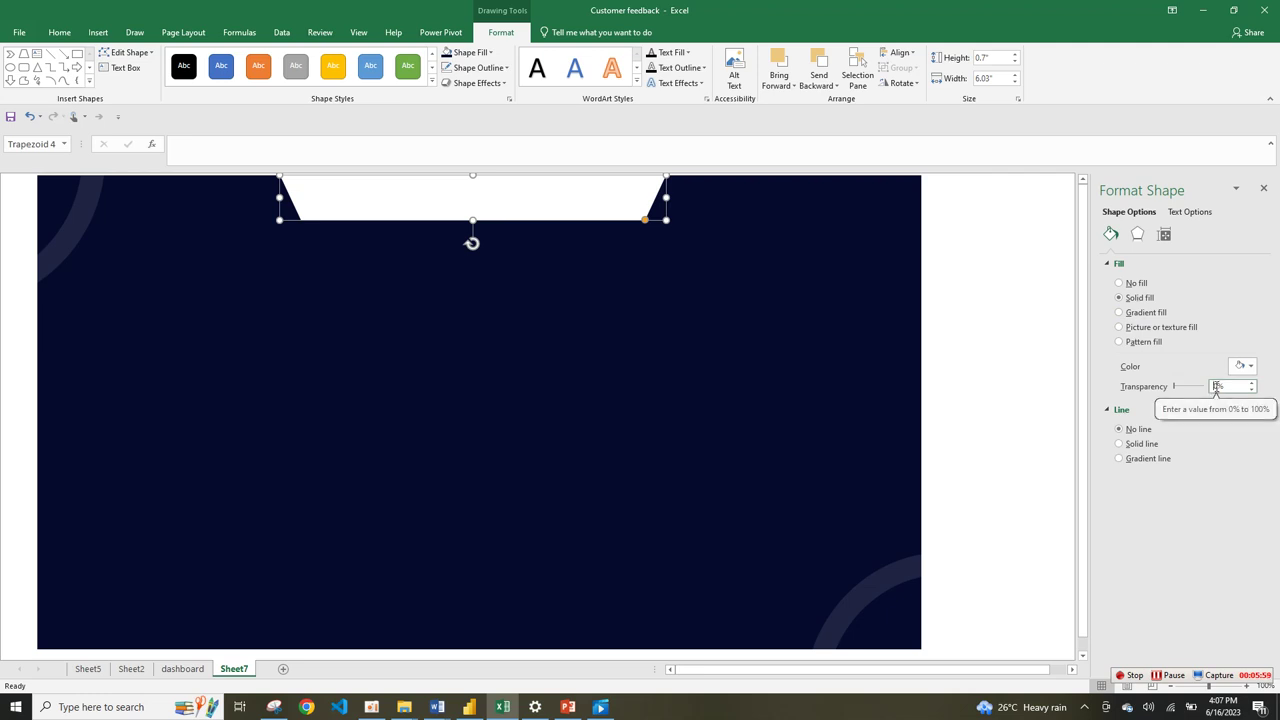
pyautogui.write('80')
pyautogui.press('Return')
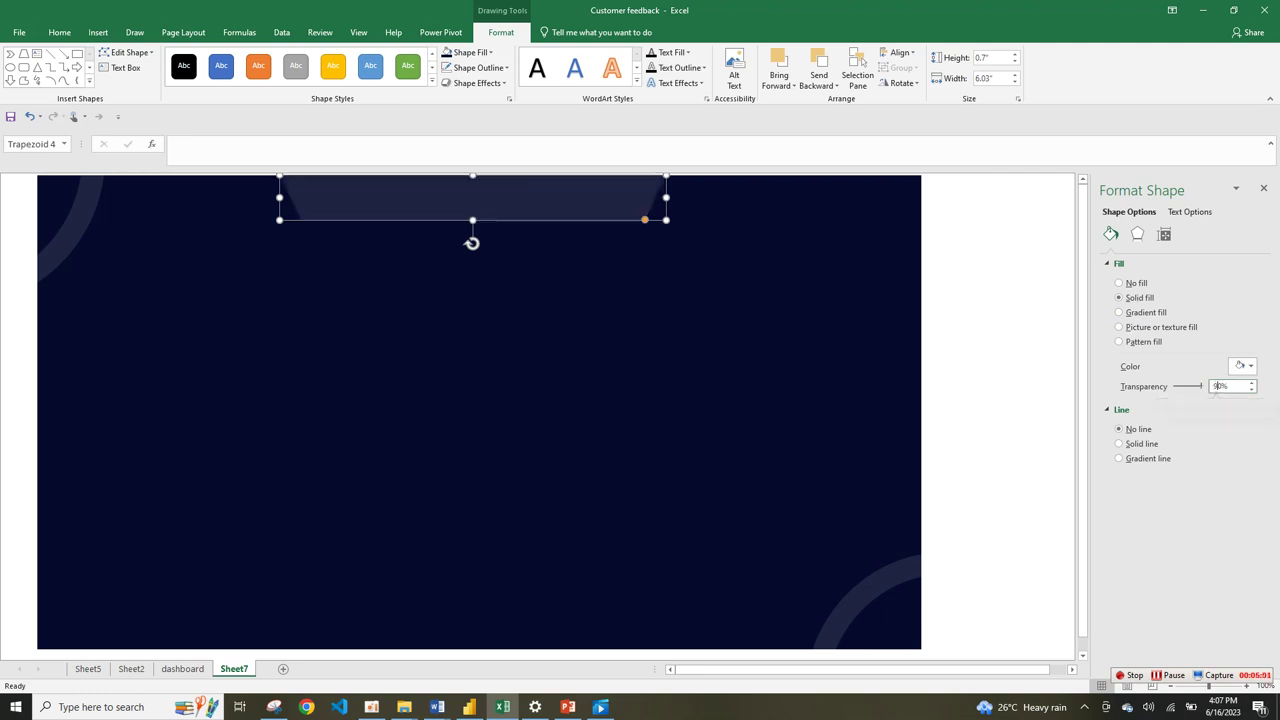
pyautogui.click(738, 396)
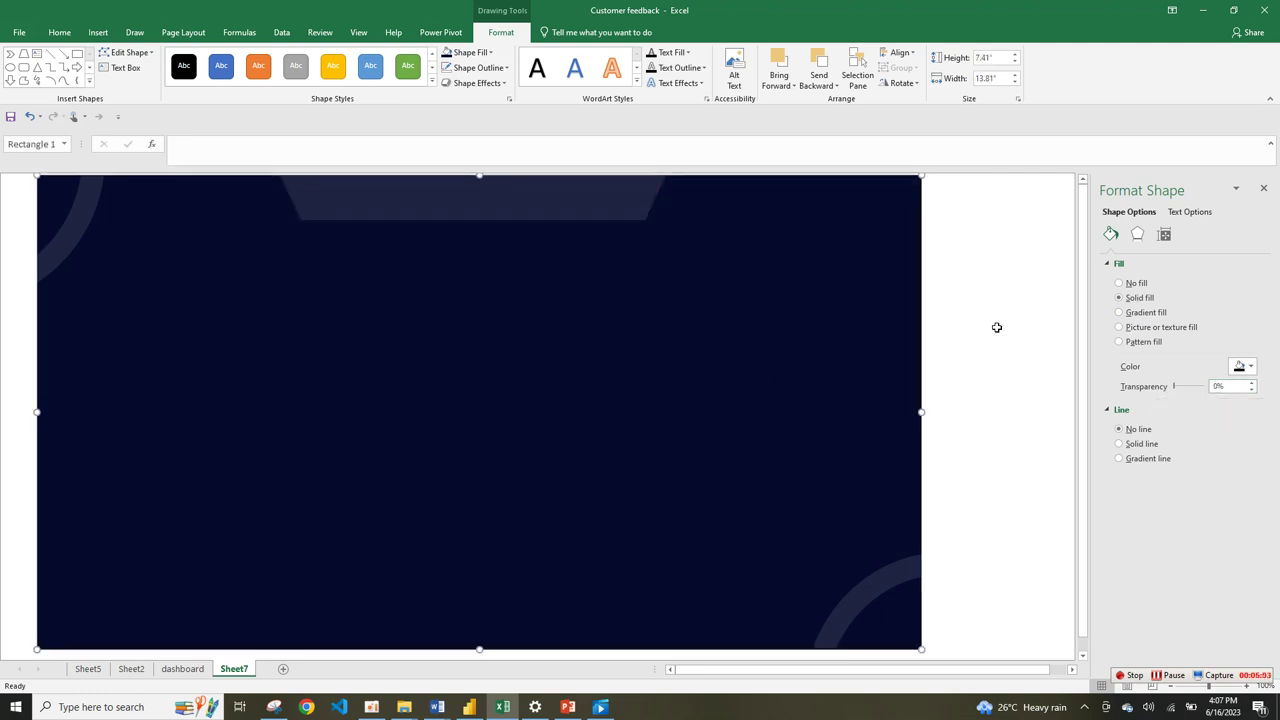
pyautogui.click(623, 187)
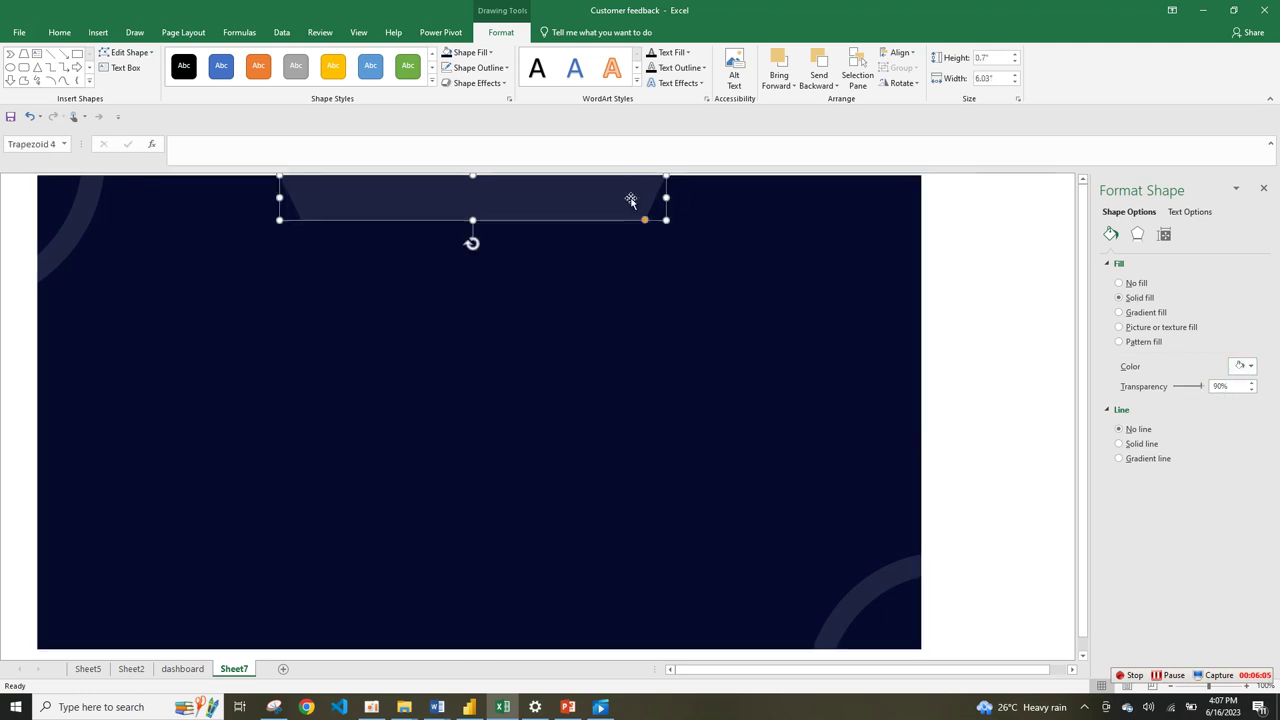
pyautogui.click(594, 264)
# - Insert a text box below the trapezoid with the text CUSTOMER FEEDBACK
pyautogui.click(110, 34)
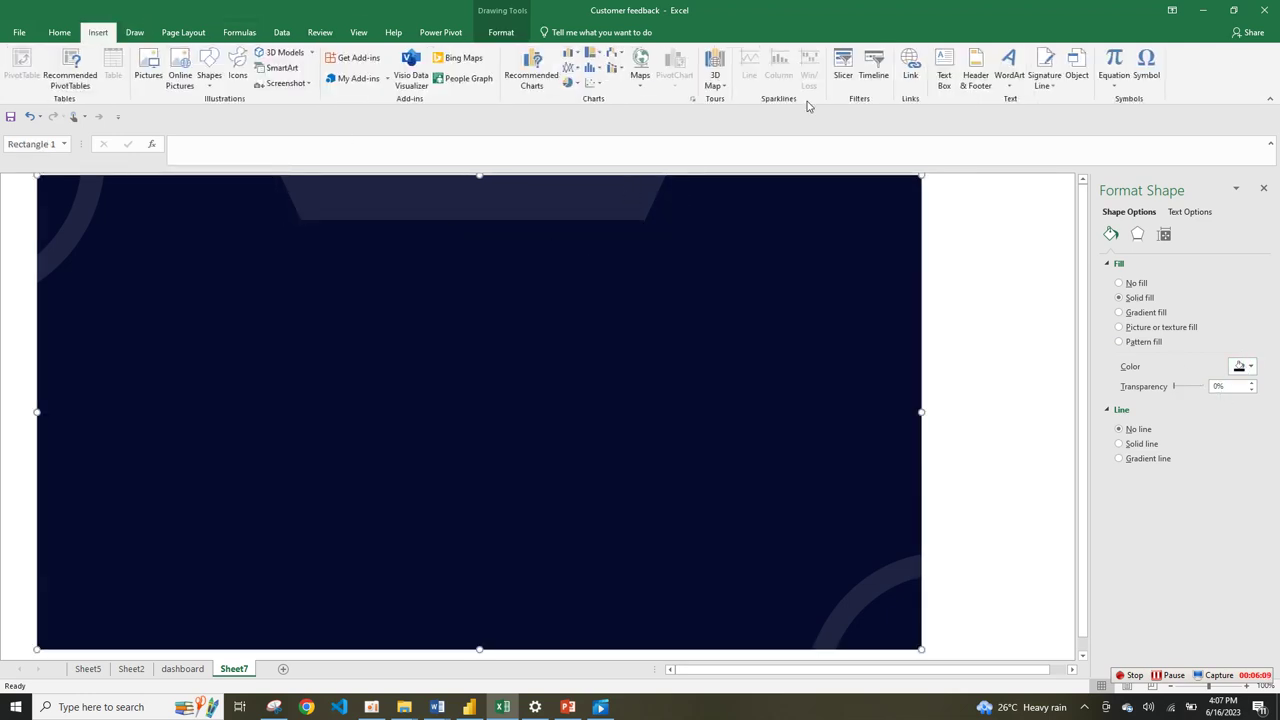
pyautogui.click(943, 70)
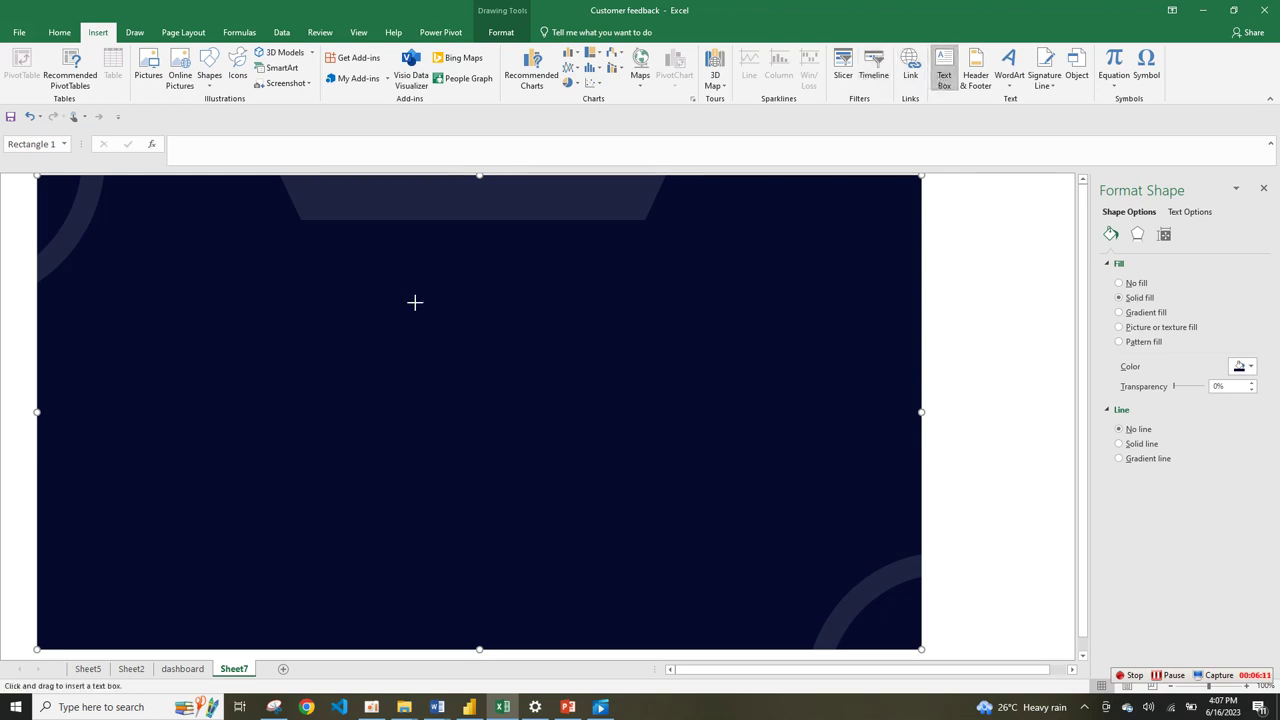
pyautogui.moveTo(695, 325); pyautogui.dragTo(399, 296)
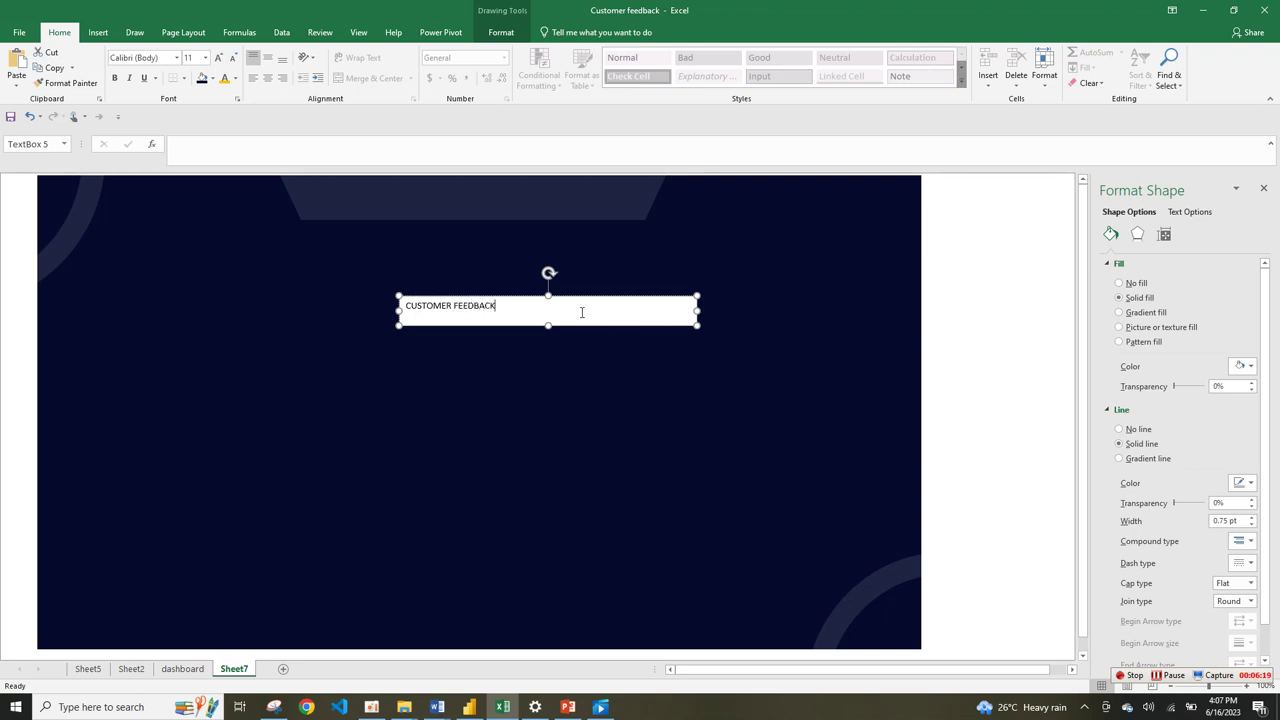
# - Format the CUSTOMER FEEDBACK text as bold, gold and 18 pt
pyautogui.hotkey('ctrl', 'a')
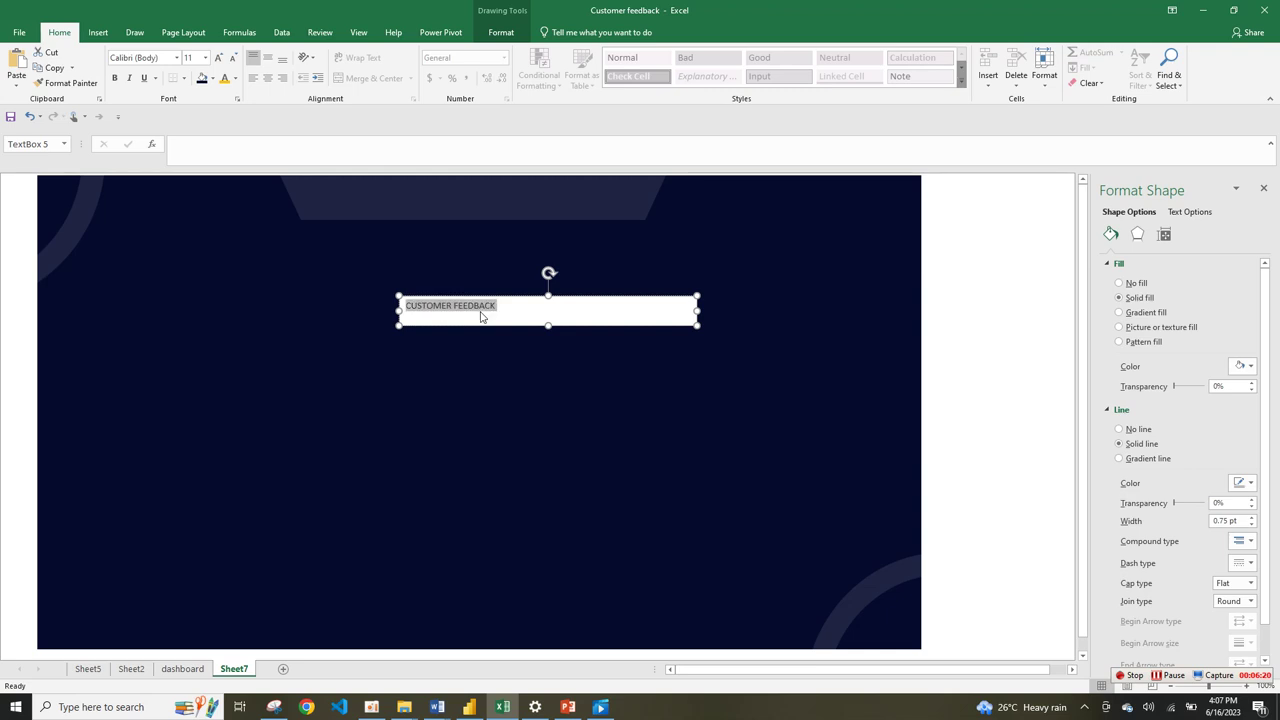
pyautogui.click(237, 78)
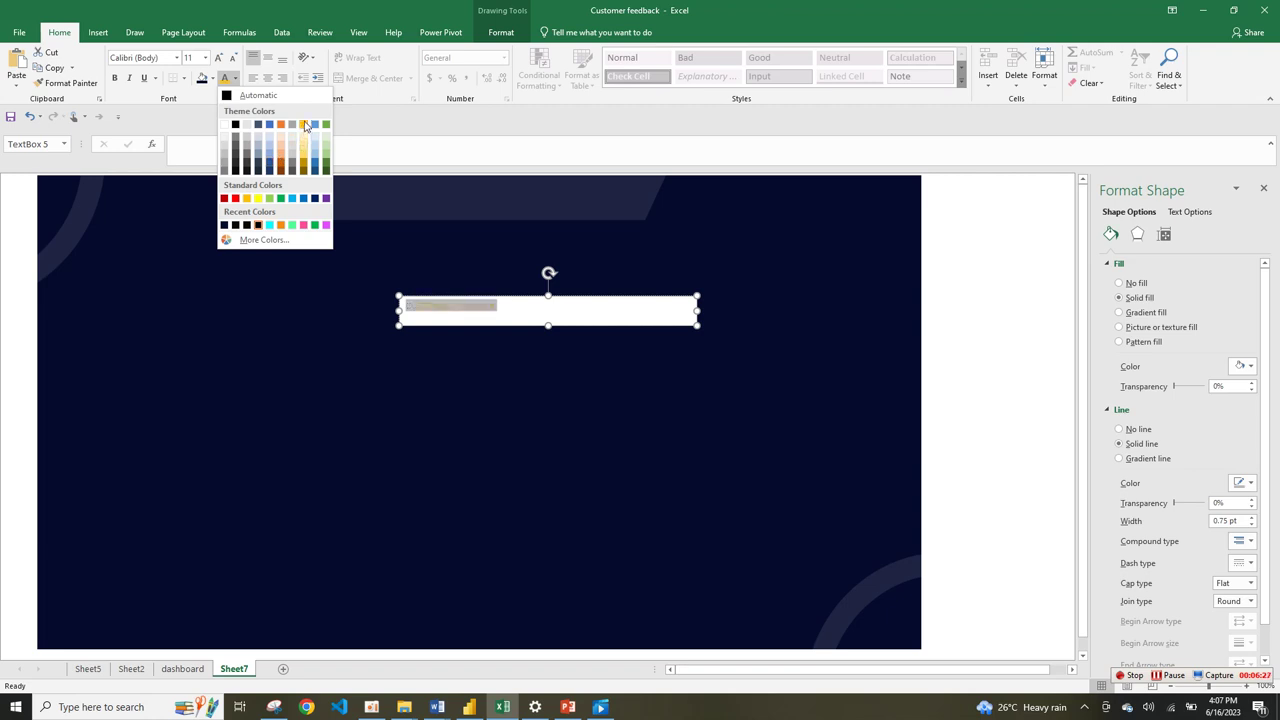
pyautogui.click(305, 124)
pyautogui.click(114, 78)
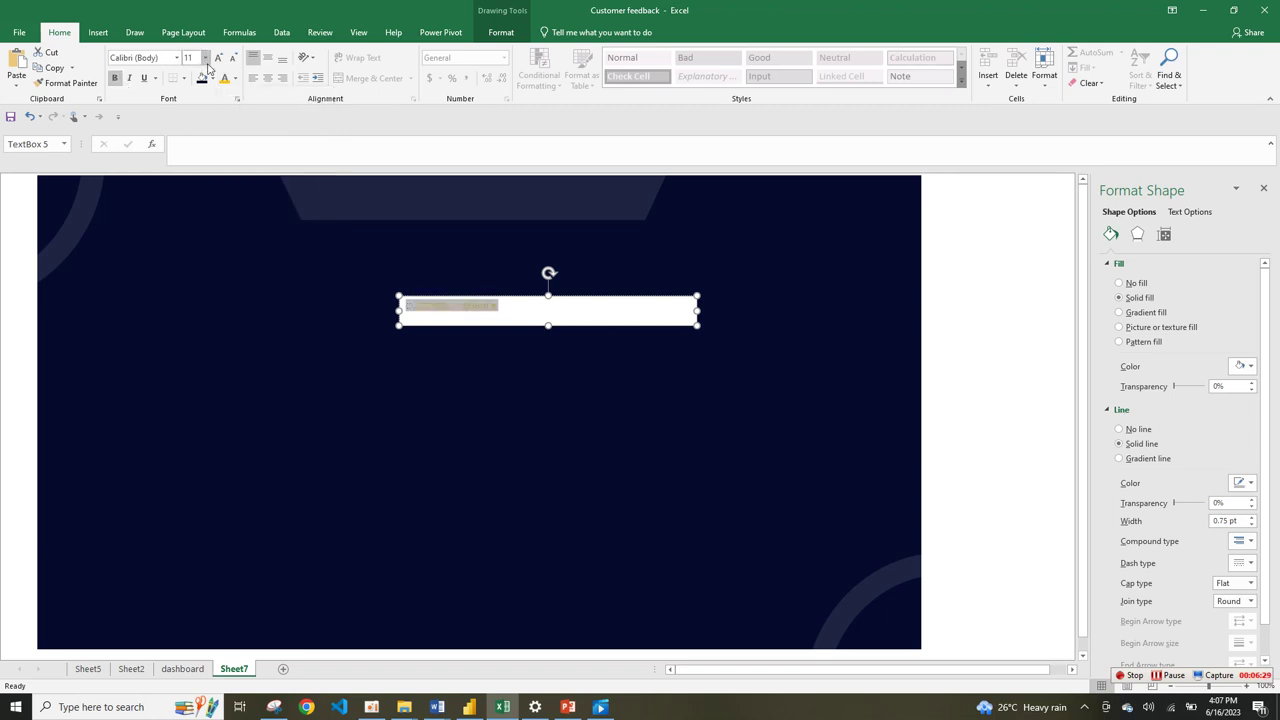
pyautogui.click(218, 59)
pyautogui.click(218, 59)
pyautogui.click(218, 59)
pyautogui.click(218, 59)
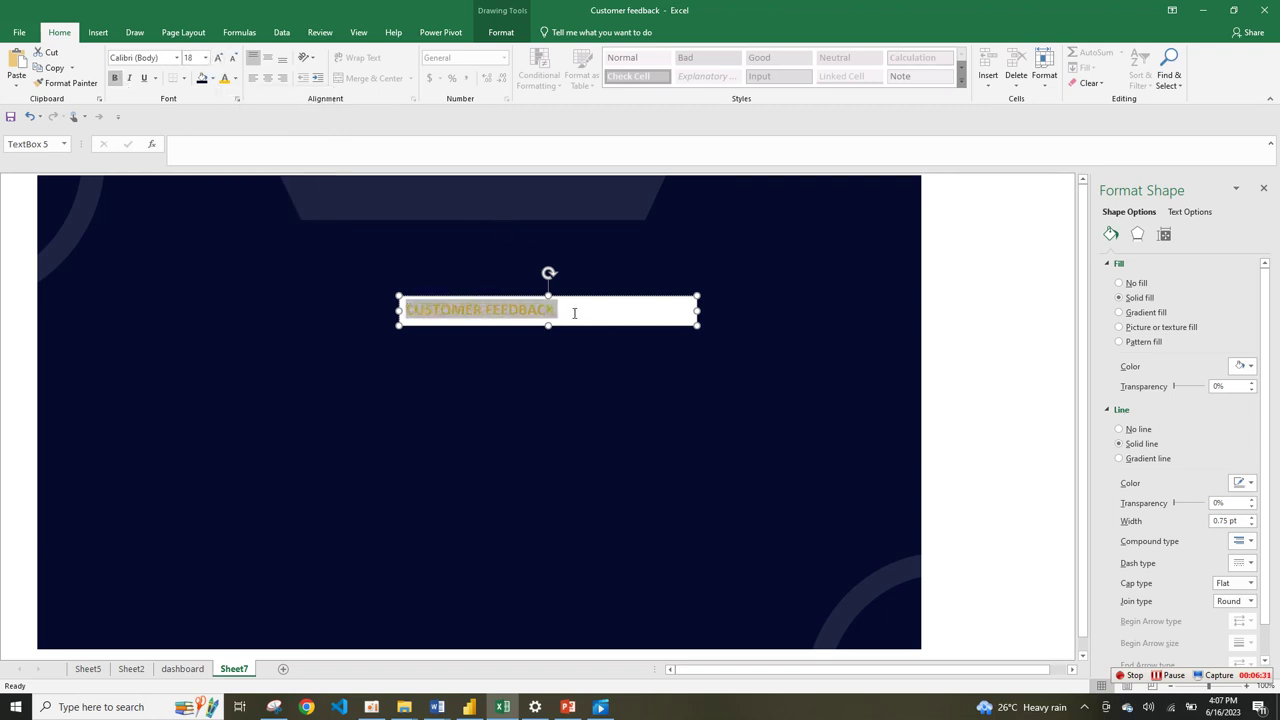
# - Remove the outline and the fill of the CUSTOMER FEEDBACK text box
pyautogui.click(501, 32)
pyautogui.click(478, 67)
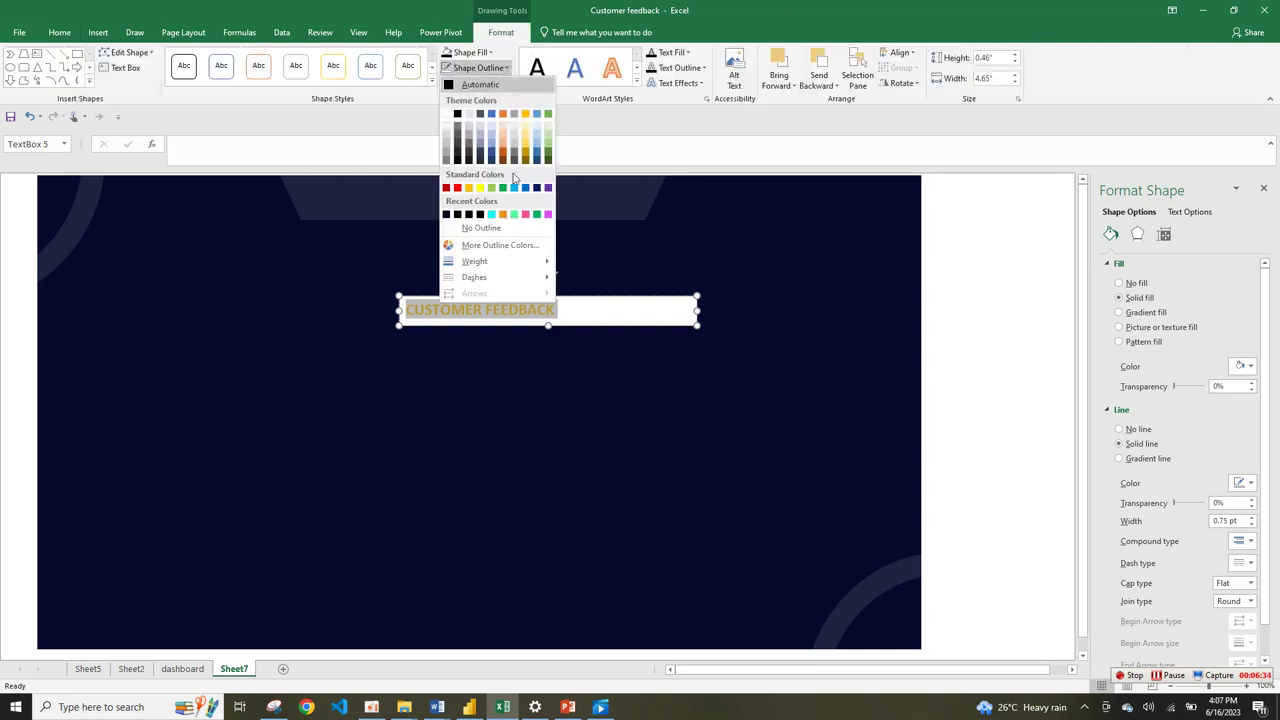
pyautogui.click(500, 245)
pyautogui.click(667, 80)
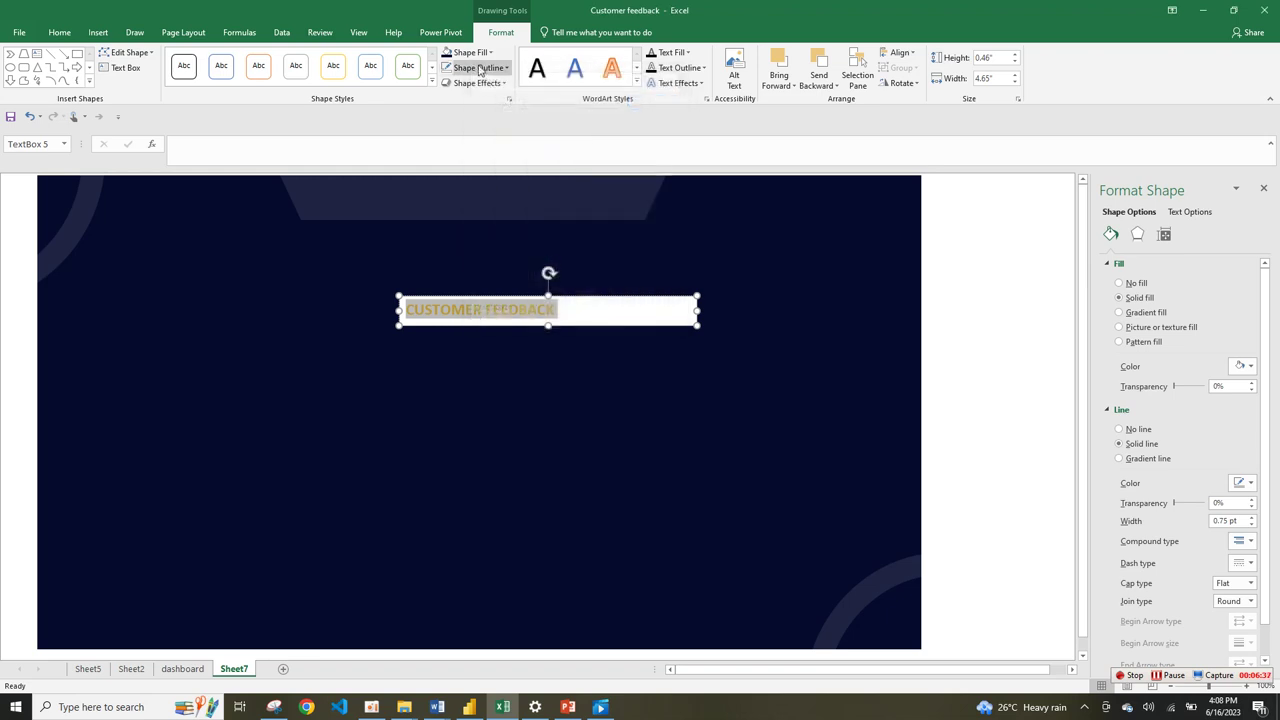
pyautogui.click(478, 67)
pyautogui.click(480, 229)
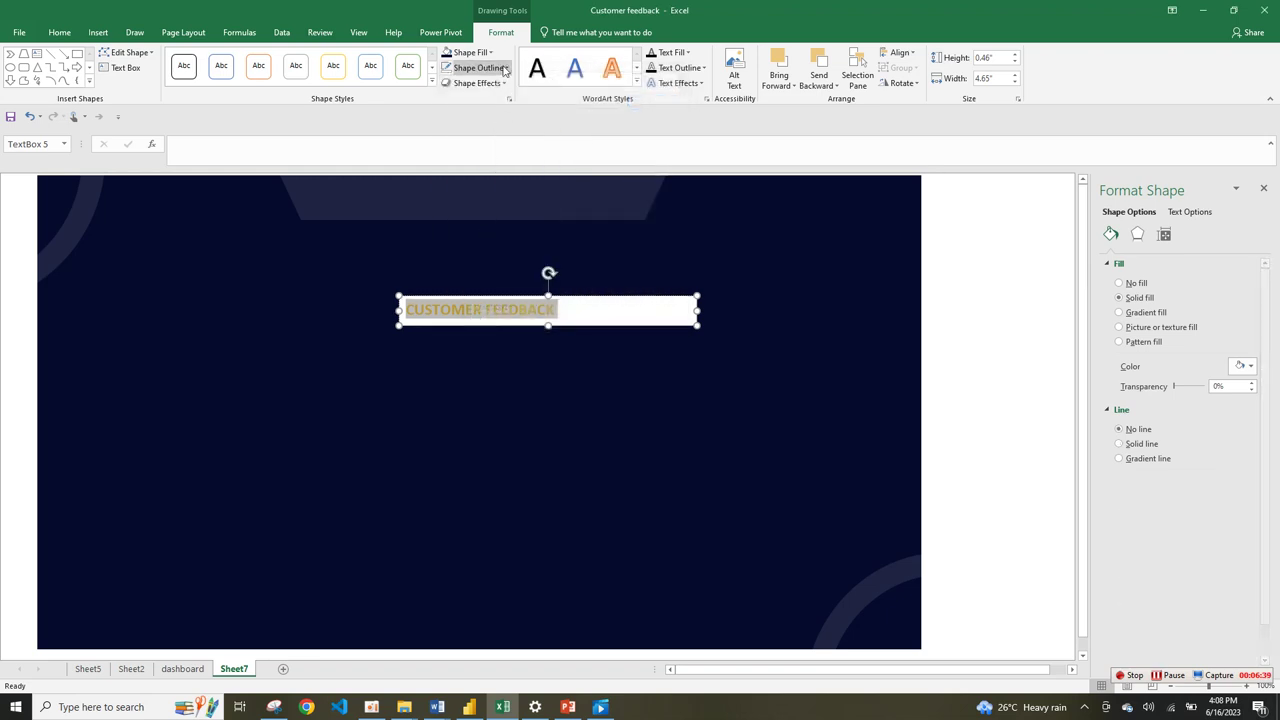
pyautogui.click(470, 52)
pyautogui.click(474, 214)
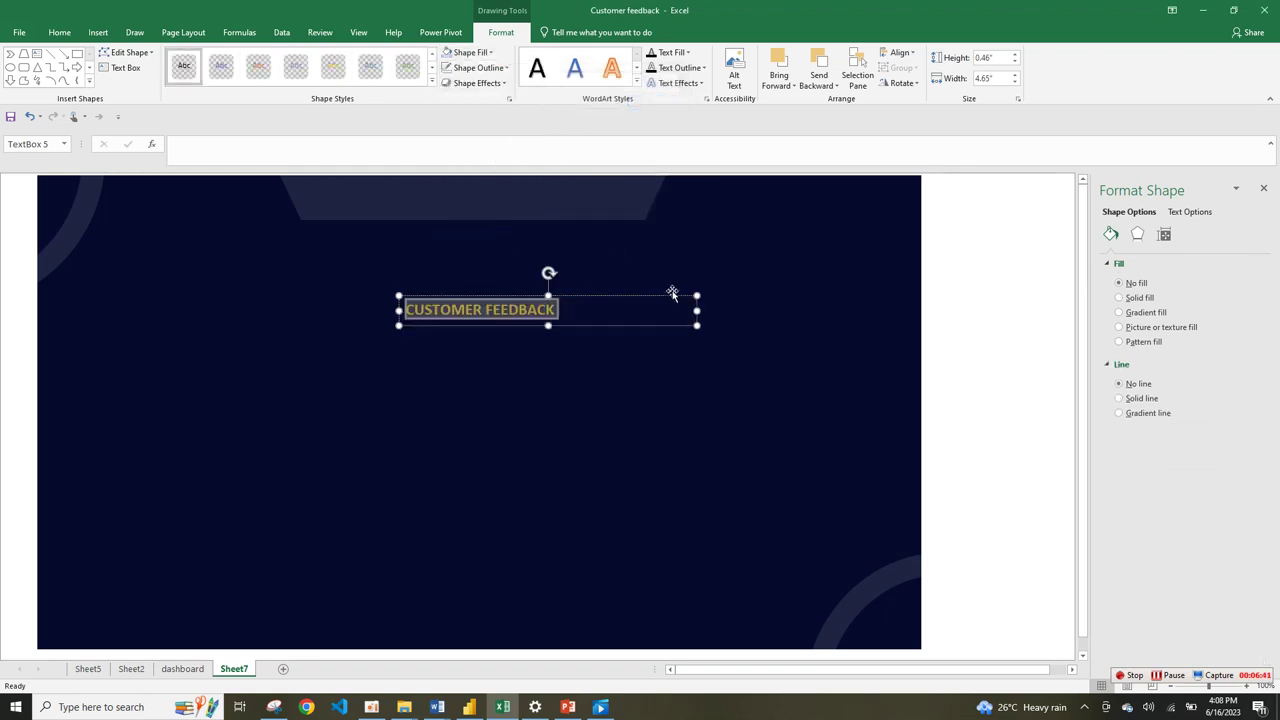
# - Move the title text box onto the trapezoid, centre its text, and position it in the middle of the header
pyautogui.moveTo(695, 295); pyautogui.dragTo(667, 187)
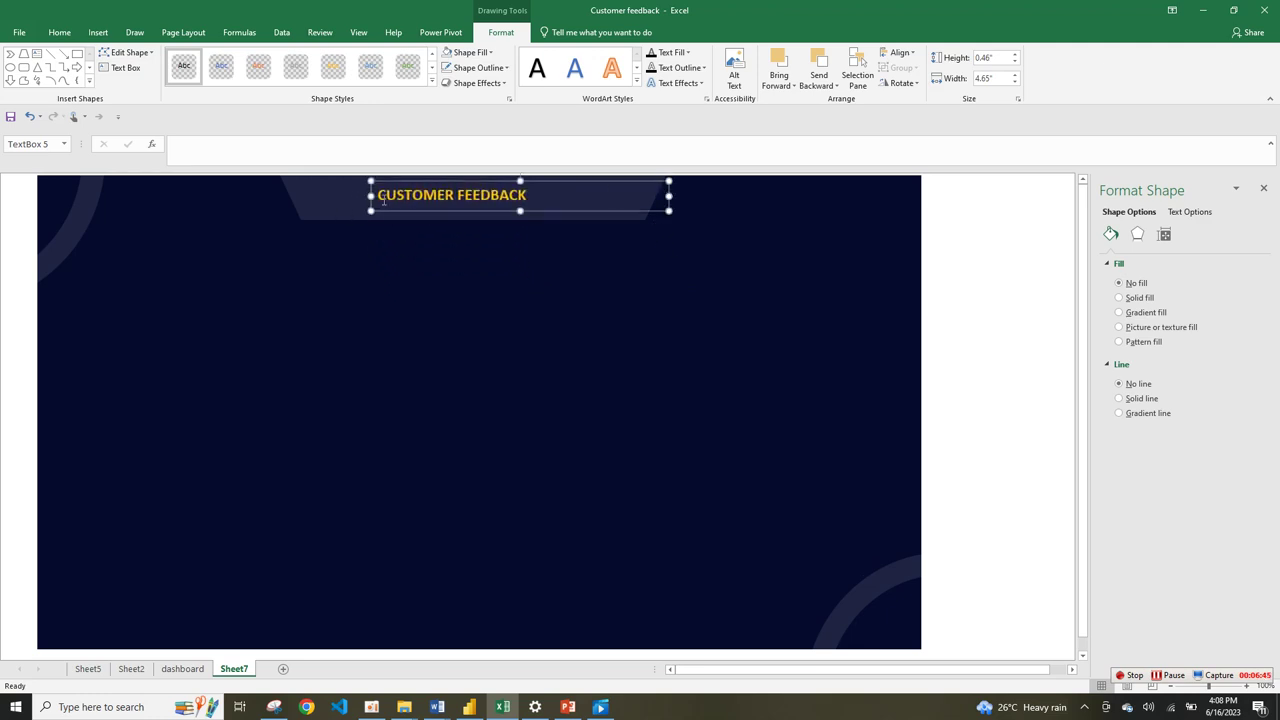
pyautogui.moveTo(380, 197); pyautogui.dragTo(513, 204)
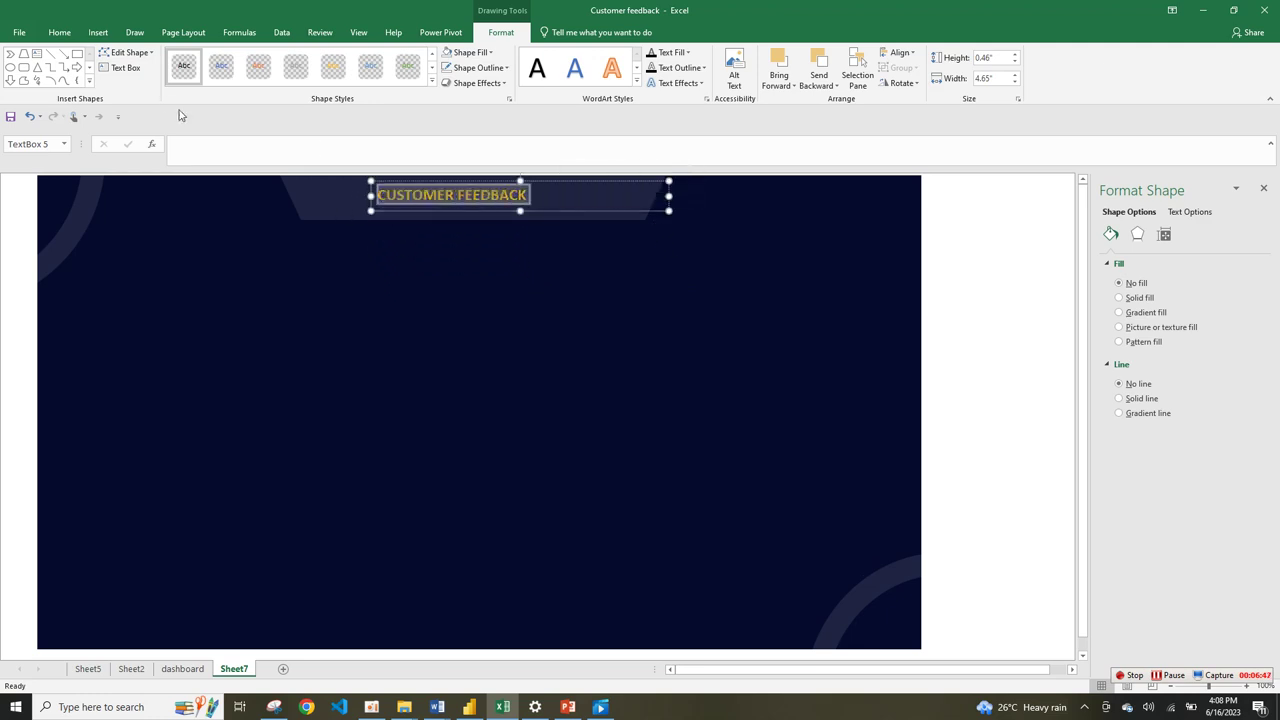
pyautogui.click(59, 32)
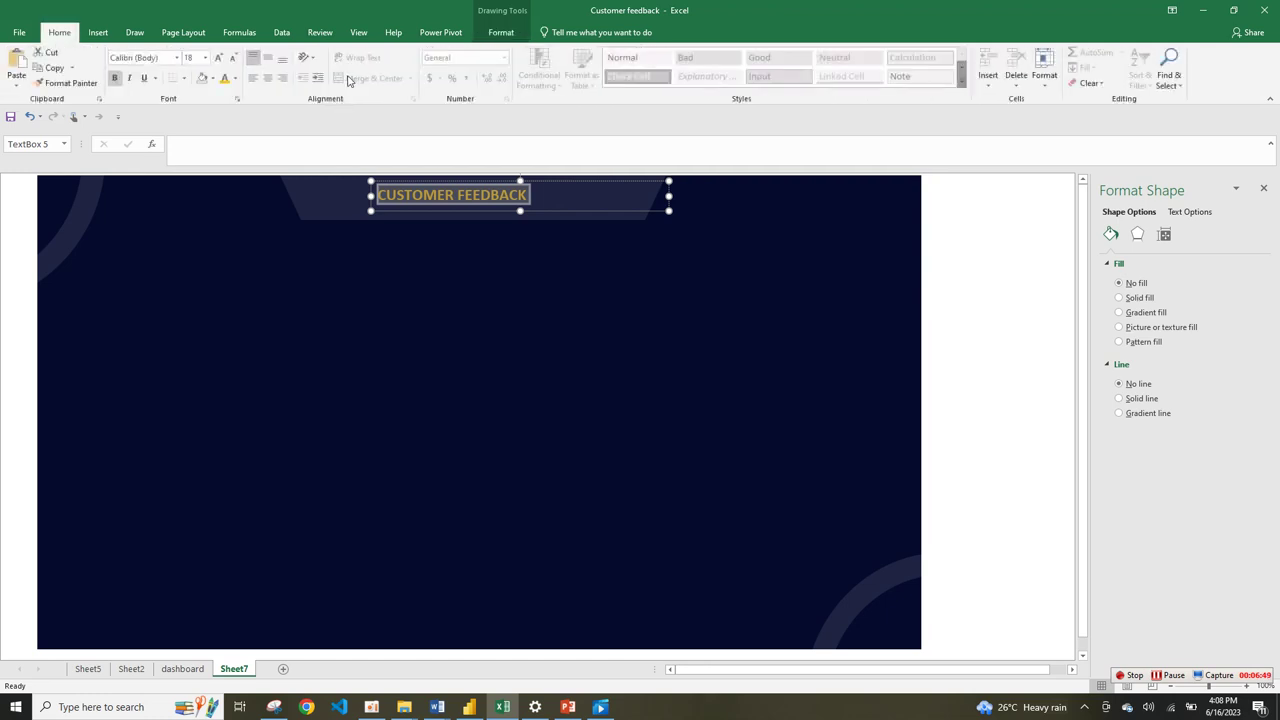
pyautogui.click(268, 80)
pyautogui.moveTo(502, 190); pyautogui.dragTo(397, 176)
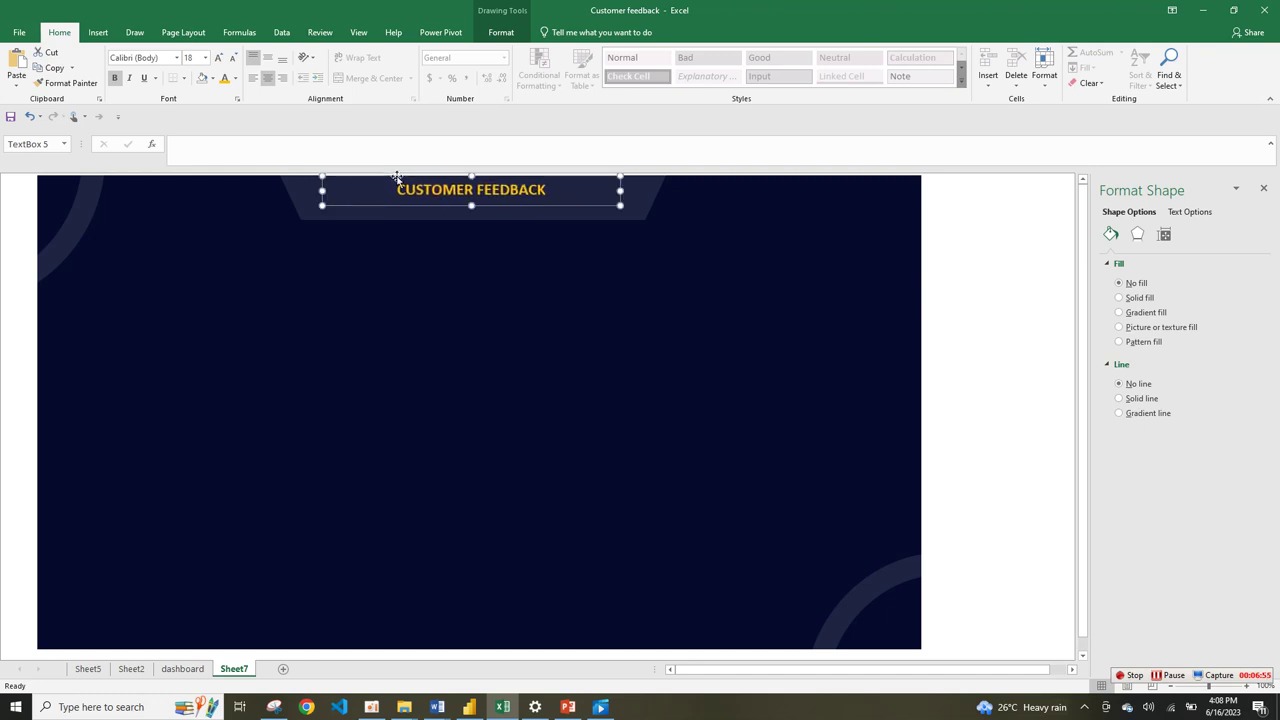
pyautogui.click(603, 329)
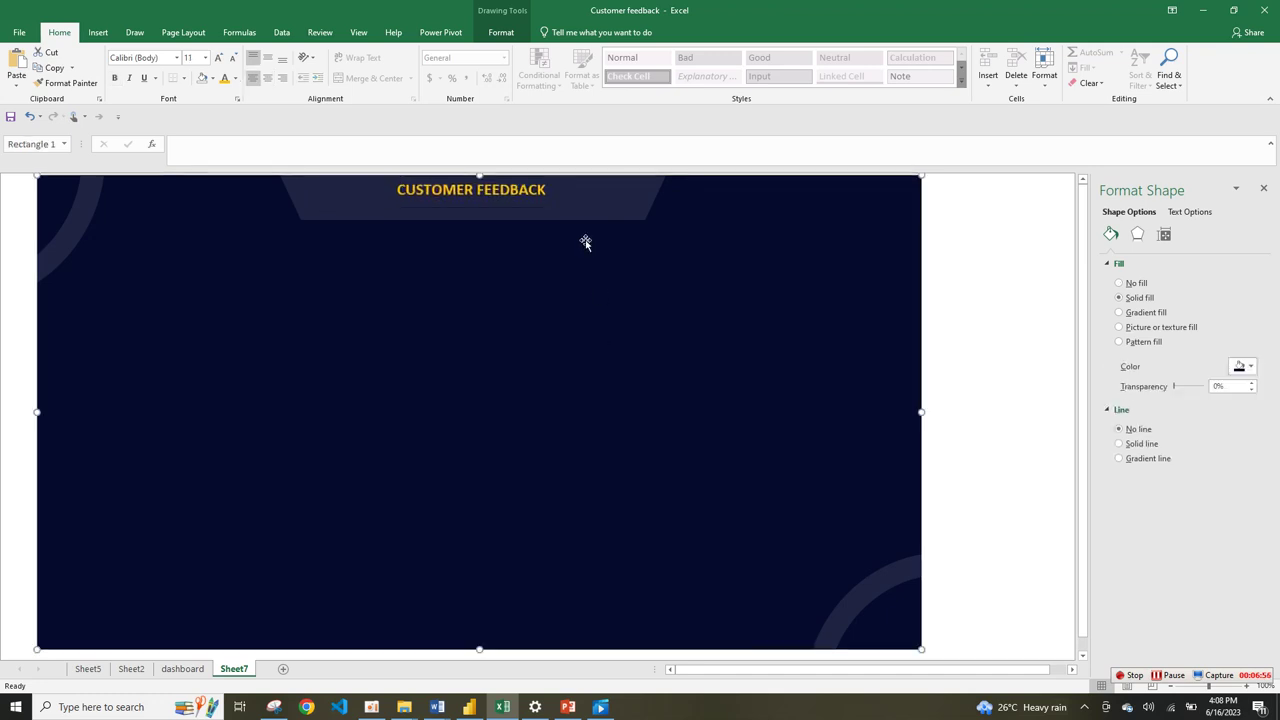
pyautogui.click(540, 191)
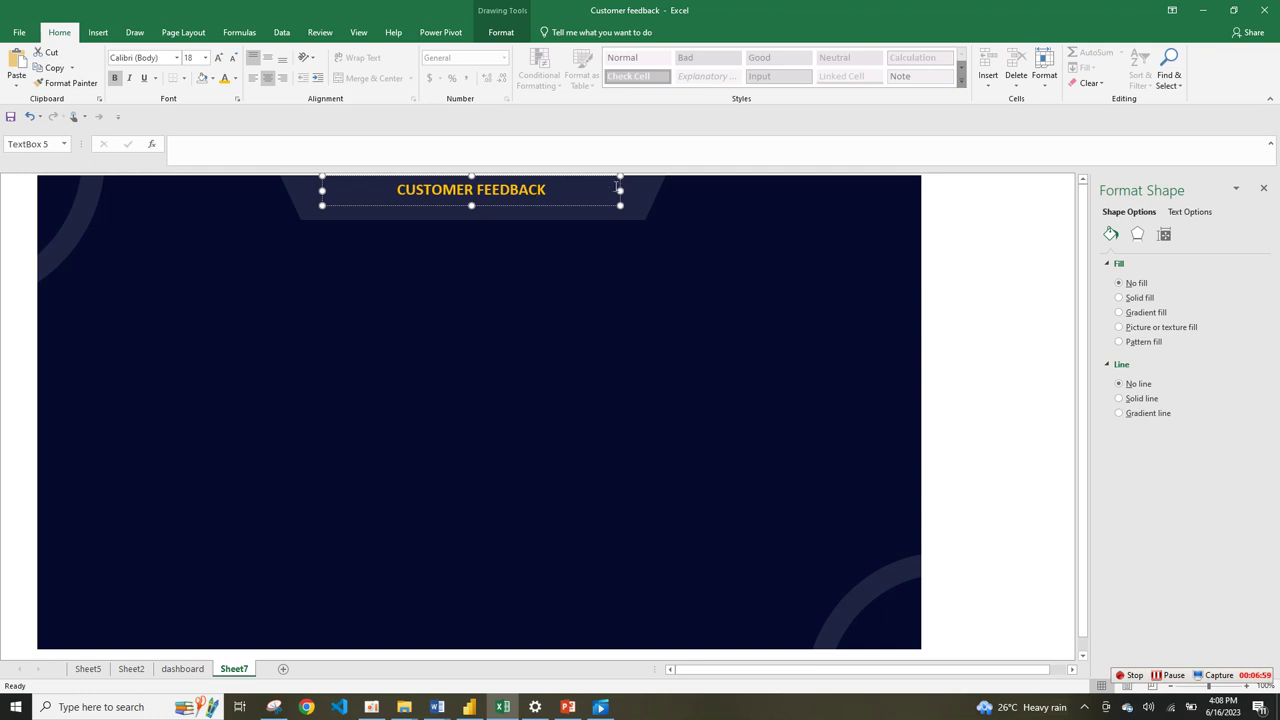
pyautogui.moveTo(619, 188); pyautogui.dragTo(615, 192)
pyautogui.click(612, 242)
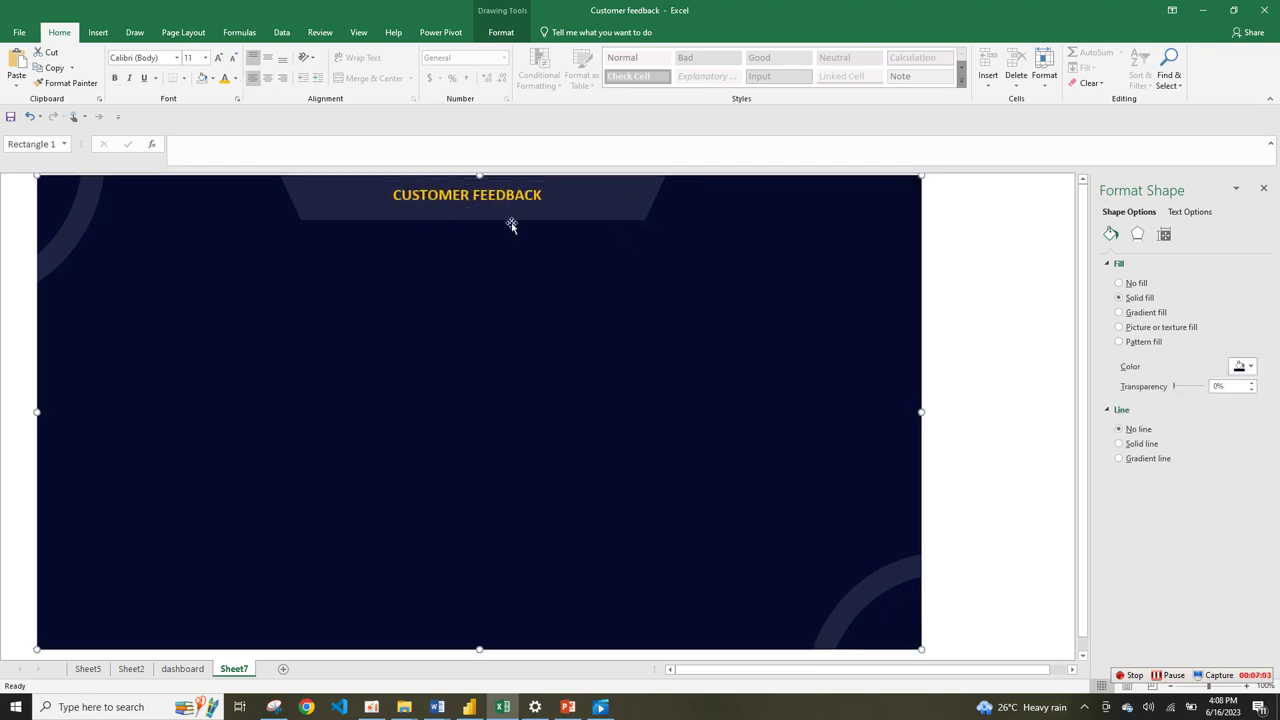
# - Check the header on the dashboard sheet, return to Sheet7, and draw a chevron arrow about 0.43" high by 0.4" wide below the header
pyautogui.click(162, 673)
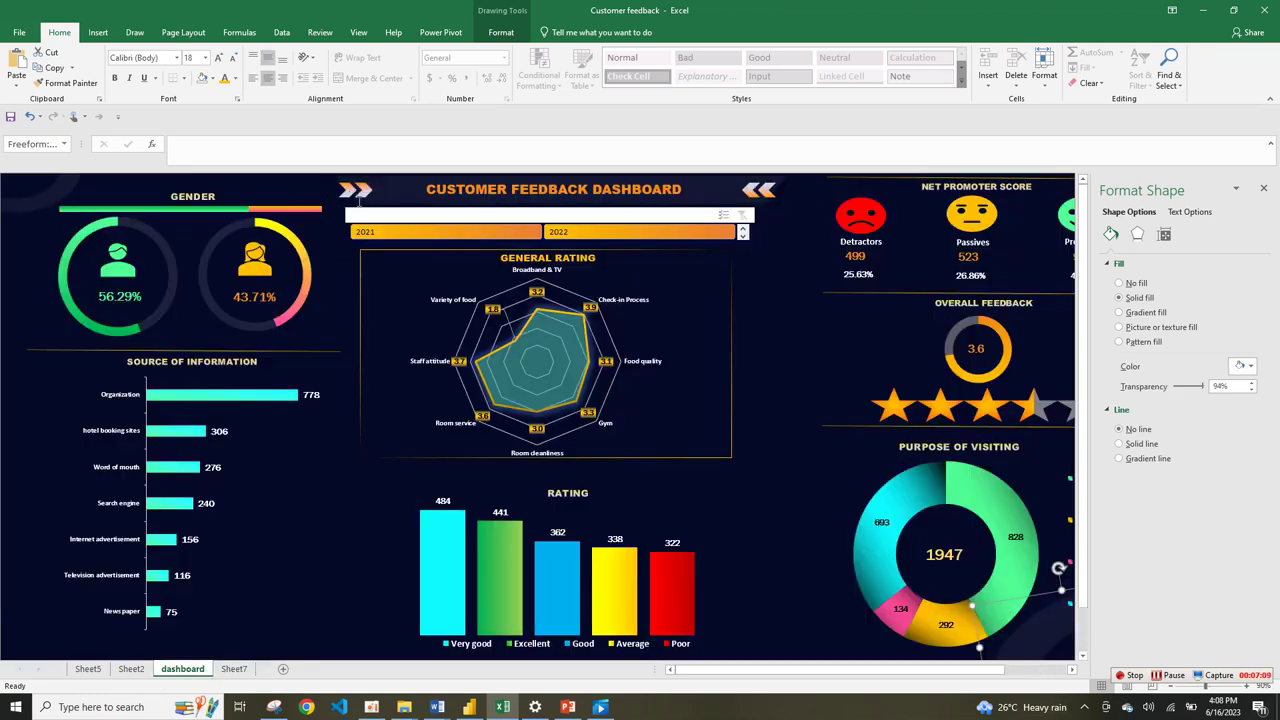
pyautogui.click(233, 669)
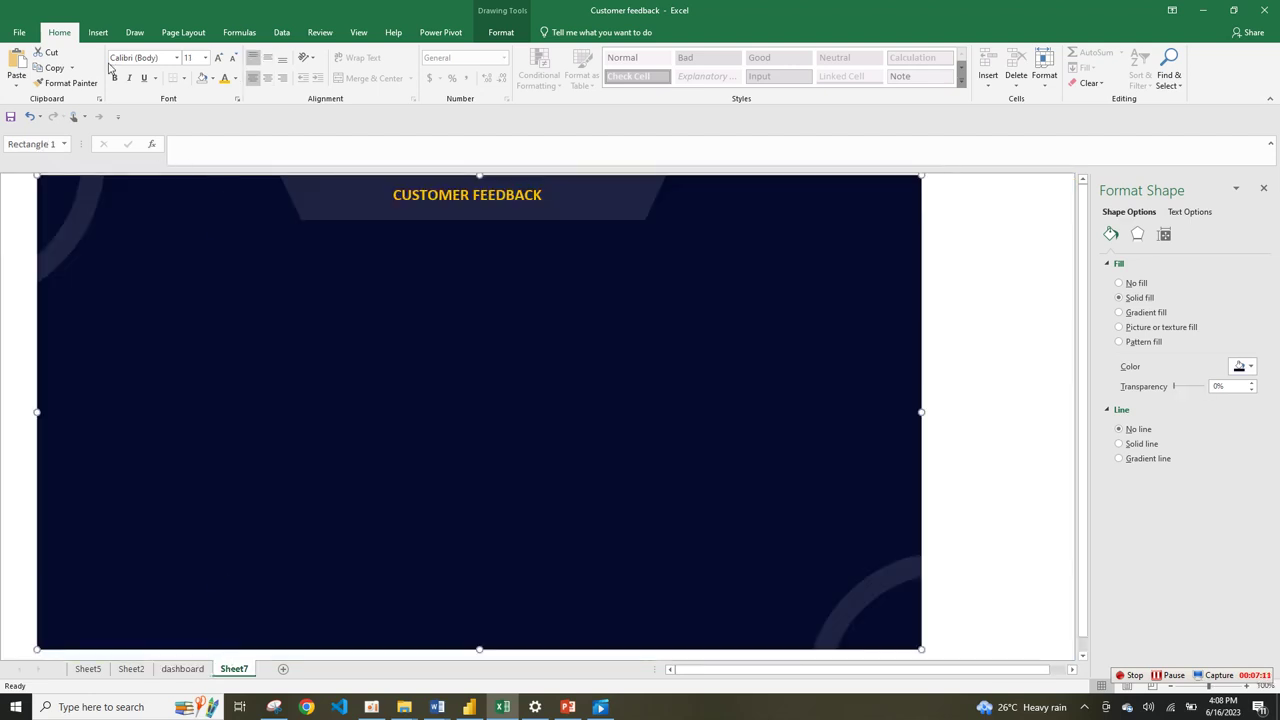
pyautogui.click(98, 32)
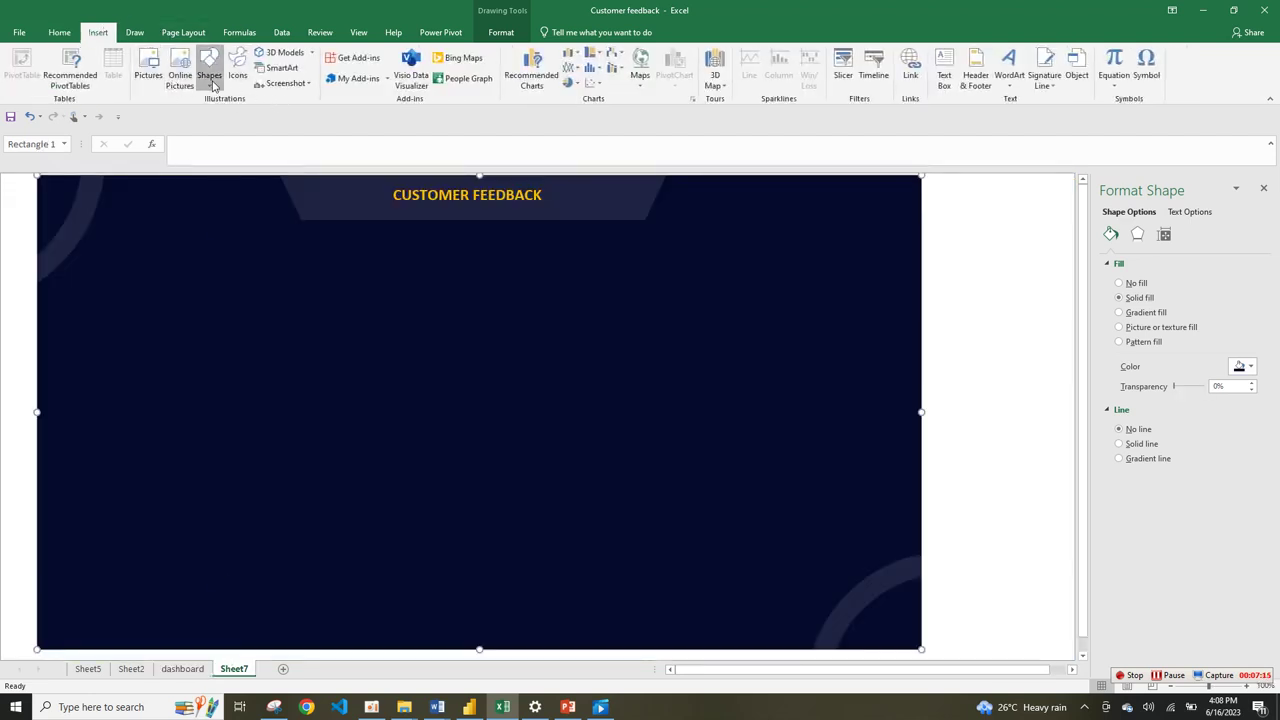
pyautogui.click(212, 86)
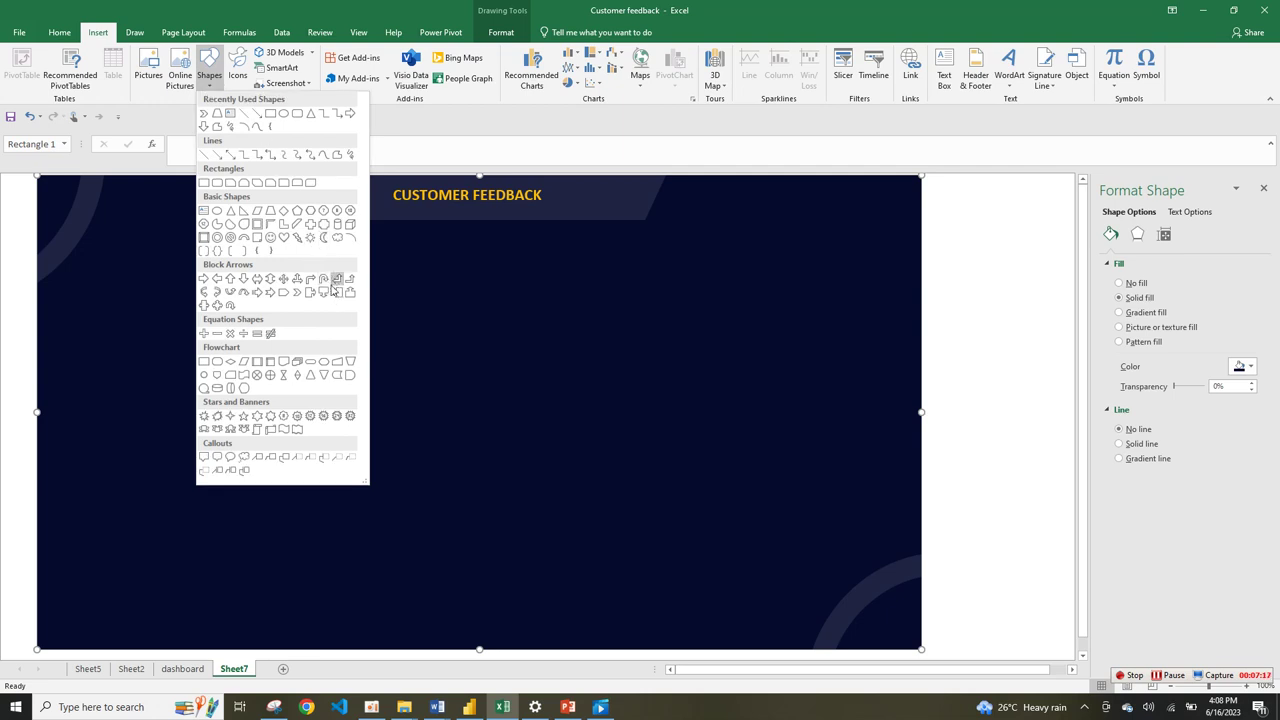
pyautogui.click(285, 292)
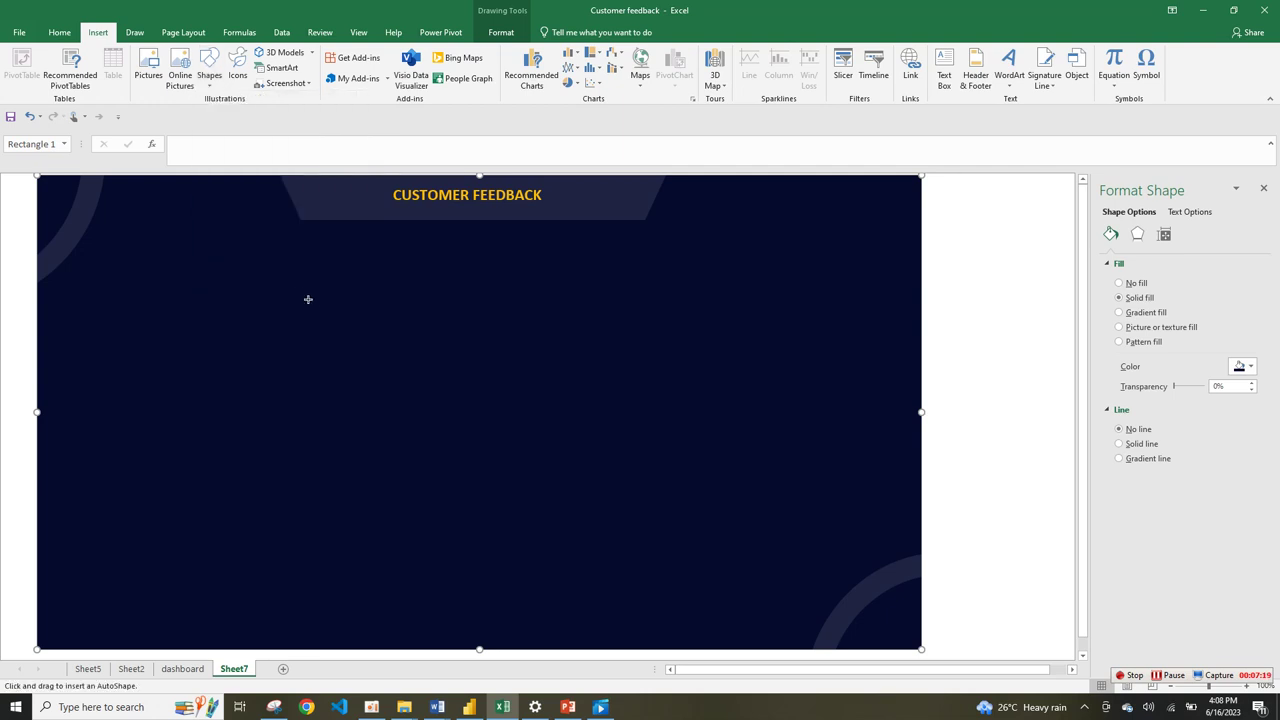
pyautogui.moveTo(312, 305); pyautogui.dragTo(340, 332)
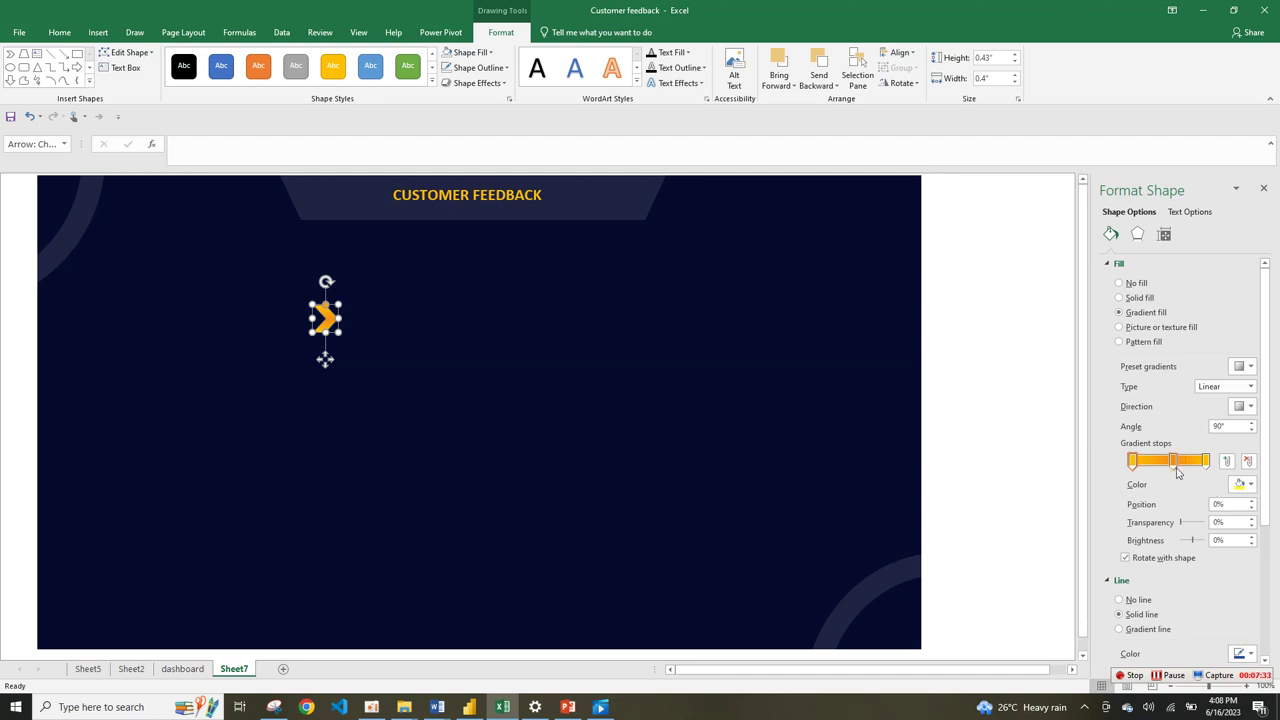
# - Set the middle stop of the chevron's linear gold gradient to the 60% lighter gold and remove the chevron's outline
pyautogui.click(1245, 486)
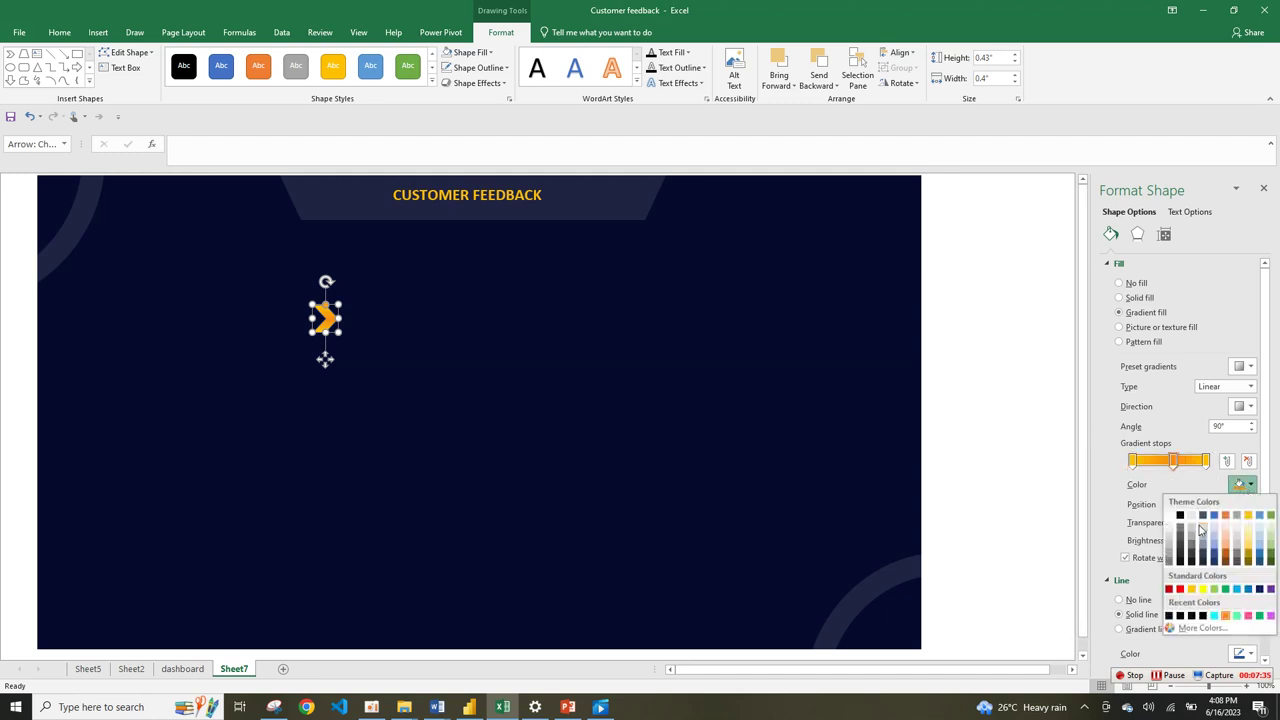
pyautogui.click(1215, 616)
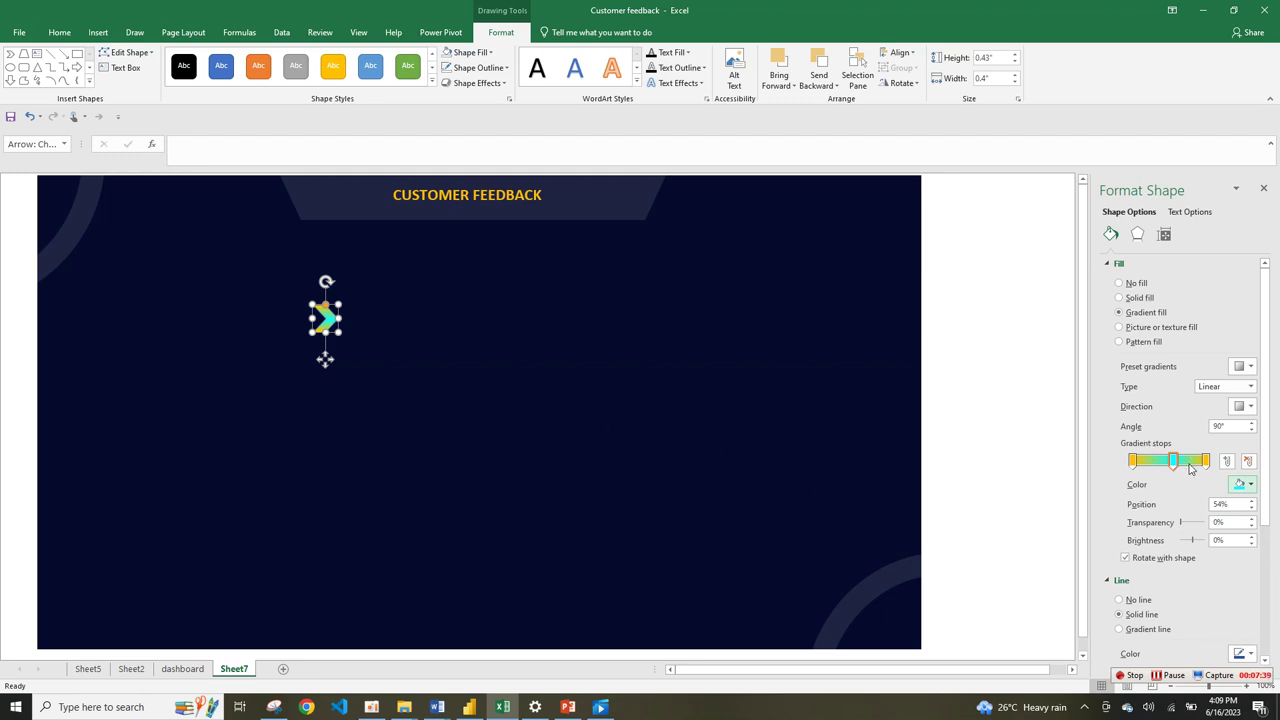
pyautogui.click(1244, 486)
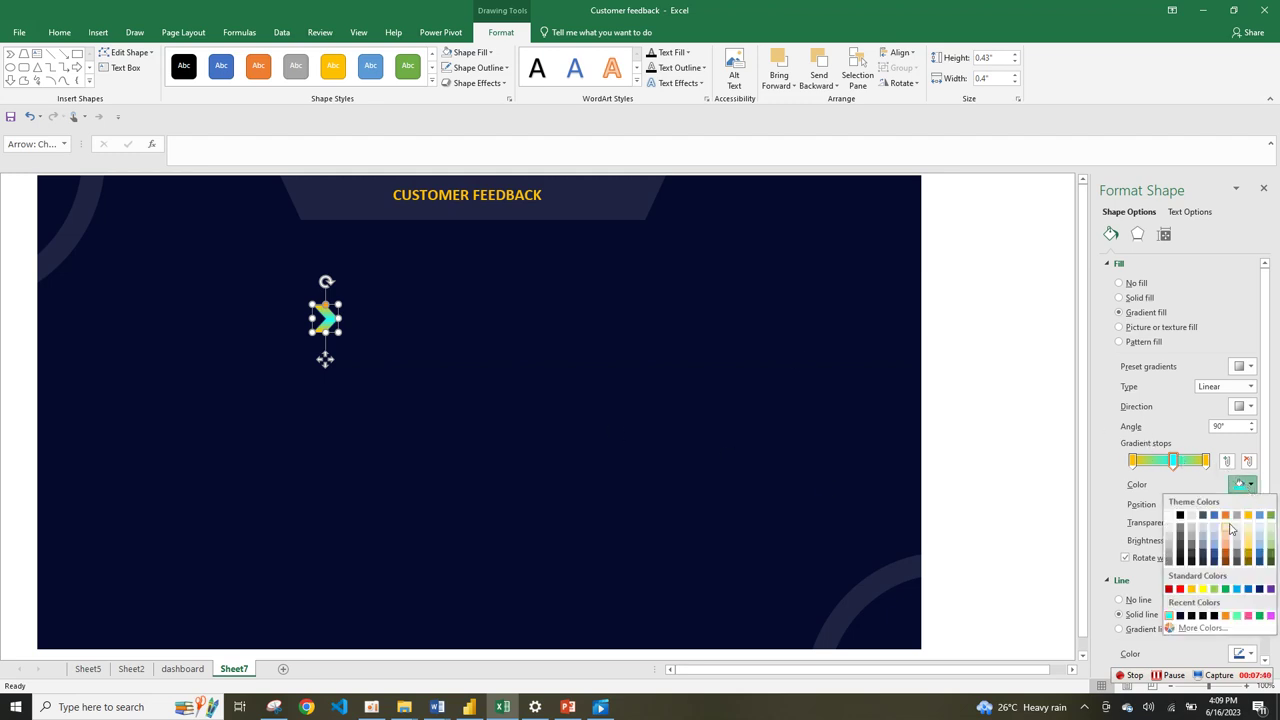
pyautogui.click(1248, 539)
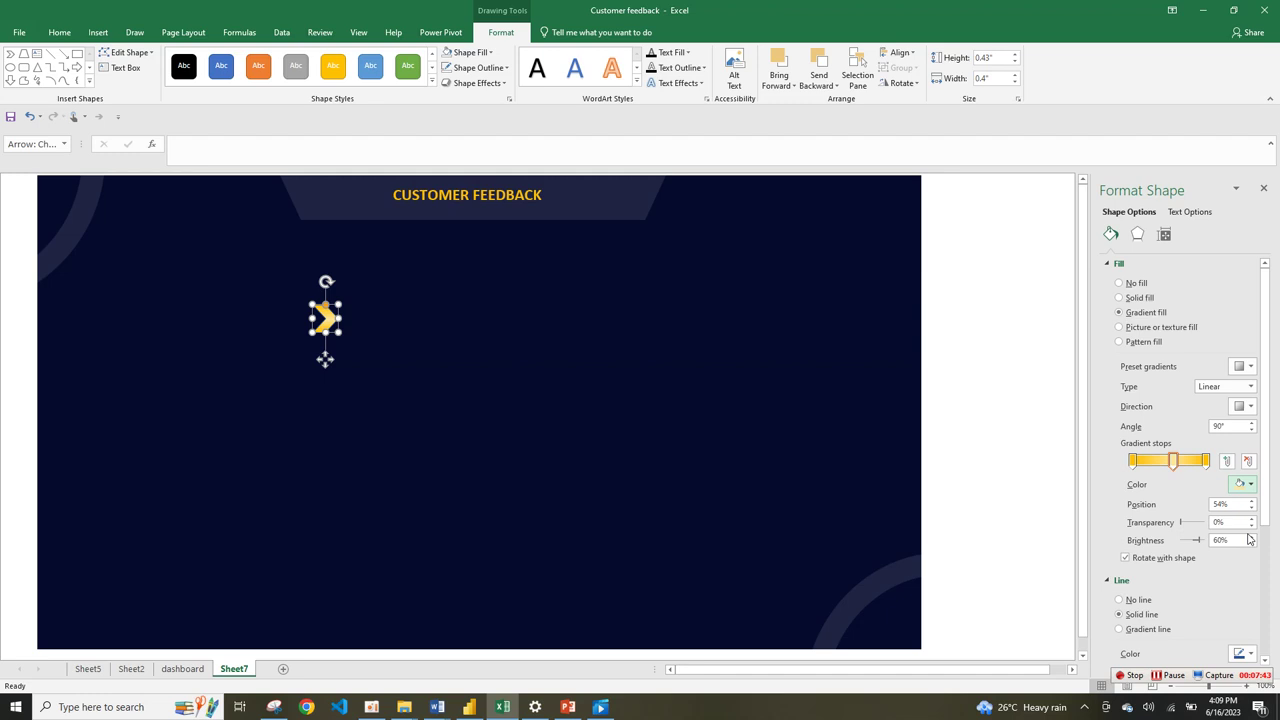
pyautogui.click(1134, 600)
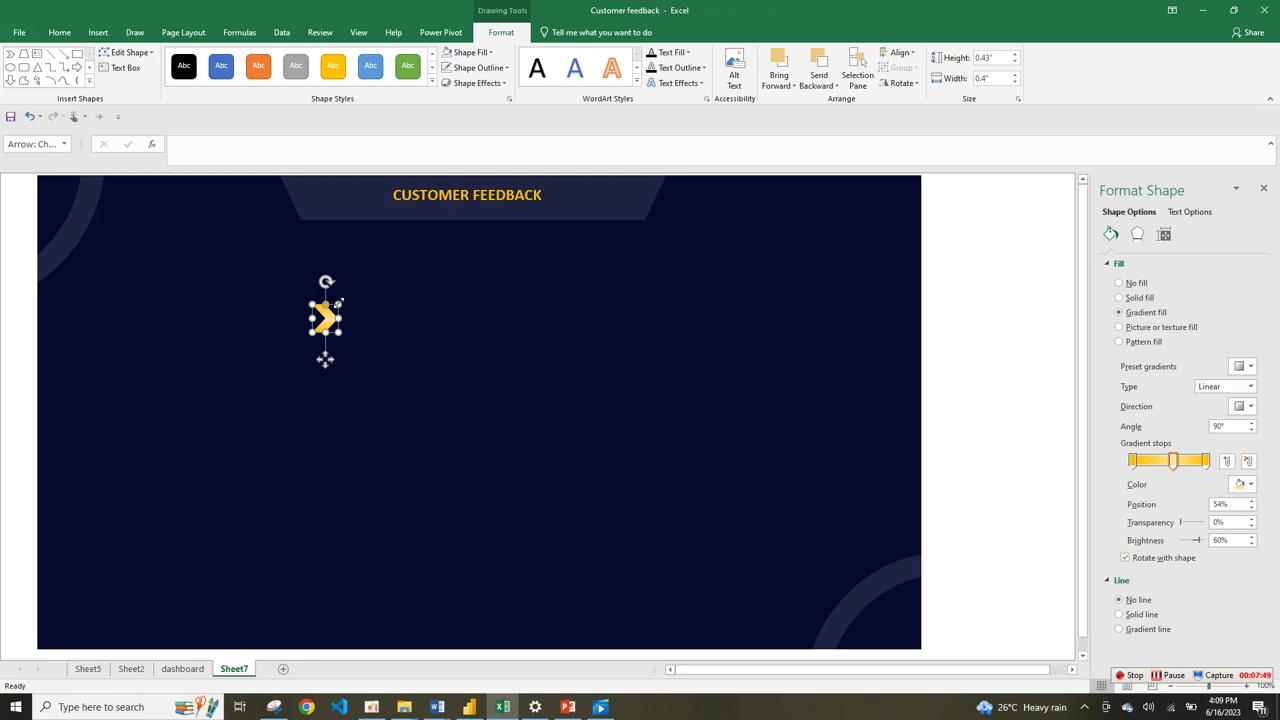
# - Duplicate the chevron, place the copy just to its right as a double arrow, and group the two
pyautogui.moveTo(338, 303)
pyautogui.mouseDown()
pyautogui.moveTo(352, 322)
pyautogui.moveTo(348, 312)
pyautogui.mouseUp()
pyautogui.keyDown('ctrl'); pyautogui.click(322, 337); pyautogui.keyUp('ctrl')
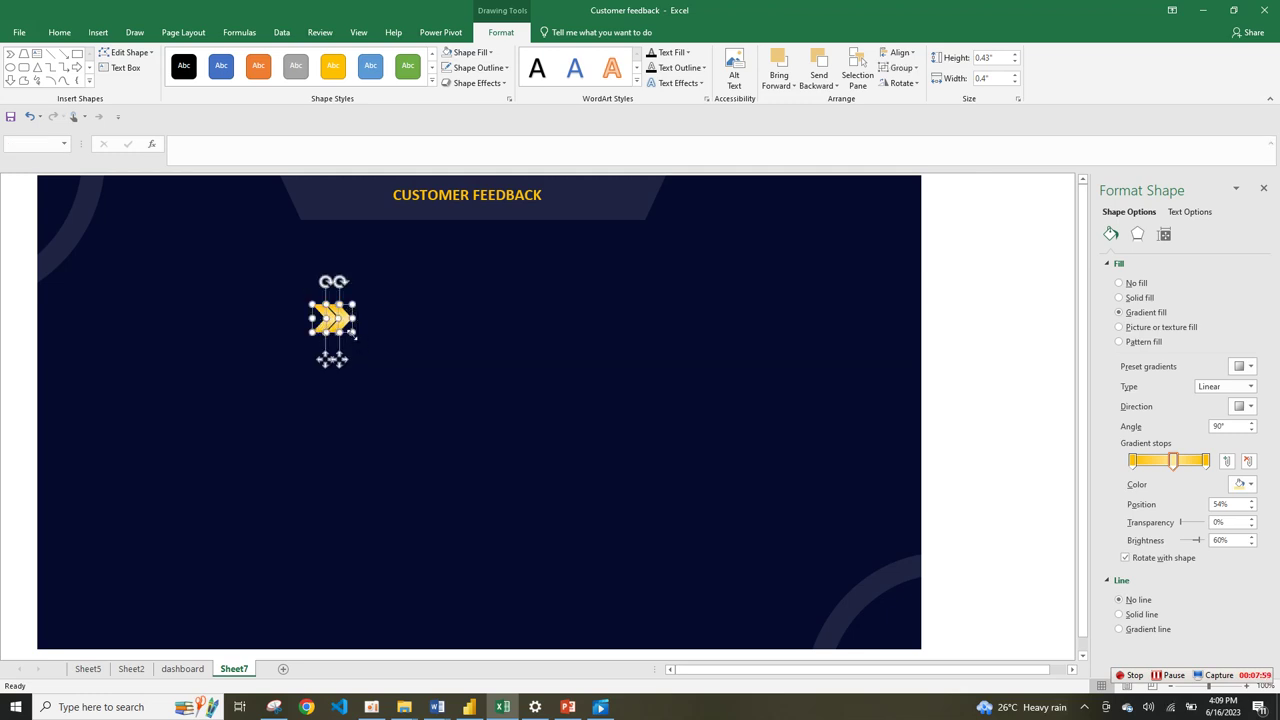
pyautogui.rightClick(352, 333)
pyautogui.moveTo(411, 412)
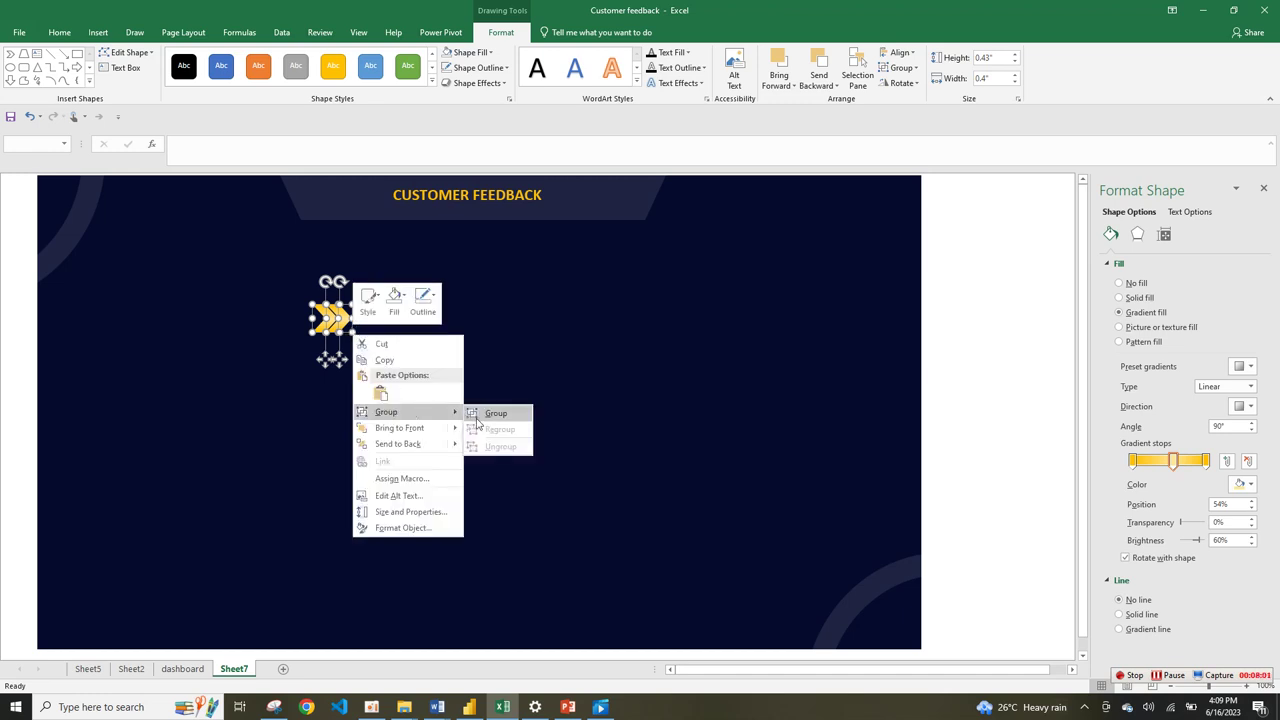
pyautogui.click(493, 414)
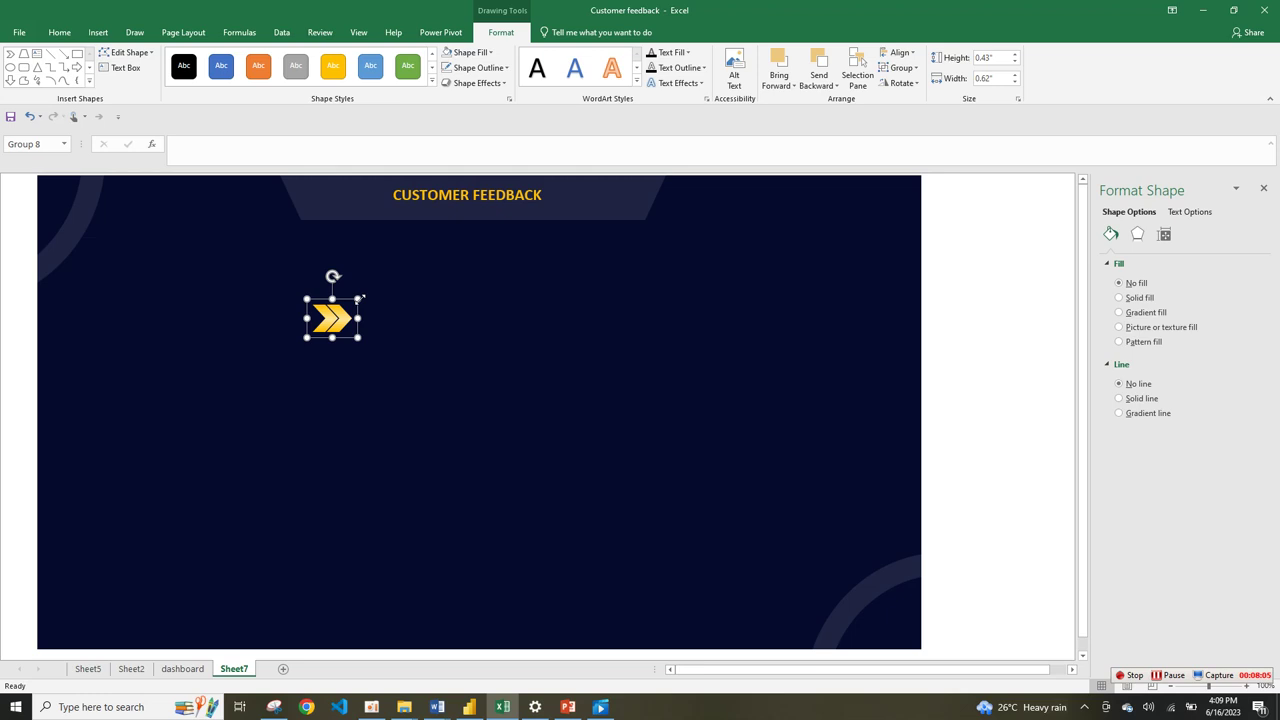
# - Duplicate the double-chevron group, set the copy aside, and move the original to the left end of the trapezoid header
pyautogui.hotkey('ctrl', 'd')
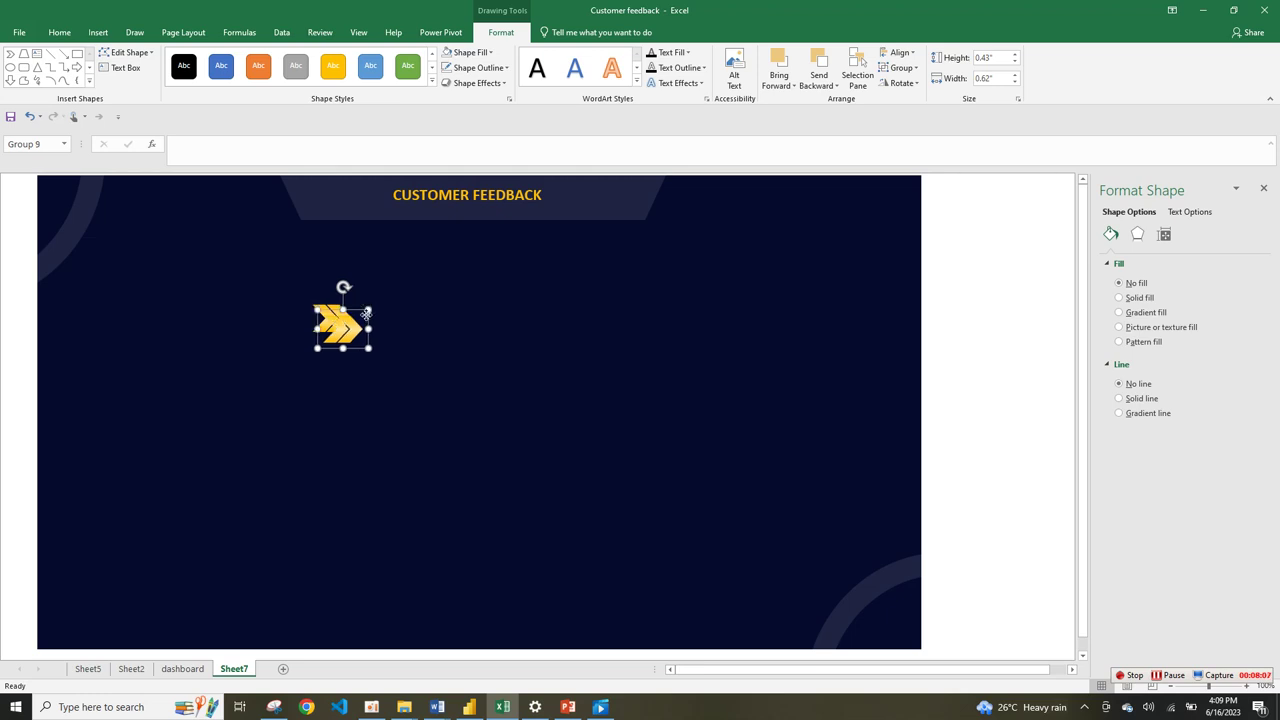
pyautogui.moveTo(366, 314); pyautogui.dragTo(474, 312)
pyautogui.click(342, 322)
pyautogui.moveTo(342, 322); pyautogui.dragTo(336, 197)
# - Rotate the copied double chevron 180° to point left and place it at the right end of the trapezoid header
pyautogui.click(459, 309)
pyautogui.click(459, 325)
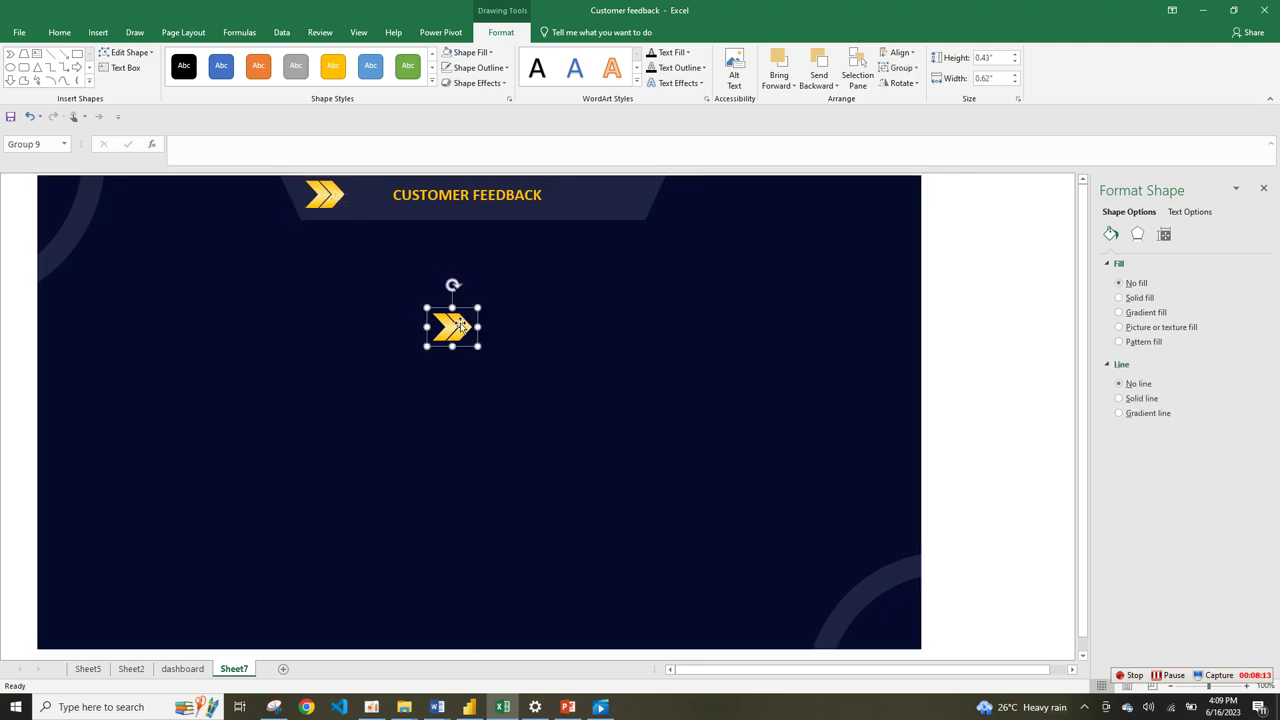
pyautogui.moveTo(453, 284); pyautogui.dragTo(451, 361)
pyautogui.moveTo(483, 314); pyautogui.dragTo(631, 186)
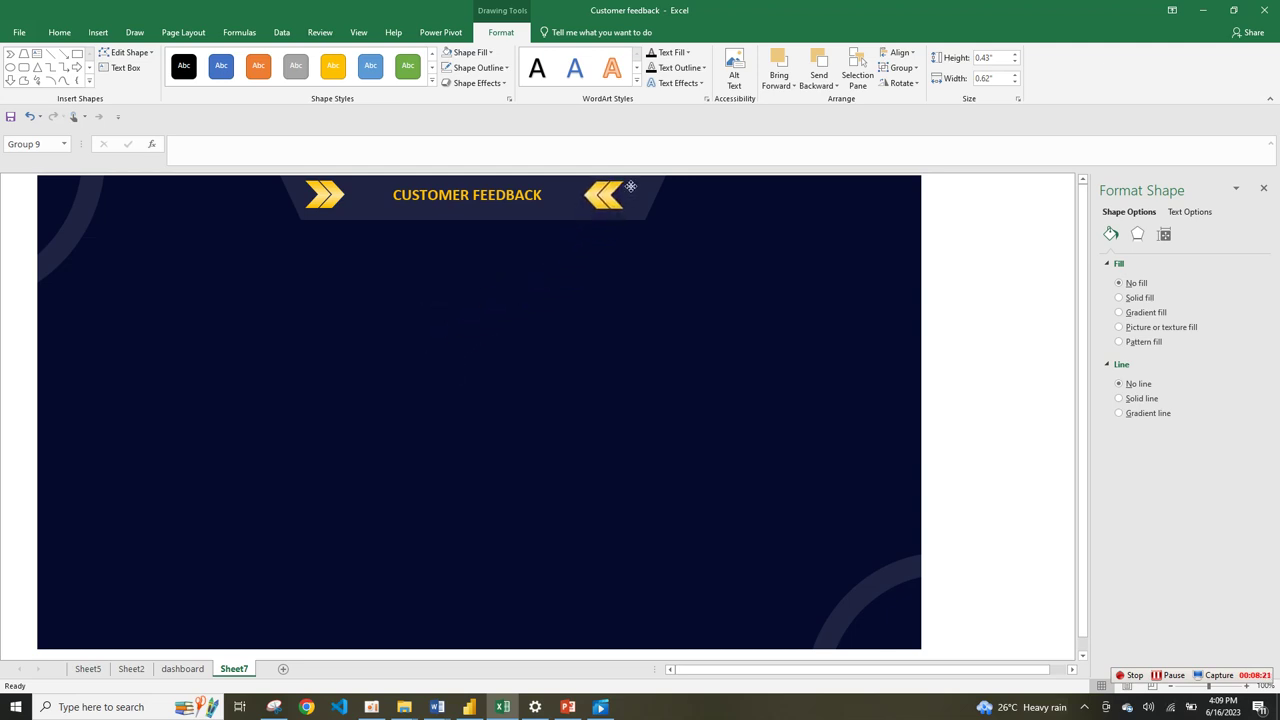
pyautogui.click(566, 263)
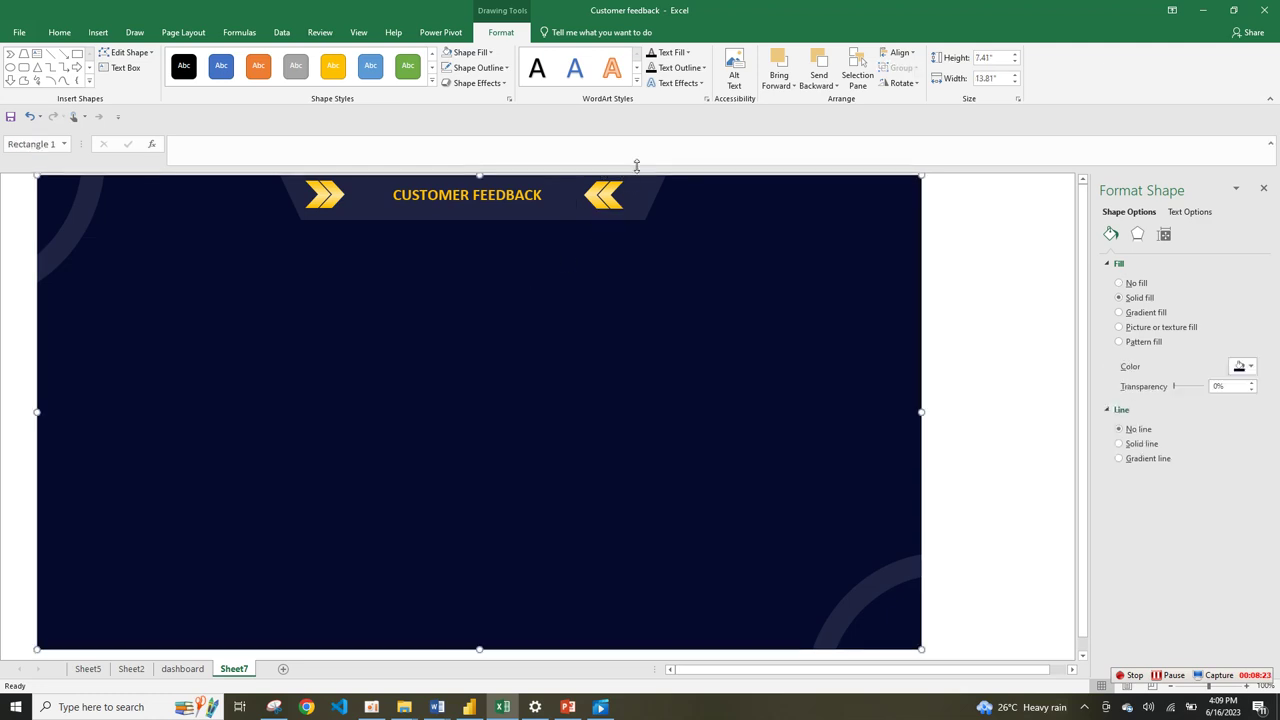
pyautogui.click(618, 192)
pyautogui.click(610, 193)
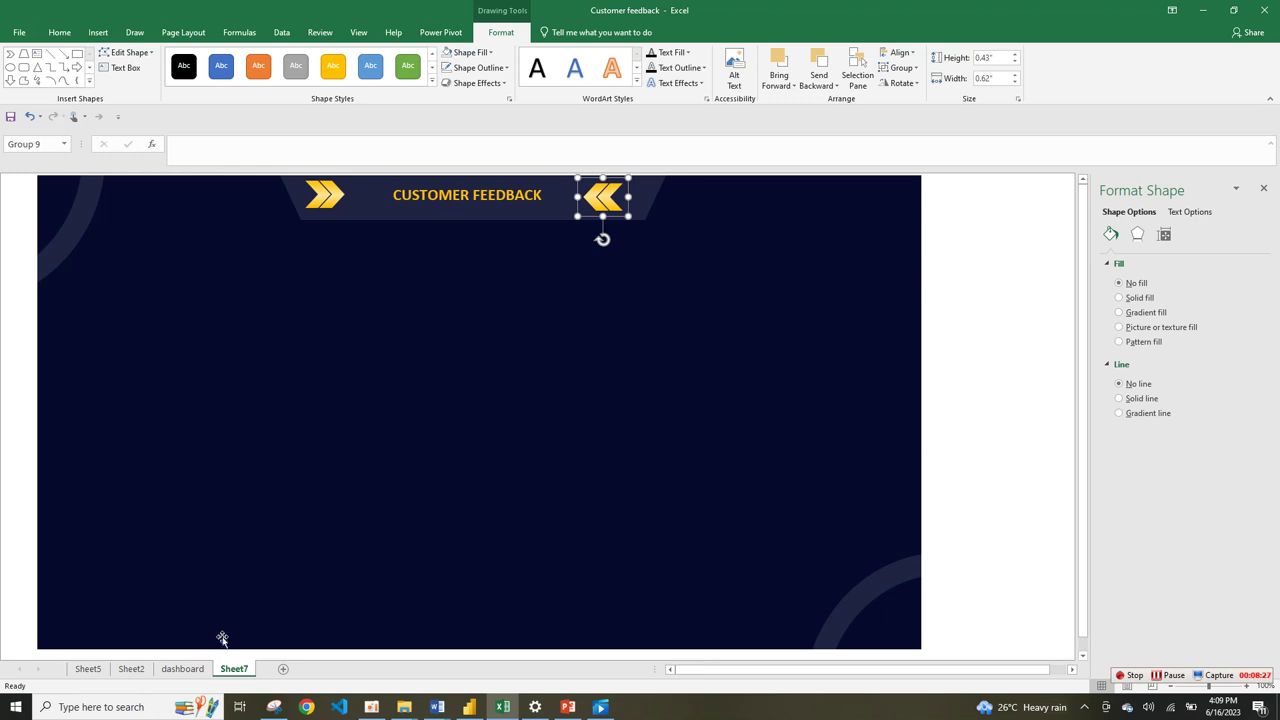
# - Look over the finished dashboard sheet and the supporting pivot tables on Sheet2
pyautogui.click(182, 668)
pyautogui.click(727, 421)
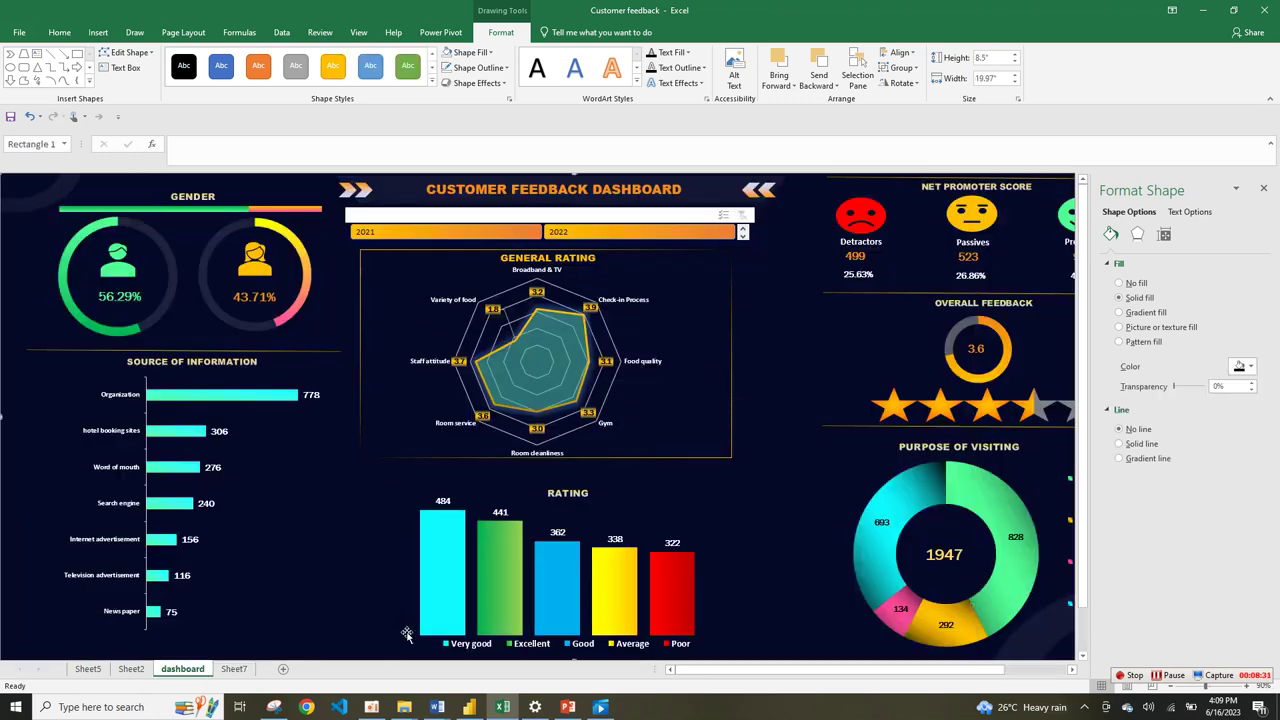
pyautogui.click(244, 672)
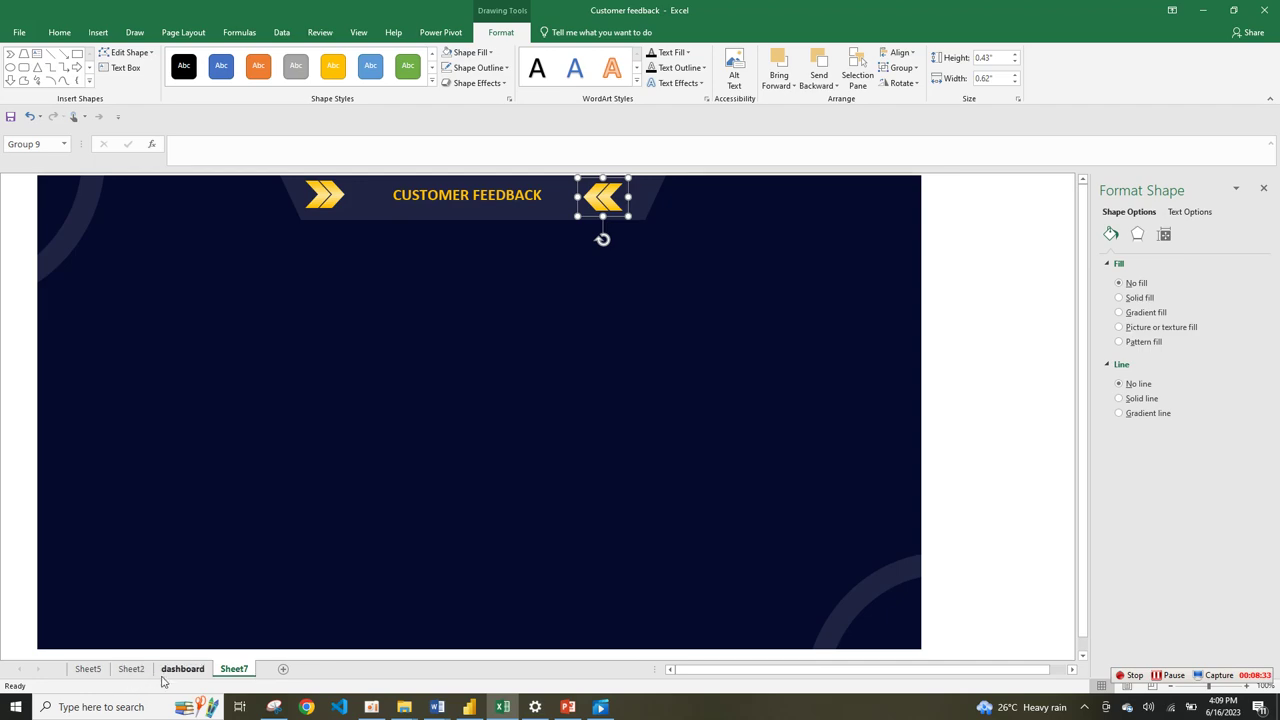
pyautogui.click(166, 676)
pyautogui.click(130, 668)
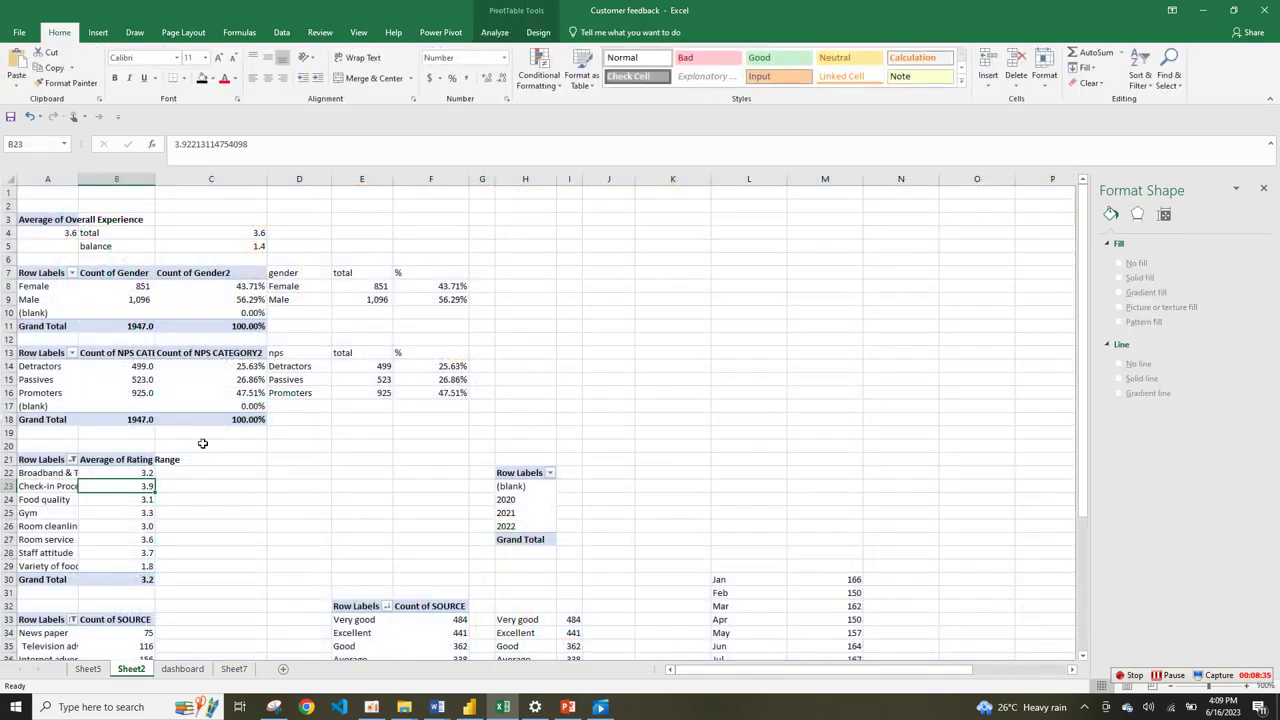
# - Create a PivotTable on a new worksheet from the full Sheet5 data range A1:N1948 and close the shape formatting pane
pyautogui.click(86, 669)
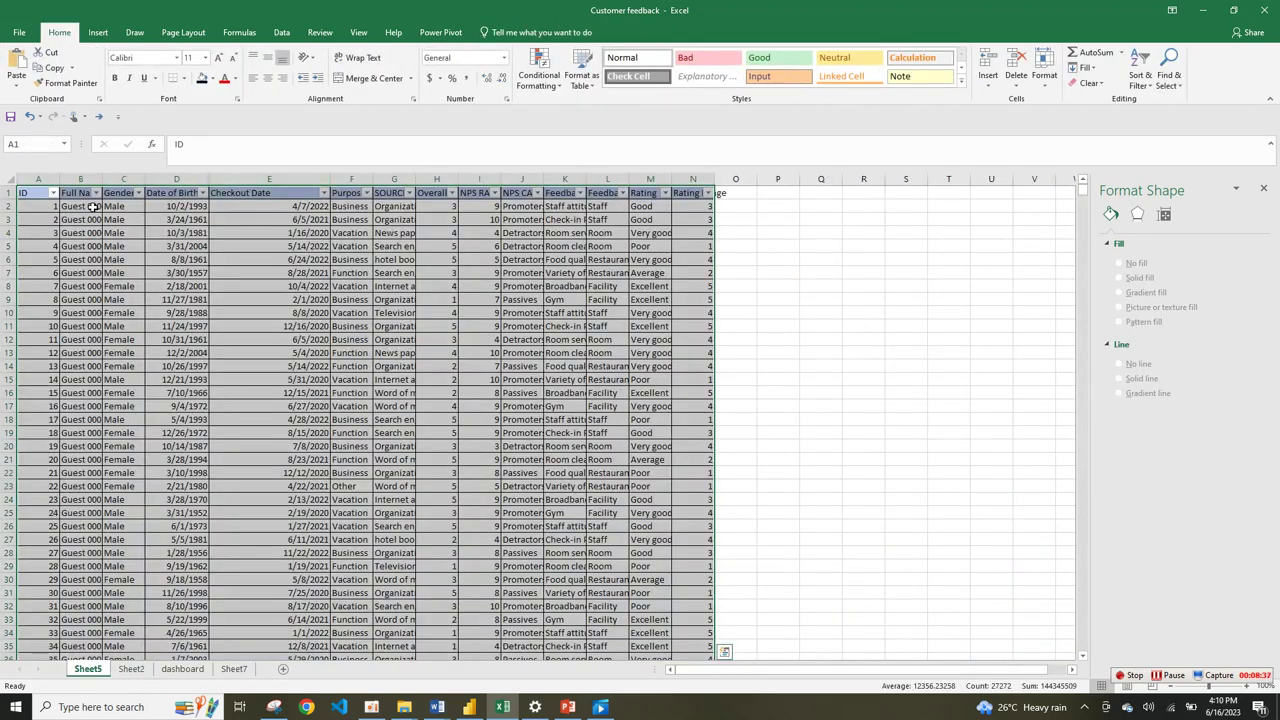
pyautogui.moveTo(47, 194); pyautogui.dragTo(692, 188)
pyautogui.hotkey('ctrl', 'shift', 'Down')
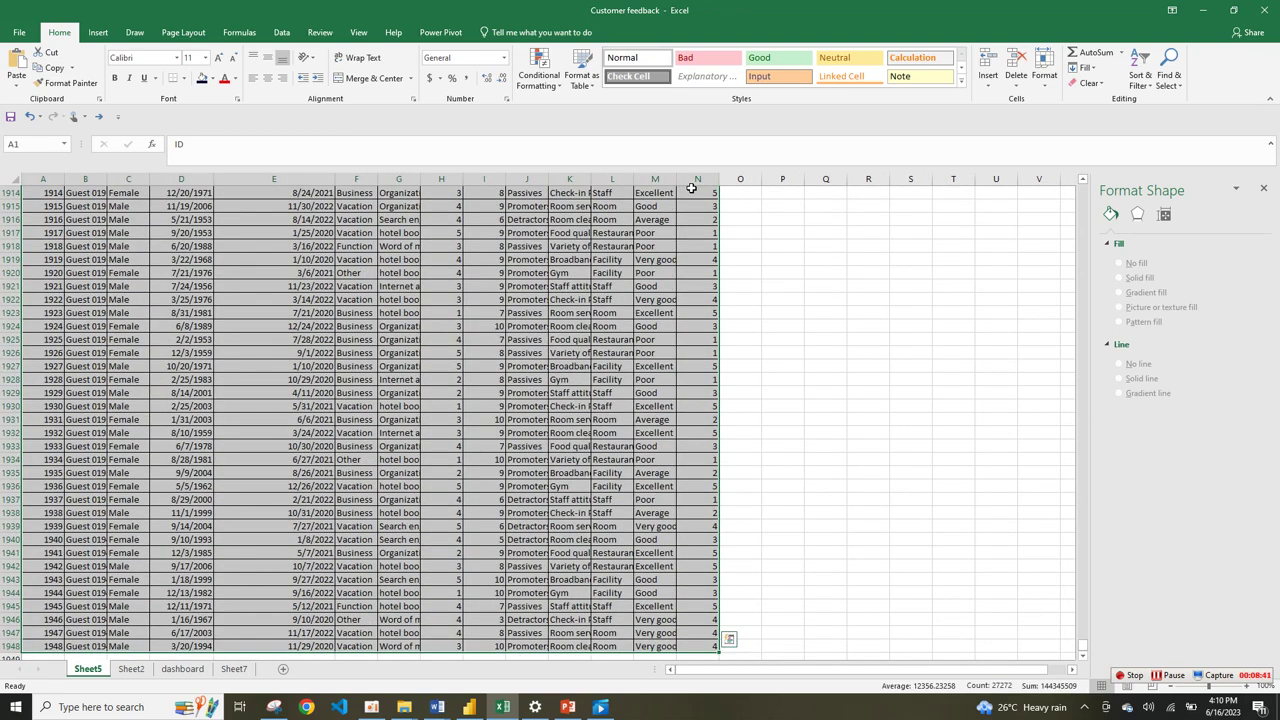
pyautogui.click(99, 33)
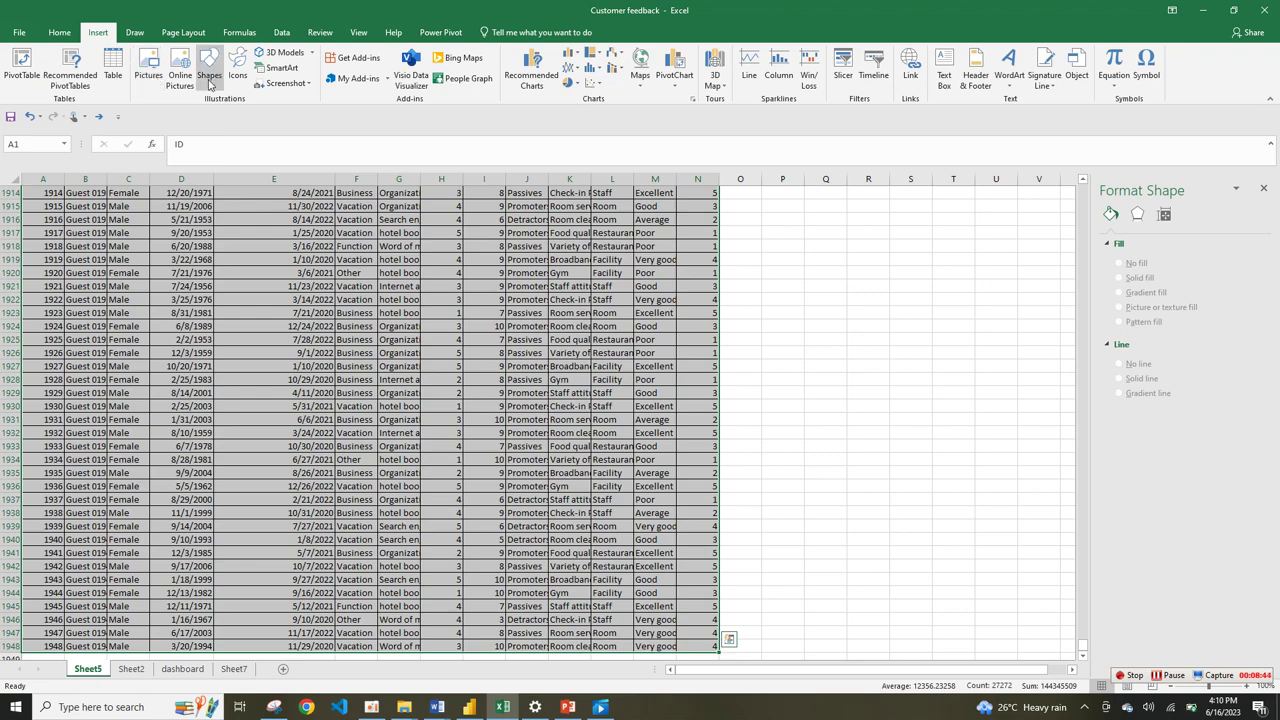
pyautogui.click(22, 68)
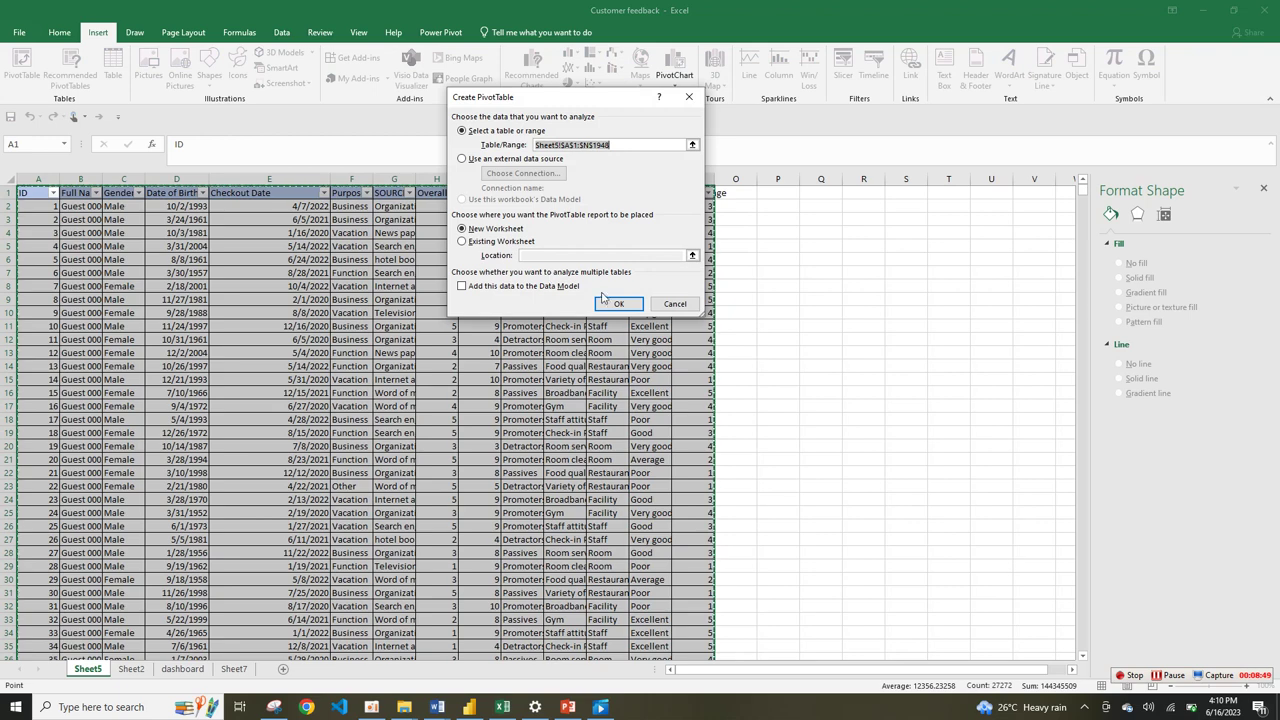
pyautogui.click(614, 304)
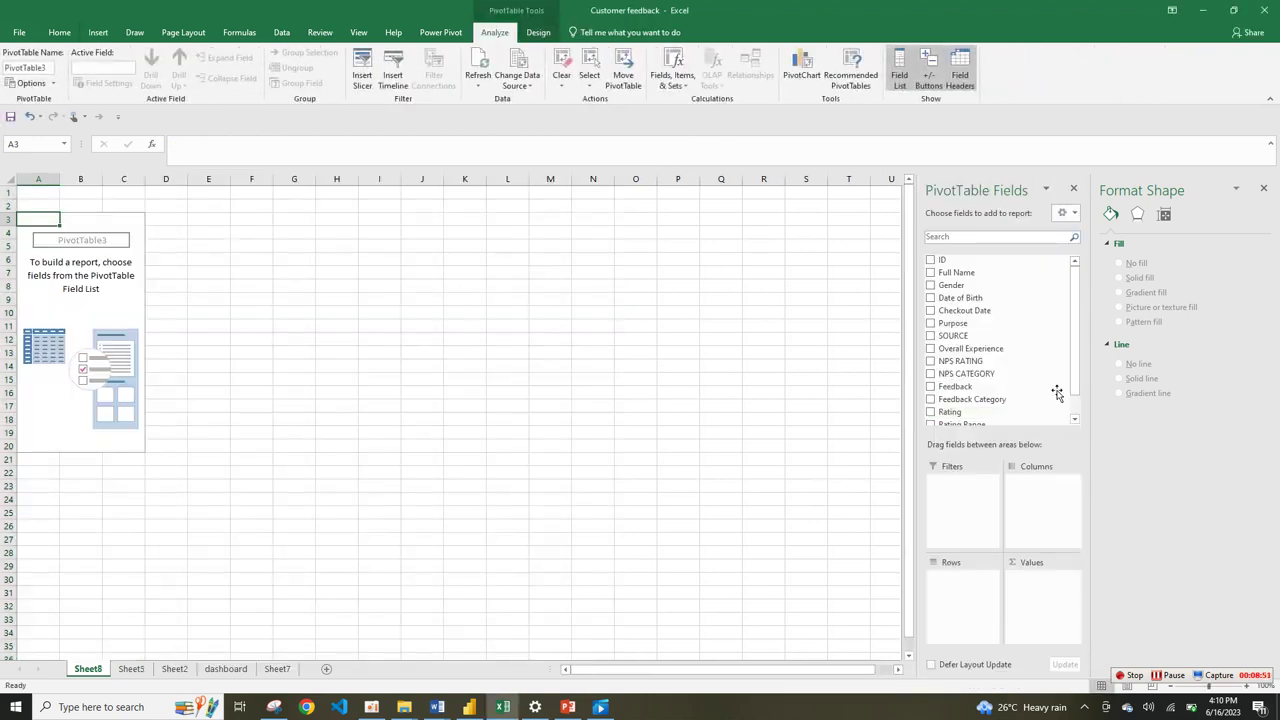
pyautogui.click(1264, 190)
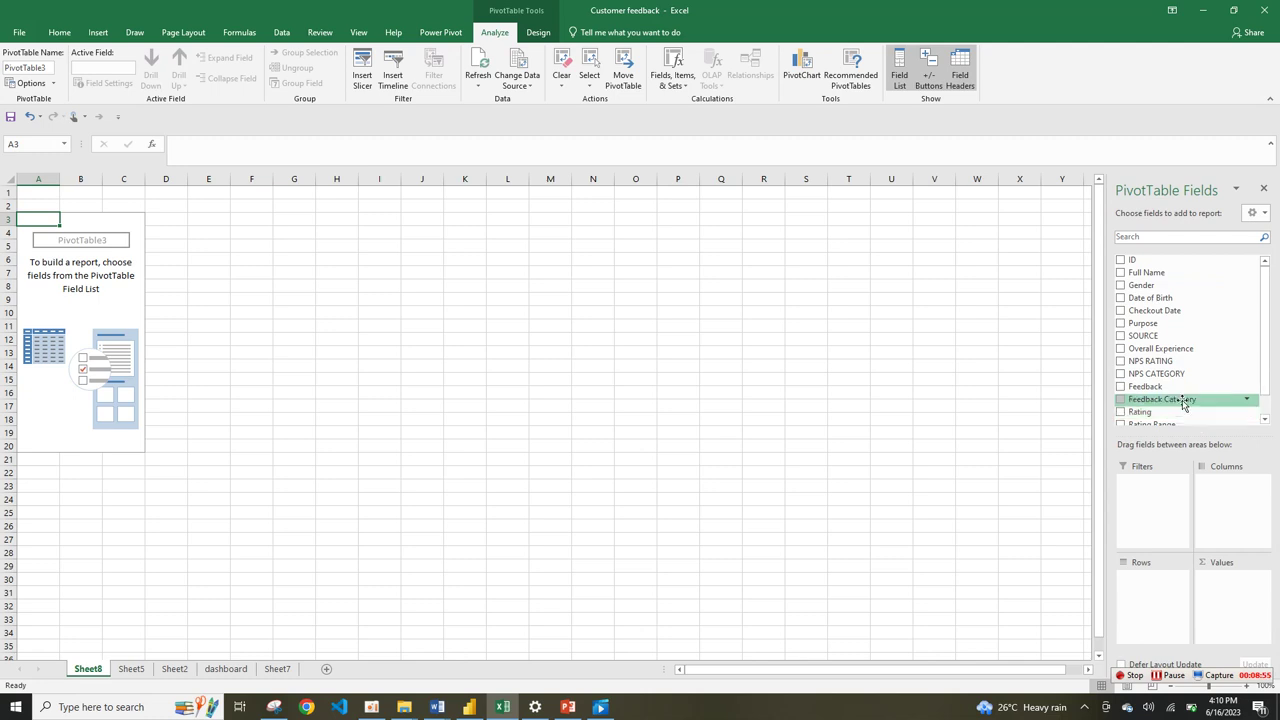
# - Use Feedback as the pivot table's rows and Rating Range as its values, summarized by average
pyautogui.moveTo(1150, 388); pyautogui.dragTo(1149, 595)
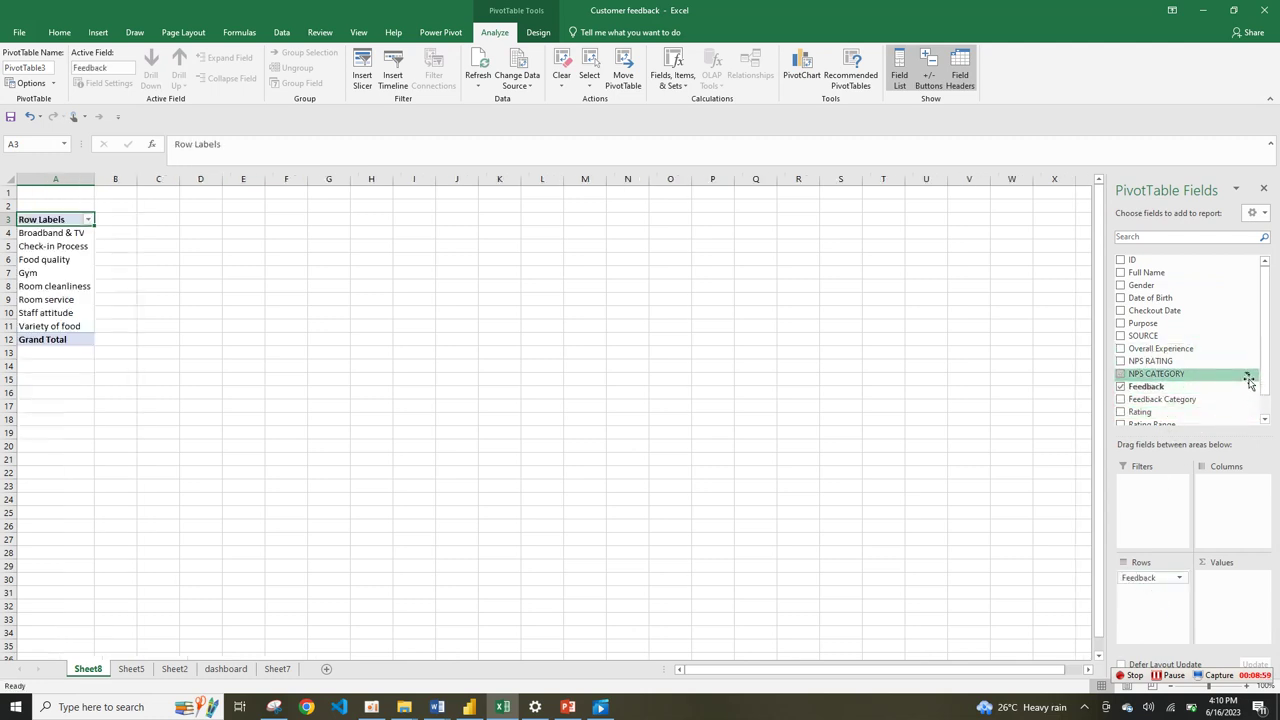
pyautogui.scroll(-2, 1266, 402)
pyautogui.moveTo(1163, 401); pyautogui.dragTo(1235, 600)
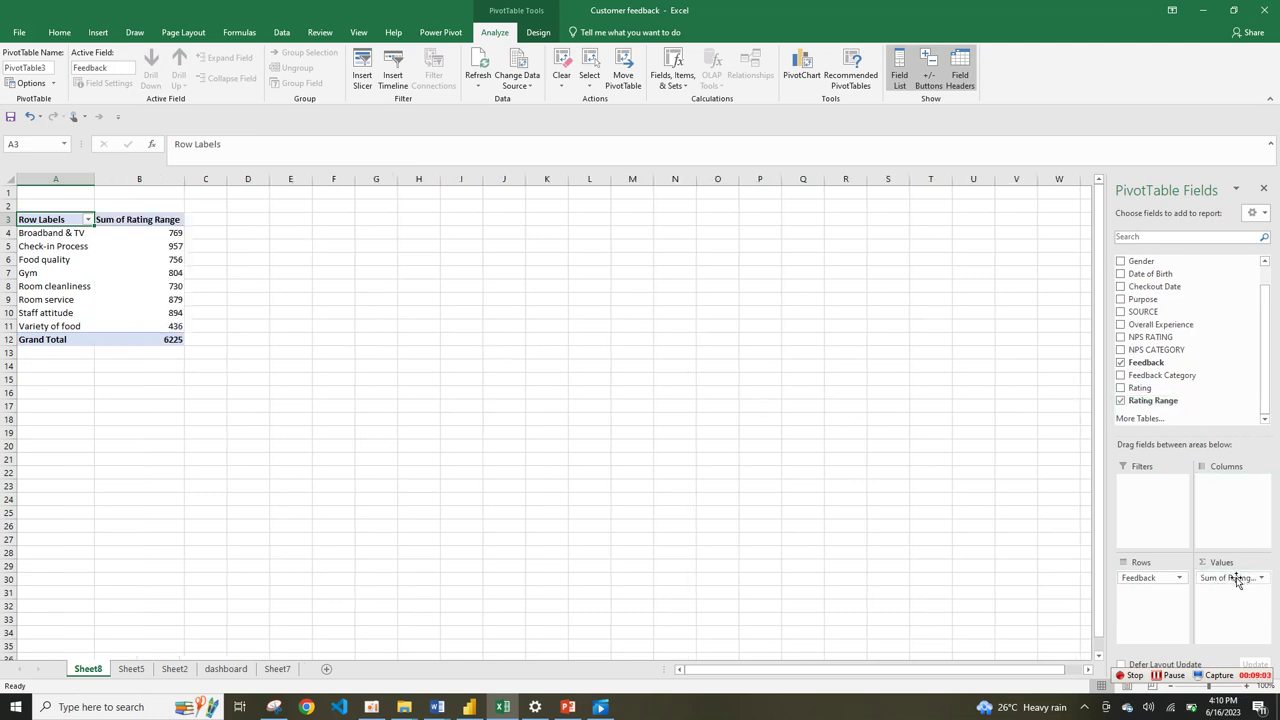
pyautogui.click(1237, 580)
pyautogui.click(1160, 563)
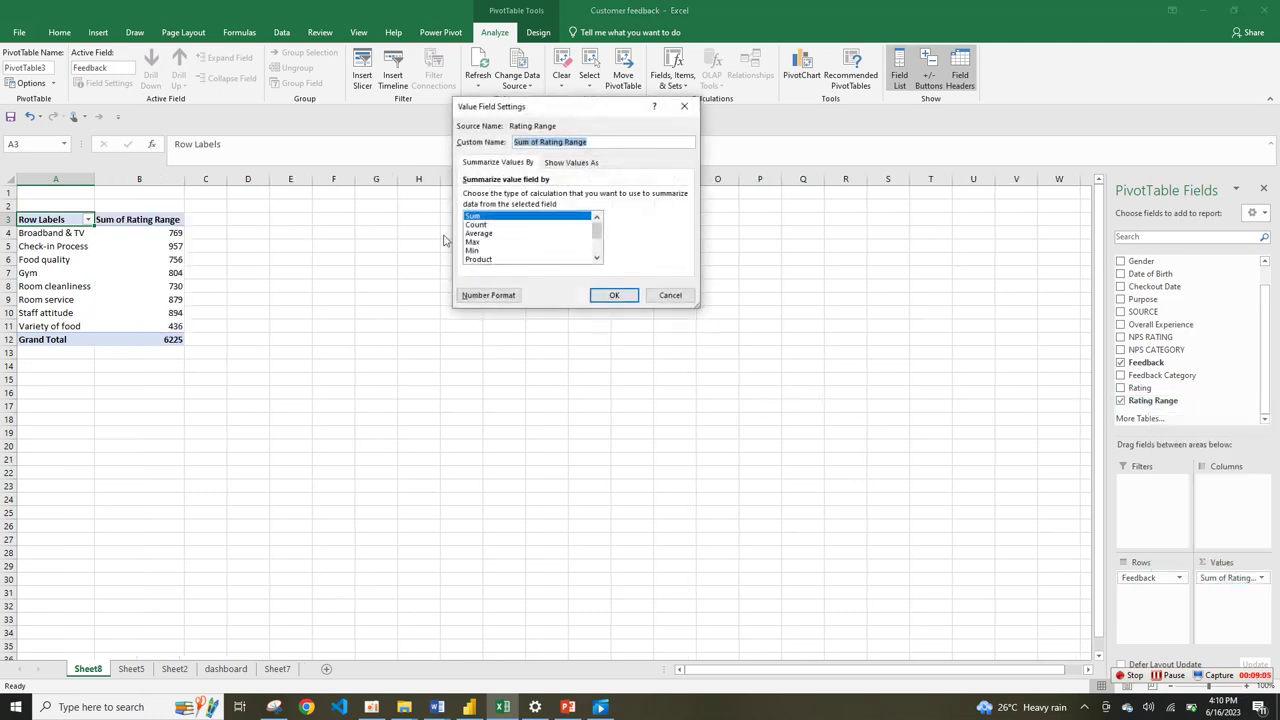
pyautogui.click(489, 235)
pyautogui.click(612, 295)
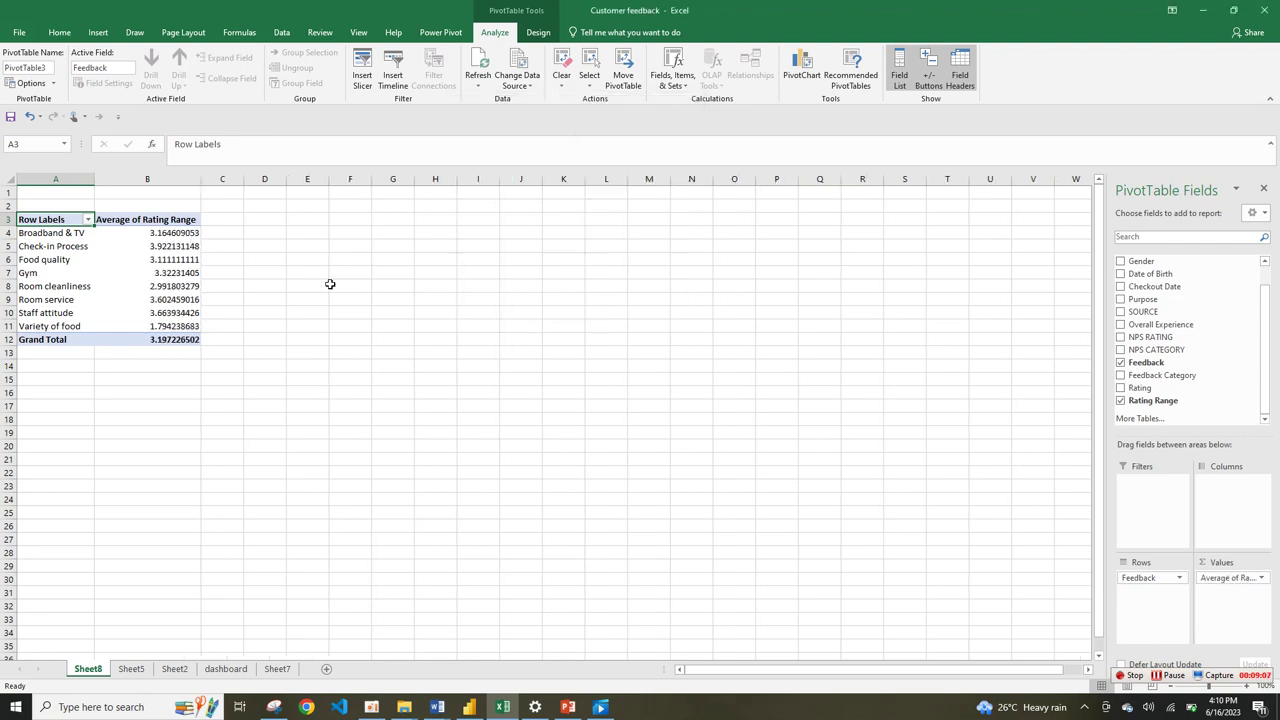
# - Format the pivot table's average ratings in B4:B12 to one decimal place
pyautogui.click(183, 256)
pyautogui.moveTo(195, 233); pyautogui.dragTo(192, 339)
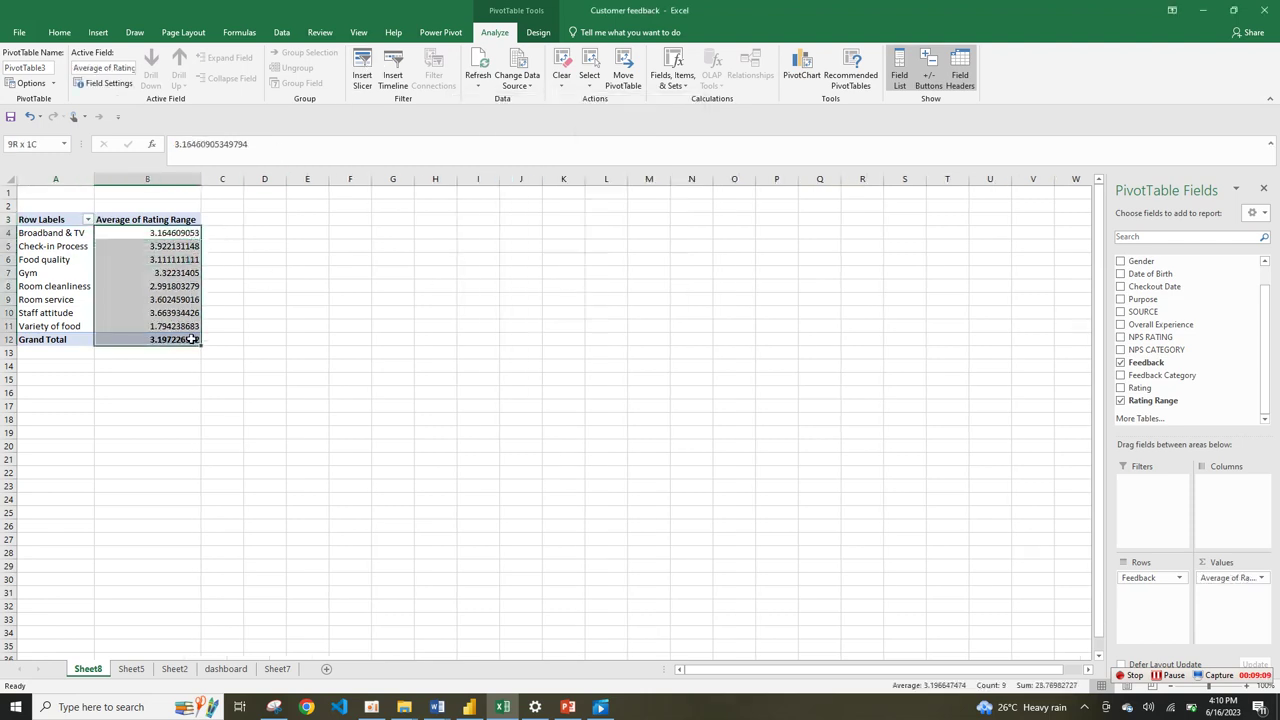
pyautogui.click(60, 33)
pyautogui.click(502, 79)
pyautogui.click(502, 79)
pyautogui.click(502, 79)
pyautogui.click(502, 79)
pyautogui.click(502, 79)
pyautogui.click(502, 79)
pyautogui.click(502, 79)
pyautogui.click(502, 79)
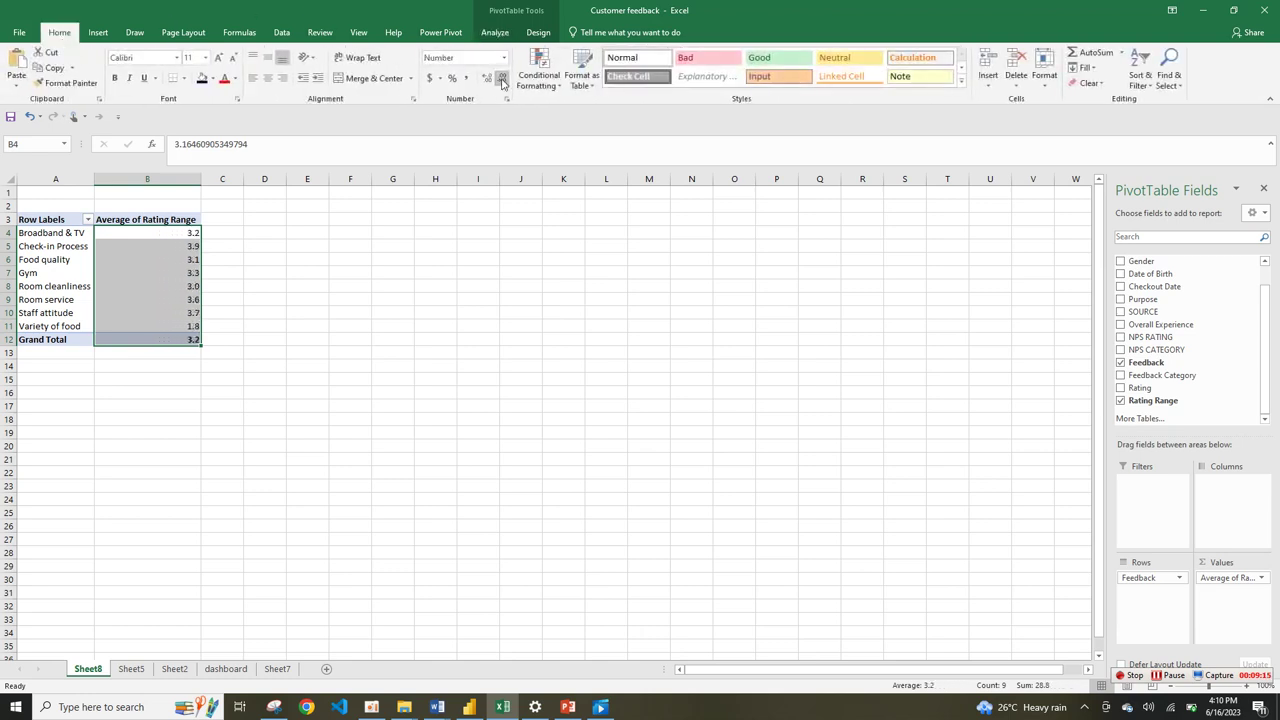
# - Insert a filled radar PivotChart from the feedback rating pivot table
pyautogui.moveTo(62, 232); pyautogui.dragTo(158, 283)
pyautogui.click(97, 33)
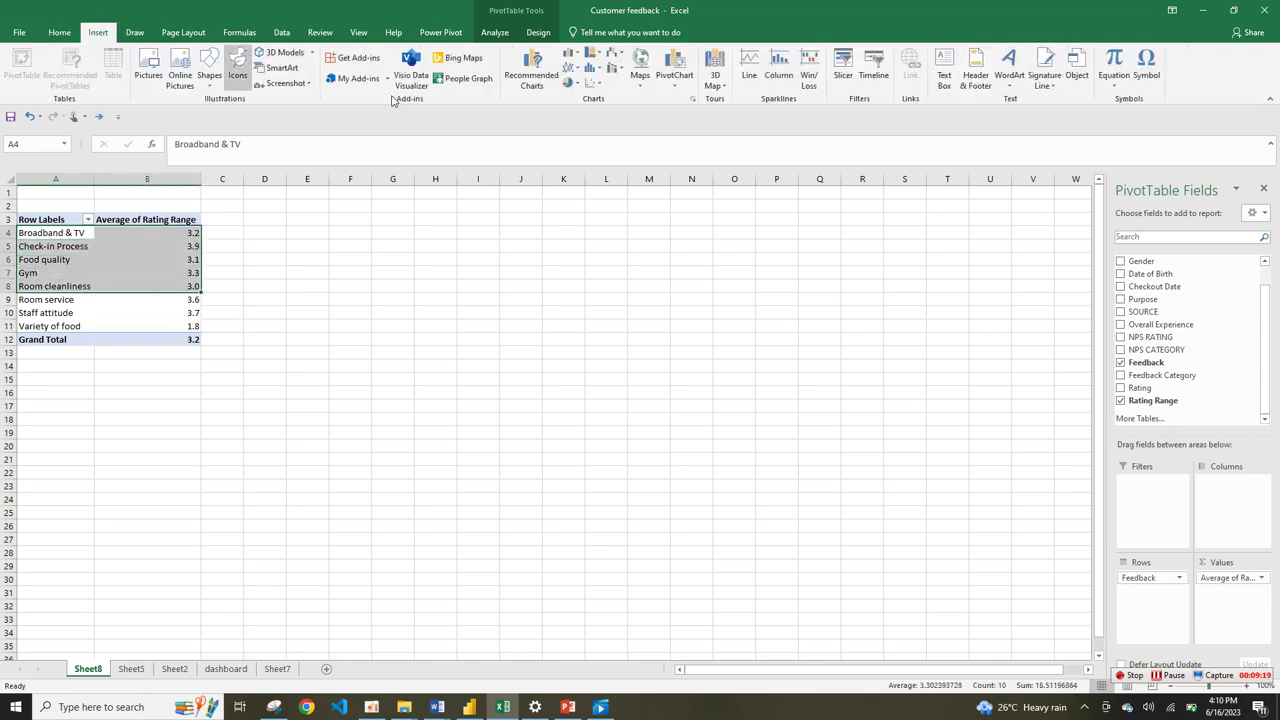
pyautogui.click(573, 85)
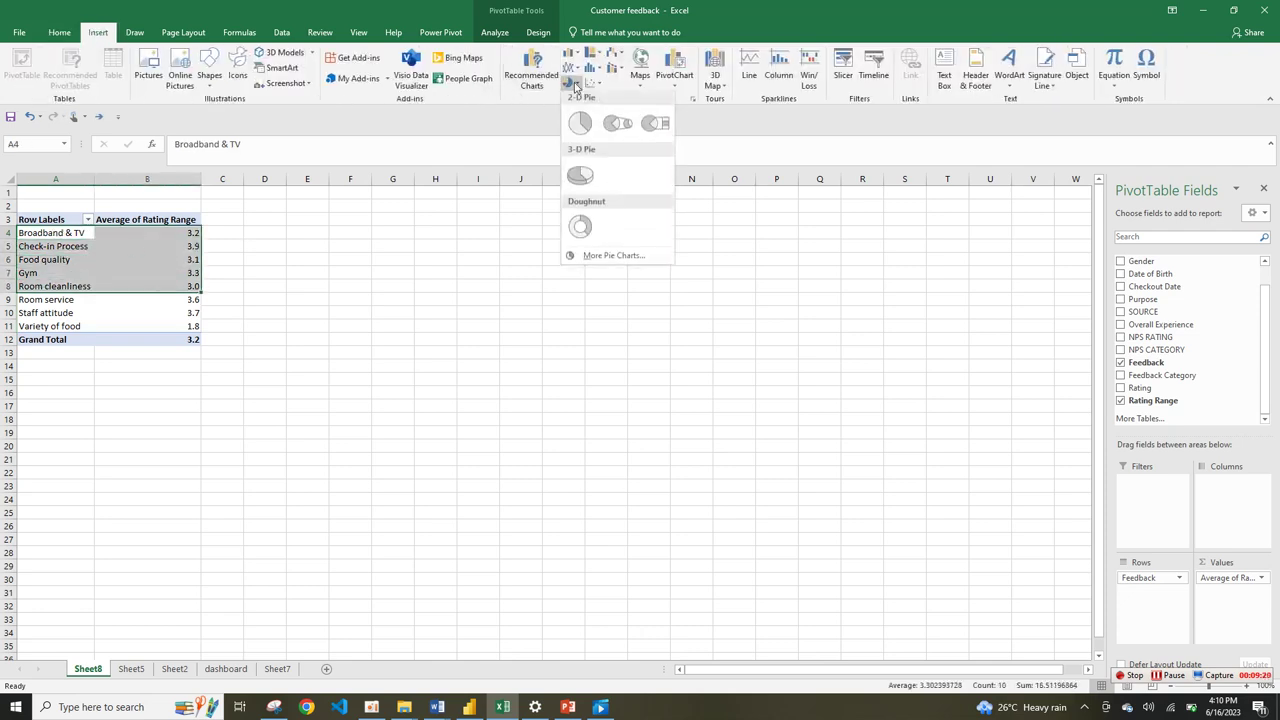
pyautogui.click(592, 256)
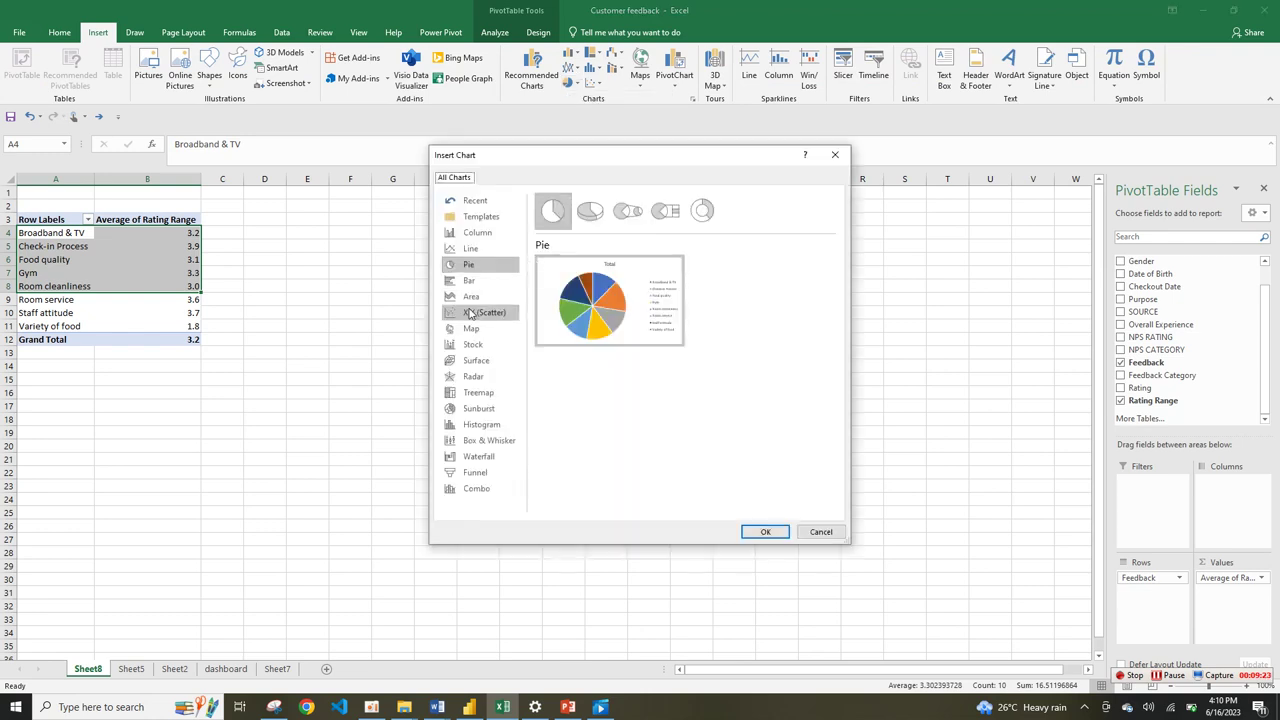
pyautogui.click(474, 378)
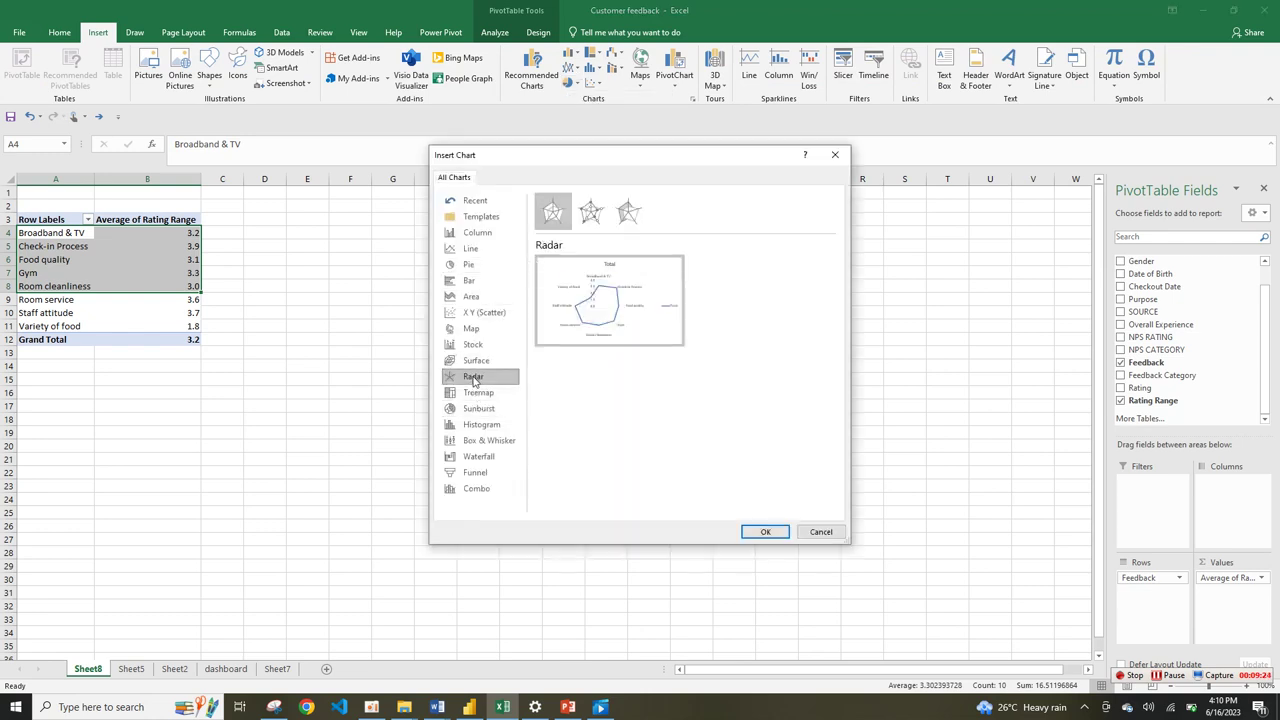
pyautogui.click(628, 211)
pyautogui.click(763, 532)
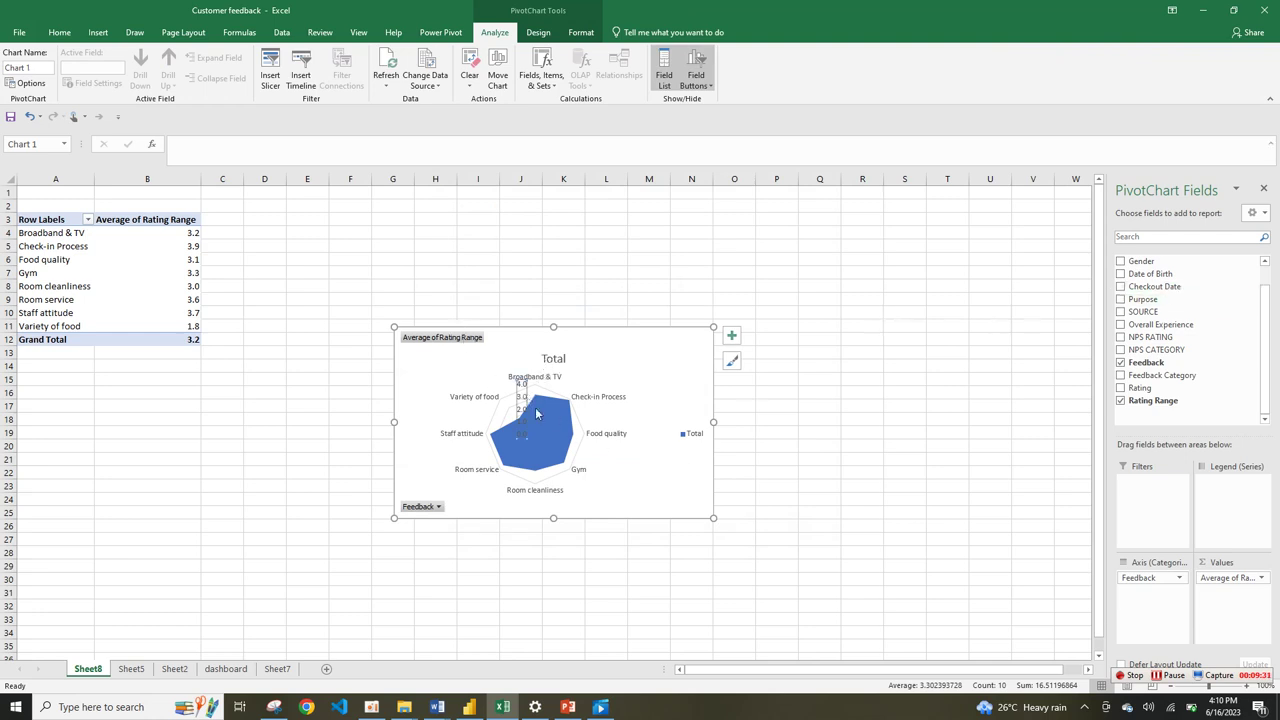
# - Set the radar chart's value axis maximum to 5.0 and close the PivotChart field list
pyautogui.rightClick(518, 400)
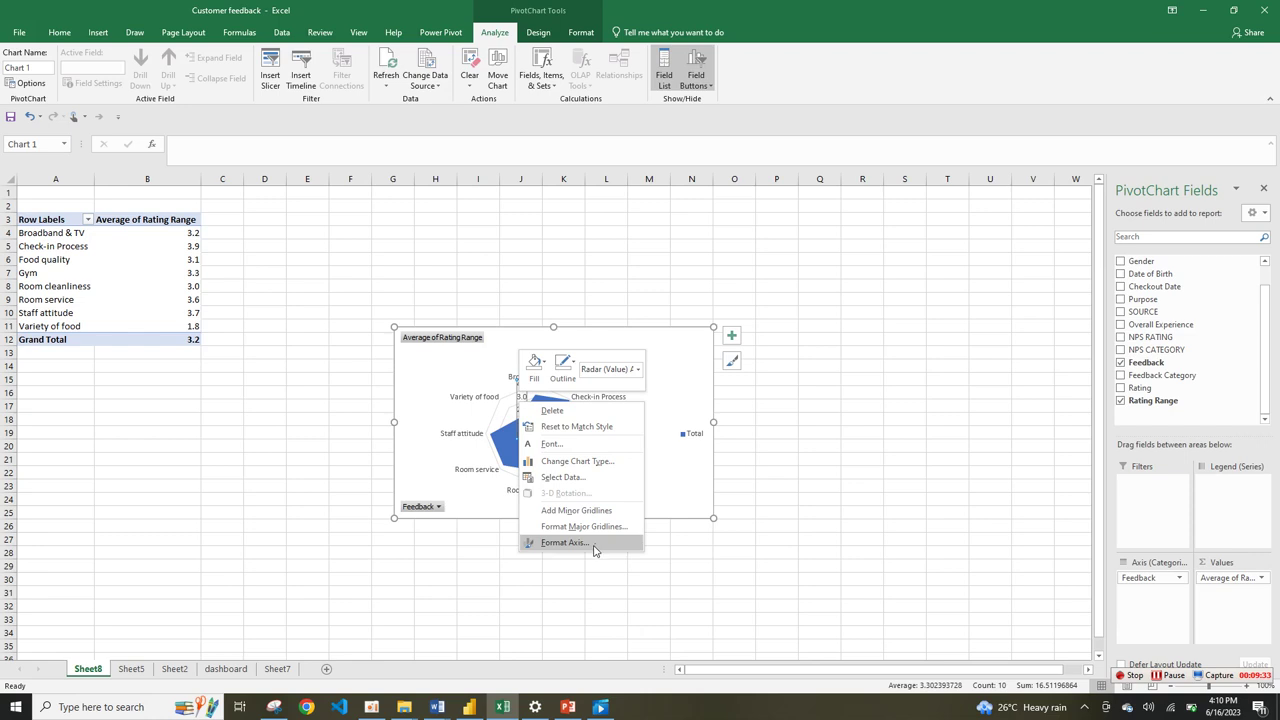
pyautogui.click(590, 543)
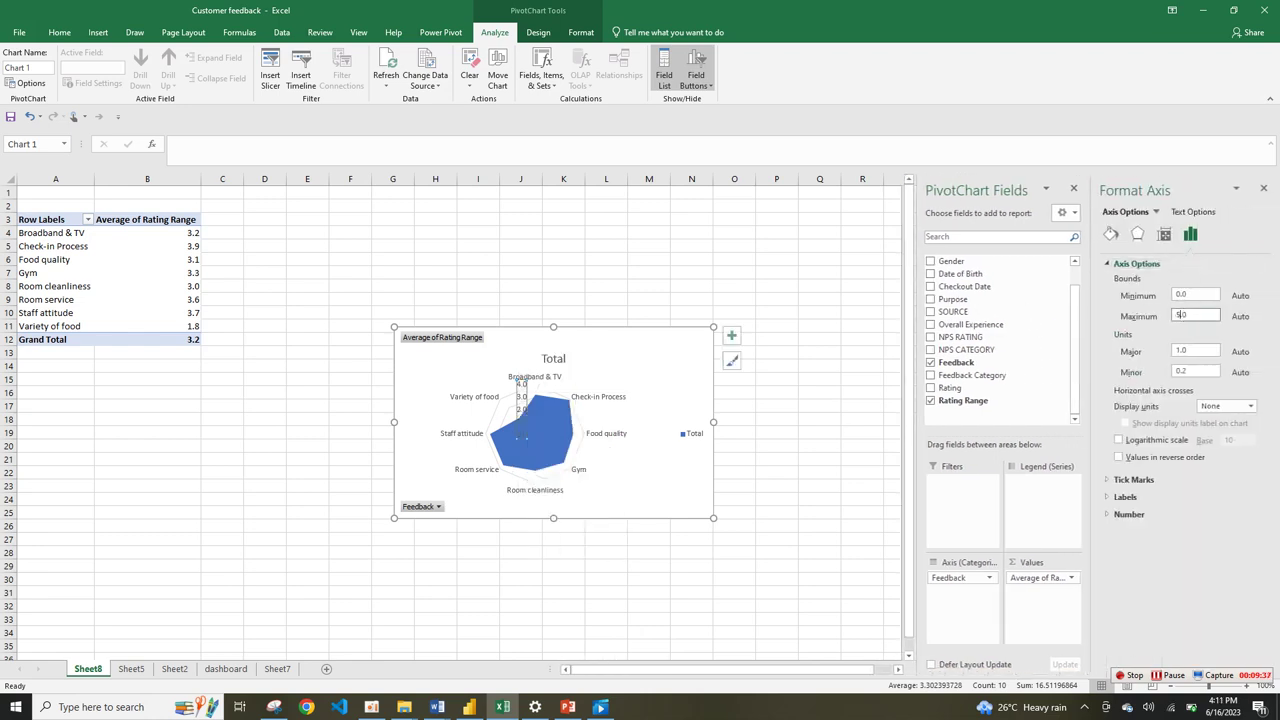
pyautogui.click(1190, 349)
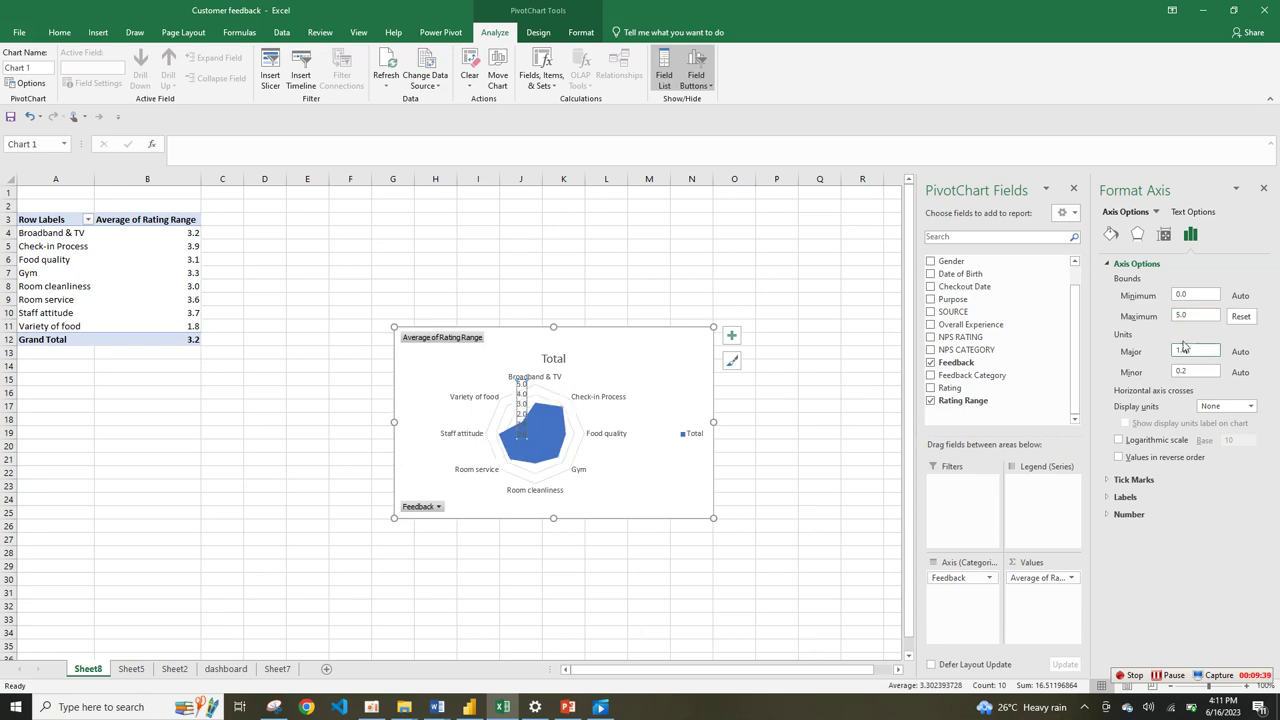
pyautogui.click(1074, 188)
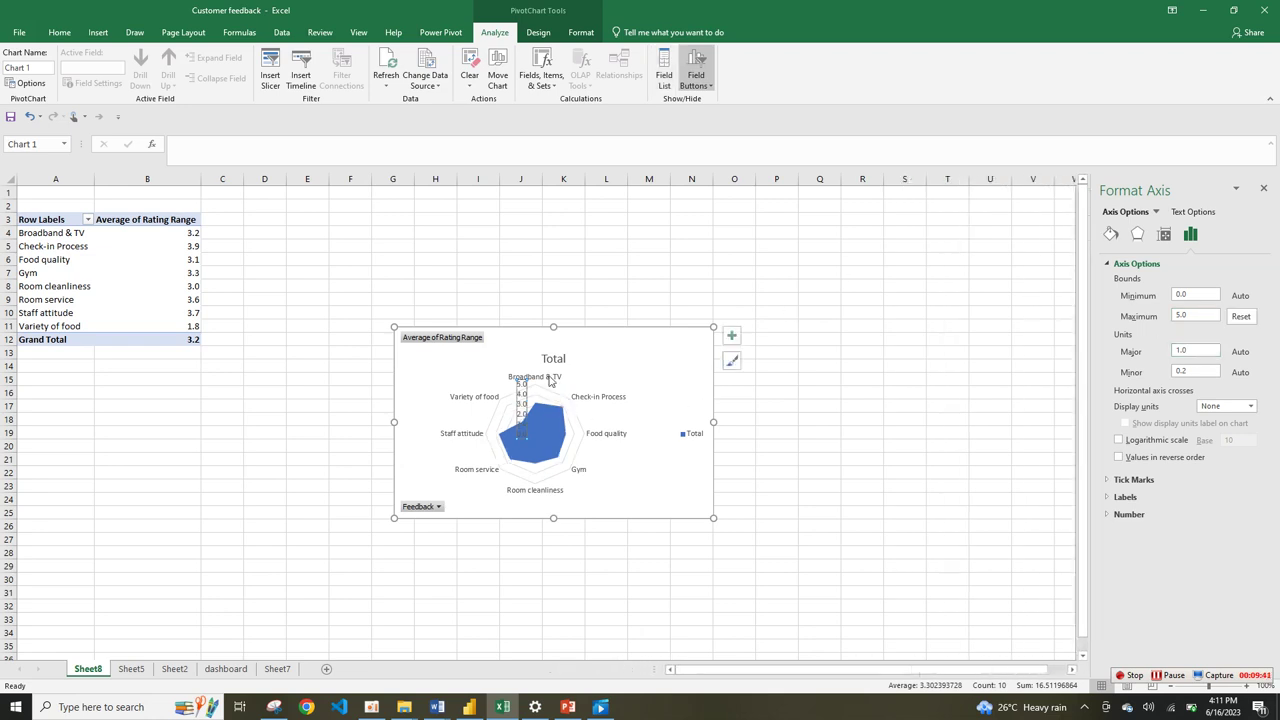
pyautogui.click(522, 384)
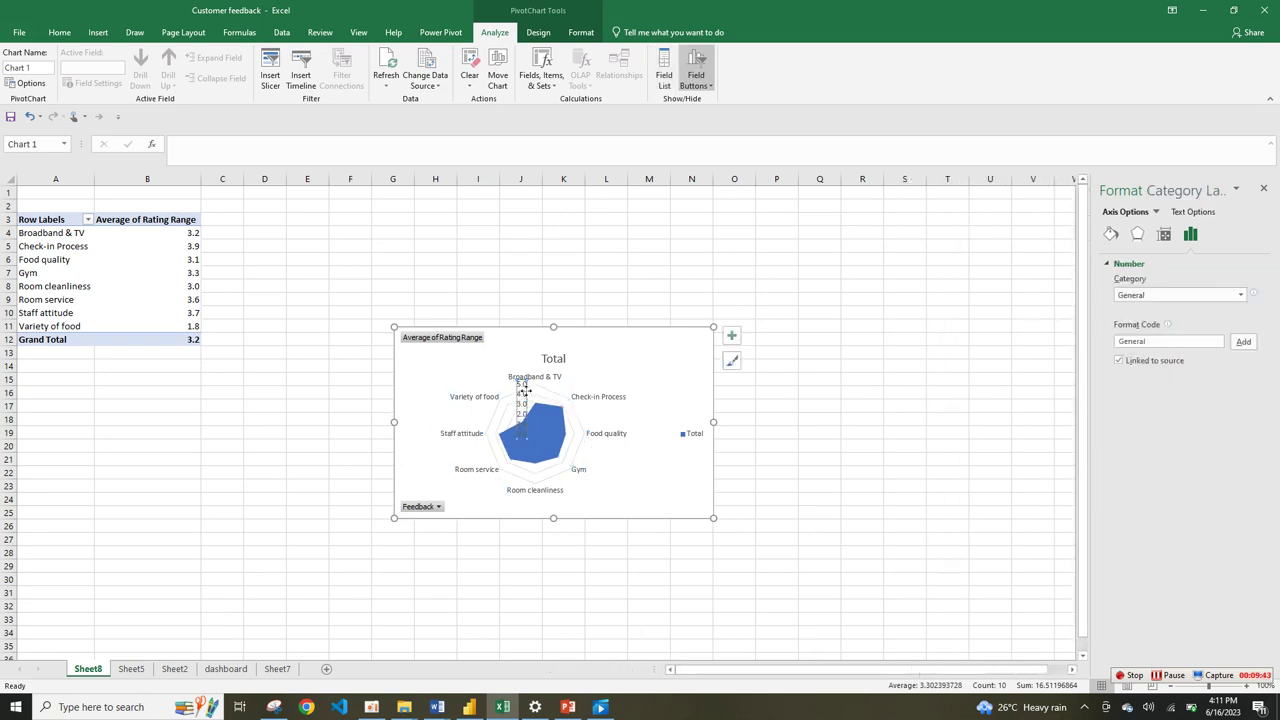
pyautogui.click(522, 390)
# - Hide all field buttons on the radar chart and remove its chart title
pyautogui.rightClick(450, 340)
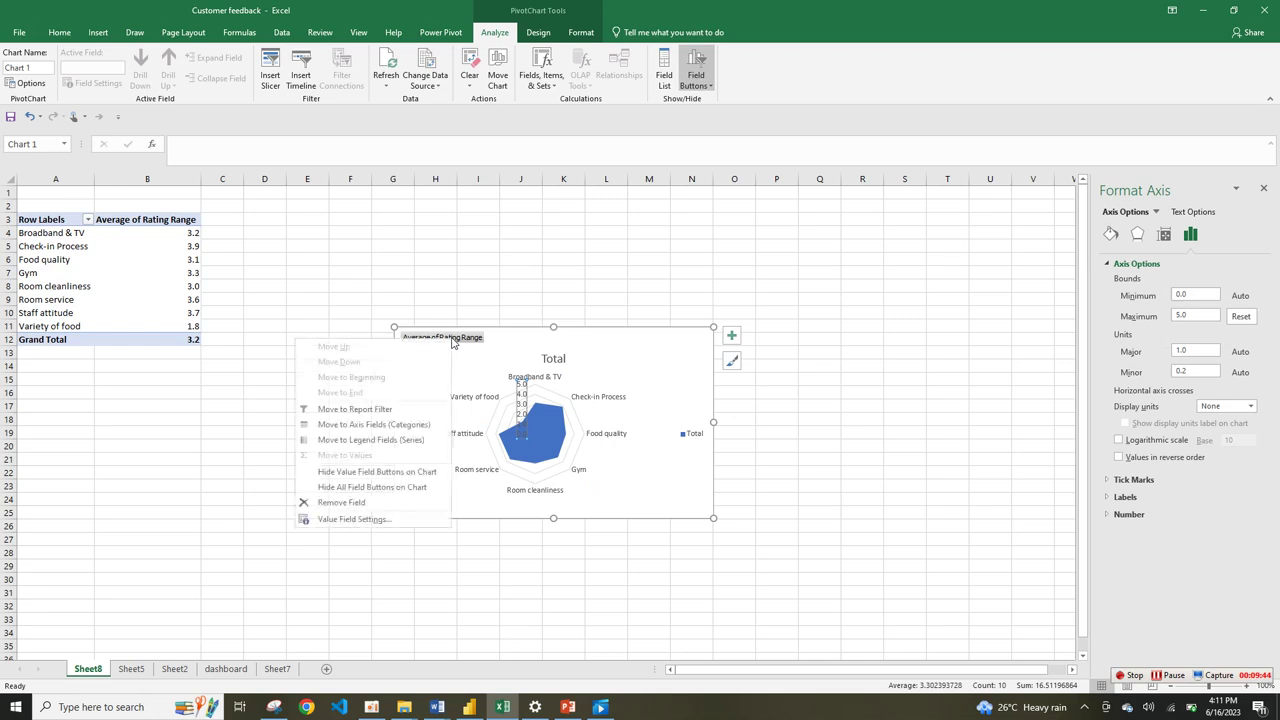
pyautogui.click(384, 487)
pyautogui.click(731, 338)
pyautogui.click(766, 365)
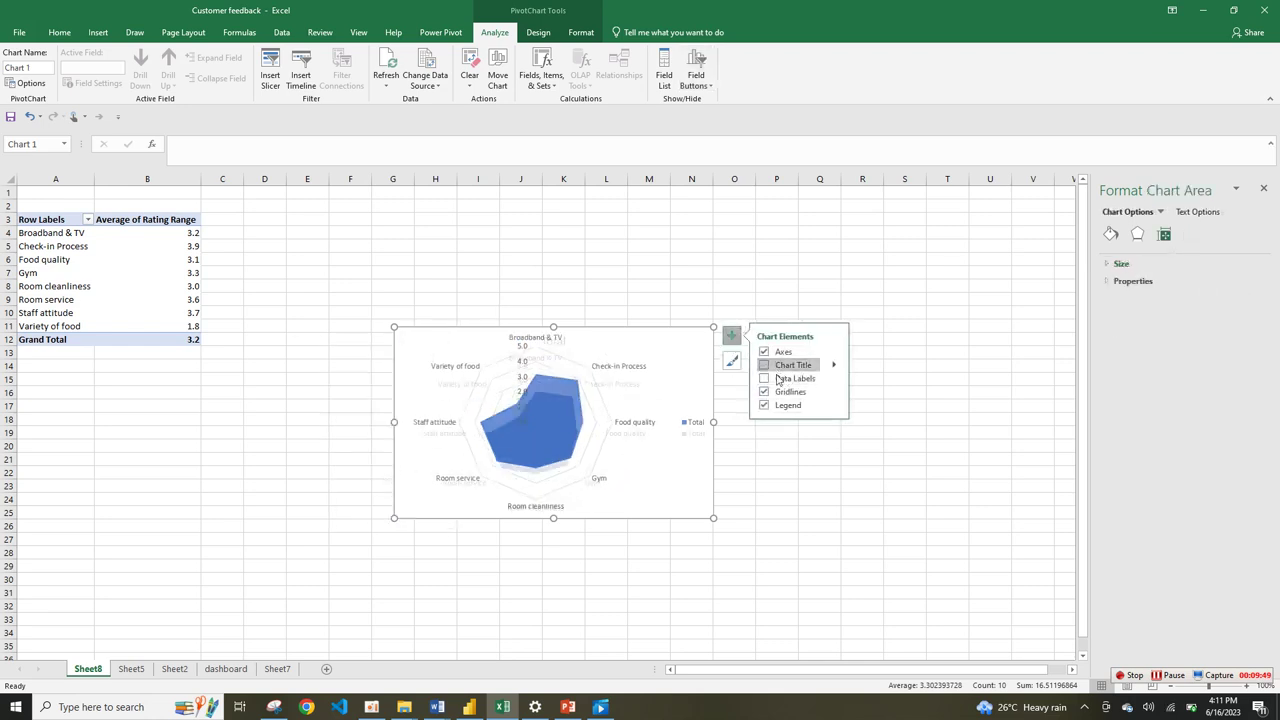
# - Replace the radar chart's value axis labels and legend with data labels, and enlarge the chart slightly
pyautogui.click(542, 397)
pyautogui.click(540, 380)
pyautogui.click(541, 372)
pyautogui.click(818, 380)
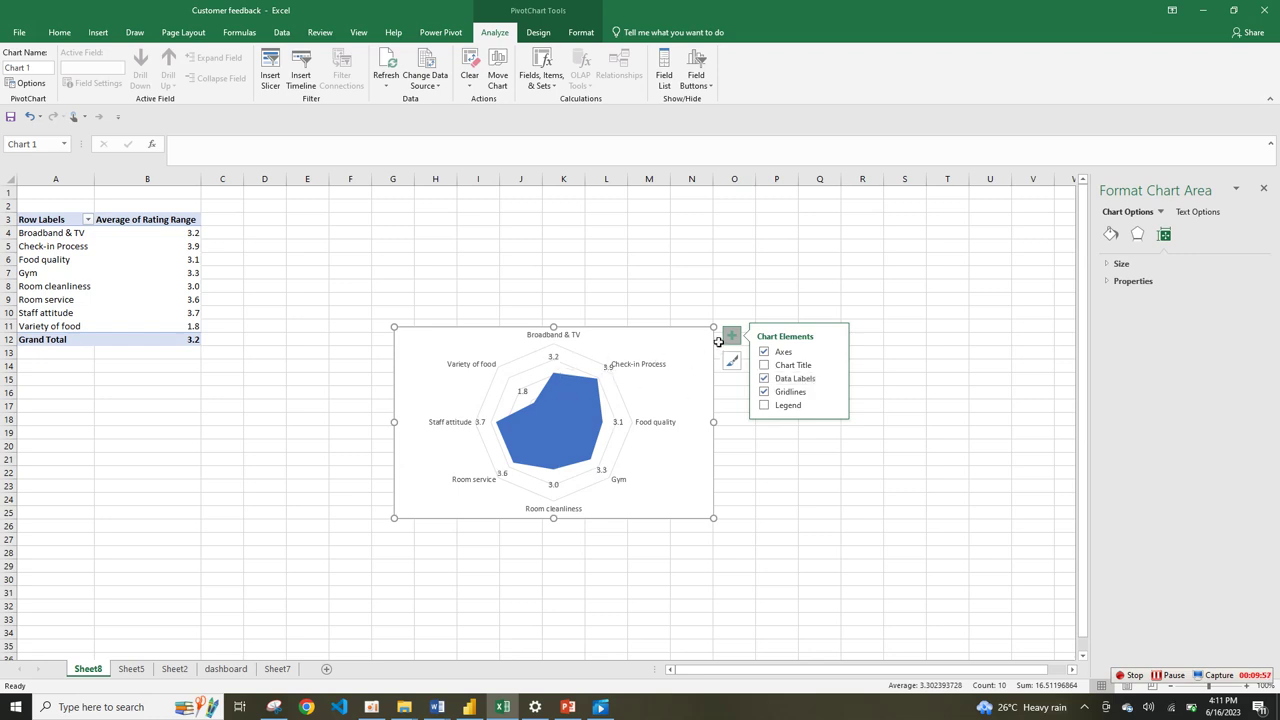
pyautogui.moveTo(714, 327); pyautogui.dragTo(728, 306)
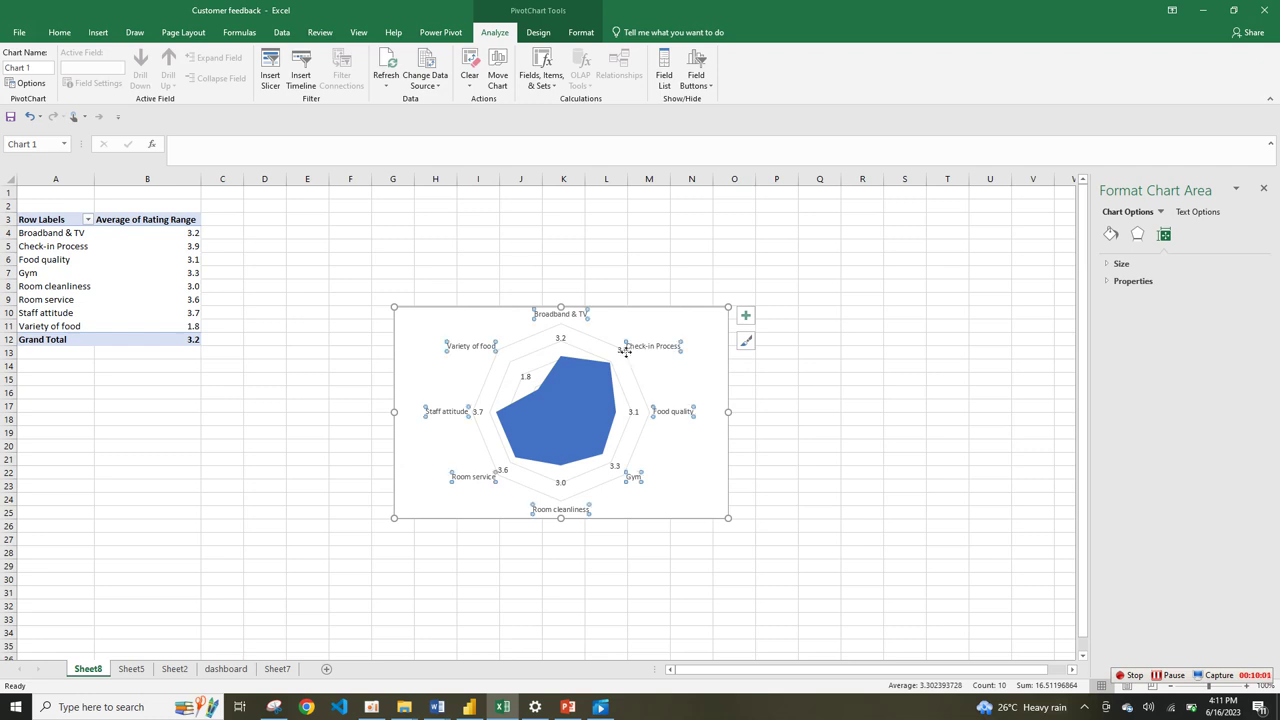
# - Set the radar chart's category labels to no outline and no fill
pyautogui.click(581, 32)
pyautogui.click(522, 73)
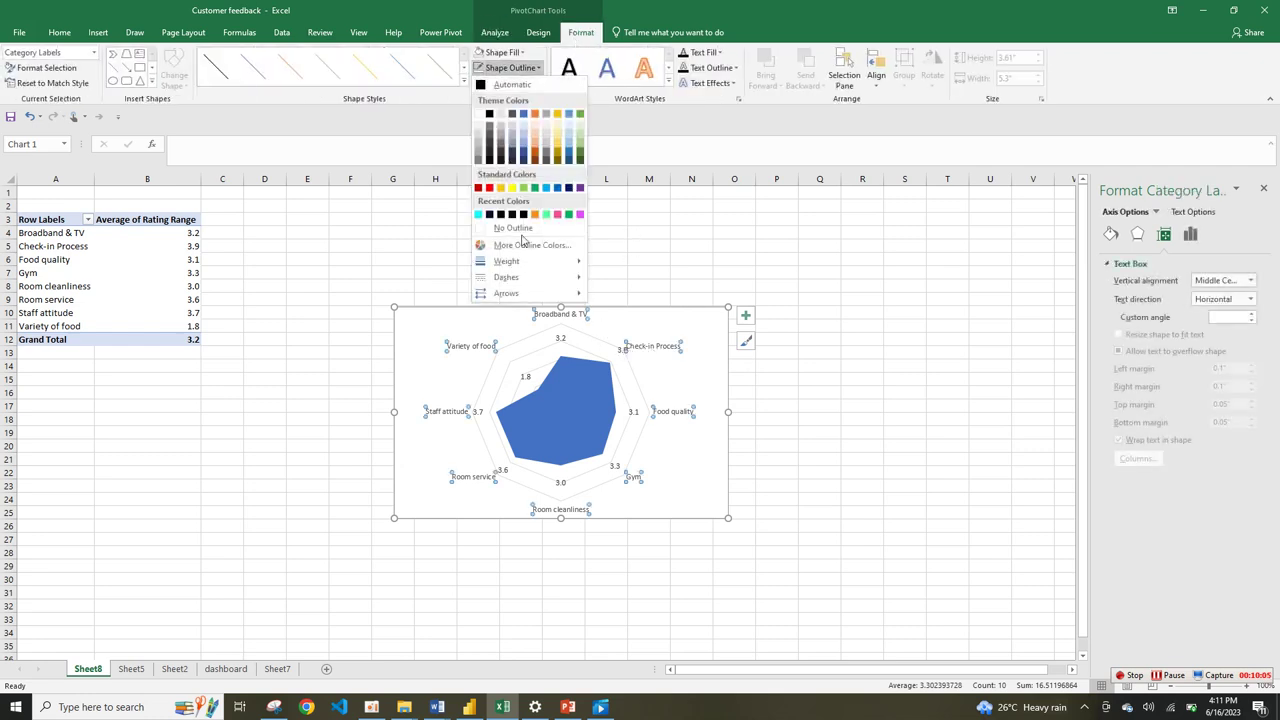
pyautogui.click(526, 230)
pyautogui.click(521, 53)
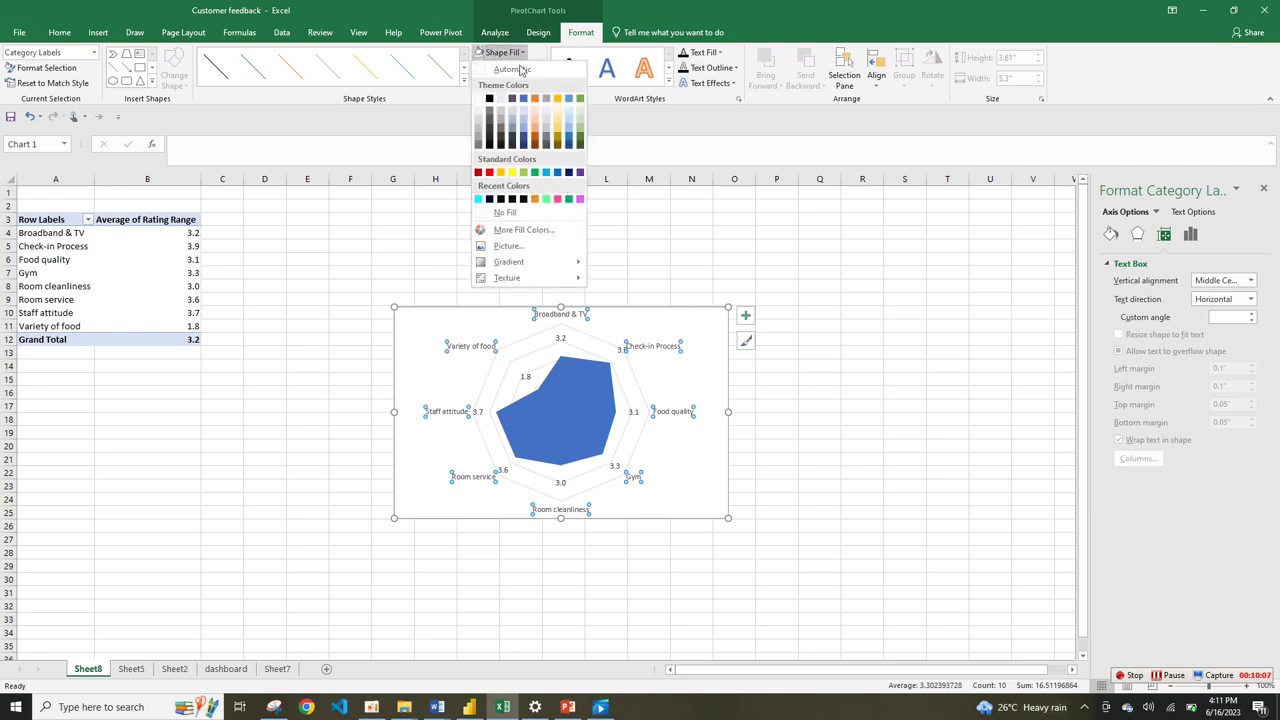
pyautogui.click(541, 211)
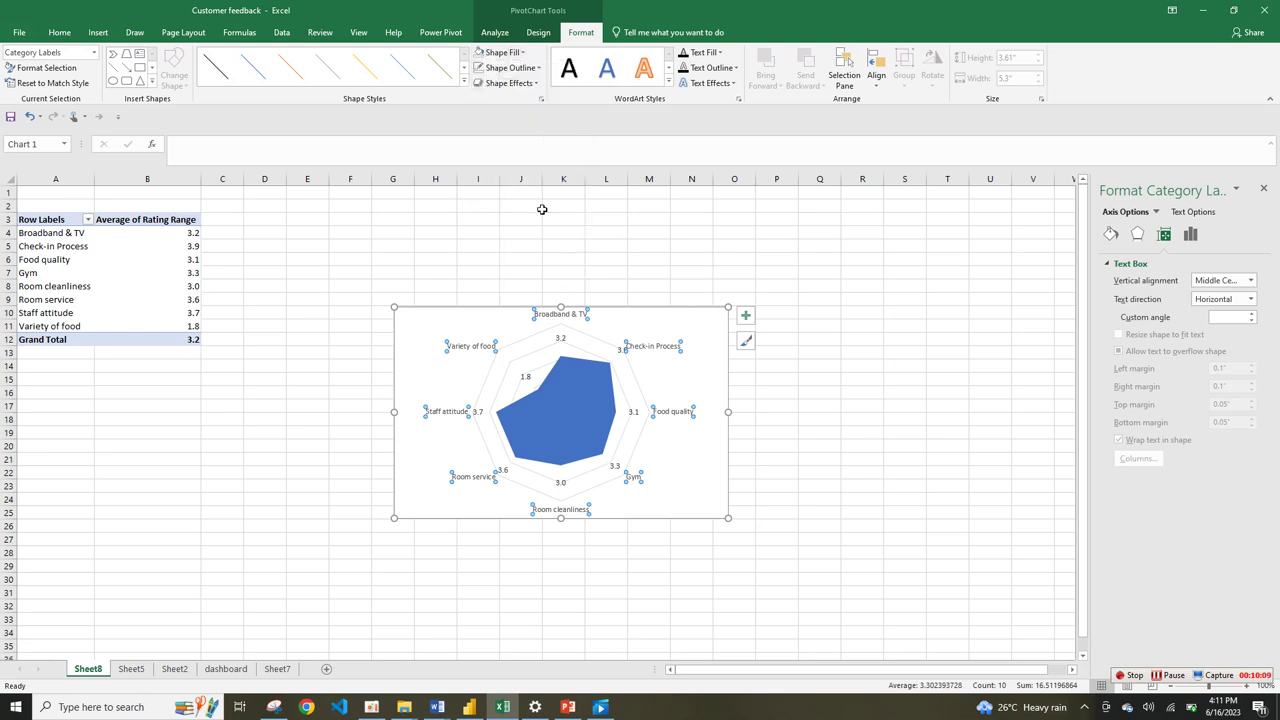
pyautogui.click(503, 52)
pyautogui.click(526, 211)
pyautogui.click(535, 67)
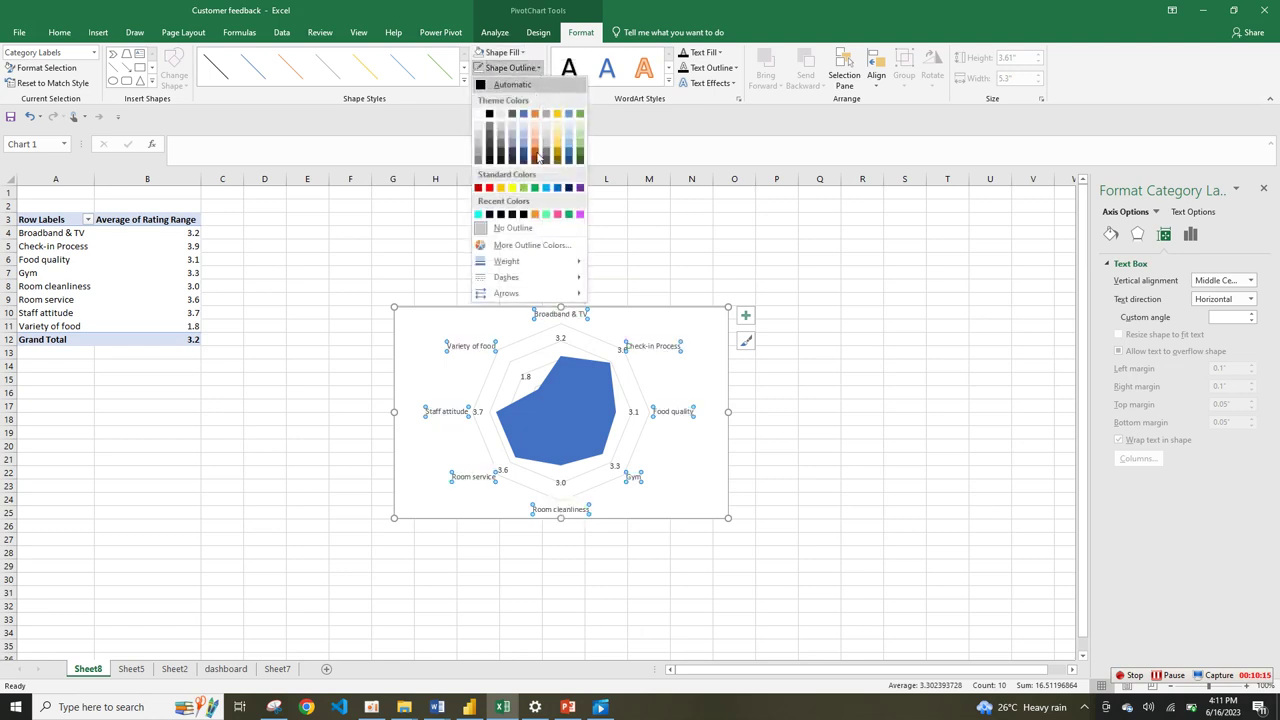
pyautogui.click(521, 224)
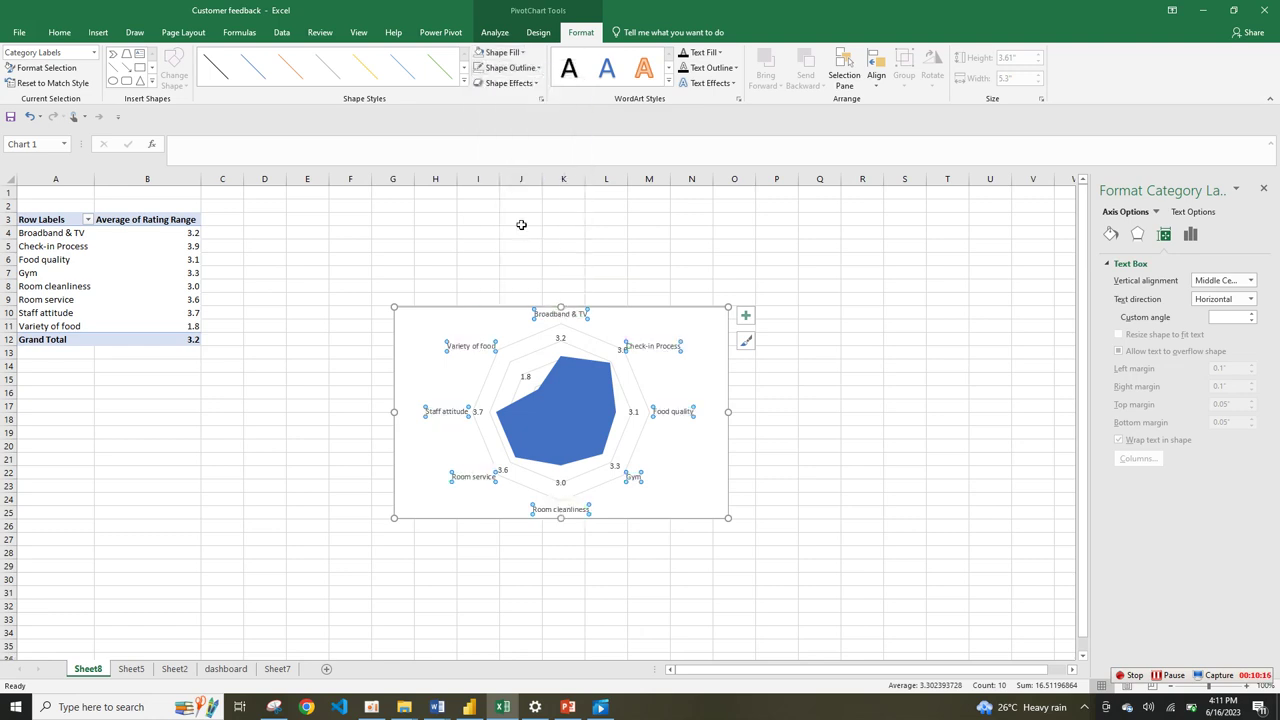
# - Remove the radar chart area's background by setting its shape fill to No Fill
pyautogui.click(826, 377)
pyautogui.click(714, 354)
pyautogui.click(581, 32)
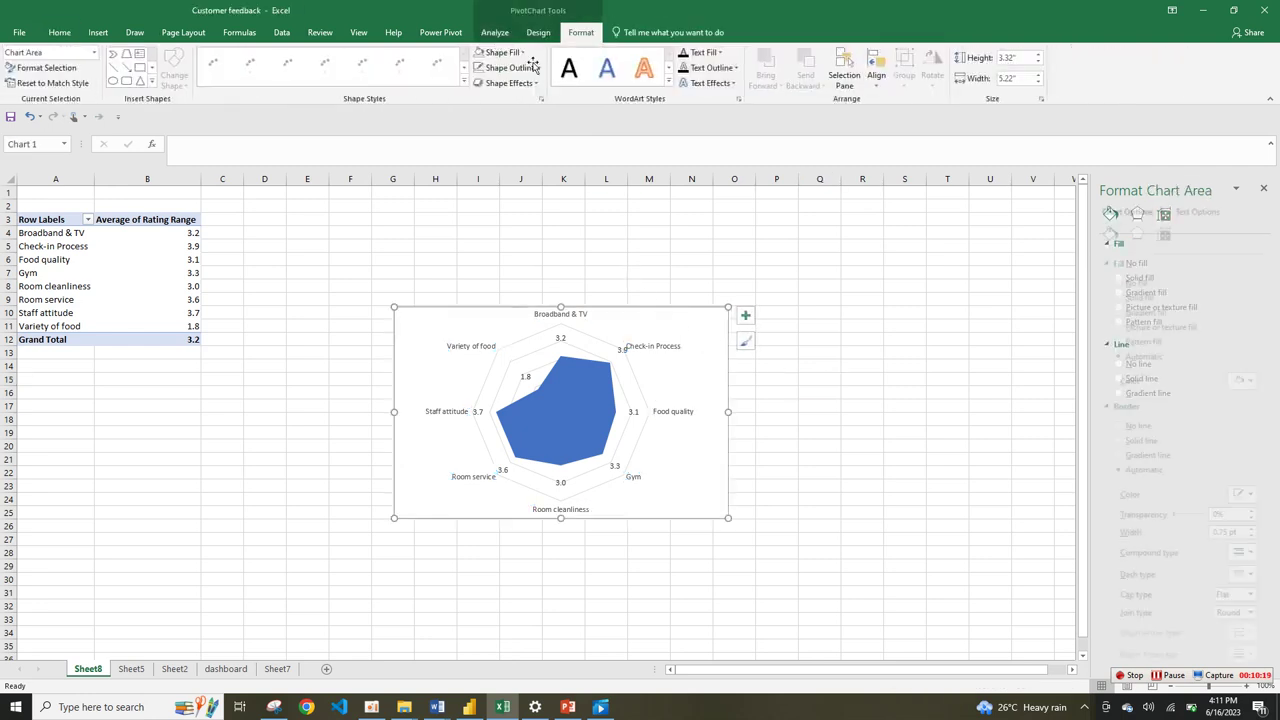
pyautogui.click(502, 52)
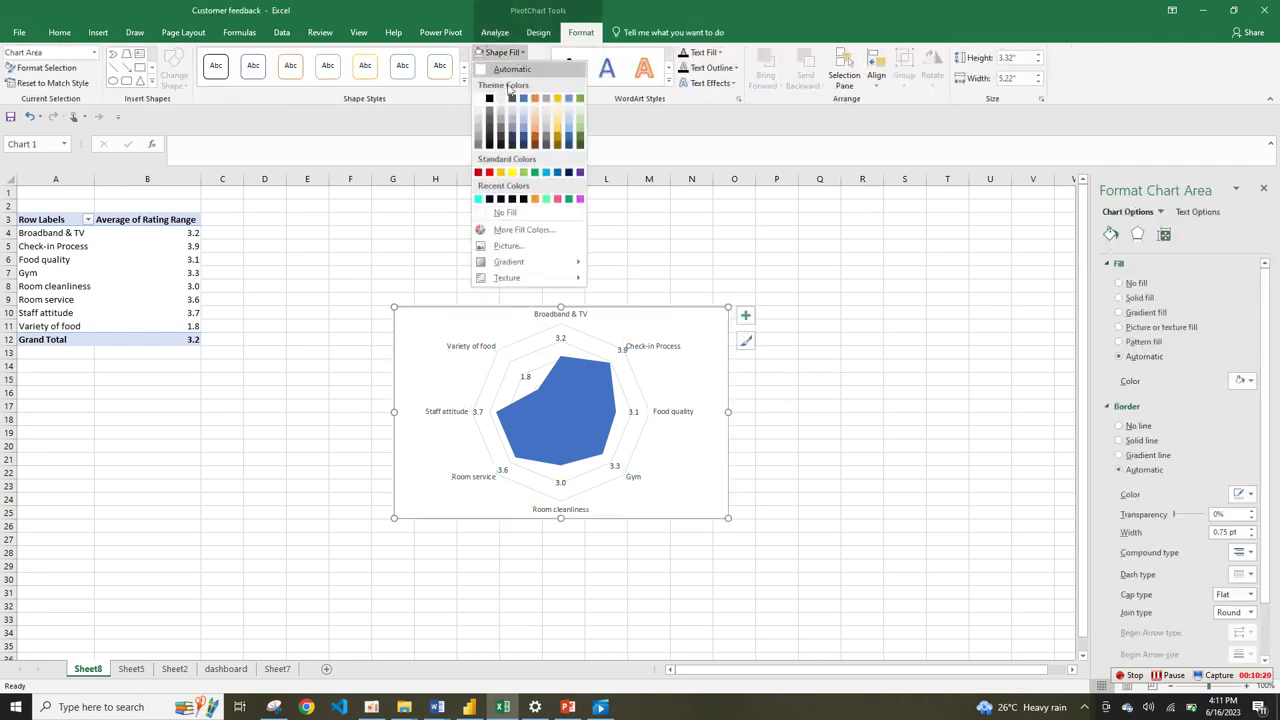
pyautogui.click(516, 214)
pyautogui.click(780, 379)
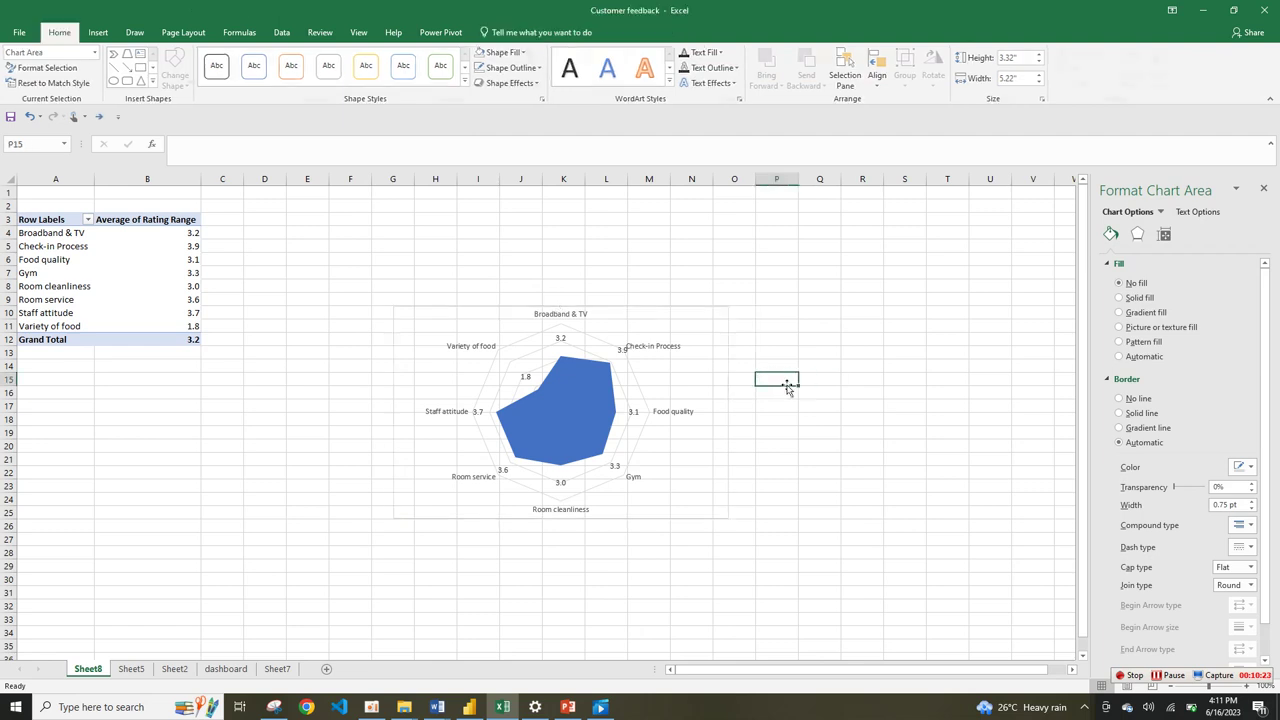
# - Copy the radar chart onto the dashboard on Sheet7 and place it centrally below the CUSTOMER FEEDBACK header
pyautogui.moveTo(726, 371); pyautogui.dragTo(682, 406)
pyautogui.click(777, 379)
pyautogui.click(277, 668)
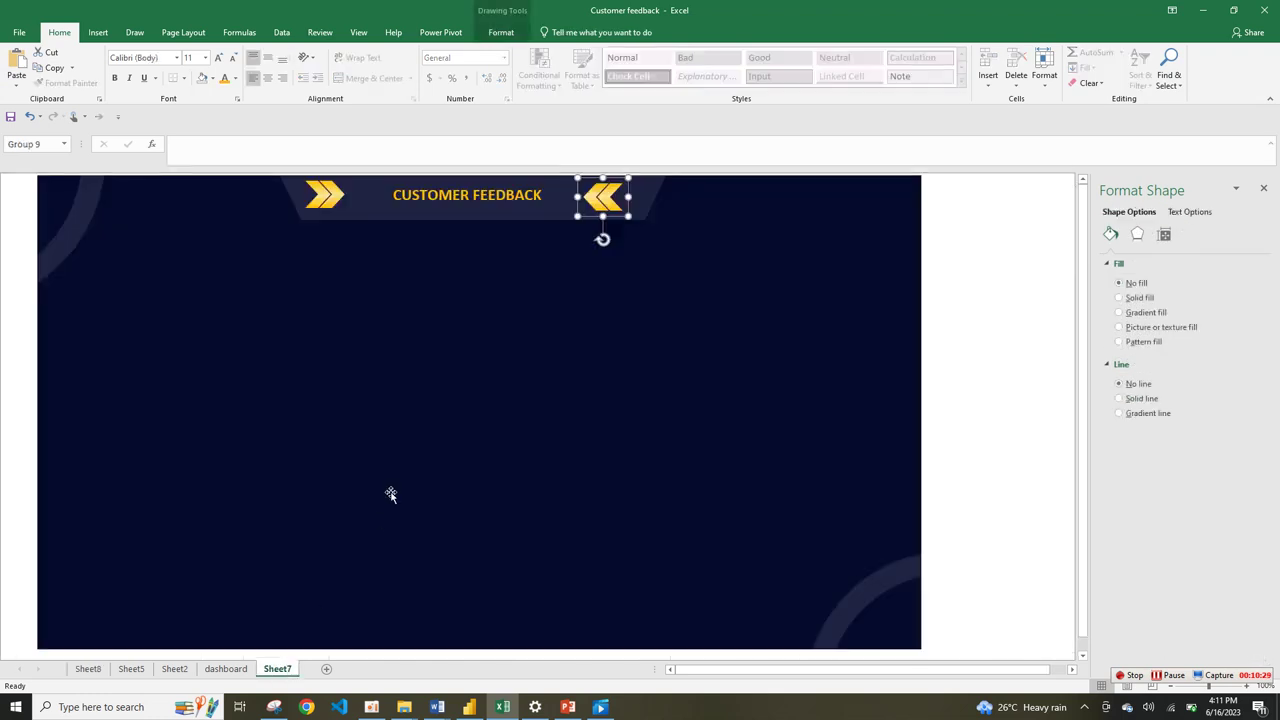
pyautogui.hotkey('ctrl', 'v')
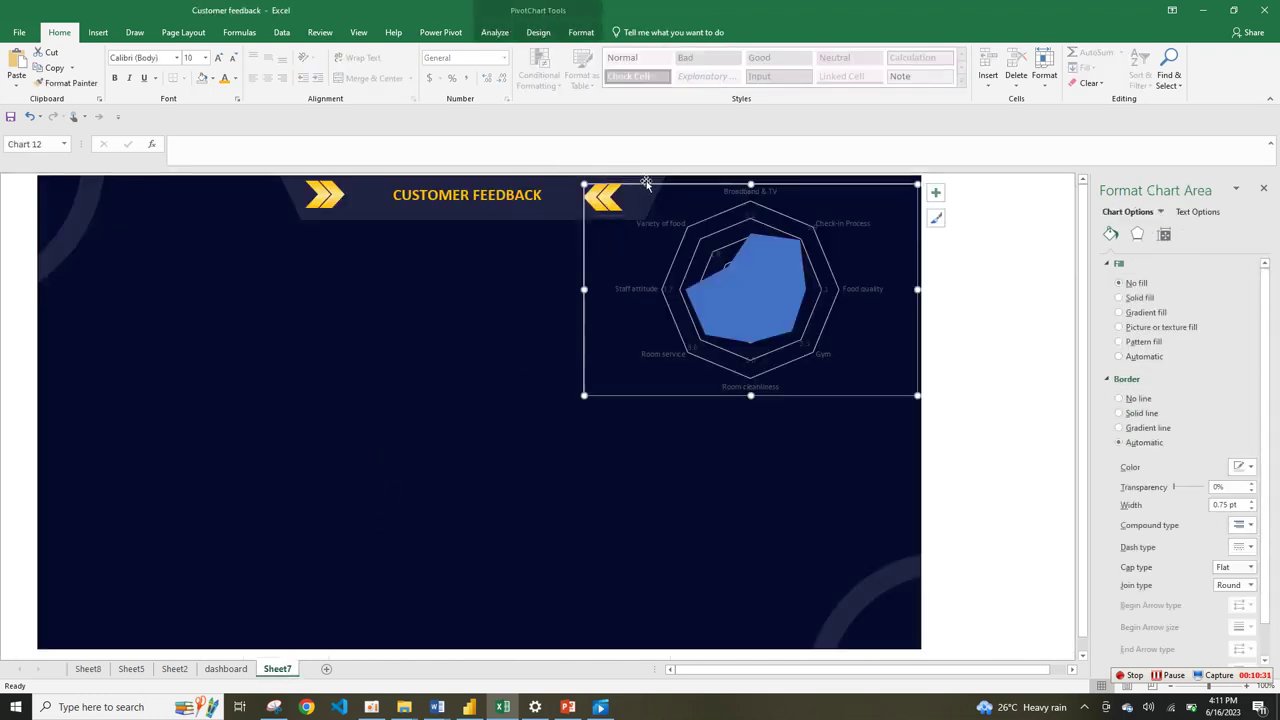
pyautogui.moveTo(648, 188)
pyautogui.mouseDown()
pyautogui.moveTo(414, 306)
pyautogui.moveTo(351, 269)
pyautogui.moveTo(376, 256)
pyautogui.mouseUp()
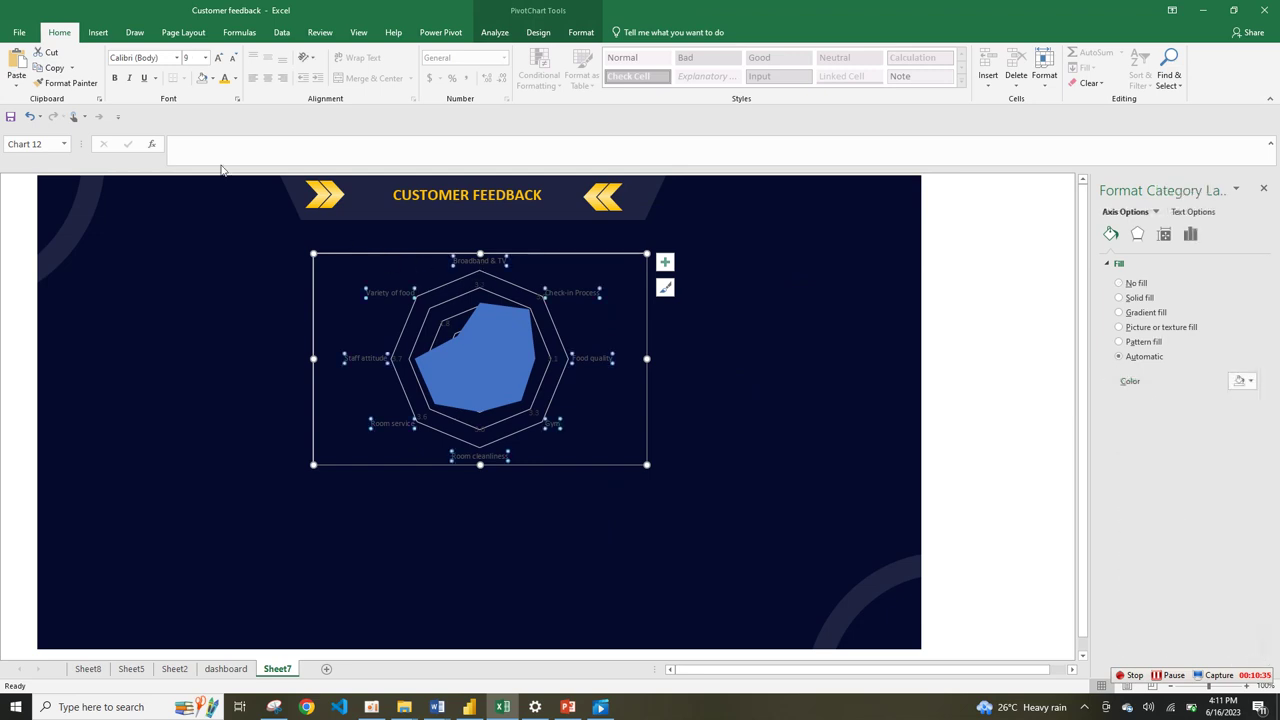
# - Format the radar chart's category labels as white, bold text at size 10.5
pyautogui.click(235, 78)
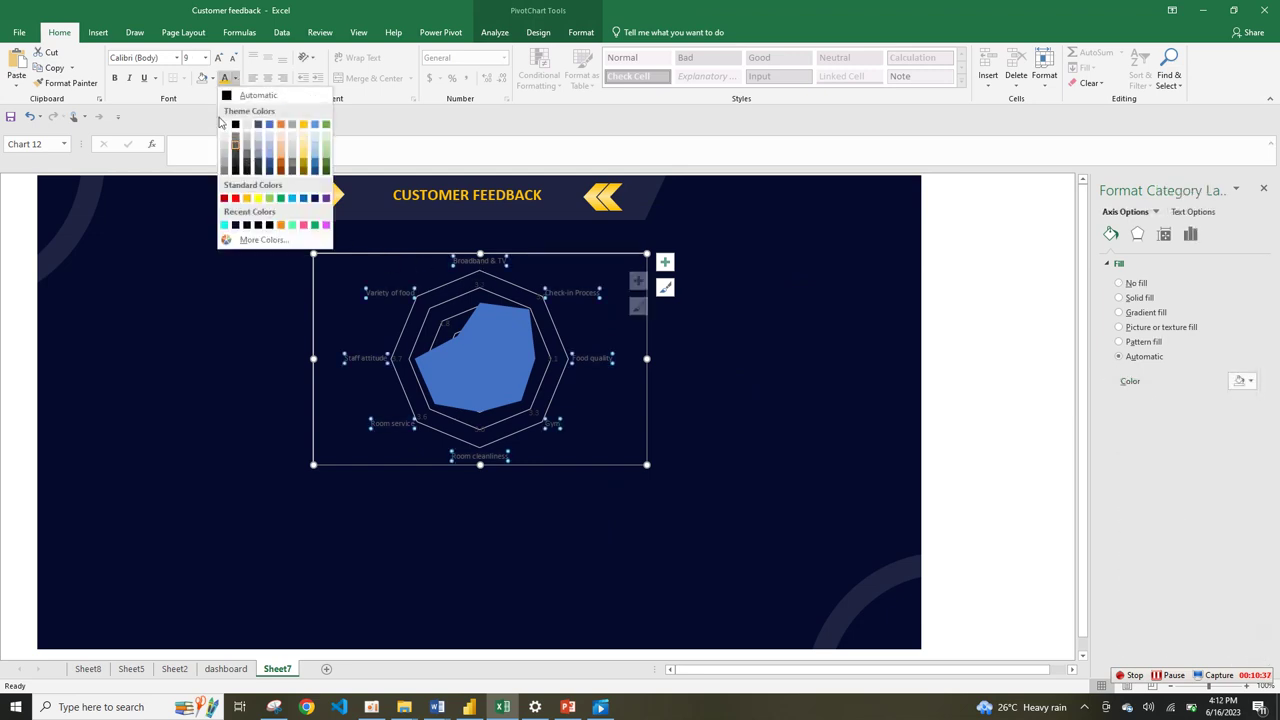
pyautogui.click(226, 126)
pyautogui.click(114, 78)
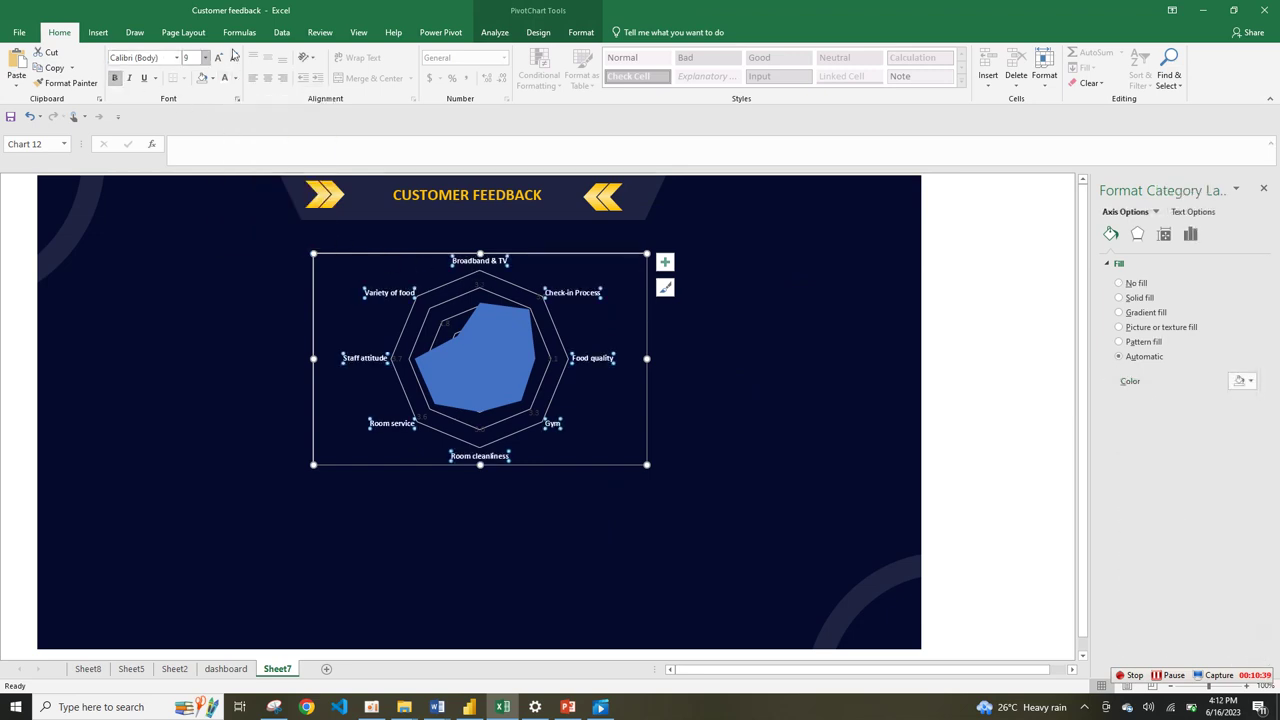
pyautogui.click(218, 59)
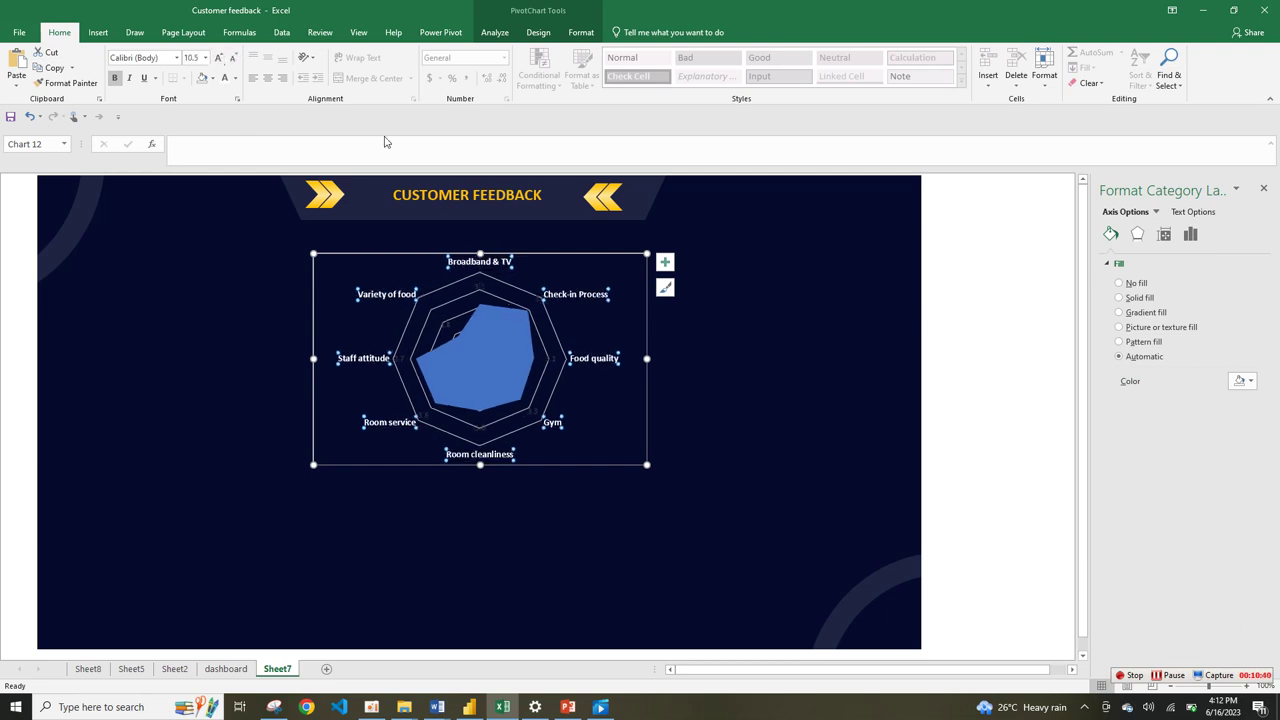
# - Format the radar chart's data labels in white, bold Franklin Gothic at size 10.5
pyautogui.click(481, 296)
pyautogui.click(480, 289)
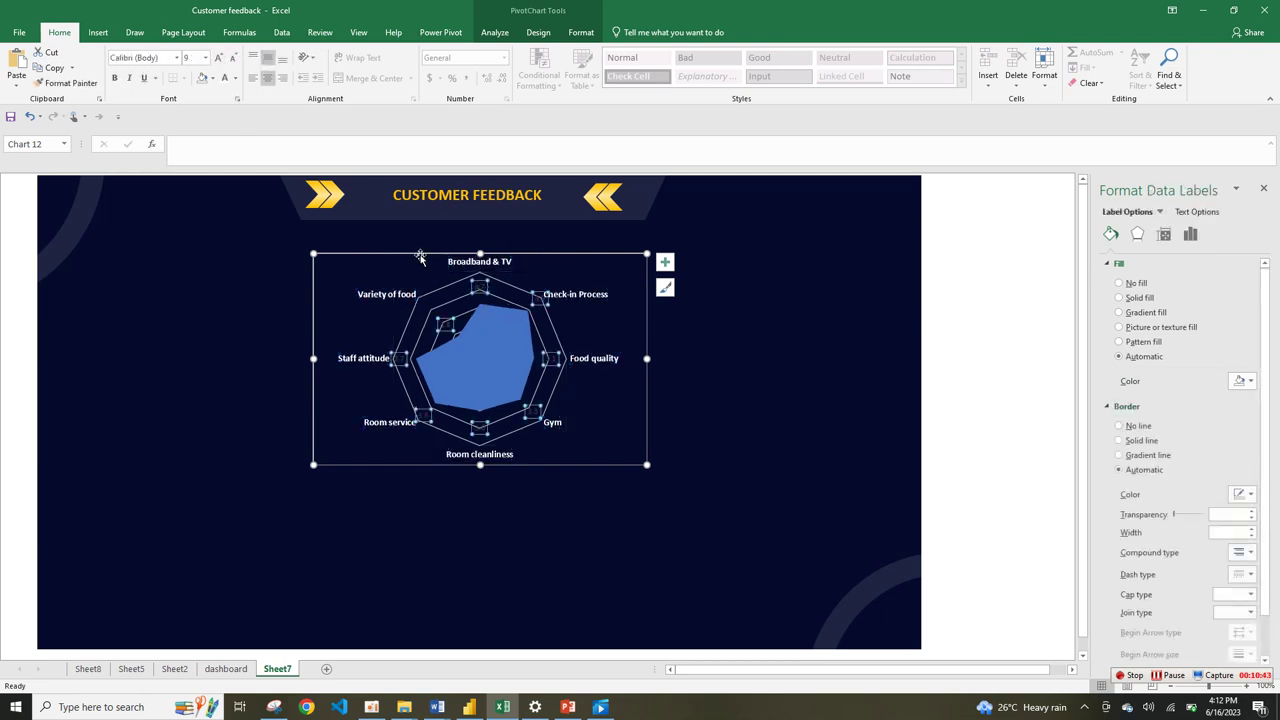
pyautogui.click(225, 80)
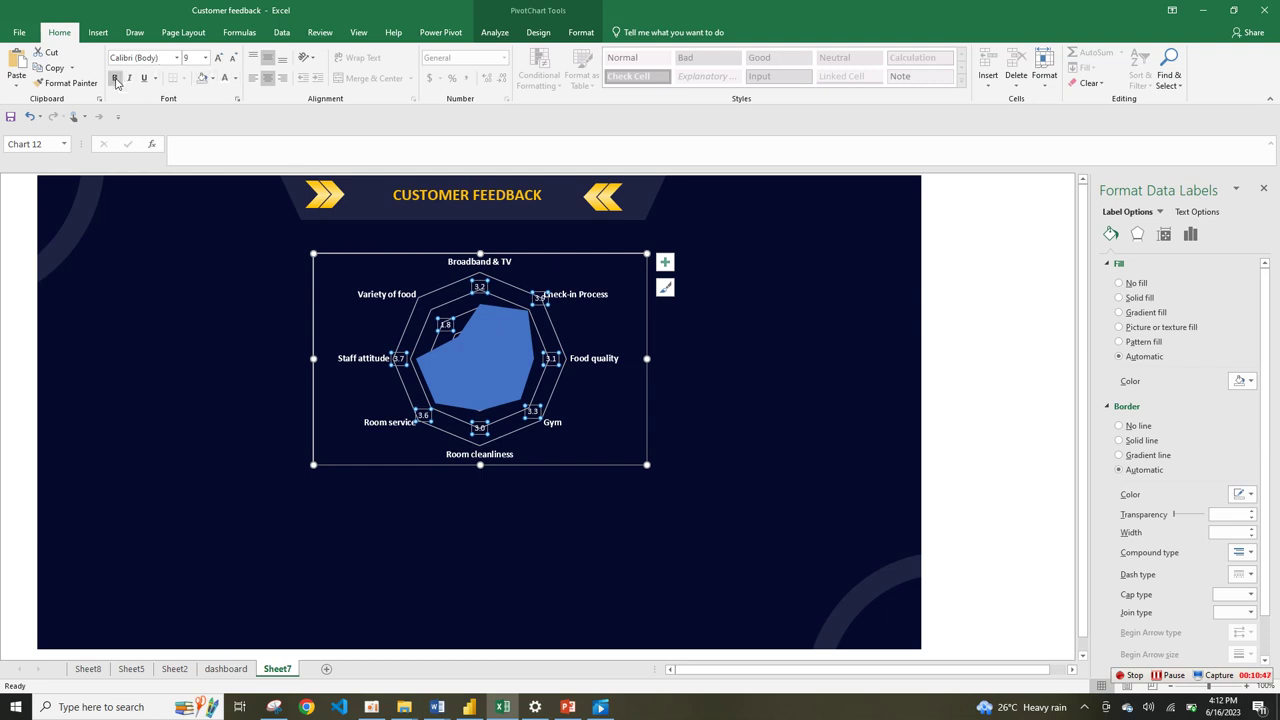
pyautogui.click(176, 58)
pyautogui.click(176, 58)
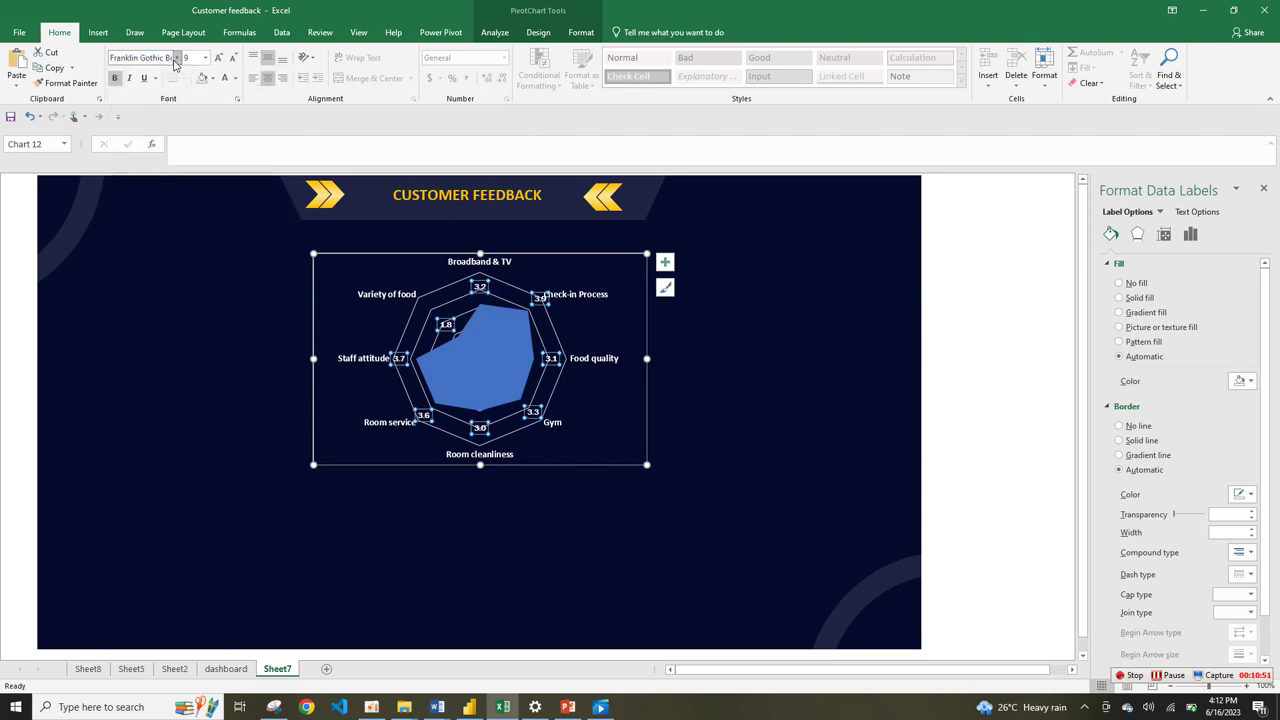
pyautogui.click(221, 62)
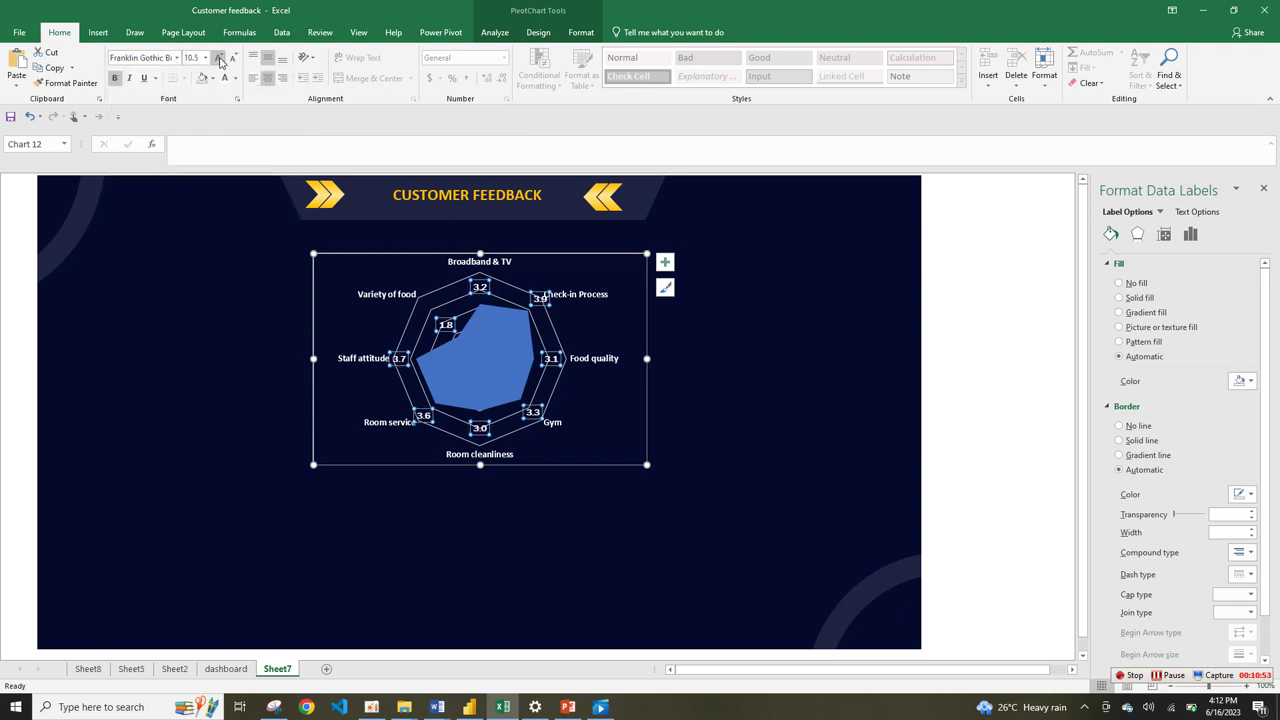
pyautogui.click(729, 370)
# - Give the radar chart's data labels a gold fill and black text
pyautogui.click(545, 302)
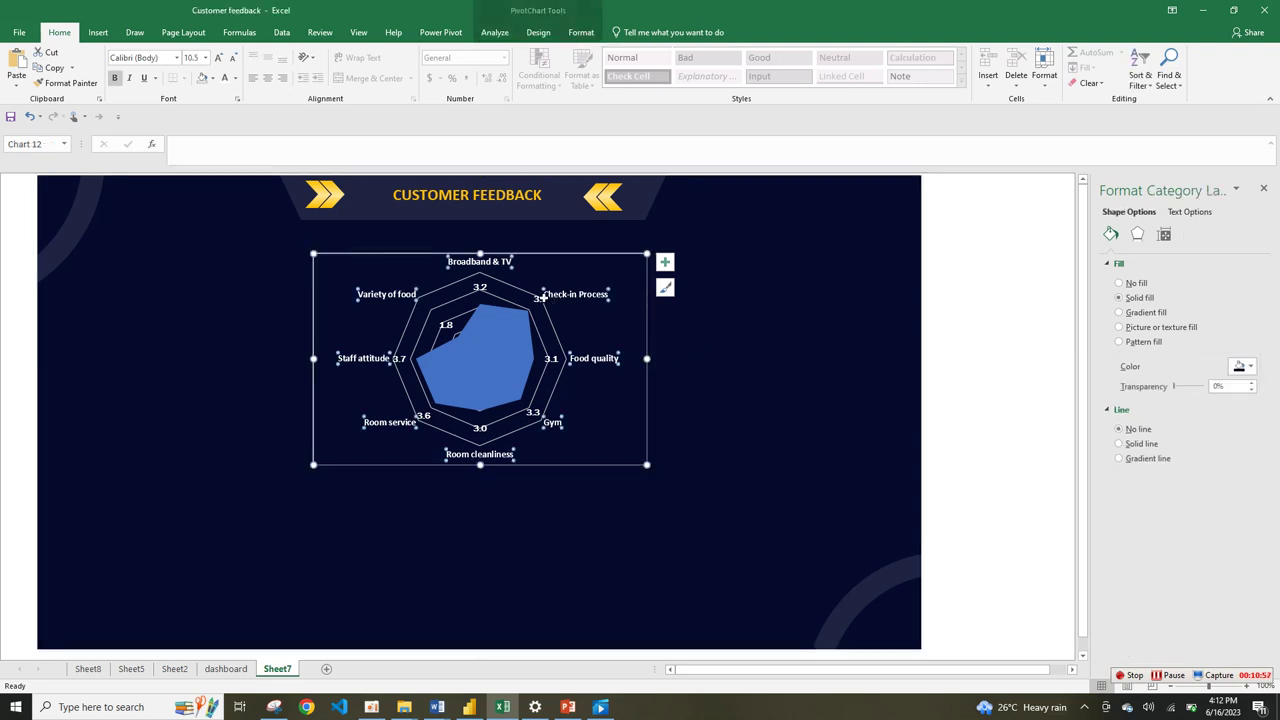
pyautogui.click(536, 305)
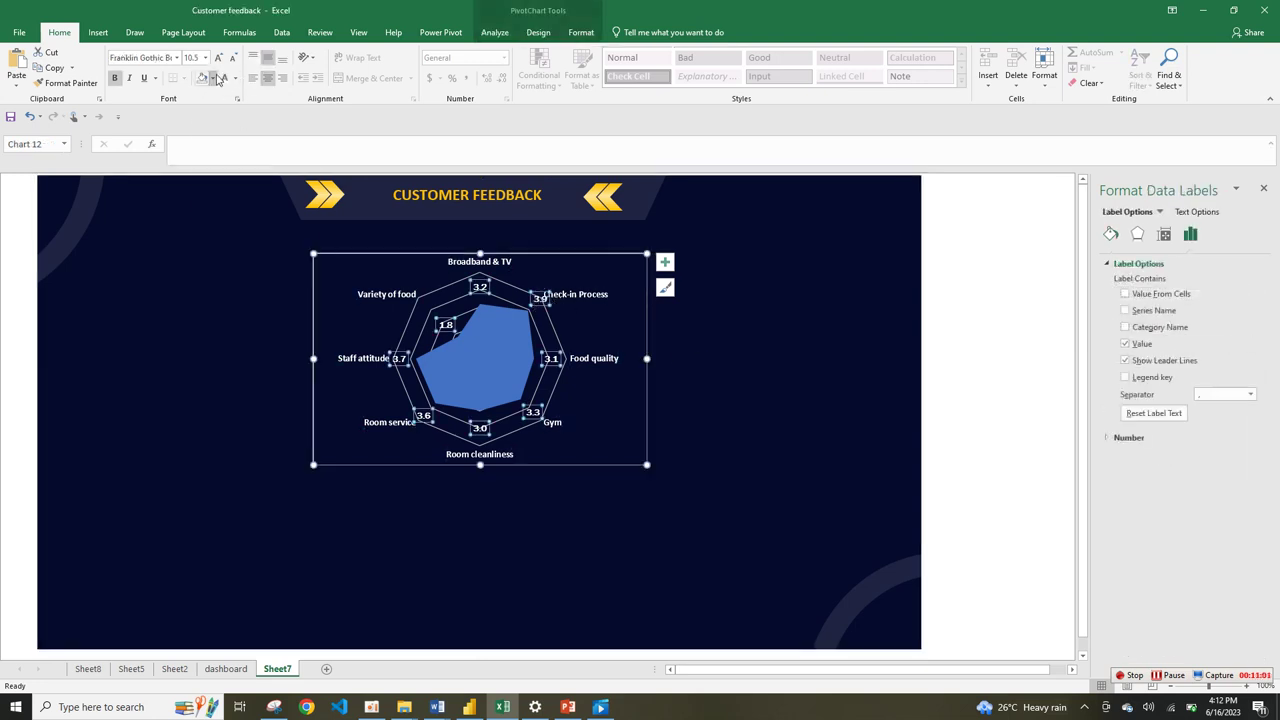
pyautogui.click(212, 78)
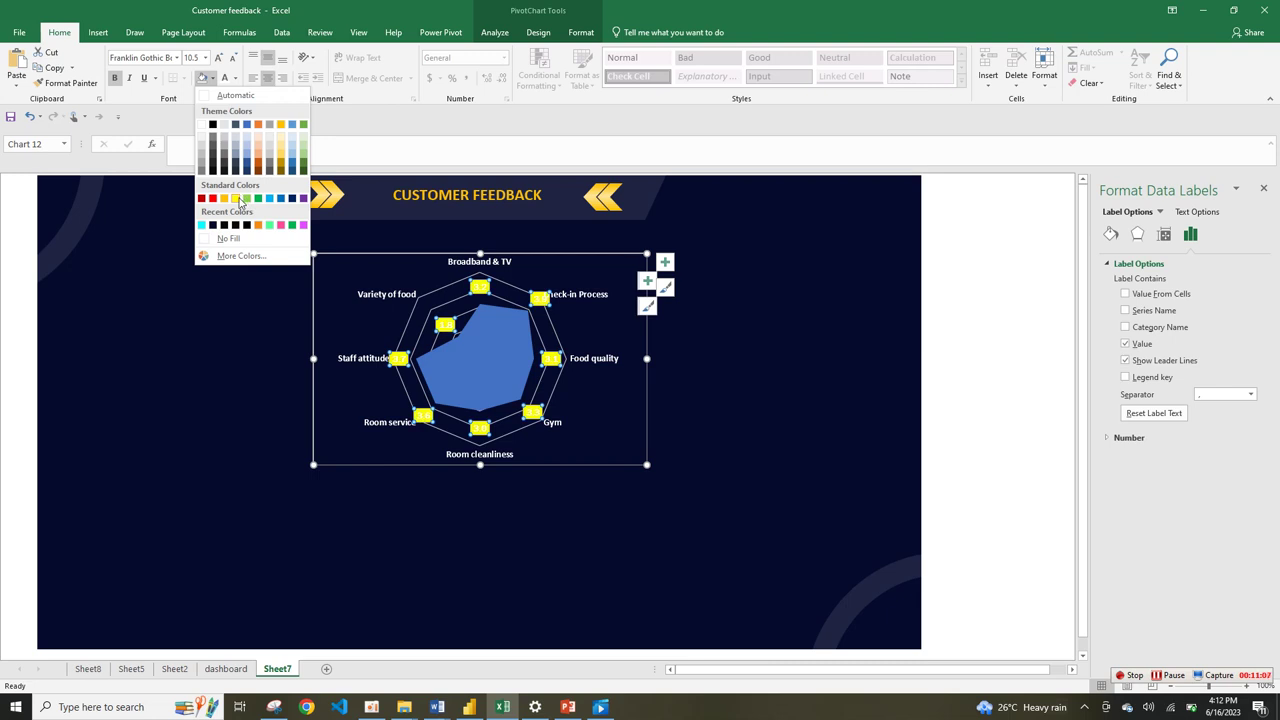
pyautogui.click(280, 125)
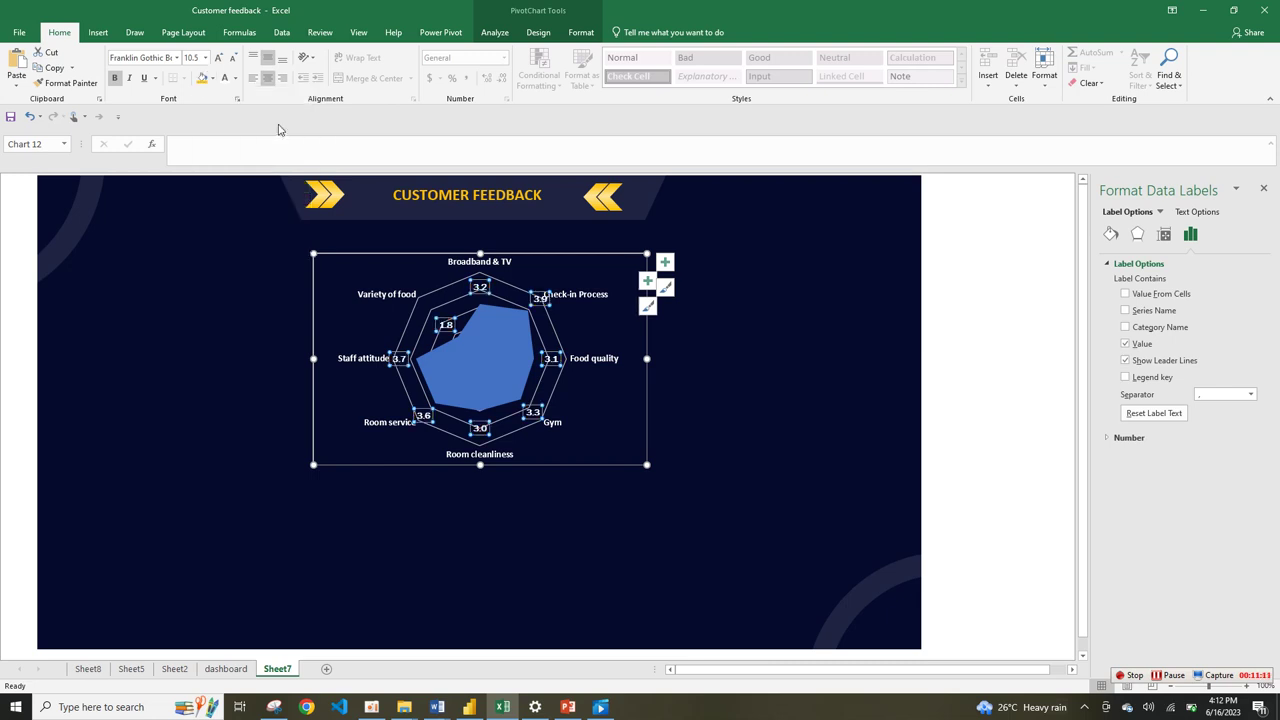
pyautogui.click(237, 79)
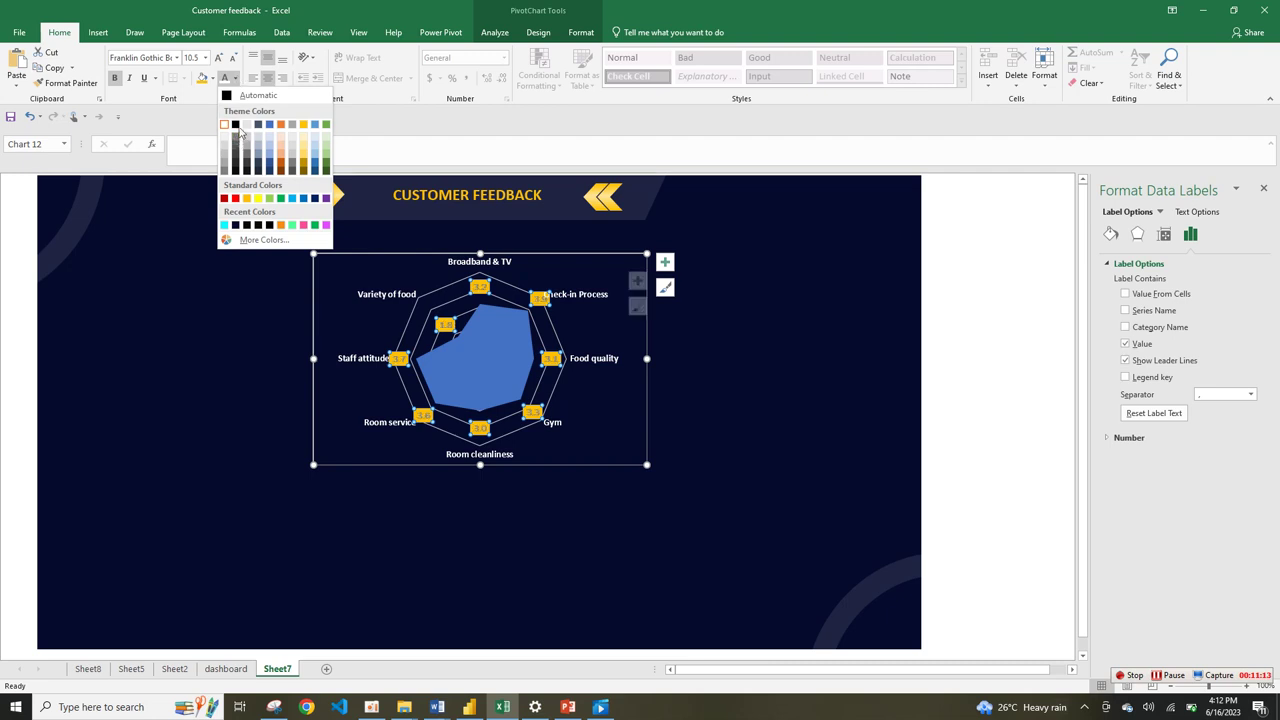
pyautogui.click(237, 125)
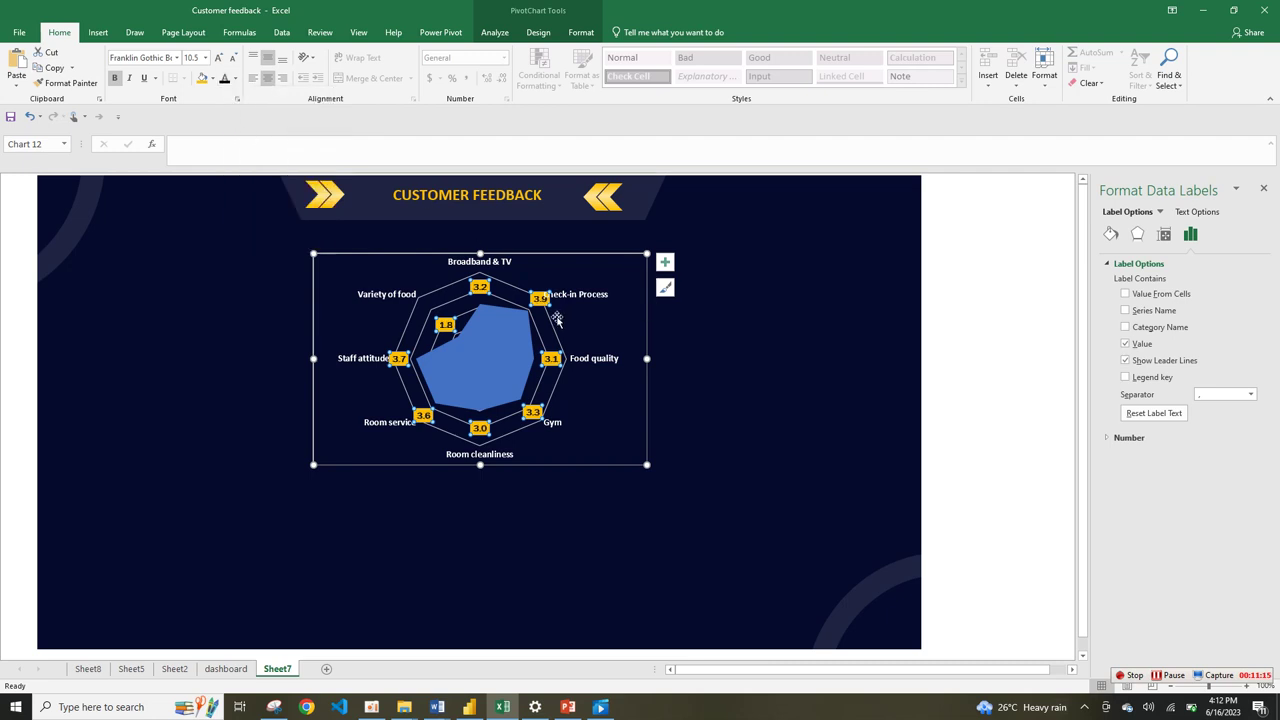
# - Enlarge the radar chart slightly on the dashboard
pyautogui.click(567, 356)
pyautogui.click(527, 354)
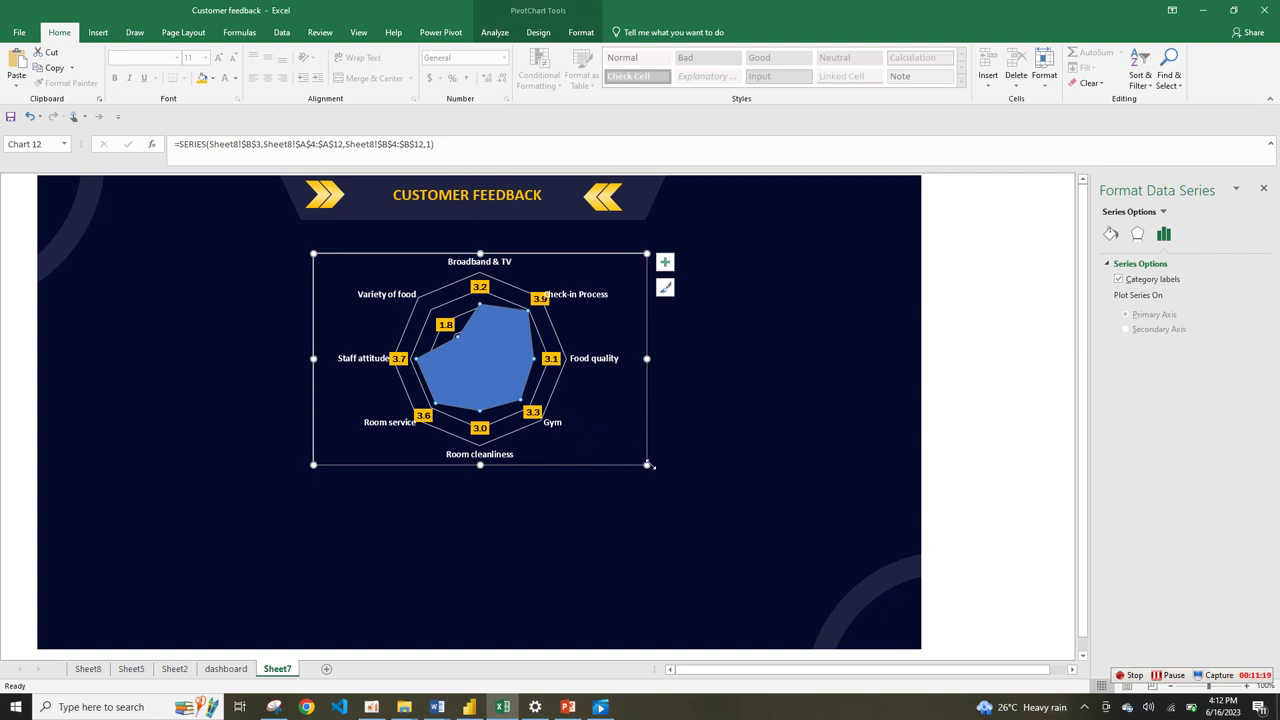
pyautogui.moveTo(648, 465)
pyautogui.mouseDown()
pyautogui.moveTo(659, 491)
pyautogui.moveTo(649, 473)
pyautogui.moveTo(658, 480)
pyautogui.mouseUp()
# - Set the radar series' marker fill to solid cyan with 50% transparency
pyautogui.click(497, 393)
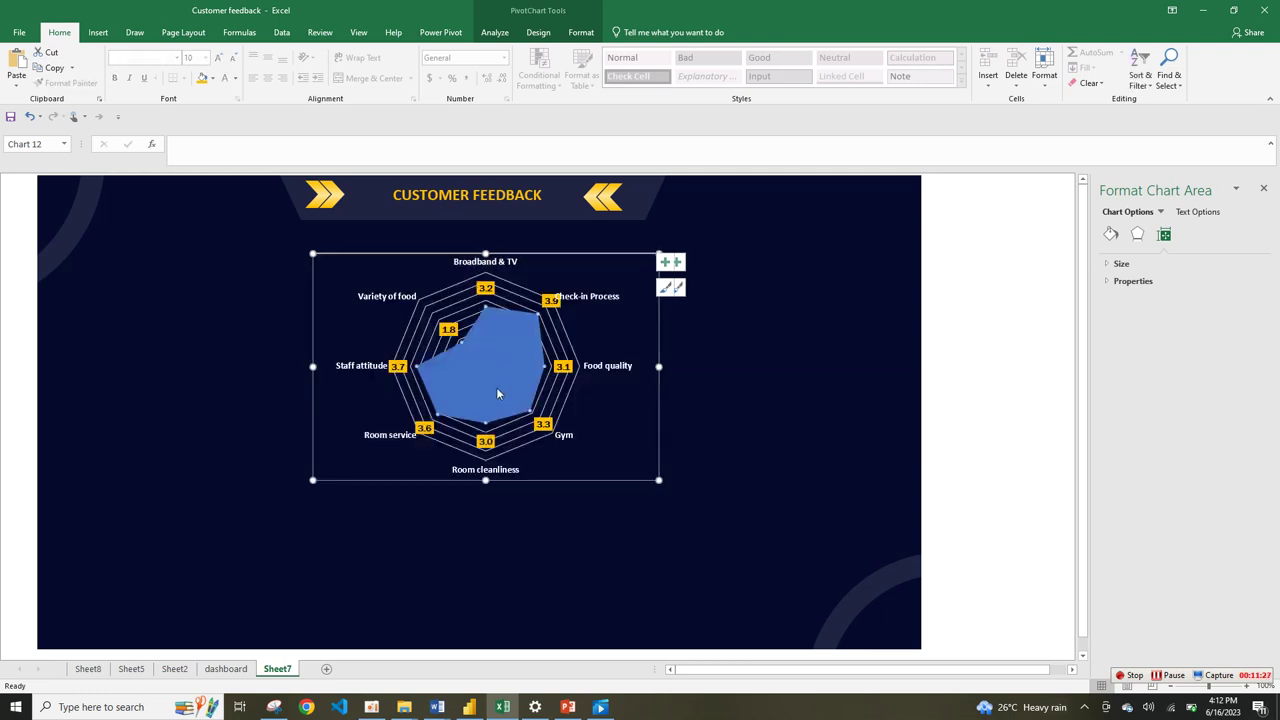
pyautogui.rightClick(497, 393)
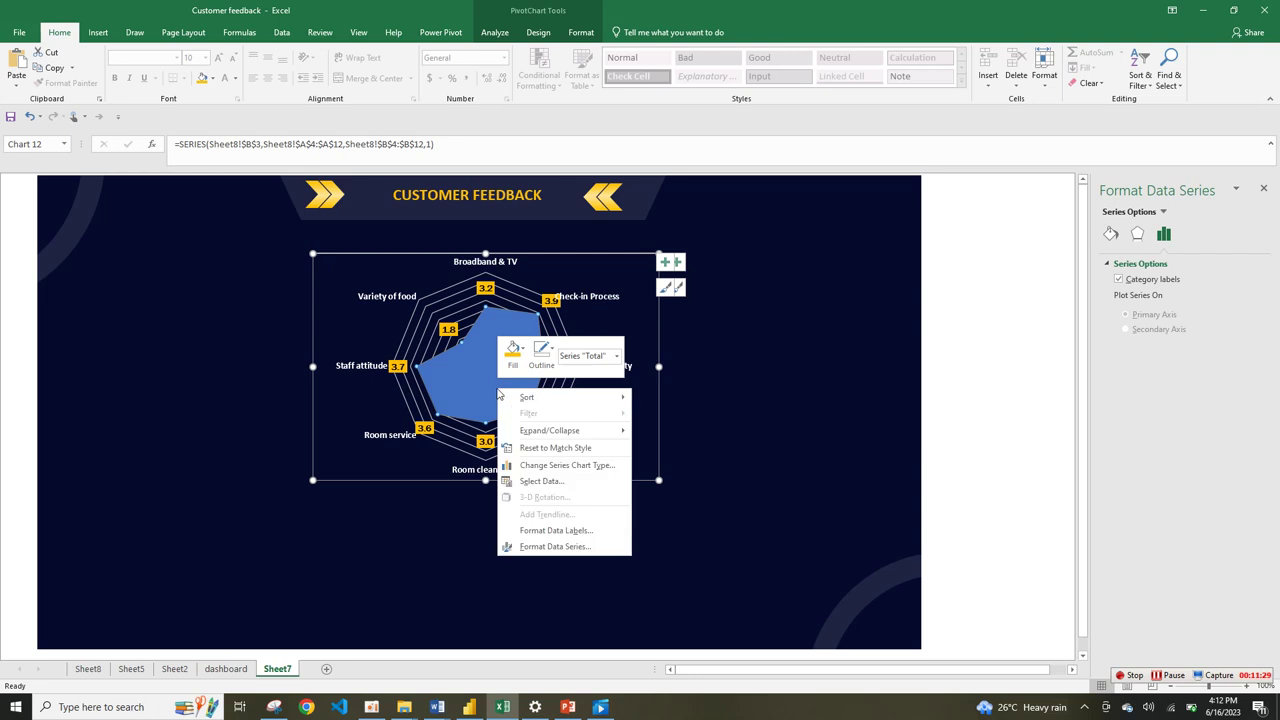
pyautogui.click(584, 36)
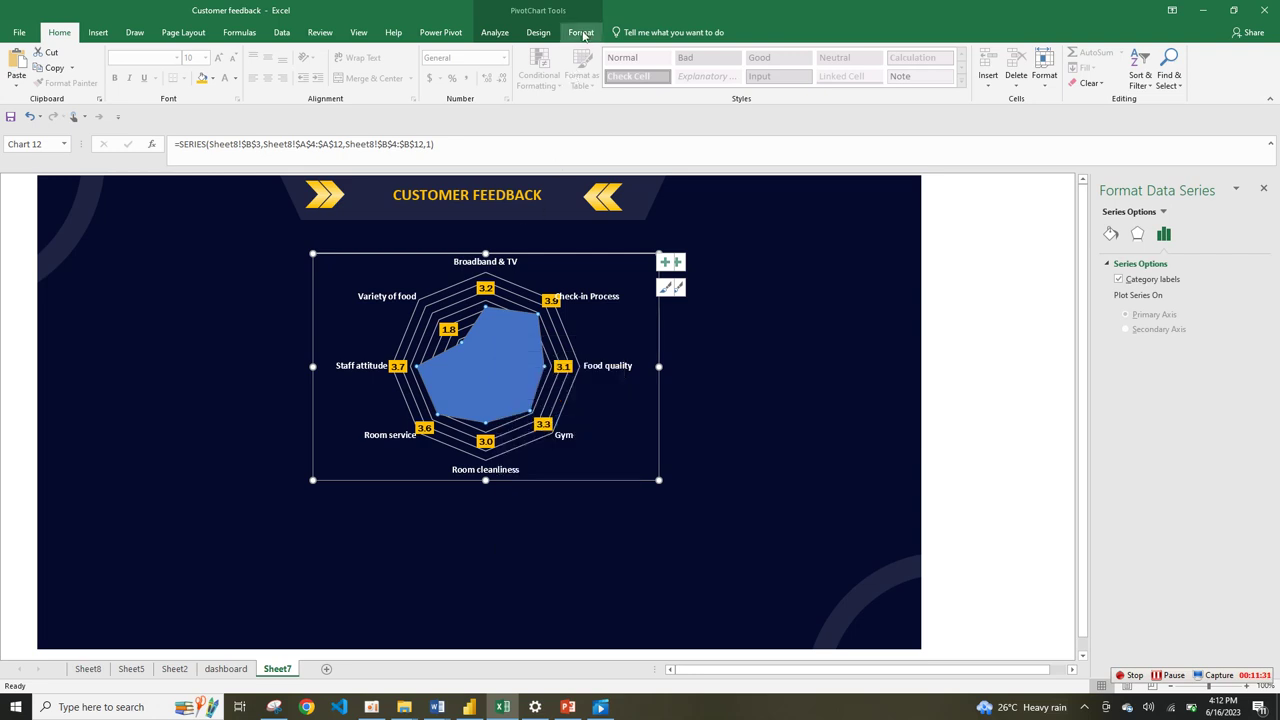
pyautogui.click(582, 33)
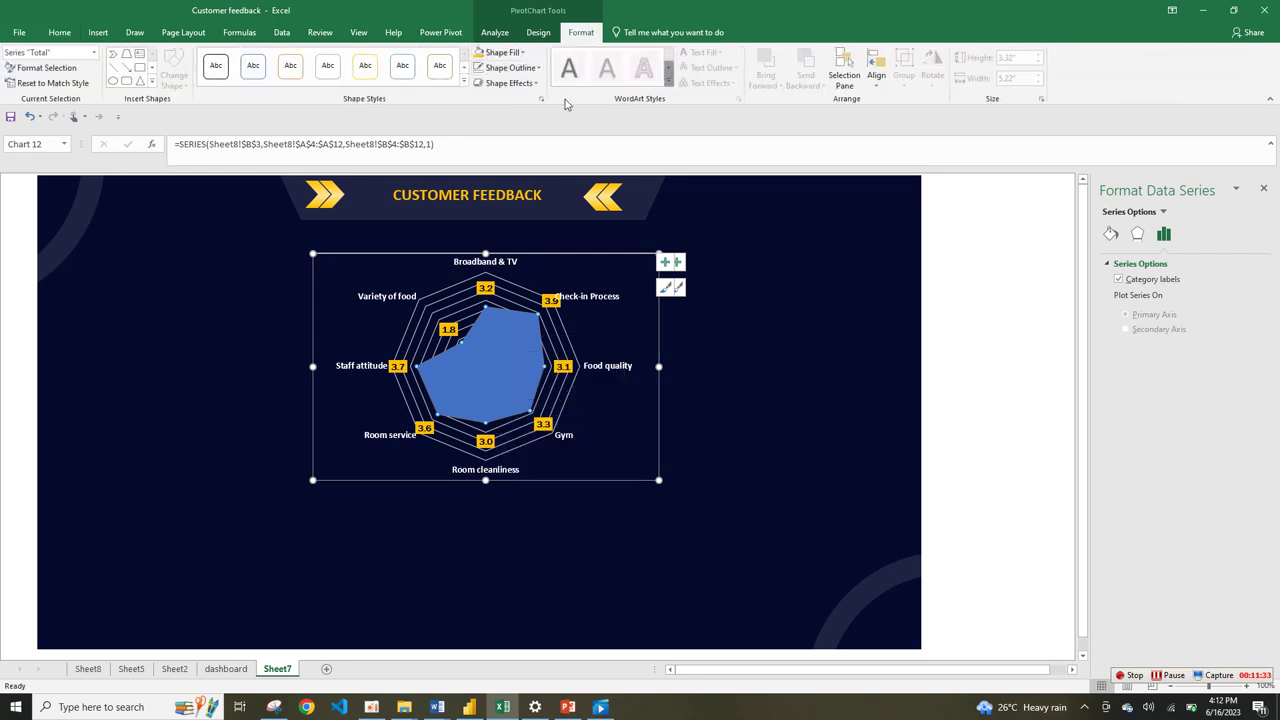
pyautogui.rightClick(517, 353)
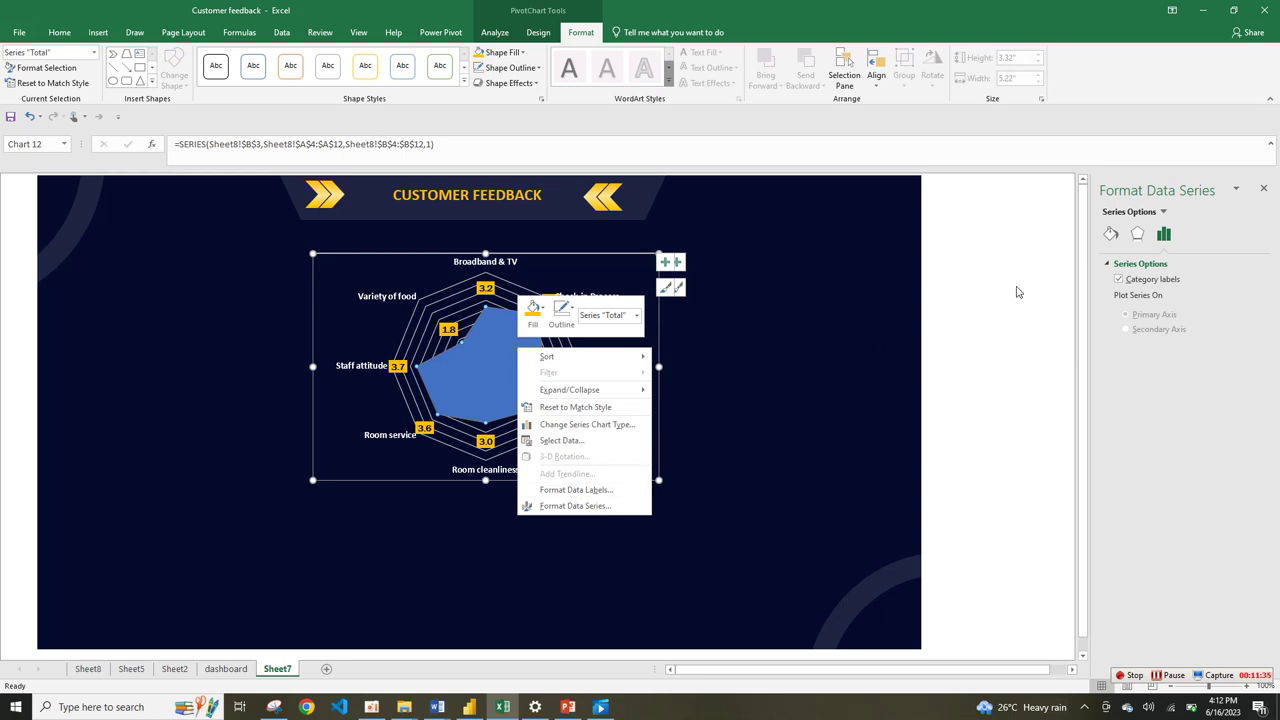
pyautogui.click(1112, 234)
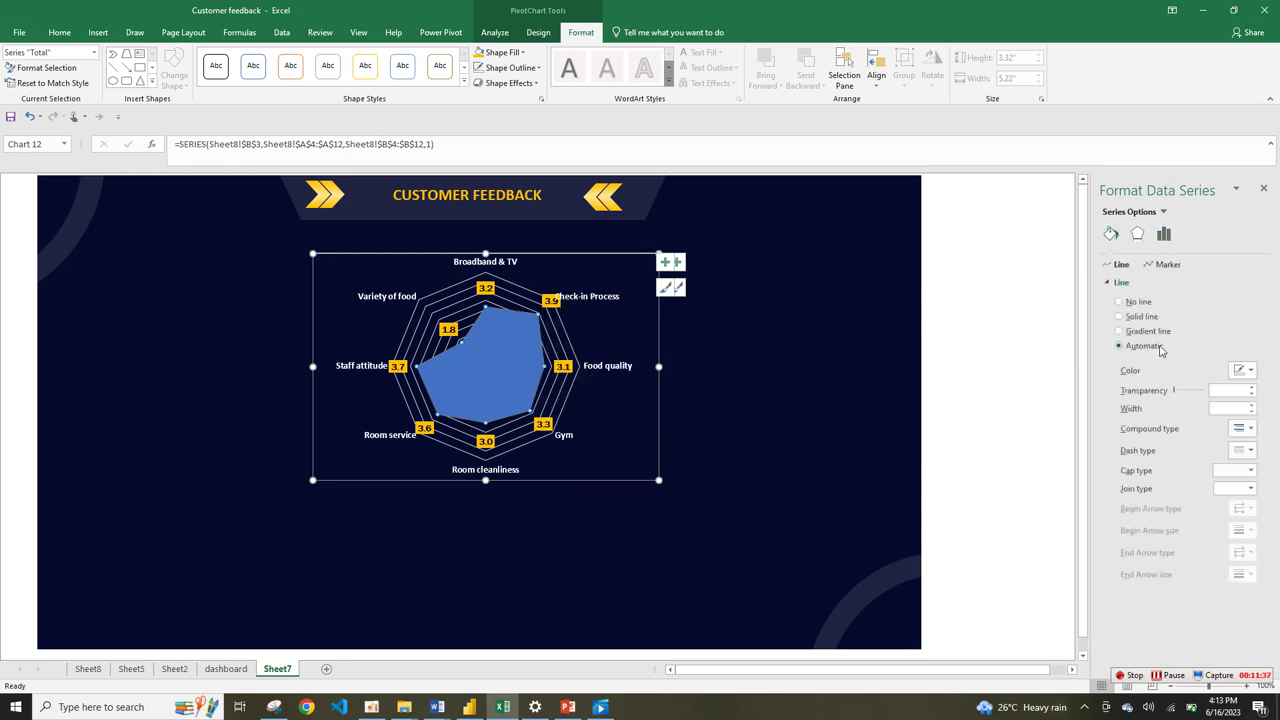
pyautogui.click(1165, 264)
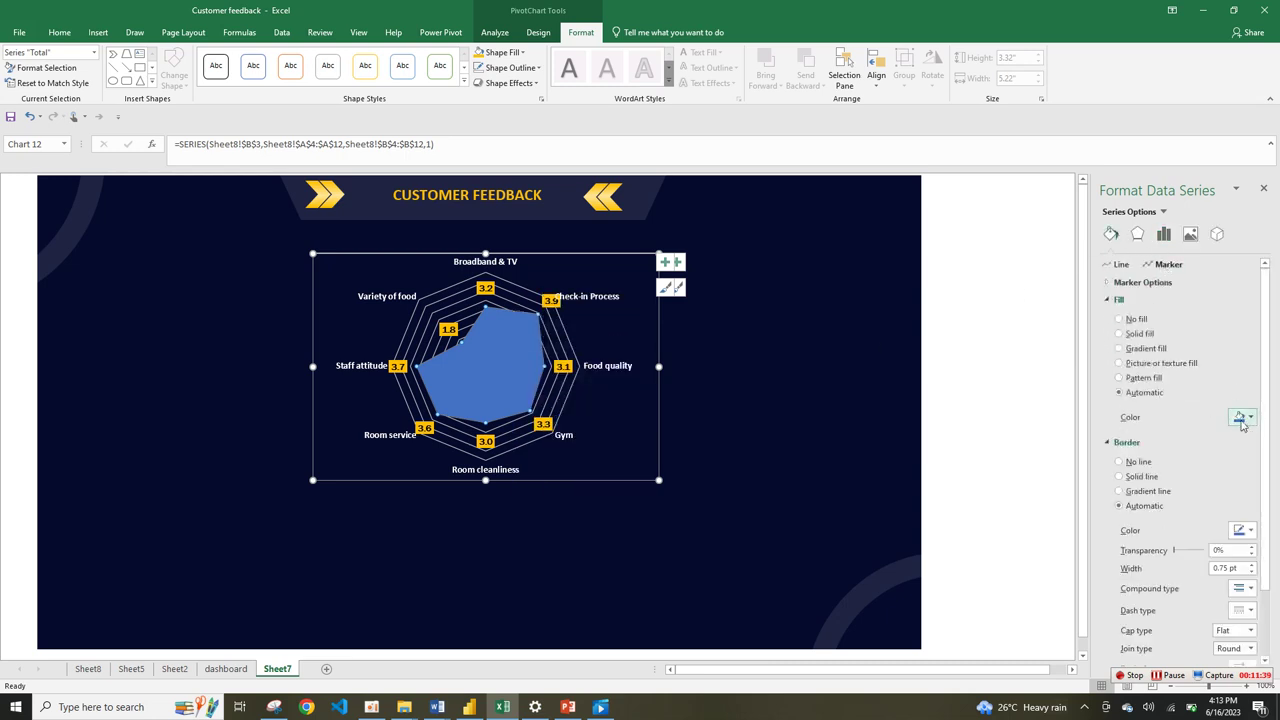
pyautogui.click(1252, 417)
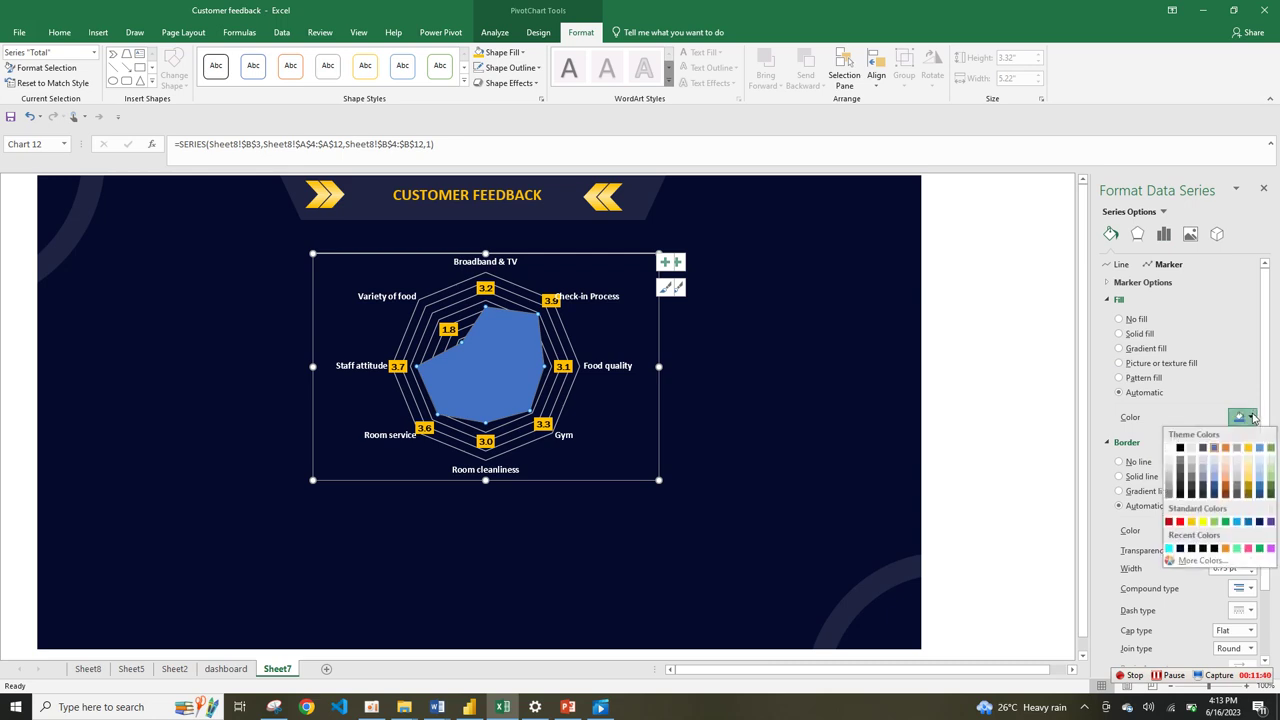
pyautogui.click(1169, 549)
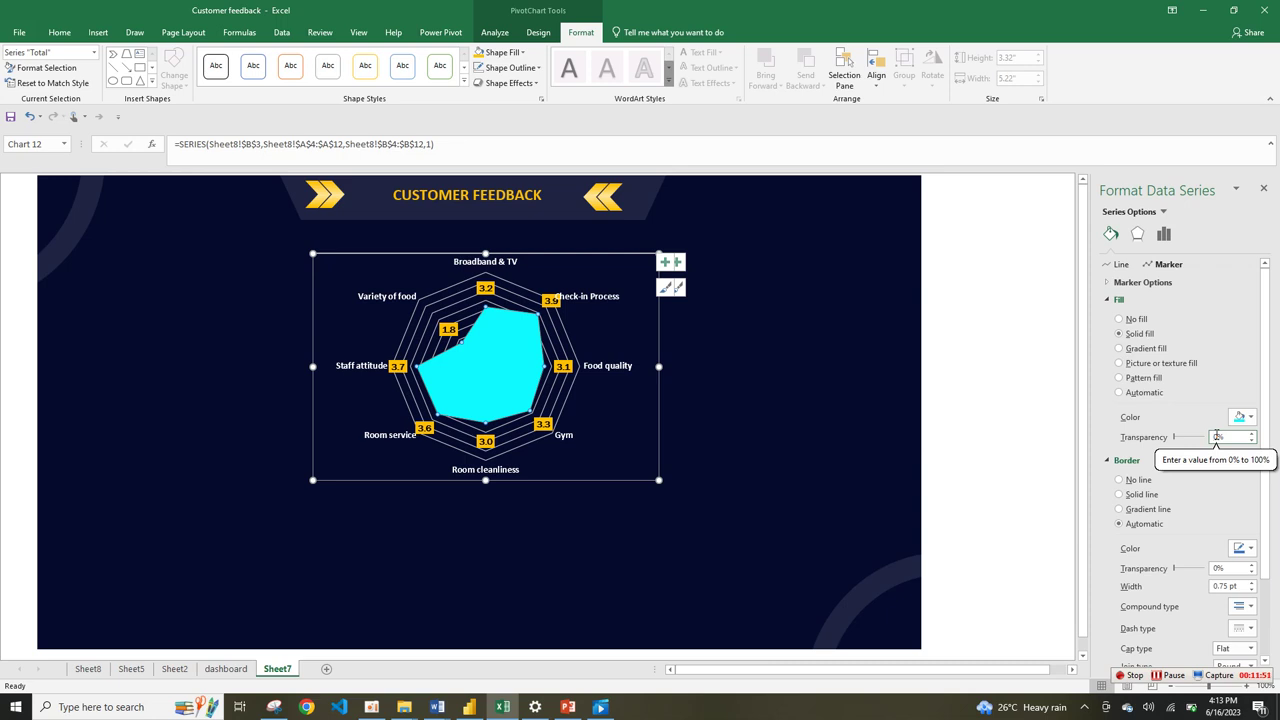
pyautogui.write('50')
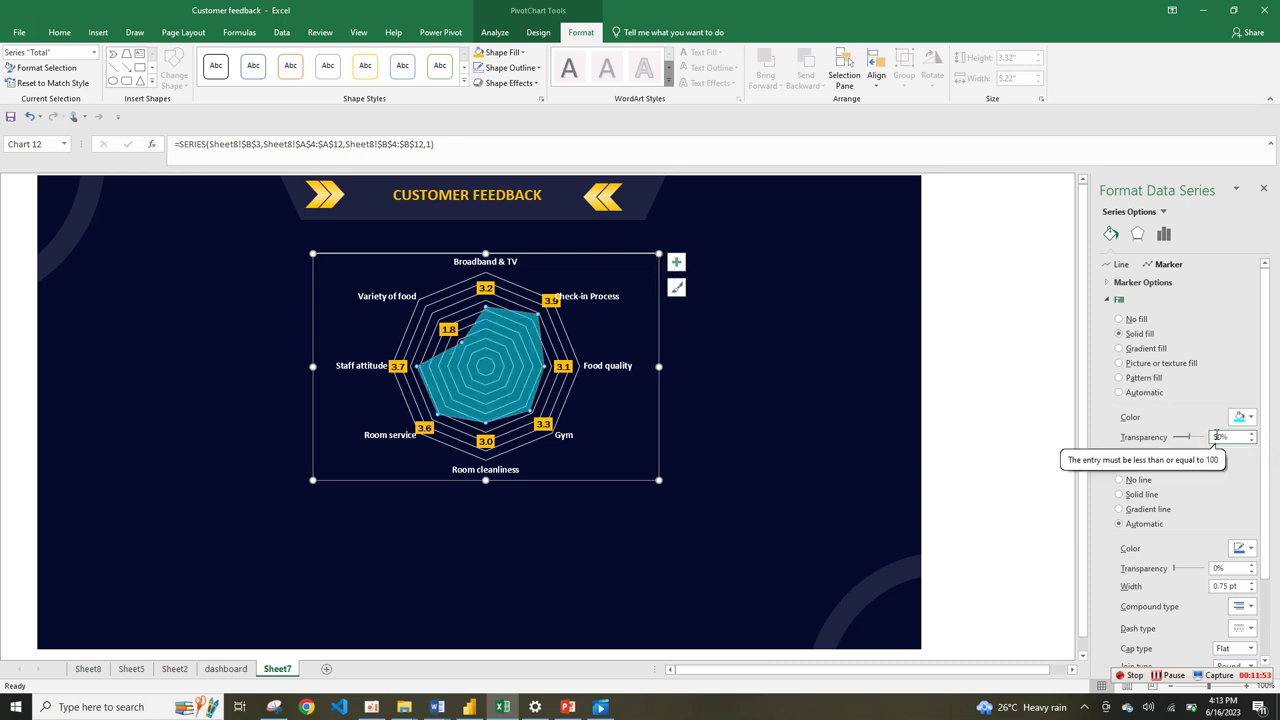
# - Outline the radar series with a solid gold line 1.25 pt wide
pyautogui.click(1121, 265)
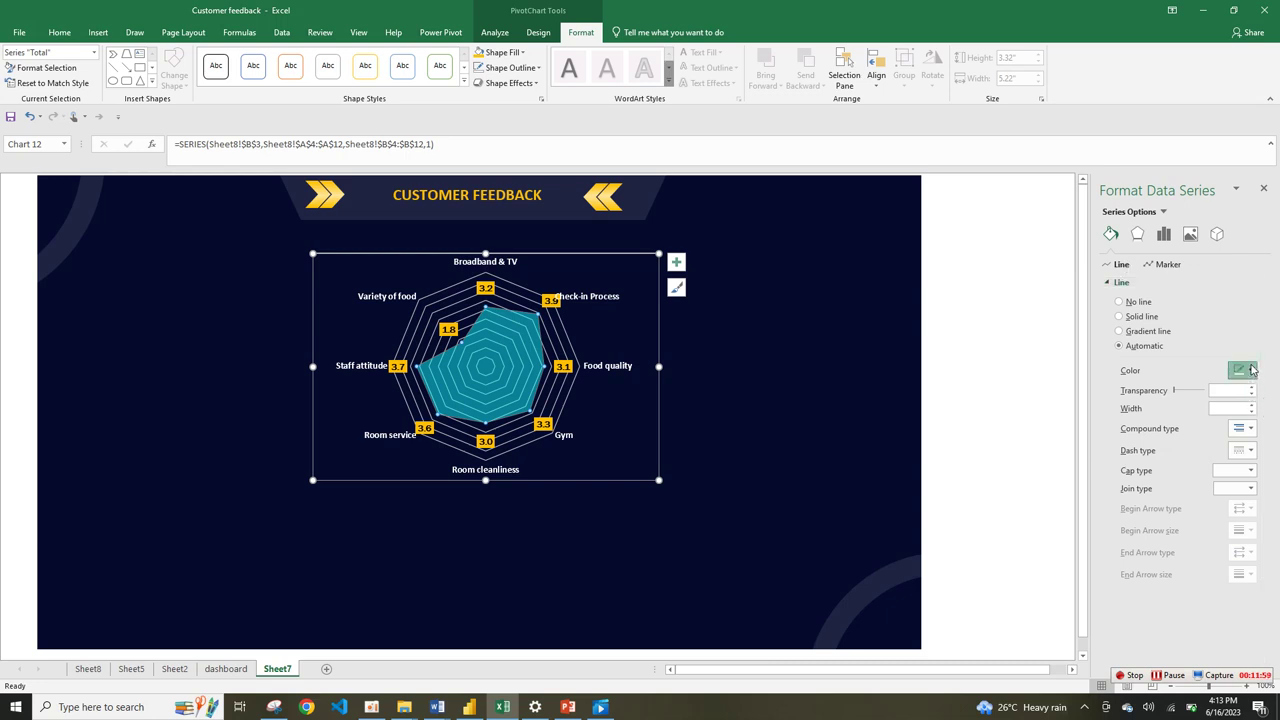
pyautogui.click(1243, 371)
pyautogui.click(1190, 476)
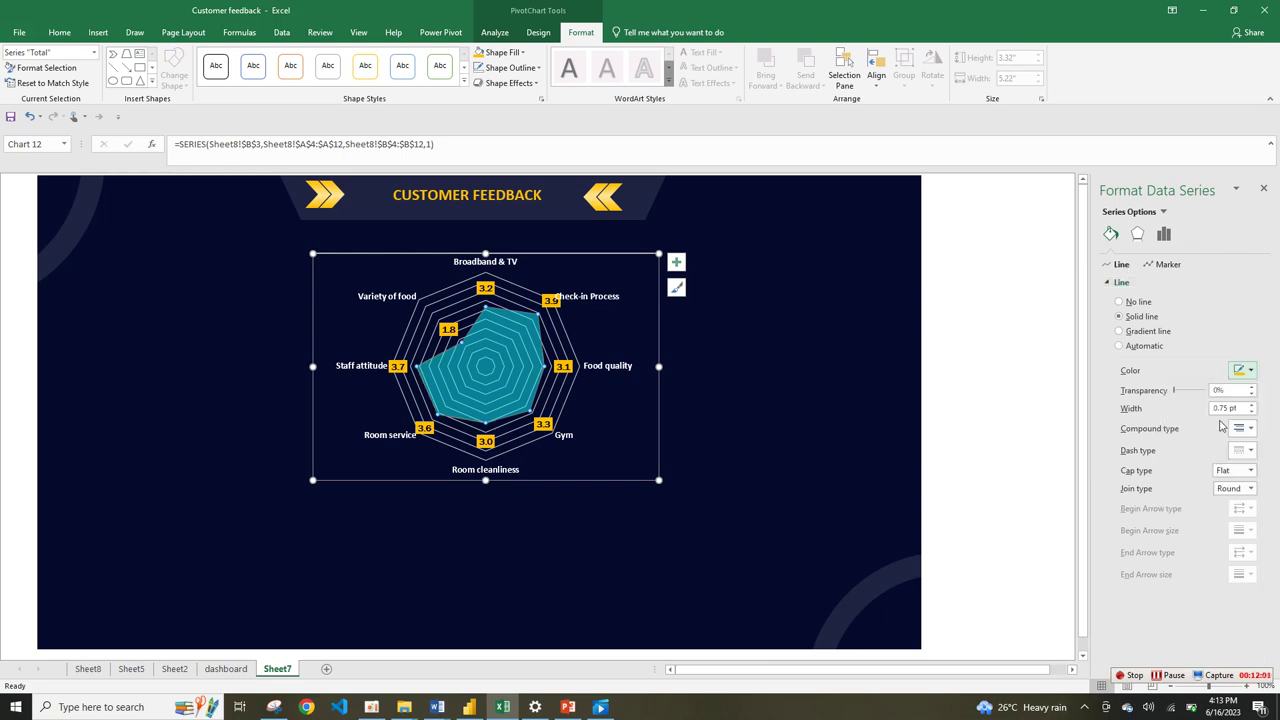
pyautogui.click(1251, 407)
pyautogui.click(1251, 407)
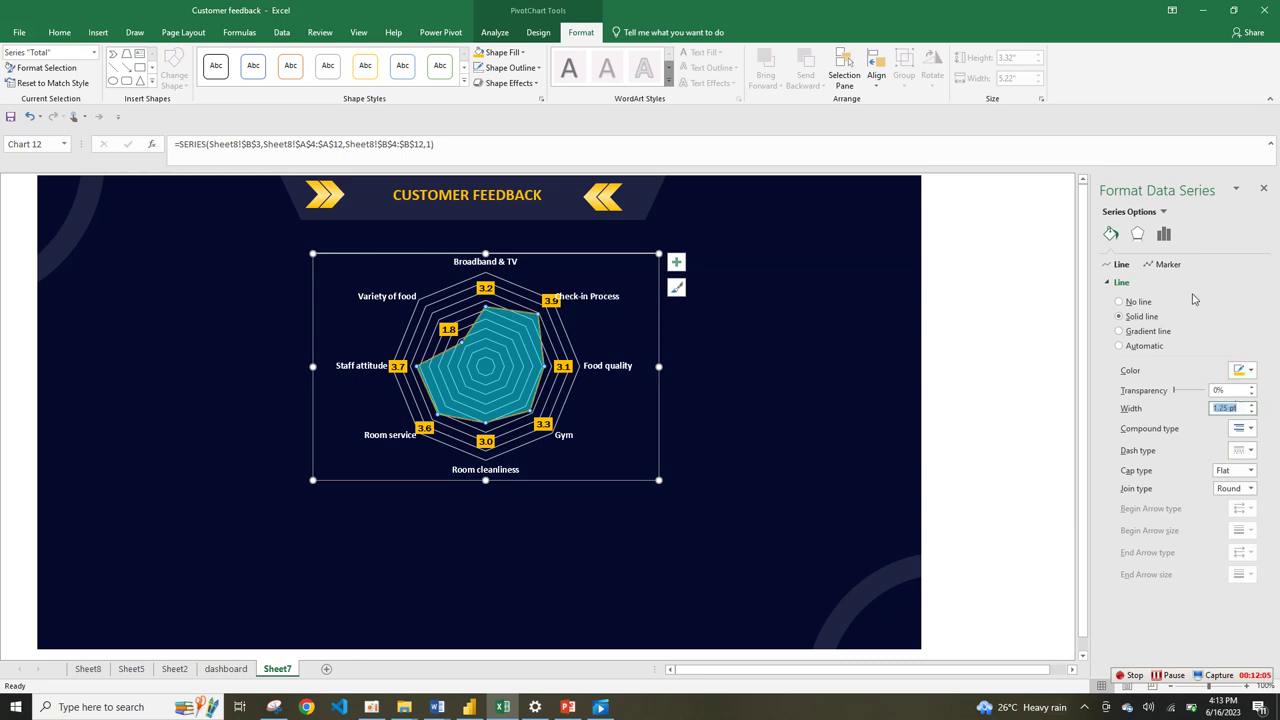
# - Add a blue 8 pt glow with 60% transparency to the radar series
pyautogui.click(1134, 236)
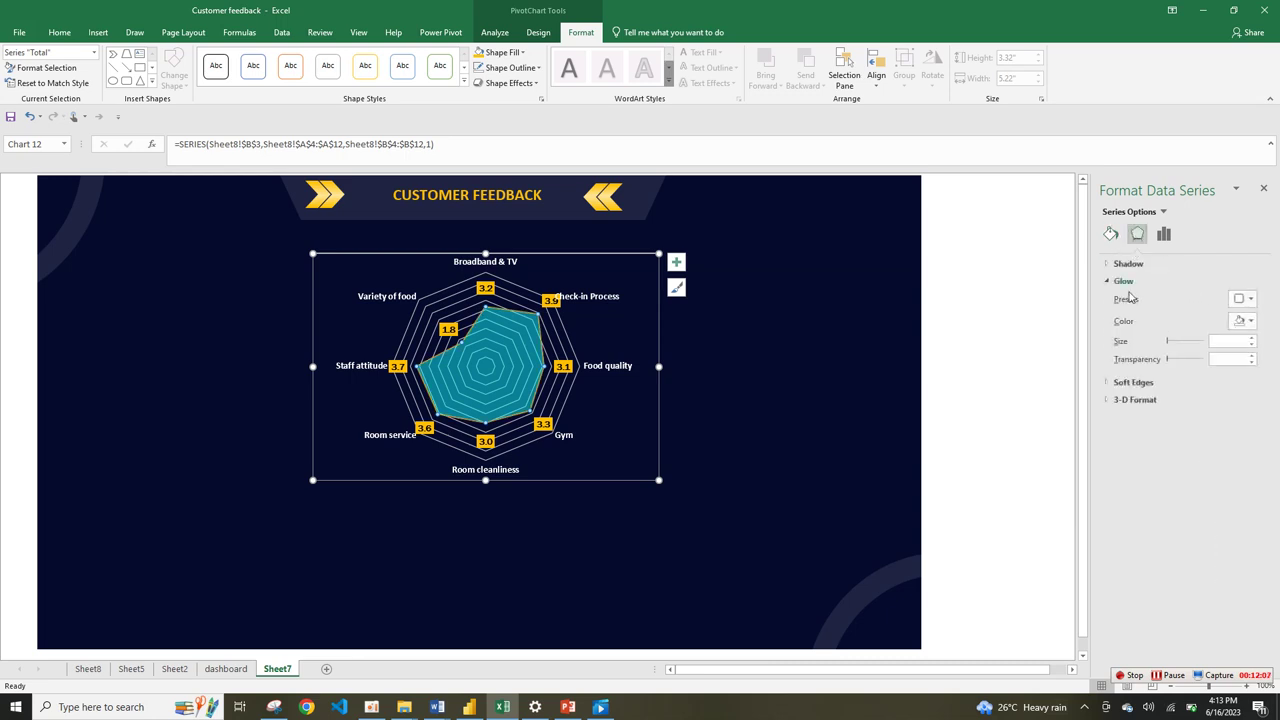
pyautogui.click(1248, 301)
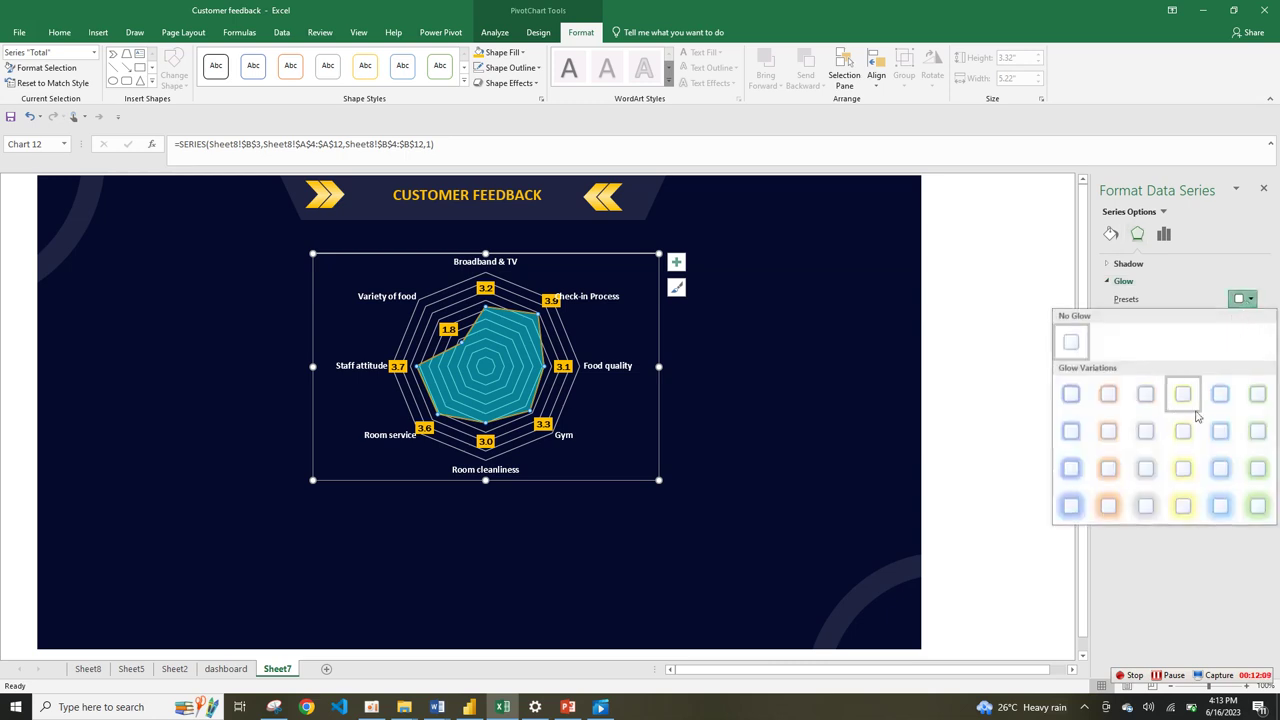
pyautogui.click(1222, 430)
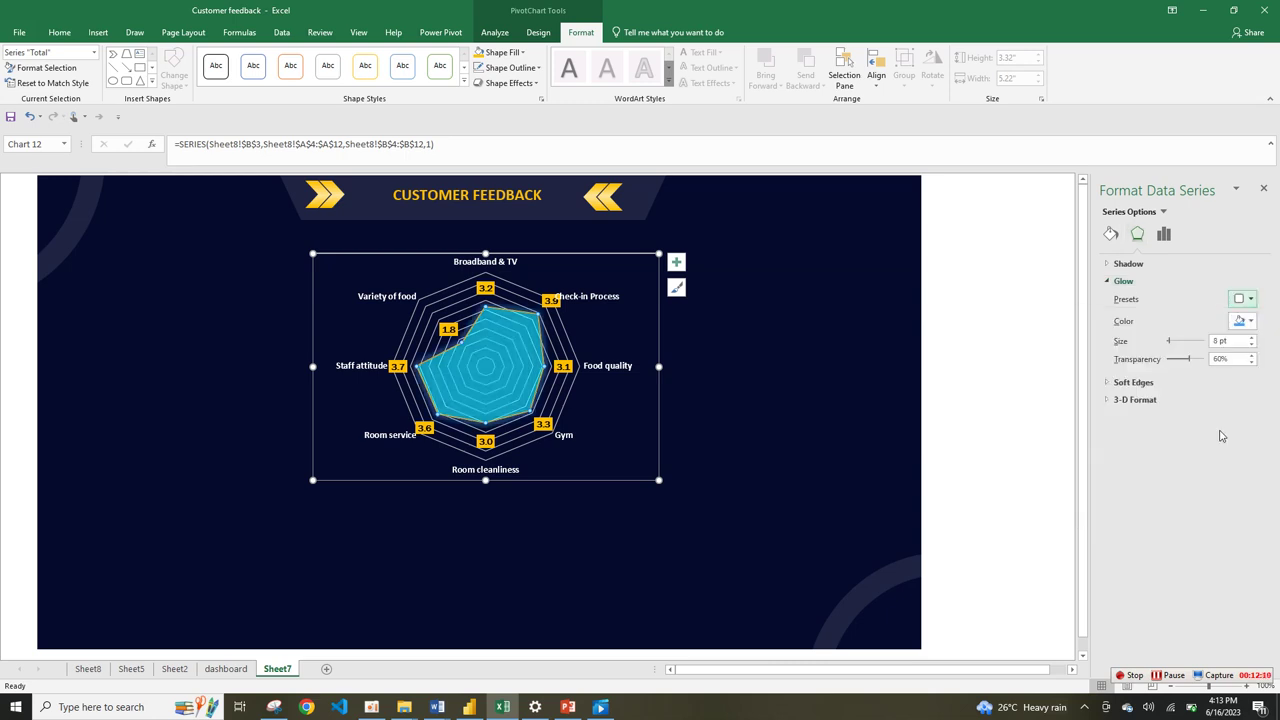
pyautogui.click(759, 330)
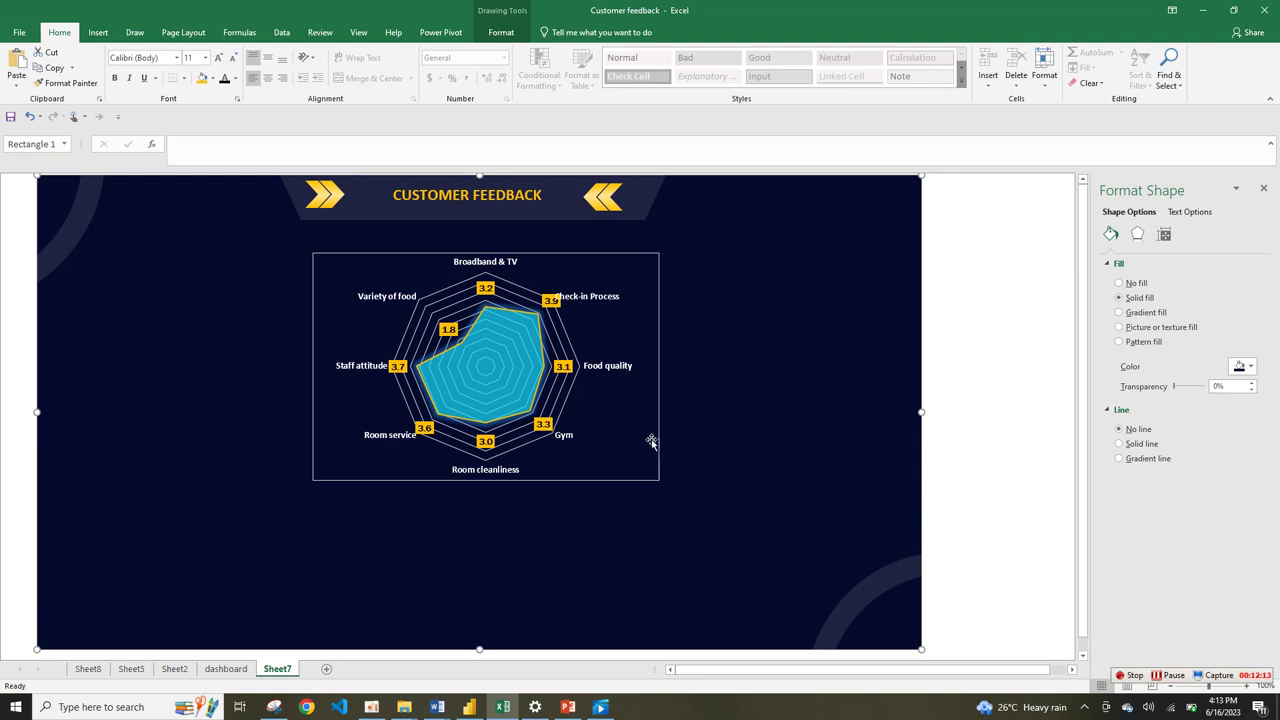
# - Move the 3.9 data label clear of the Check-in Process category label
pyautogui.click(550, 300)
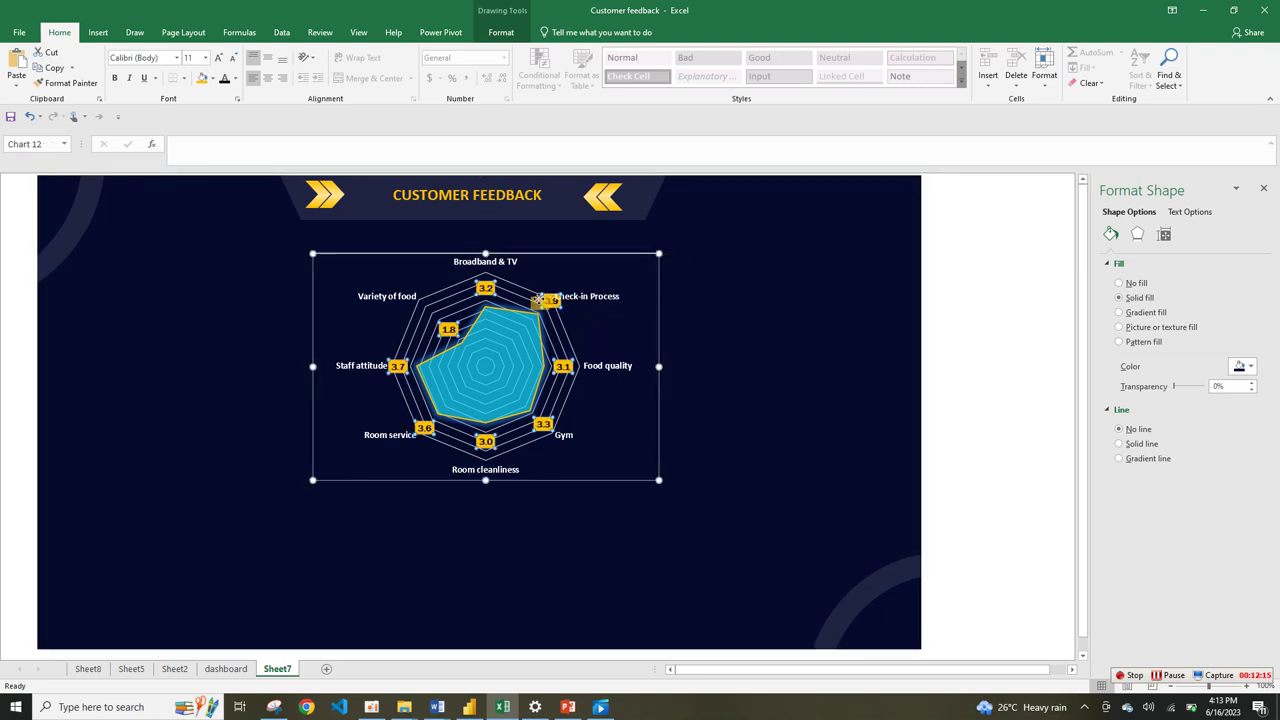
pyautogui.click(541, 297)
pyautogui.click(609, 343)
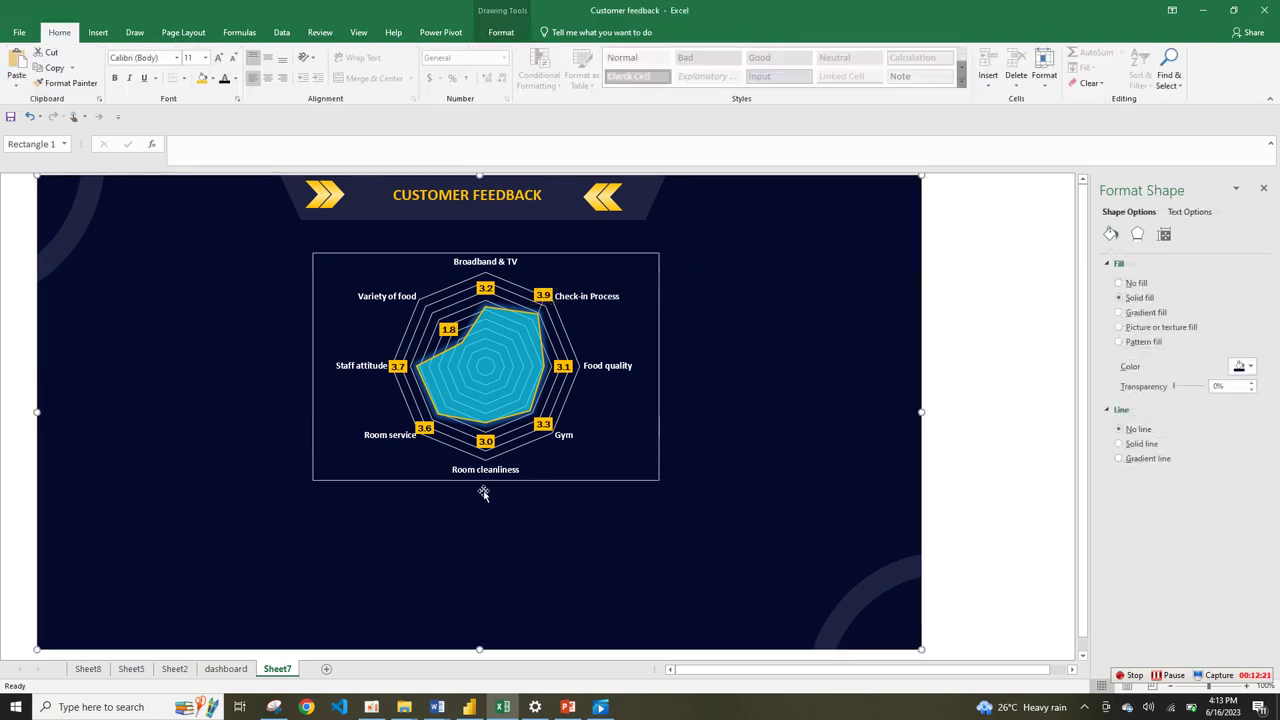
# - Give the radar chart area a three-stop gradient line border with a gold middle stop at position 54%
pyautogui.click(658, 398)
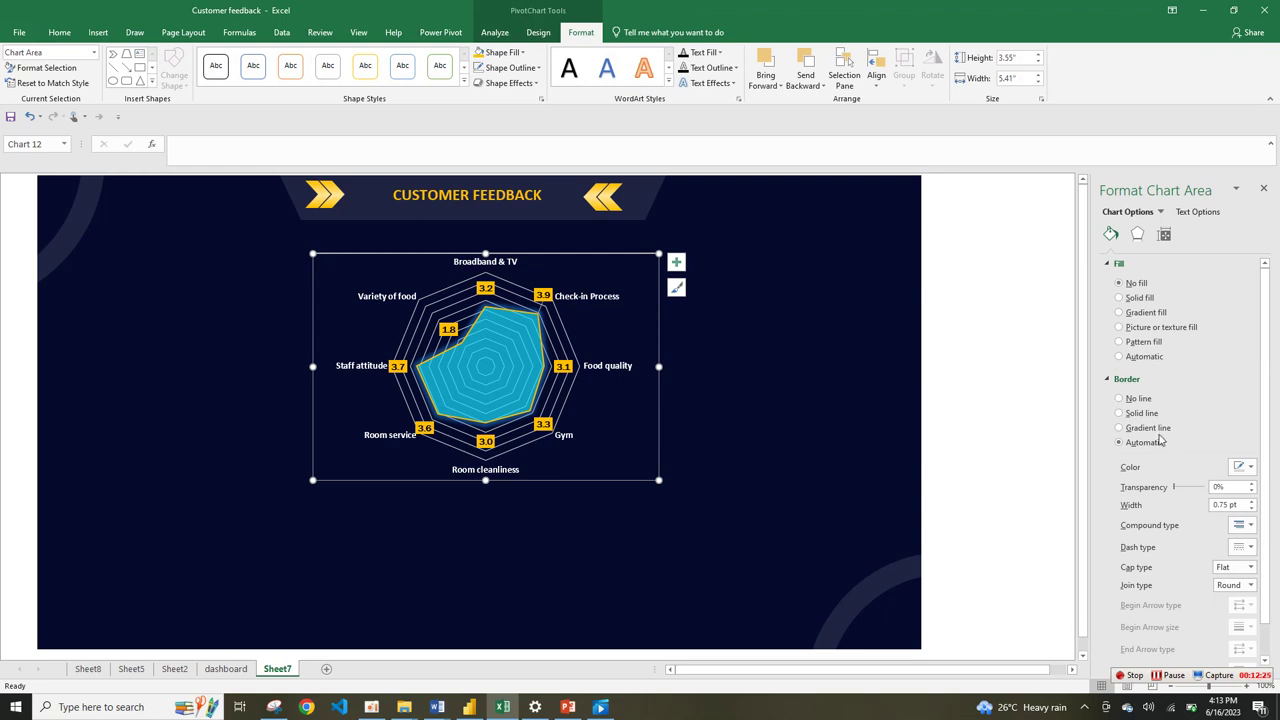
pyautogui.click(1159, 432)
pyautogui.click(1191, 561)
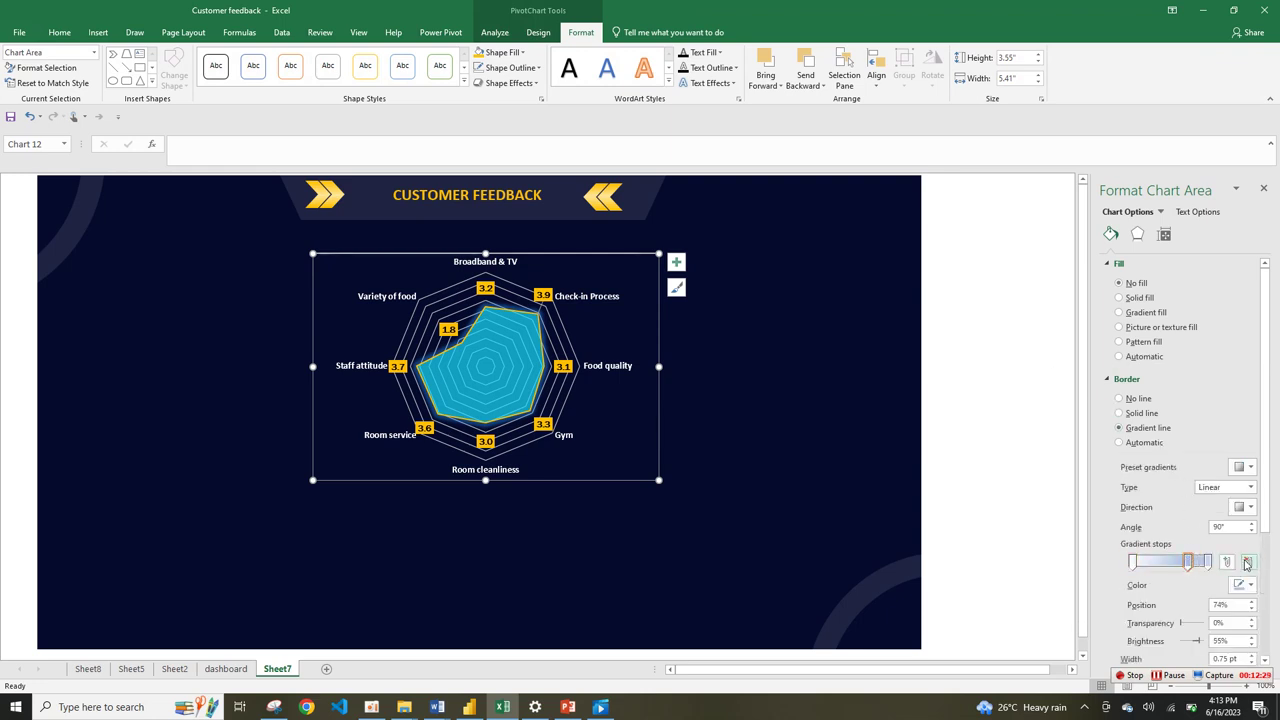
pyautogui.moveTo(1194, 566); pyautogui.dragTo(1176, 570)
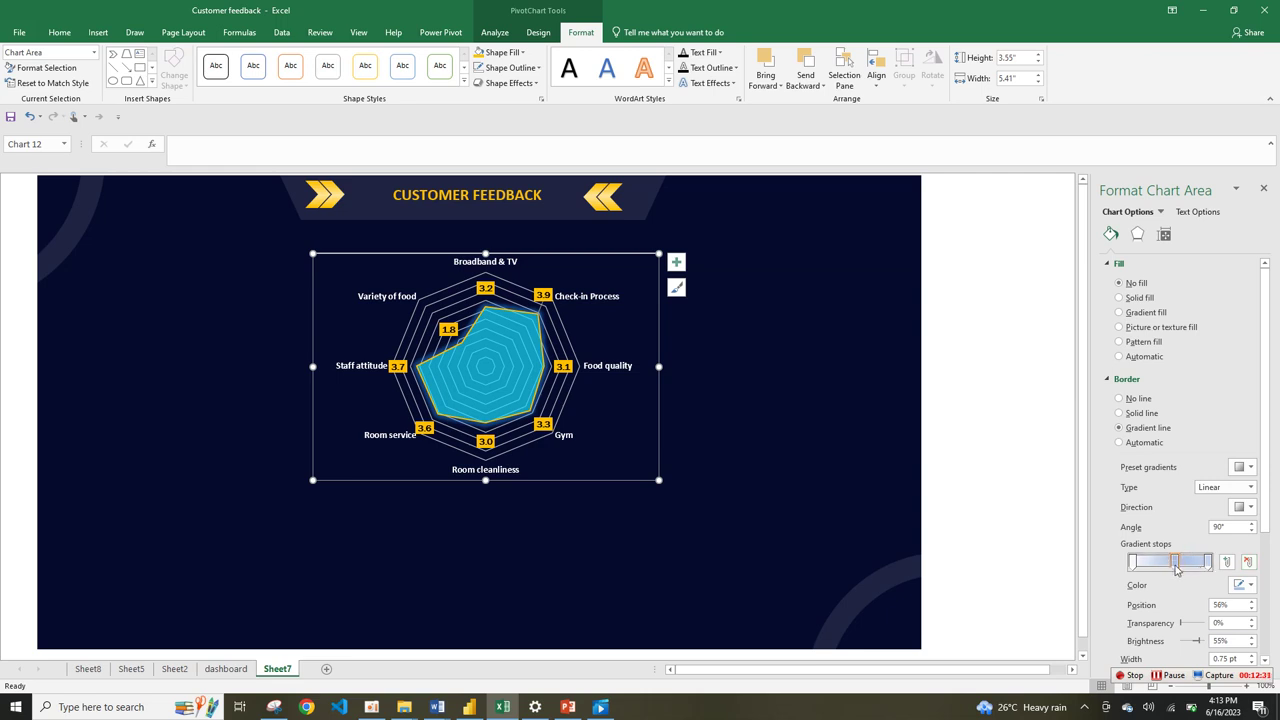
pyautogui.click(1238, 586)
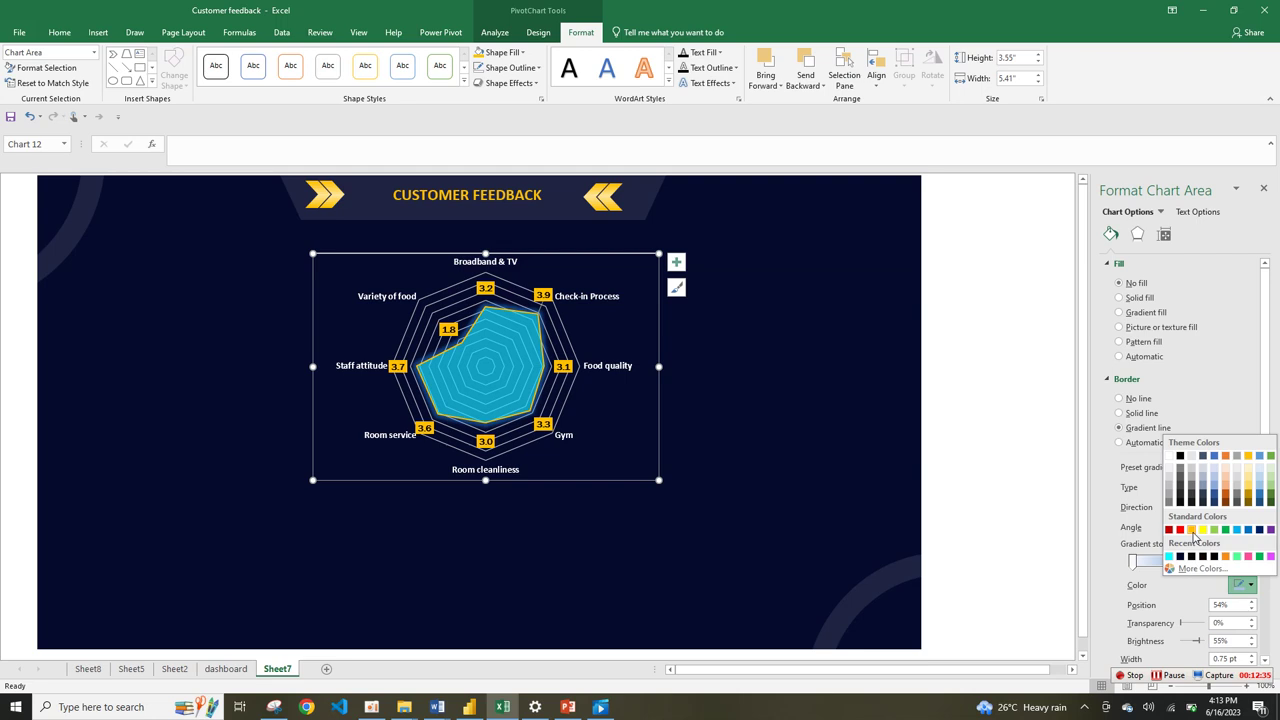
pyautogui.click(1191, 530)
# - Color the first and last gradient stops of the chart area's border gold
pyautogui.click(1134, 563)
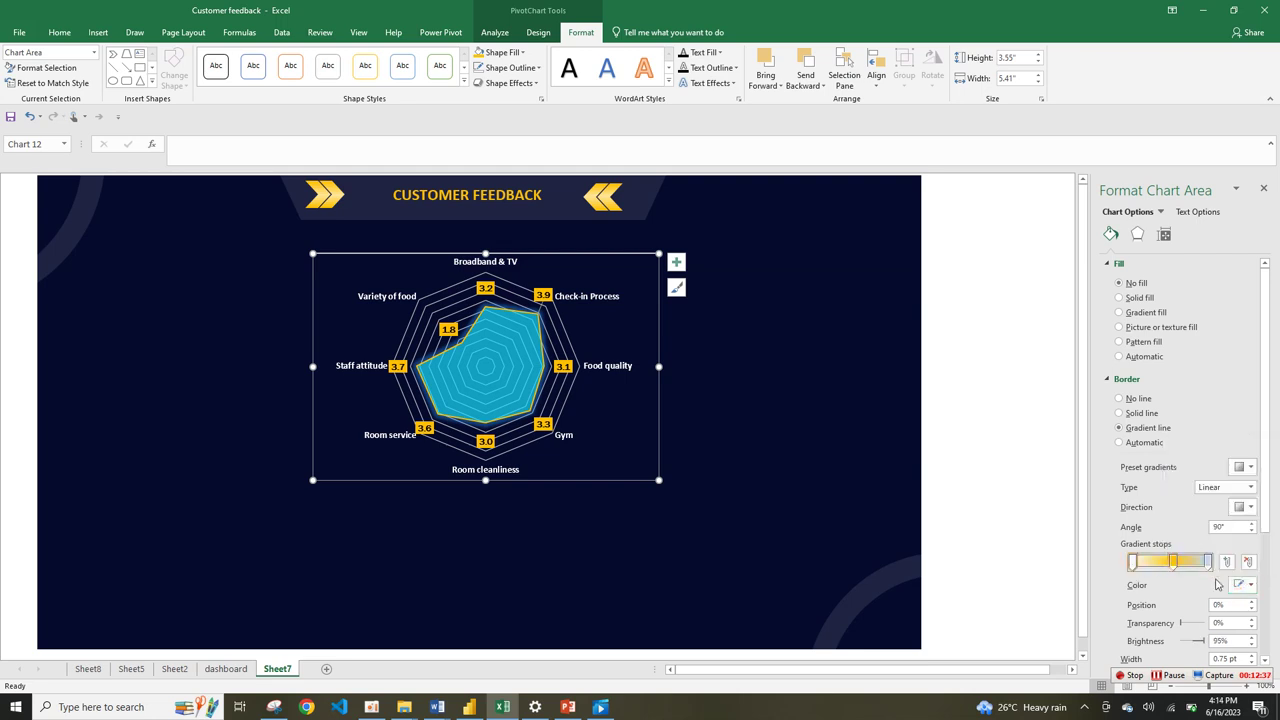
pyautogui.click(1250, 585)
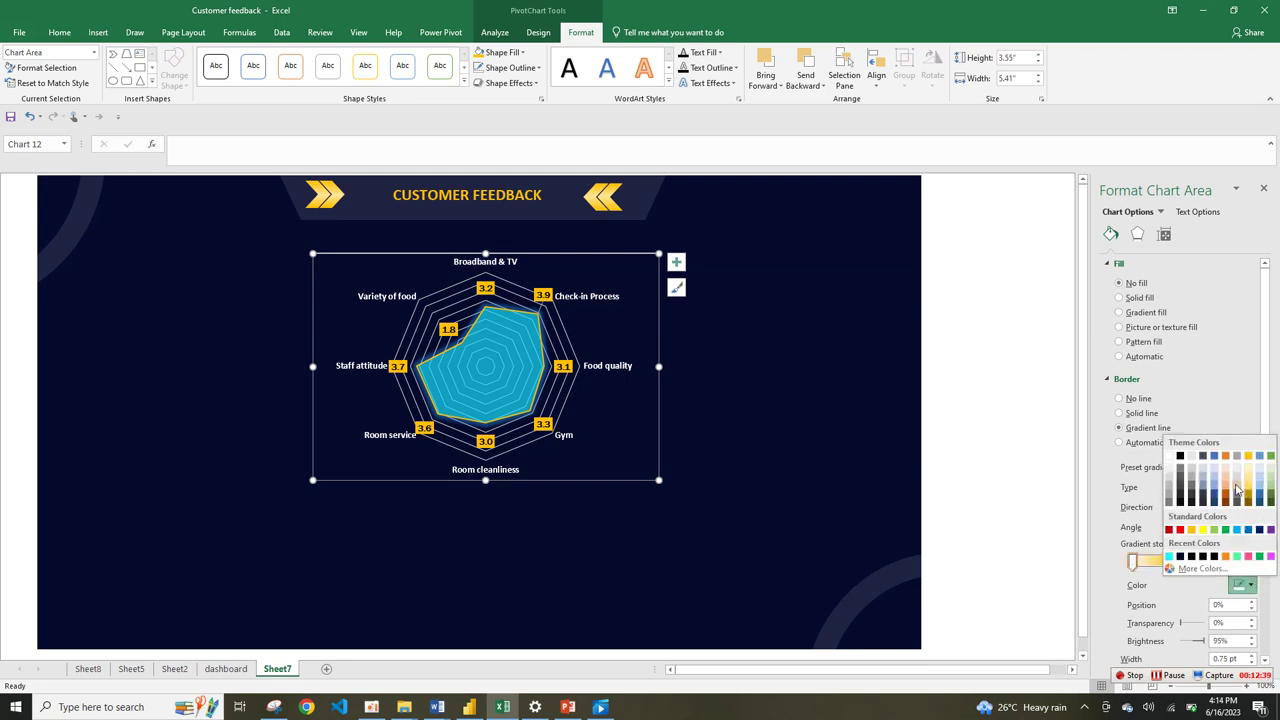
pyautogui.click(1191, 530)
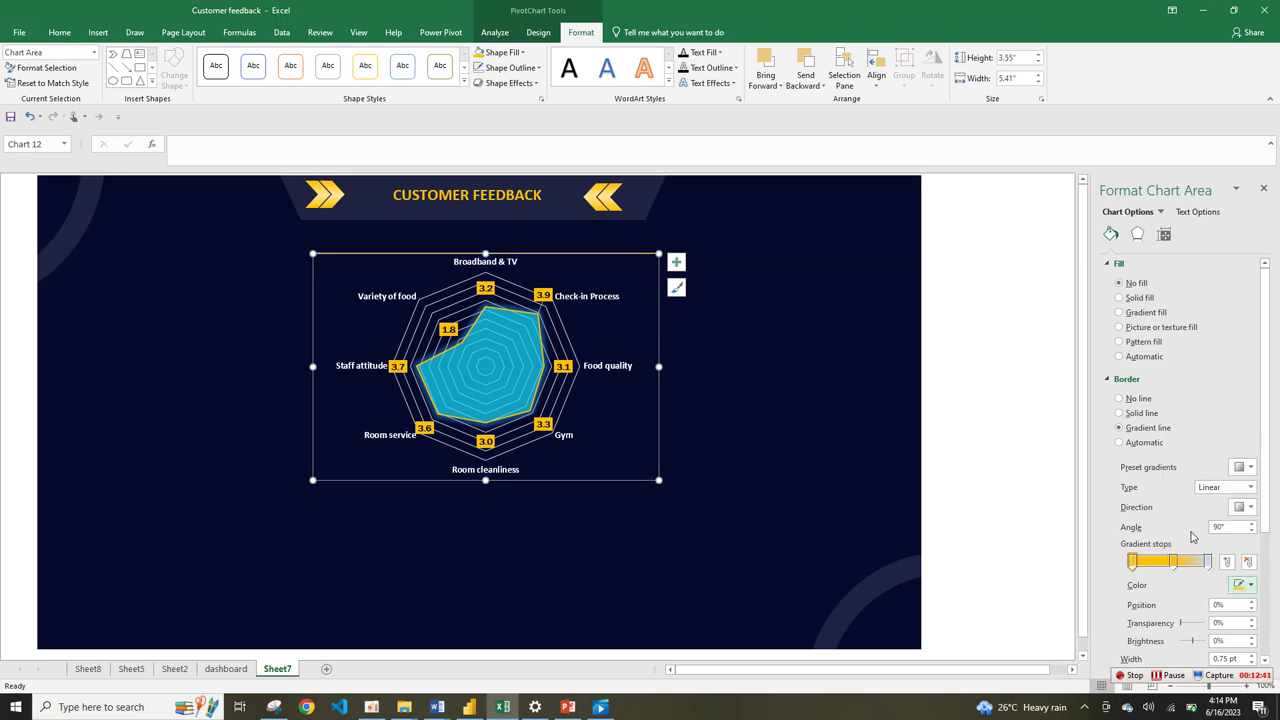
pyautogui.click(1206, 563)
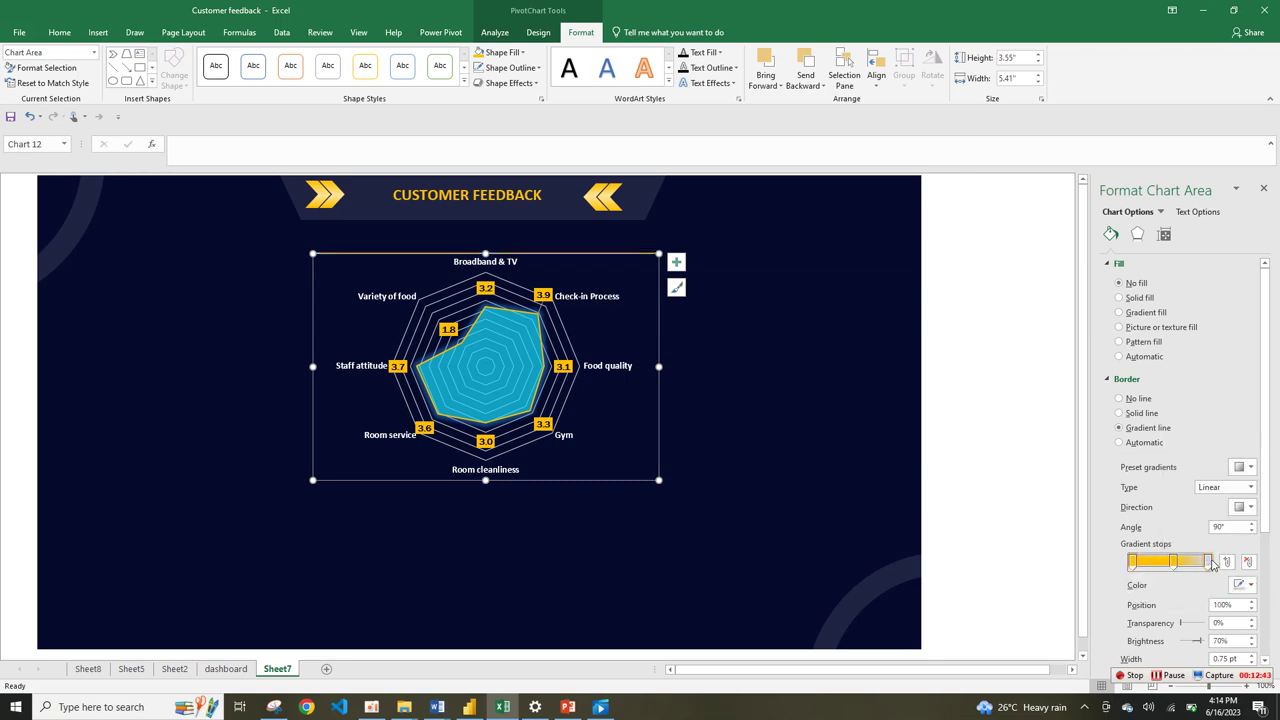
pyautogui.click(1245, 585)
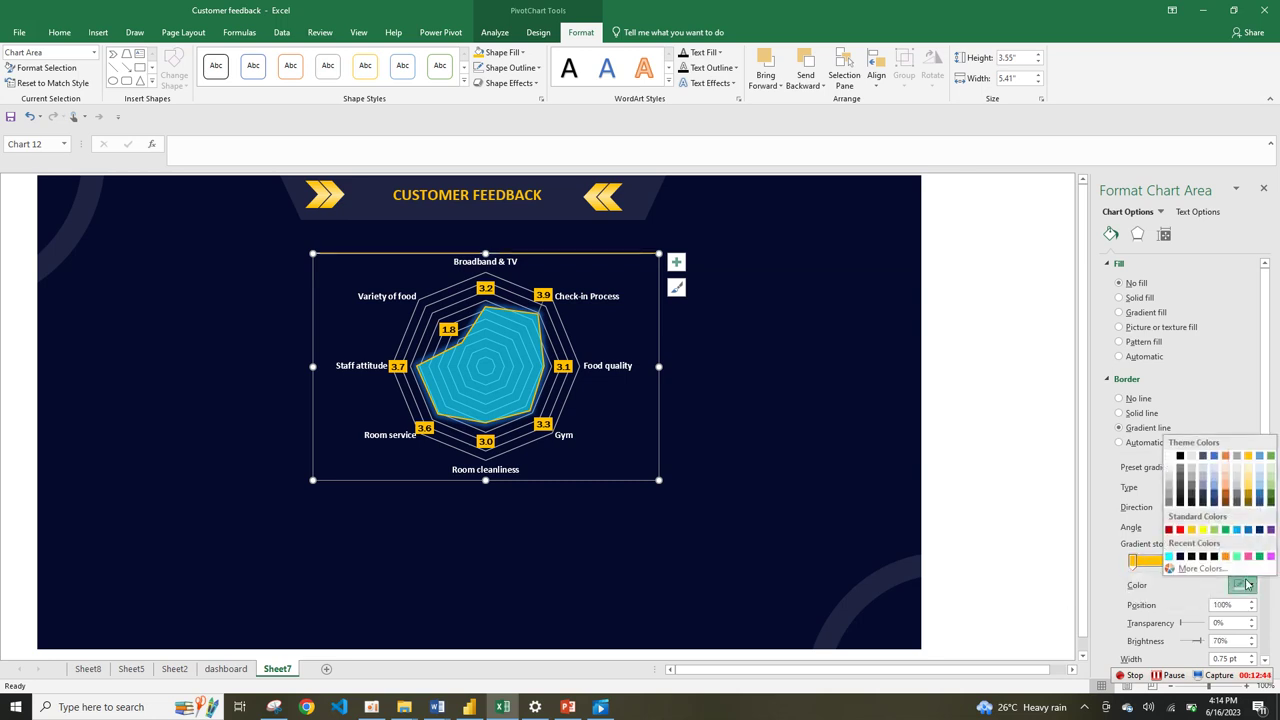
pyautogui.click(1203, 530)
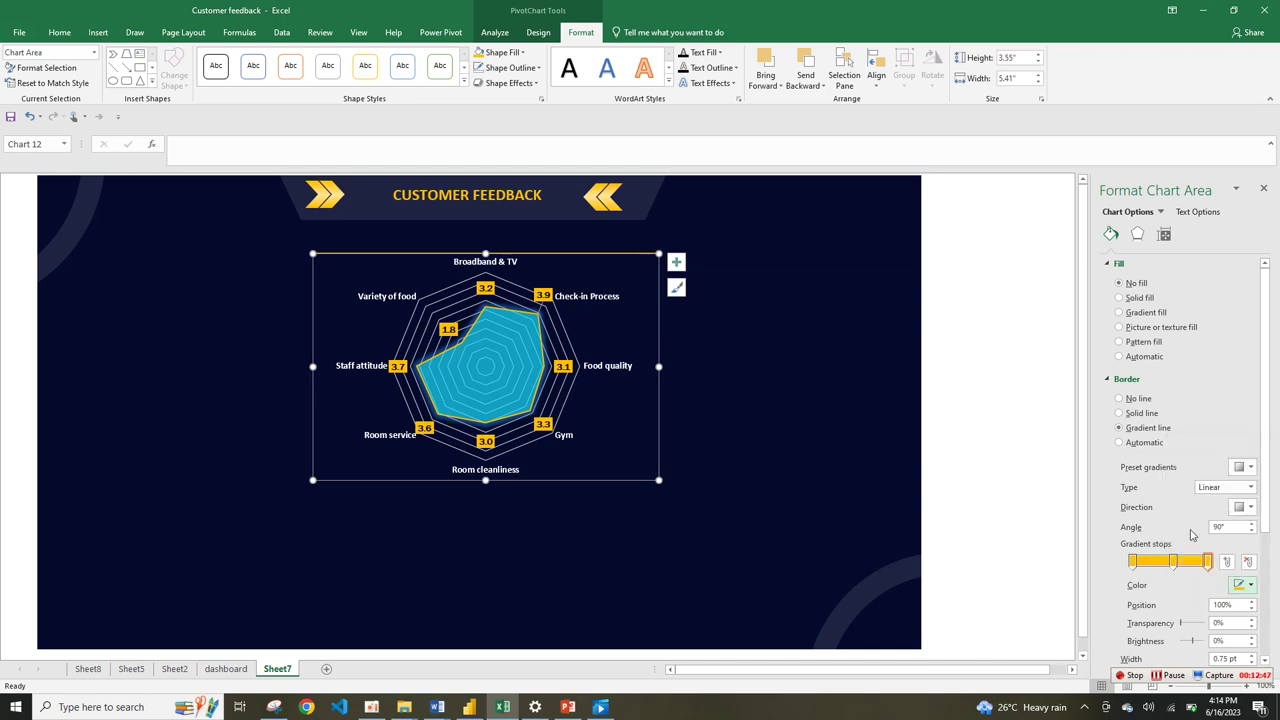
pyautogui.click(637, 503)
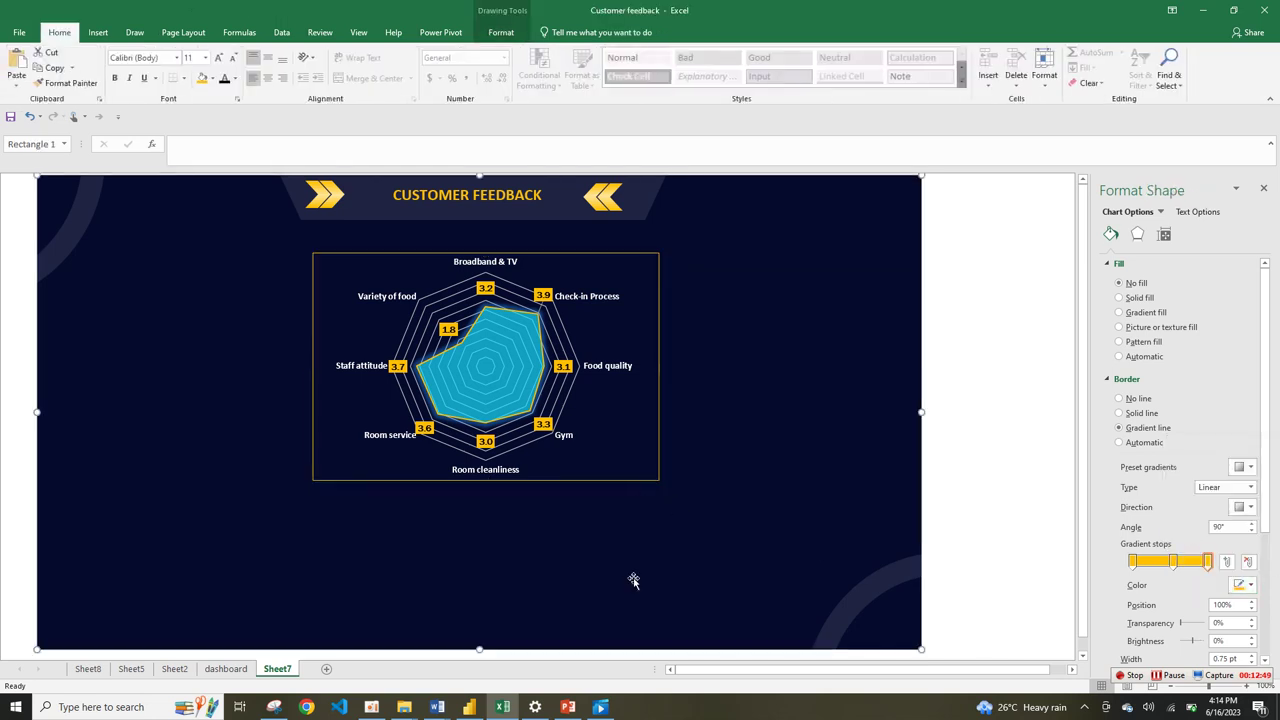
# - Change the border's middle gradient stop to black and shift the radar chart to center it beneath the header
pyautogui.click(654, 481)
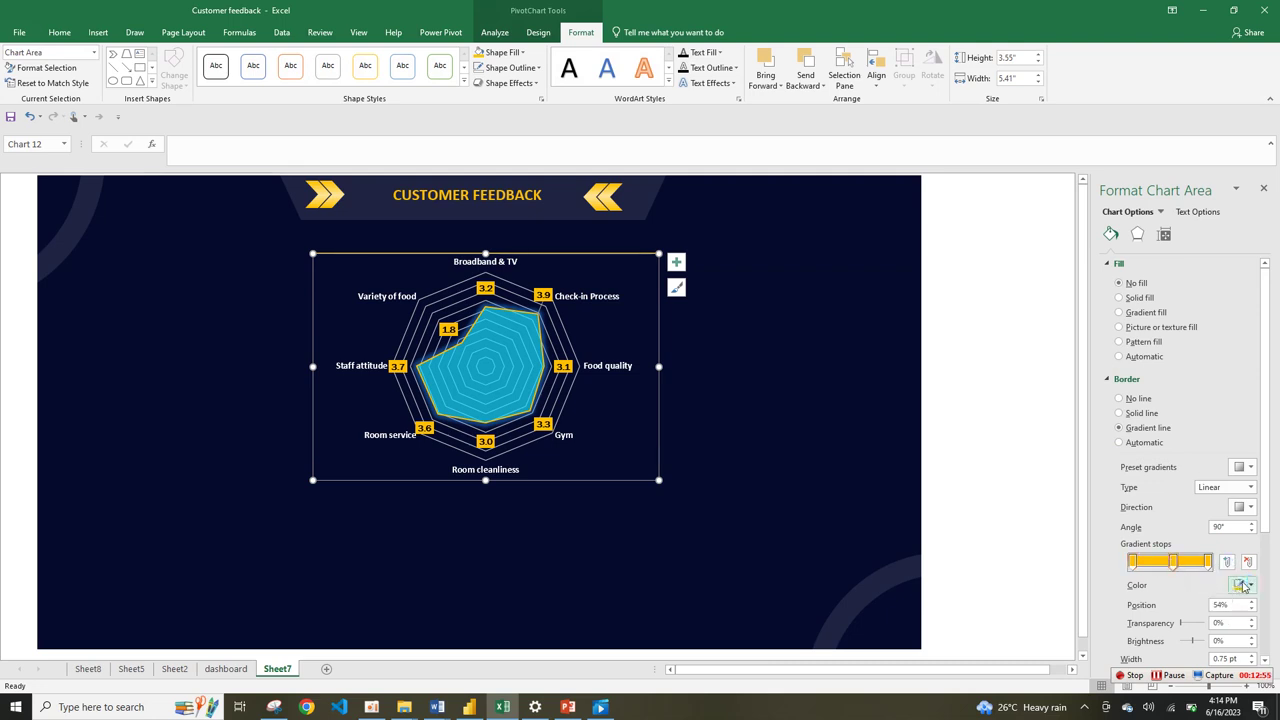
pyautogui.click(1246, 585)
pyautogui.click(1191, 557)
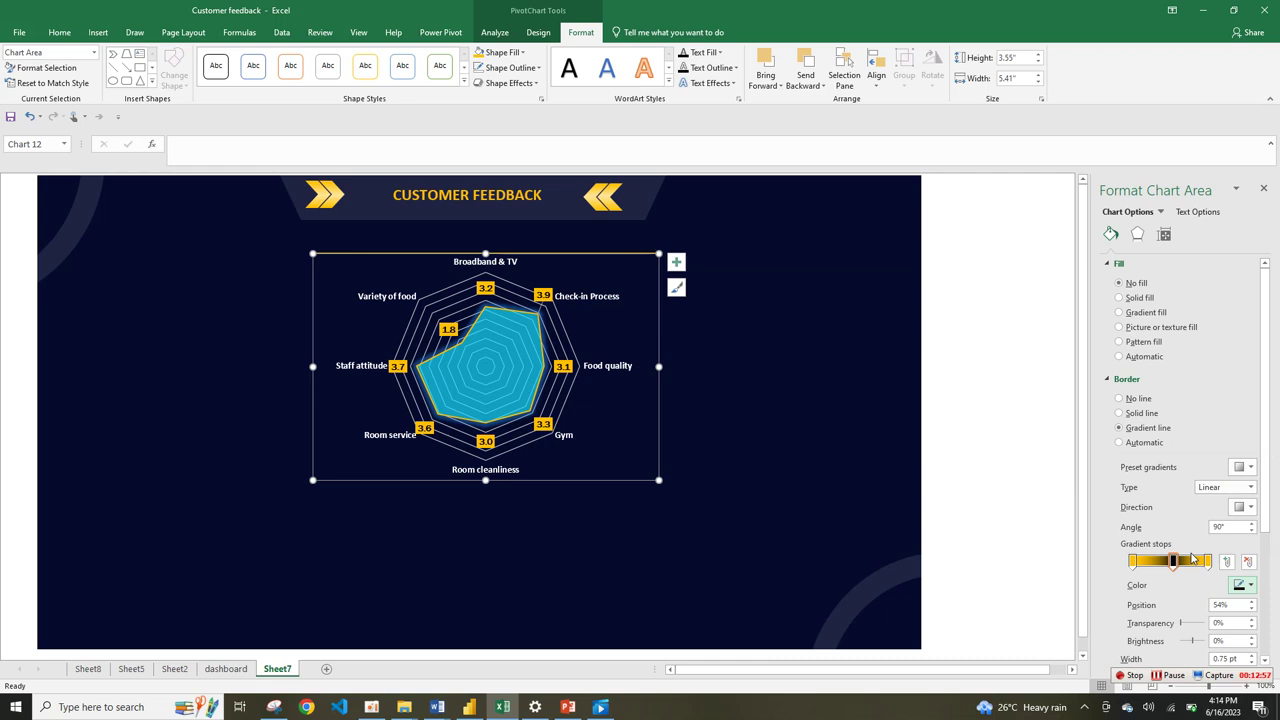
pyautogui.click(863, 510)
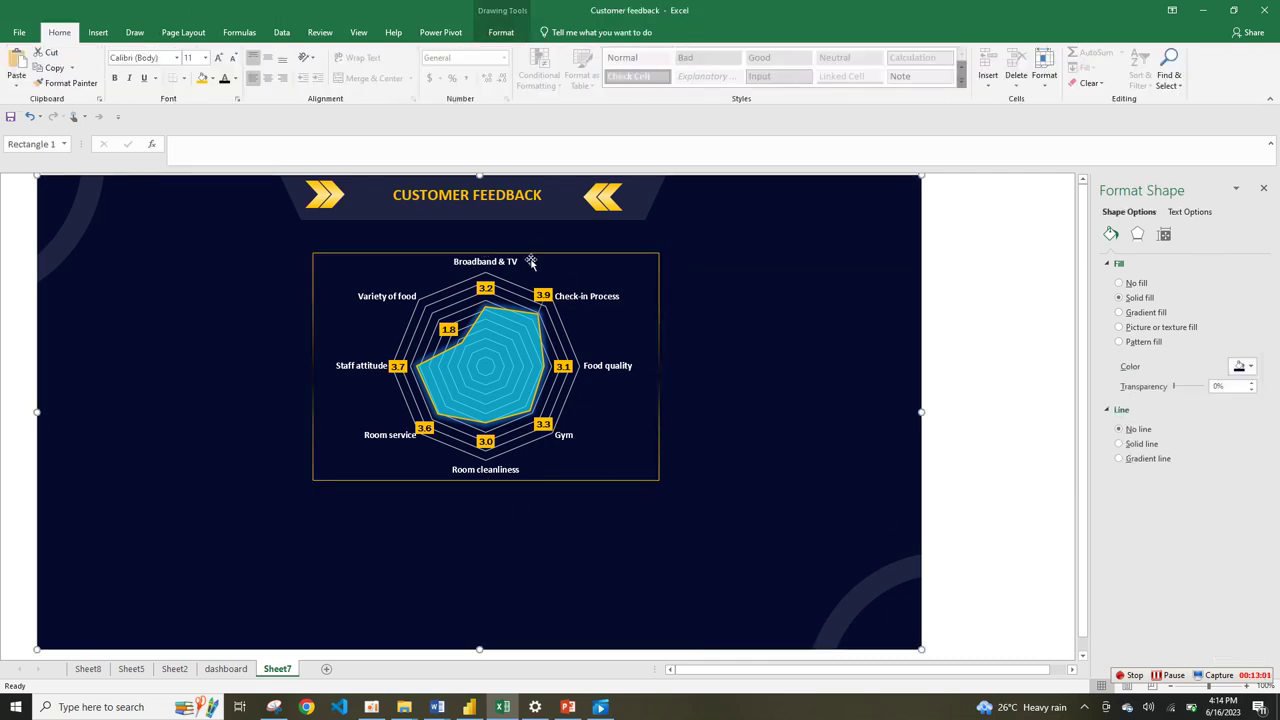
pyautogui.click(658, 268)
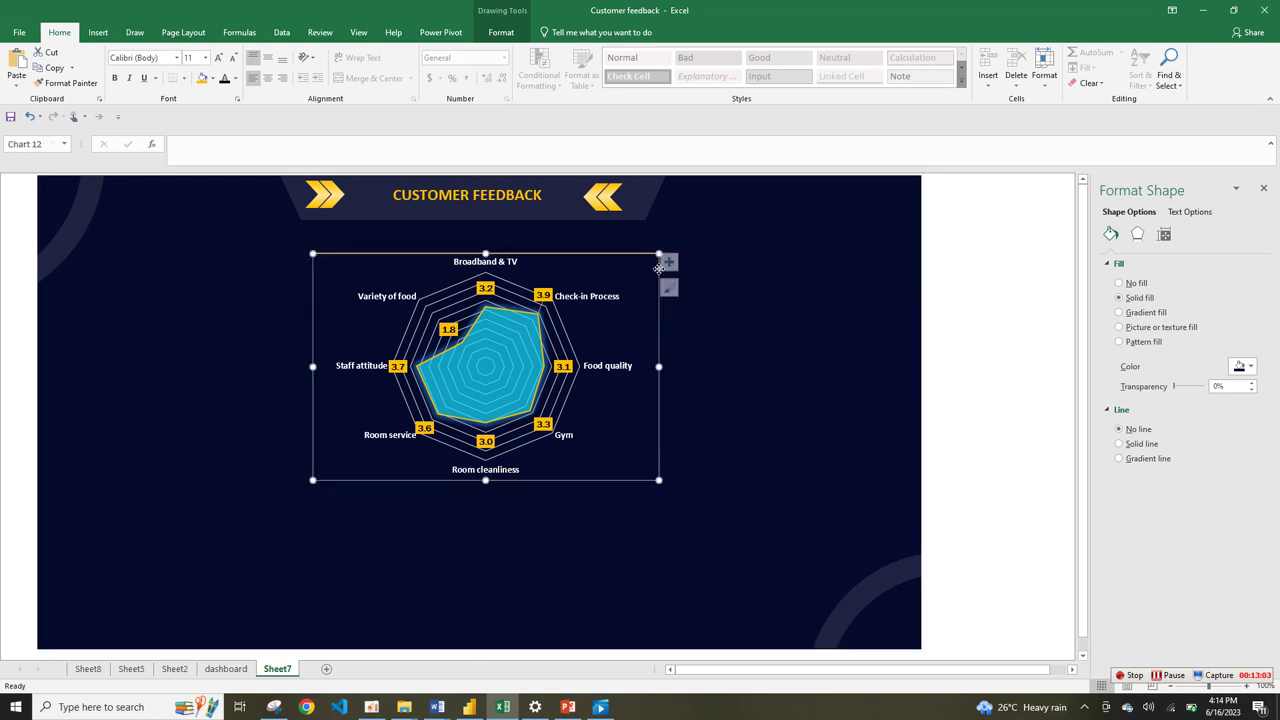
pyautogui.moveTo(658, 268); pyautogui.dragTo(640, 266)
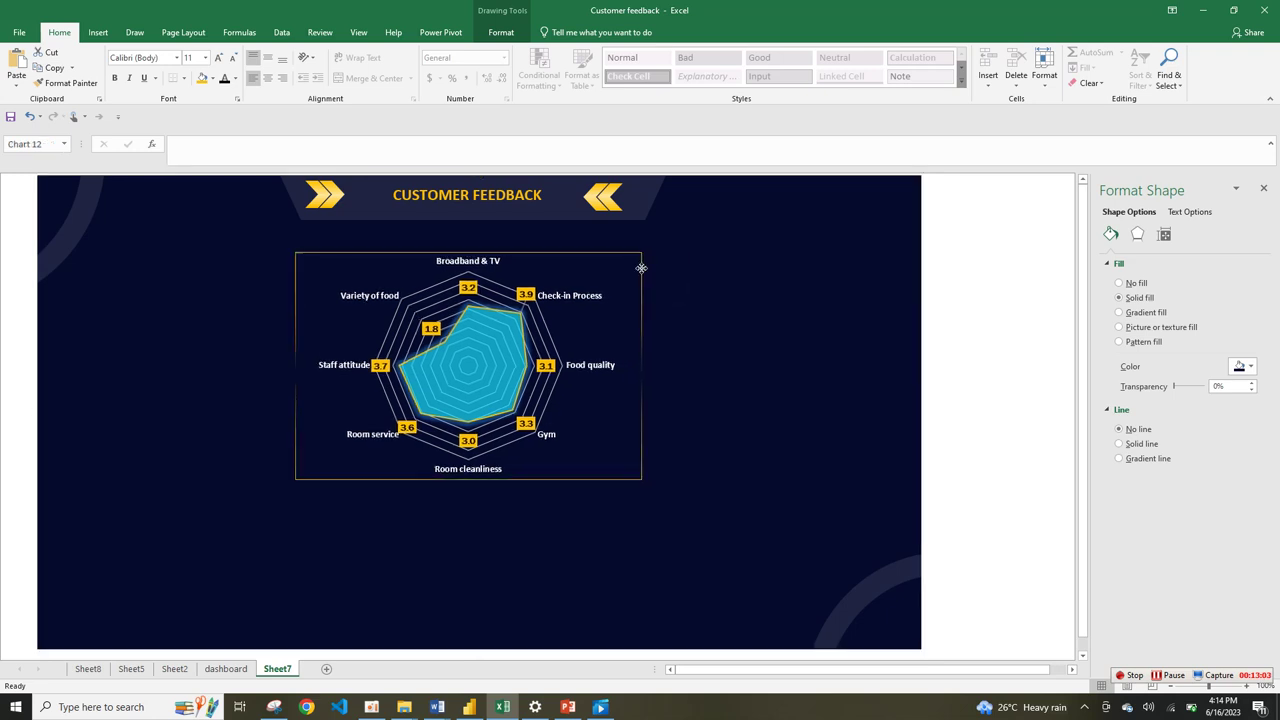
# - Duplicate the CUSTOMER FEEDBACK text box, place the copy above the radar chart and change its text to GENERAL RATING
pyautogui.click(421, 208)
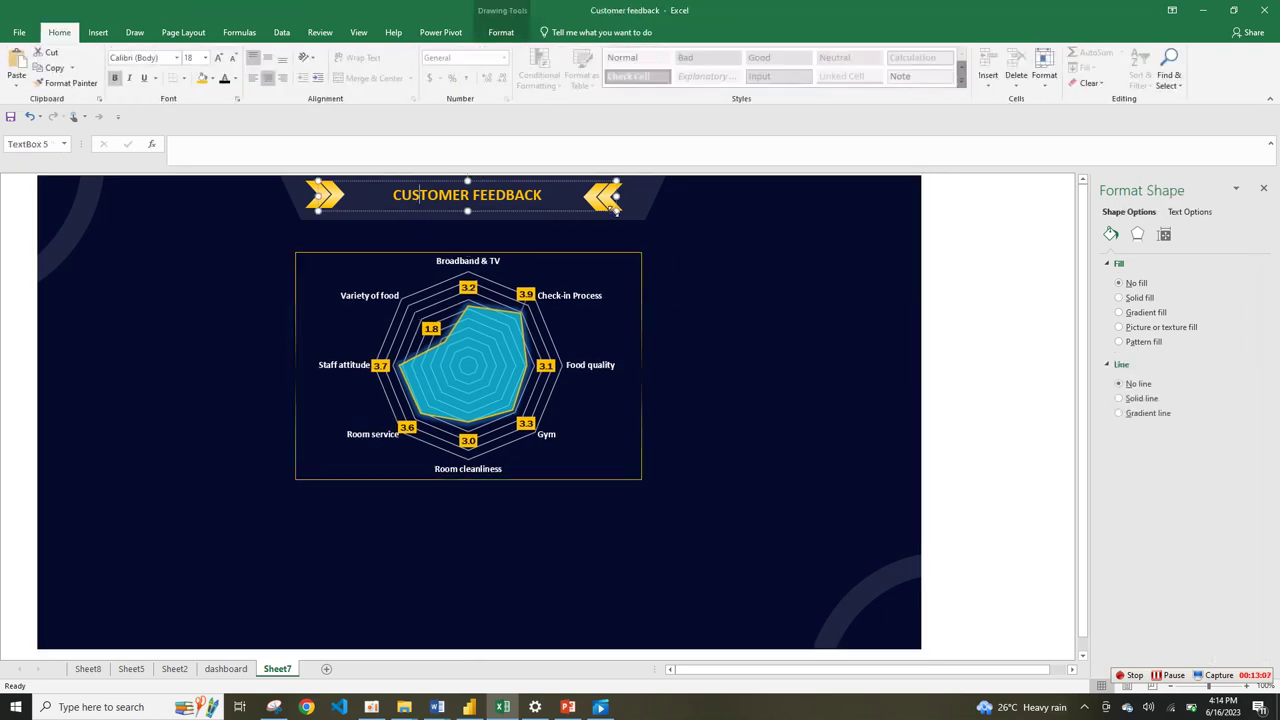
pyautogui.hotkey('ctrl', 'd')
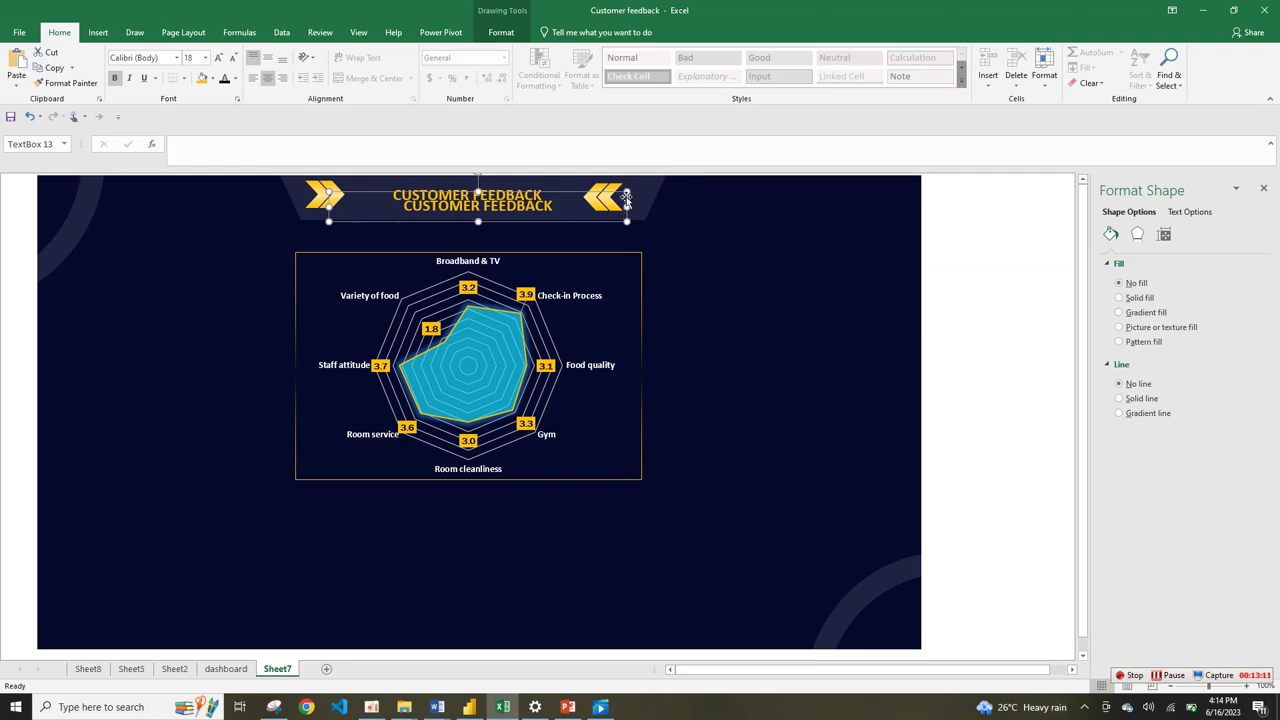
pyautogui.moveTo(626, 196); pyautogui.dragTo(628, 238)
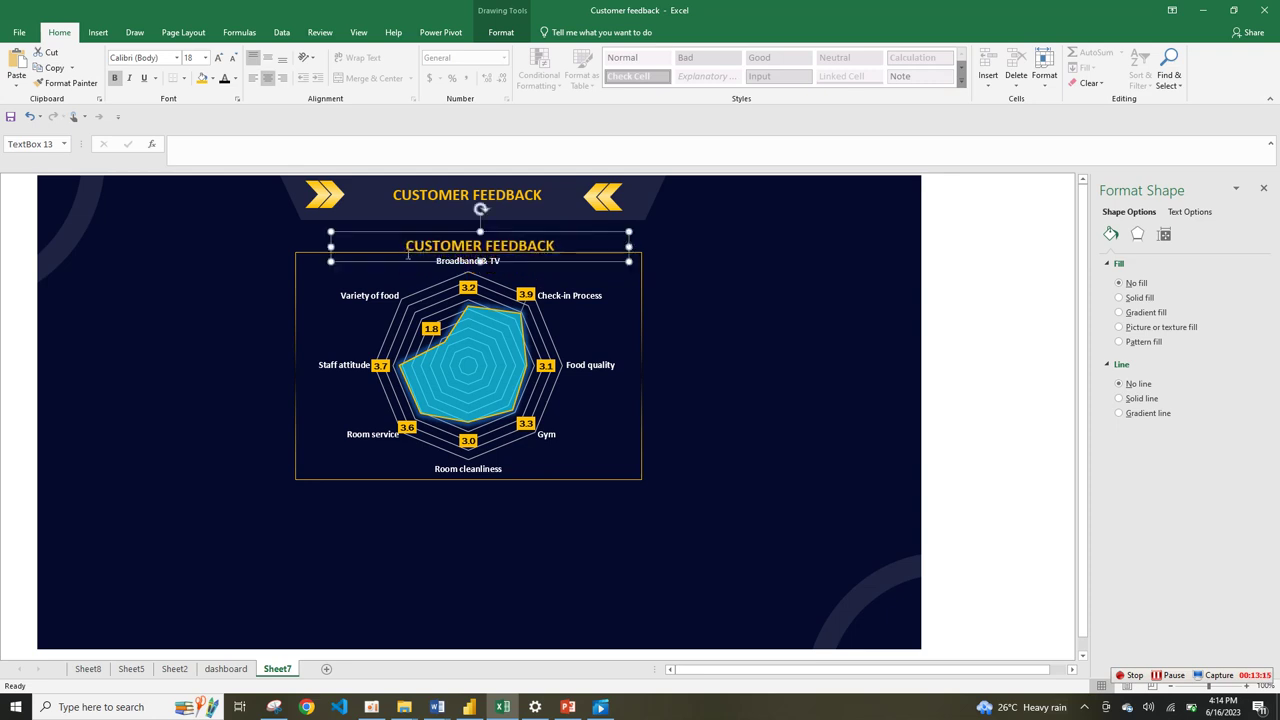
pyautogui.moveTo(408, 246); pyautogui.dragTo(578, 252)
pyautogui.write('GE')
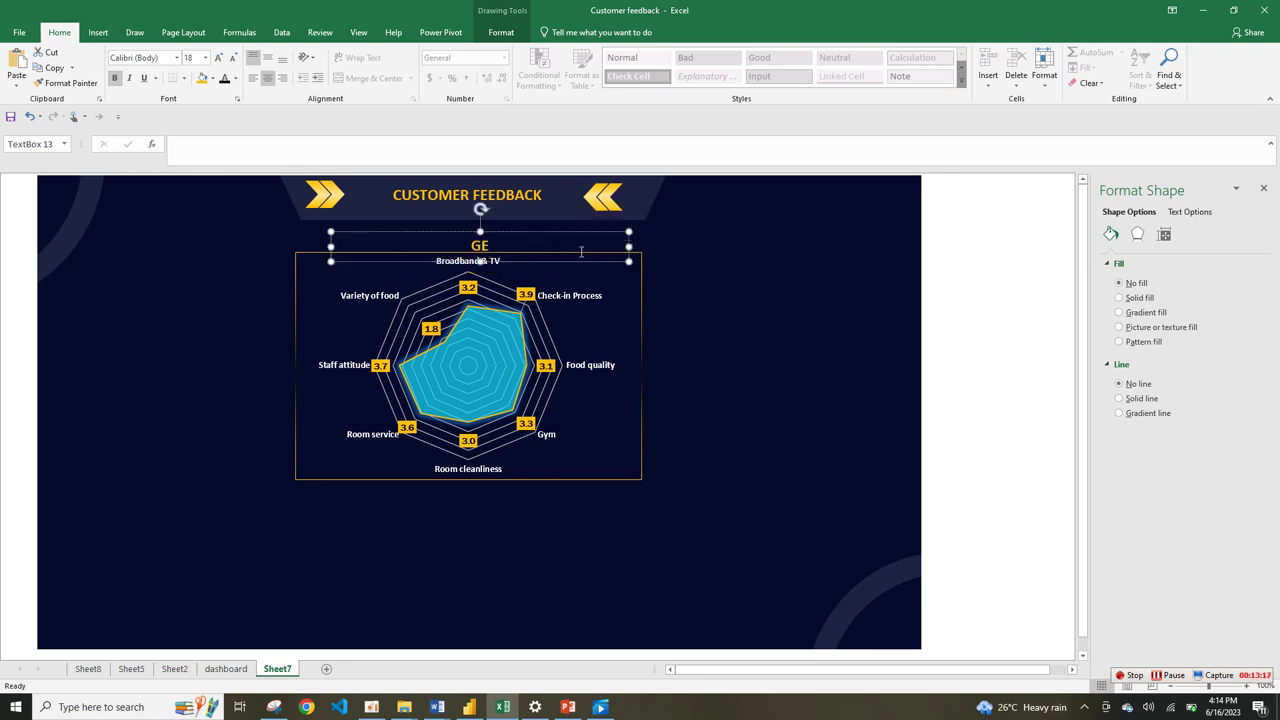
pyautogui.write('NERAL RATING')
pyautogui.click(550, 240)
pyautogui.click(516, 258)
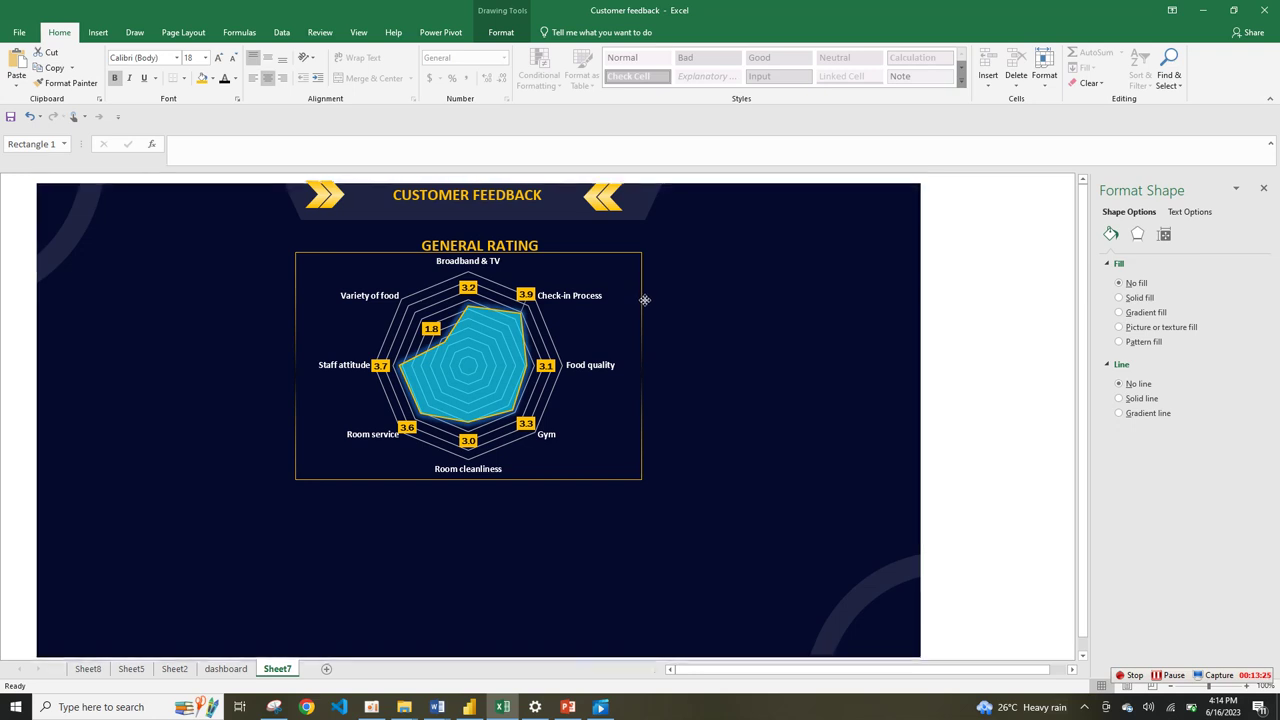
# - Lower the radar chart, extend its frame upward around the GENERAL RATING title, and center the title inside it
pyautogui.click(644, 289)
pyautogui.moveTo(638, 291); pyautogui.dragTo(640, 311)
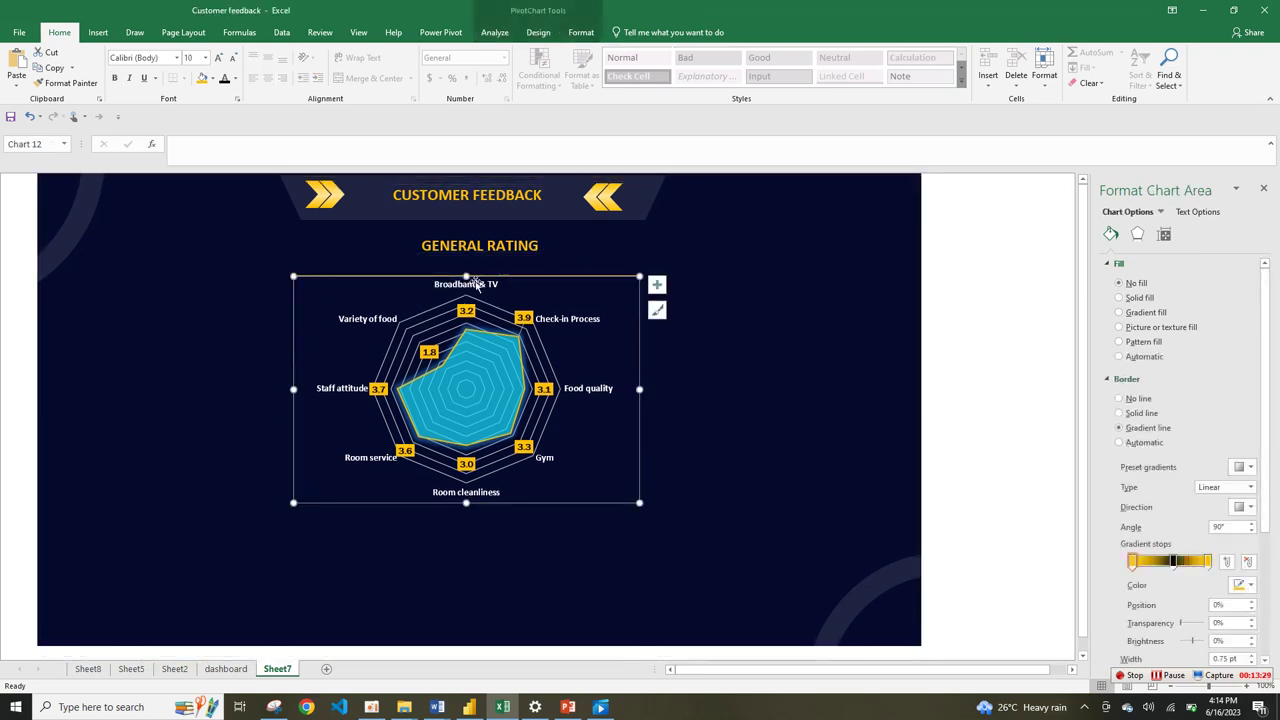
pyautogui.moveTo(466, 274); pyautogui.dragTo(476, 242)
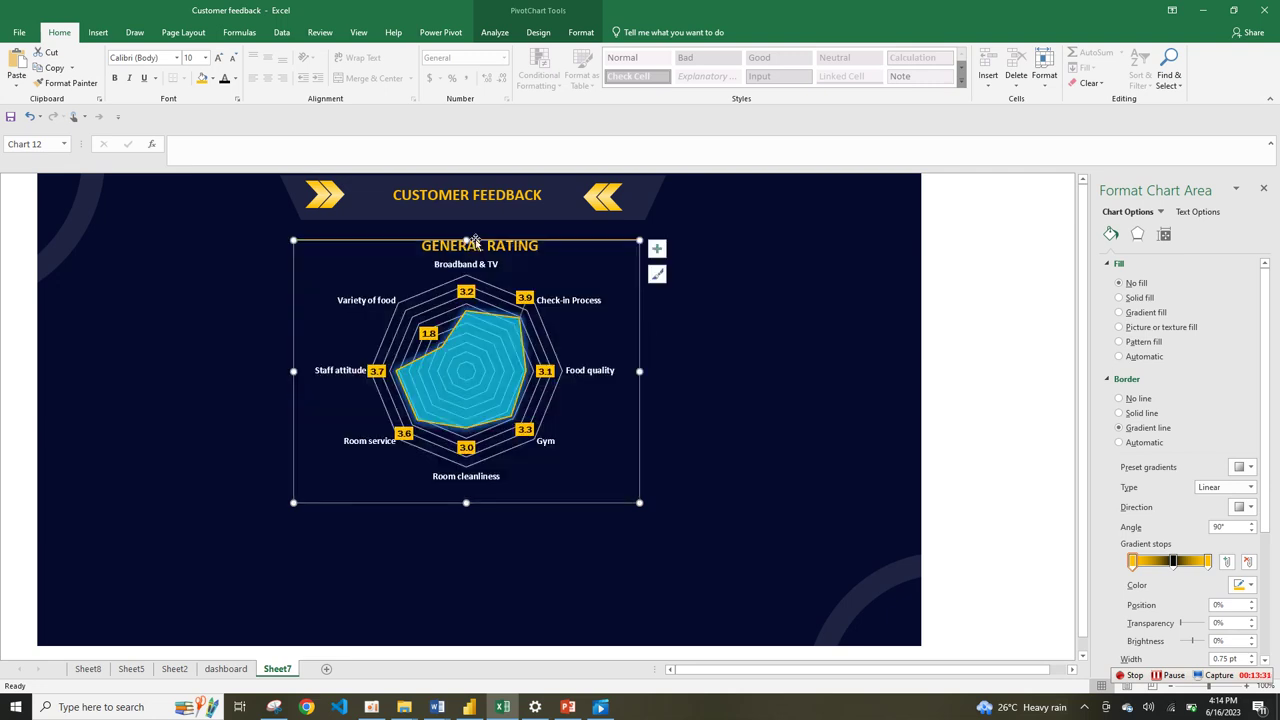
pyautogui.click(534, 249)
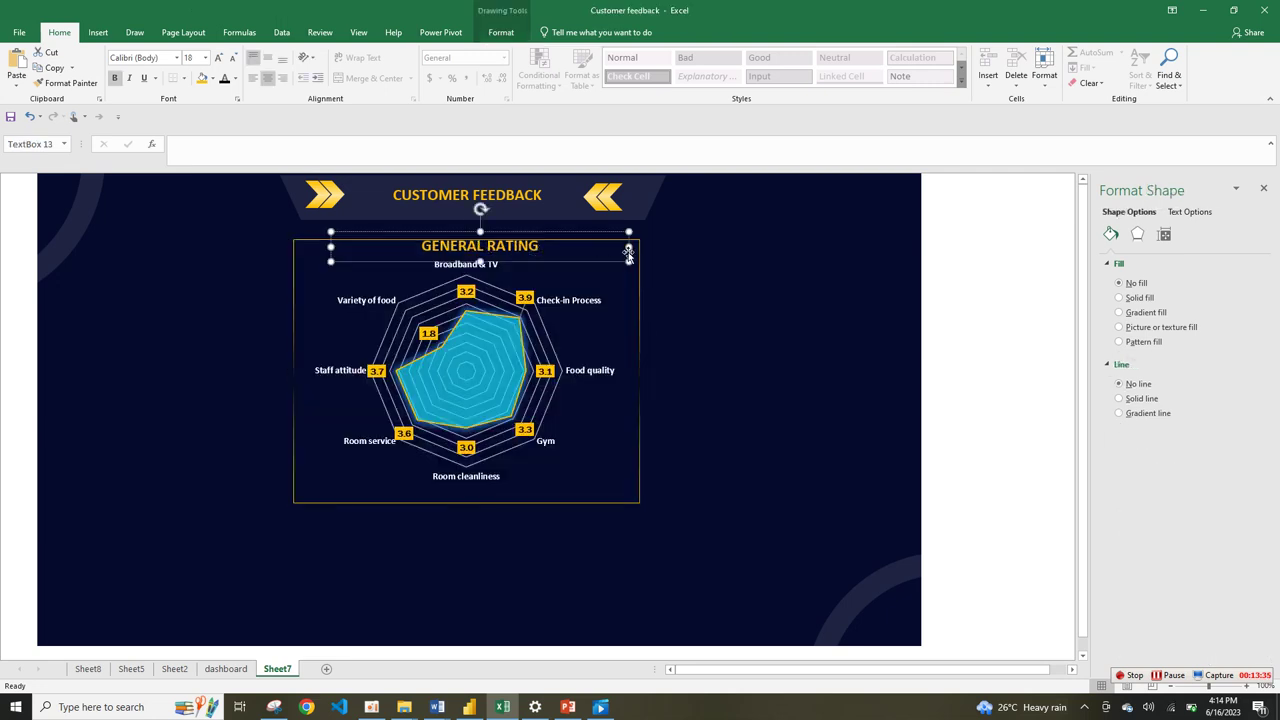
pyautogui.moveTo(628, 255); pyautogui.dragTo(621, 256)
# - Group the GENERAL RATING title with the radar chart and nudge the group slightly downward beneath the header
pyautogui.keyDown('ctrl'); pyautogui.click(639, 299); pyautogui.keyUp('ctrl')
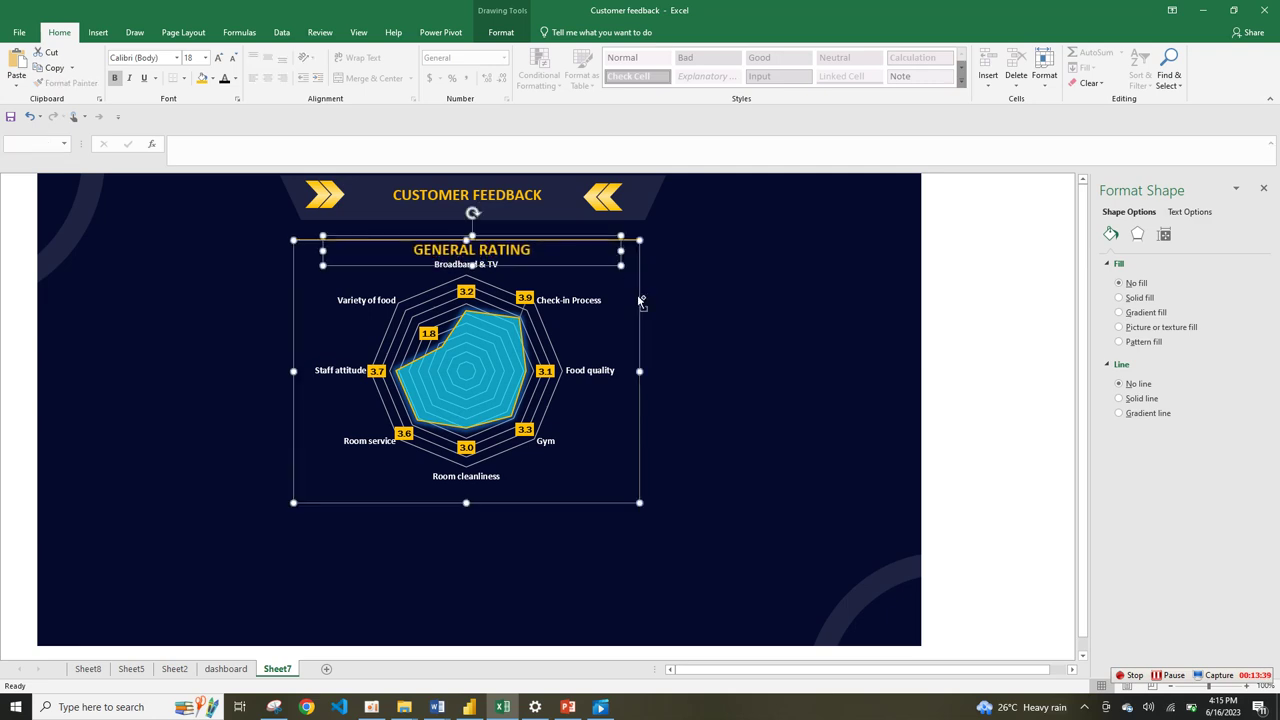
pyautogui.rightClick(634, 500)
pyautogui.moveTo(706, 382)
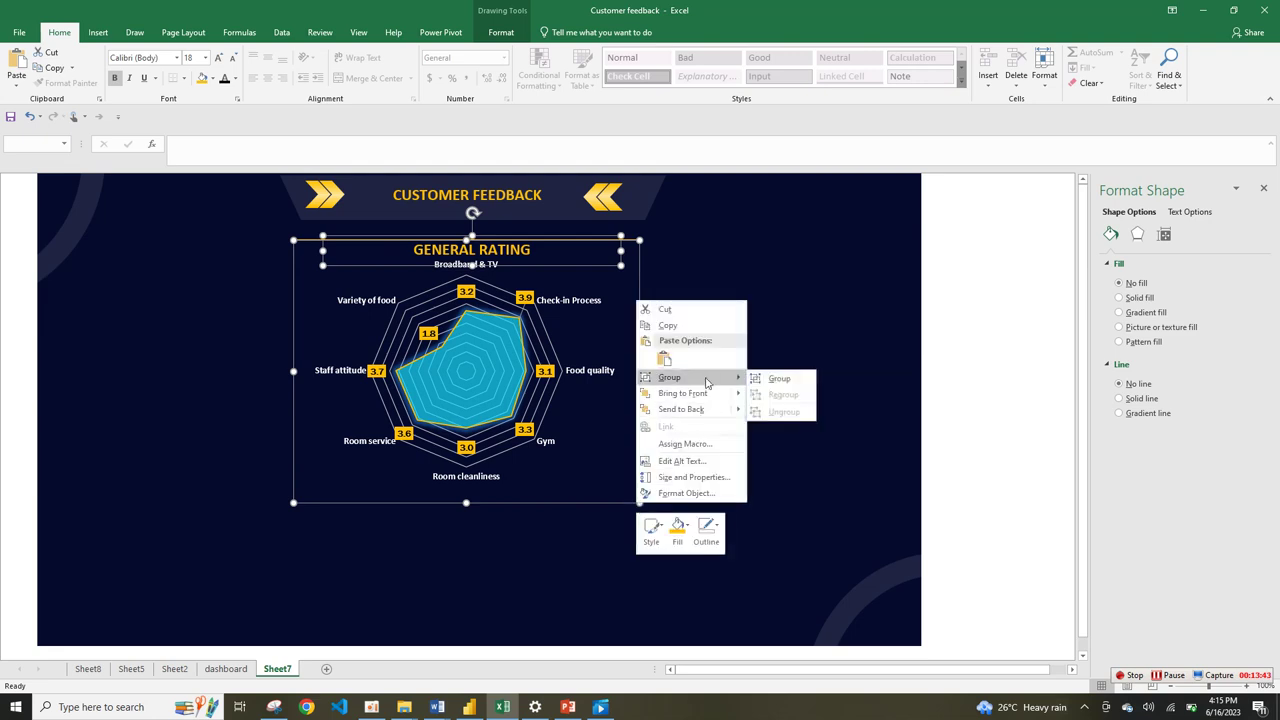
pyautogui.click(778, 378)
pyautogui.moveTo(647, 325); pyautogui.dragTo(646, 331)
pyautogui.click(801, 387)
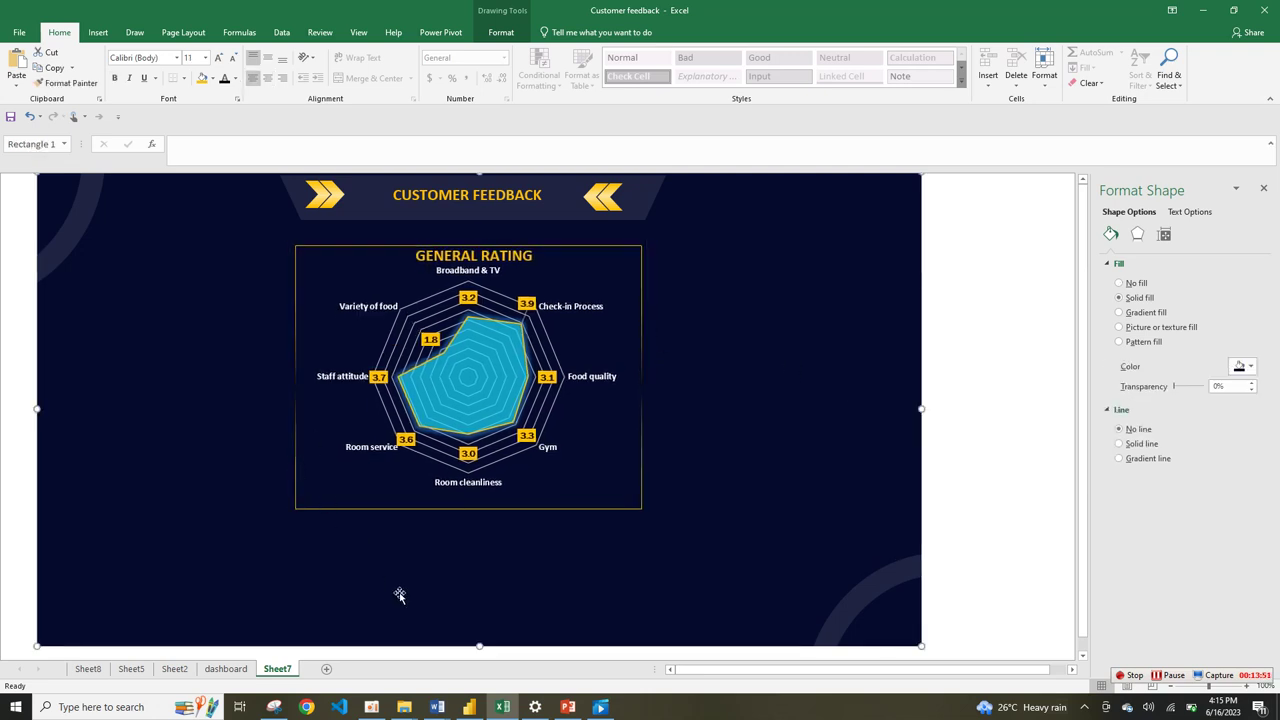
# - Check the finished layout on the dashboard sheet and return to Sheet7
pyautogui.click(222, 670)
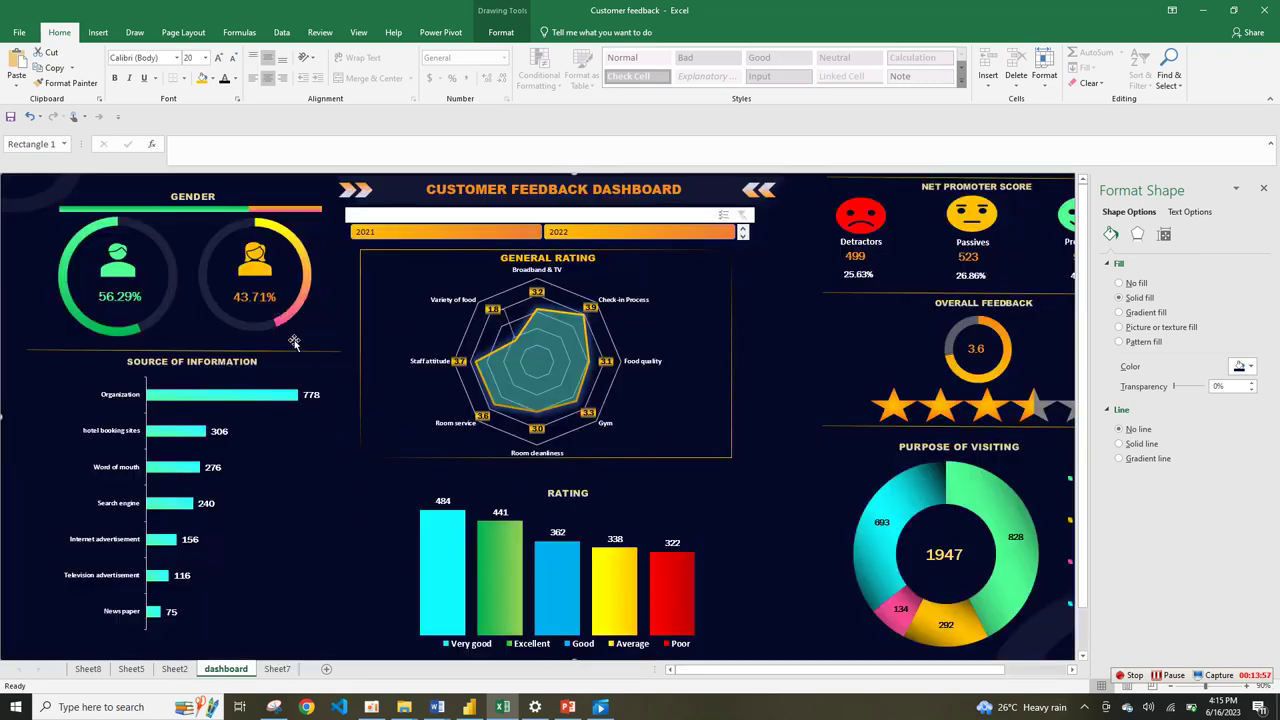
pyautogui.click(277, 669)
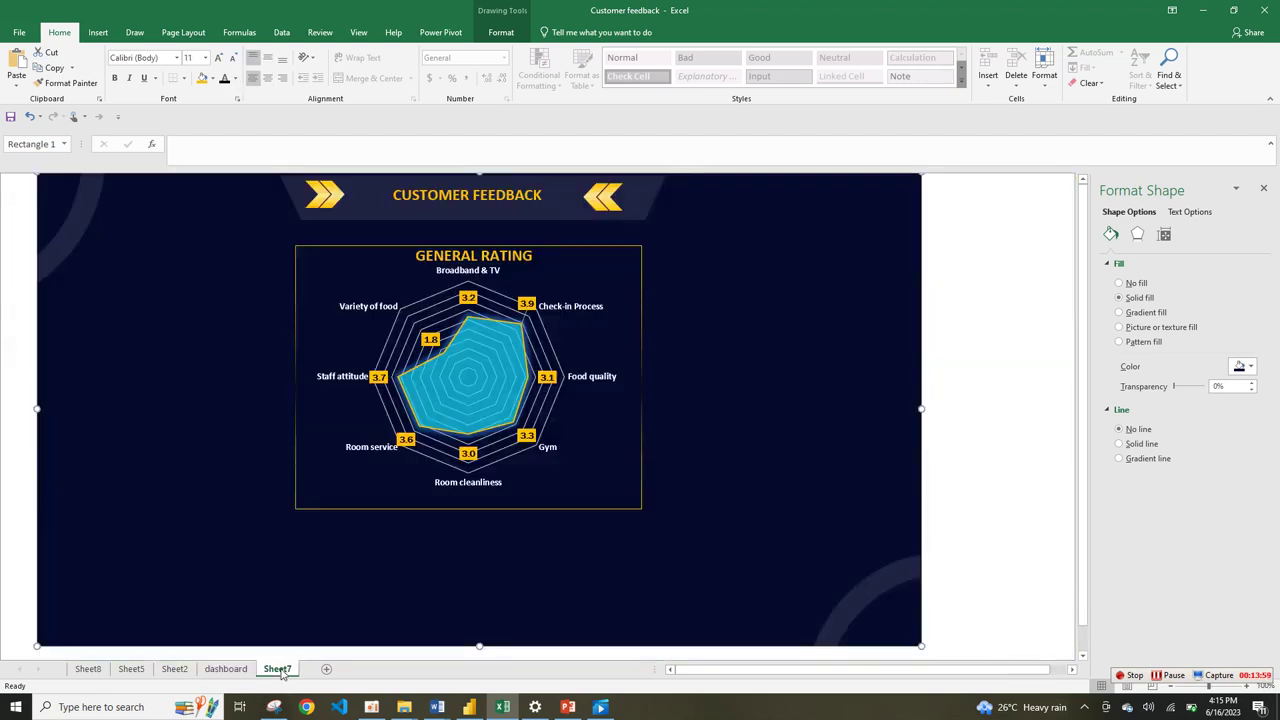
# - Open Sheet8 and move it to the end of the sheet order, after Sheet7
pyautogui.click(174, 669)
pyautogui.click(140, 672)
pyautogui.click(88, 672)
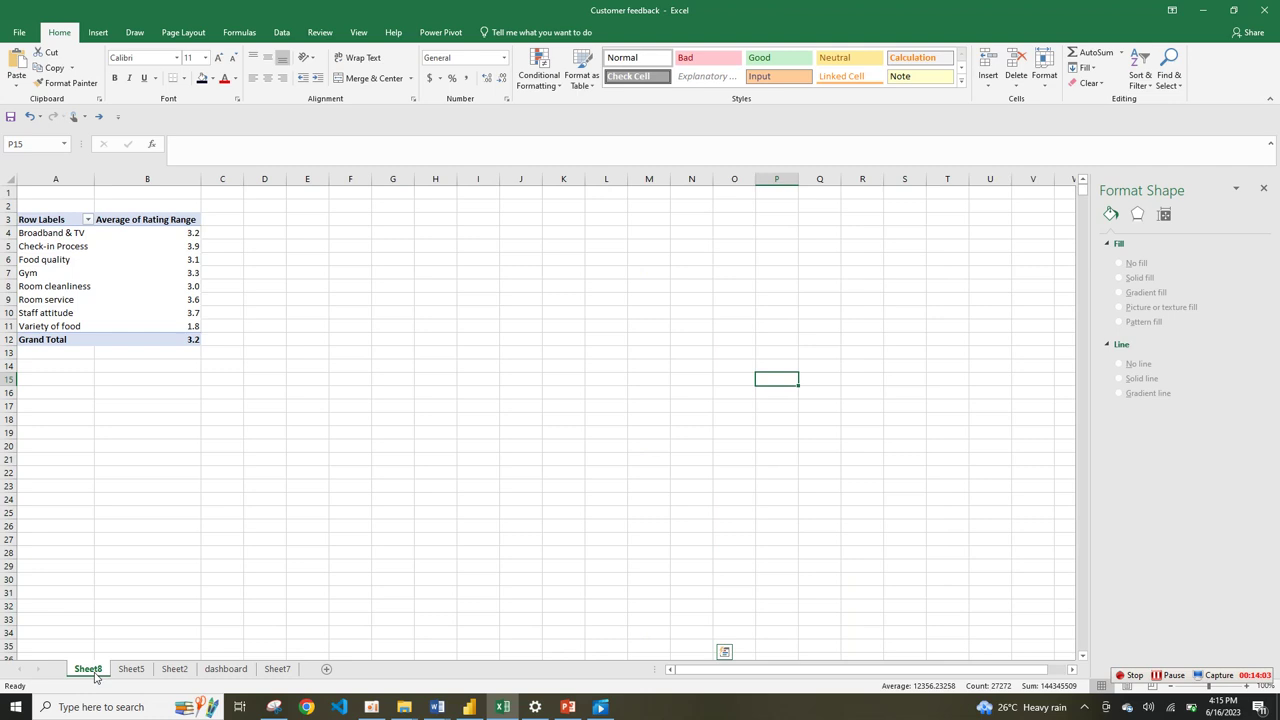
pyautogui.moveTo(262, 679); pyautogui.dragTo(180, 679)
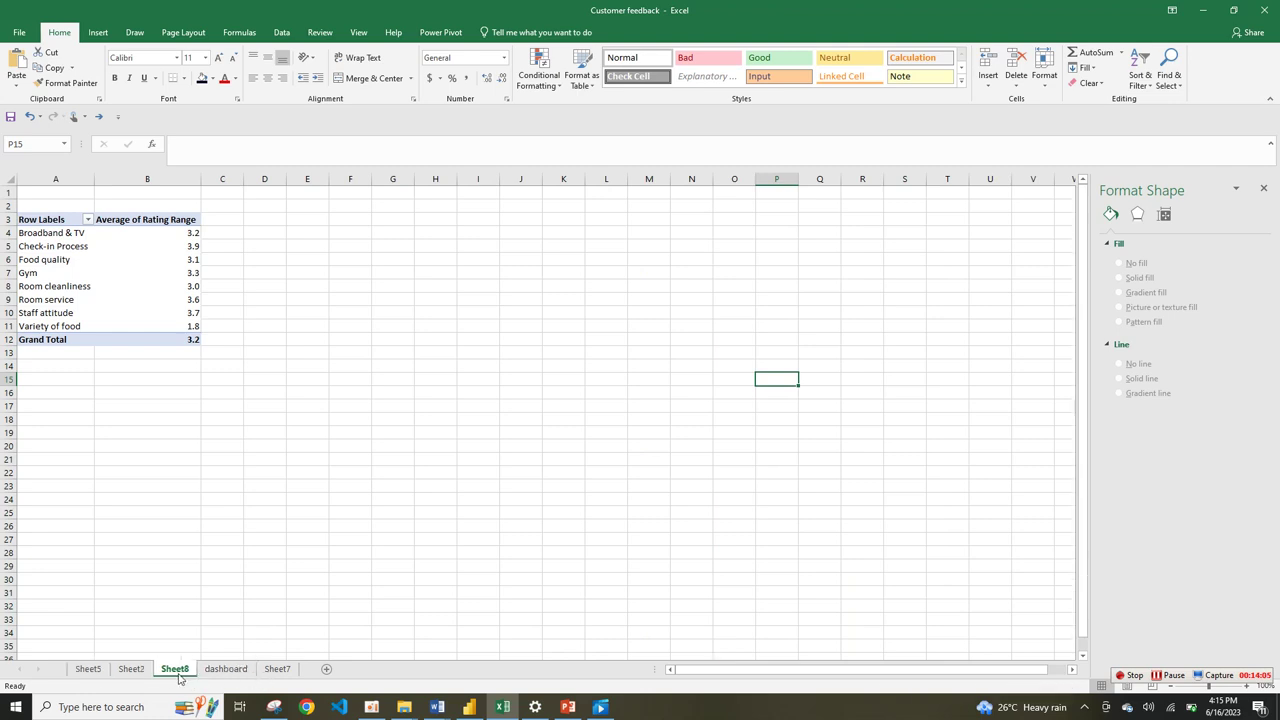
pyautogui.moveTo(265, 677); pyautogui.dragTo(305, 670)
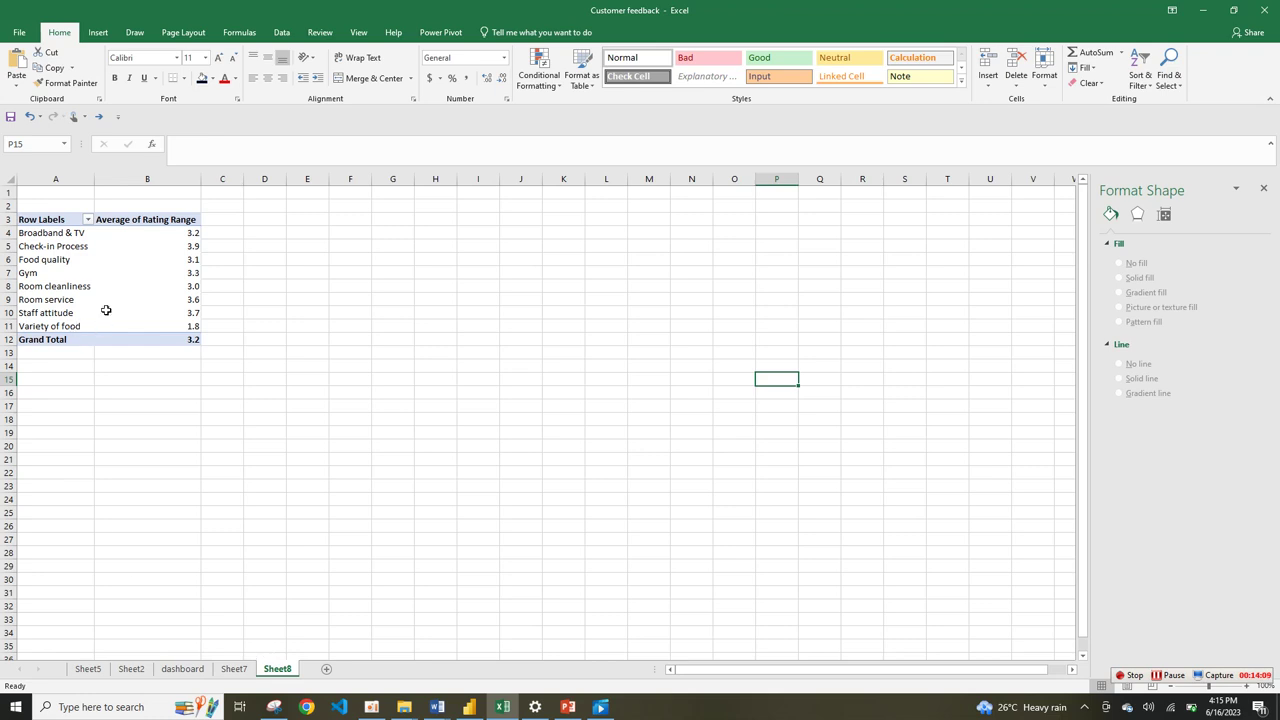
# - Copy the Average of Rating Range PivotTable in A3:B12 and paste the duplicate at cell A15
pyautogui.moveTo(67, 221); pyautogui.dragTo(173, 339)
pyautogui.hotkey('ctrl', 'c')
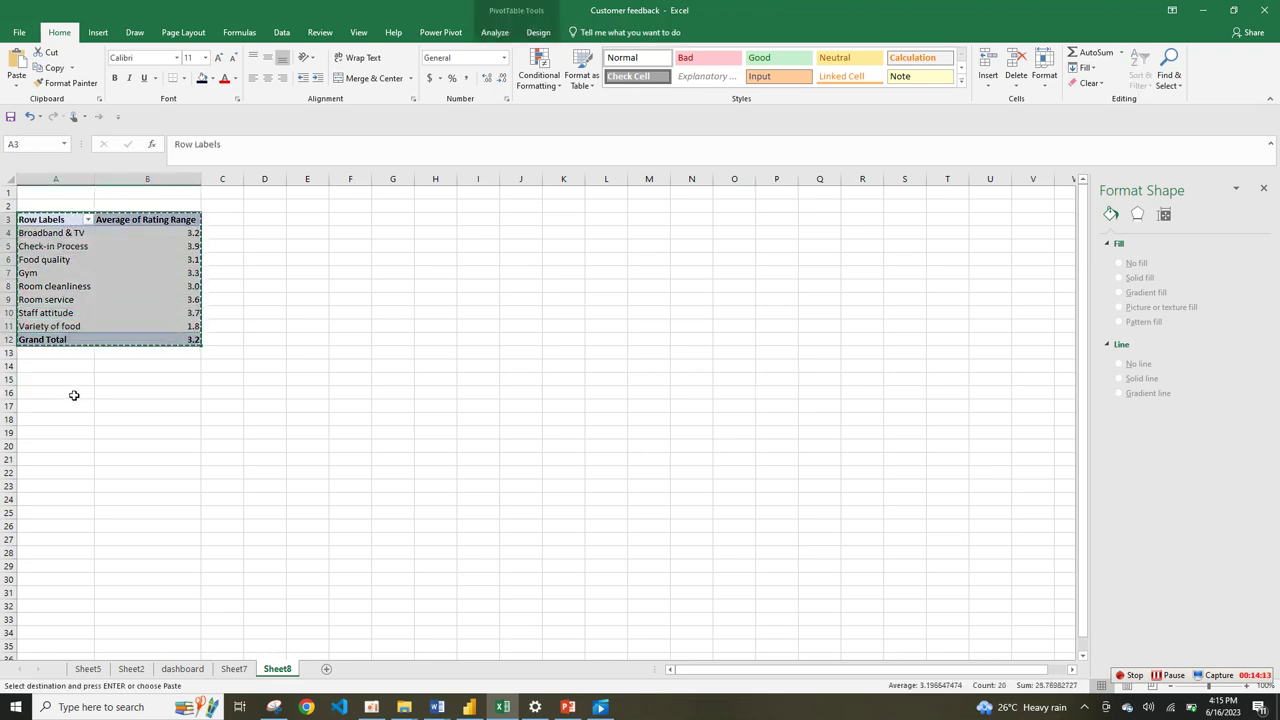
pyautogui.click(53, 384)
pyautogui.hotkey('ctrl', 'v')
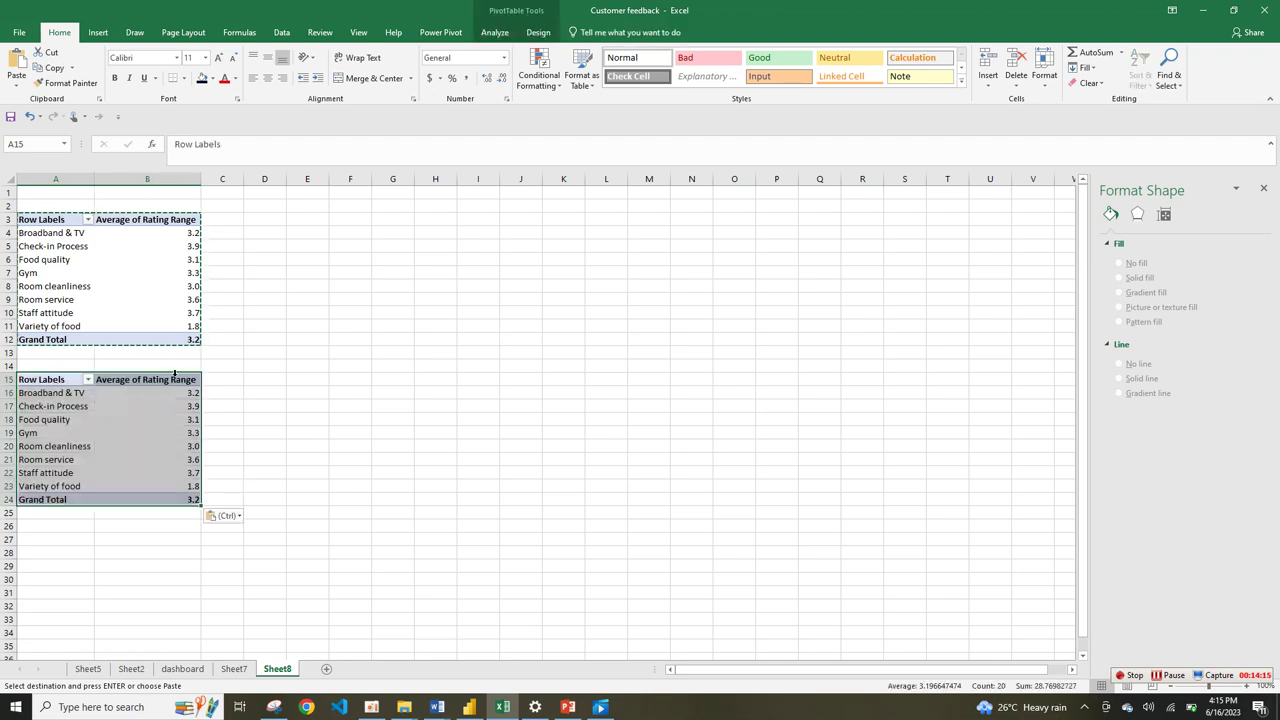
pyautogui.click(197, 420)
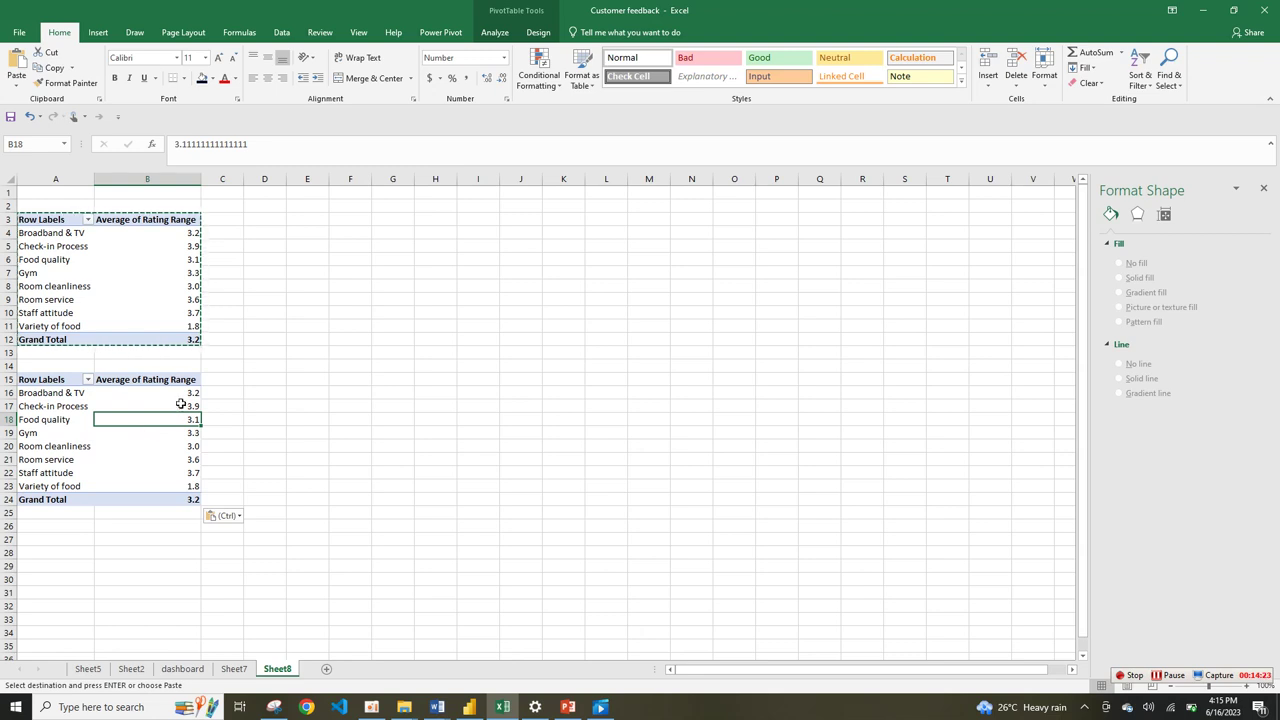
pyautogui.click(390, 419)
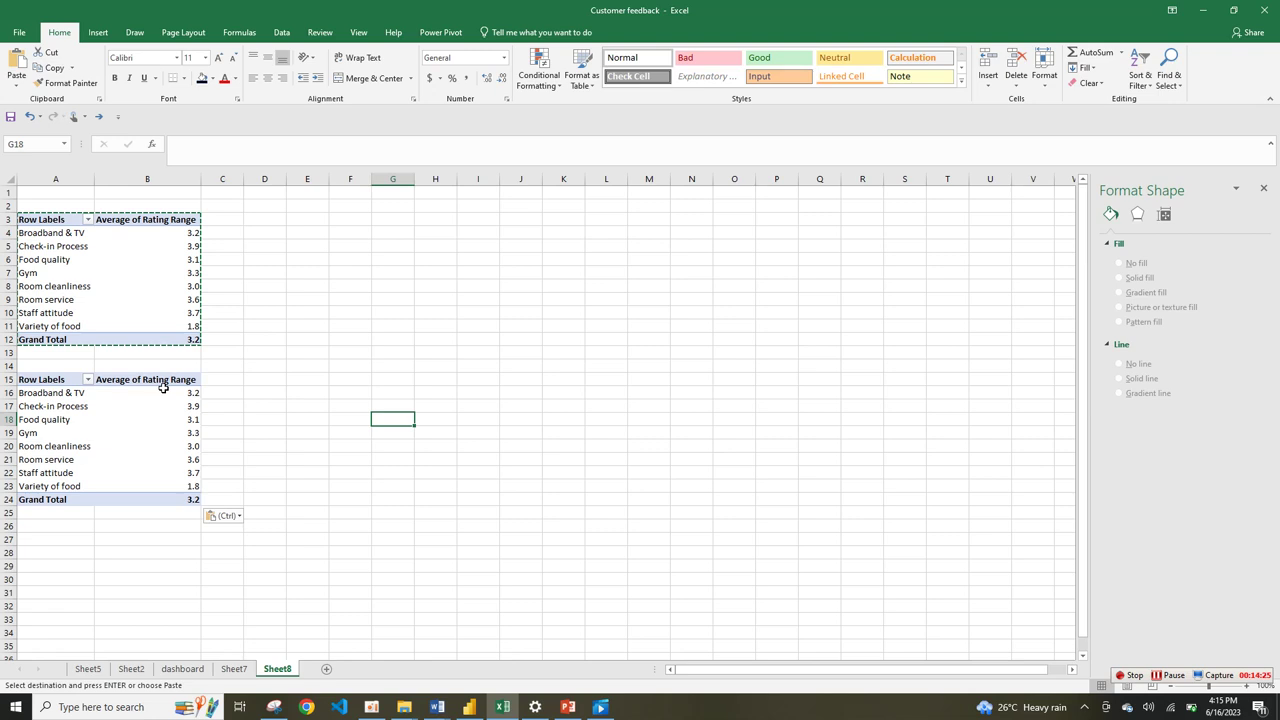
pyautogui.click(222, 326)
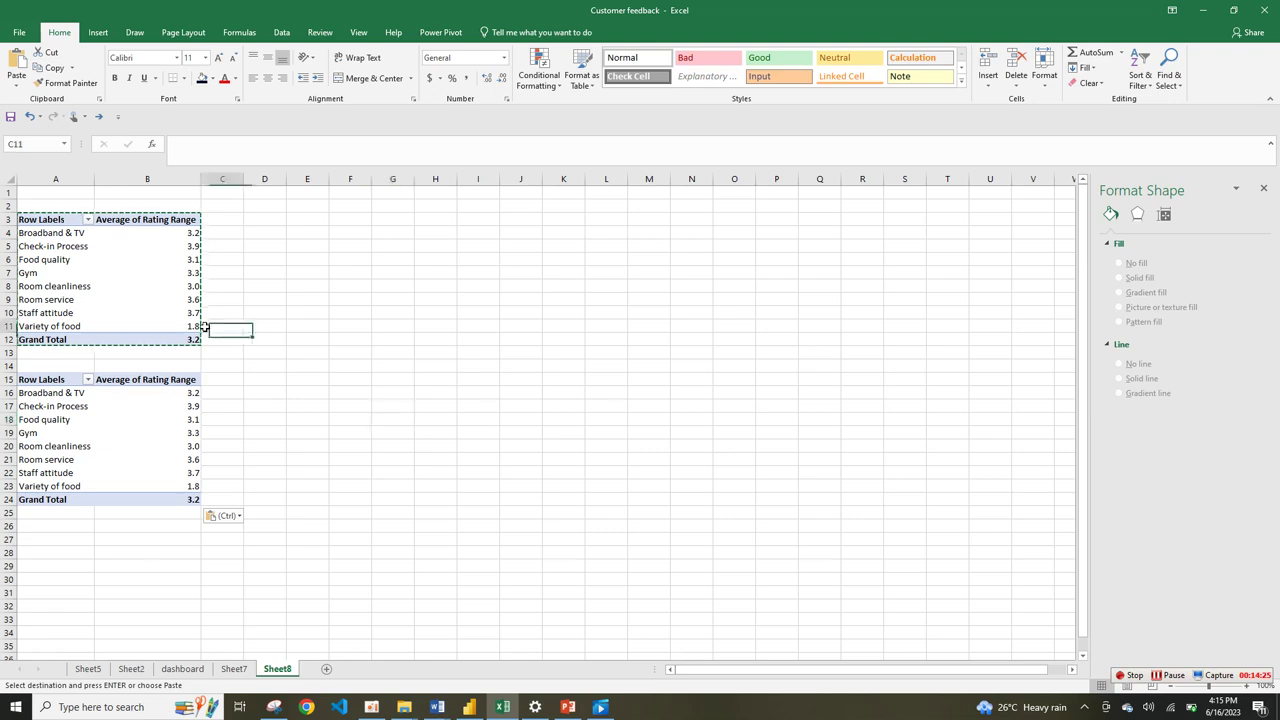
pyautogui.click(1172, 675)
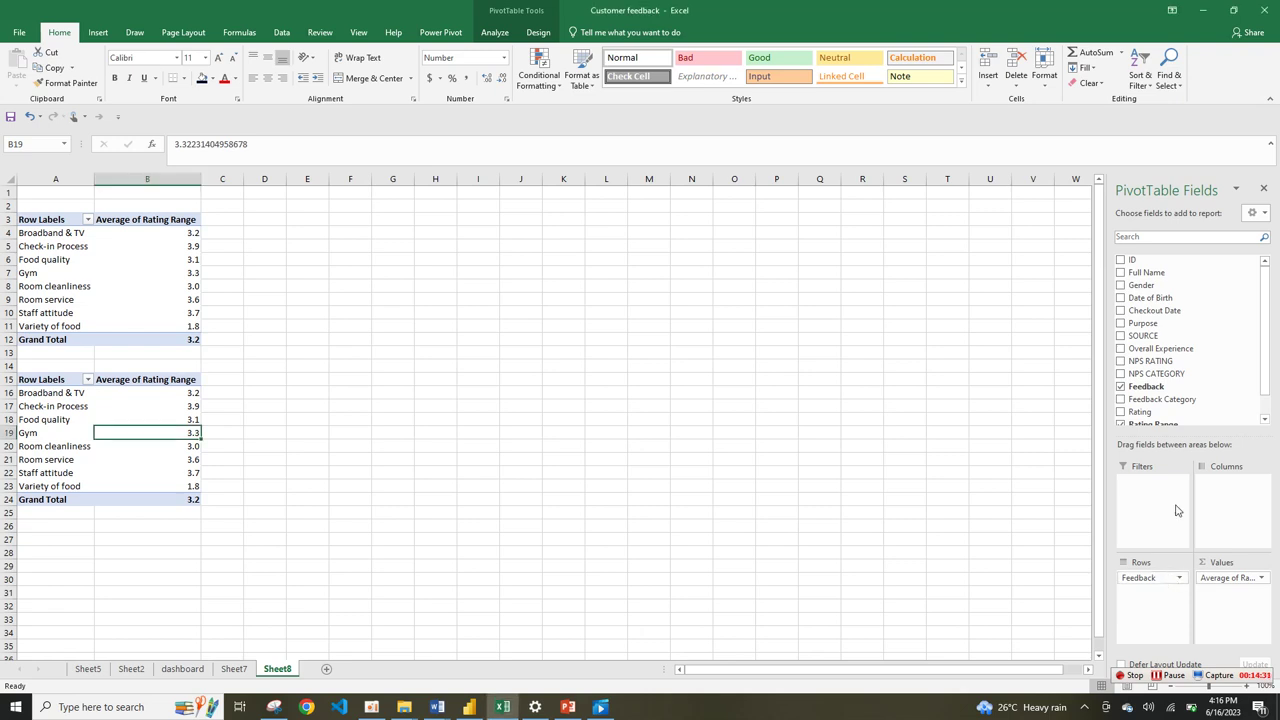
# - Replace the fields of the copied PivotTable with Gender as rows and the count of Gender as values
pyautogui.moveTo(1139, 578); pyautogui.dragTo(1198, 298)
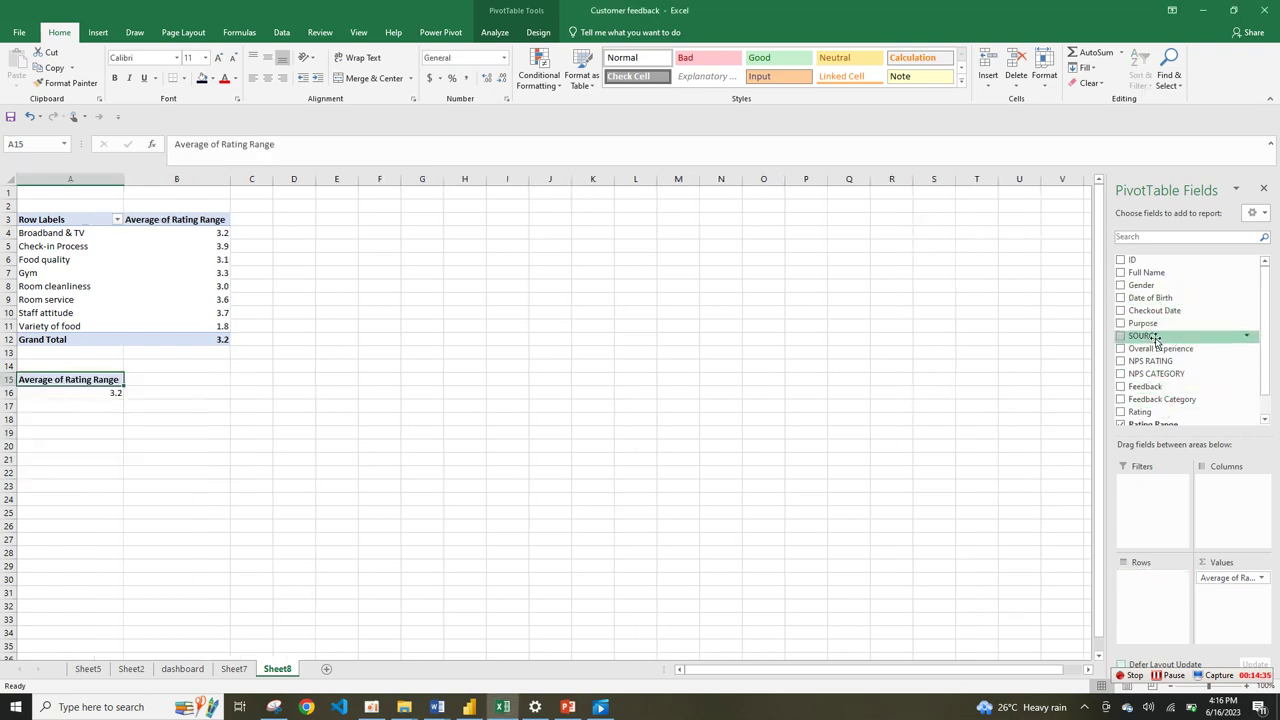
pyautogui.scroll(-2, 1260, 348)
pyautogui.moveTo(1168, 270); pyautogui.dragTo(1160, 600)
pyautogui.click(131, 668)
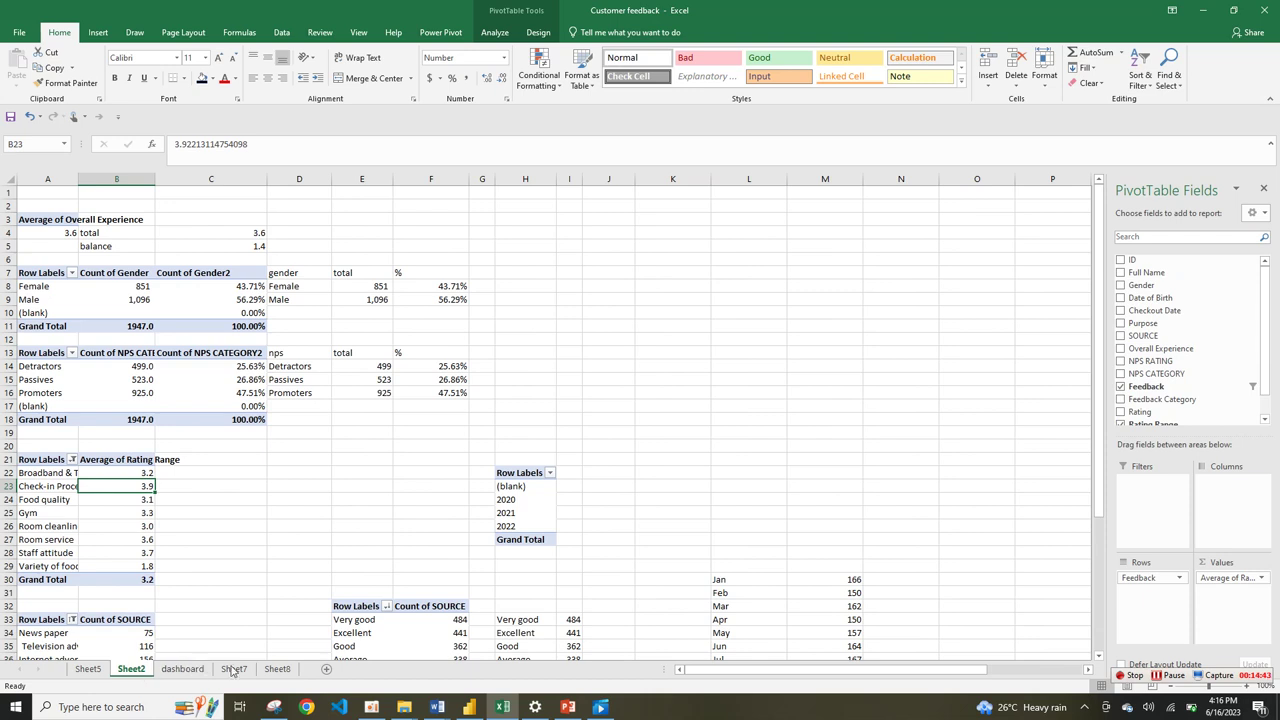
pyautogui.click(277, 668)
pyautogui.moveTo(1228, 578); pyautogui.dragTo(1195, 352)
pyautogui.moveTo(1160, 287); pyautogui.dragTo(1218, 586)
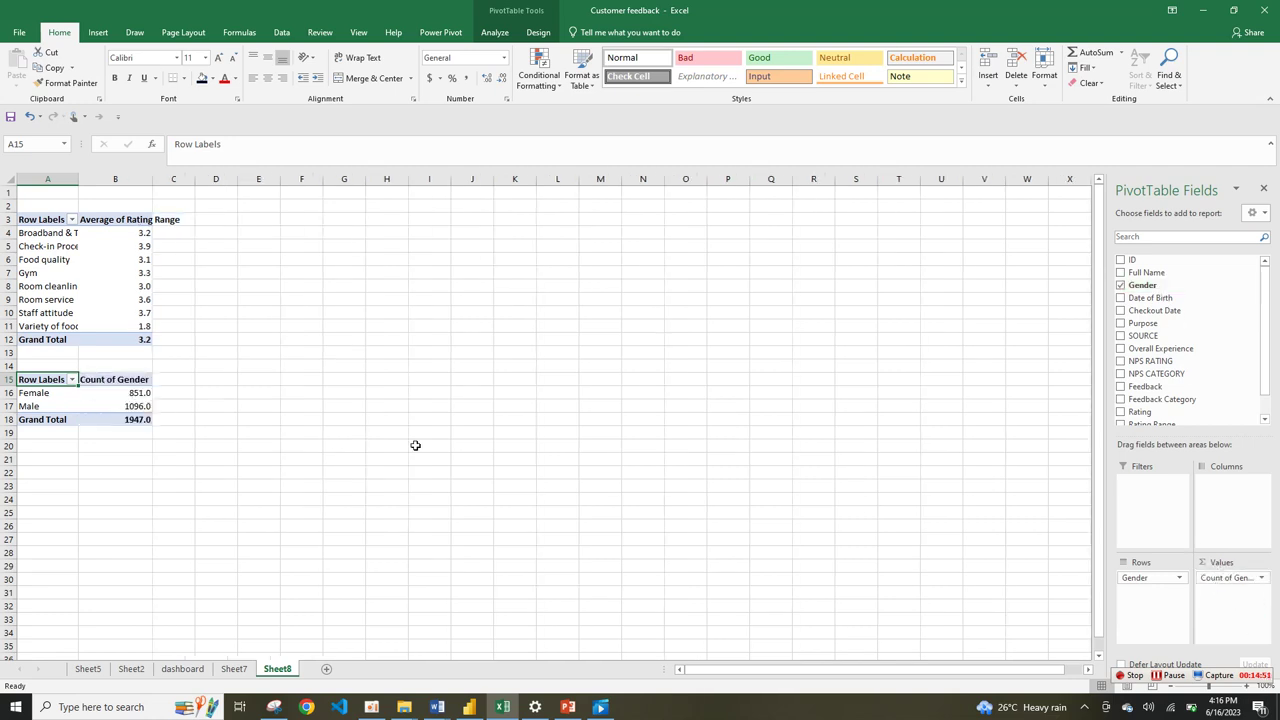
# - Try adding Gender as a second value field summarized by Average and shown as % of Grand Total
pyautogui.moveTo(1157, 290); pyautogui.dragTo(1260, 596)
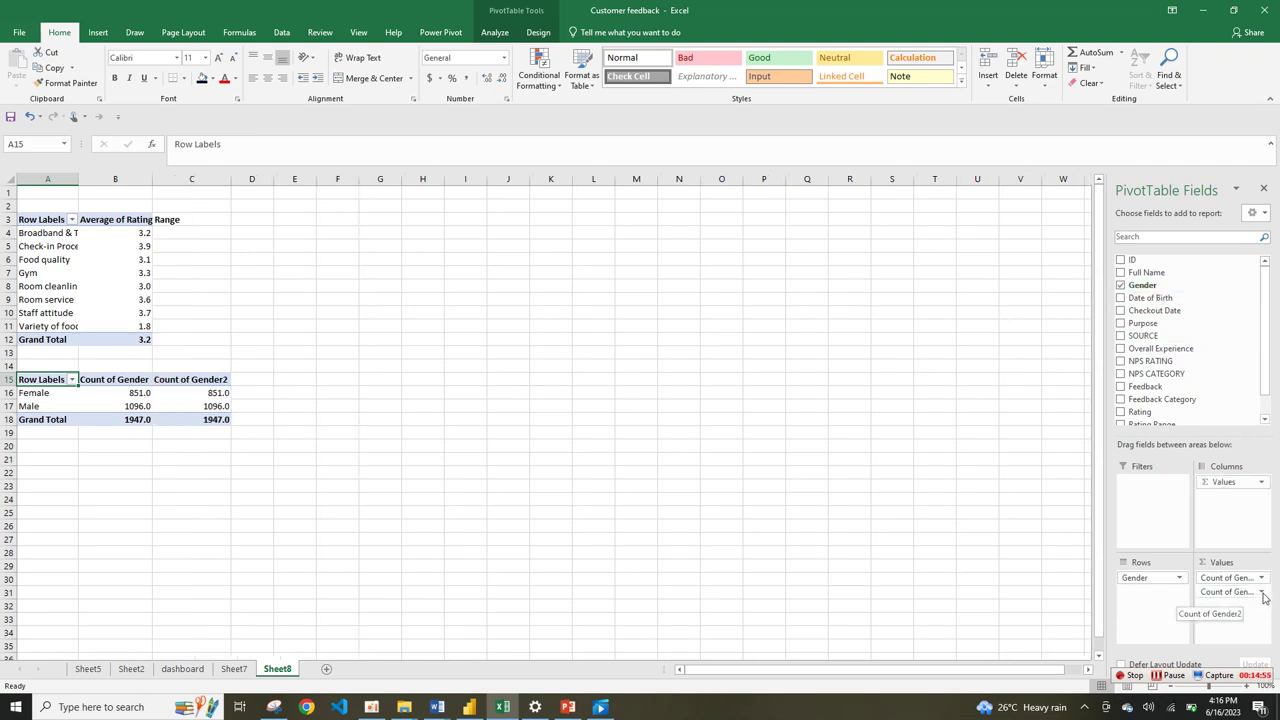
pyautogui.click(1262, 593)
pyautogui.click(1195, 576)
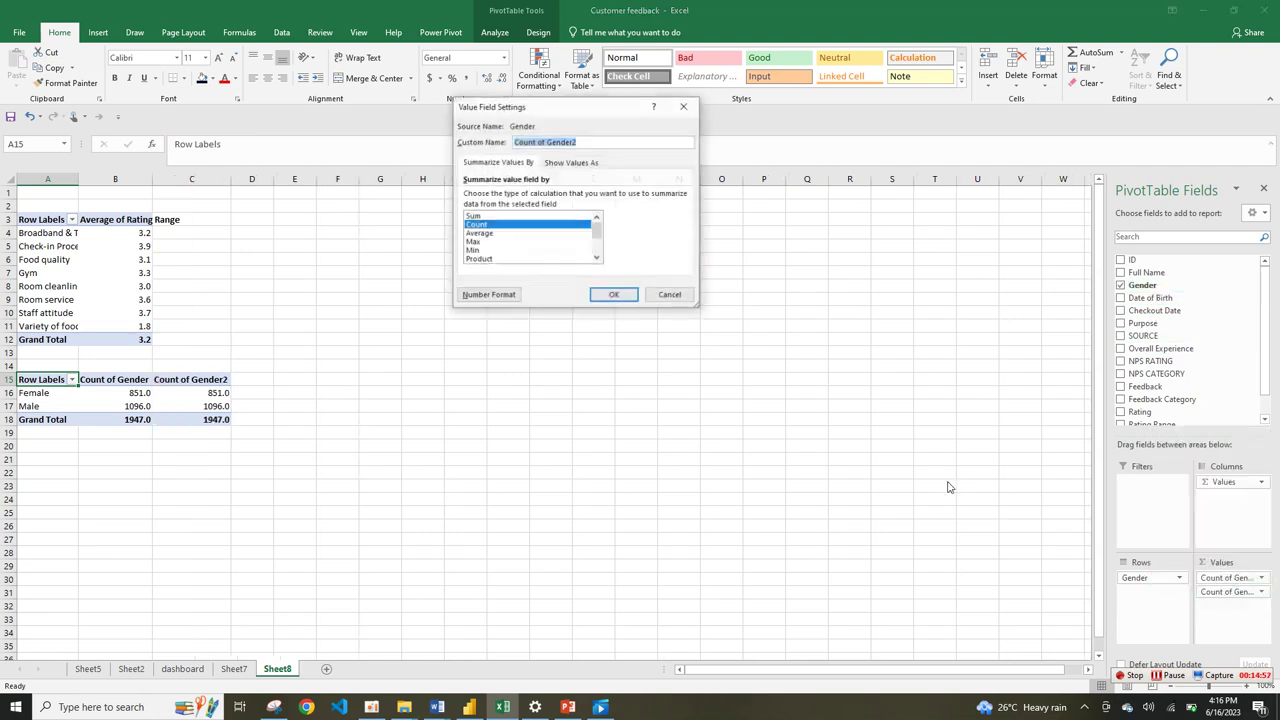
pyautogui.click(489, 234)
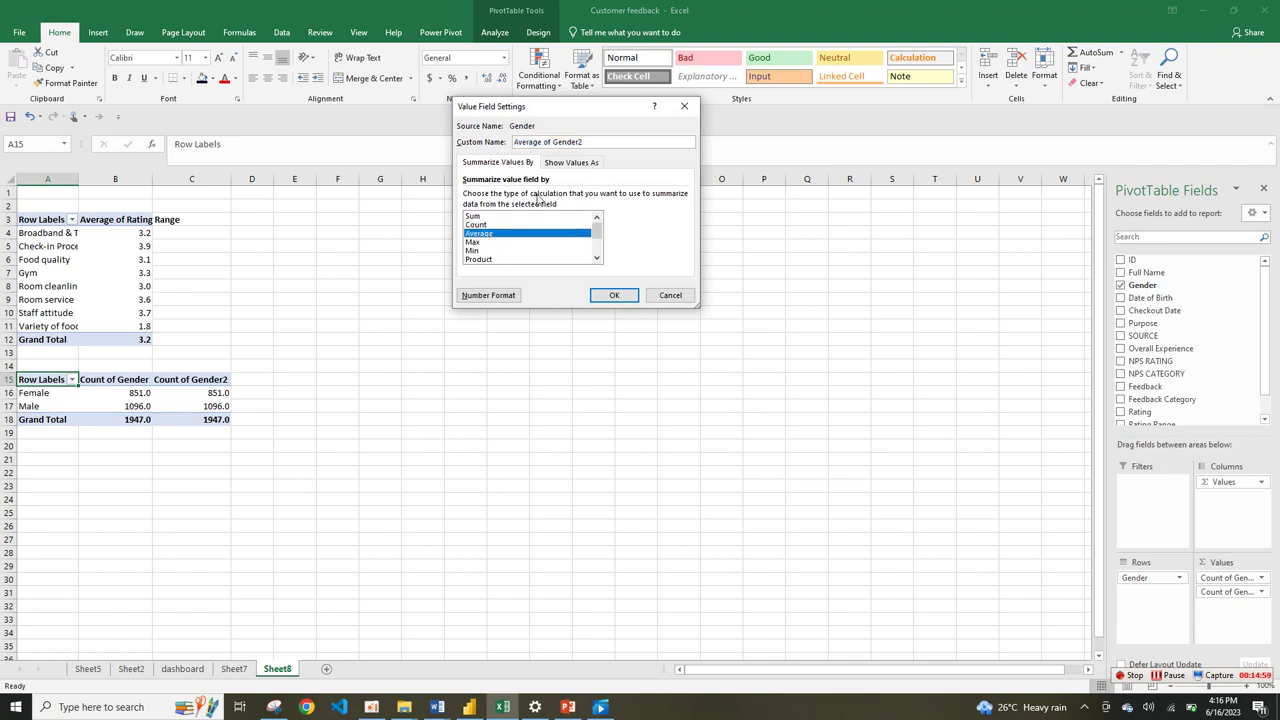
pyautogui.click(571, 163)
pyautogui.click(542, 196)
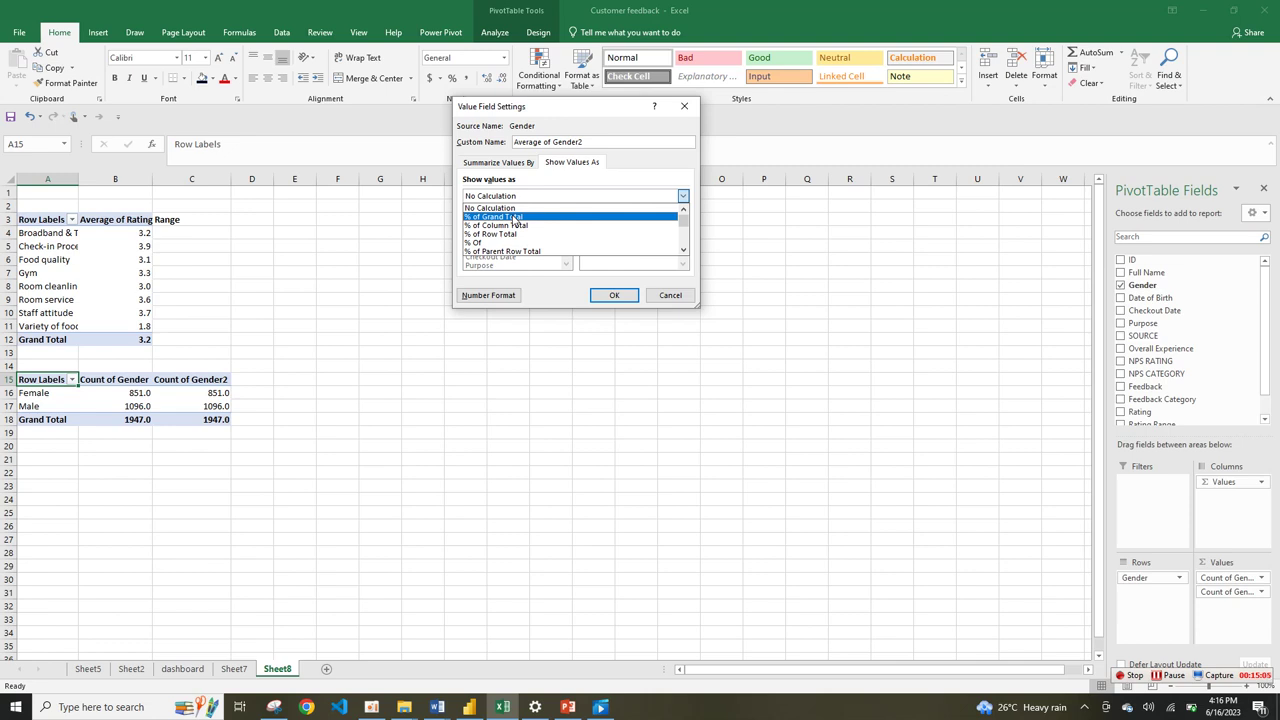
pyautogui.click(514, 218)
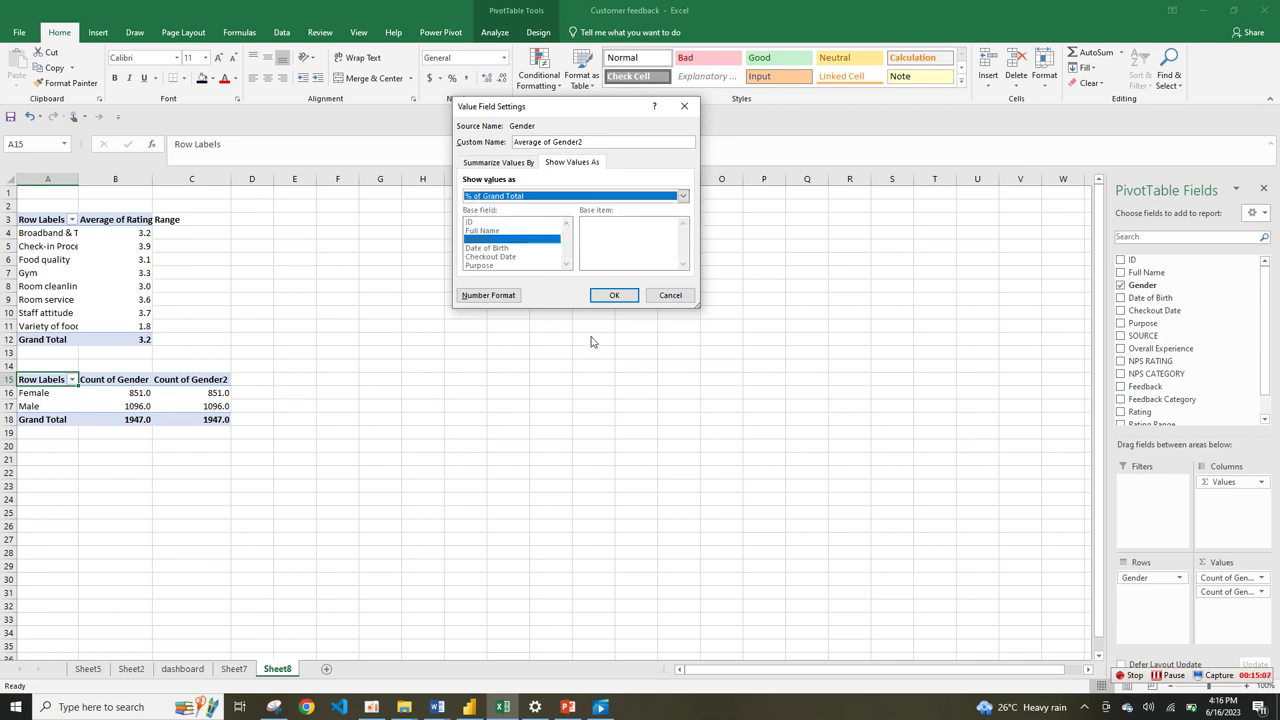
pyautogui.click(614, 295)
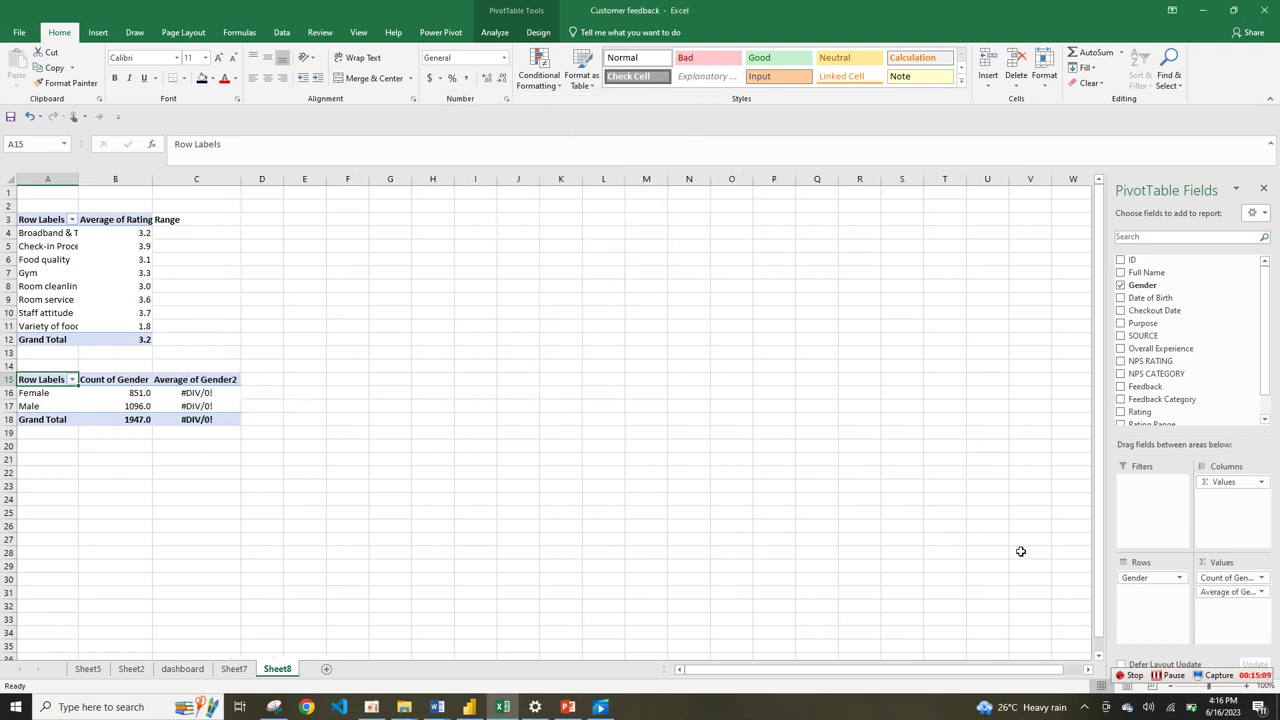
# - Review the calculation settings of the averaged Gender field and remove that field from the PivotTable values
pyautogui.click(1258, 593)
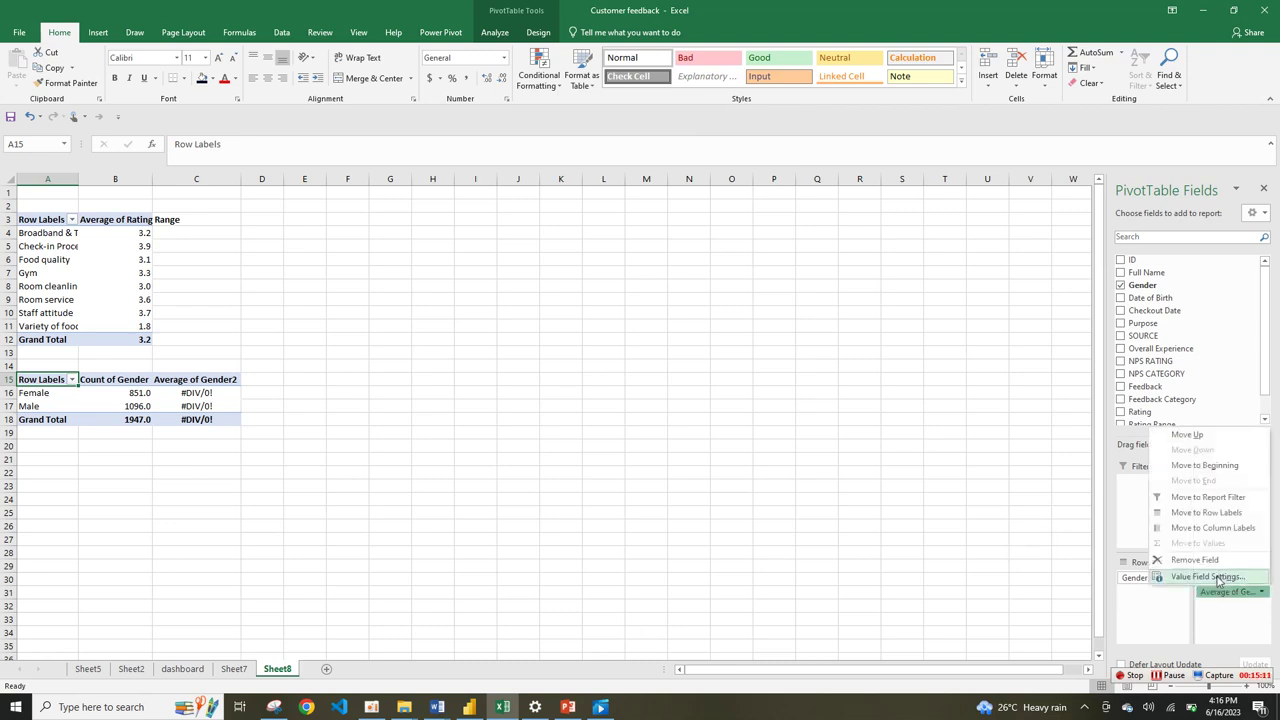
pyautogui.click(1220, 576)
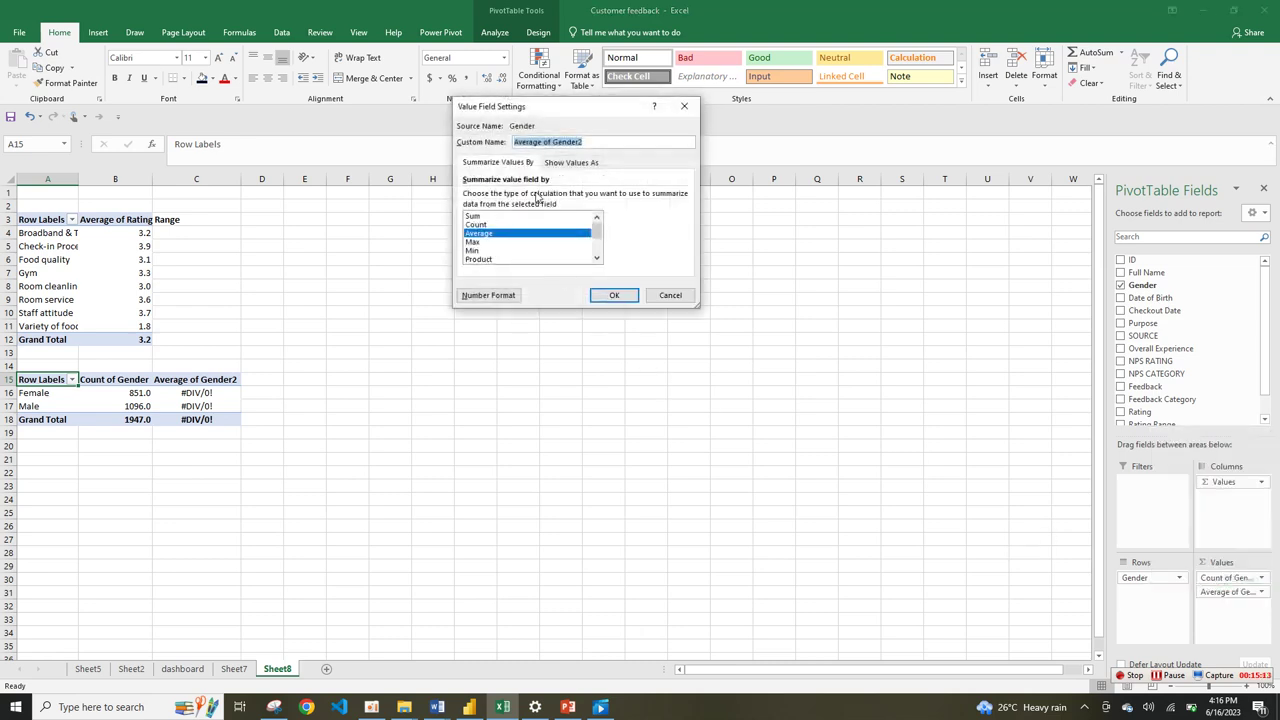
pyautogui.click(562, 165)
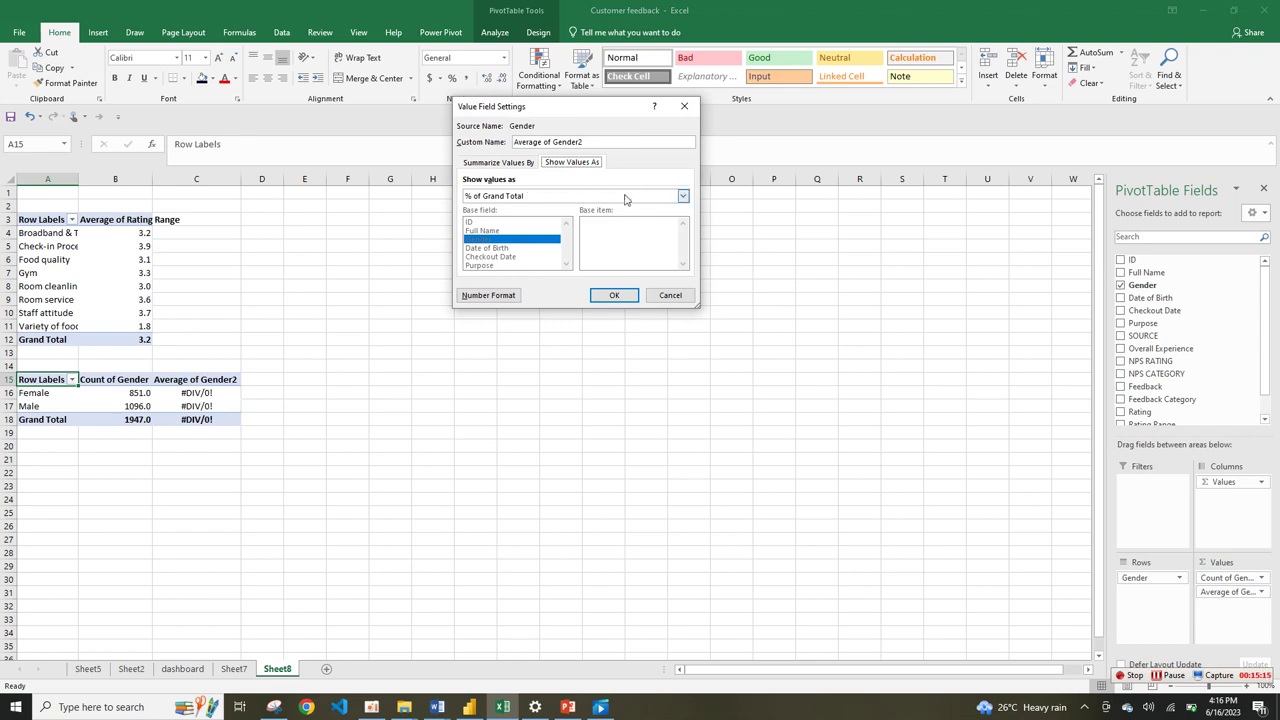
pyautogui.click(668, 295)
pyautogui.moveTo(1212, 592); pyautogui.dragTo(1178, 412)
# - Add Gender as a second count value in the lower PivotTable and show it as % of Column Total
pyautogui.moveTo(1158, 287); pyautogui.dragTo(1258, 612)
pyautogui.click(1232, 592)
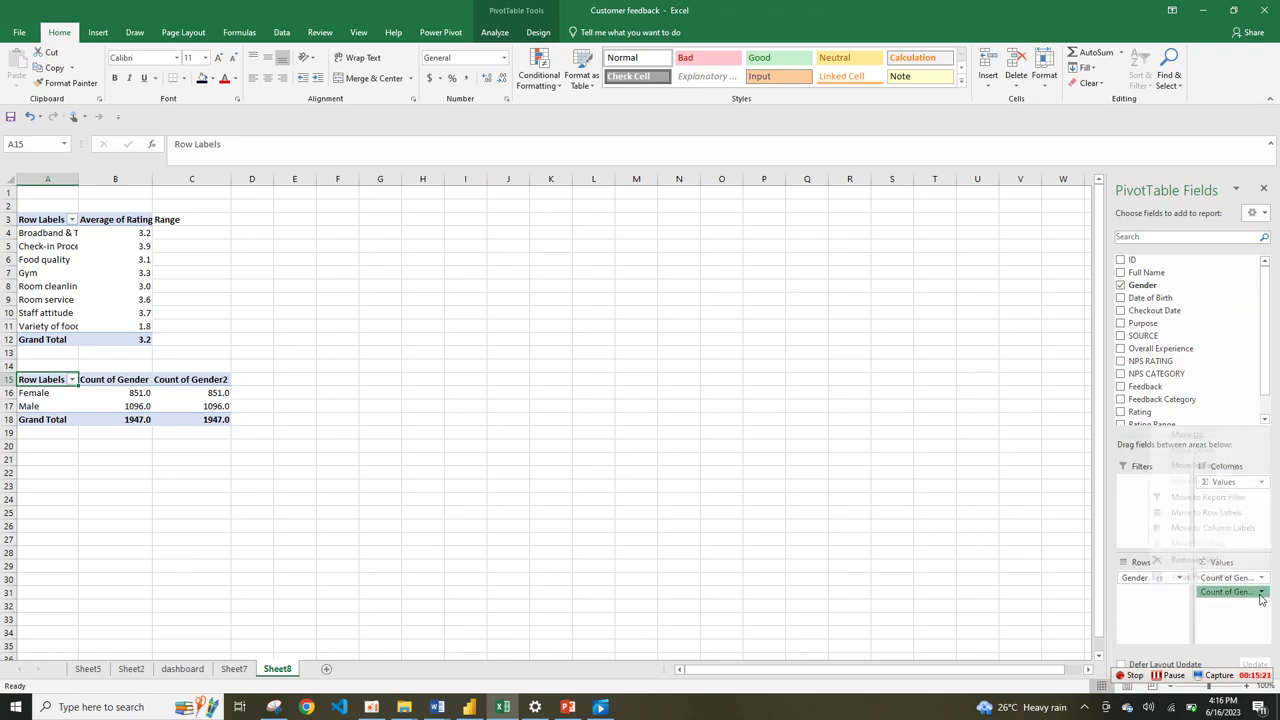
pyautogui.click(1208, 577)
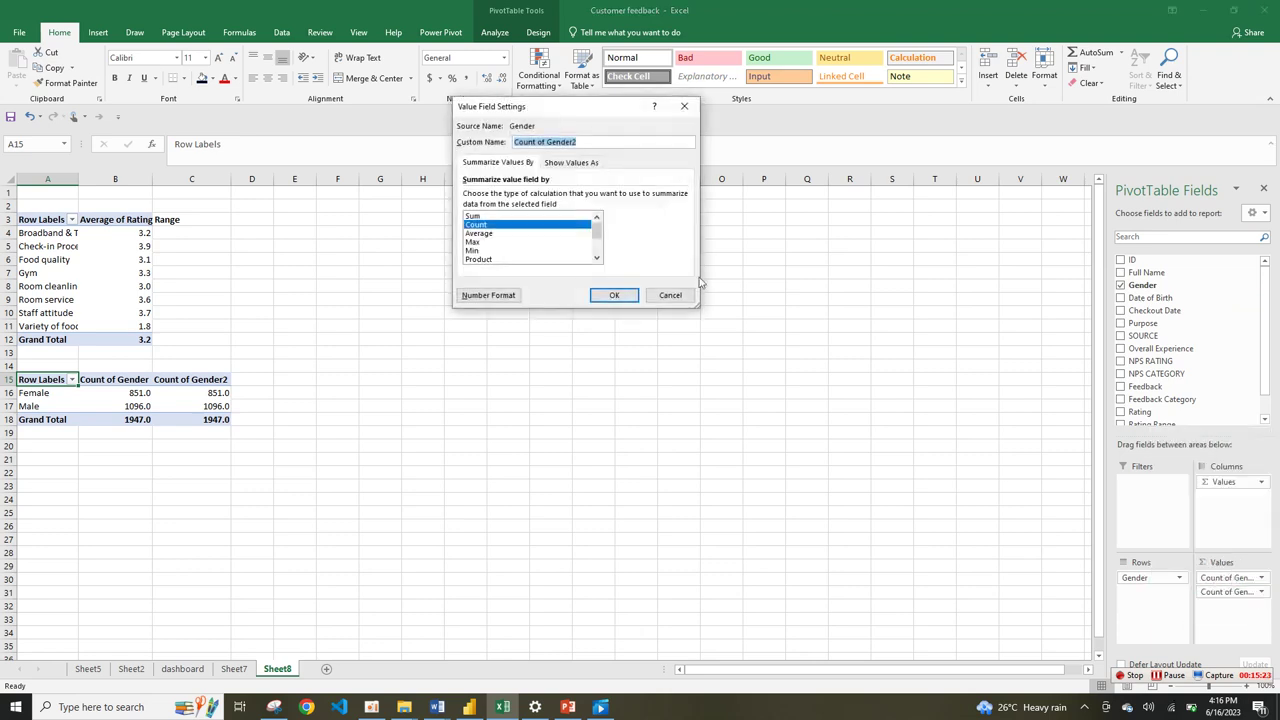
pyautogui.click(560, 164)
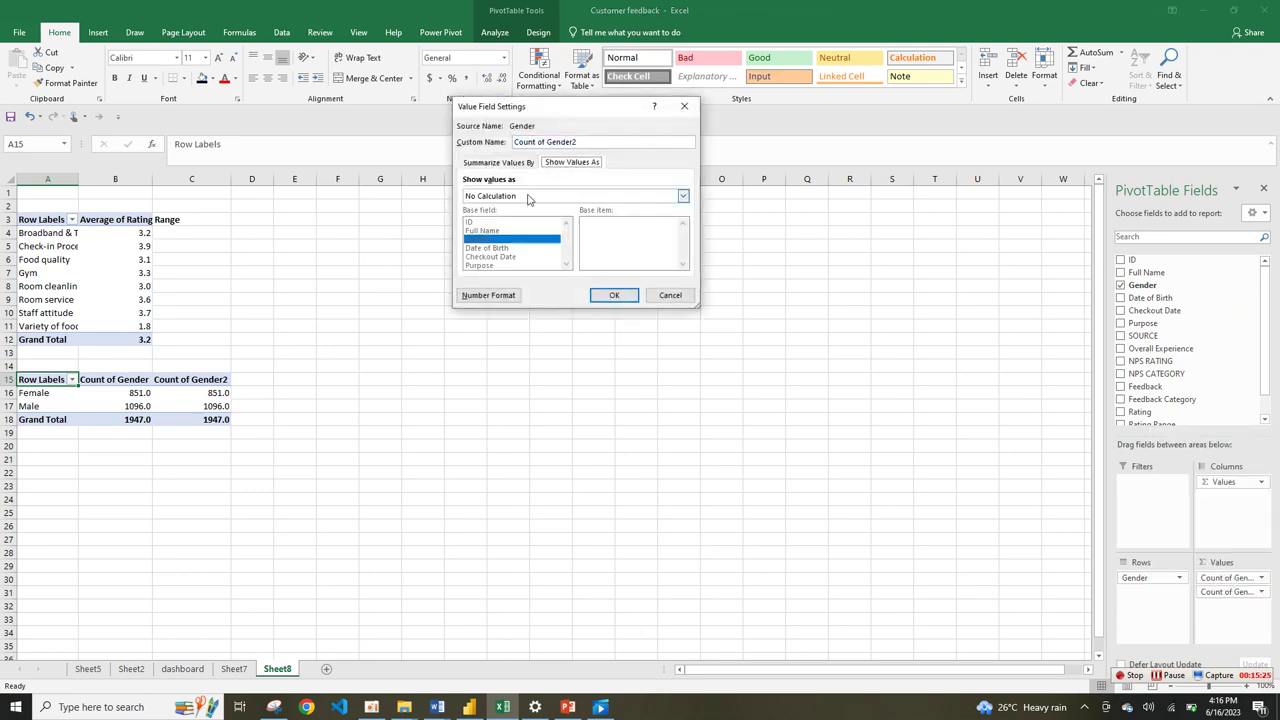
pyautogui.click(526, 198)
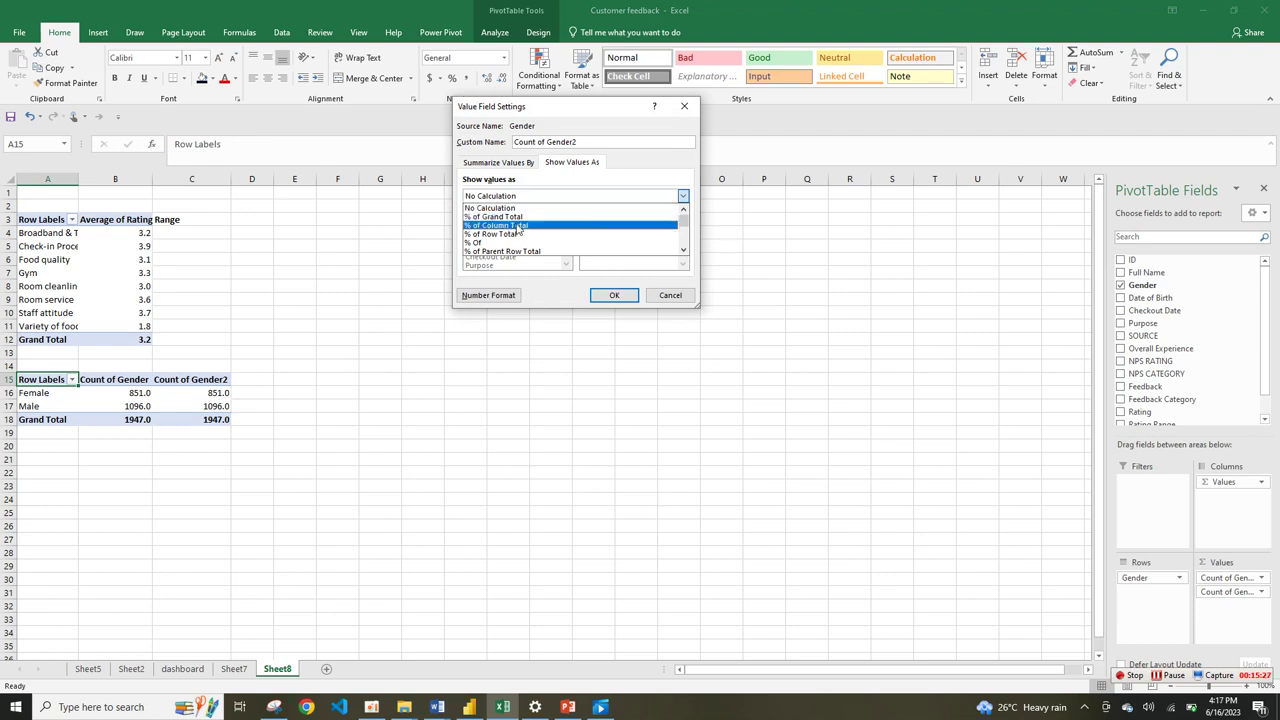
pyautogui.click(518, 226)
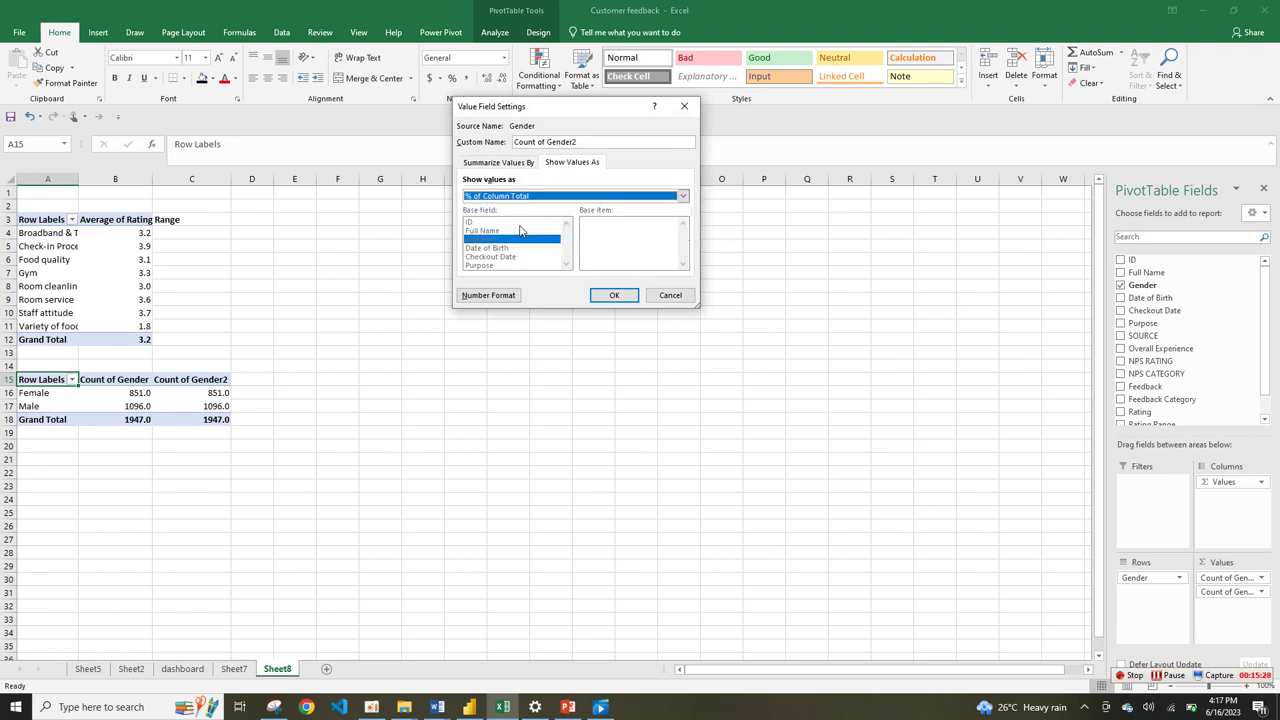
pyautogui.click(613, 296)
# - Format the gender PivotTable values in B16:C18 with a thousands separator and no decimals
pyautogui.moveTo(139, 393); pyautogui.dragTo(226, 420)
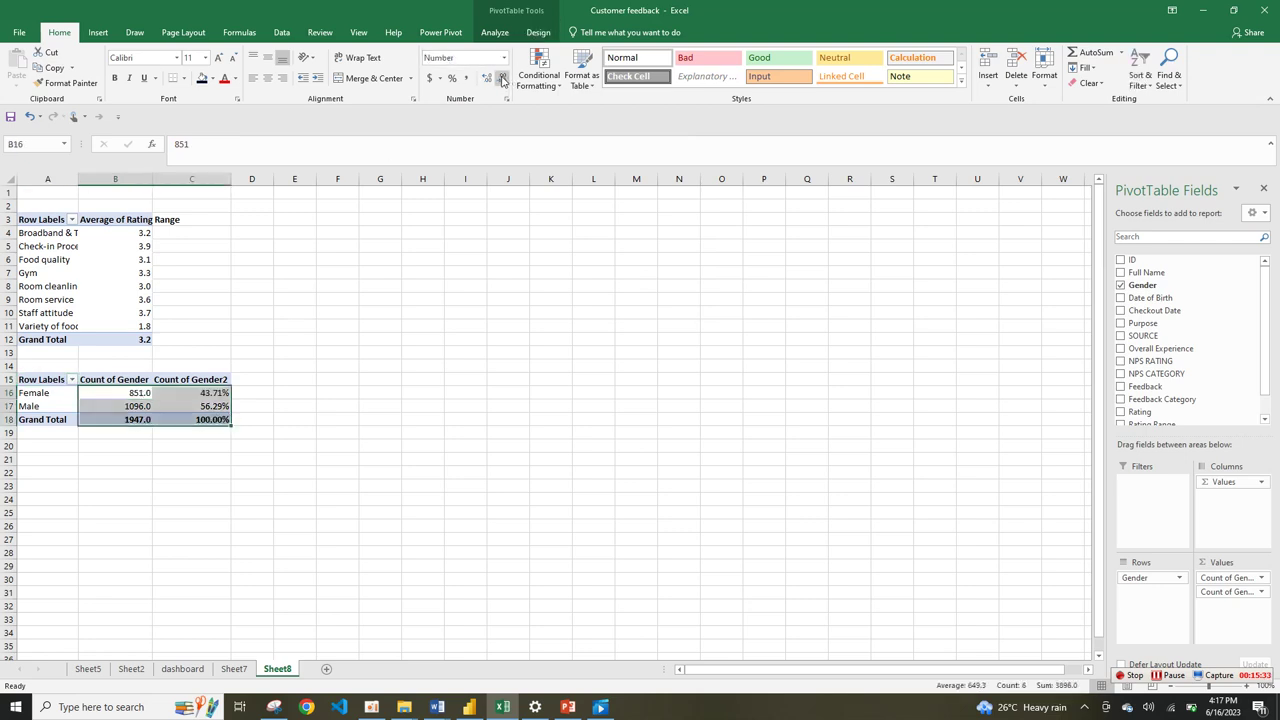
pyautogui.click(466, 79)
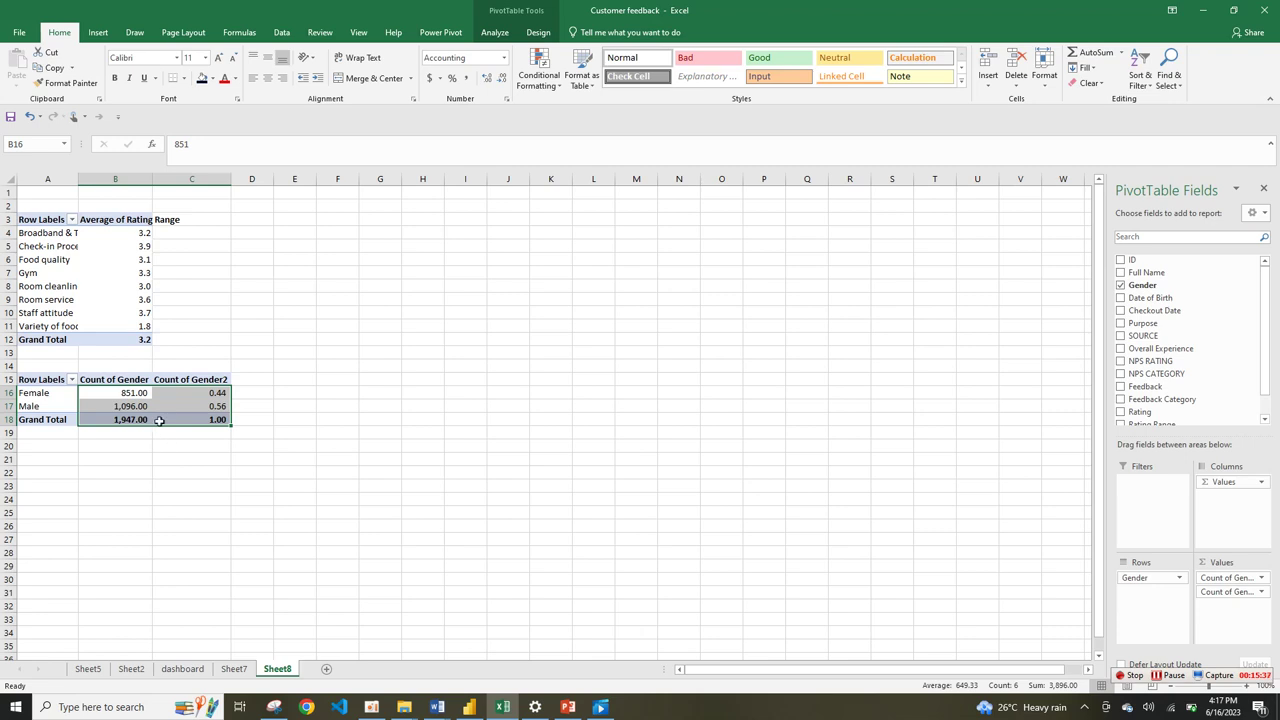
pyautogui.click(501, 79)
pyautogui.click(501, 79)
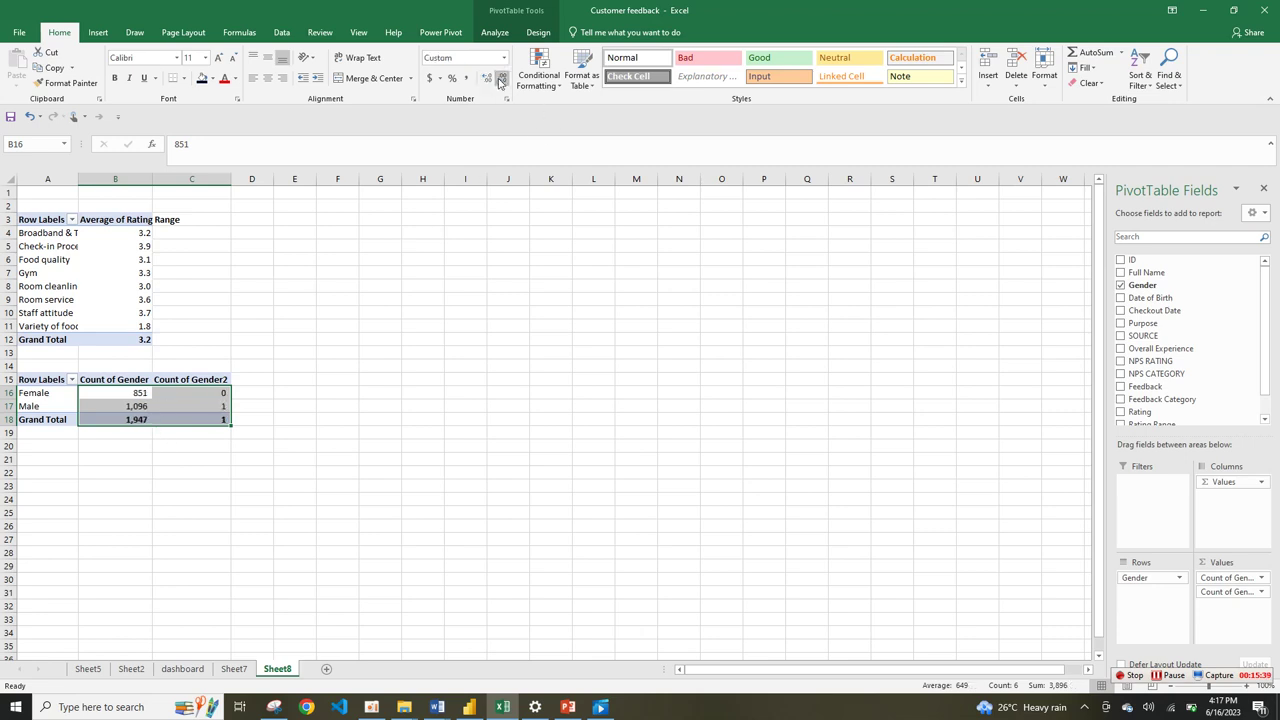
# - Format the Count of Gender2 values in C16:C18 as percentages with two decimal places
pyautogui.moveTo(225, 392); pyautogui.dragTo(222, 414)
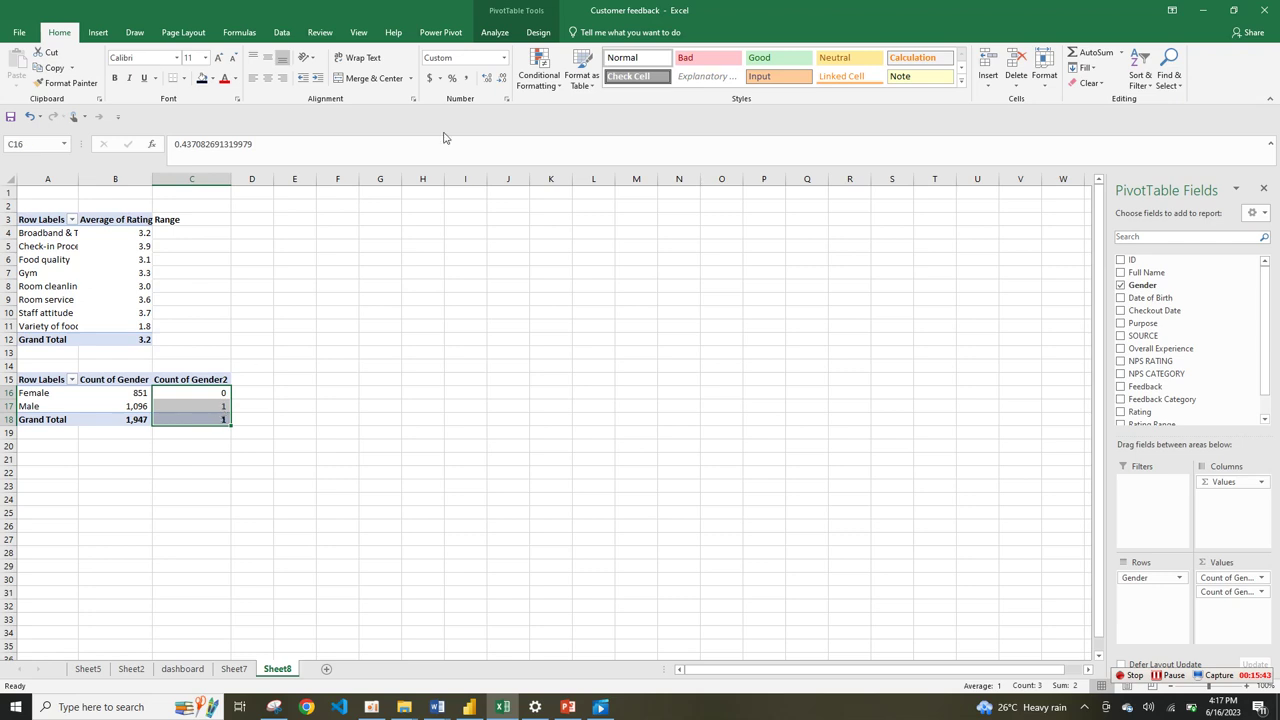
pyautogui.click(465, 78)
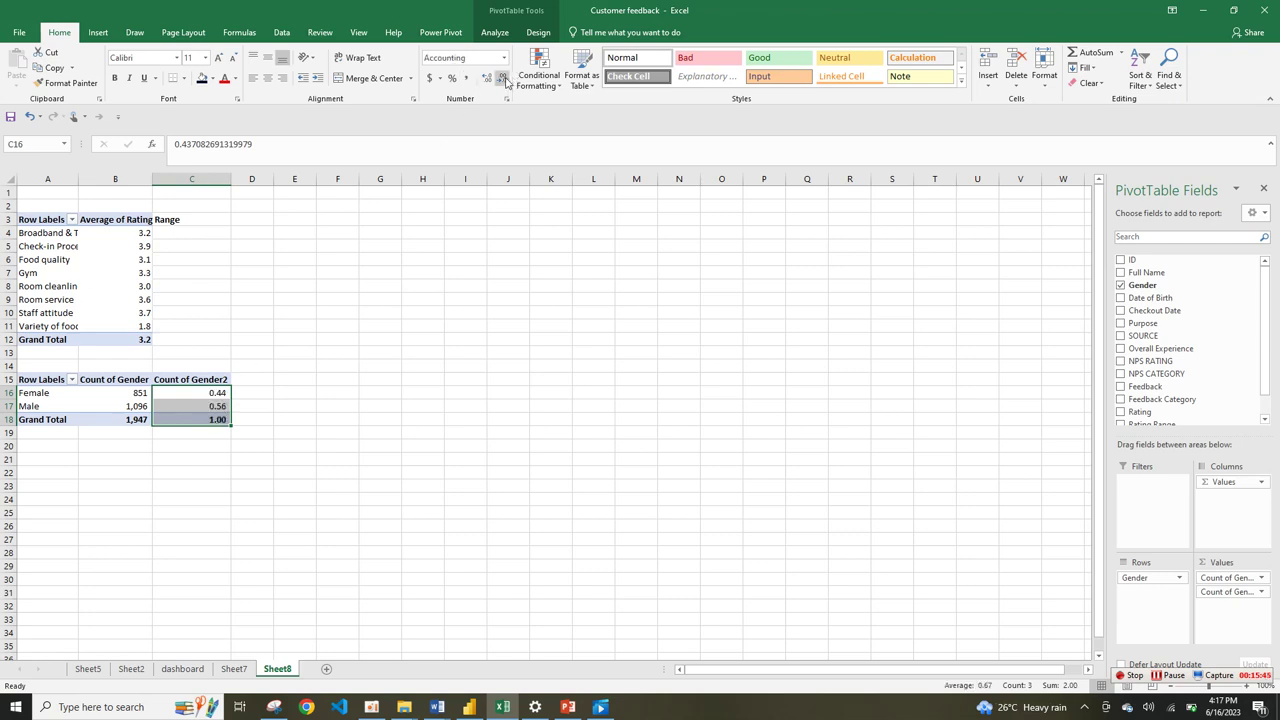
pyautogui.click(503, 78)
pyautogui.click(452, 79)
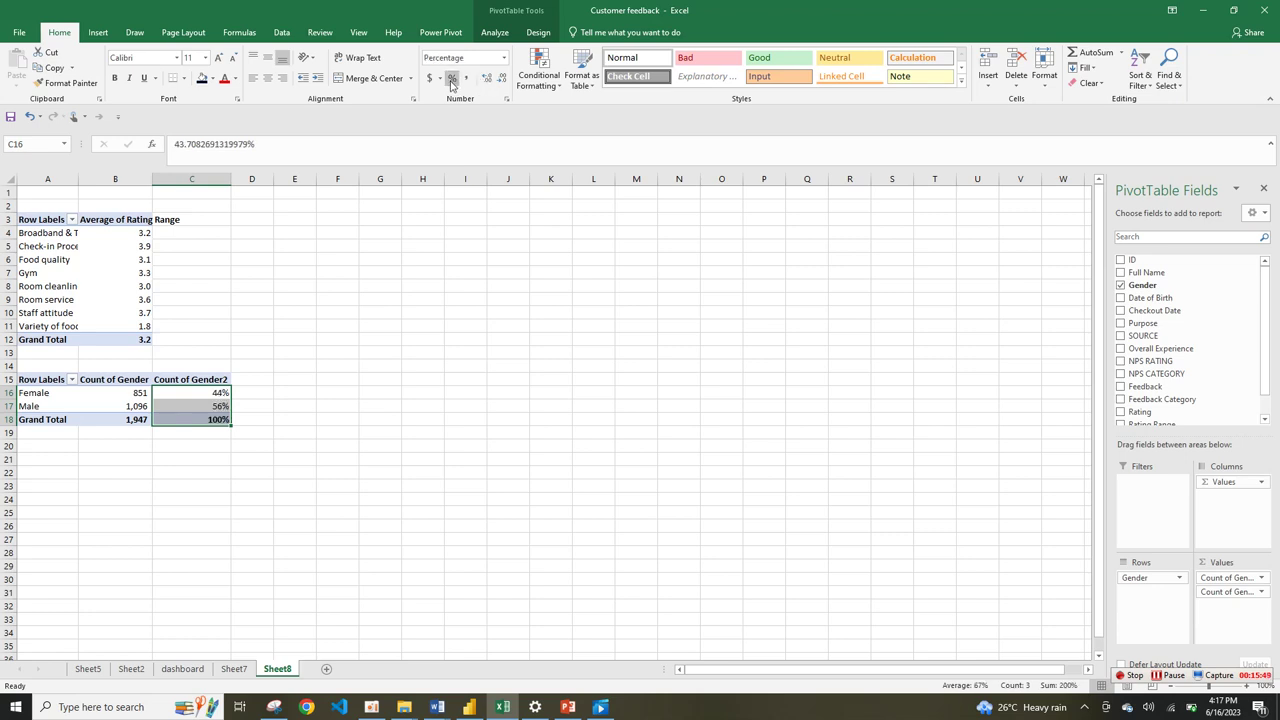
pyautogui.click(488, 80)
pyautogui.click(488, 80)
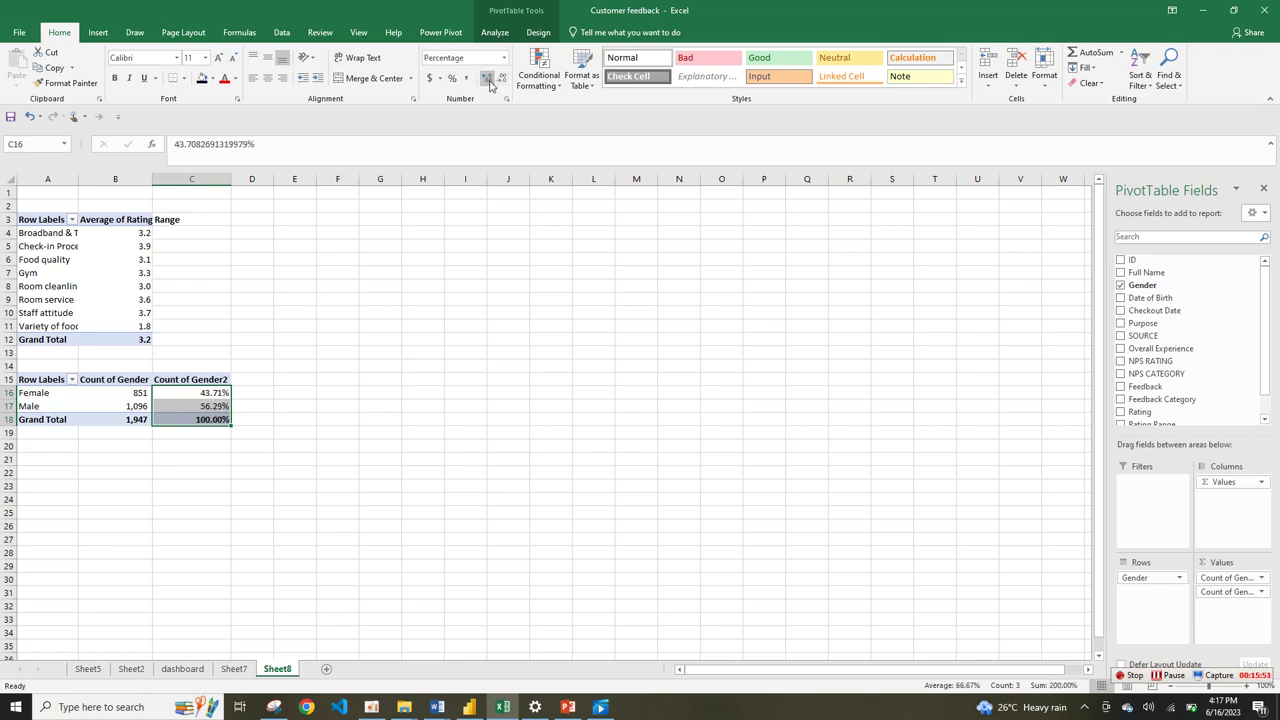
pyautogui.click(343, 451)
pyautogui.click(108, 430)
pyautogui.moveTo(61, 397); pyautogui.dragTo(203, 402)
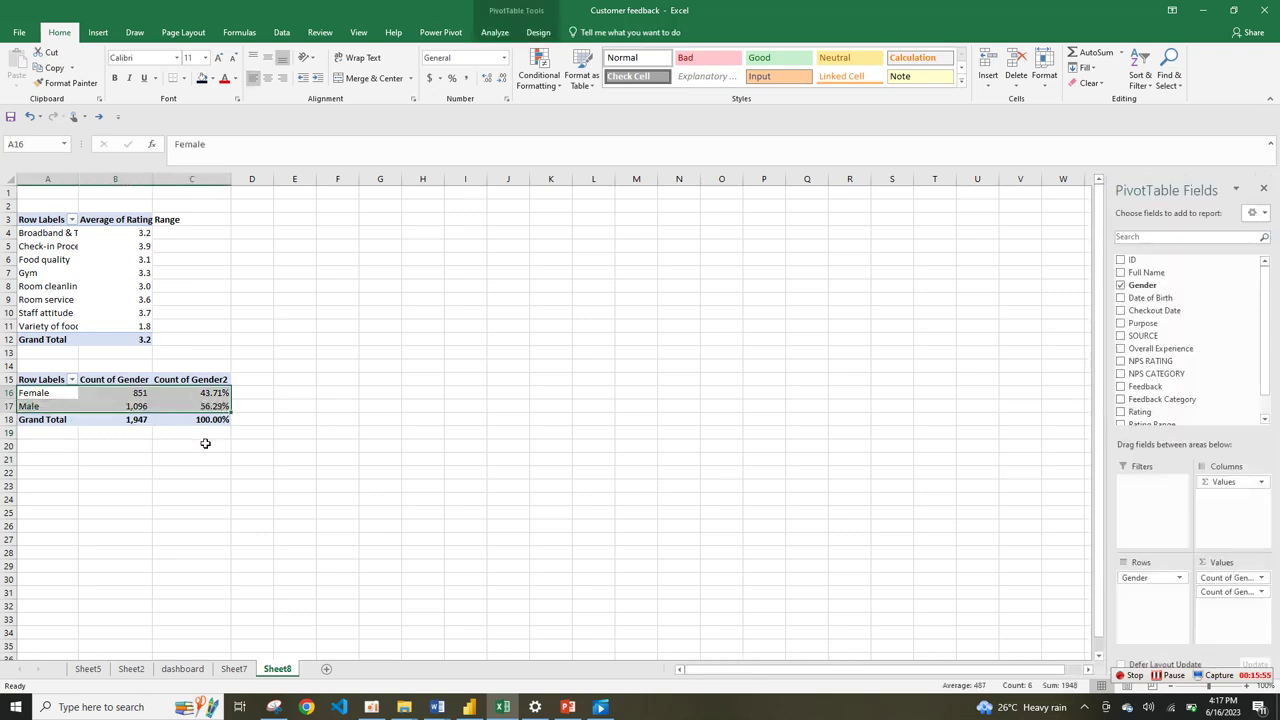
pyautogui.click(182, 464)
pyautogui.click(37, 408)
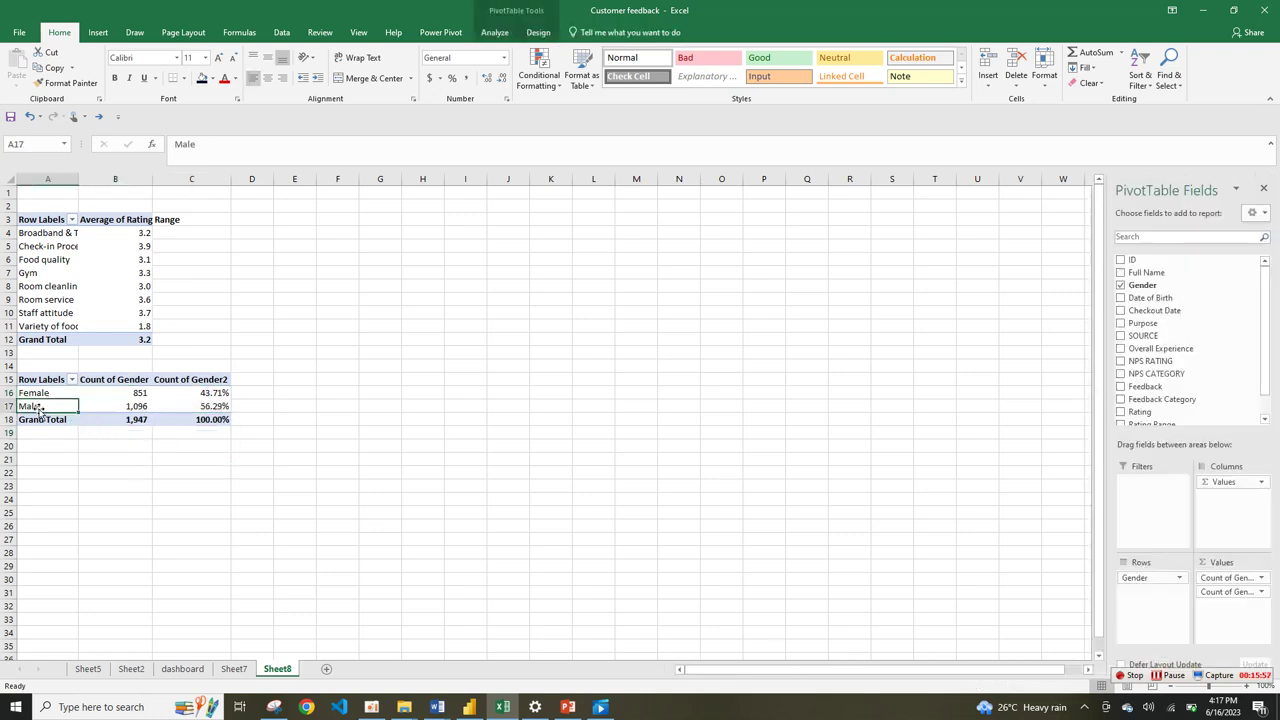
# - Examine the gender visual on the finished dashboard sheet and return to Sheet8
pyautogui.click(50, 393)
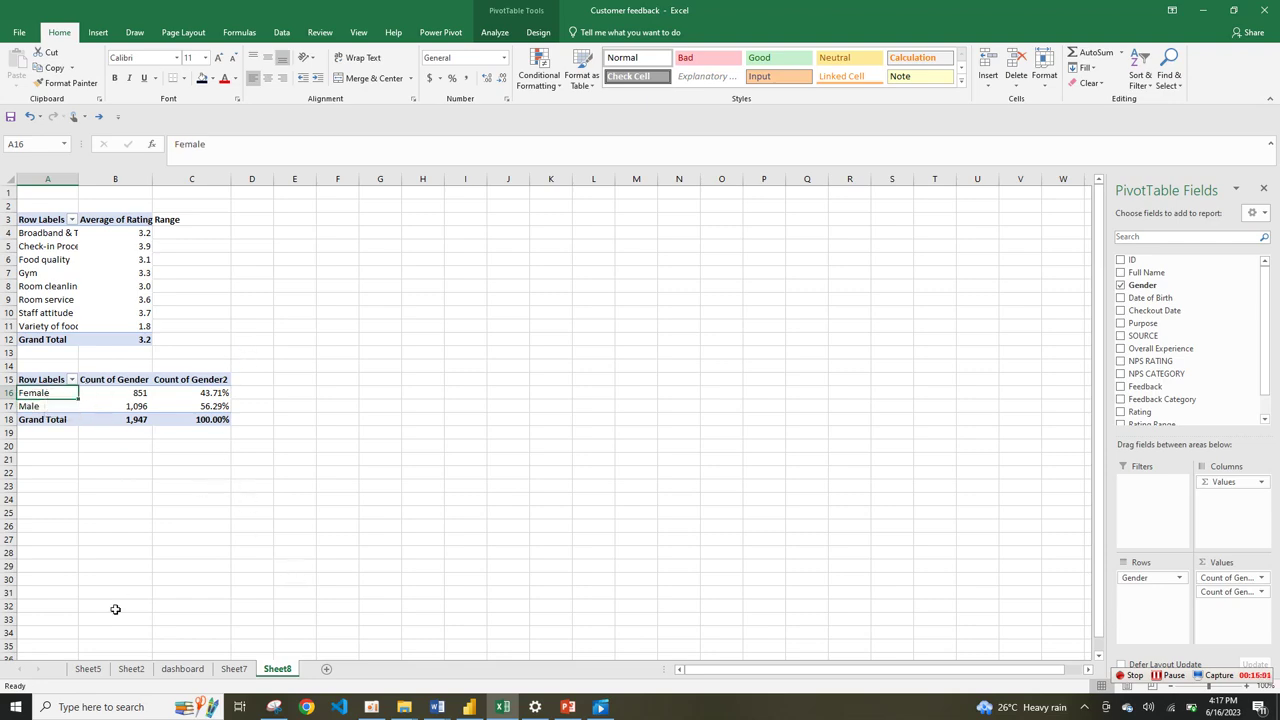
pyautogui.click(182, 668)
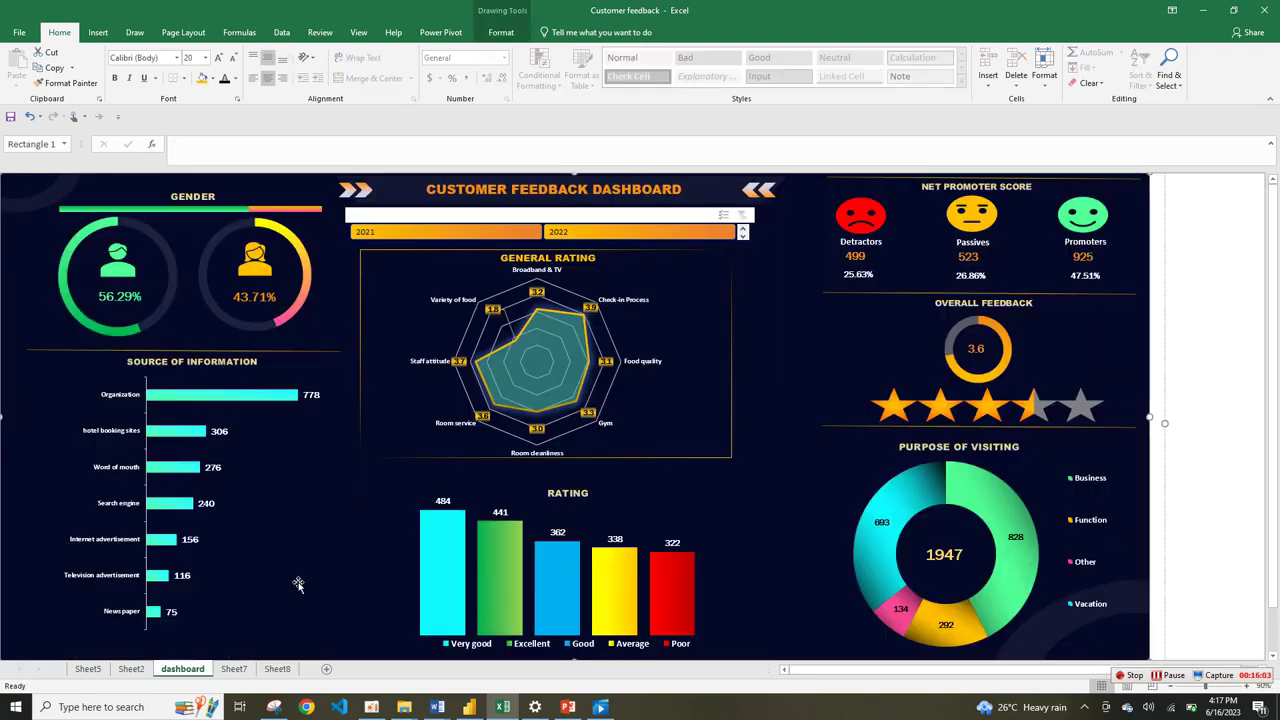
pyautogui.click(277, 668)
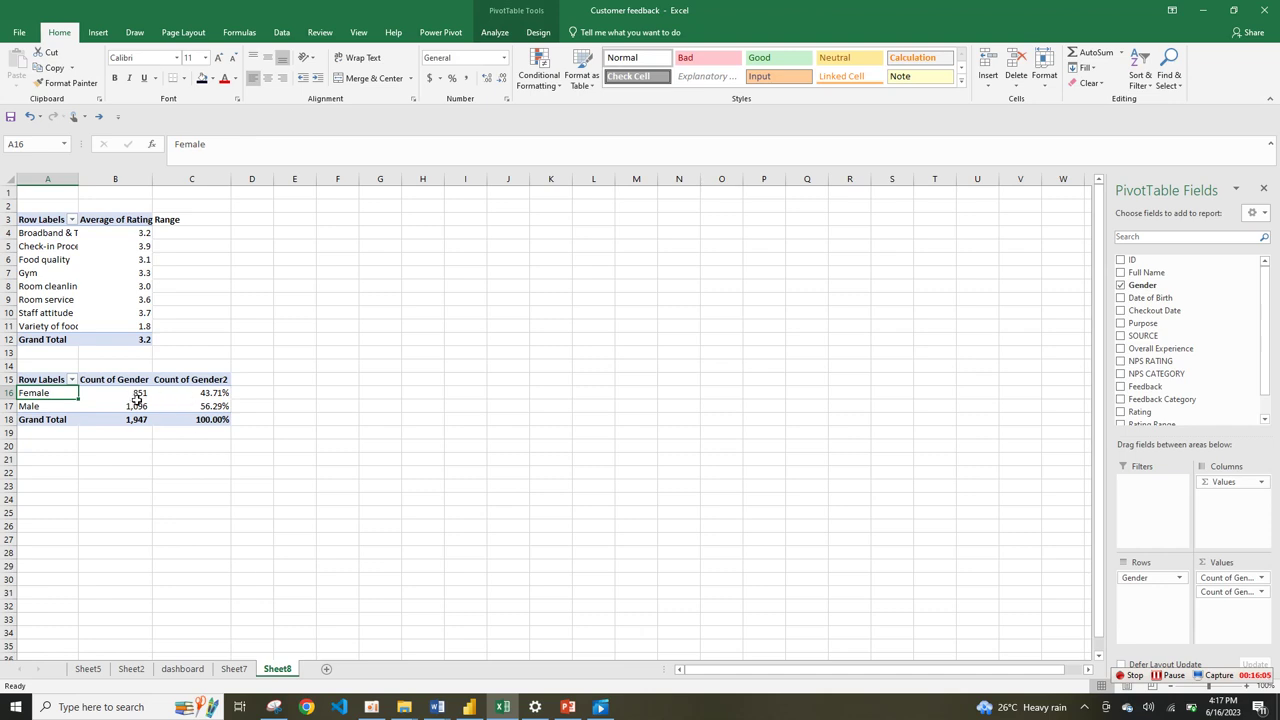
pyautogui.click(138, 404)
pyautogui.moveTo(41, 407); pyautogui.dragTo(115, 405)
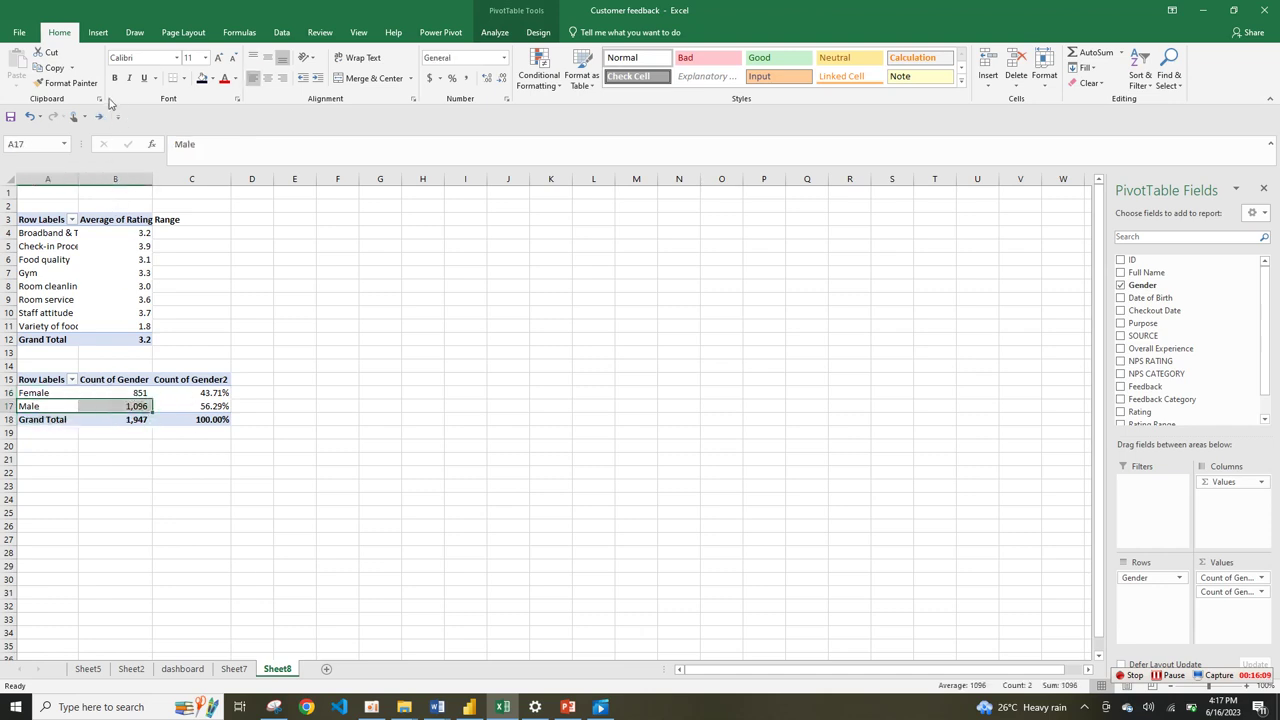
pyautogui.click(106, 31)
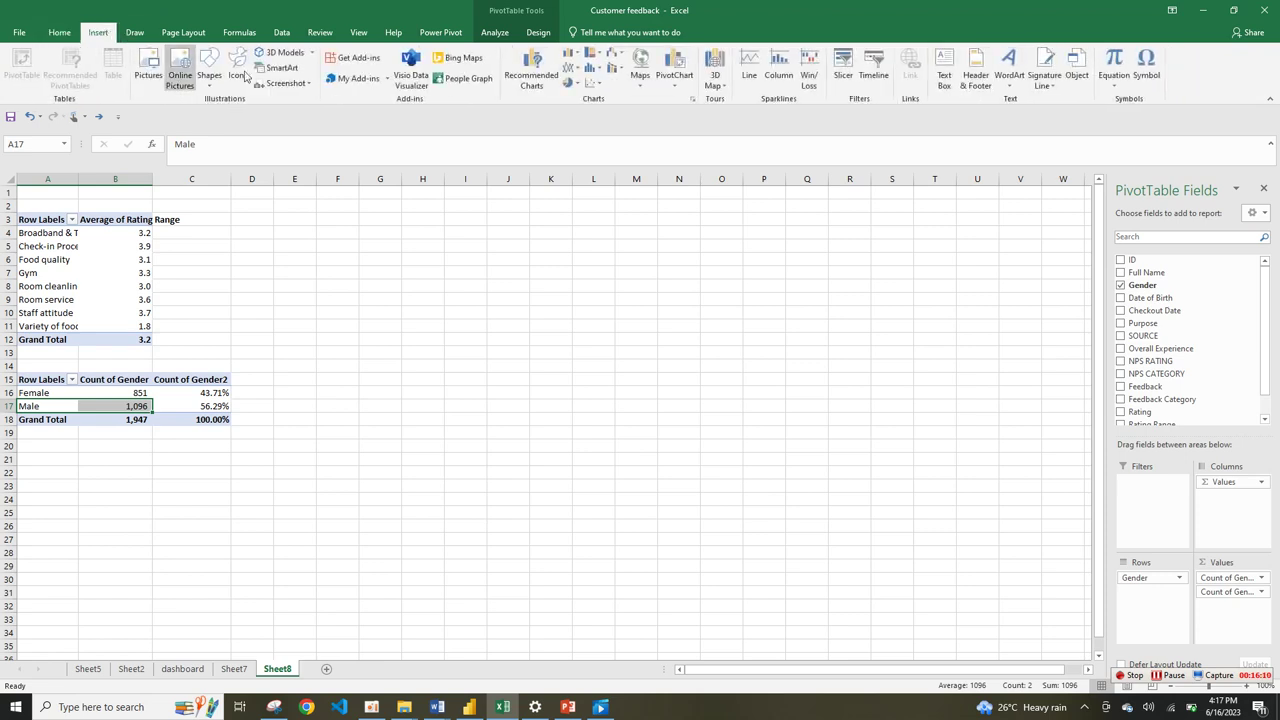
pyautogui.click(581, 88)
pyautogui.click(579, 229)
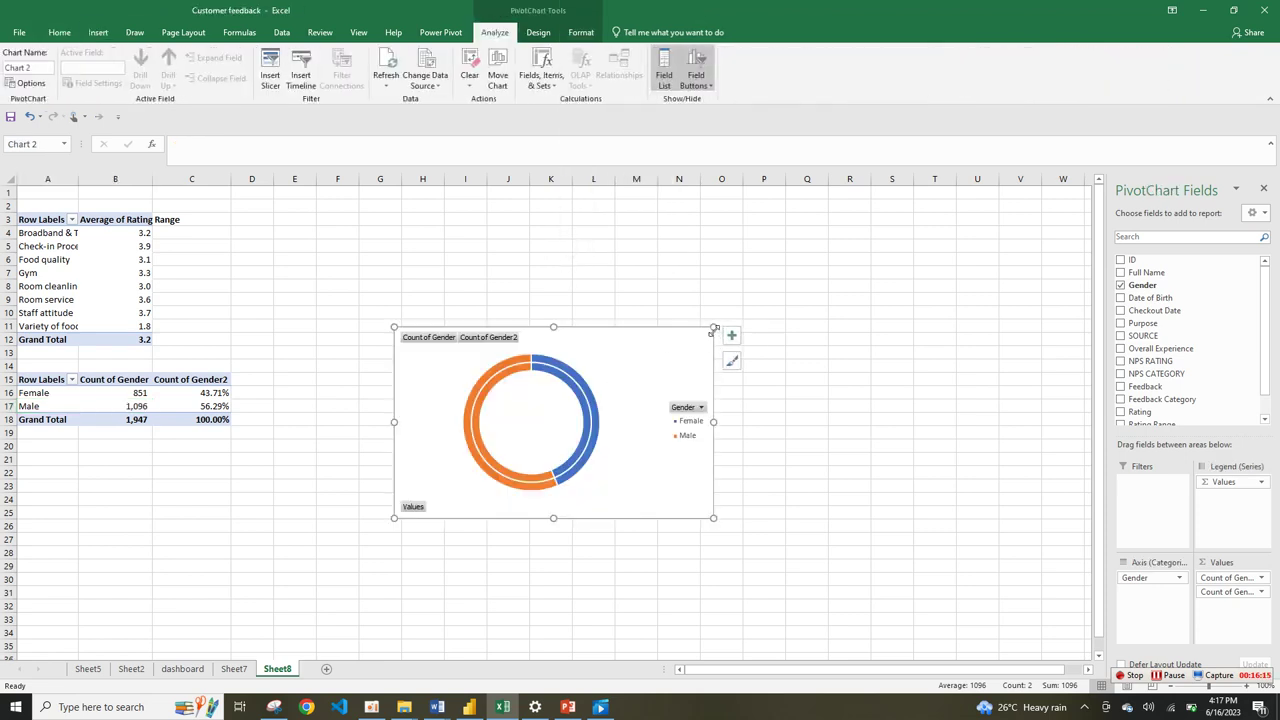
pyautogui.moveTo(713, 327); pyautogui.dragTo(679, 336)
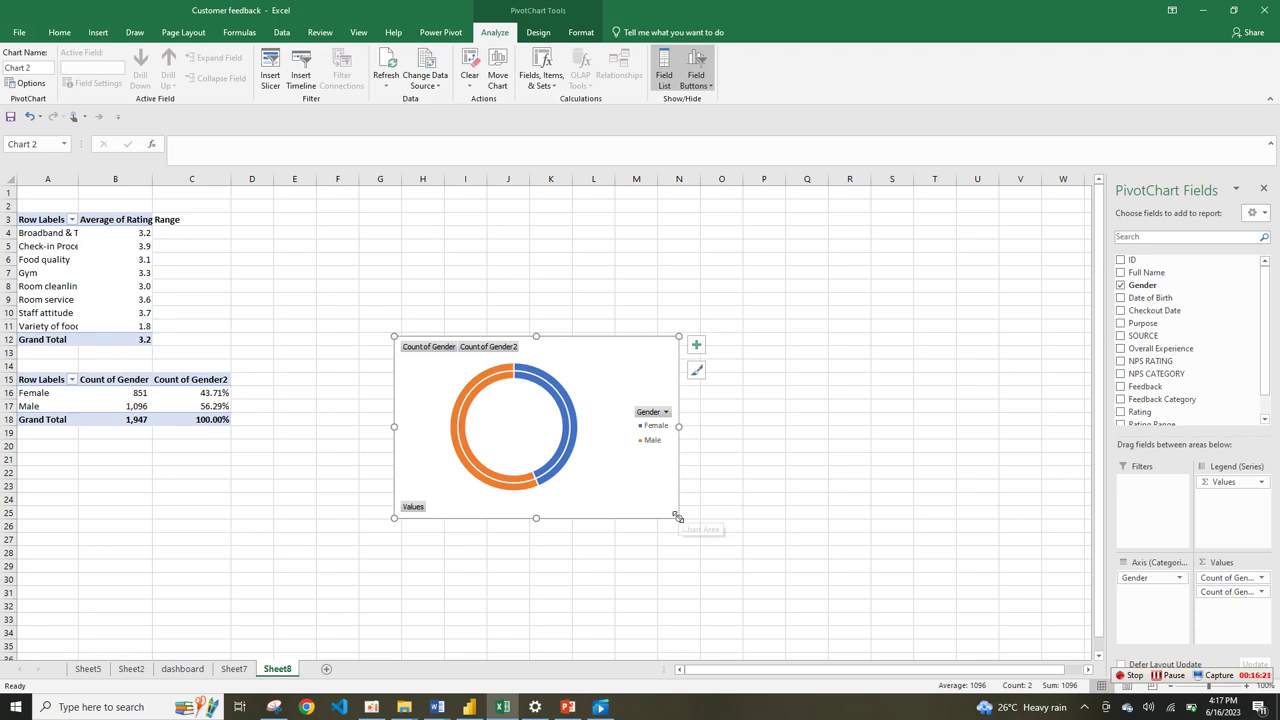
pyautogui.moveTo(394, 335); pyautogui.dragTo(429, 296)
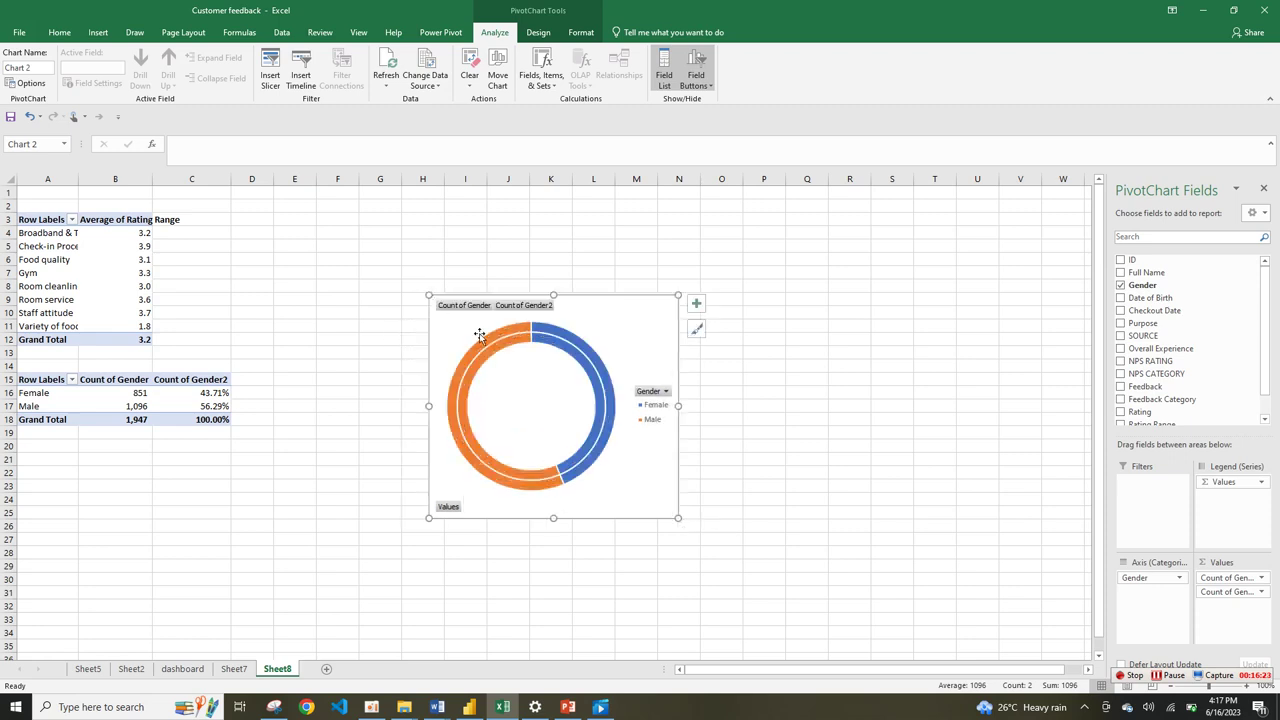
pyautogui.click(697, 303)
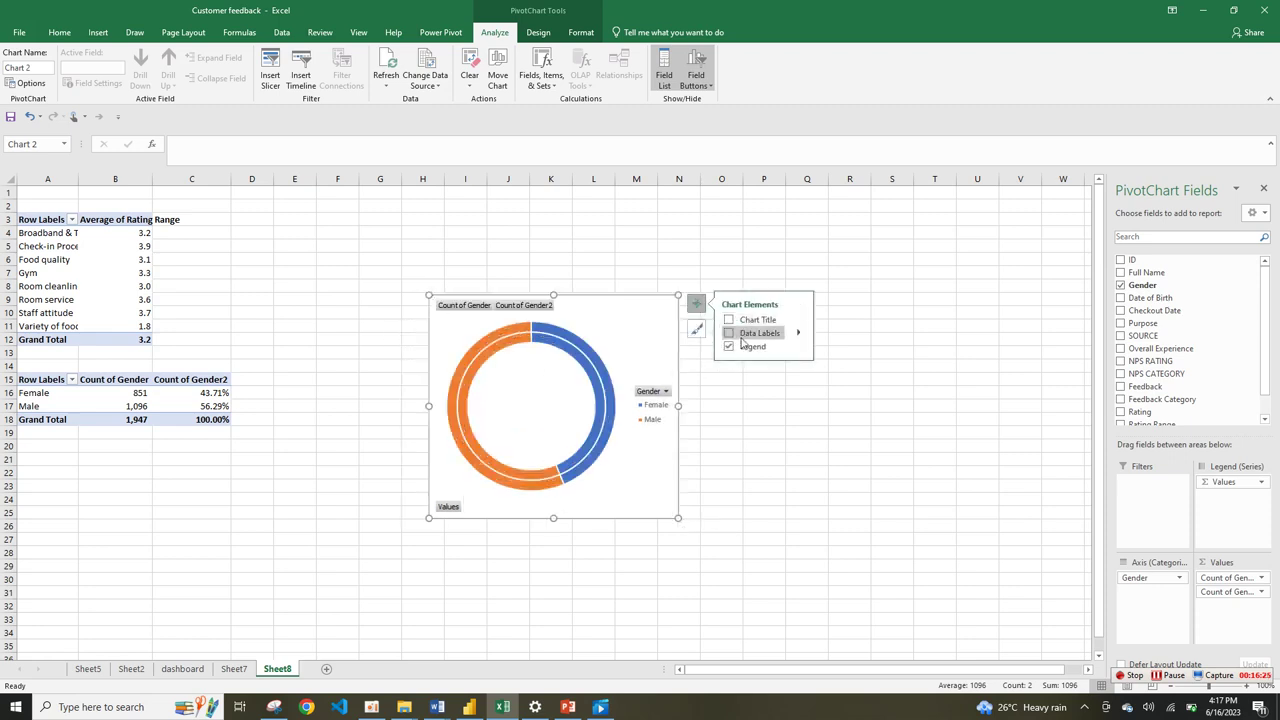
pyautogui.click(743, 347)
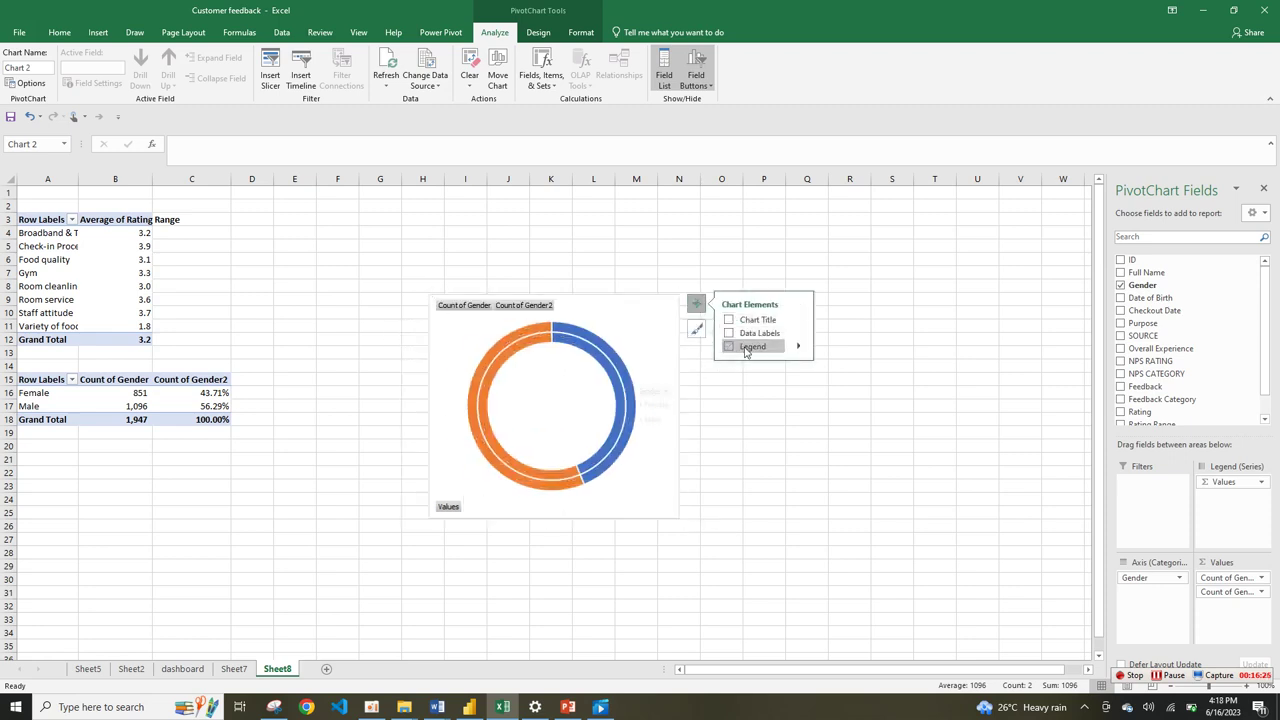
pyautogui.click(617, 404)
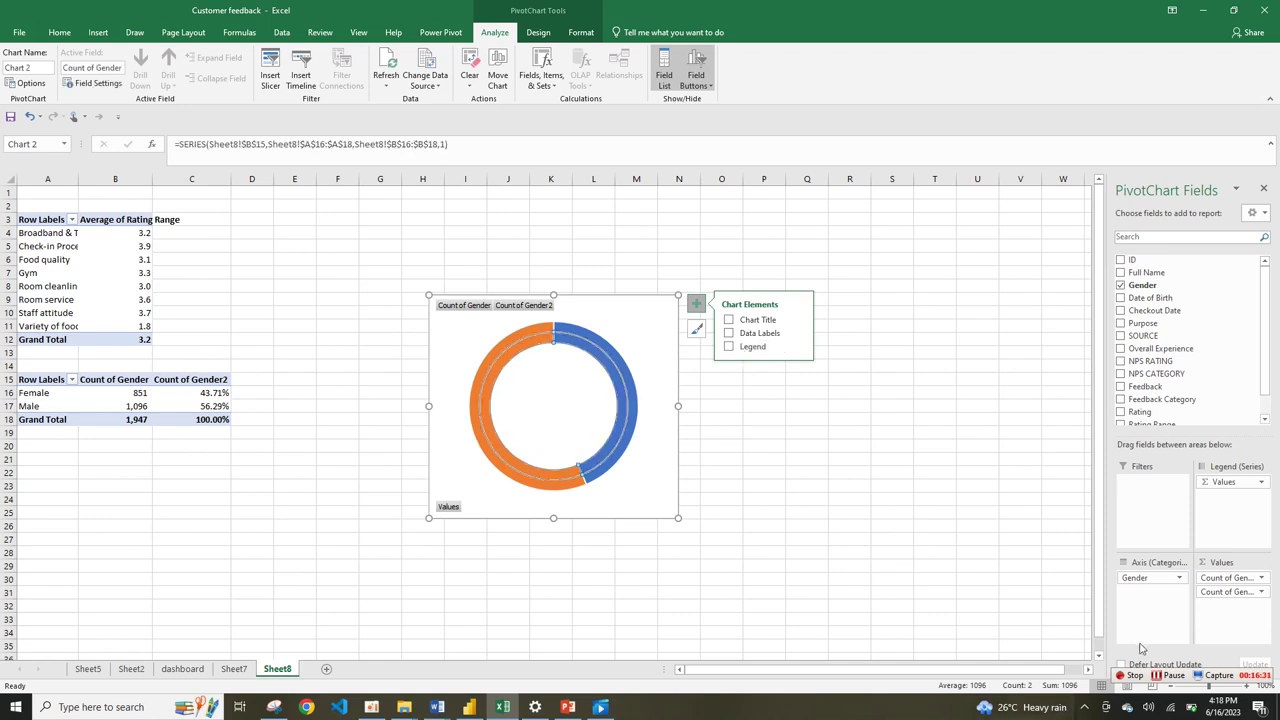
pyautogui.press('Delete')
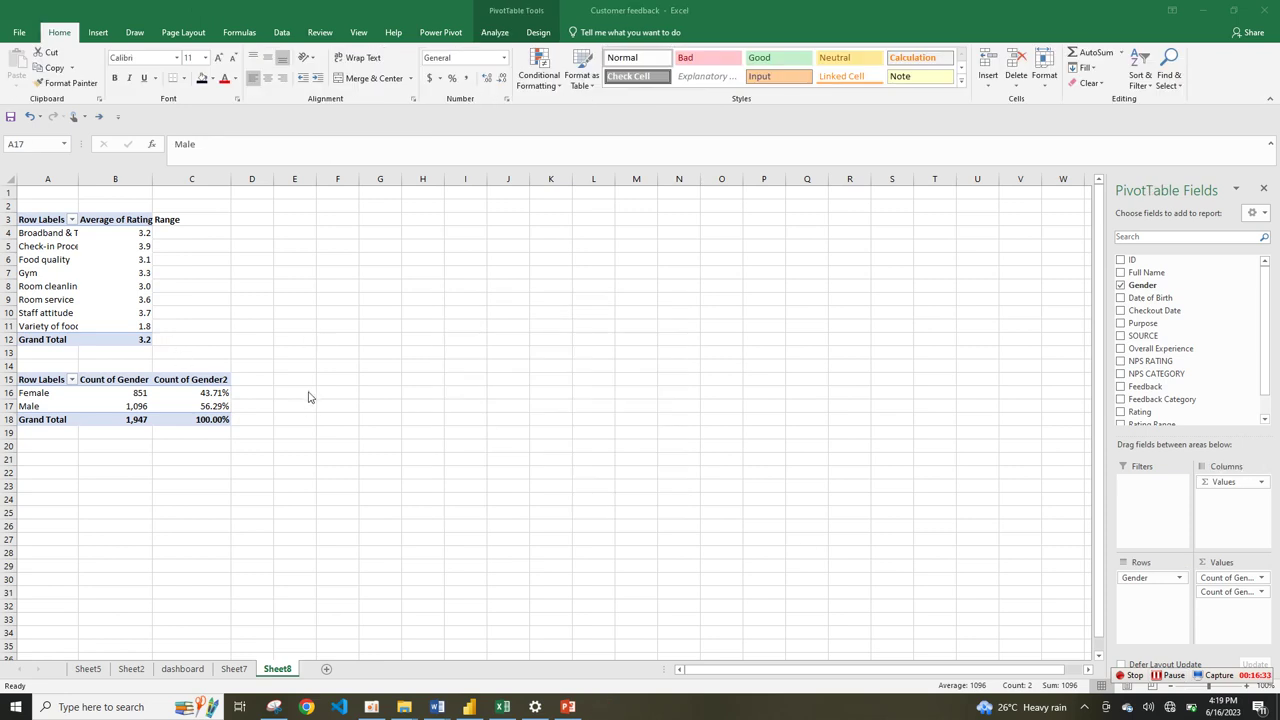
# - Copy the Female and Male rows A16:C17 of the gender PivotTable into plain cells starting at E16
pyautogui.click(361, 405)
pyautogui.click(329, 384)
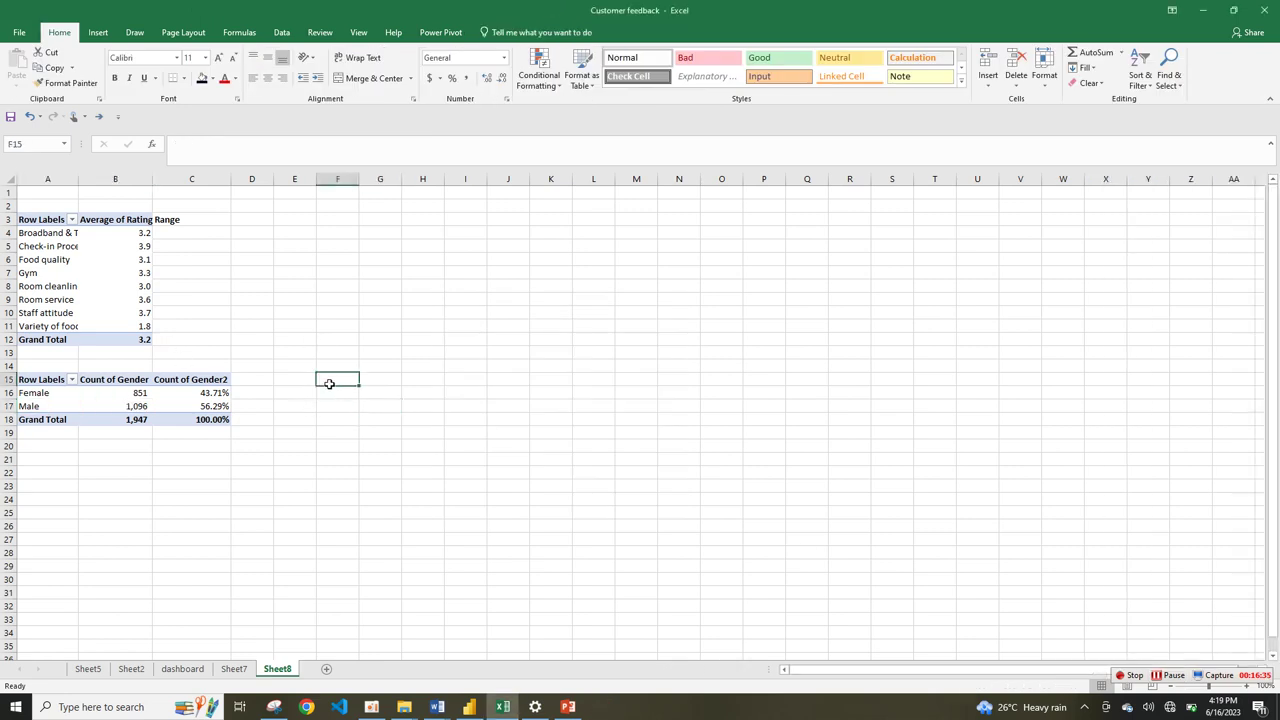
pyautogui.moveTo(30, 392); pyautogui.dragTo(203, 407)
pyautogui.hotkey('ctrl', 'c')
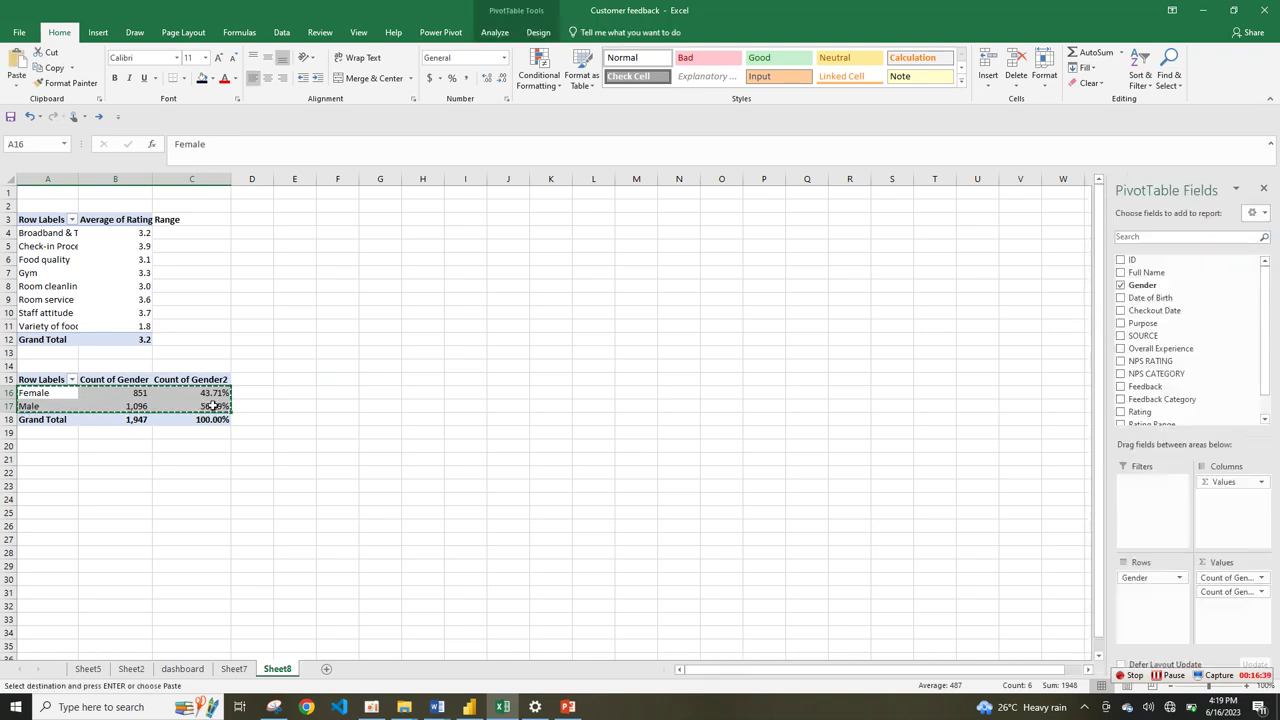
pyautogui.click(344, 407)
pyautogui.click(292, 394)
pyautogui.hotkey('ctrl', 'v')
pyautogui.click(295, 379)
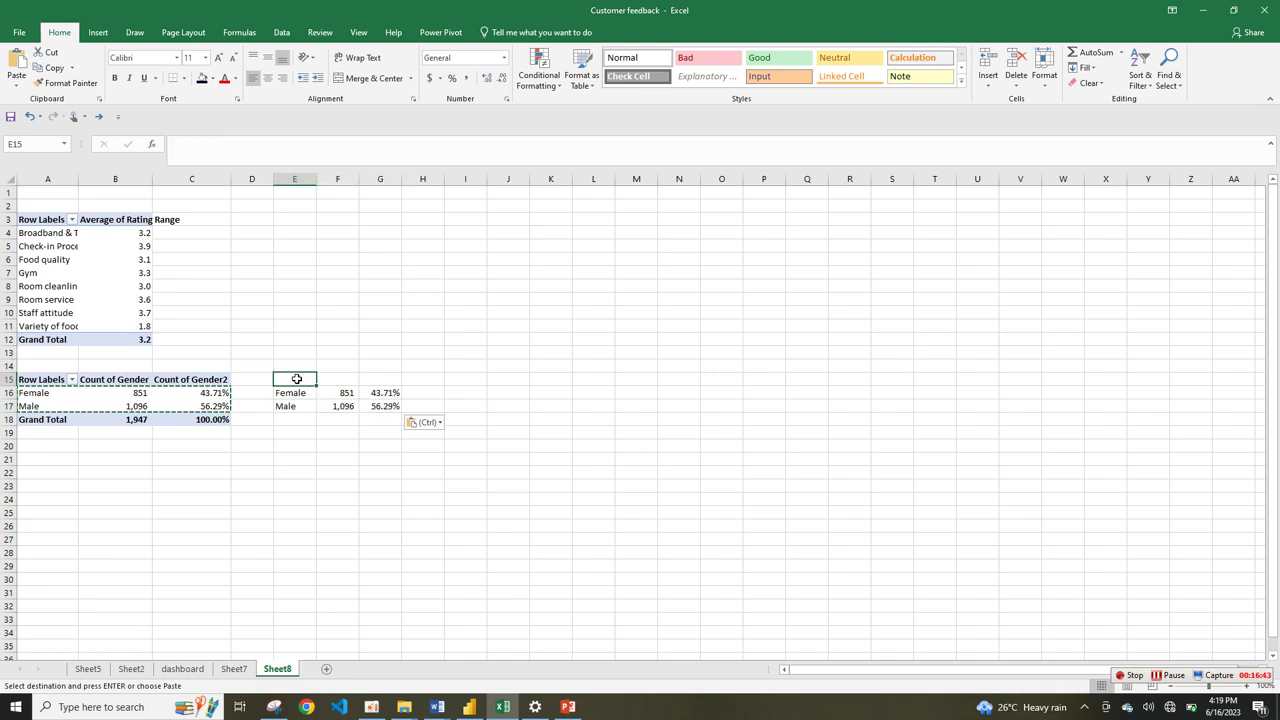
pyautogui.moveTo(295, 395)
pyautogui.mouseDown()
pyautogui.moveTo(344, 402)
pyautogui.moveTo(292, 405)
pyautogui.mouseUp()
pyautogui.moveTo(381, 394); pyautogui.dragTo(386, 406)
pyautogui.press('ctrl')
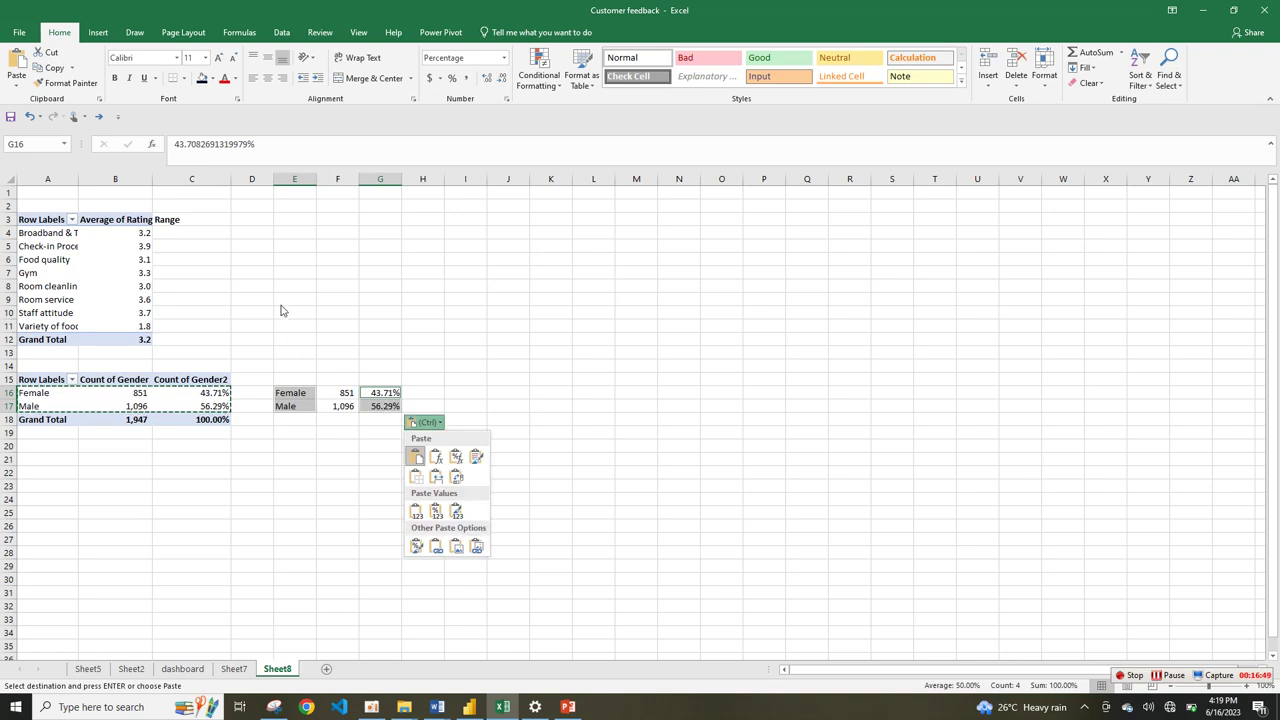
pyautogui.click(344, 395)
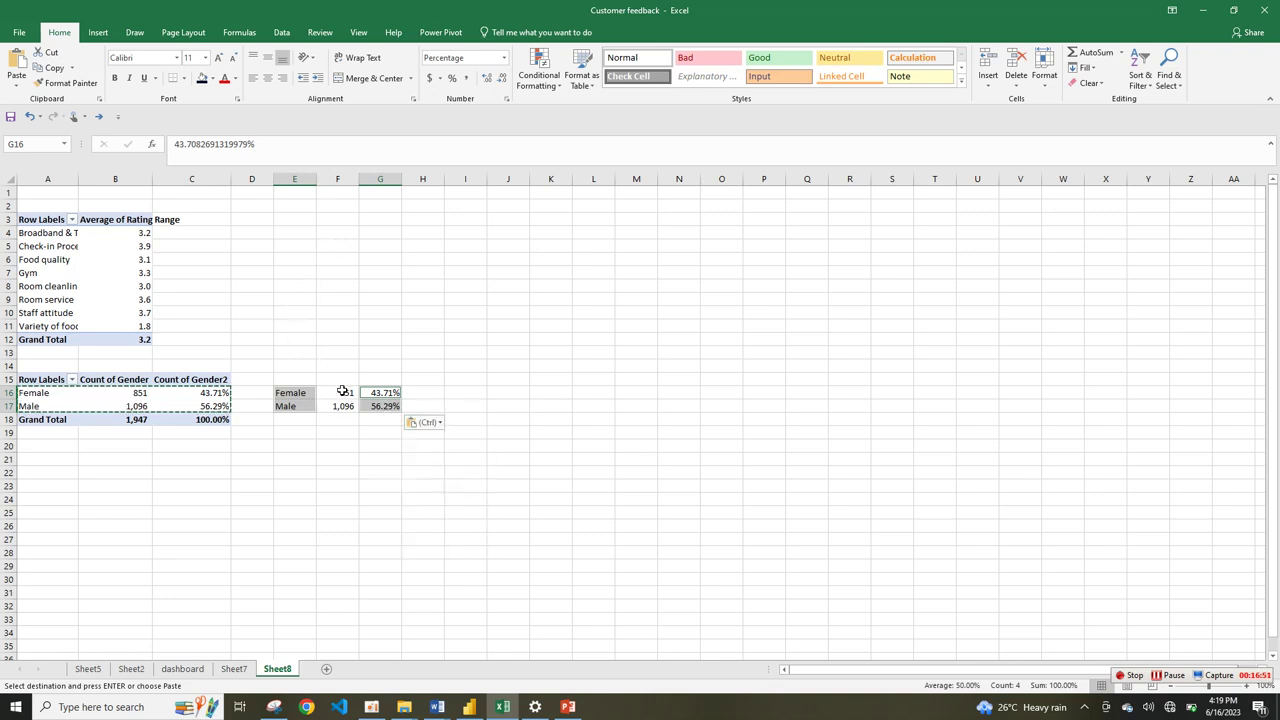
pyautogui.click(343, 391)
pyautogui.moveTo(381, 393); pyautogui.dragTo(387, 406)
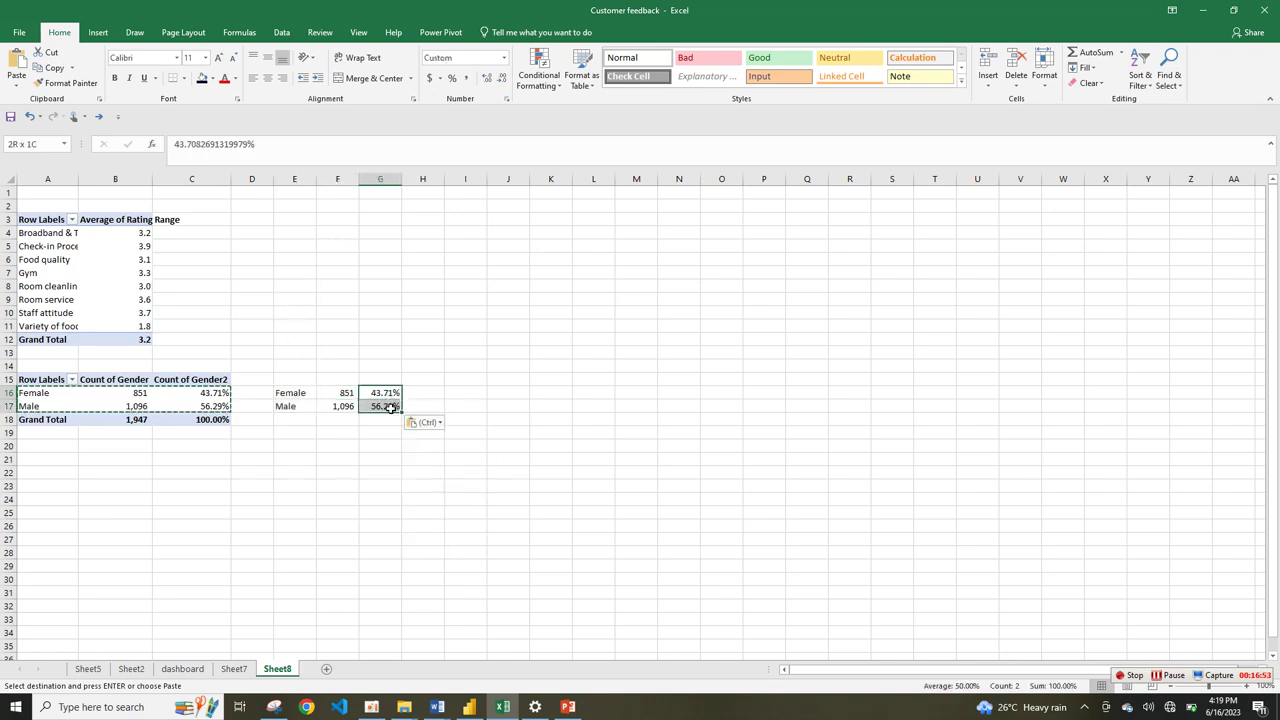
pyautogui.hotkey('ctrl', 'c')
pyautogui.click(341, 392)
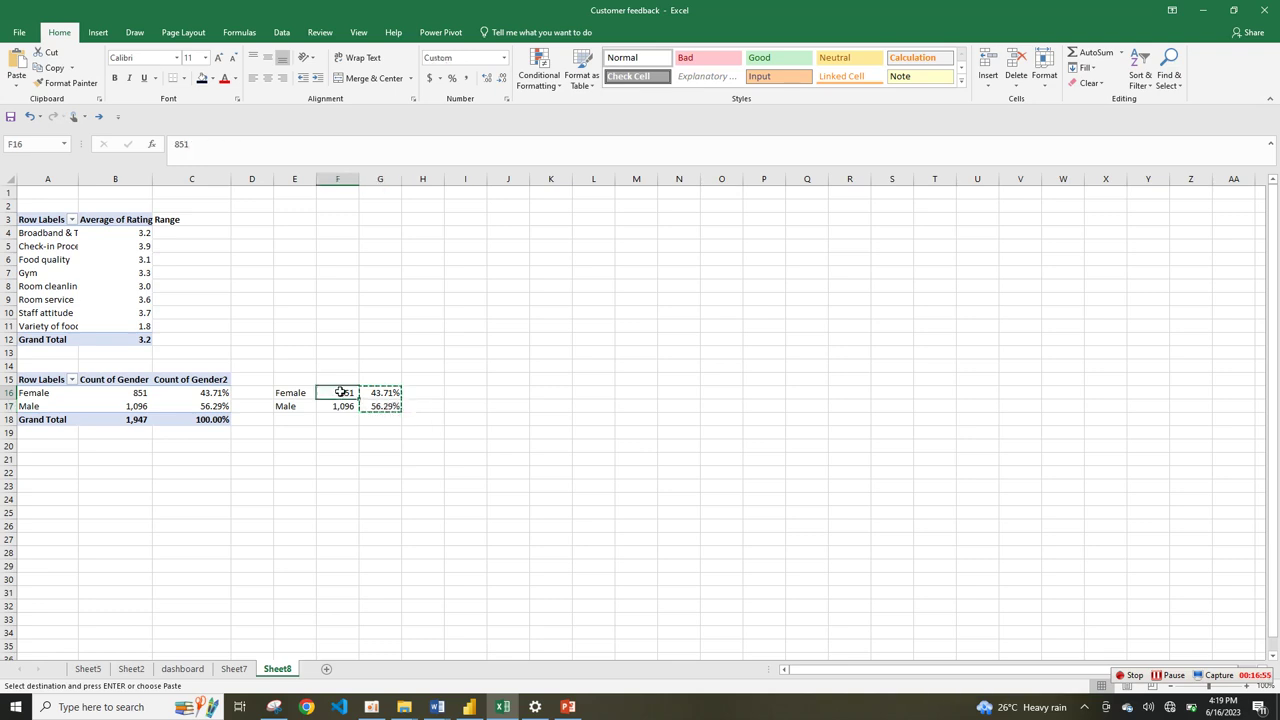
# - Insert a doughnut chart from the gender labels in E16:E17 and the percentages in G16:G17
pyautogui.moveTo(297, 392); pyautogui.dragTo(295, 405)
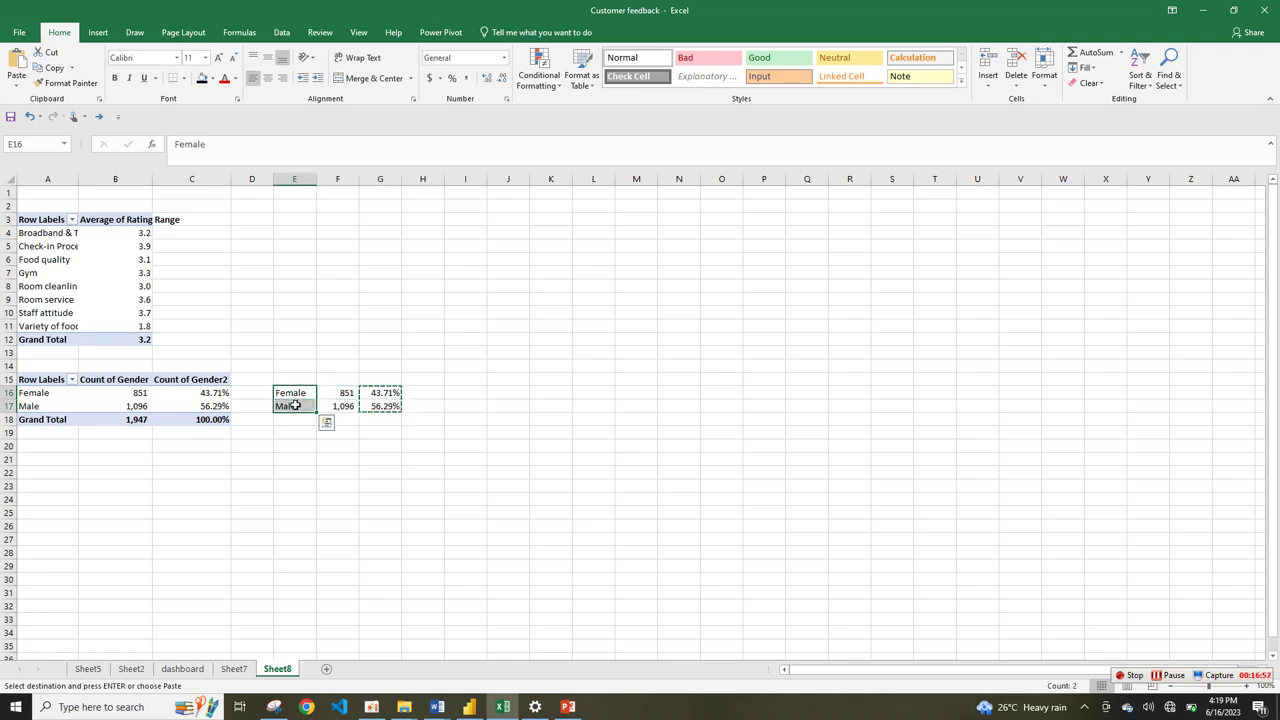
pyautogui.moveTo(387, 392); pyautogui.dragTo(385, 405)
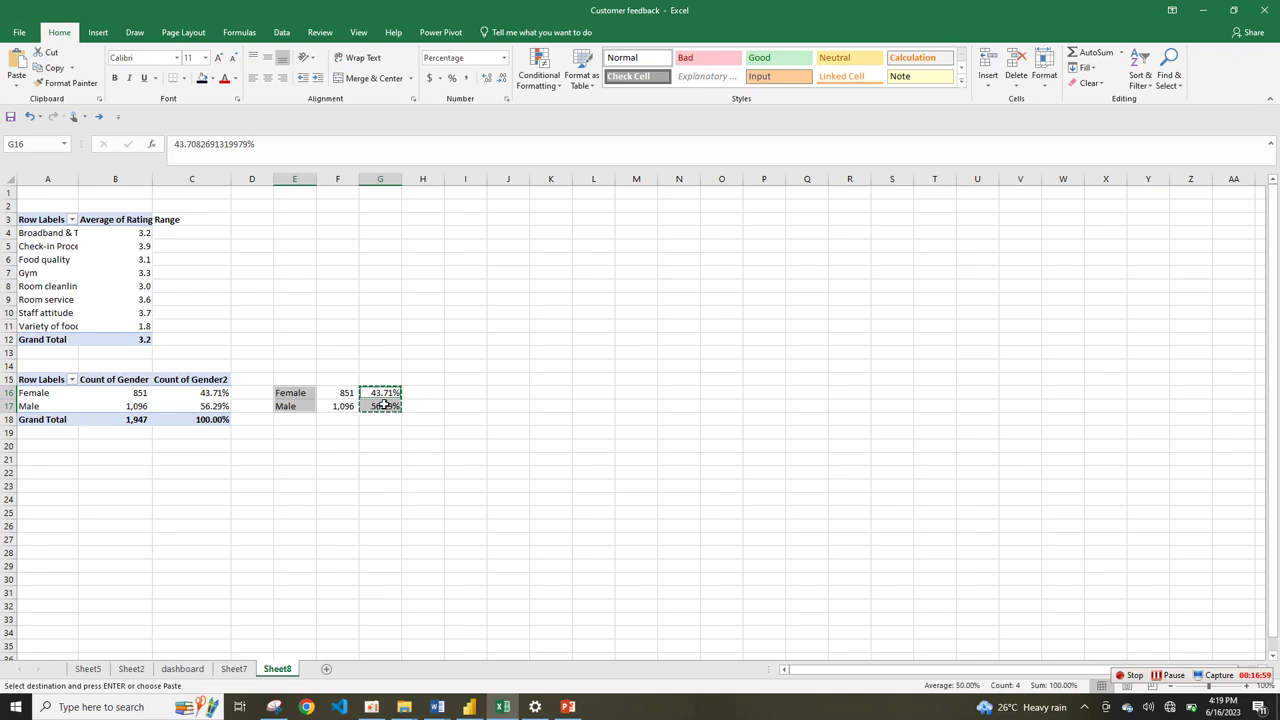
pyautogui.click(97, 32)
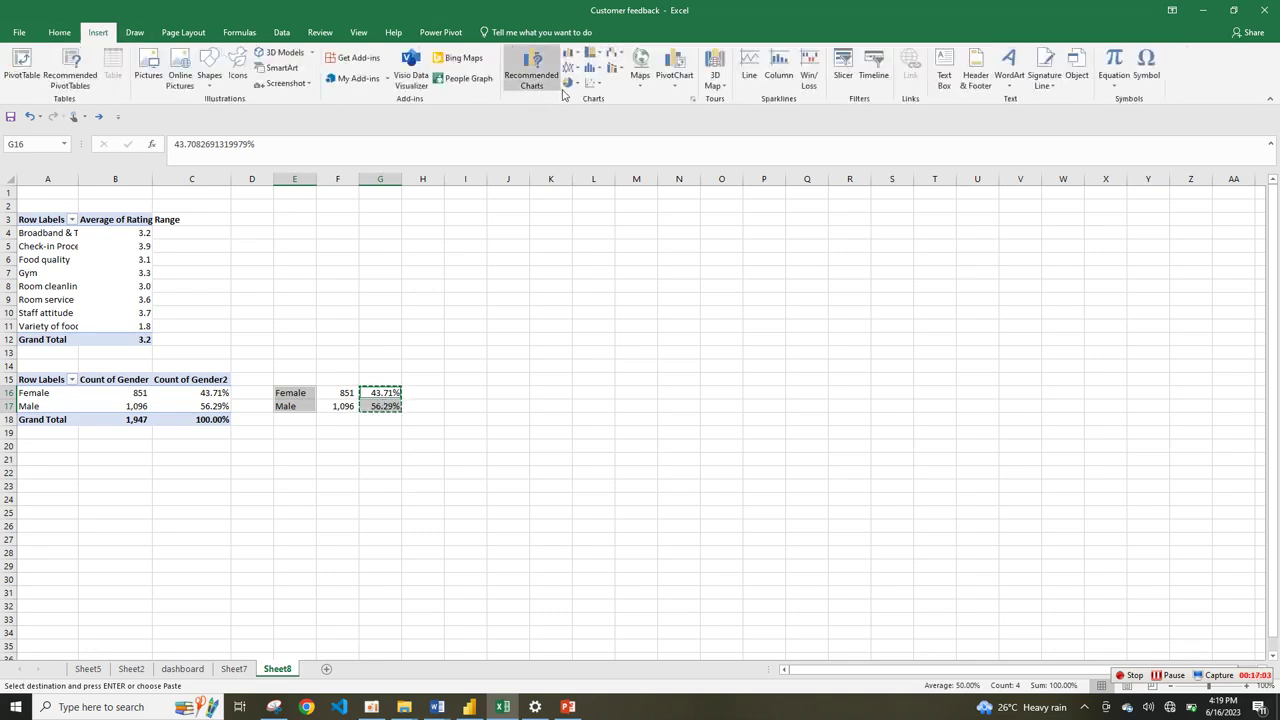
pyautogui.click(570, 84)
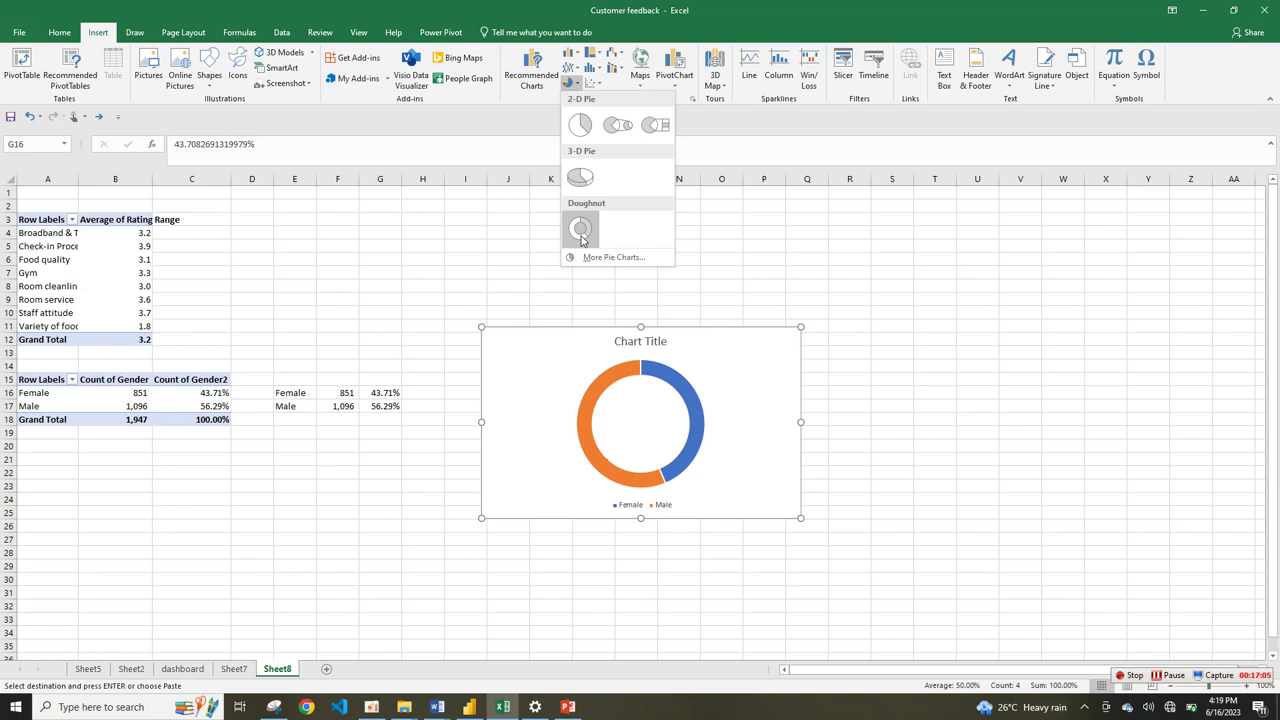
pyautogui.click(581, 229)
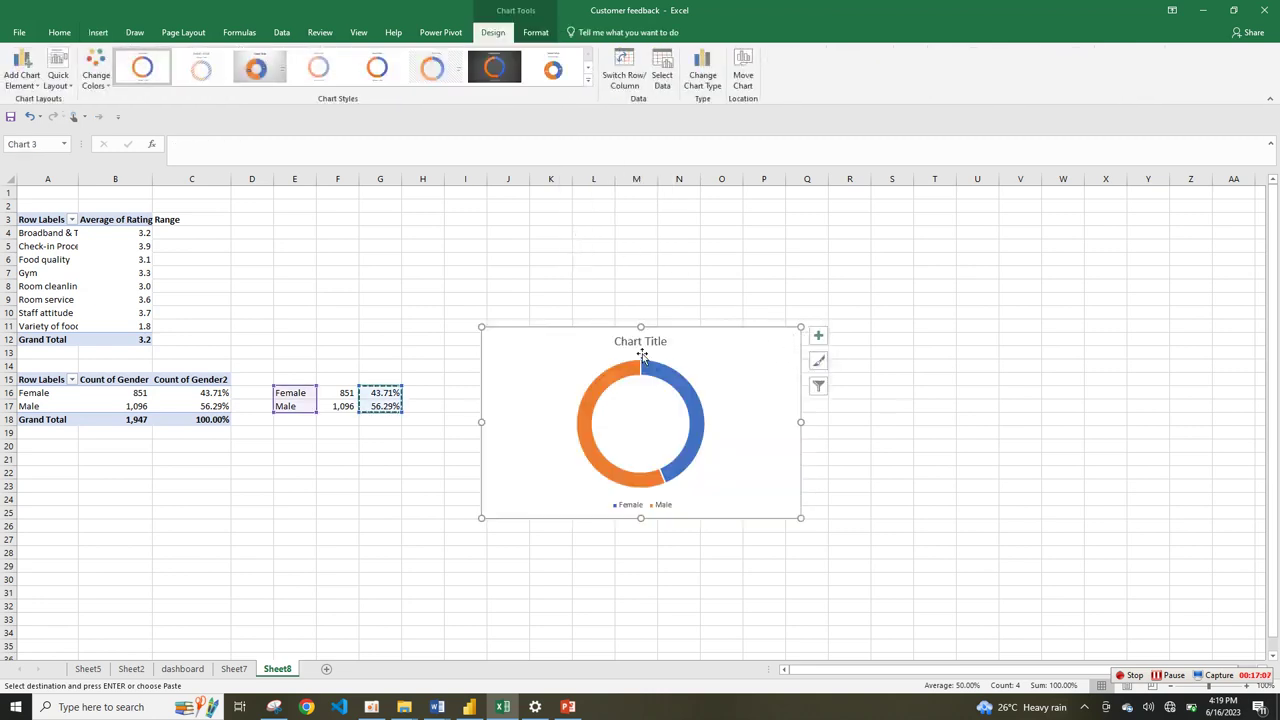
# - Remove the legend and the chart title from the gender doughnut chart
pyautogui.click(818, 335)
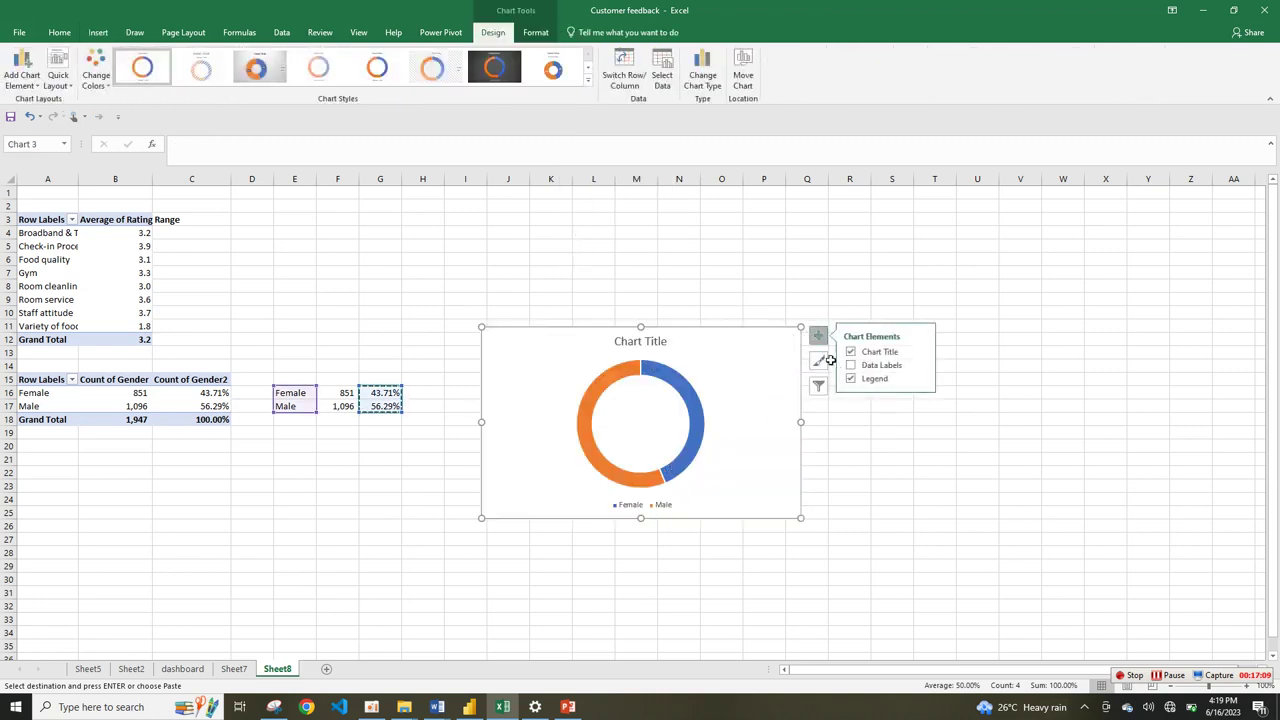
pyautogui.click(864, 381)
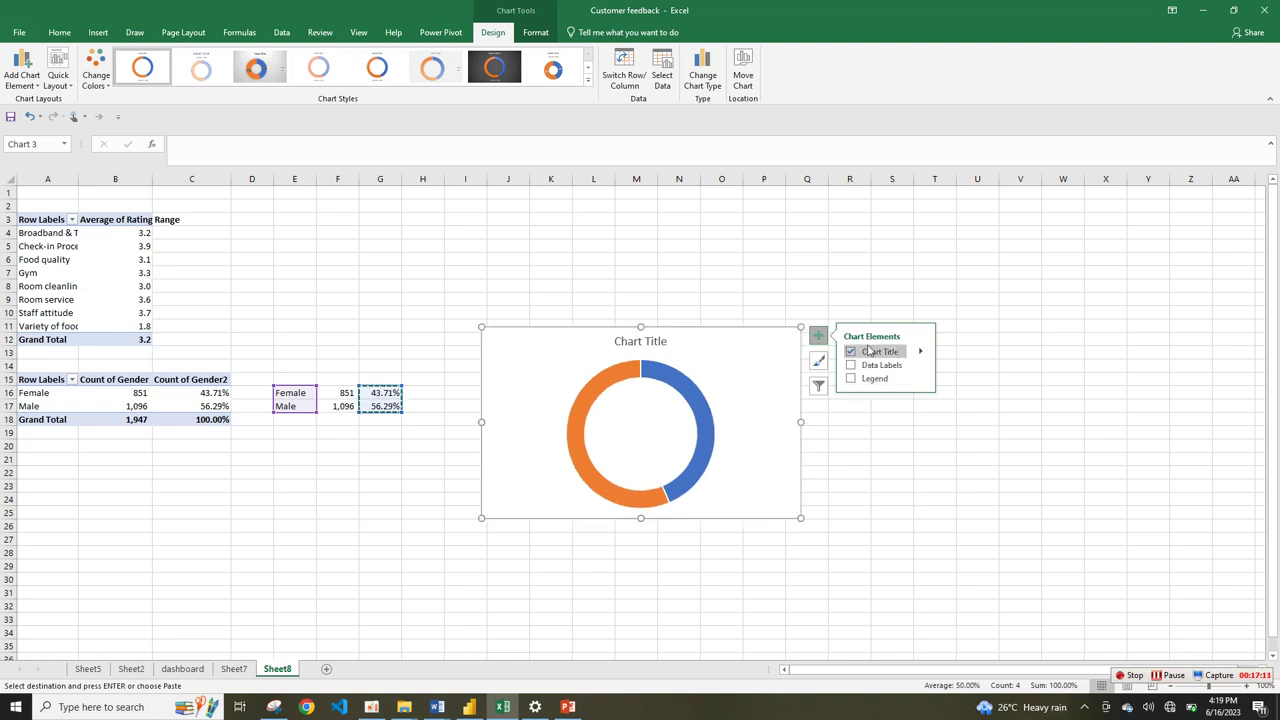
pyautogui.click(860, 352)
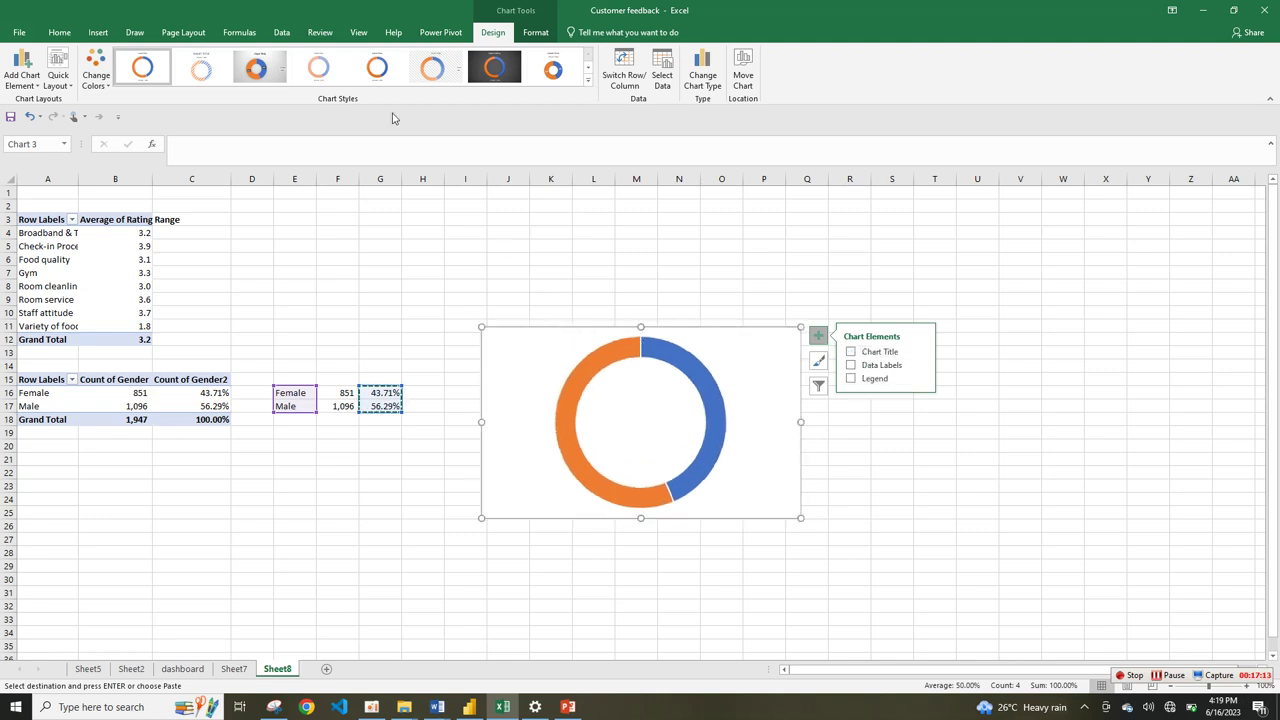
# - Remove the doughnut chart area's outline and fill, and remove the outline from the ring series
pyautogui.click(537, 32)
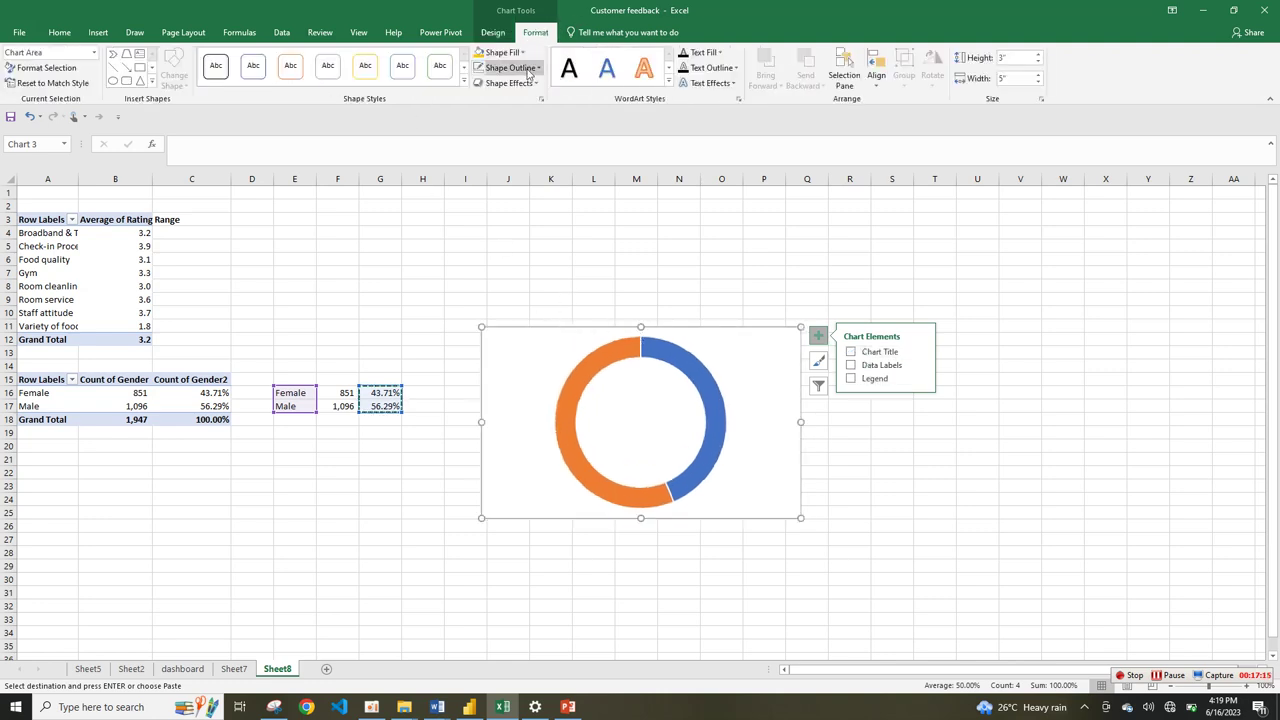
pyautogui.click(512, 67)
pyautogui.click(525, 228)
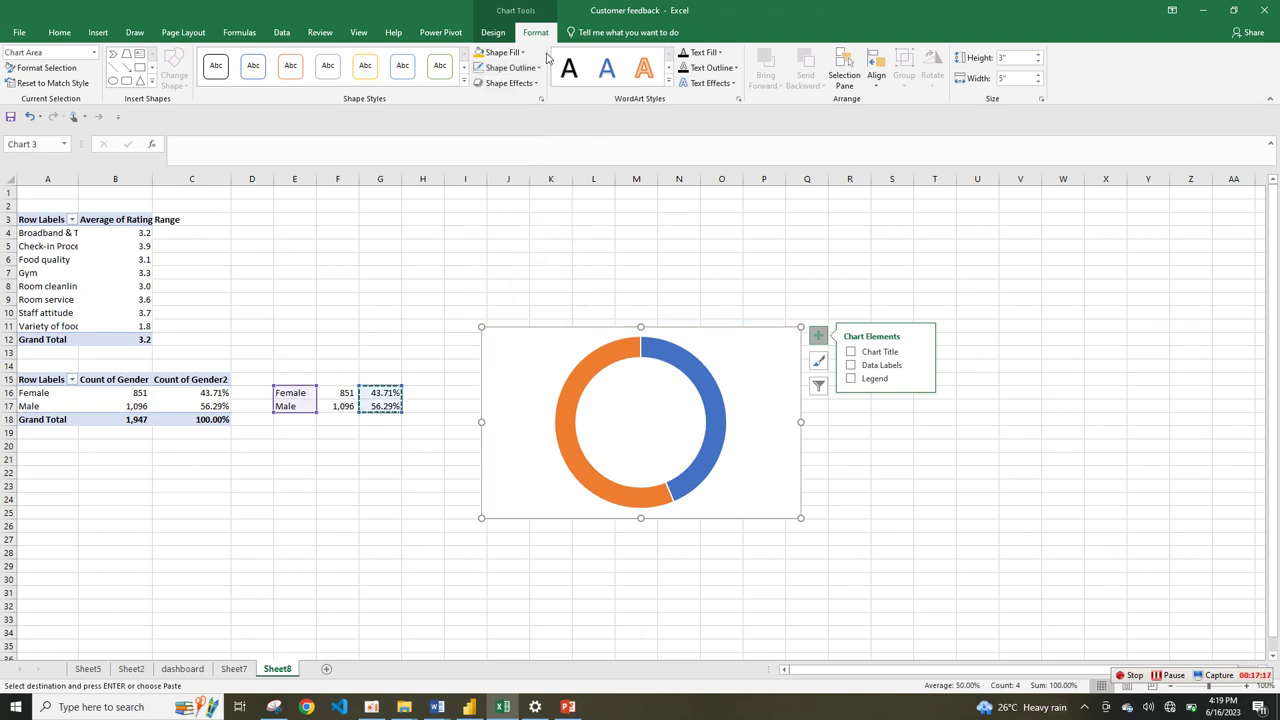
pyautogui.click(500, 52)
pyautogui.click(535, 214)
pyautogui.click(629, 352)
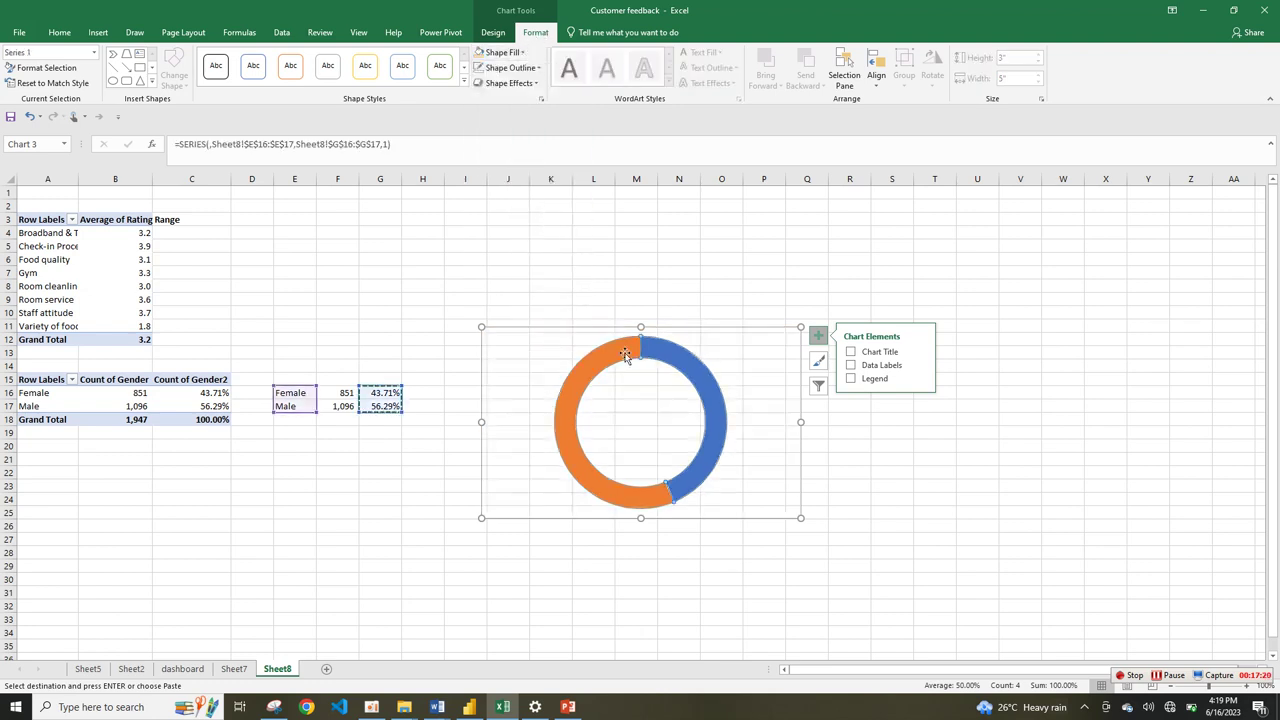
pyautogui.click(510, 68)
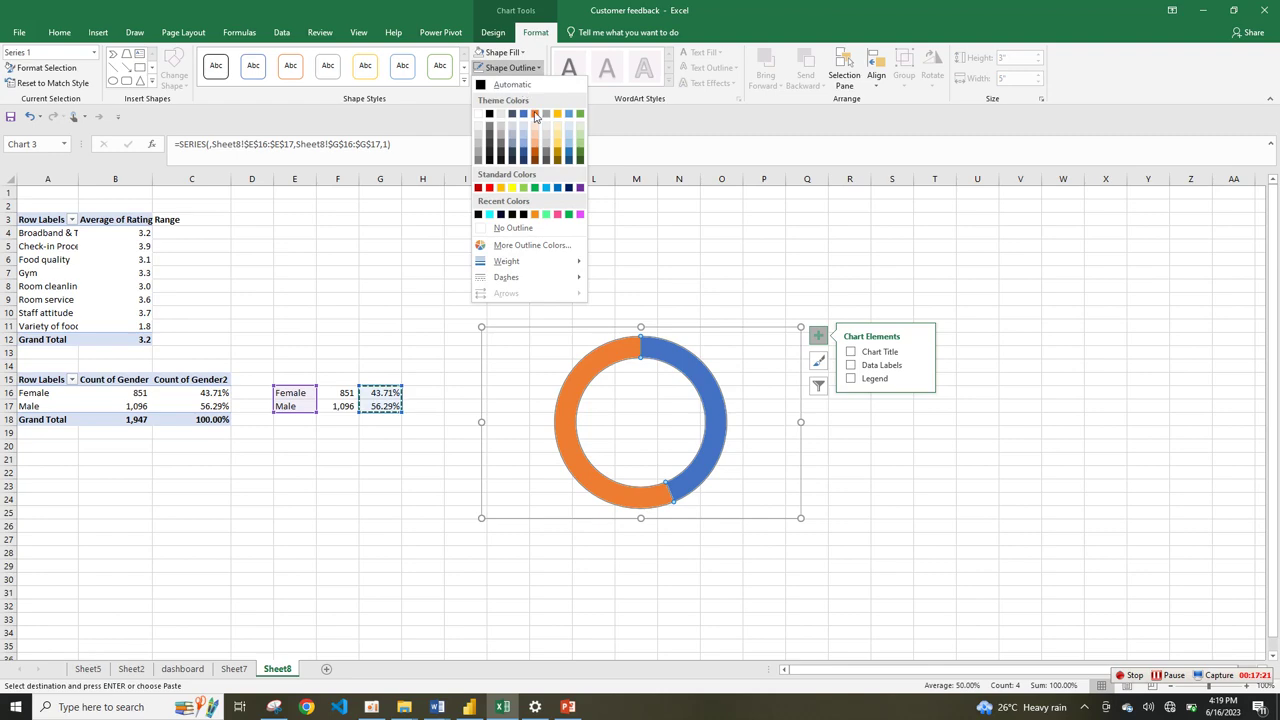
pyautogui.click(515, 228)
pyautogui.click(645, 272)
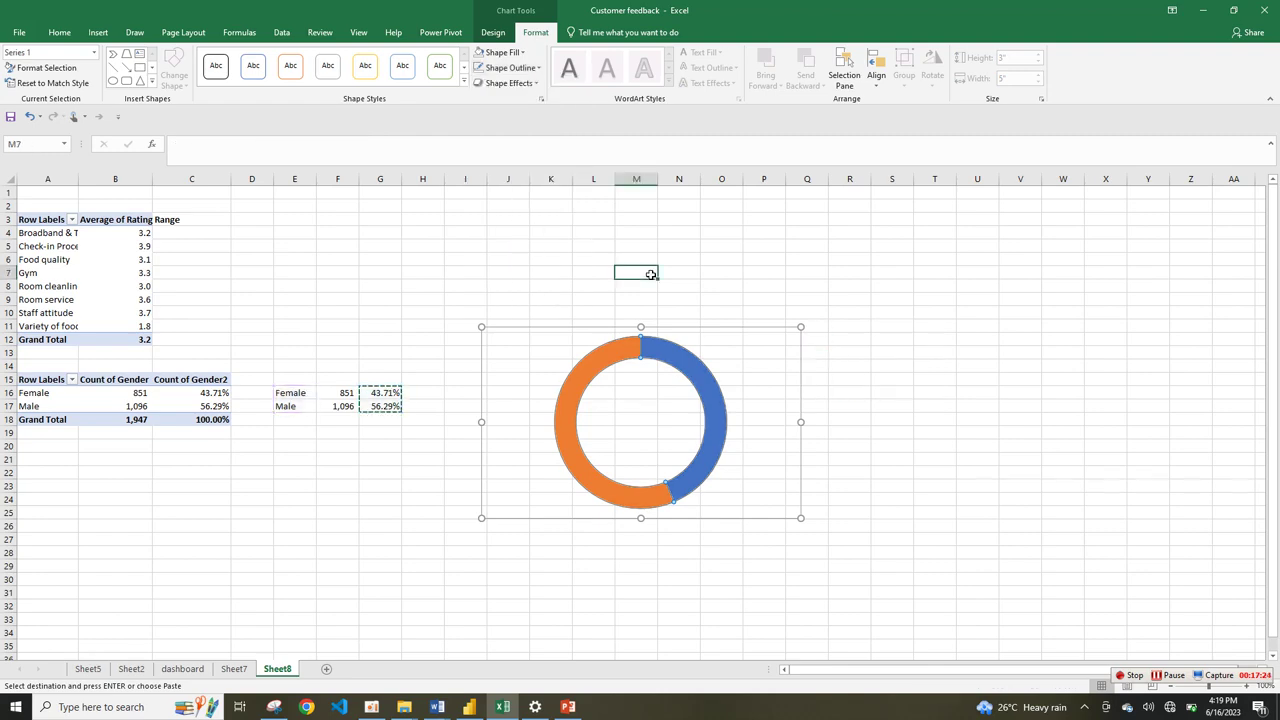
# - Cut the gender doughnut chart from Sheet8 and paste it onto the dashboard canvas on Sheet7
pyautogui.click(721, 401)
pyautogui.click(801, 325)
pyautogui.hotkey('ctrl', 'x')
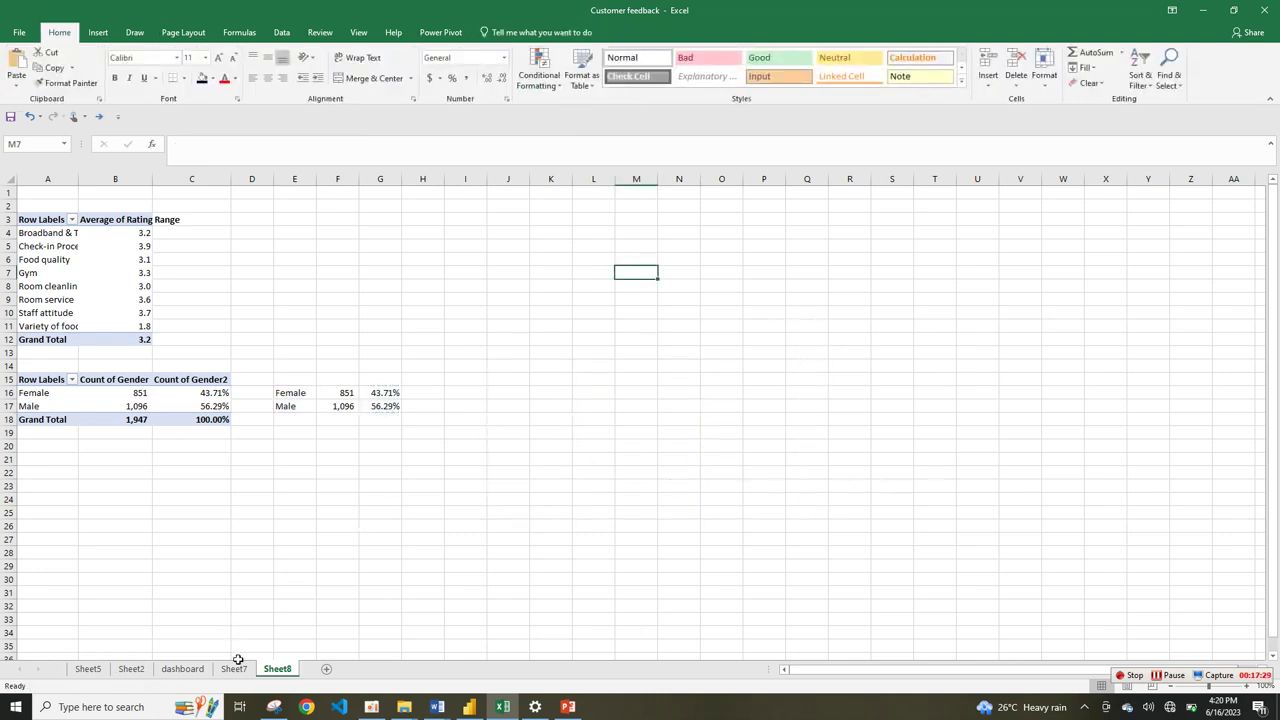
pyautogui.click(234, 668)
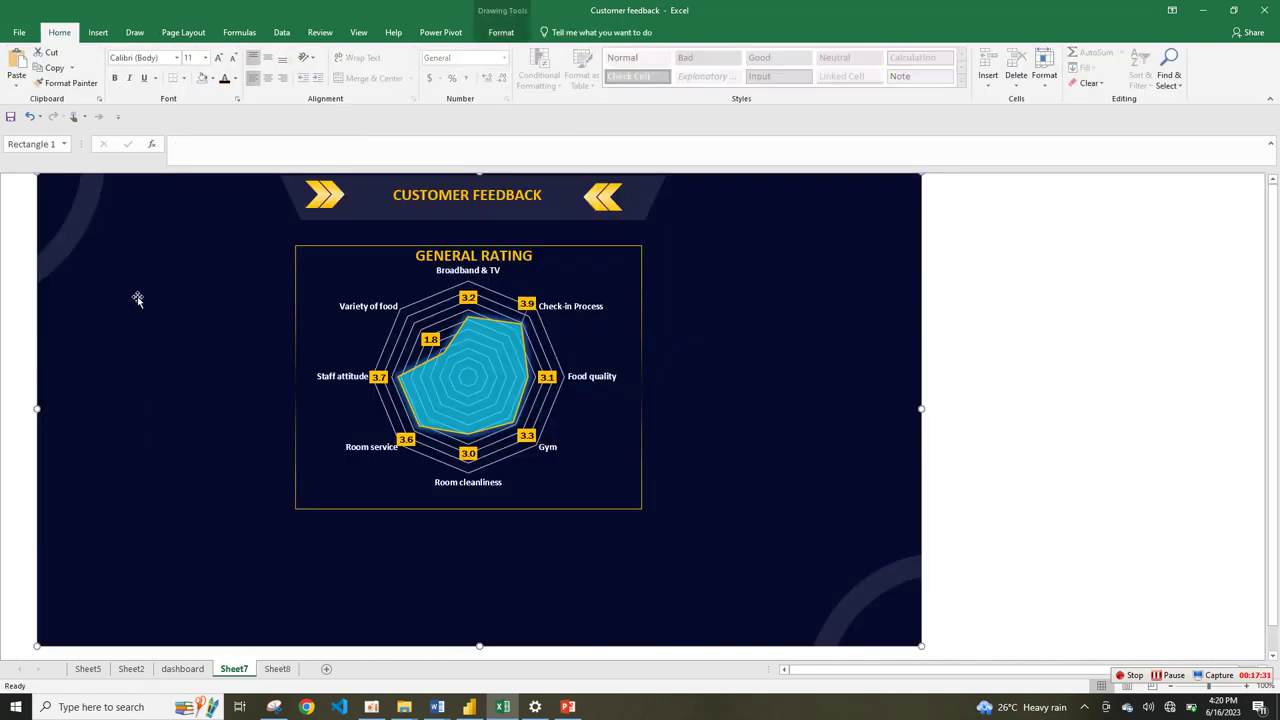
pyautogui.hotkey('ctrl', 'v')
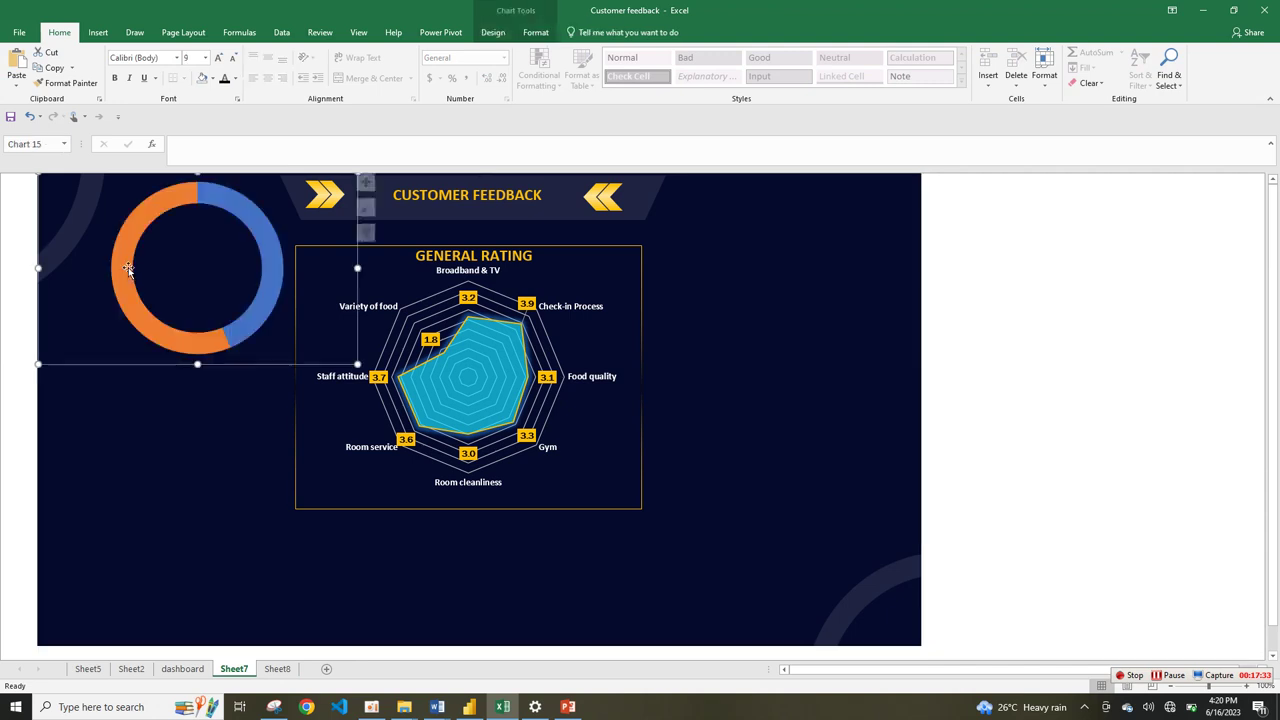
# - Shrink the gender doughnut chart on the dashboard canvas to about half its size, keeping its upper-left corner in place
pyautogui.moveTo(357, 365); pyautogui.dragTo(195, 296)
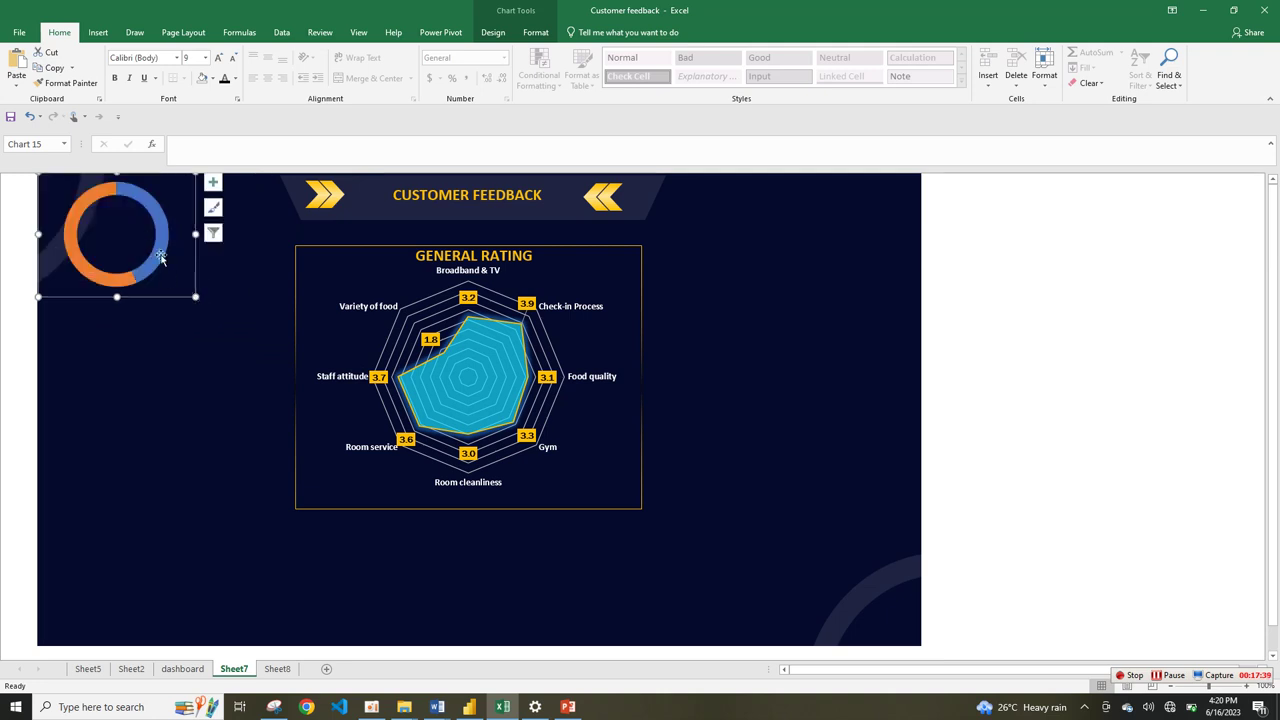
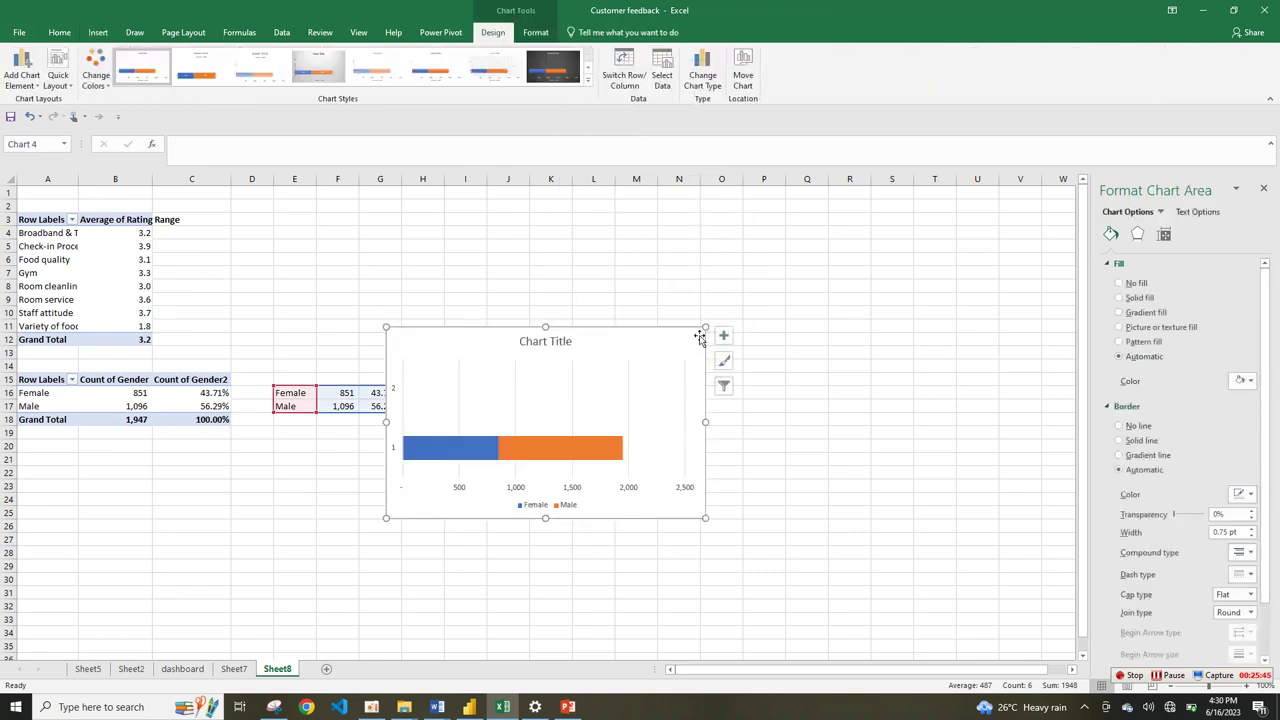
# - Move the gender stacked bar chart upward on Sheet8 and remove its legend, gridlines, chart title and axes
pyautogui.moveTo(703, 338); pyautogui.dragTo(722, 273)
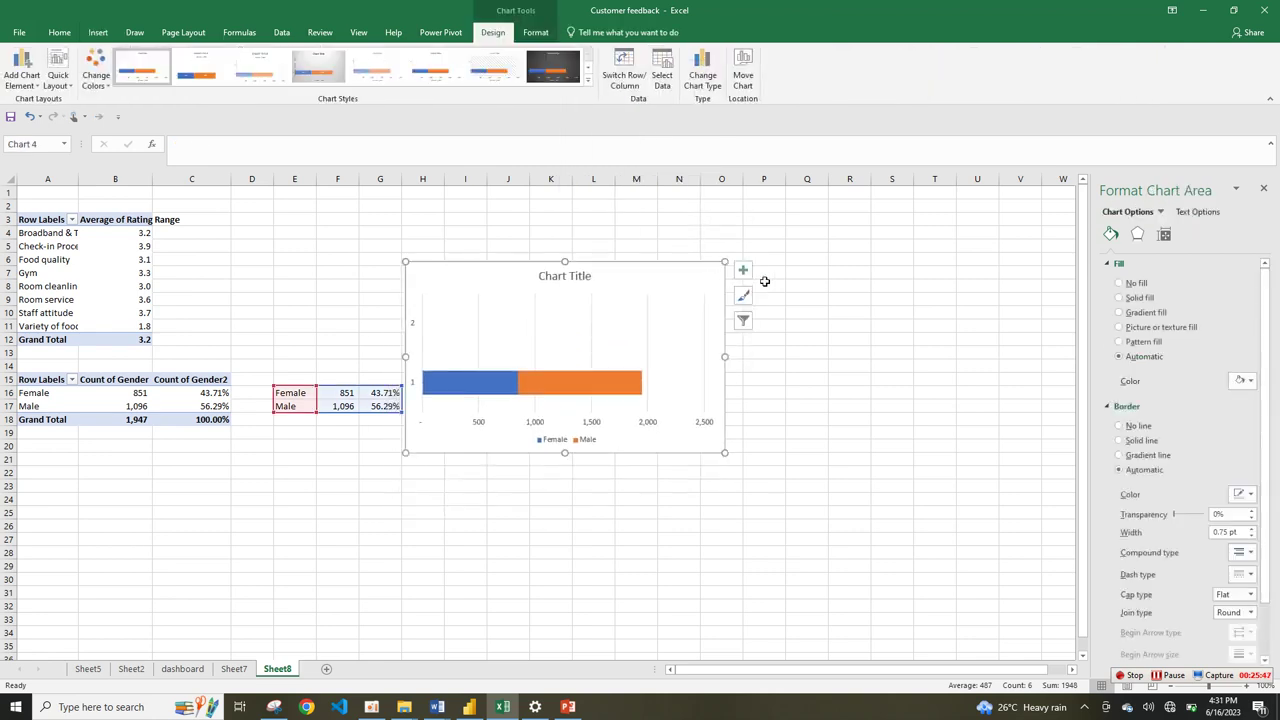
pyautogui.click(743, 270)
pyautogui.click(777, 380)
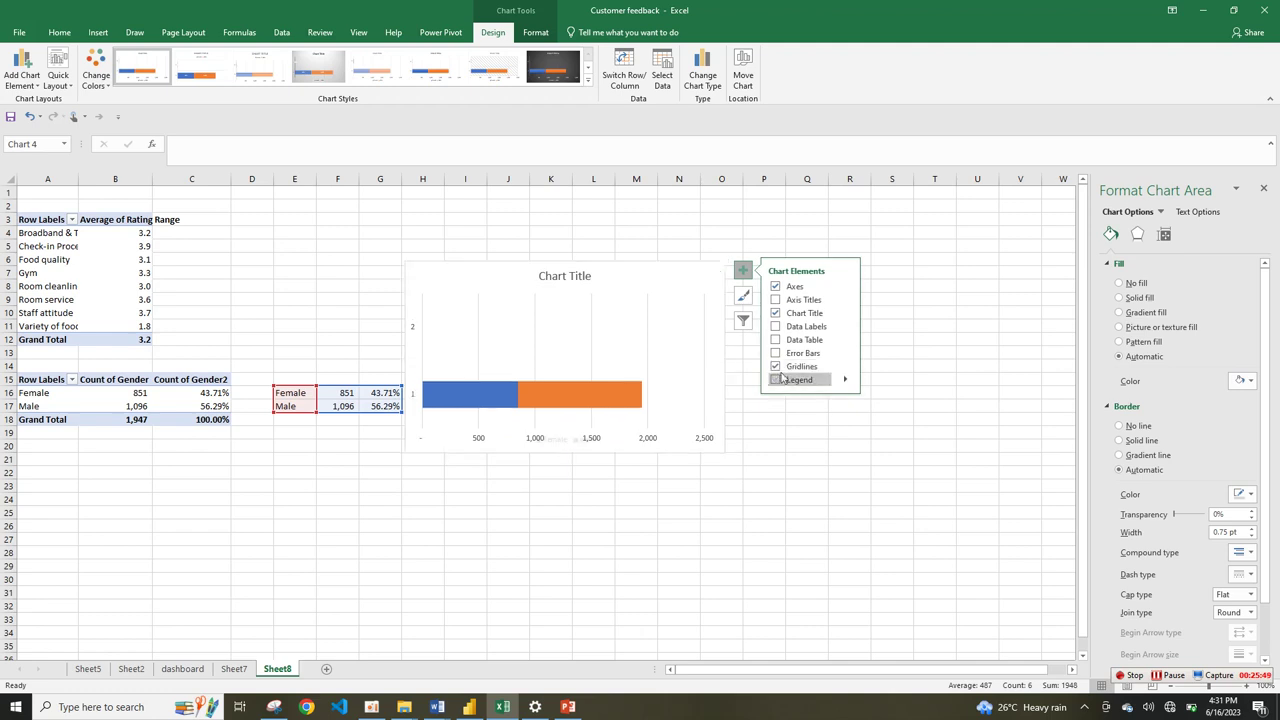
pyautogui.click(786, 367)
pyautogui.click(786, 313)
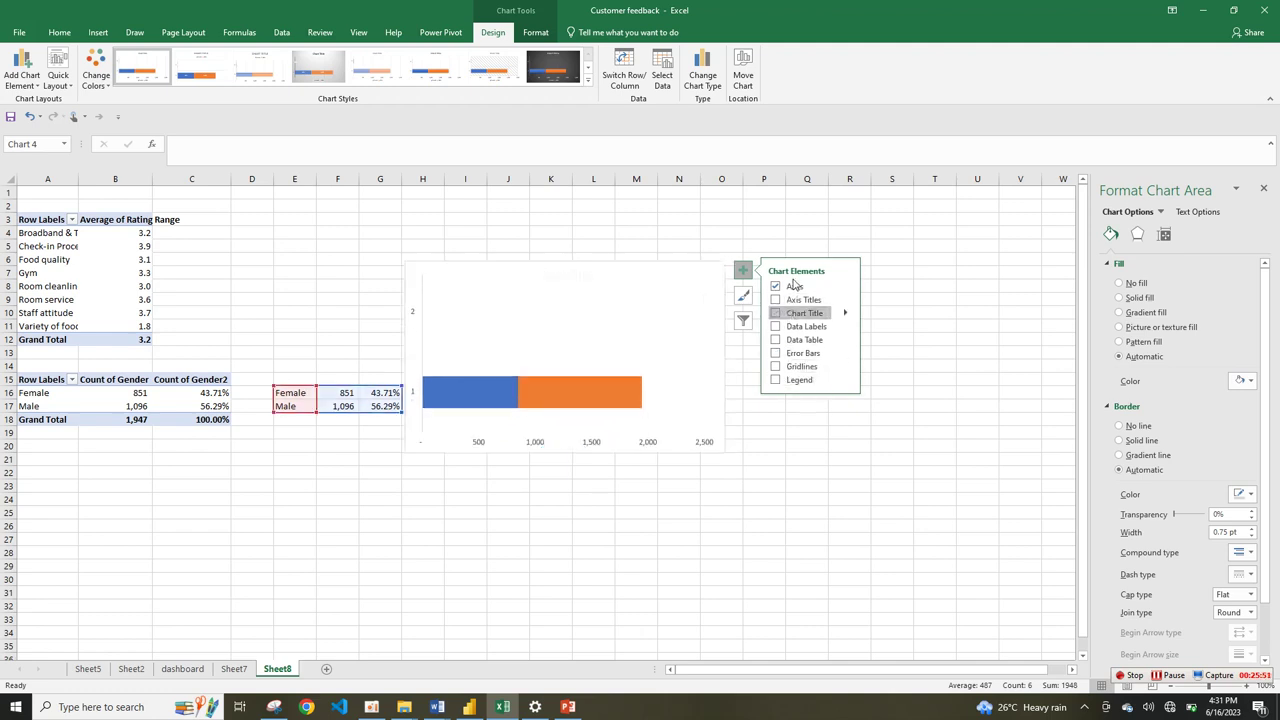
pyautogui.click(792, 288)
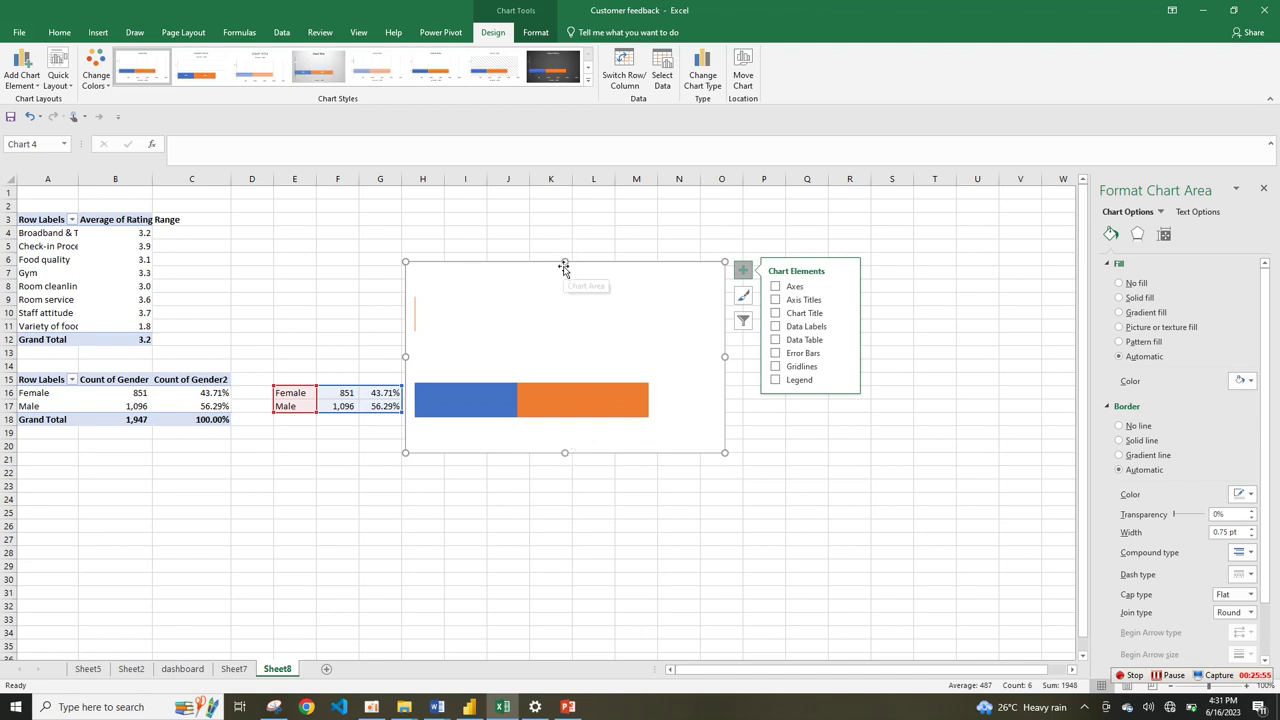
# - Remove the outline and the fill from the gender stacked bar chart's chart area
pyautogui.click(536, 32)
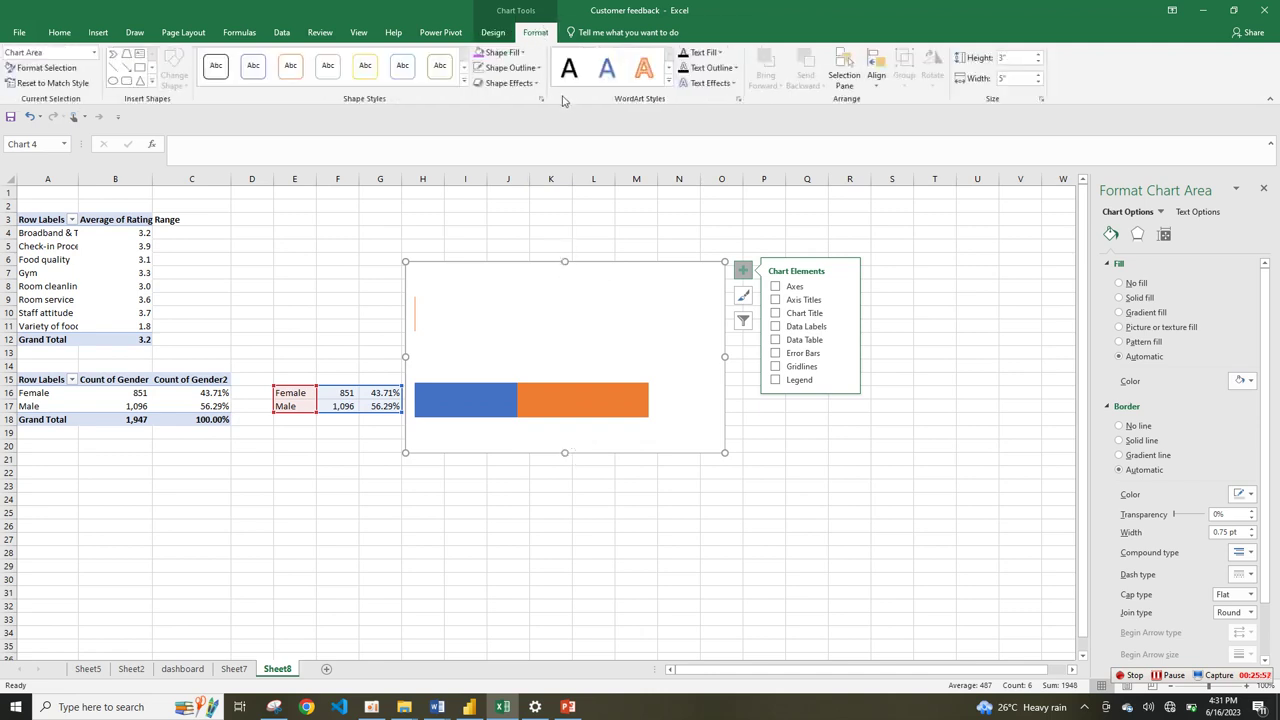
pyautogui.click(510, 83)
pyautogui.click(530, 72)
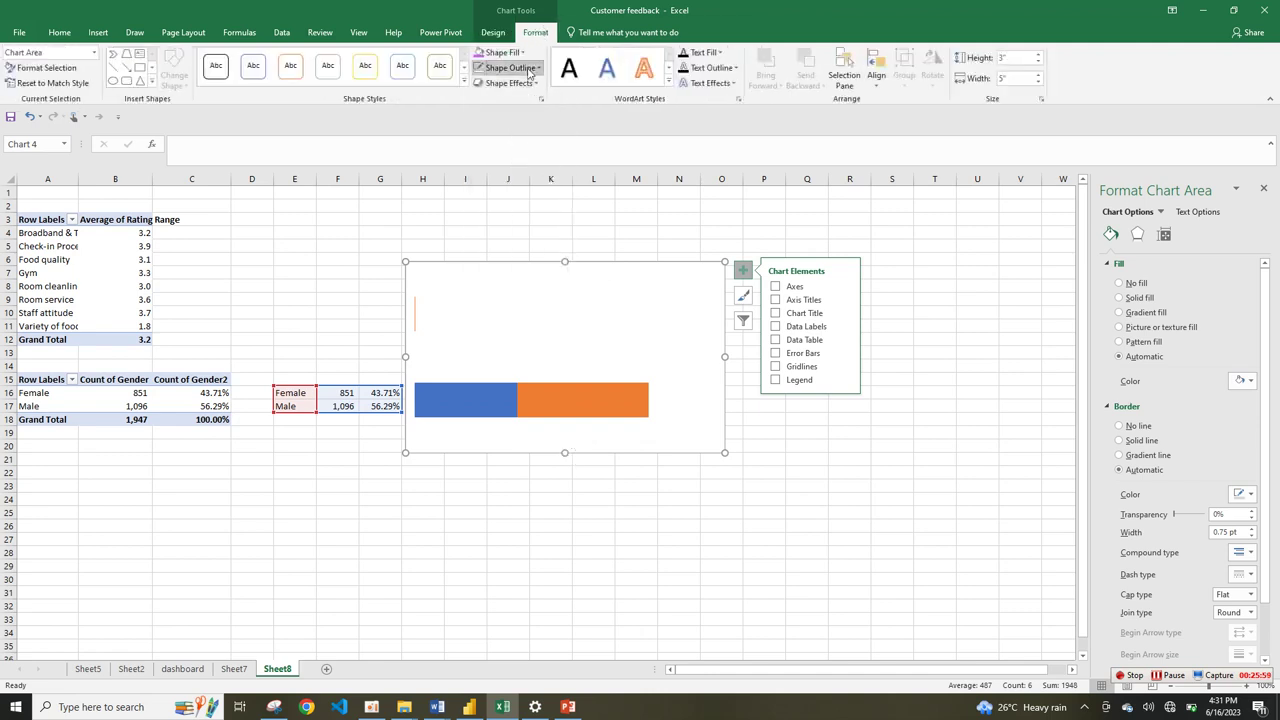
pyautogui.click(530, 72)
pyautogui.click(525, 224)
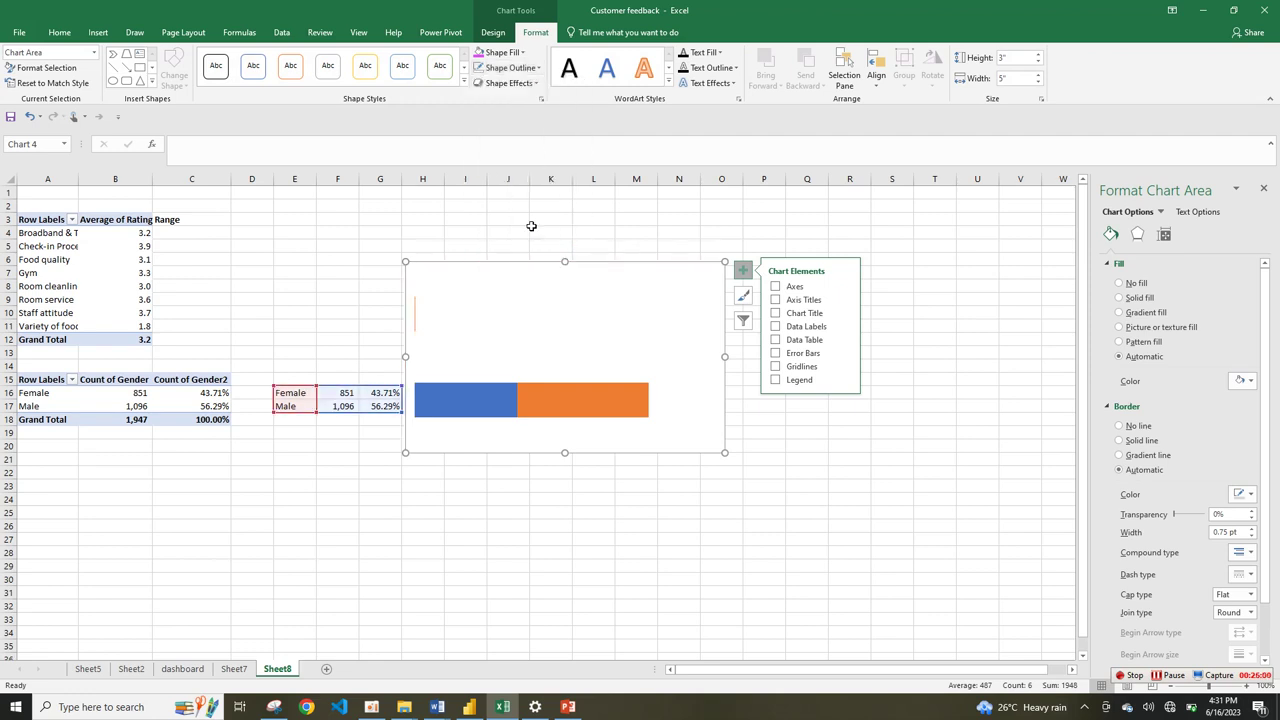
pyautogui.click(502, 52)
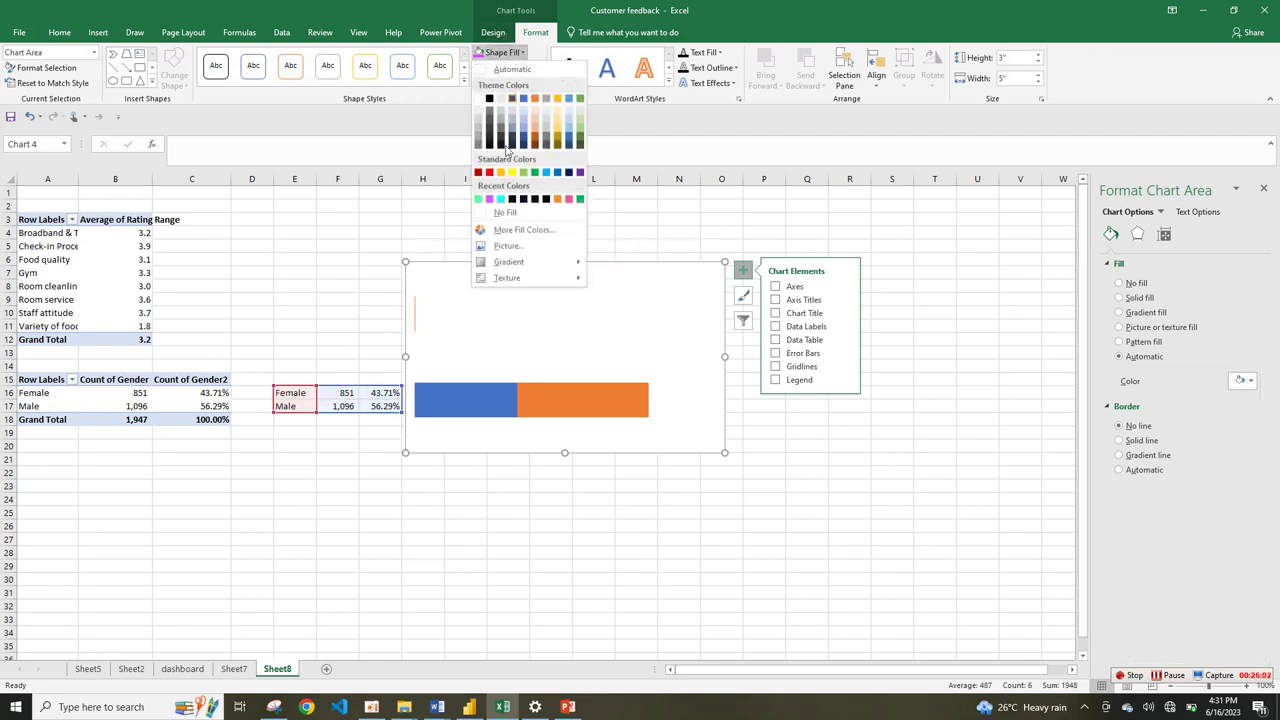
pyautogui.click(505, 213)
# - Reduce the stacked bar chart's height to about 1.41" and move it above the gender table's rows
pyautogui.moveTo(565, 265); pyautogui.dragTo(575, 366)
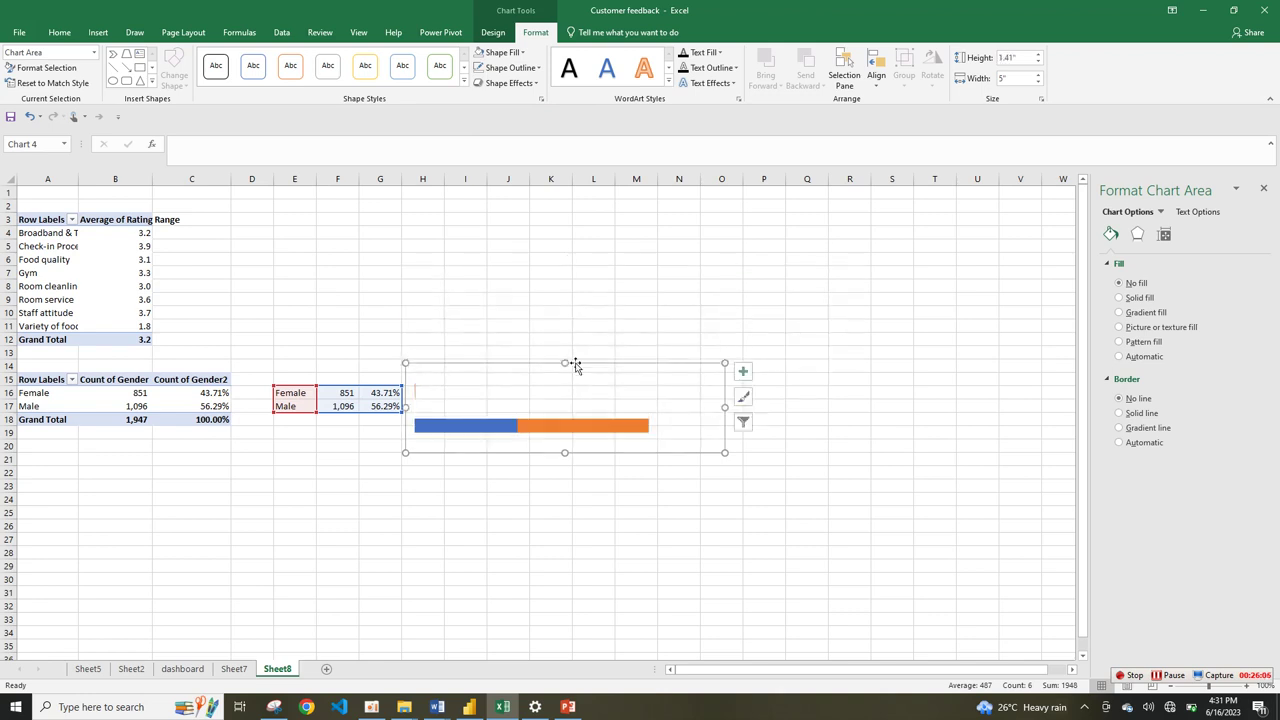
pyautogui.click(743, 372)
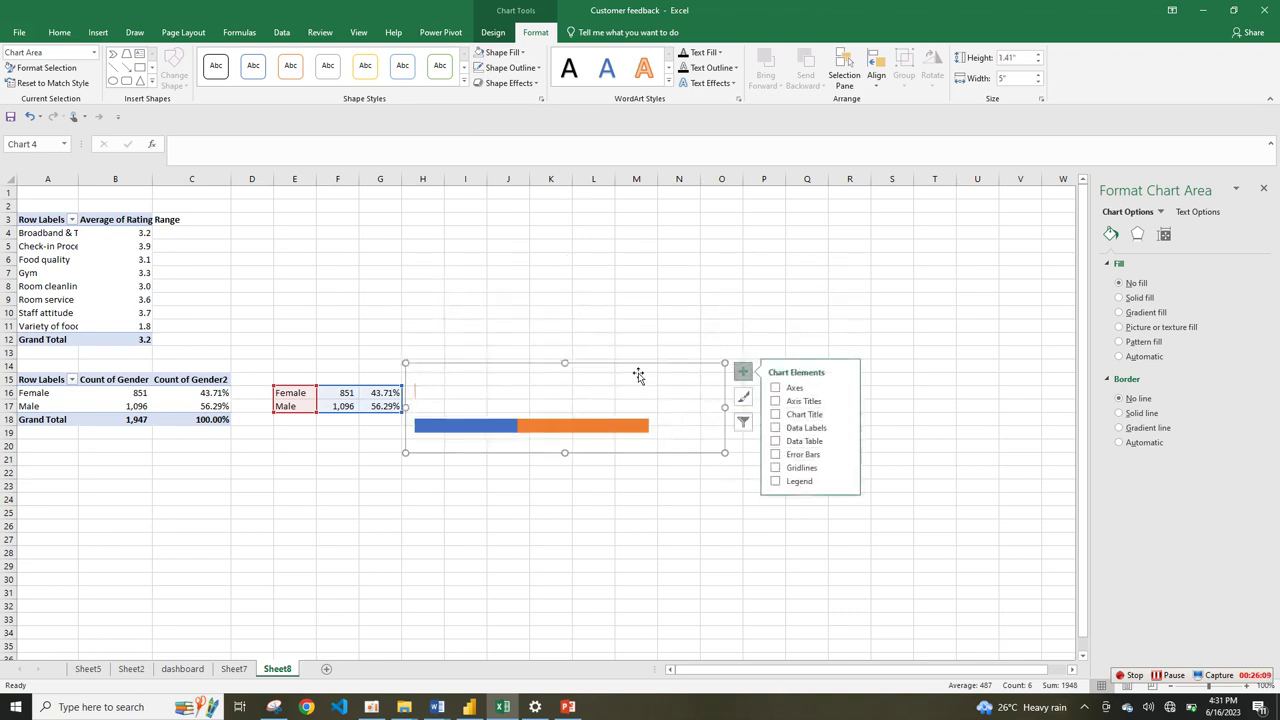
pyautogui.moveTo(625, 369); pyautogui.dragTo(658, 273)
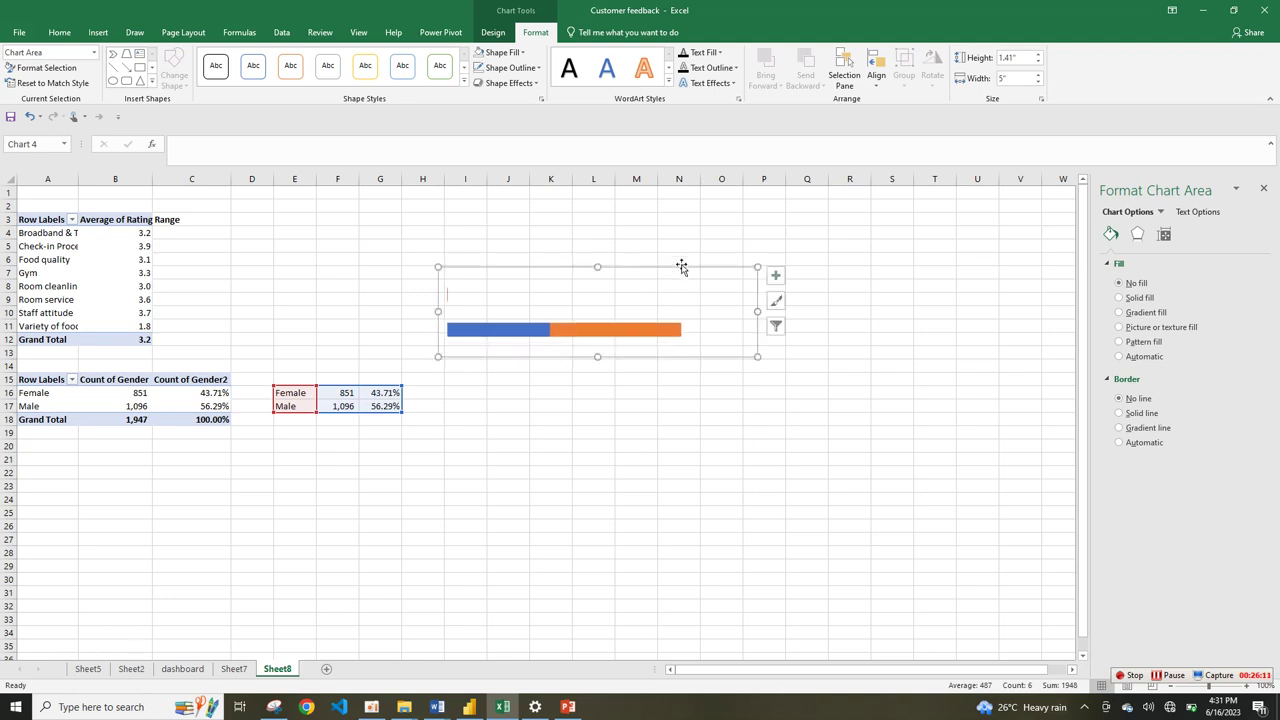
# - Try swapping the stacked bar chart's rows and columns, and switch them back
pyautogui.click(670, 329)
pyautogui.rightClick(670, 329)
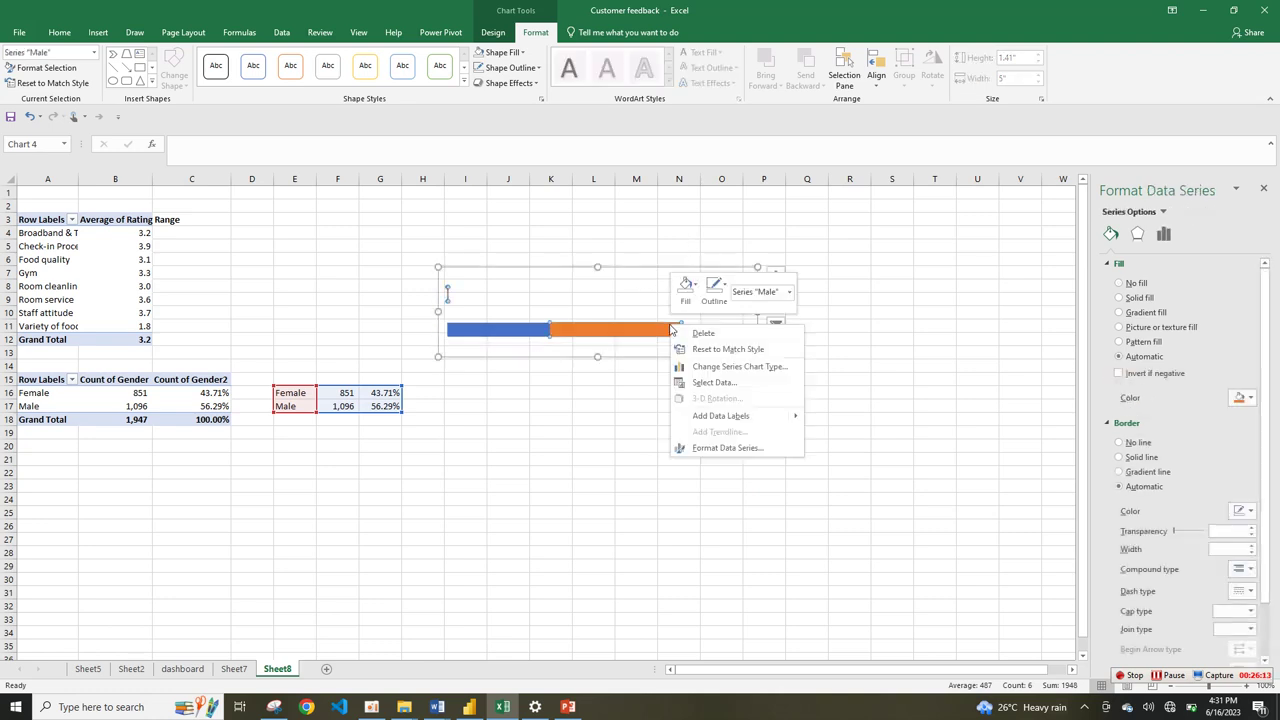
pyautogui.click(503, 38)
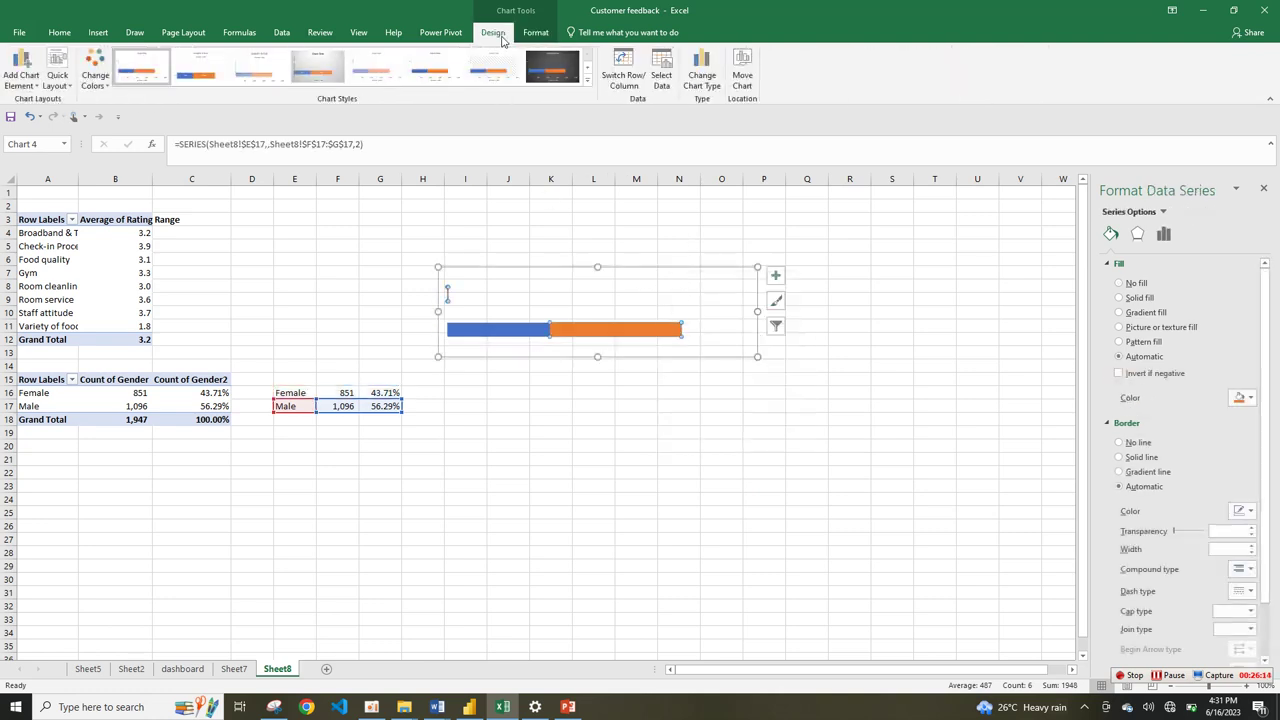
pyautogui.click(623, 80)
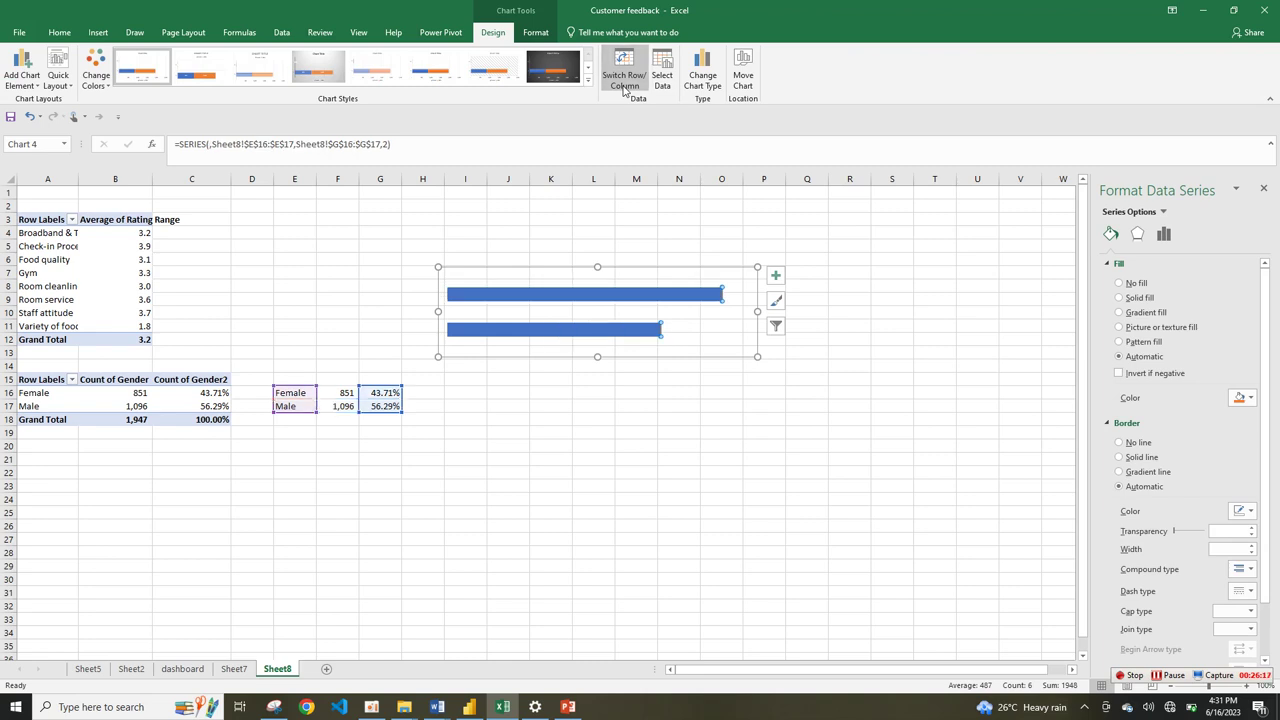
pyautogui.click(623, 84)
# - Make the stacked bar chart flatter and narrower, and limit its data range to the gender counts in F16:F17
pyautogui.moveTo(440, 267); pyautogui.dragTo(424, 312)
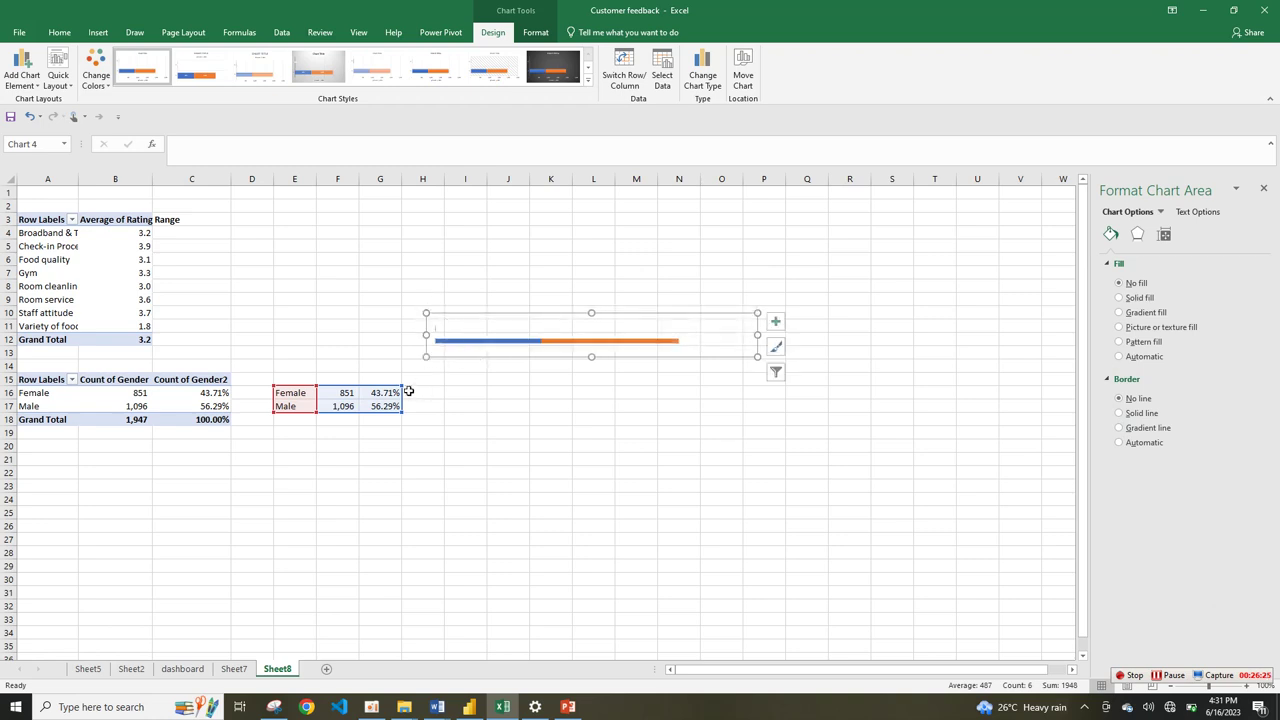
pyautogui.moveTo(398, 385); pyautogui.dragTo(366, 390)
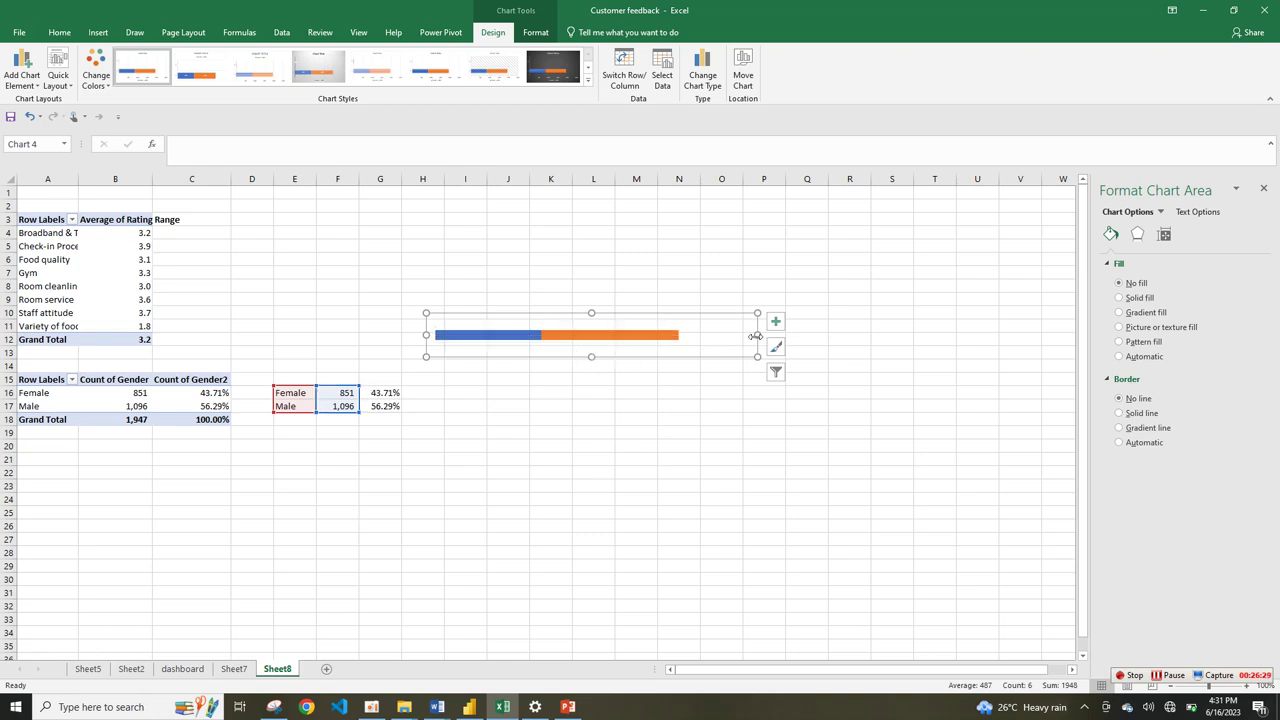
pyautogui.moveTo(758, 336); pyautogui.dragTo(687, 336)
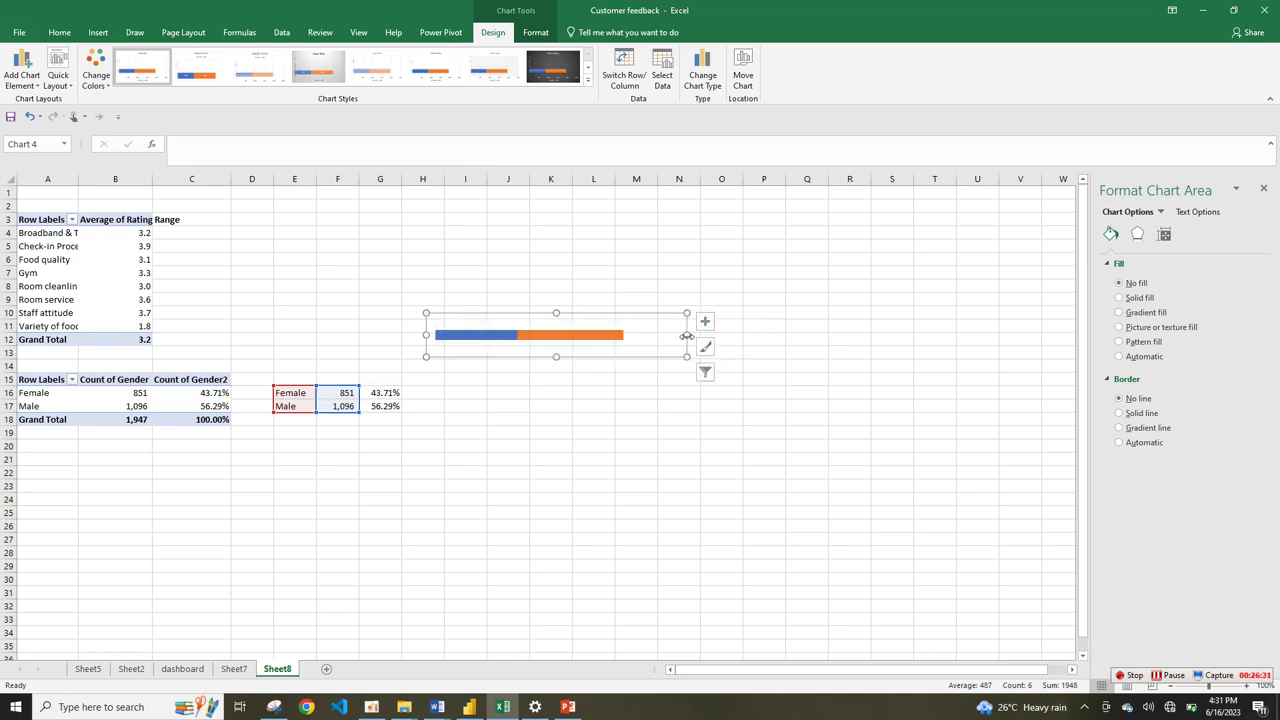
# - Give the Female bar segment a linear gradient fill running from standard green to turquoise
pyautogui.click(499, 343)
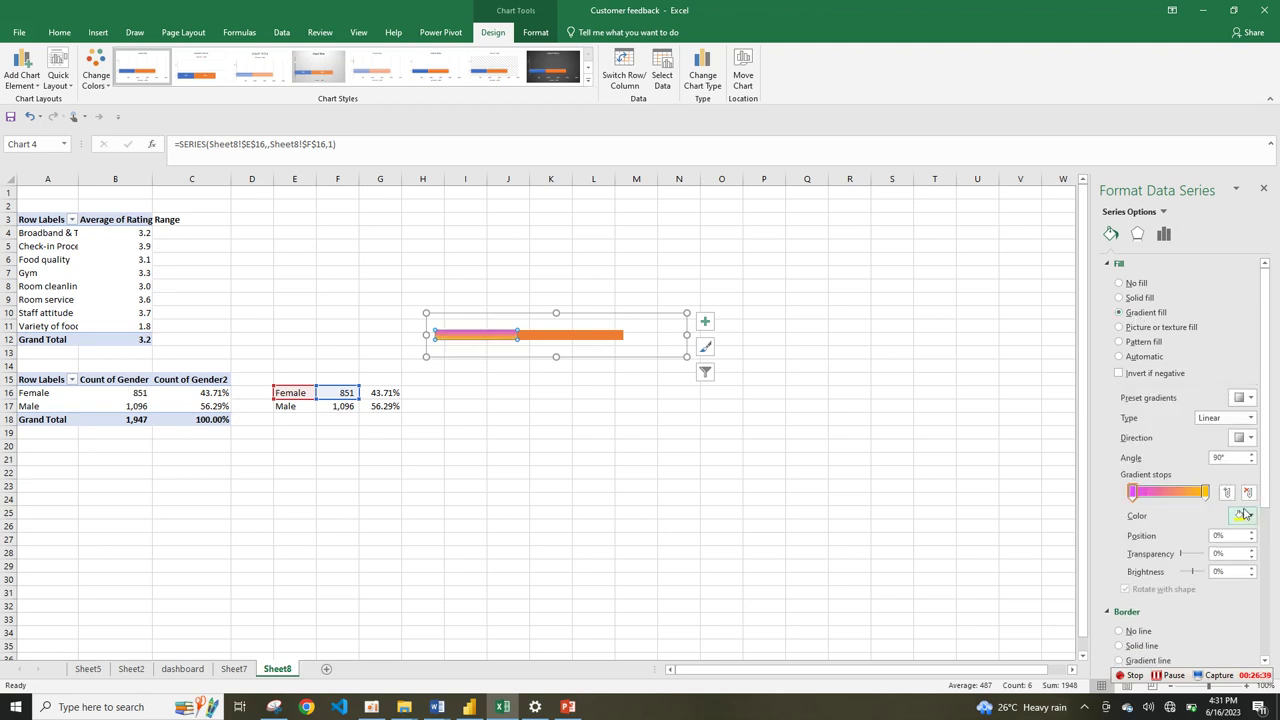
pyautogui.click(1246, 517)
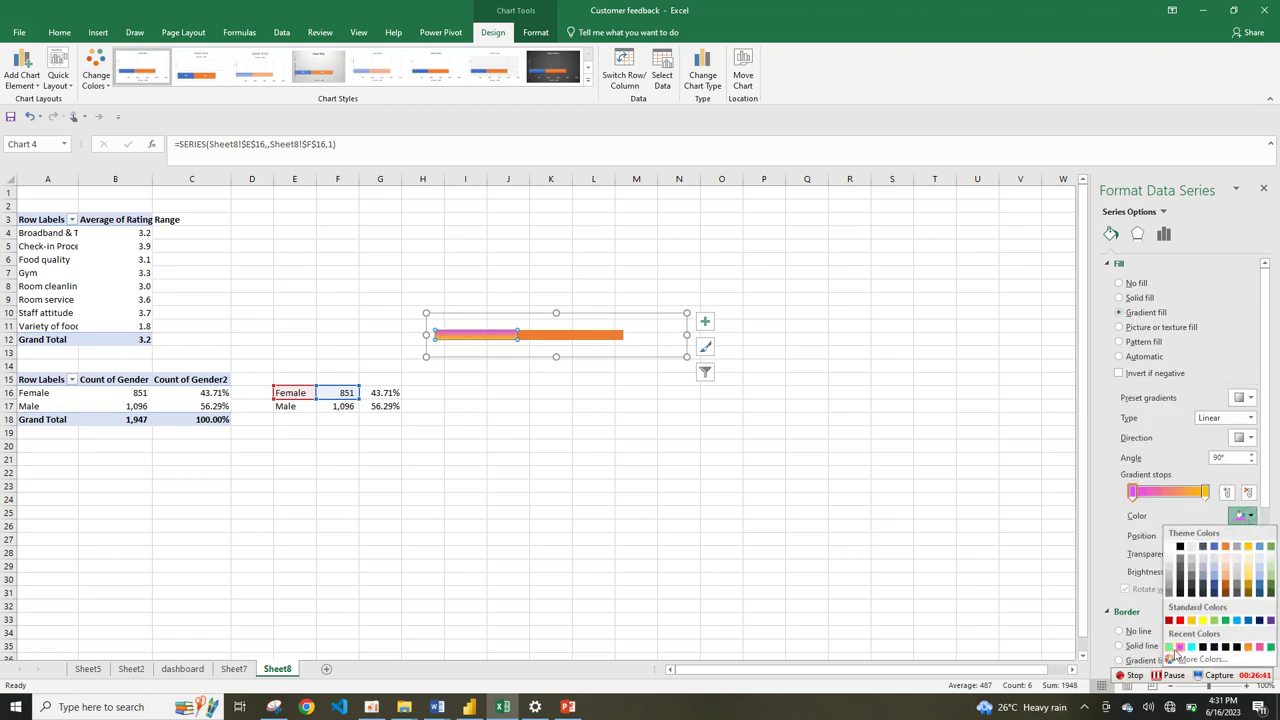
pyautogui.click(1170, 647)
pyautogui.click(1247, 520)
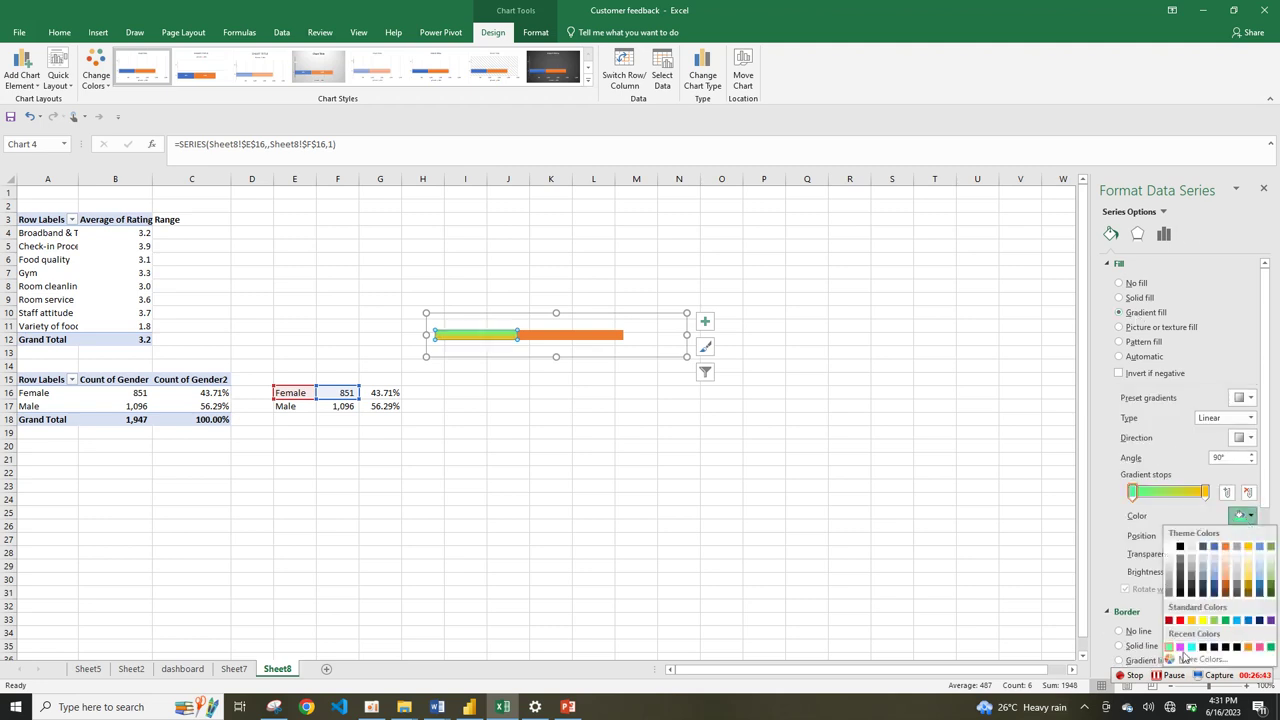
pyautogui.click(1192, 647)
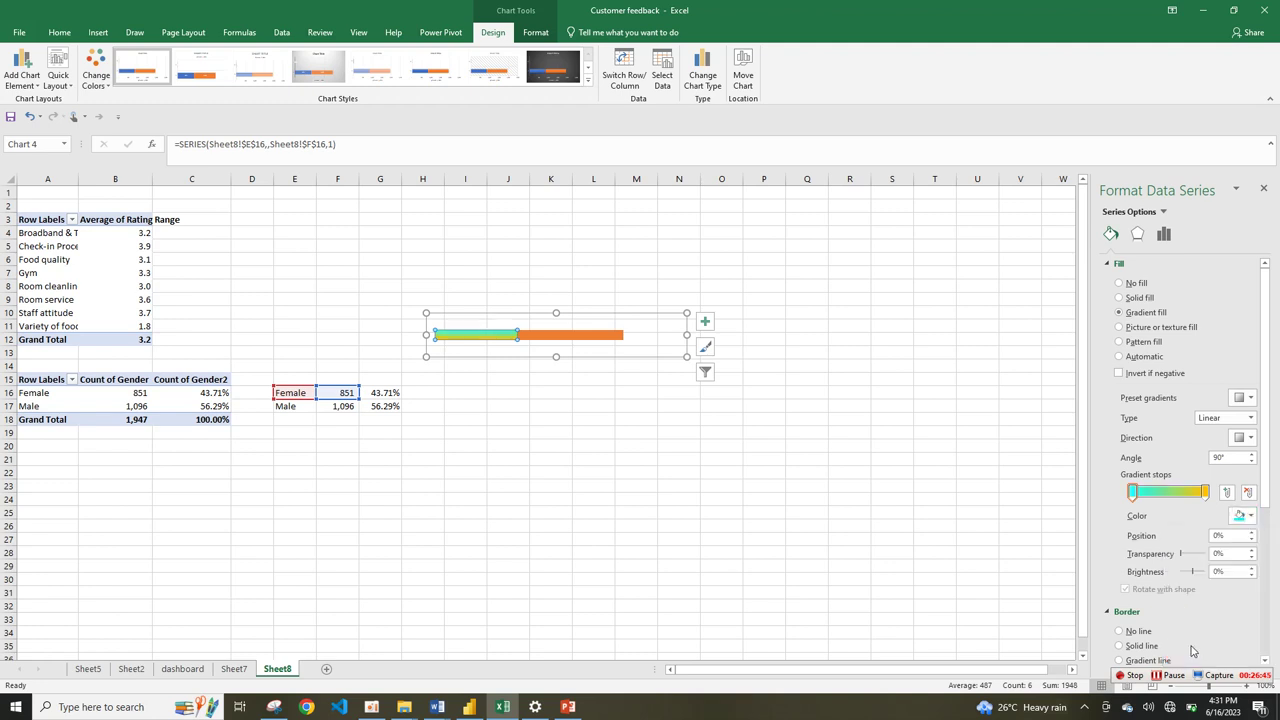
pyautogui.click(1247, 518)
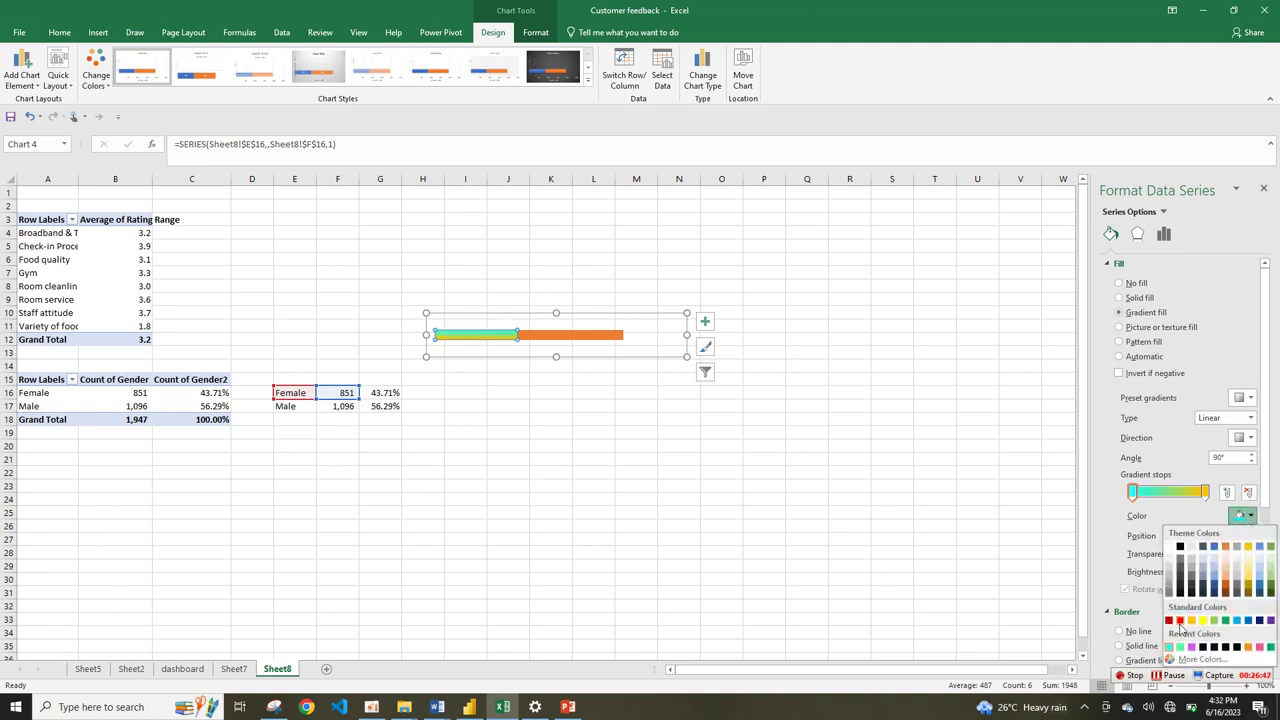
pyautogui.click(1181, 647)
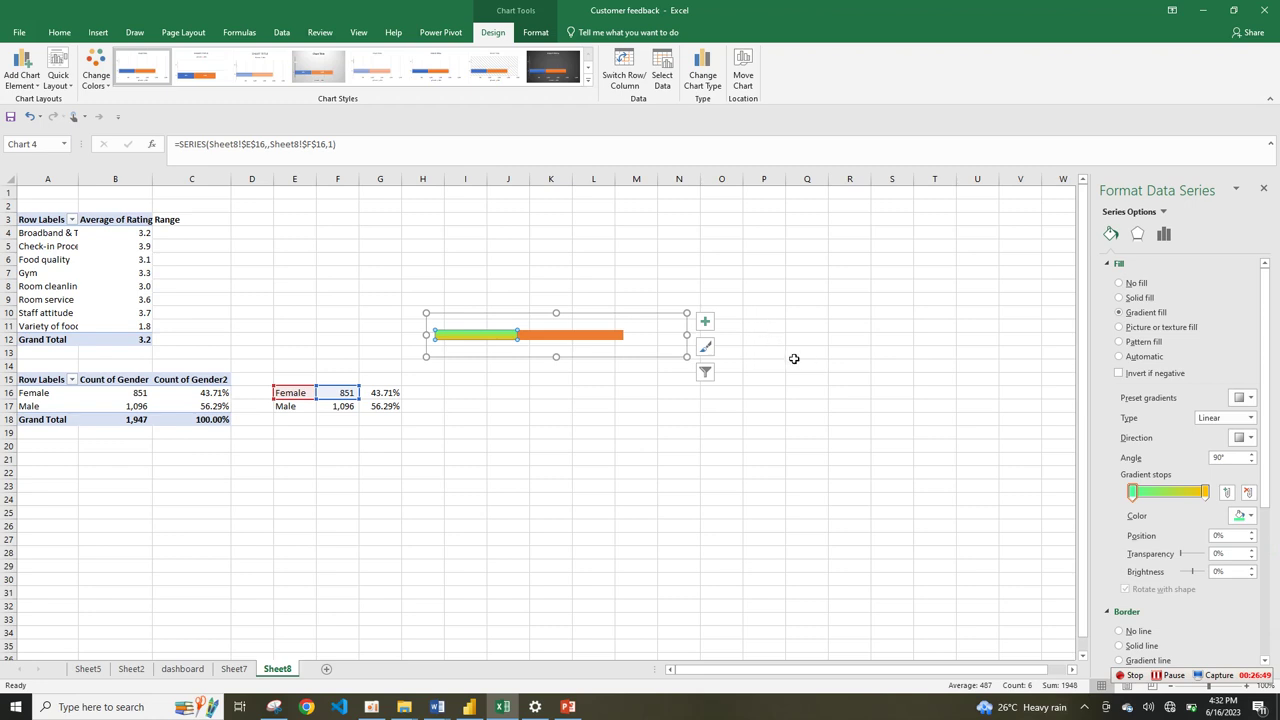
pyautogui.click(1240, 515)
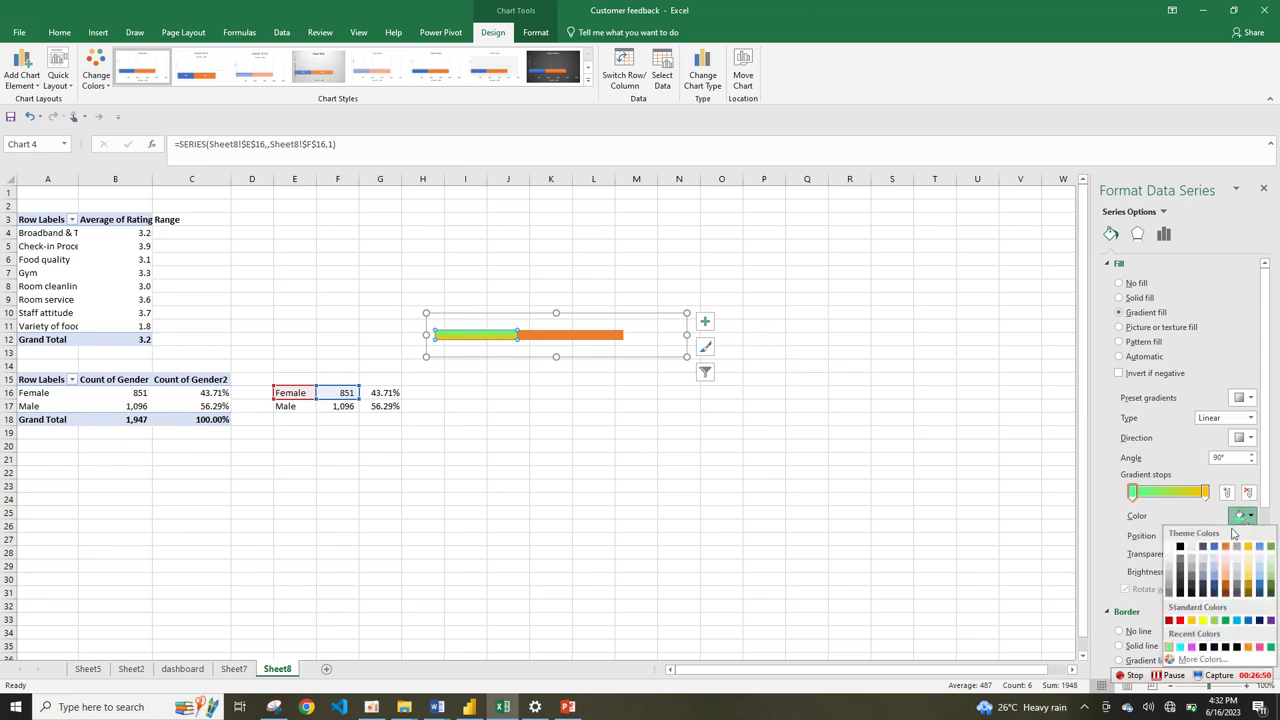
pyautogui.click(1227, 621)
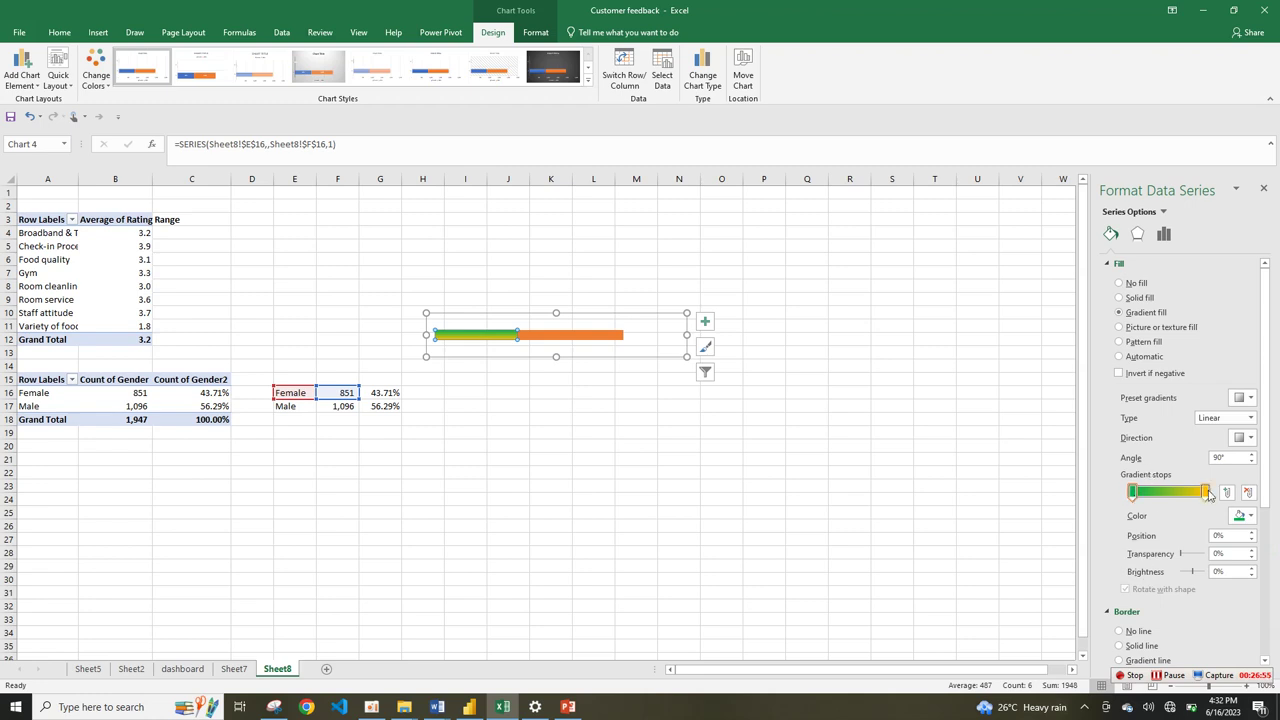
pyautogui.click(1249, 517)
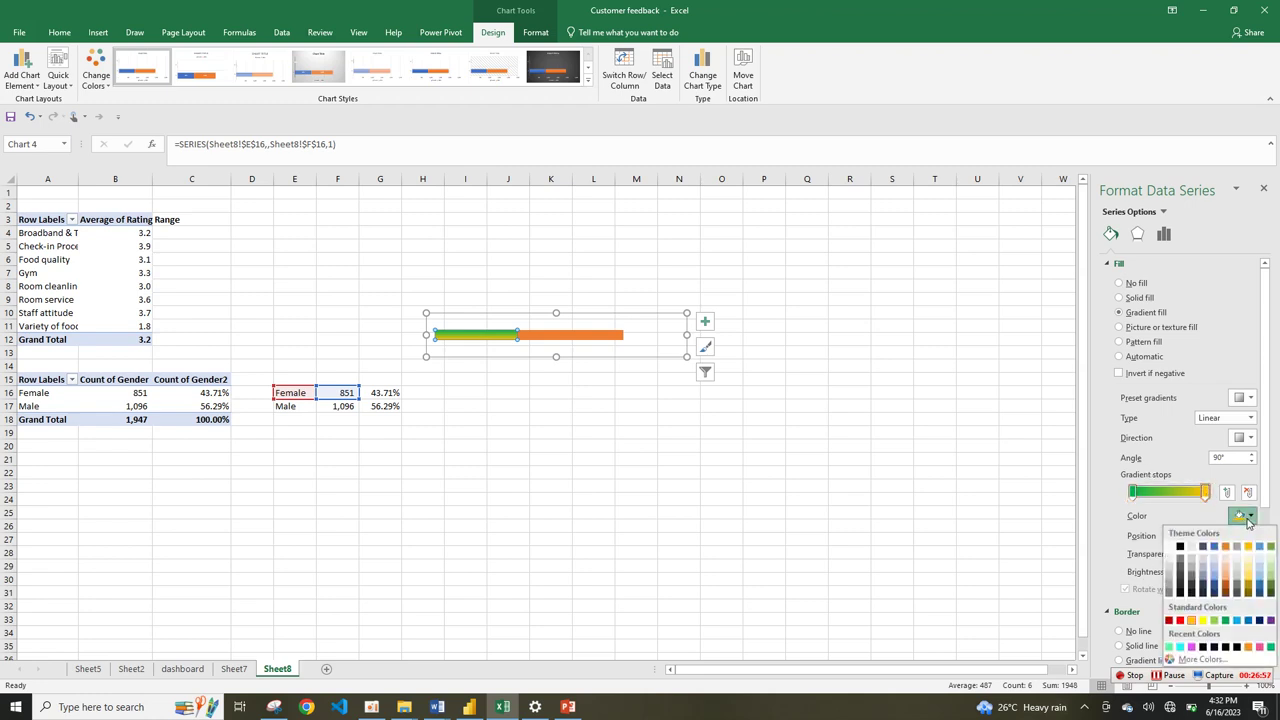
pyautogui.click(1183, 647)
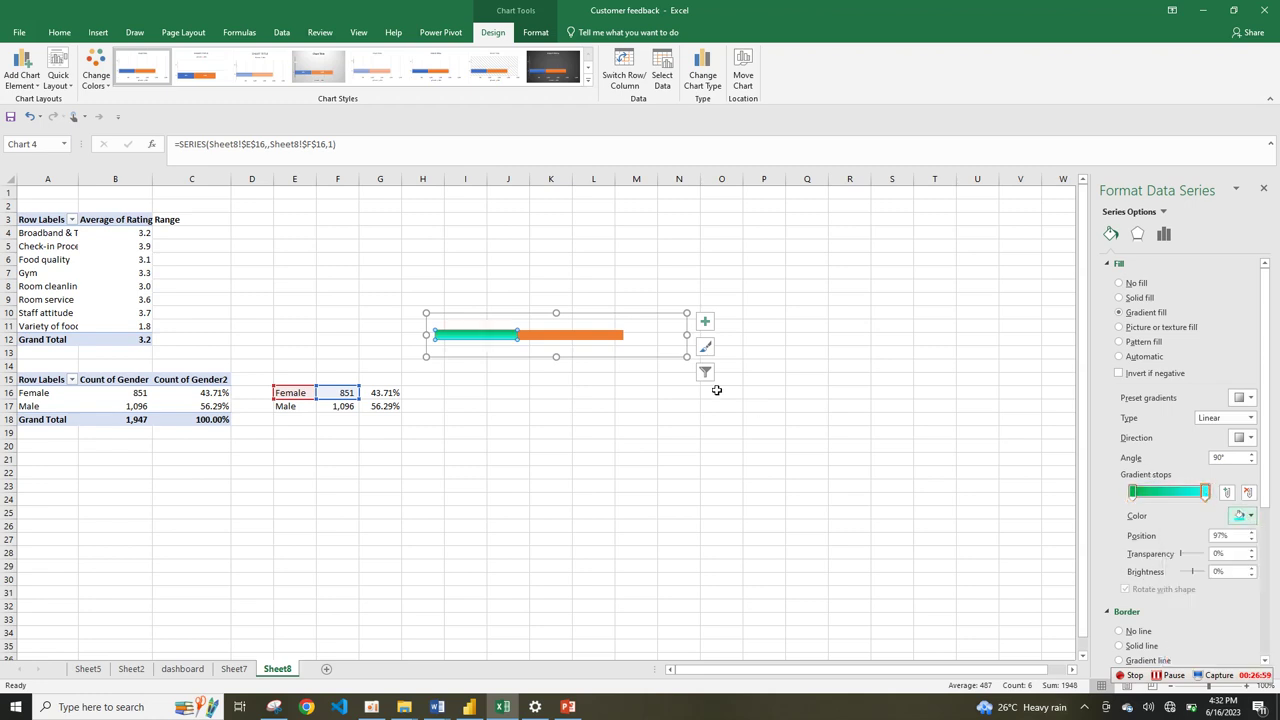
# - Give the Male bar segment a linear gradient fill running from magenta to orange
pyautogui.click(584, 342)
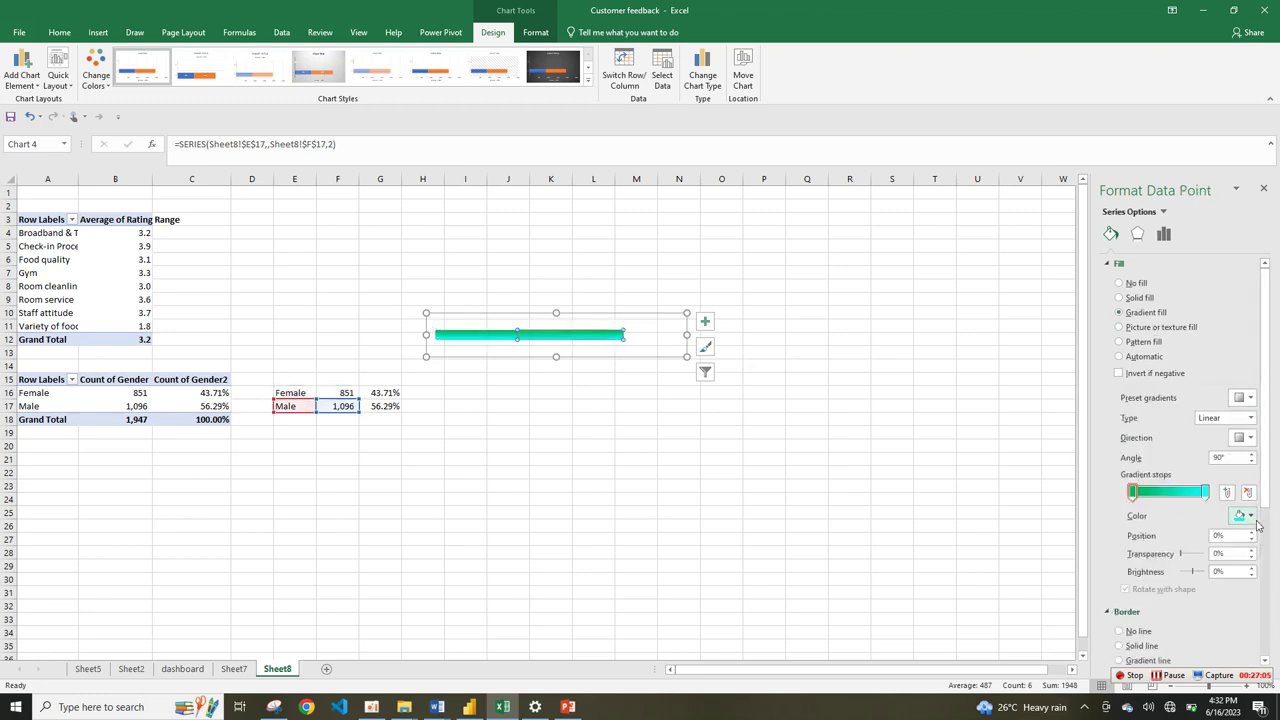
pyautogui.click(1248, 517)
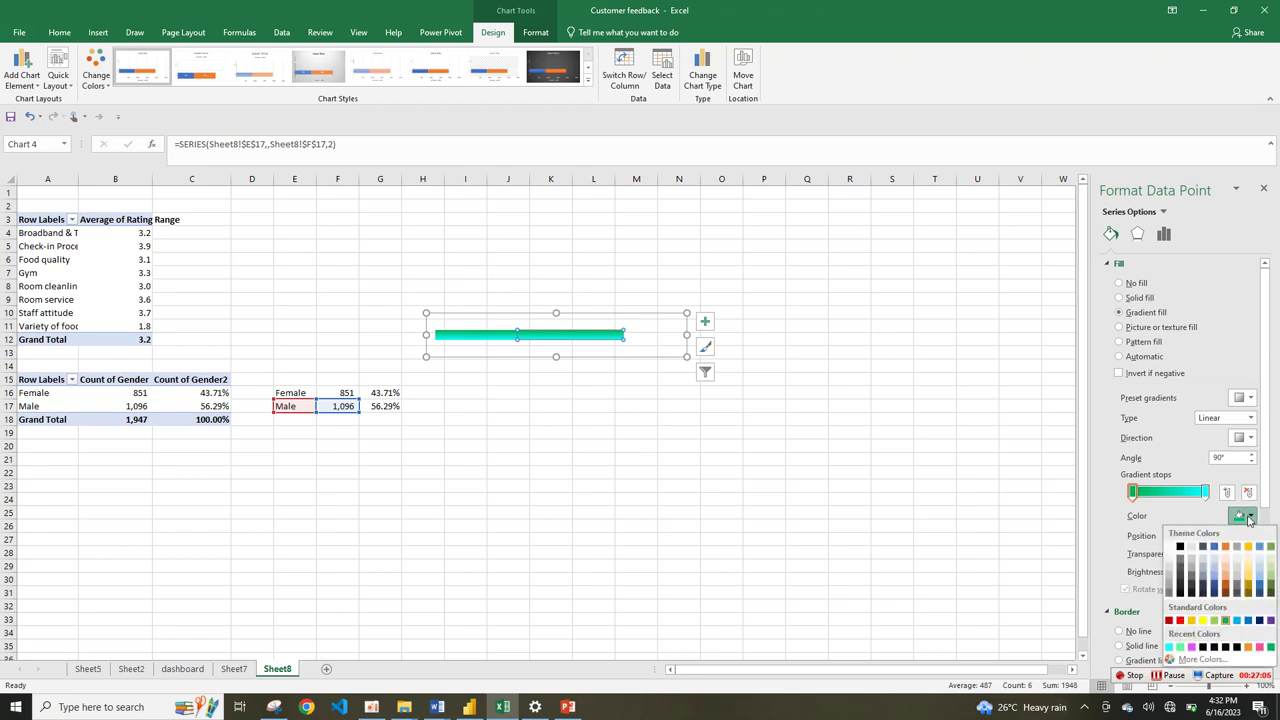
pyautogui.click(1192, 647)
pyautogui.click(1204, 492)
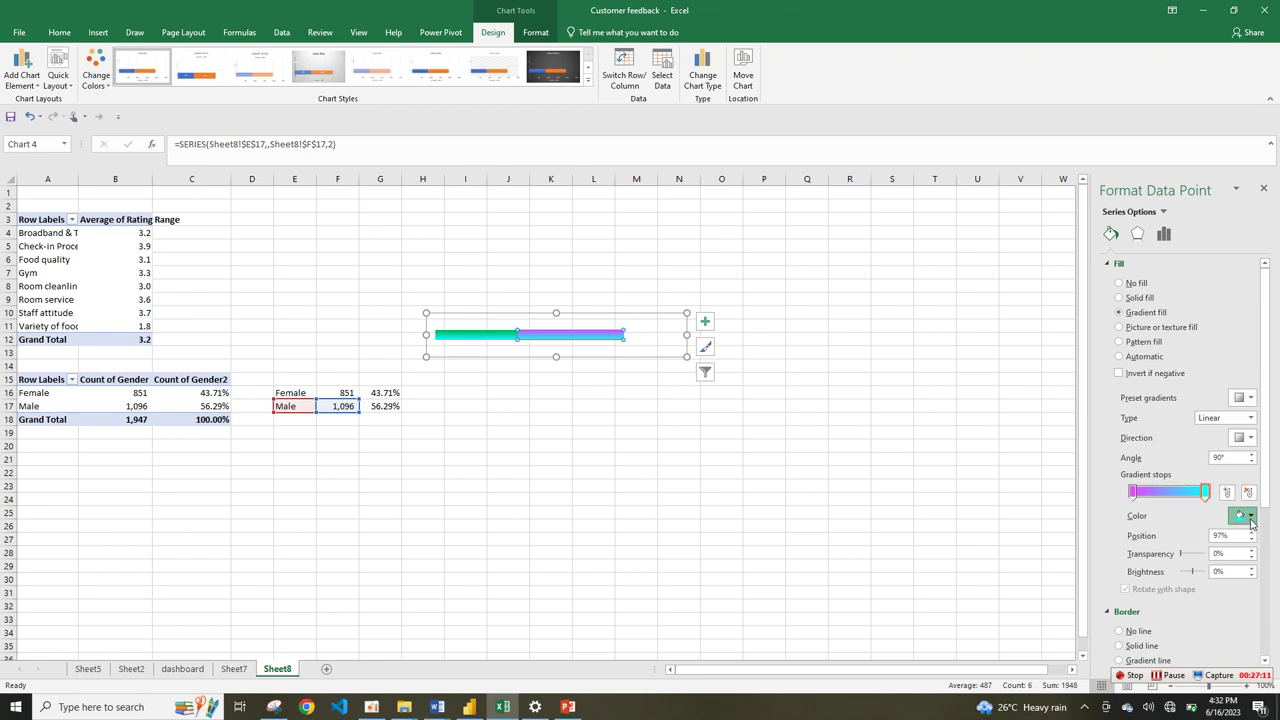
pyautogui.click(1248, 516)
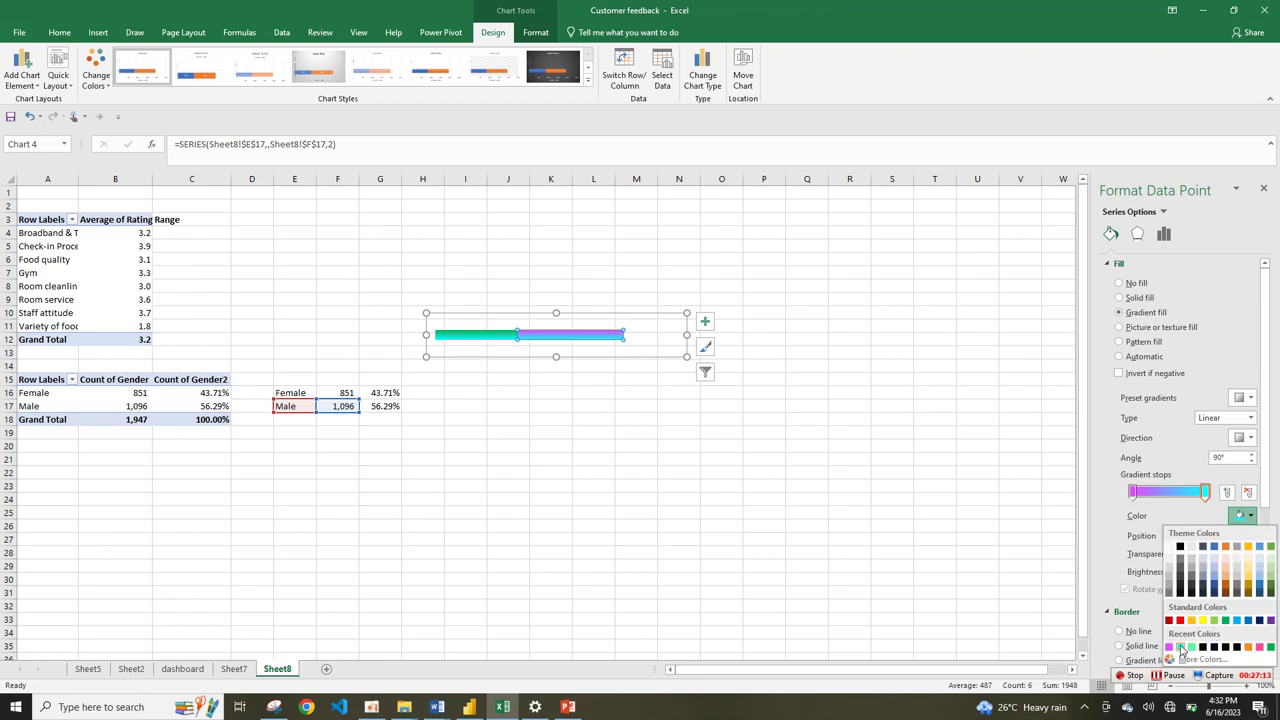
pyautogui.click(1251, 649)
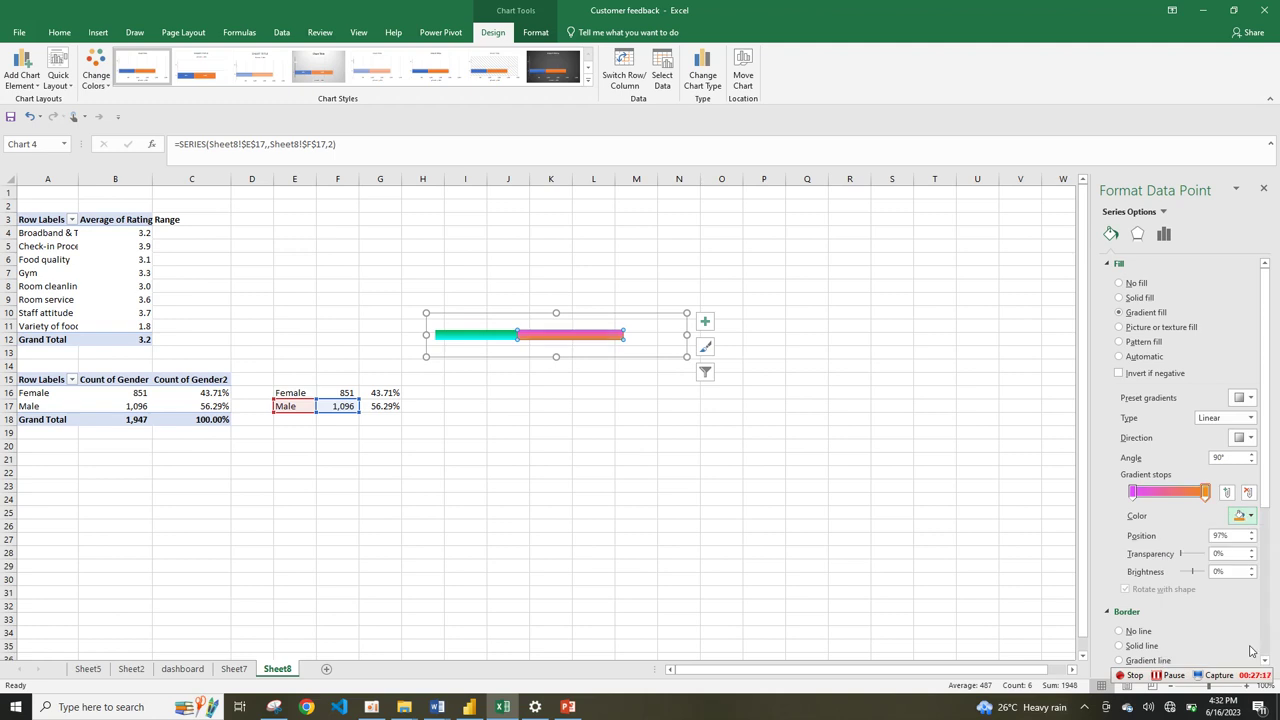
pyautogui.click(789, 443)
# - Remove the outline from the Male segment of the gender stacked bar chart
pyautogui.click(607, 339)
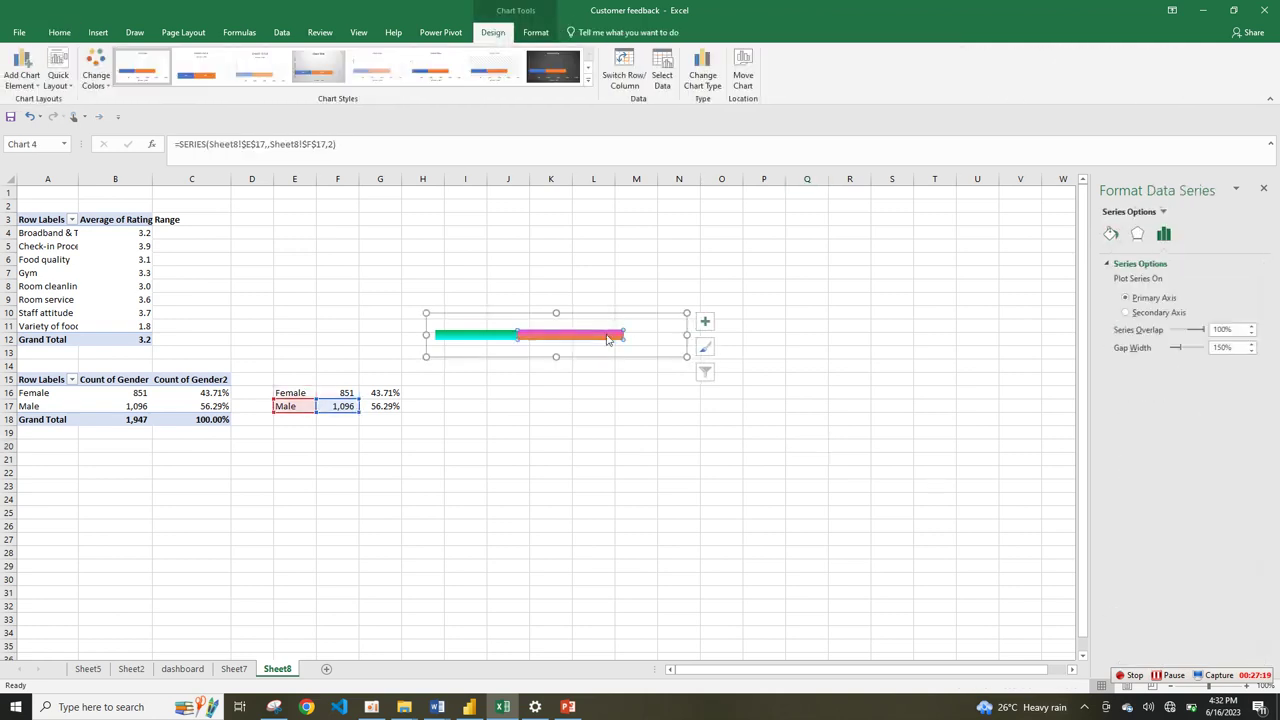
pyautogui.click(536, 32)
pyautogui.click(510, 67)
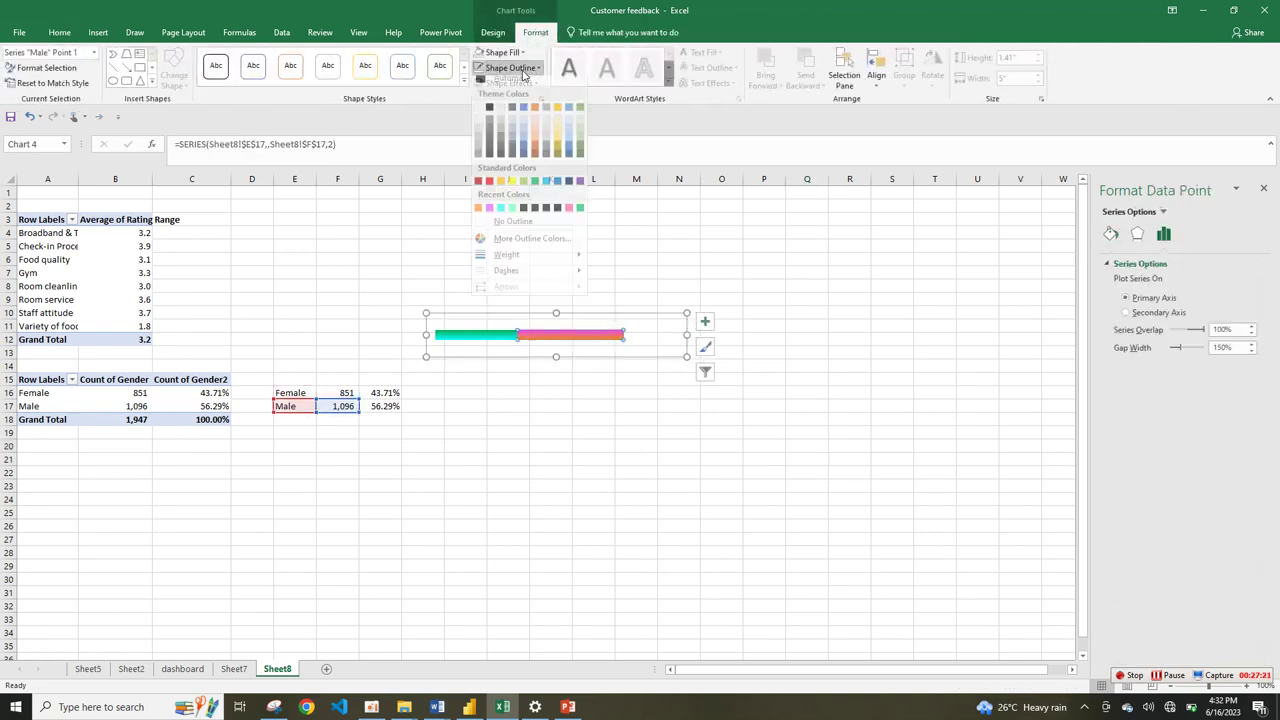
pyautogui.click(540, 228)
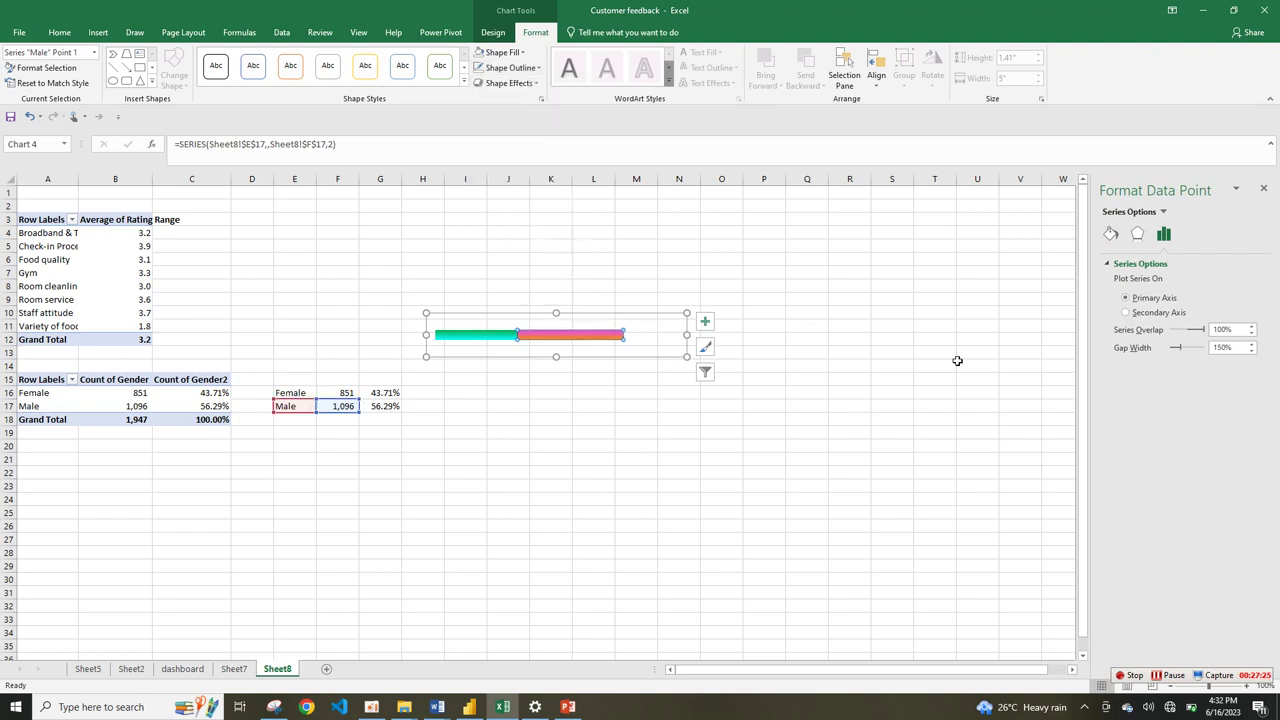
# - Move the gender stacked bar chart from Sheet8 to Sheet7 and place it just above the two gender doughnut charts
pyautogui.hotkey('ctrl', 'pageup')
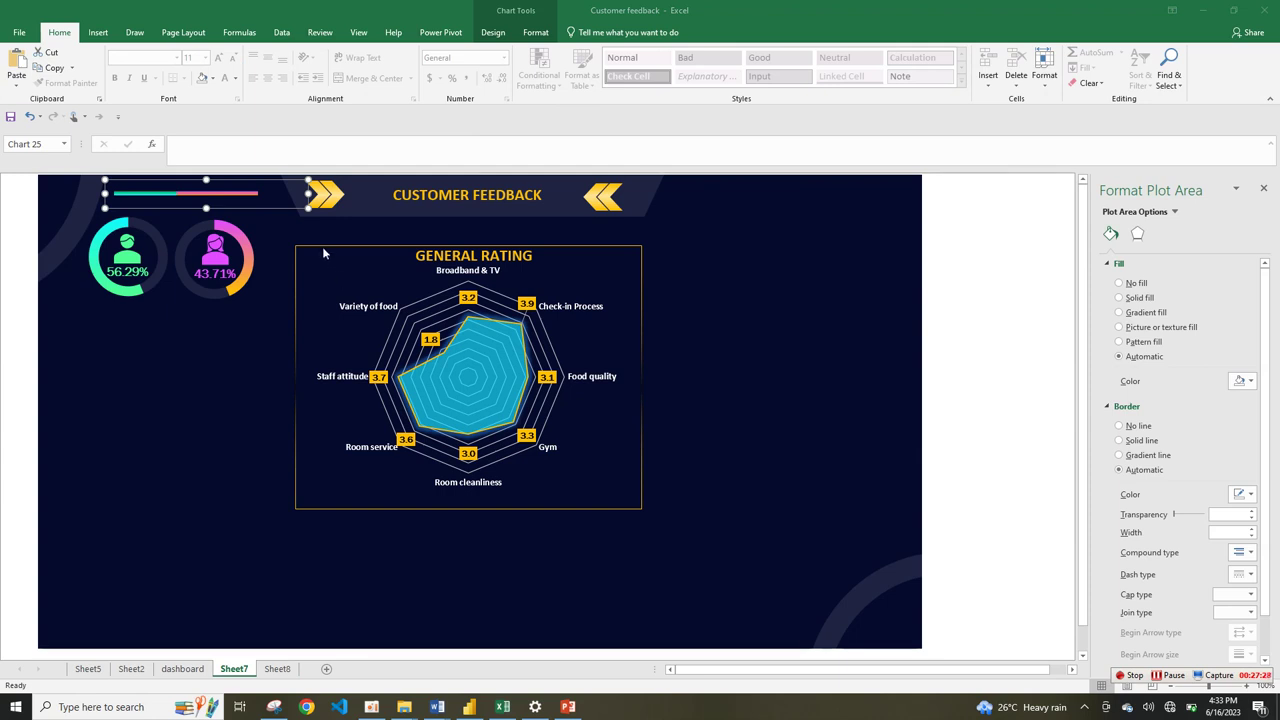
pyautogui.click(263, 186)
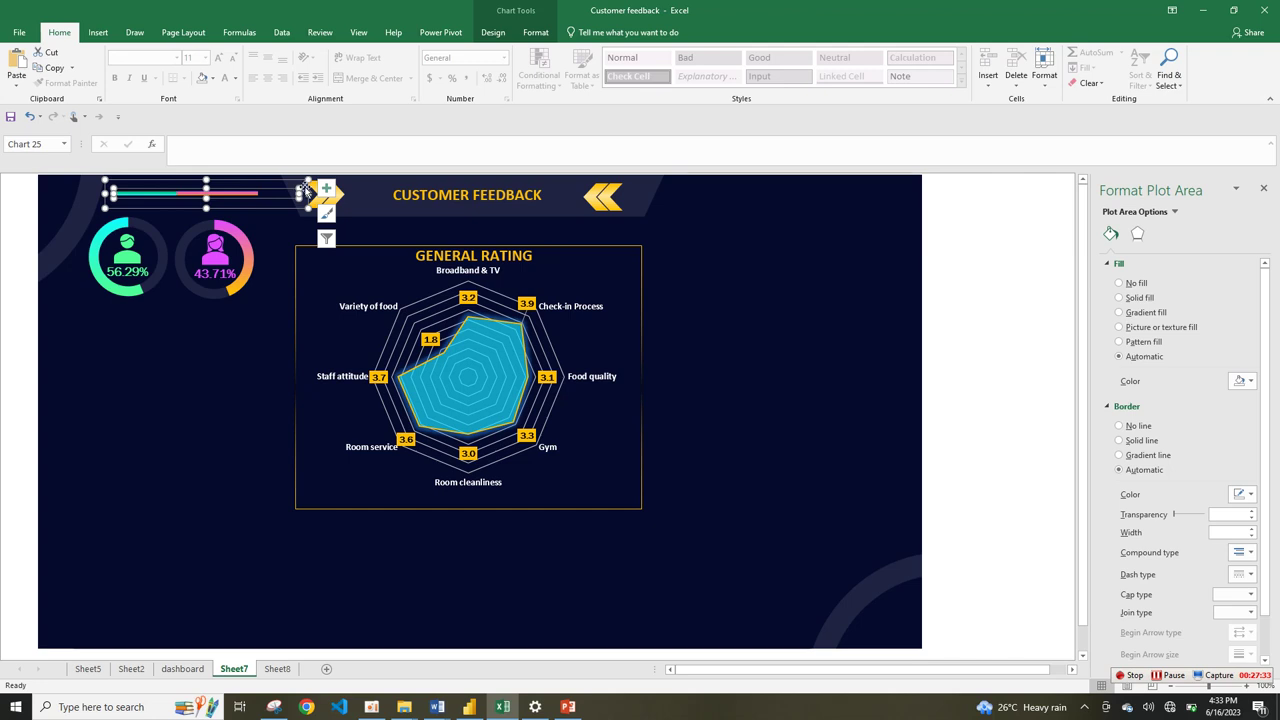
pyautogui.click(308, 192)
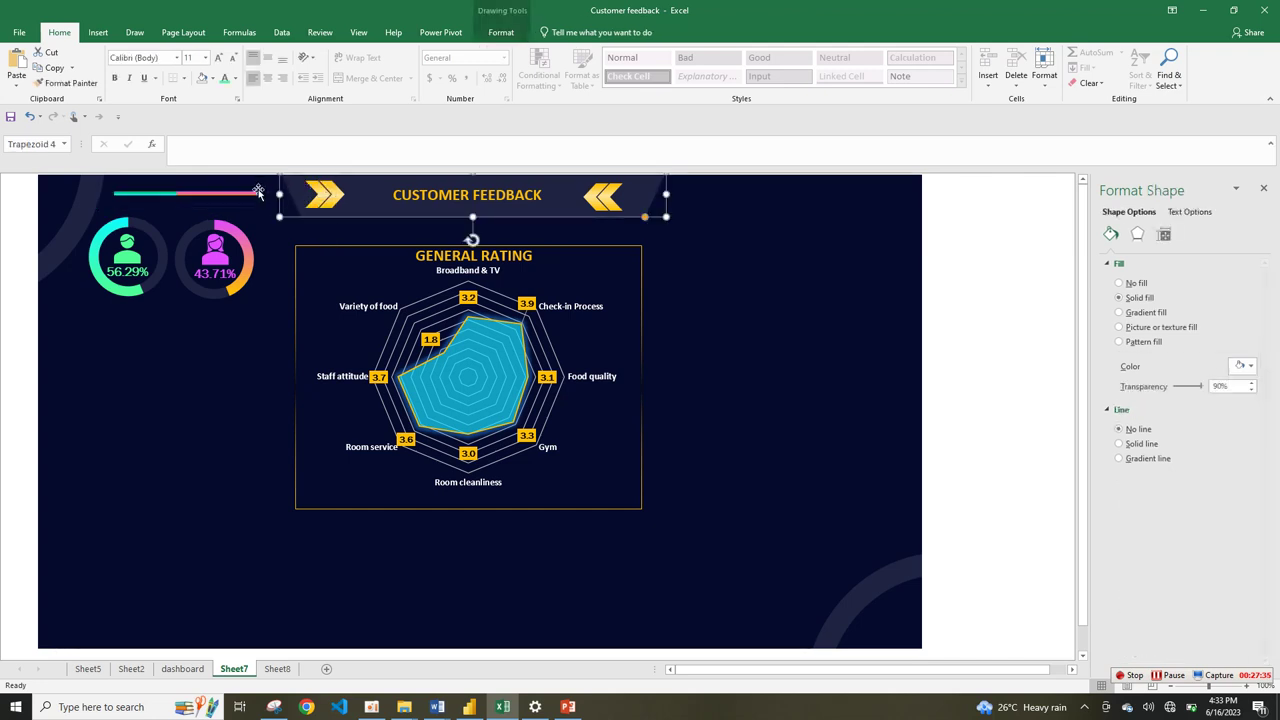
pyautogui.click(258, 191)
pyautogui.click(254, 204)
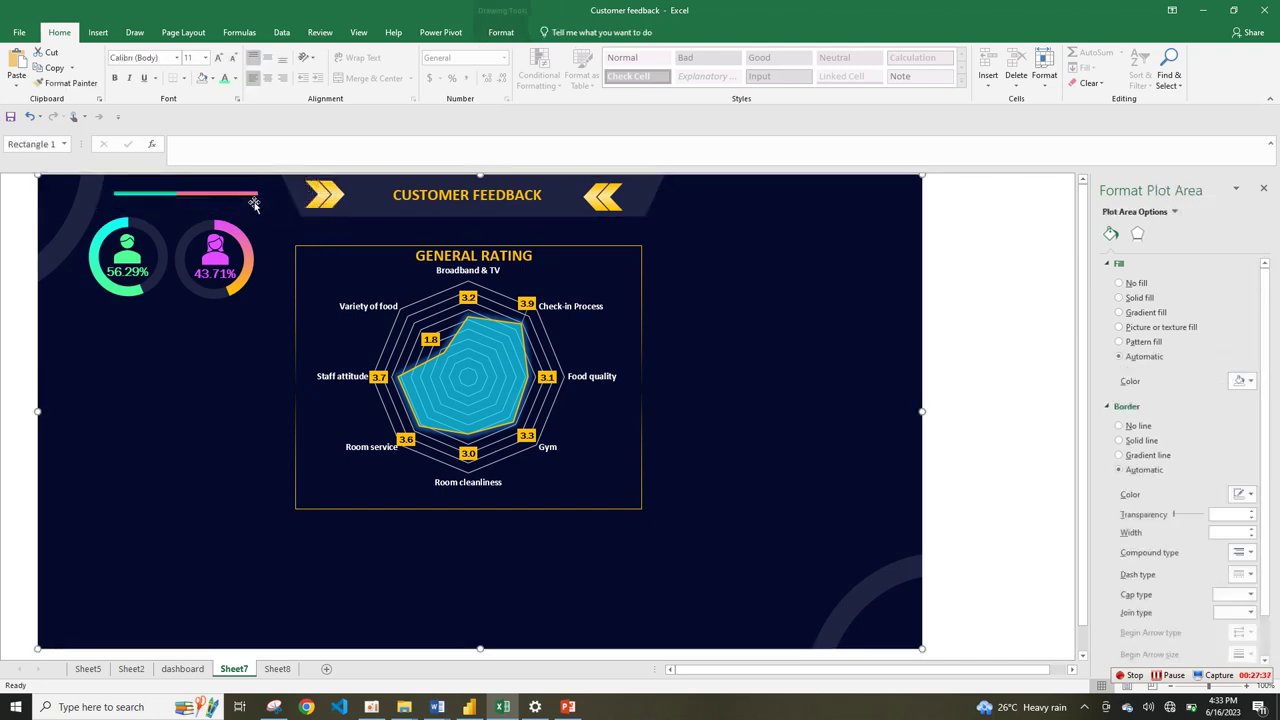
pyautogui.click(246, 205)
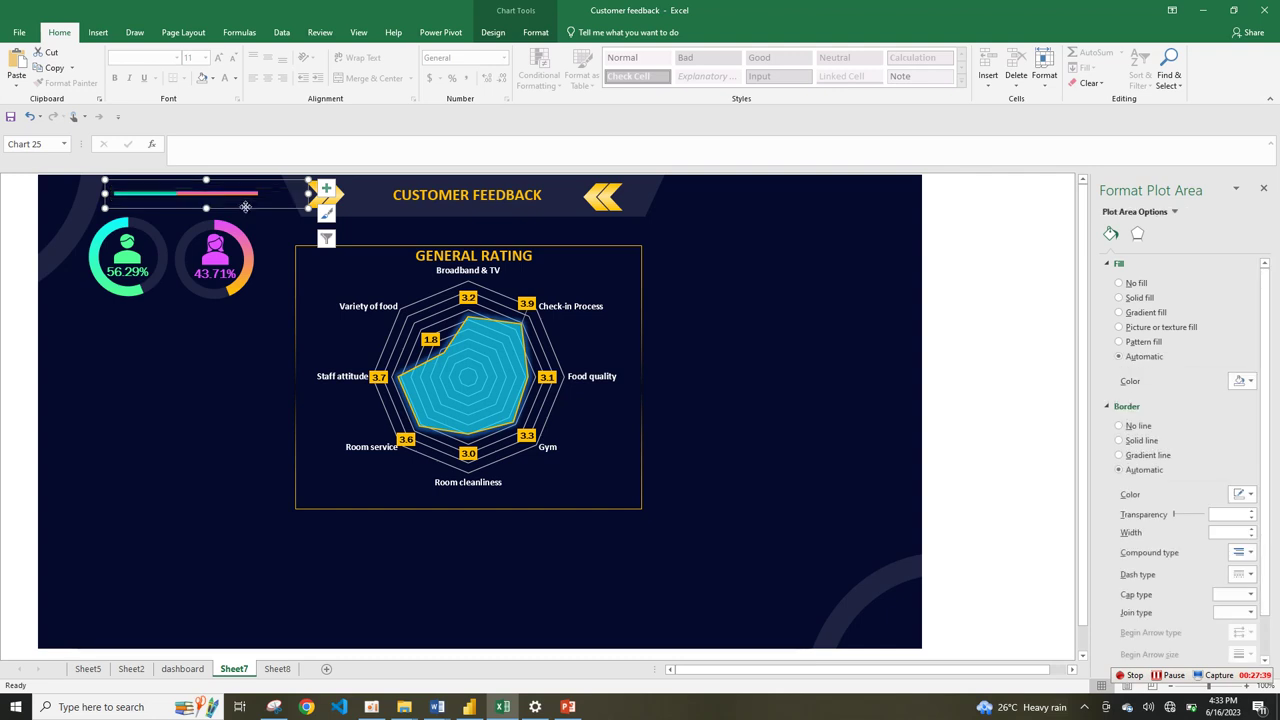
pyautogui.moveTo(245, 207); pyautogui.dragTo(299, 212)
pyautogui.click(177, 197)
pyautogui.click(290, 211)
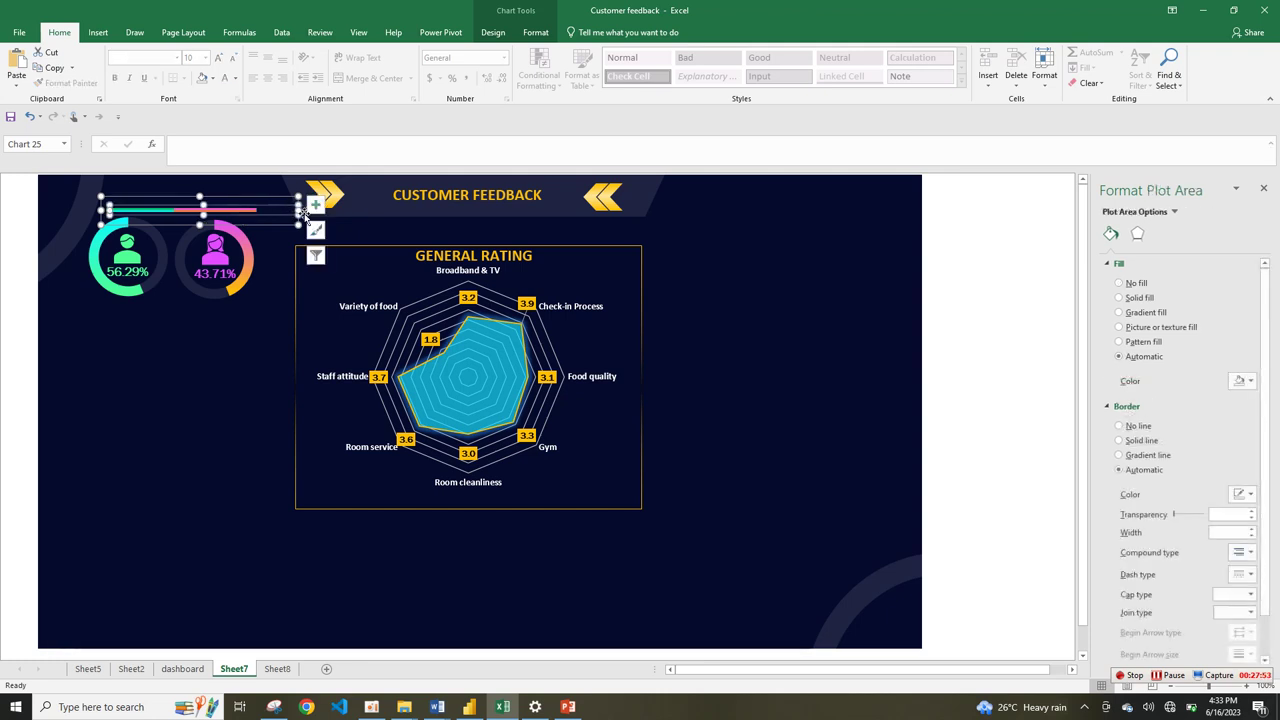
# - Nudge the gender stacked bar chart slightly left to centre it over the two doughnut charts
pyautogui.moveTo(111, 211)
pyautogui.mouseDown()
pyautogui.moveTo(136, 209)
pyautogui.moveTo(107, 209)
pyautogui.mouseUp()
pyautogui.click(259, 212)
pyautogui.click(255, 212)
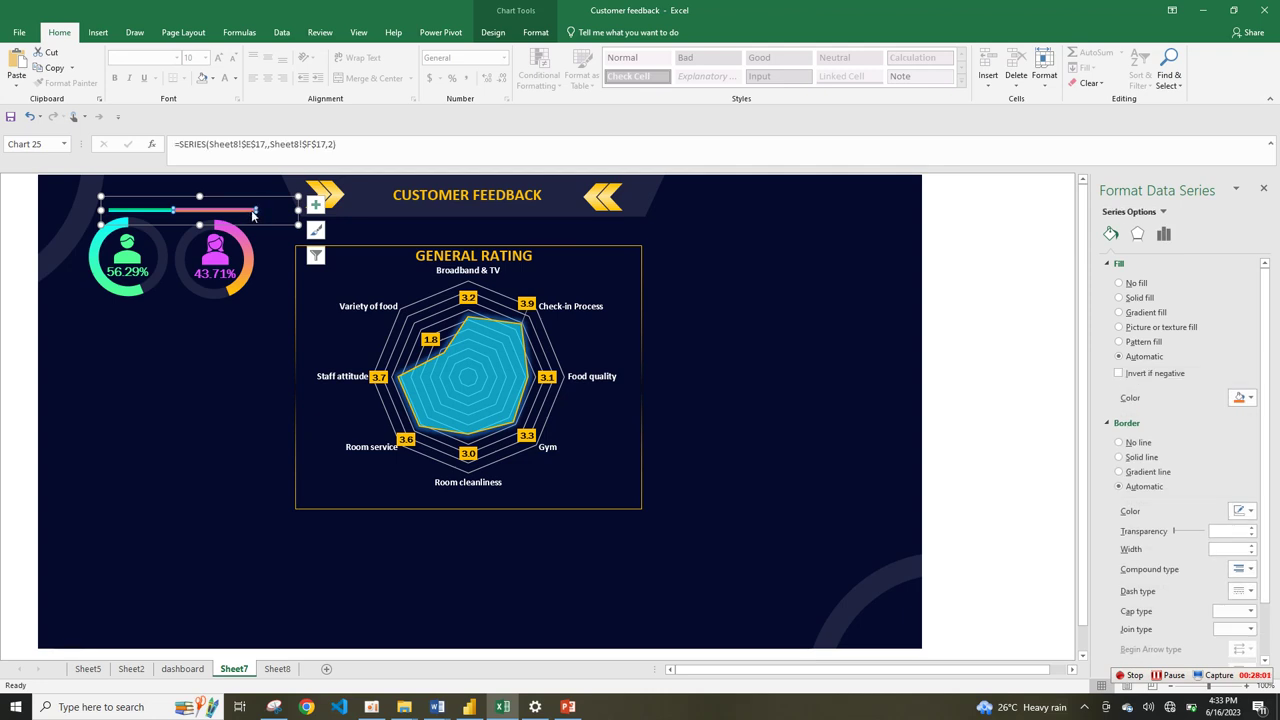
pyautogui.click(277, 212)
pyautogui.click(272, 287)
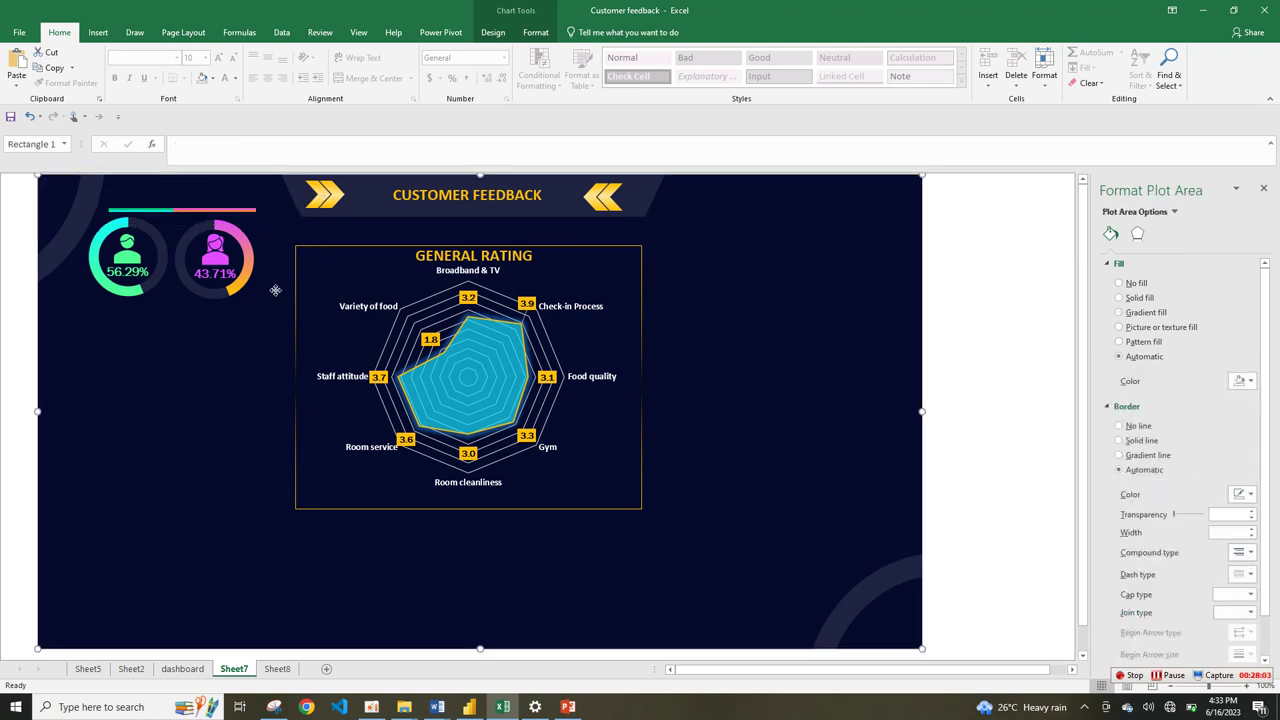
pyautogui.click(204, 213)
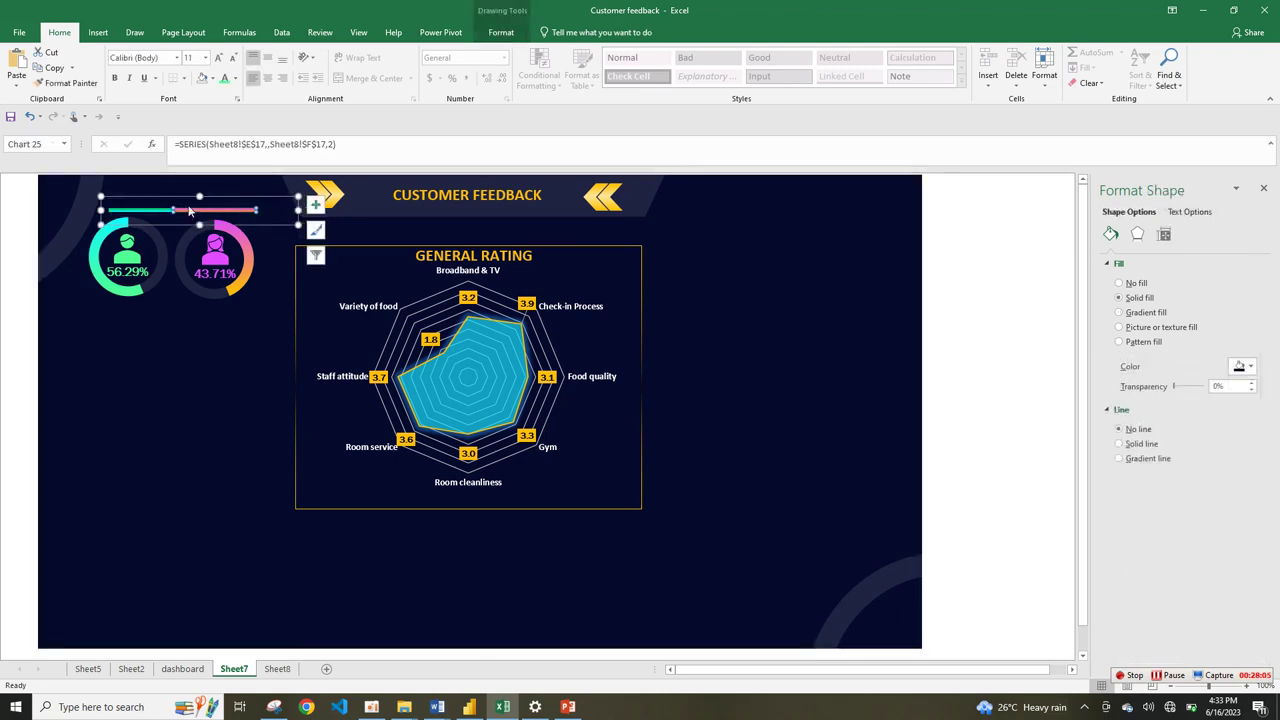
pyautogui.click(177, 201)
pyautogui.moveTo(175, 196); pyautogui.dragTo(171, 196)
pyautogui.click(226, 363)
# - Duplicate the CUSTOMER FEEDBACK title text box and place the copy above the gender stacked bar chart
pyautogui.click(458, 258)
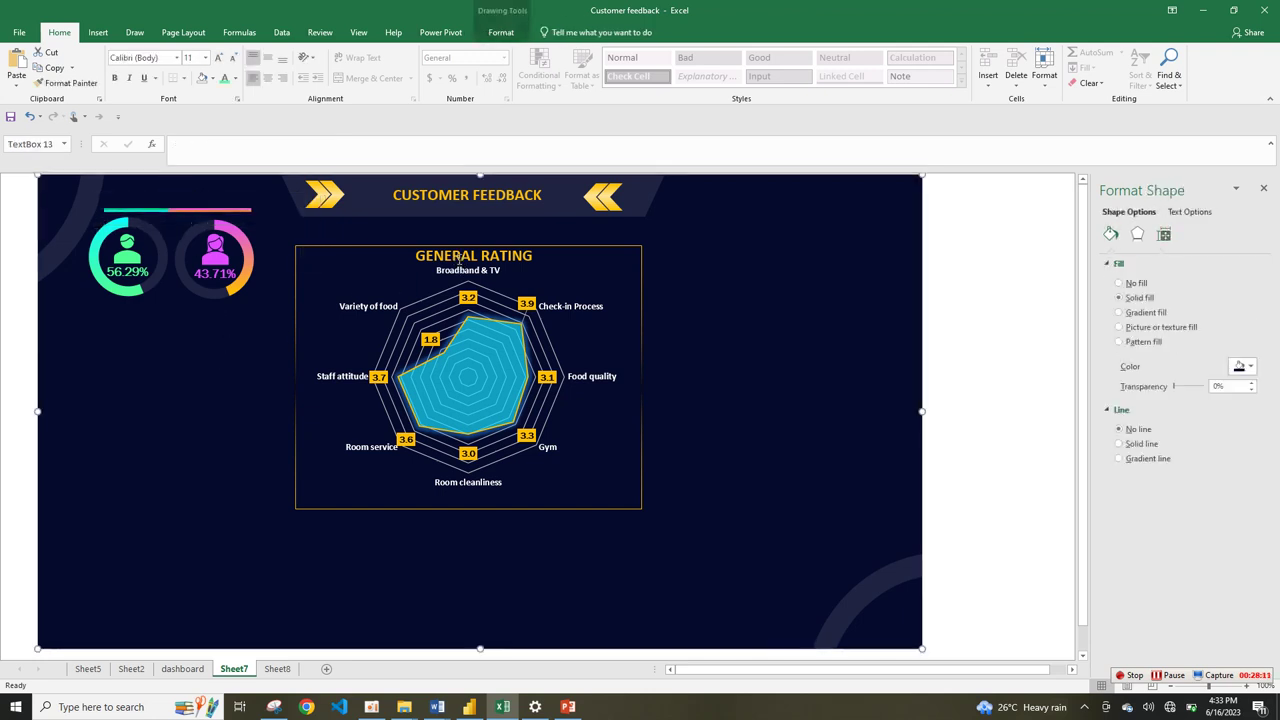
pyautogui.doubleClick(458, 258)
pyautogui.click(527, 196)
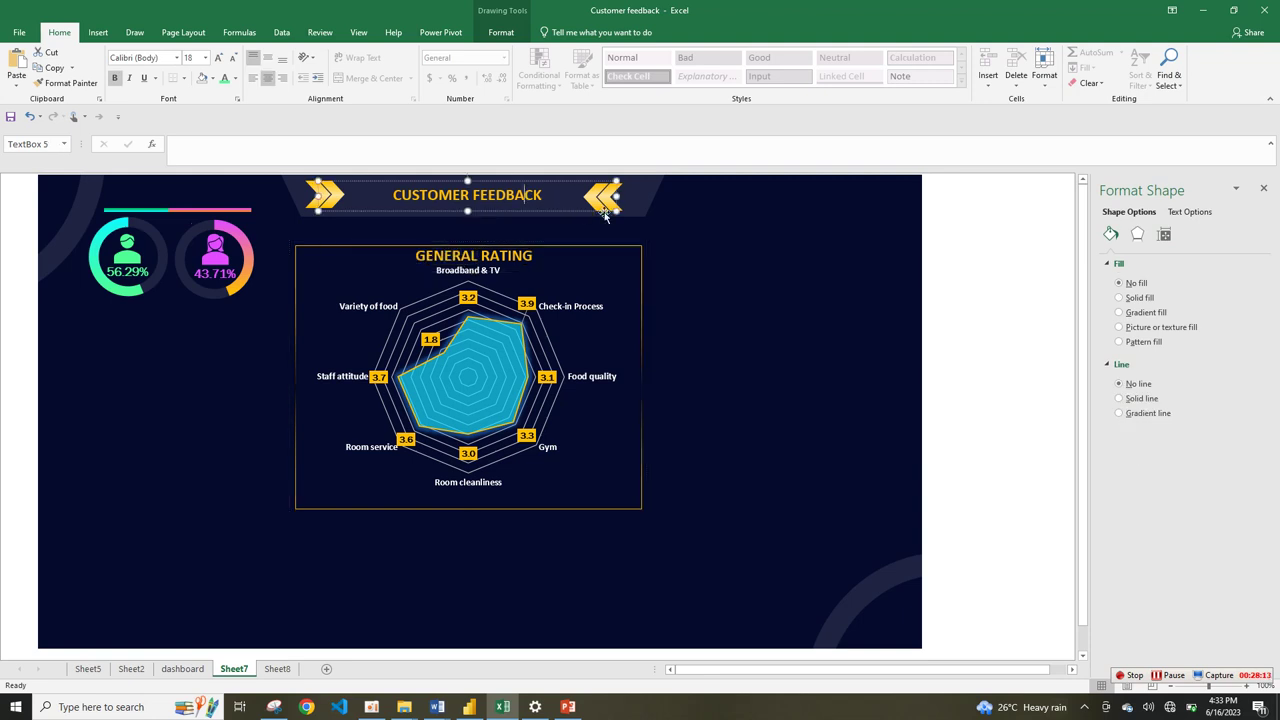
pyautogui.press('Escape')
pyautogui.hotkey('ctrl', 'd')
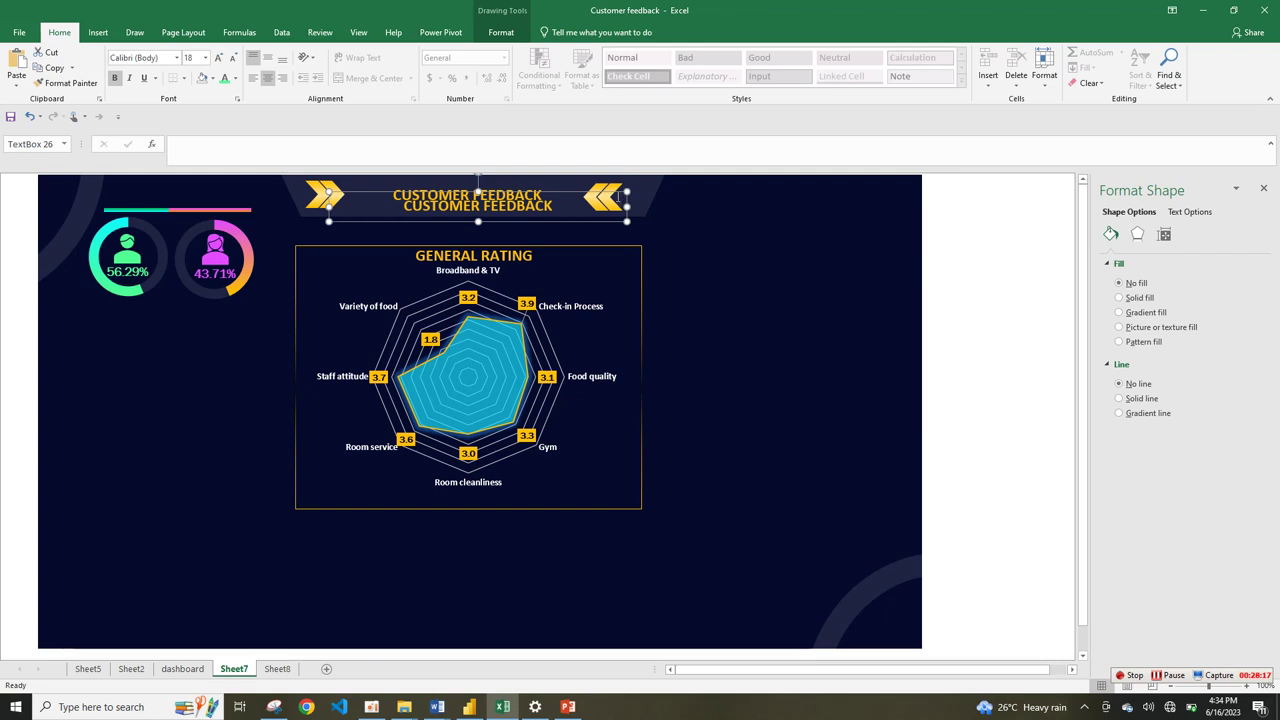
pyautogui.doubleClick(548, 205)
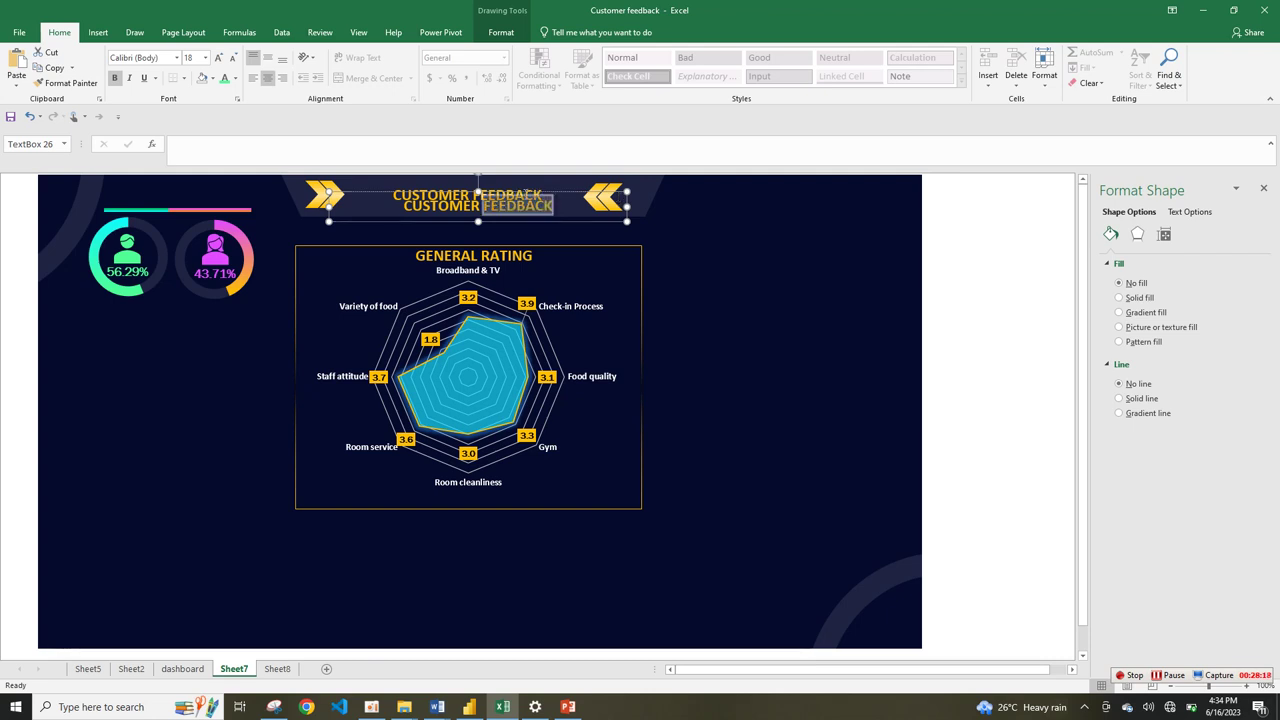
pyautogui.click(555, 192)
pyautogui.moveTo(555, 192); pyautogui.dragTo(270, 185)
# - Replace the copied title's text with GENDER and narrow its text box to about the width of the bar below
pyautogui.moveTo(120, 200); pyautogui.dragTo(346, 215)
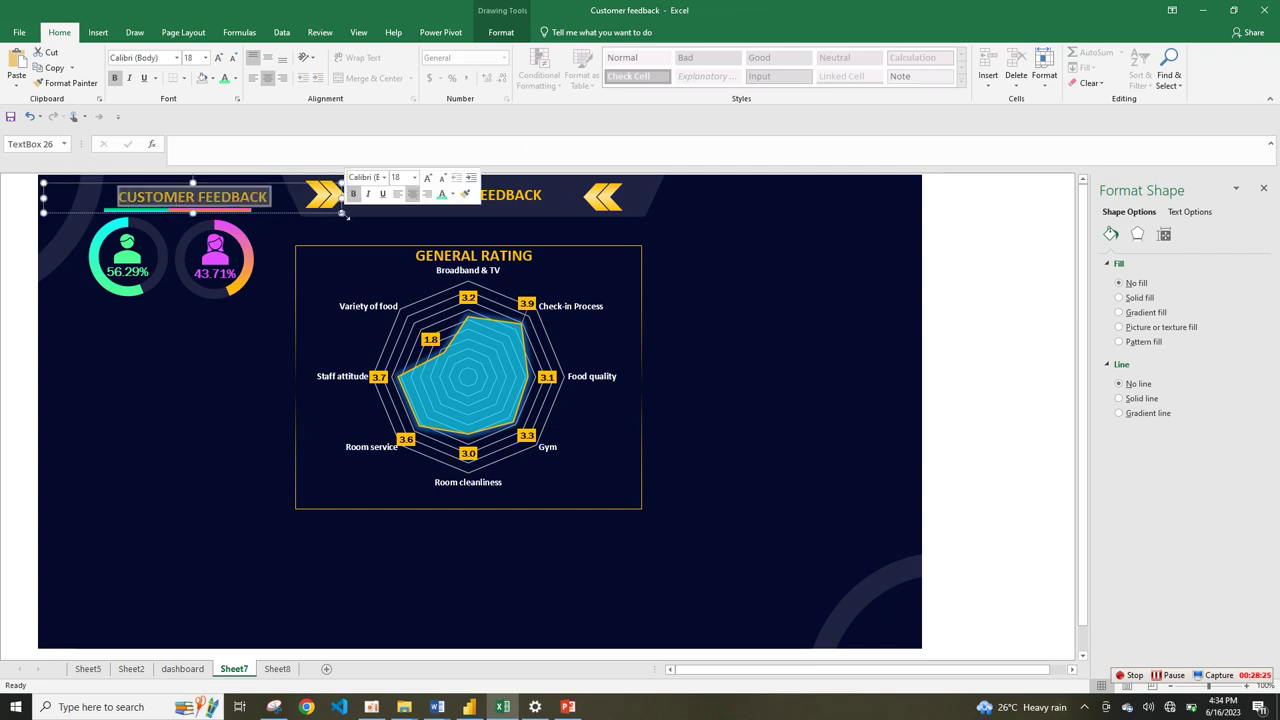
pyautogui.write('ge')
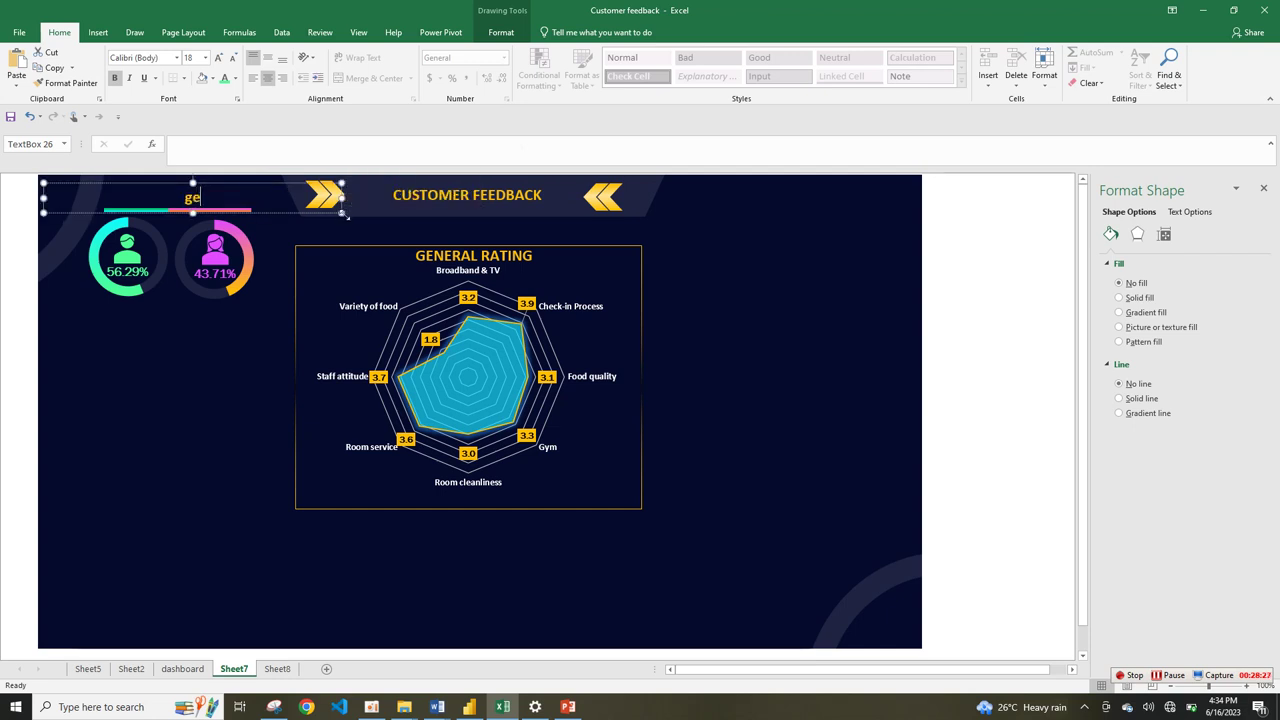
pyautogui.write('GENDER')
pyautogui.moveTo(340, 199); pyautogui.dragTo(259, 192)
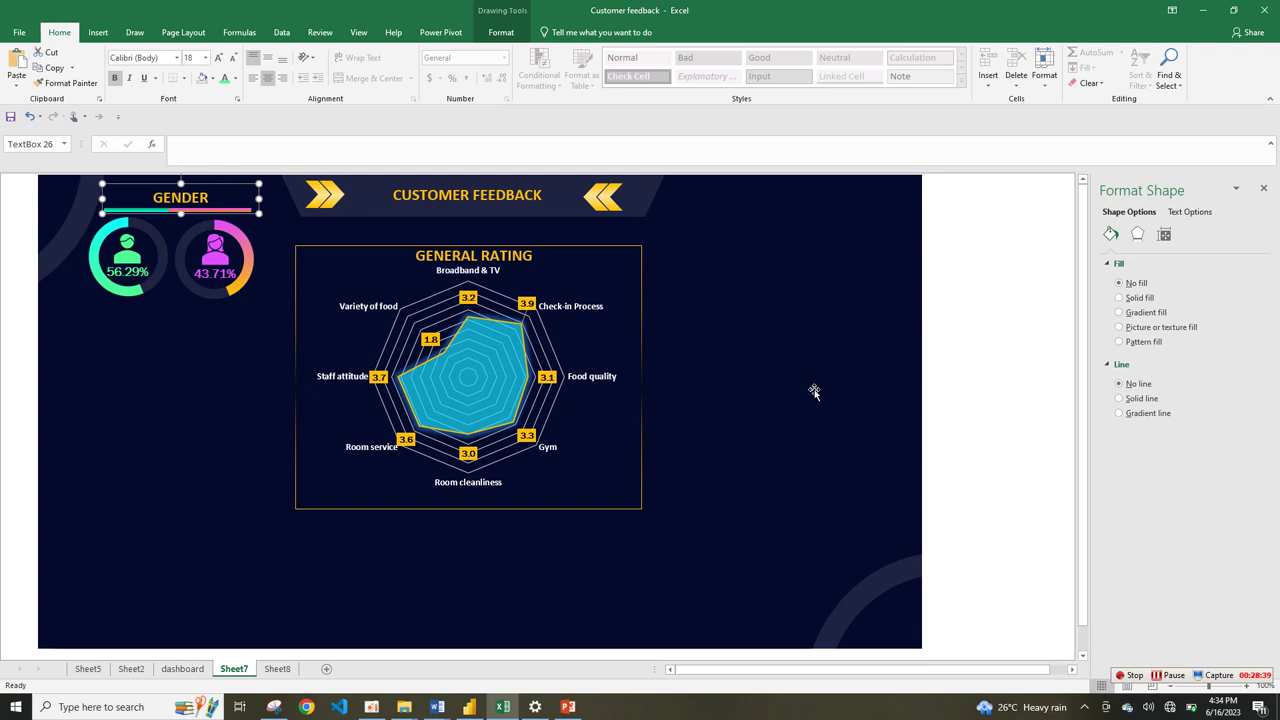
# - Check the finished dashboard sheet, and copy the gender pivot table on Sheet8 to cell A22
pyautogui.click(175, 671)
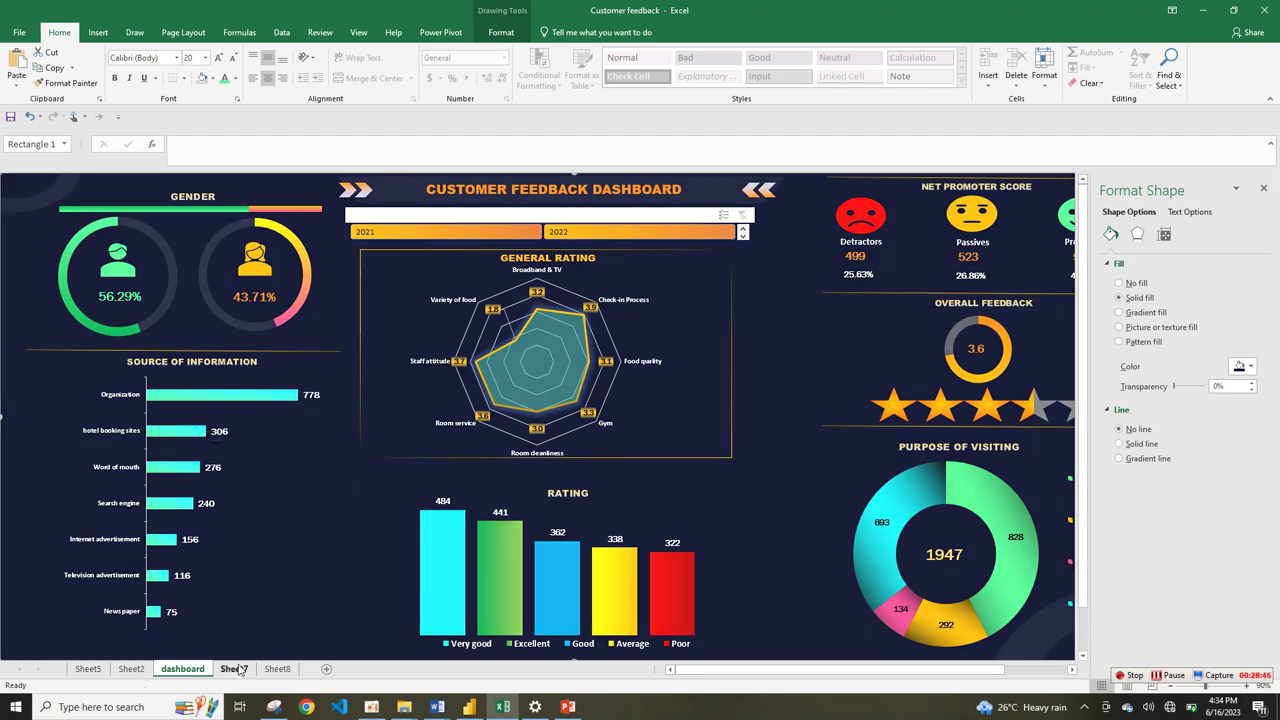
pyautogui.click(238, 669)
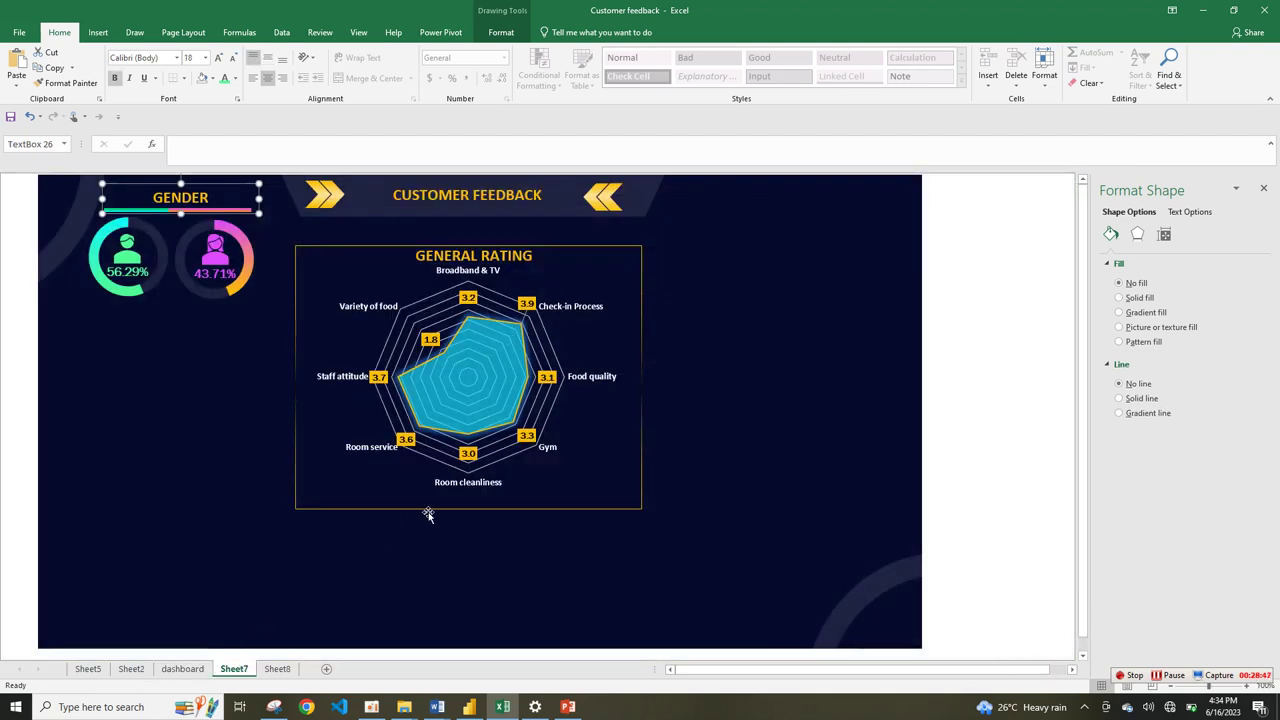
pyautogui.click(278, 669)
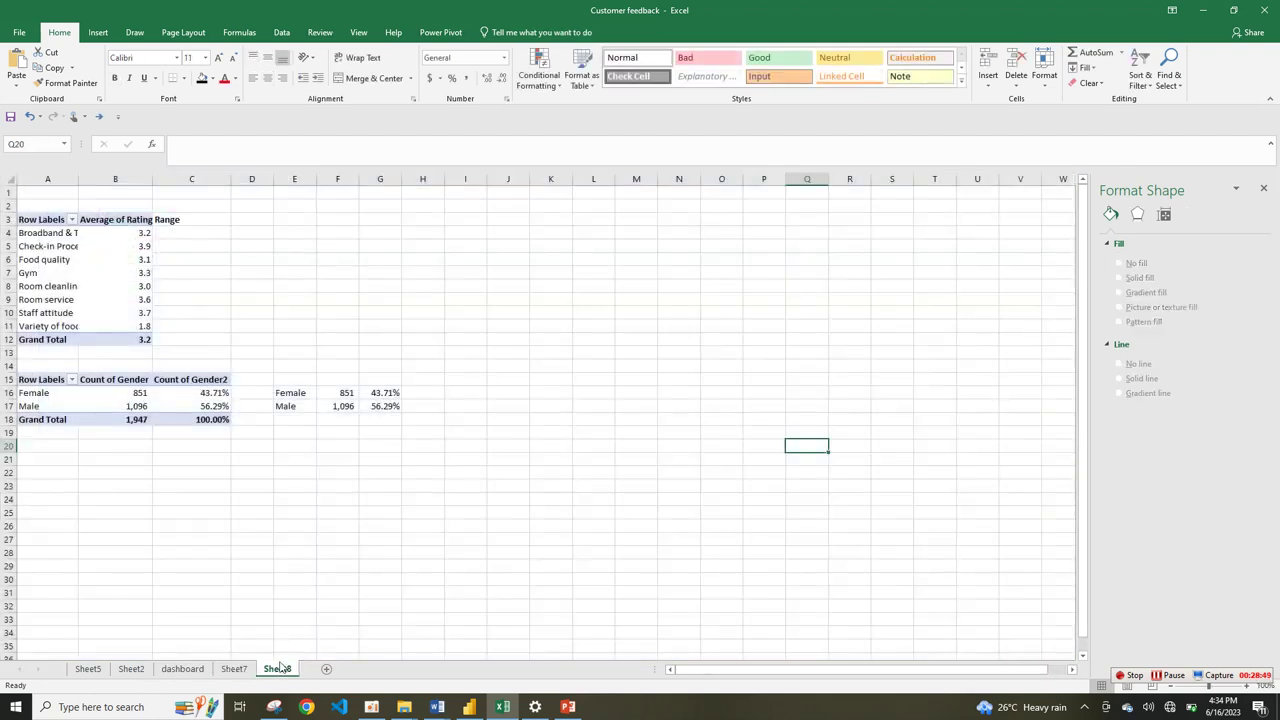
pyautogui.moveTo(57, 379); pyautogui.dragTo(178, 420)
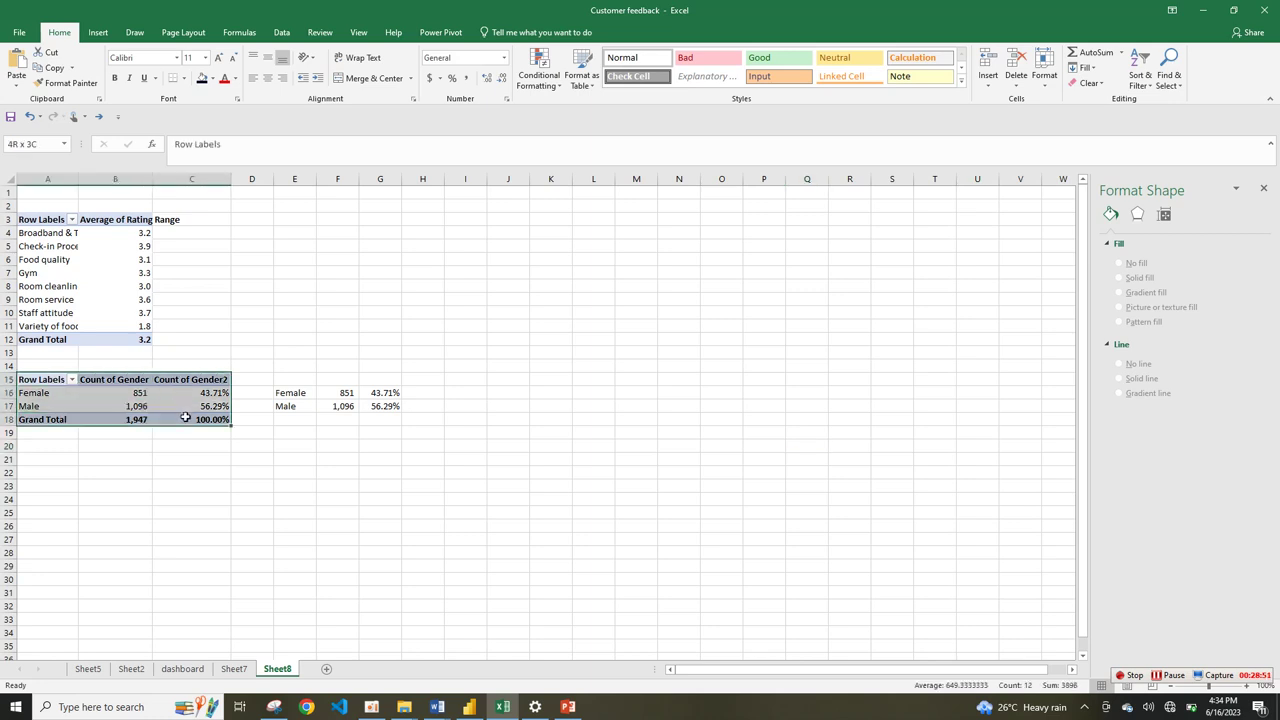
pyautogui.hotkey('ctrl', 'c')
pyautogui.click(63, 474)
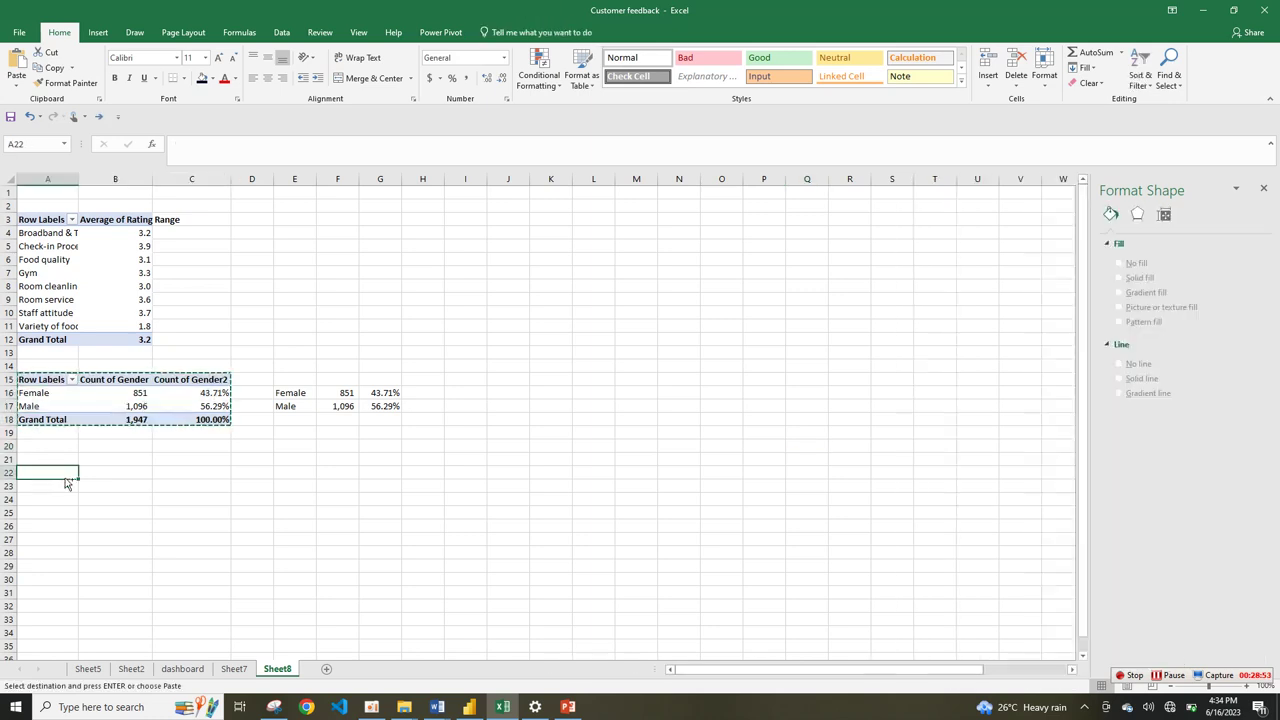
pyautogui.hotkey('ctrl', 'v')
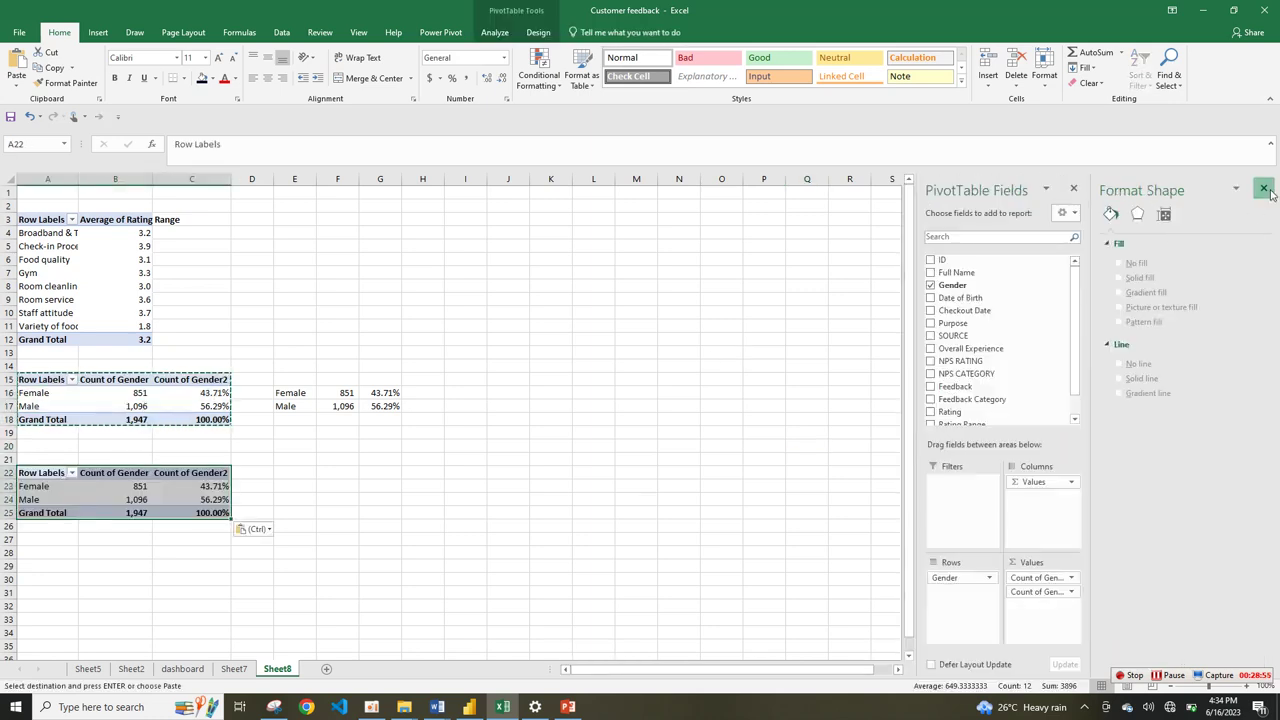
# - Remove the Gender fields from the copied pivot table, and set SOURCE as its rows and the count of SOURCE as its values
pyautogui.click(1263, 188)
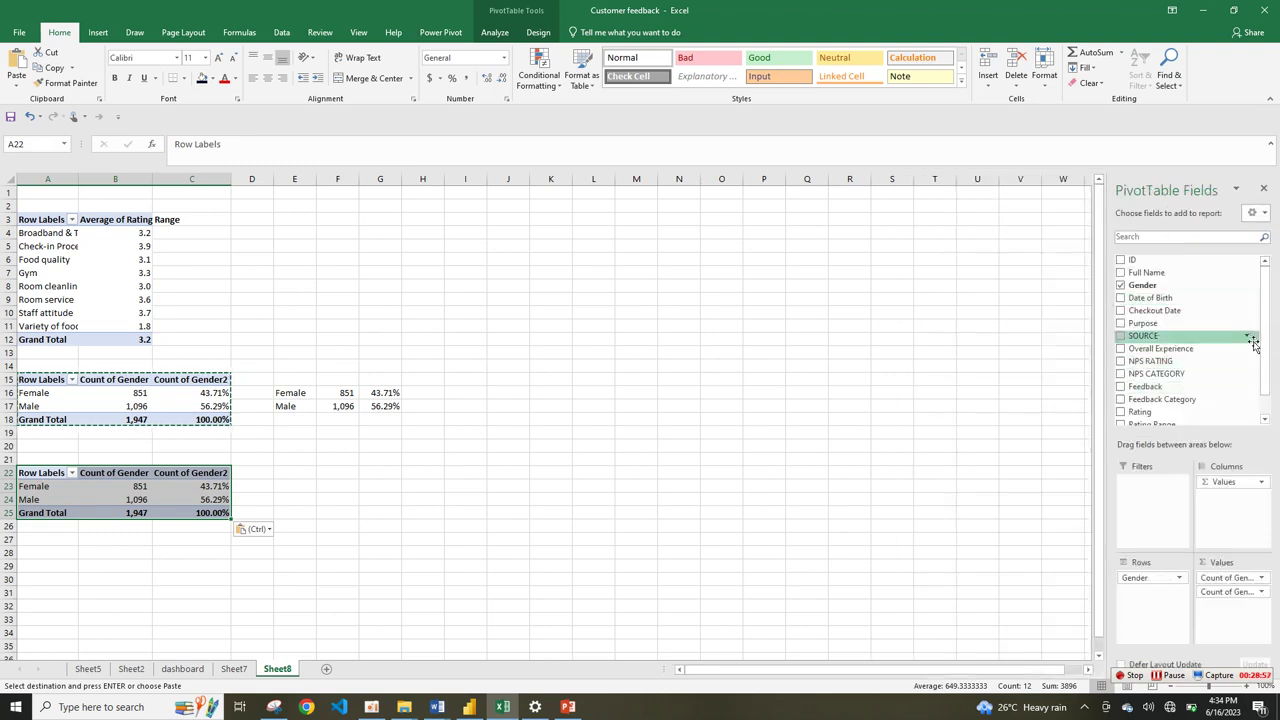
pyautogui.moveTo(1203, 338); pyautogui.dragTo(1199, 430)
pyautogui.moveTo(1135, 591); pyautogui.dragTo(1193, 447)
pyautogui.moveTo(1177, 604); pyautogui.dragTo(1231, 406)
pyautogui.moveTo(1230, 582); pyautogui.dragTo(1200, 395)
pyautogui.moveTo(1145, 314); pyautogui.dragTo(1237, 583)
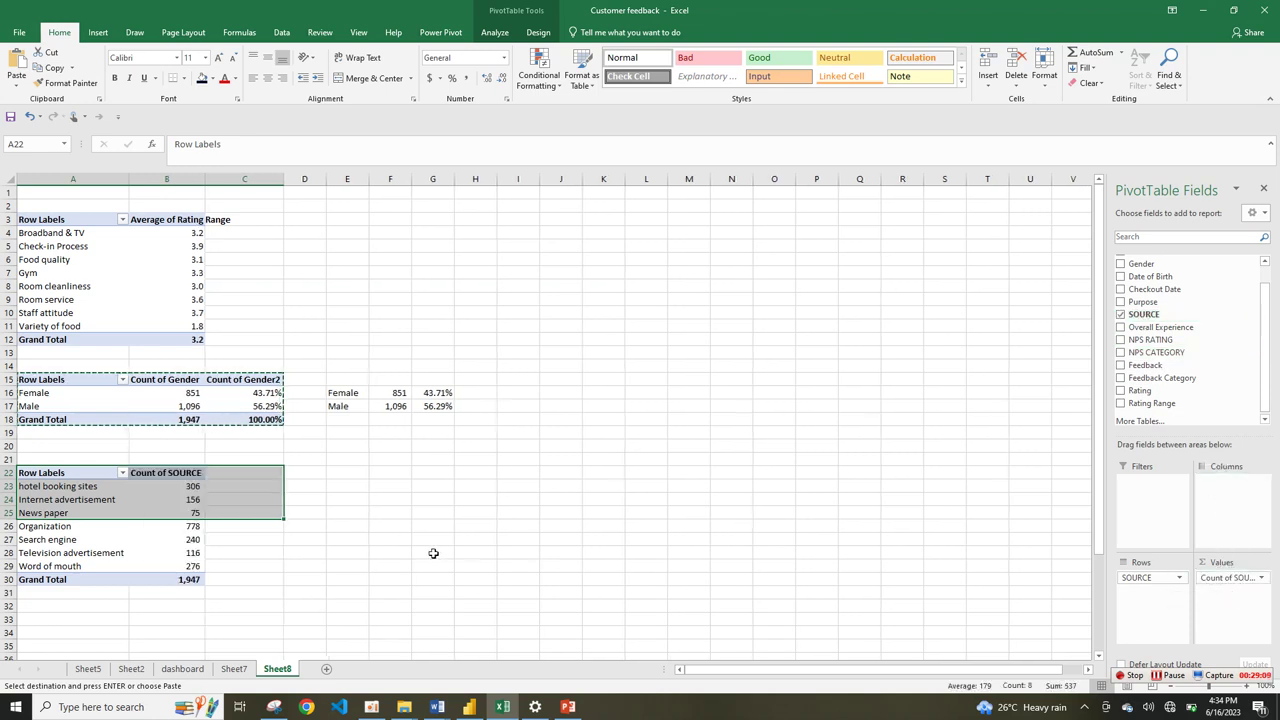
pyautogui.click(186, 490)
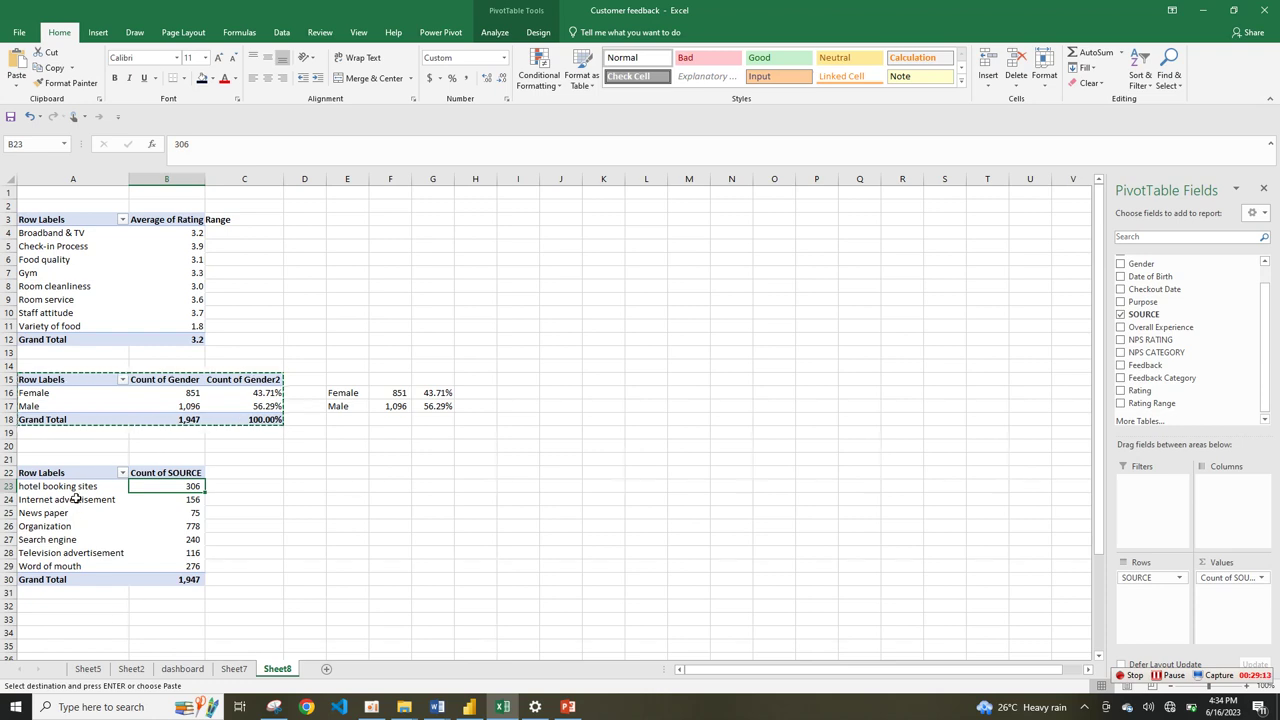
pyautogui.moveTo(70, 499); pyautogui.dragTo(180, 540)
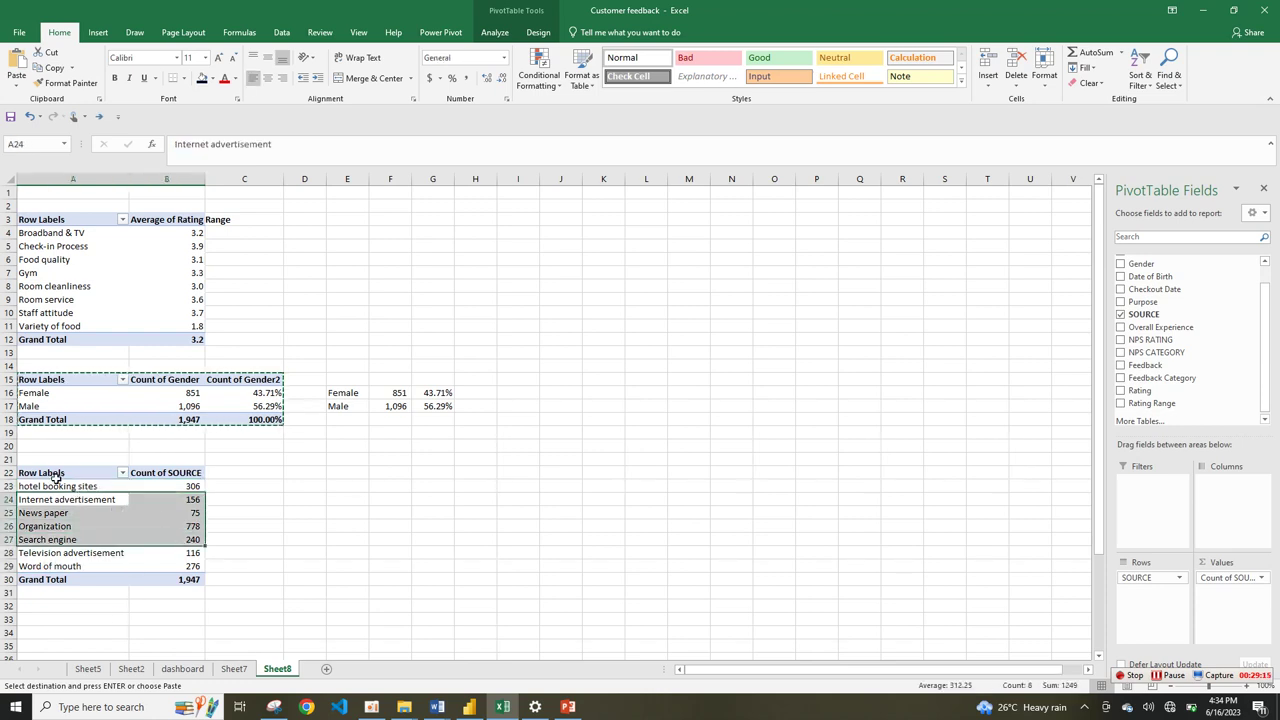
pyautogui.moveTo(62, 486); pyautogui.dragTo(164, 565)
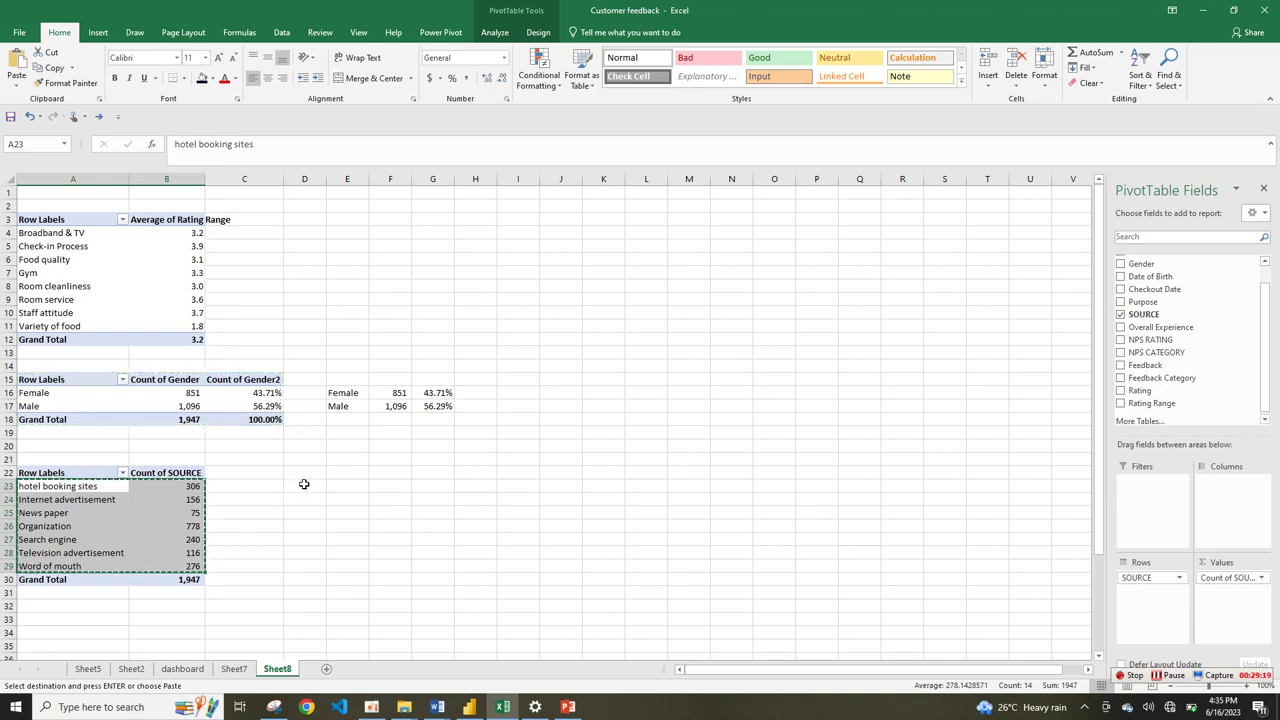
# - Insert a 2-D clustered bar chart from the SOURCE pivot table and place it beside the tables on Sheet8
pyautogui.click(180, 503)
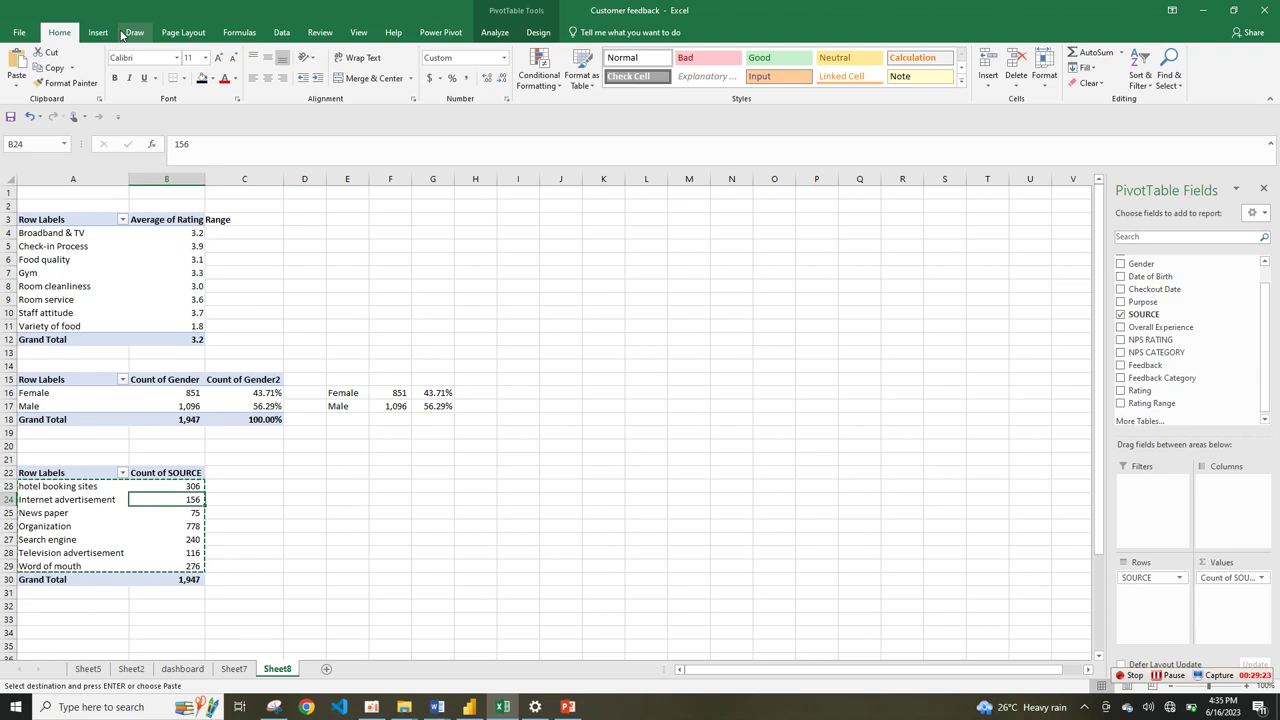
pyautogui.click(124, 32)
pyautogui.click(106, 33)
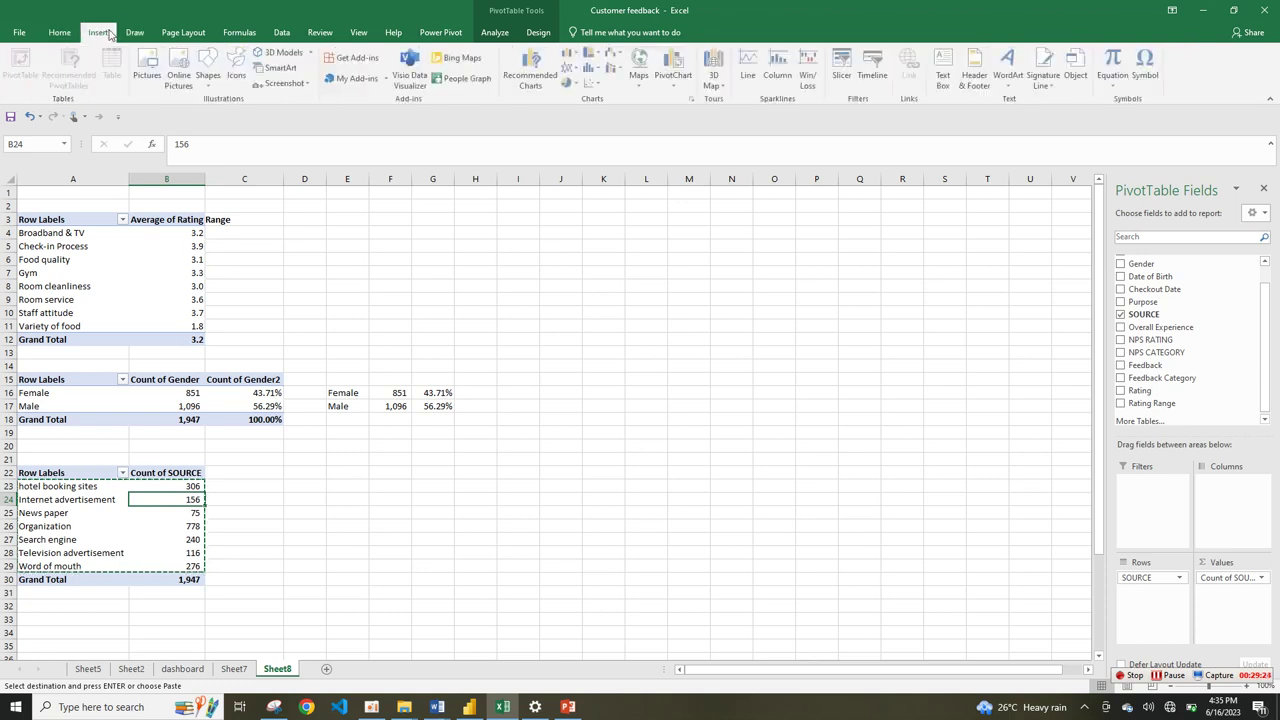
pyautogui.click(591, 67)
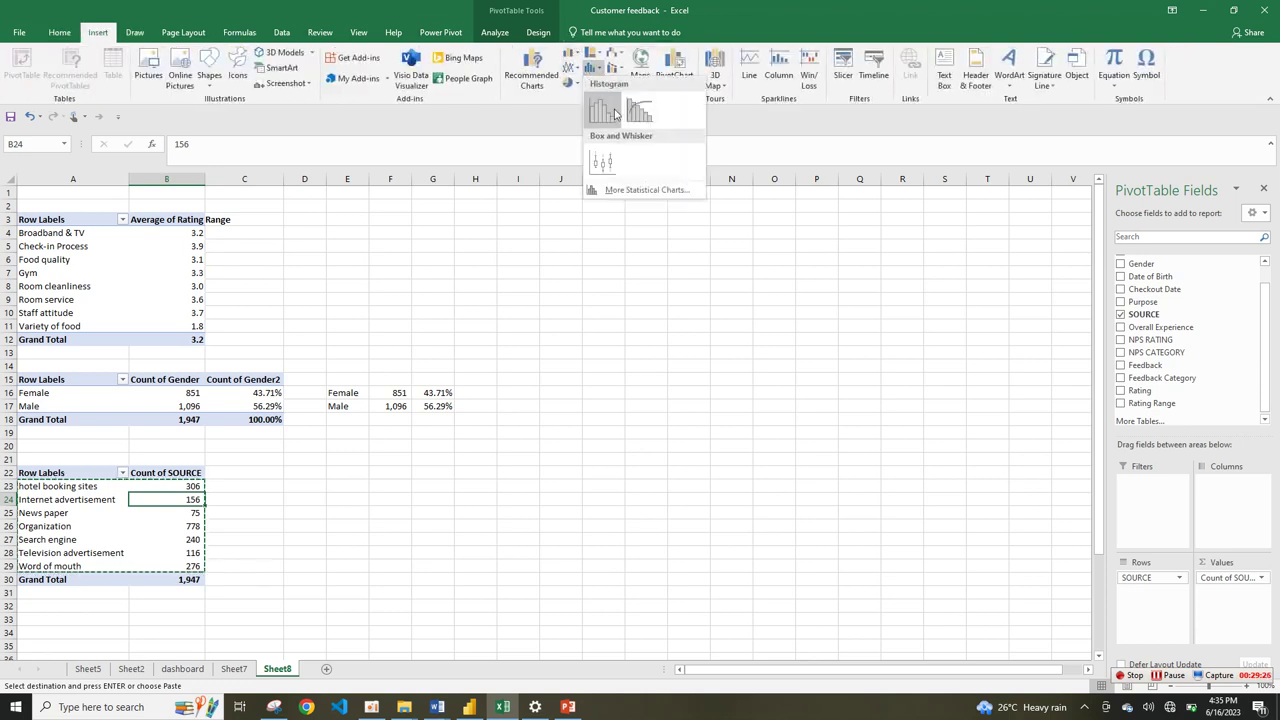
pyautogui.click(597, 54)
pyautogui.click(576, 54)
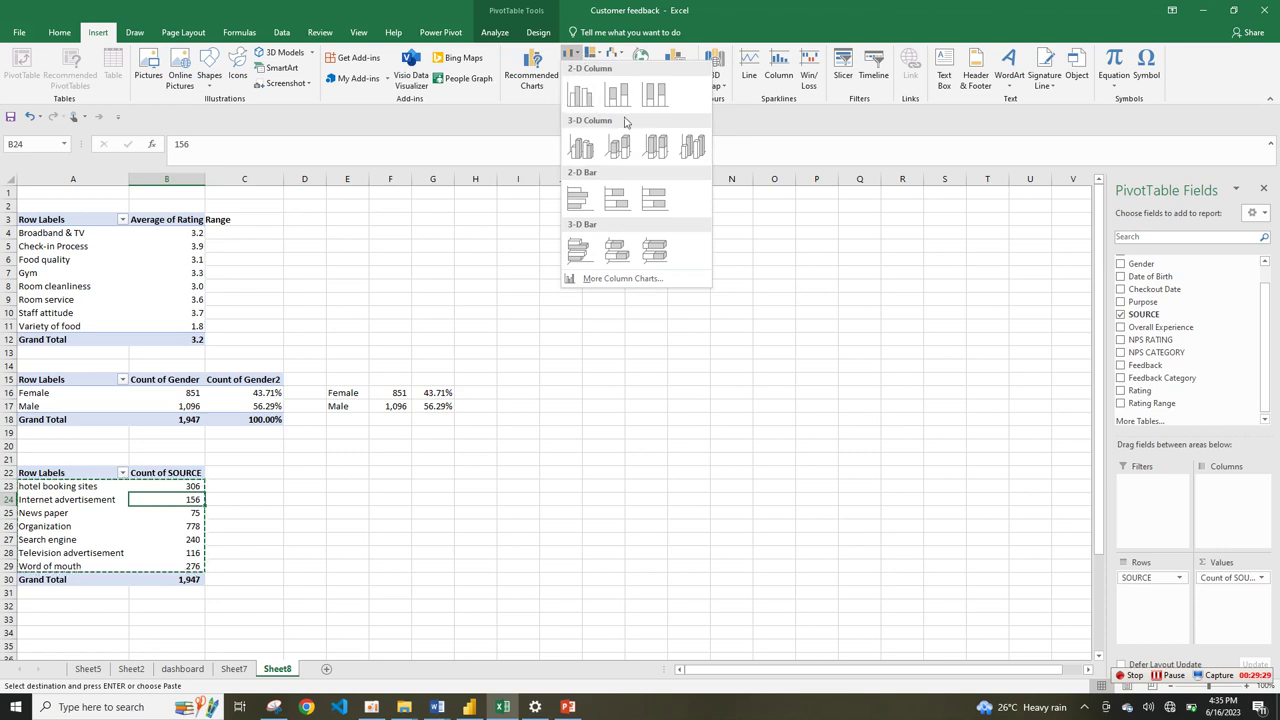
pyautogui.click(582, 204)
pyautogui.moveTo(560, 331); pyautogui.dragTo(620, 314)
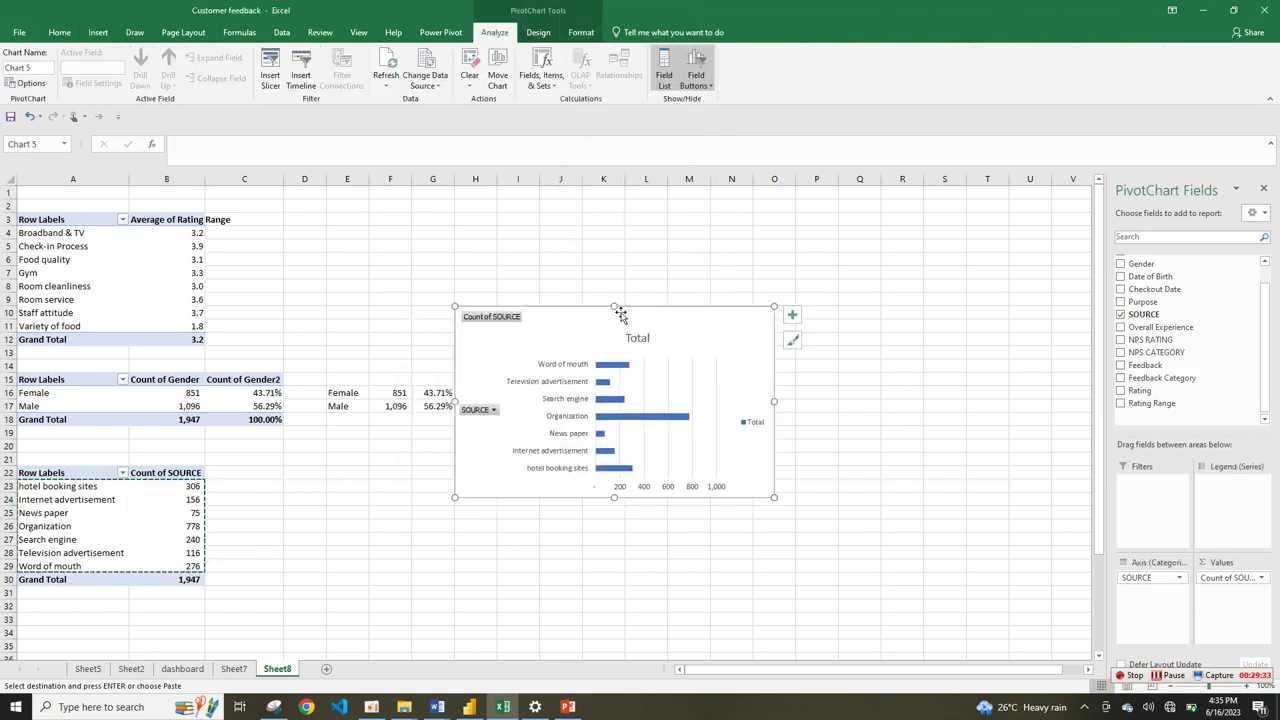
# - Remove the title, gridlines and legend from the SOURCE bar chart, keeping its axes
pyautogui.click(790, 317)
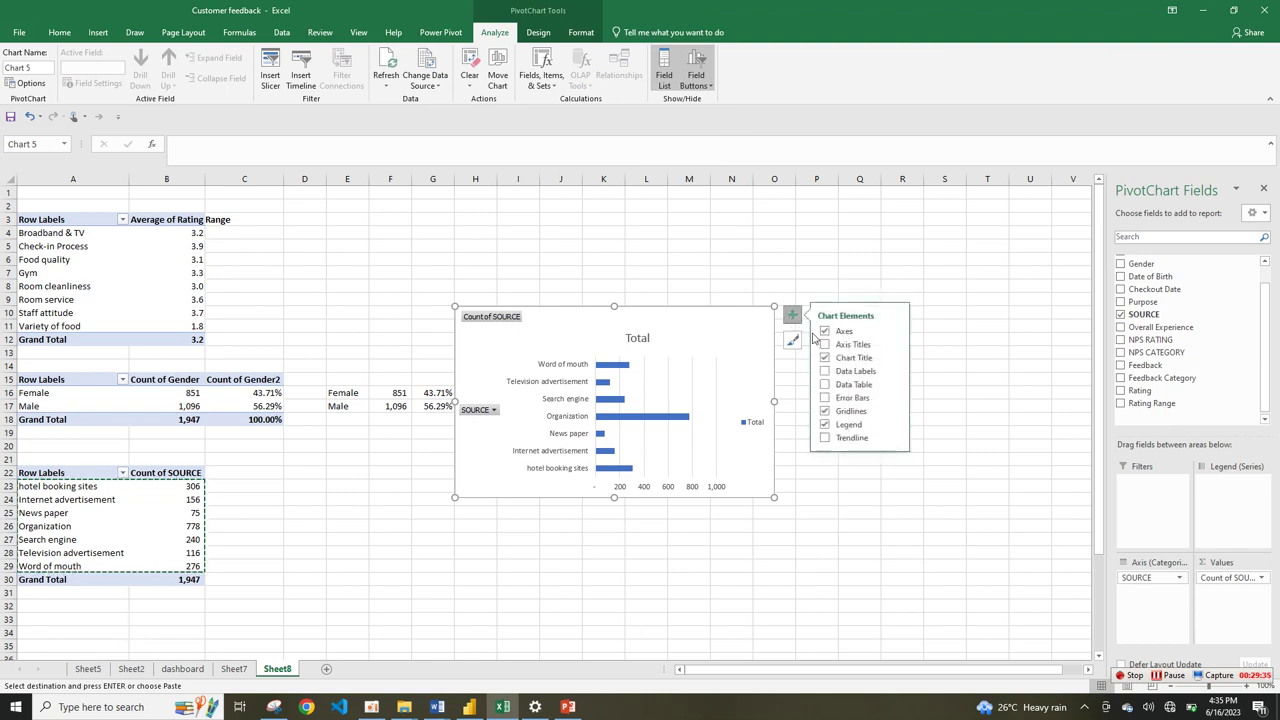
pyautogui.click(825, 331)
pyautogui.click(825, 331)
pyautogui.click(825, 357)
pyautogui.click(825, 411)
pyautogui.click(825, 424)
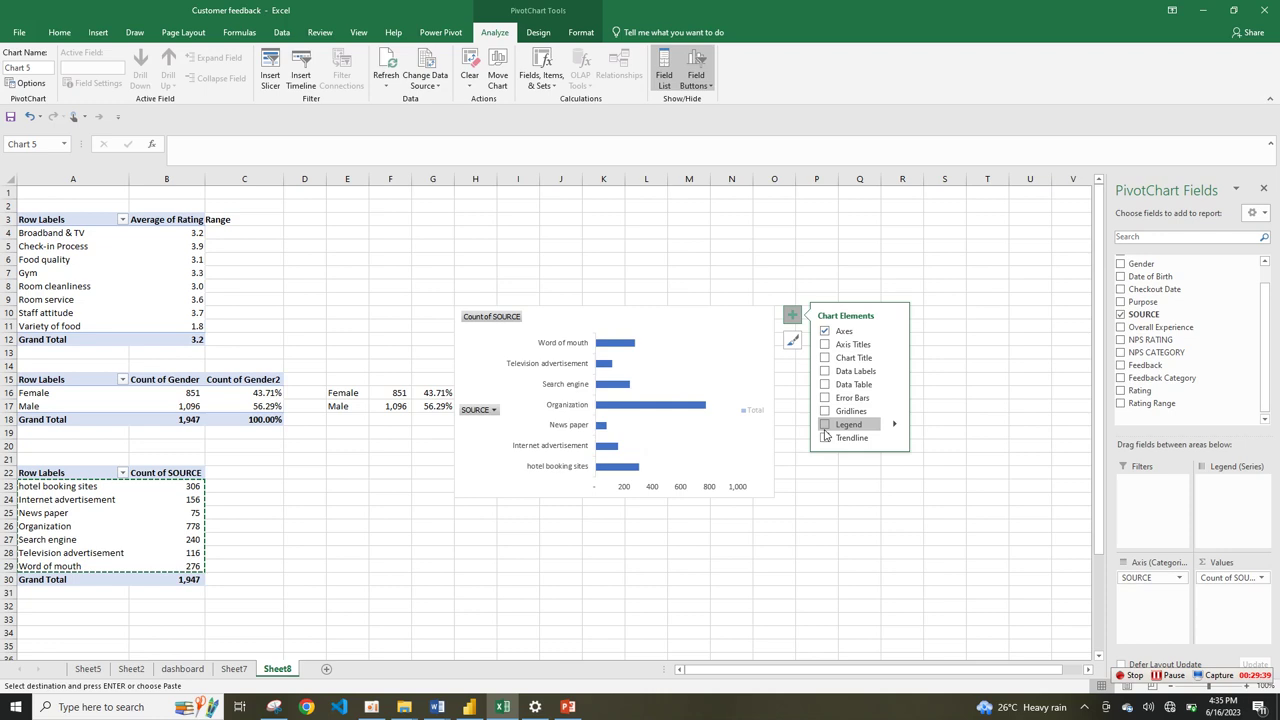
# - Hide the primary horizontal axis and all field buttons on the SOURCE bar chart, keeping the primary vertical axis
pyautogui.click(876, 331)
pyautogui.moveTo(890, 332)
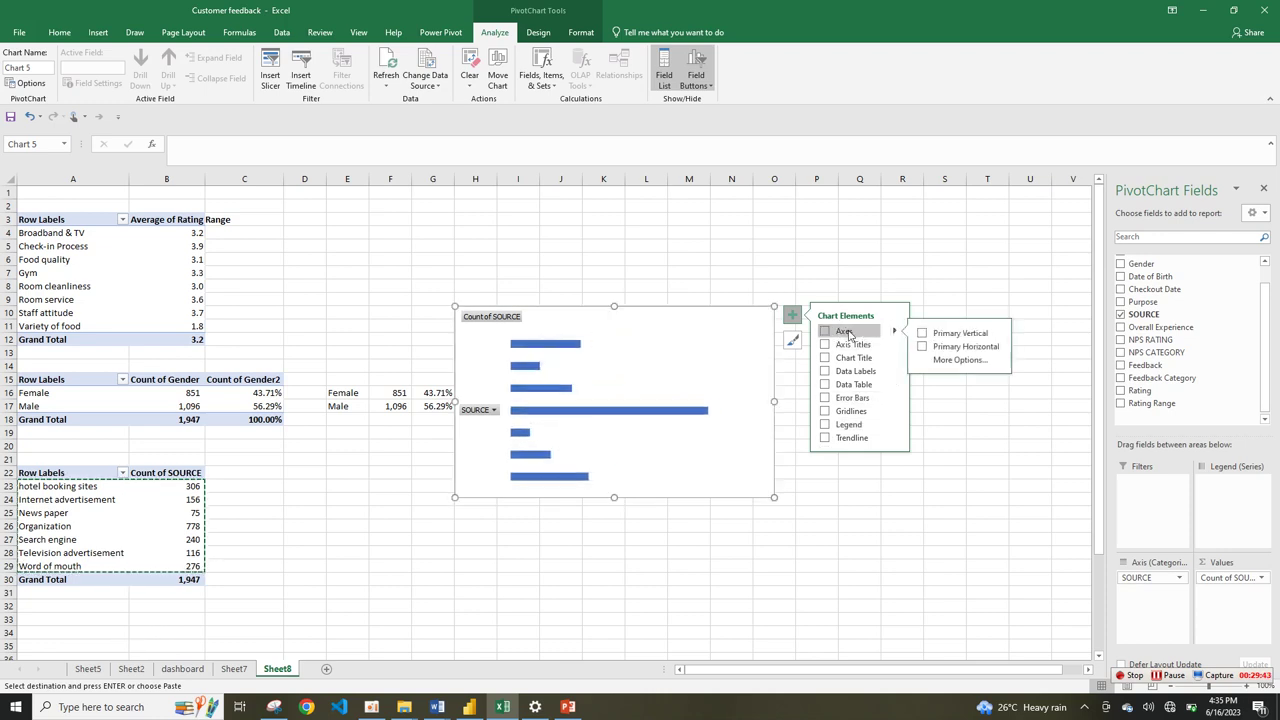
pyautogui.click(848, 333)
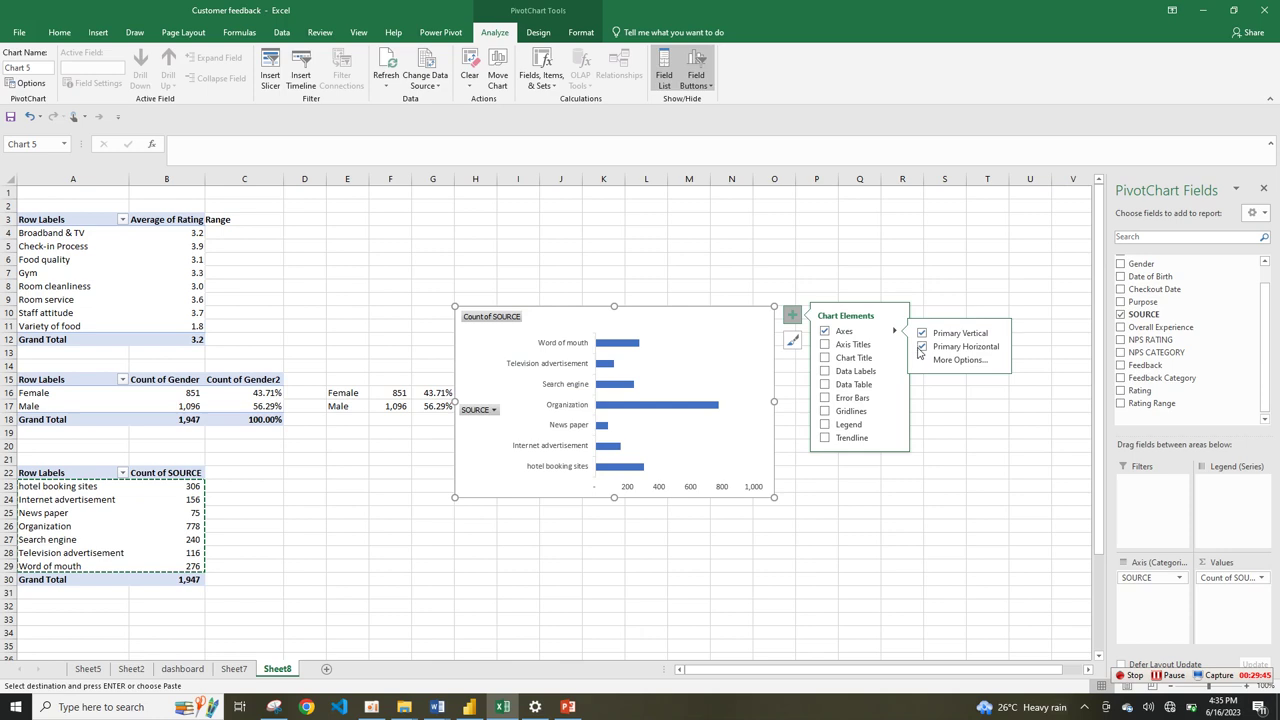
pyautogui.click(936, 348)
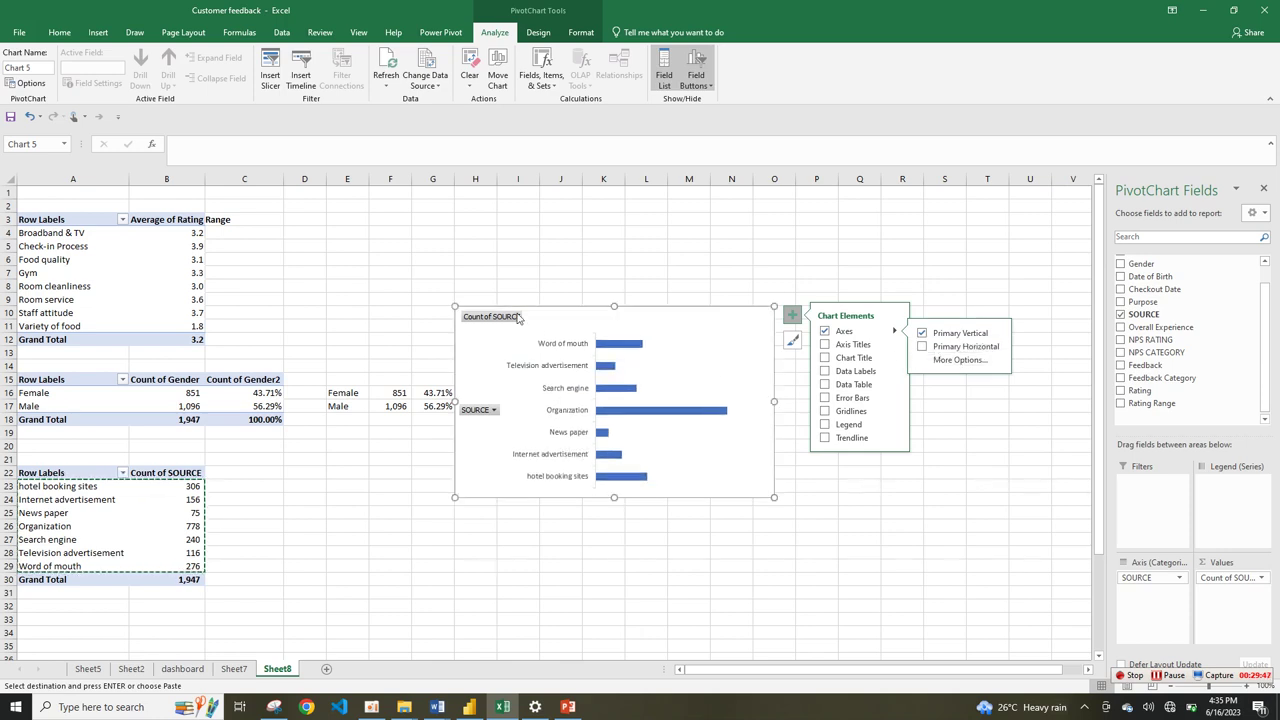
pyautogui.rightClick(495, 317)
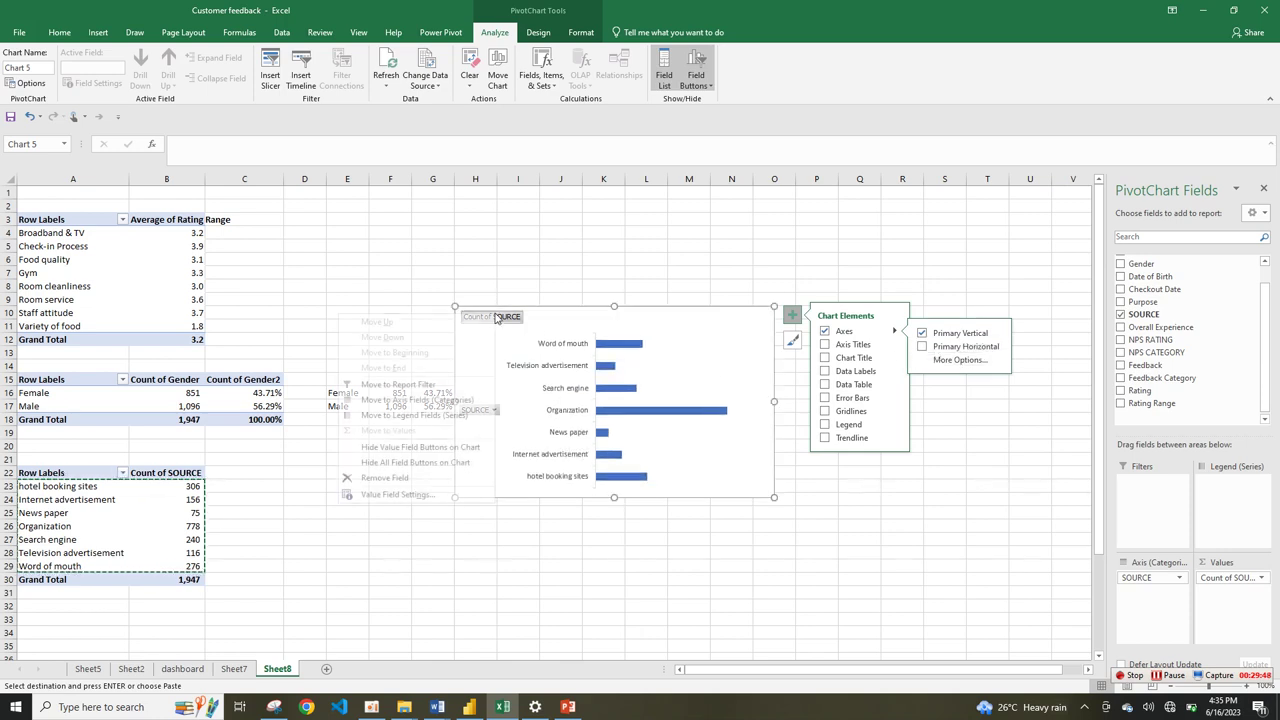
pyautogui.click(447, 462)
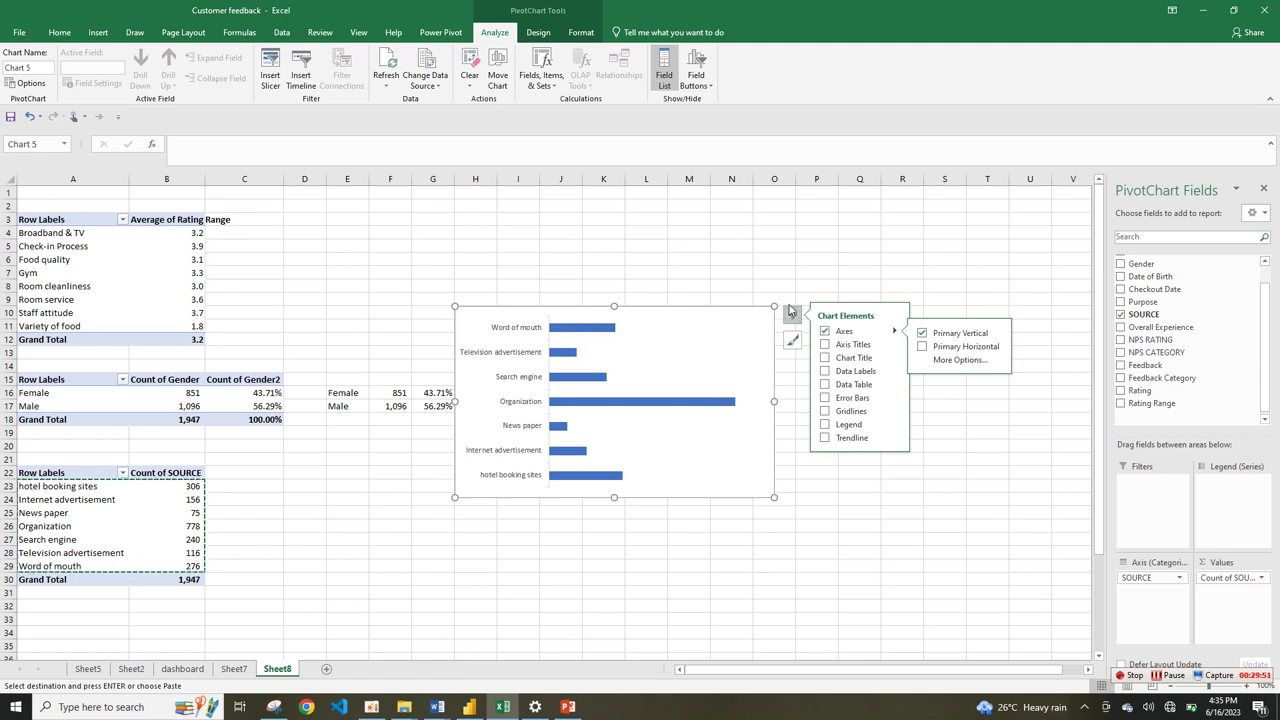
# - Select the Internet advertisement count in the SOURCE pivot table
pyautogui.click(194, 499)
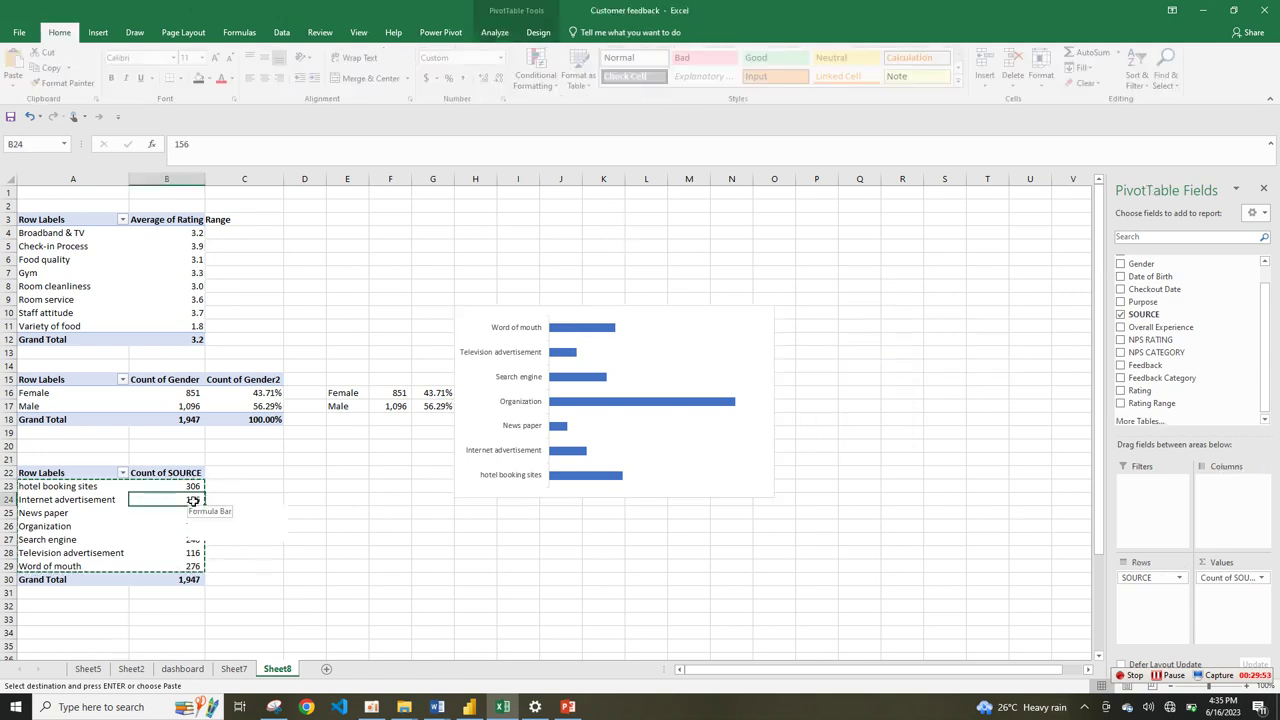
# - Sort the source pivot table on Sheet8 by Count of SOURCE from smallest to largest
pyautogui.rightClick(194, 499)
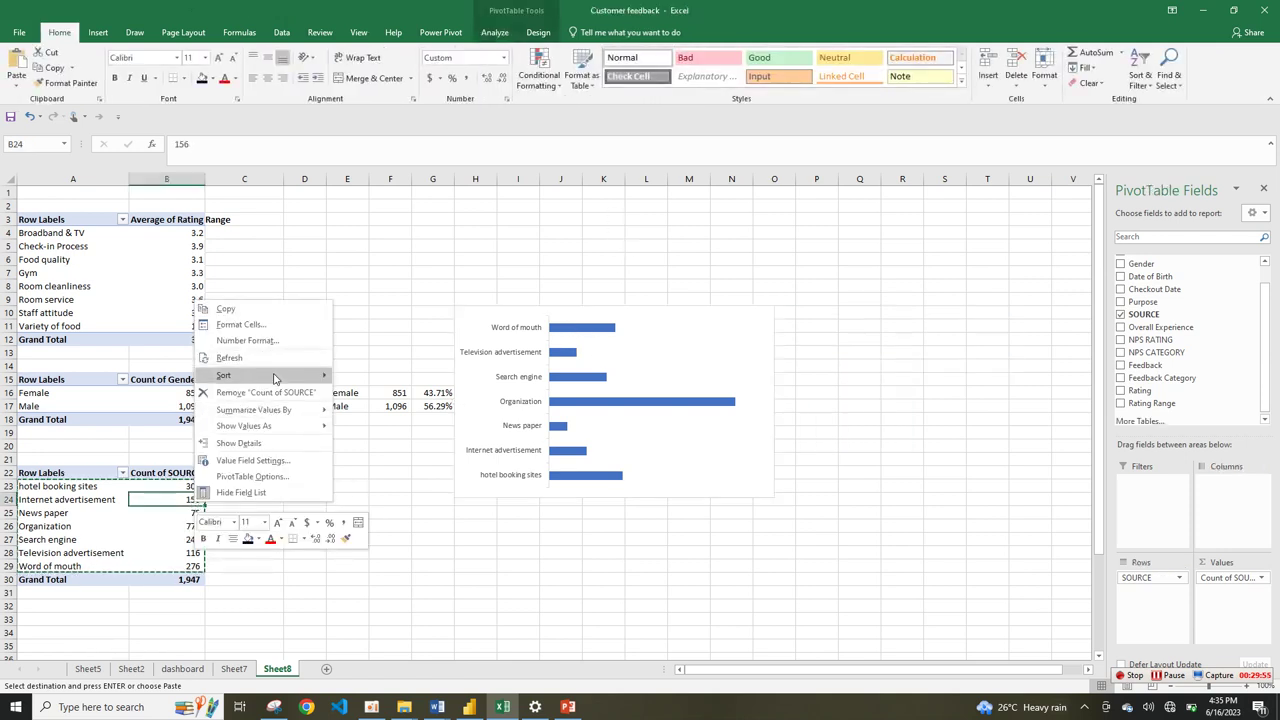
pyautogui.moveTo(272, 375)
pyautogui.click(361, 376)
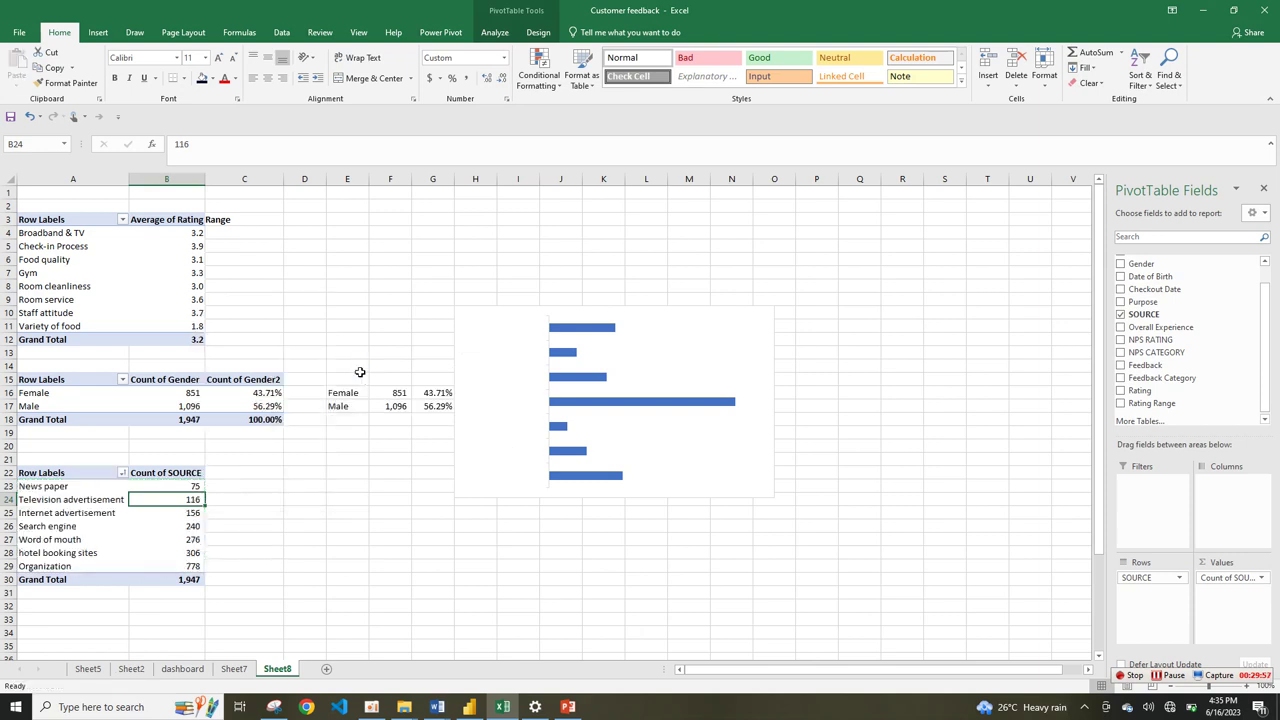
# - Remove the outline and the background fill from the chart area of the source bar chart
pyautogui.click(735, 400)
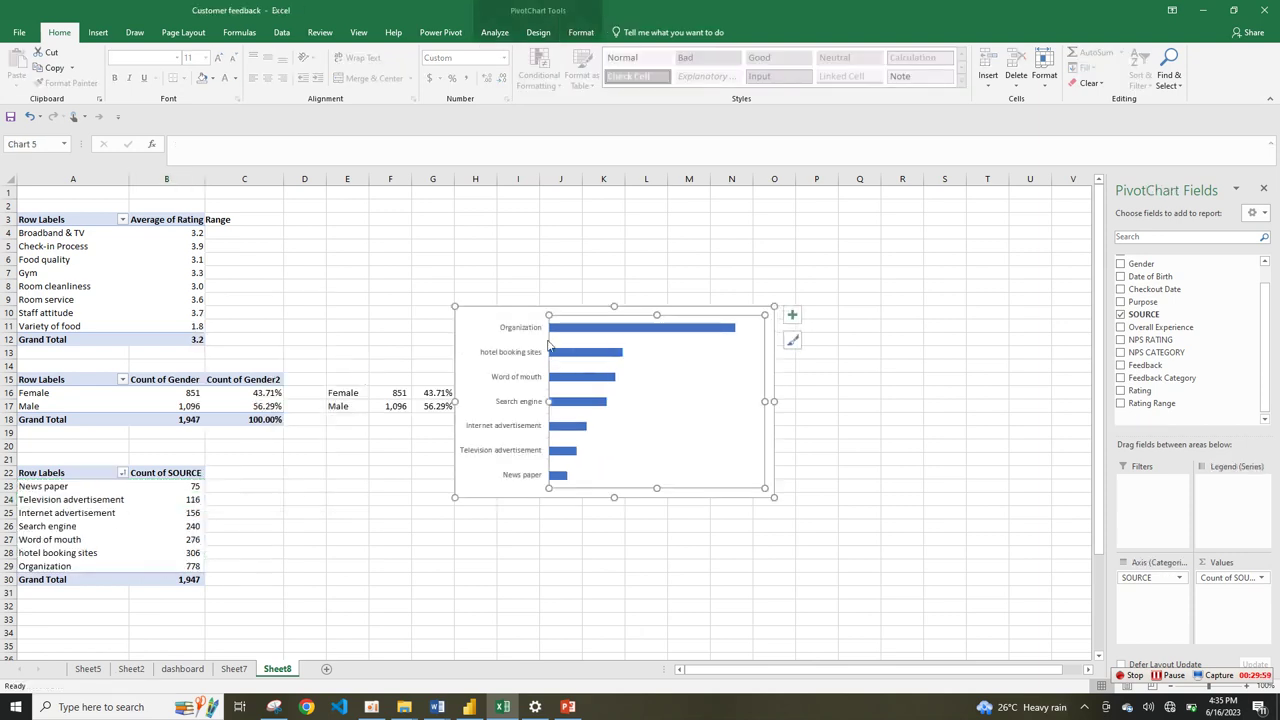
pyautogui.rightClick(478, 310)
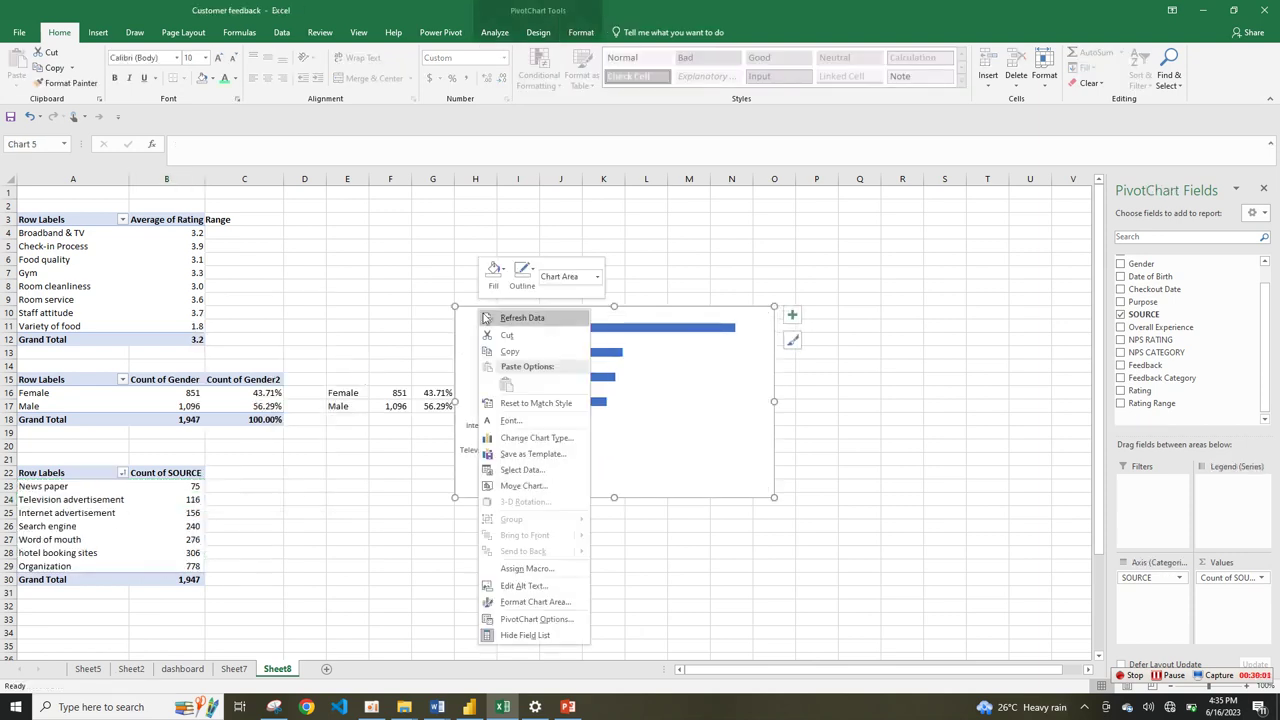
pyautogui.click(581, 32)
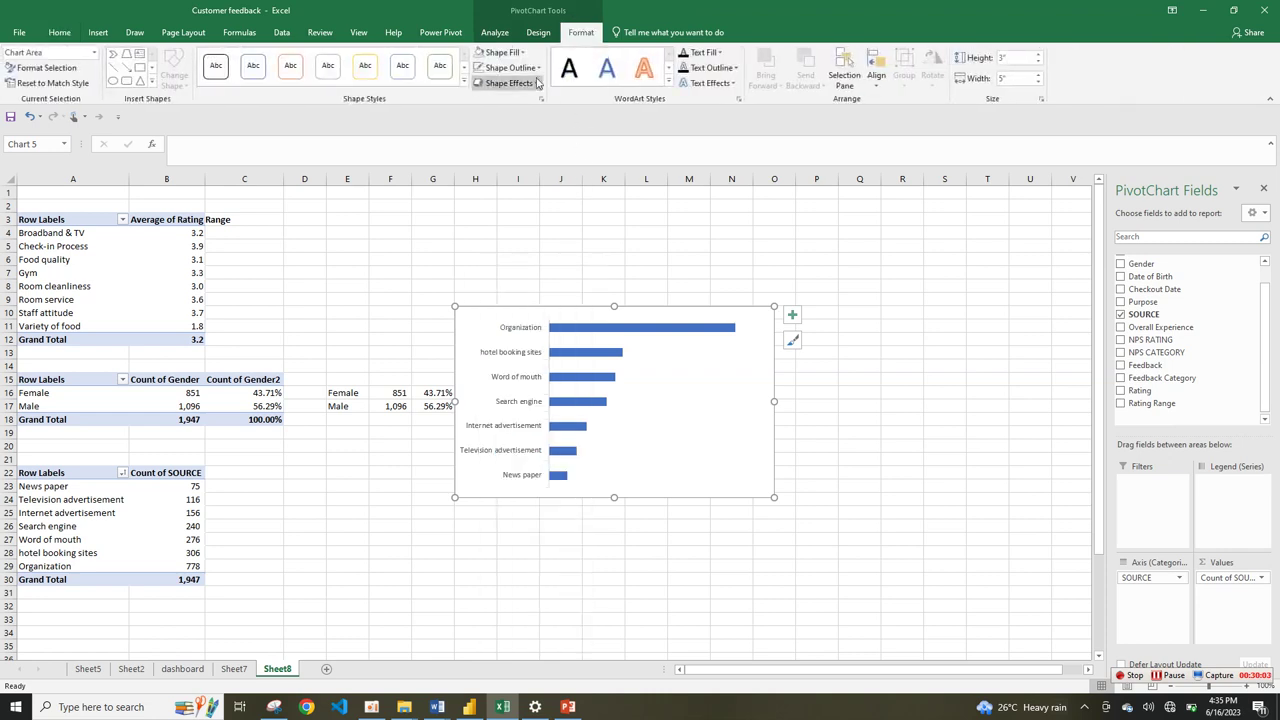
pyautogui.click(537, 70)
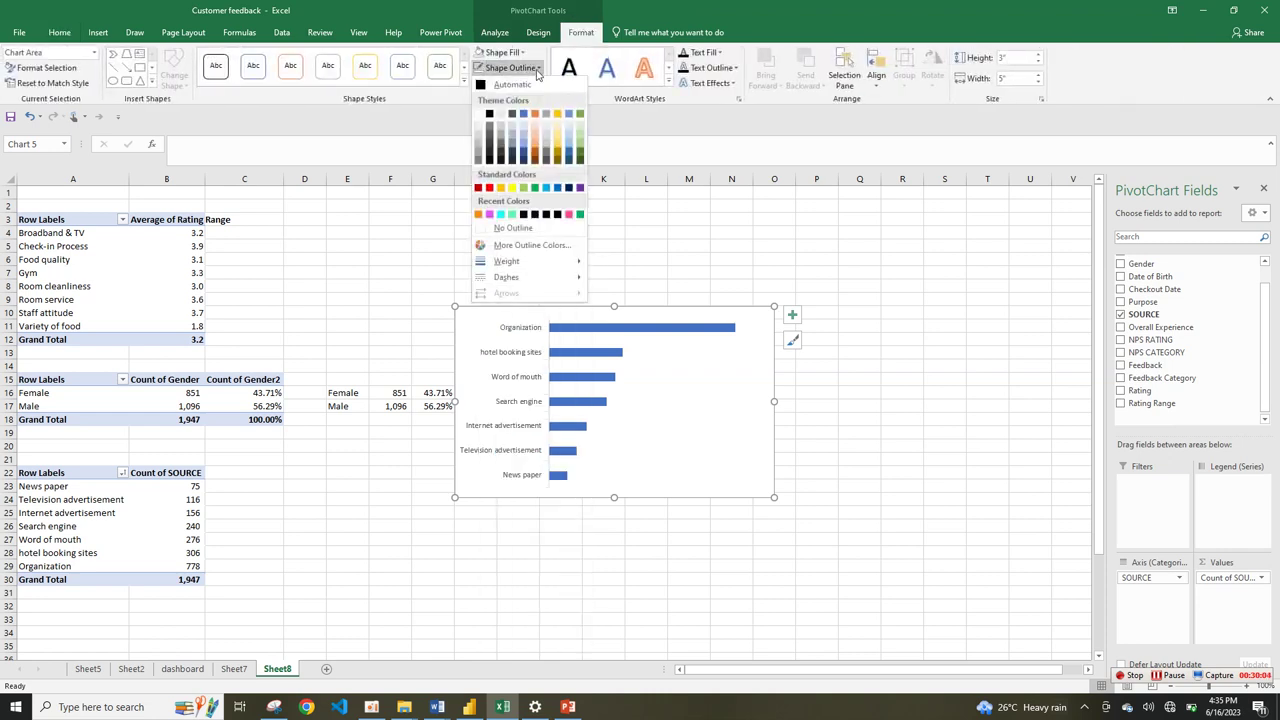
pyautogui.click(536, 232)
pyautogui.click(503, 52)
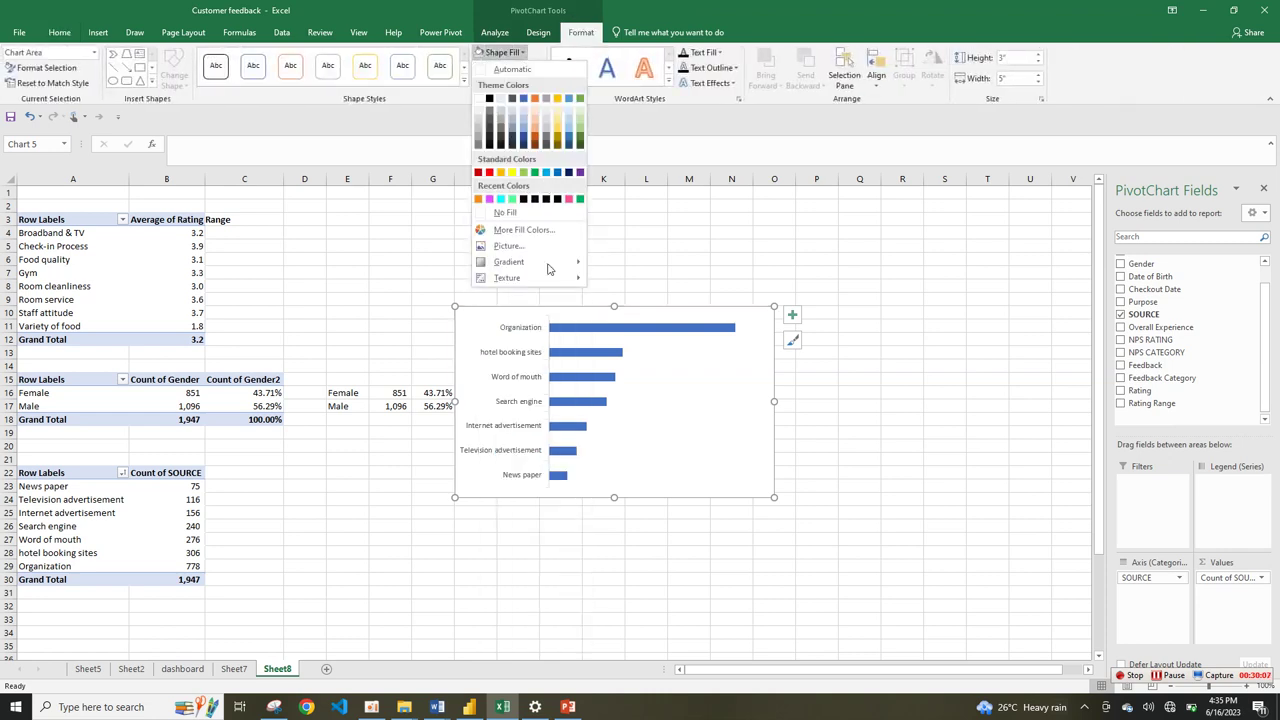
pyautogui.click(532, 213)
# - Thicken the bars of the source chart by setting the series gap width to 87%
pyautogui.click(699, 334)
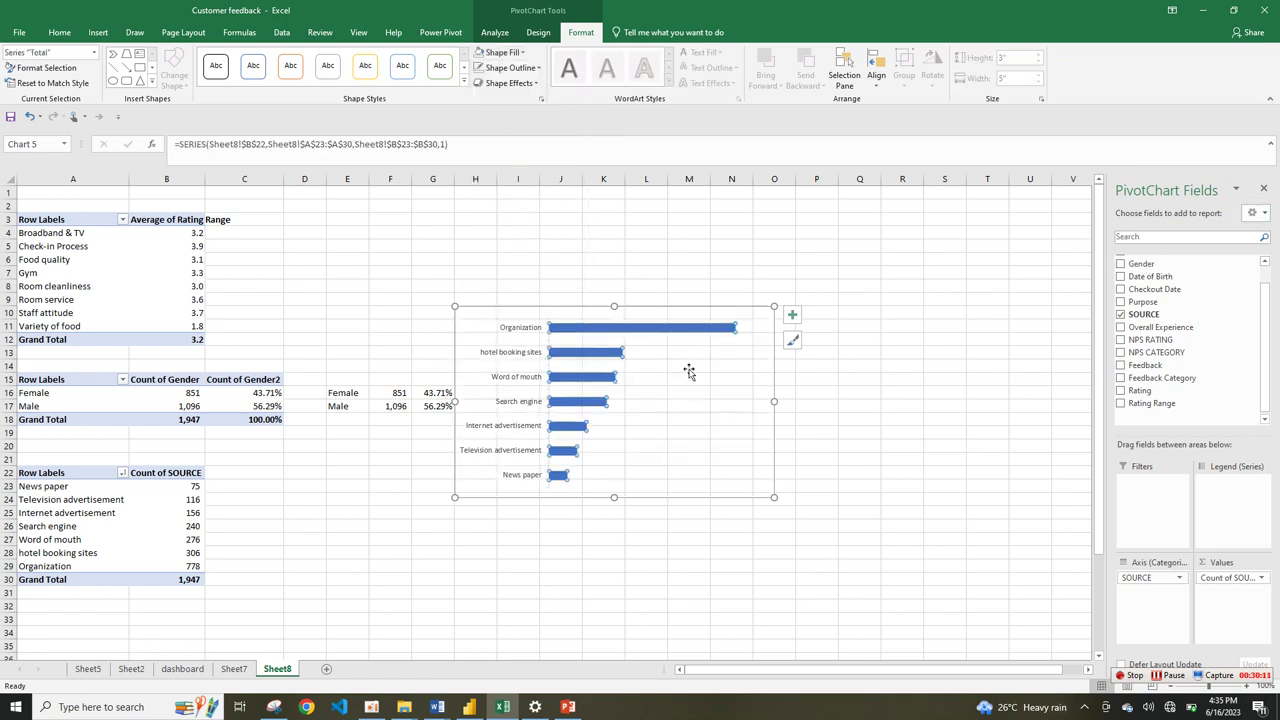
pyautogui.rightClick(698, 340)
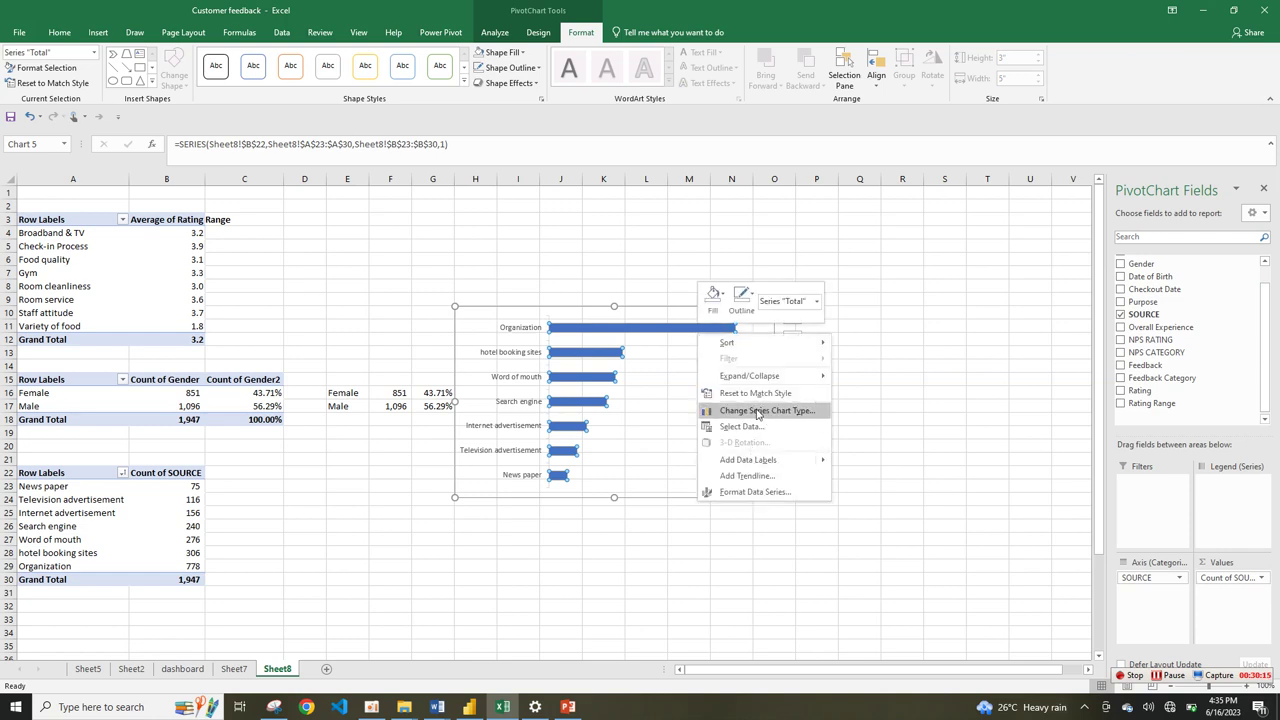
pyautogui.click(757, 491)
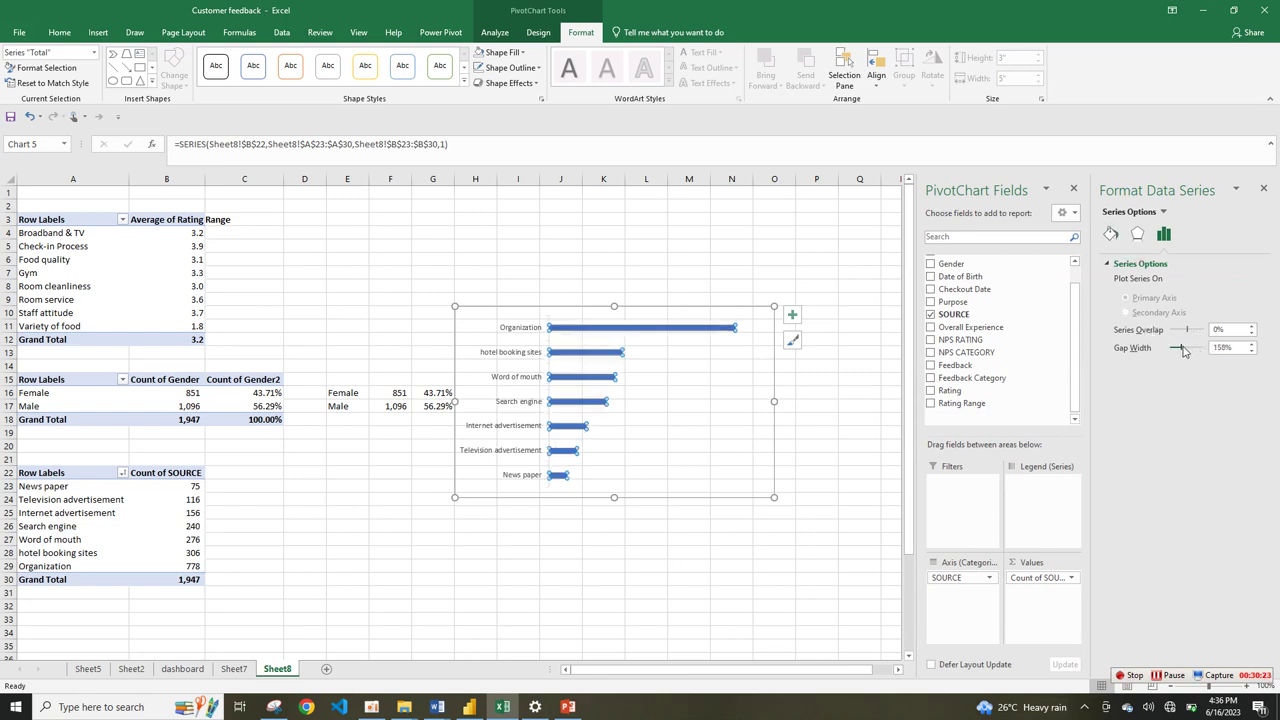
pyautogui.moveTo(1183, 350); pyautogui.dragTo(1181, 350)
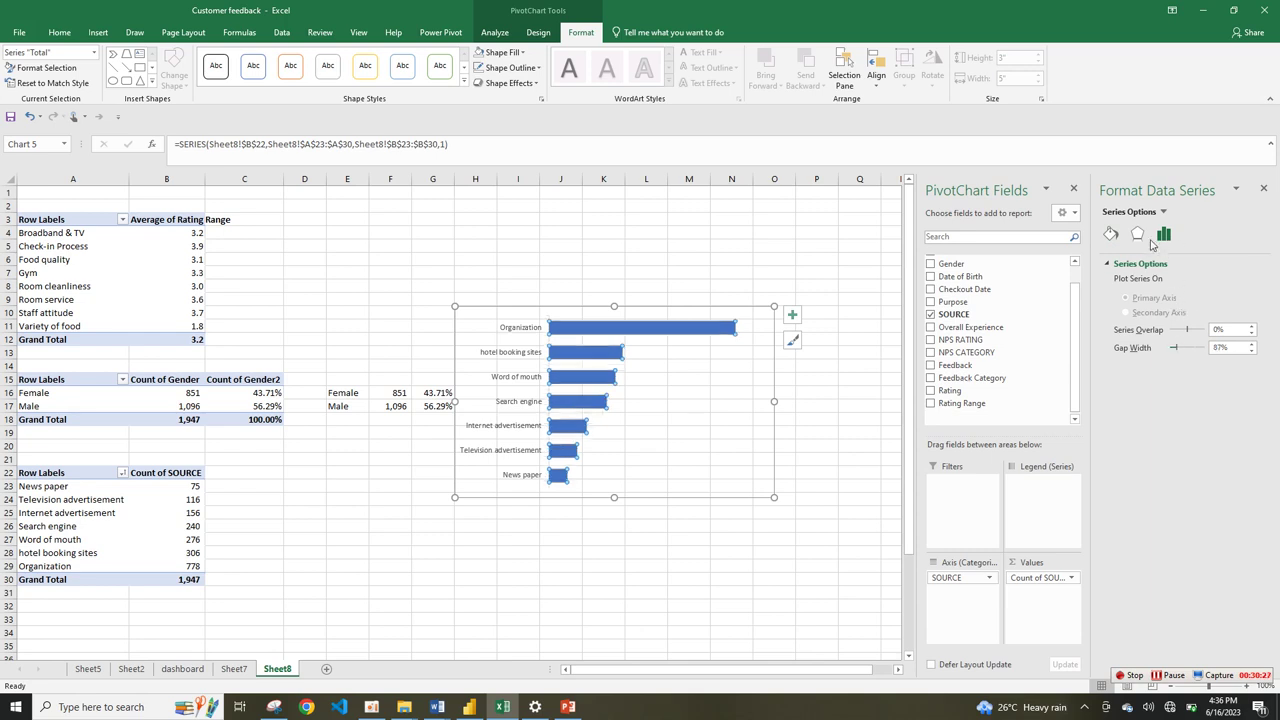
# - Give the source chart's bars a gradient fill from bright cyan to the standard light blue, with no border line
pyautogui.click(1111, 235)
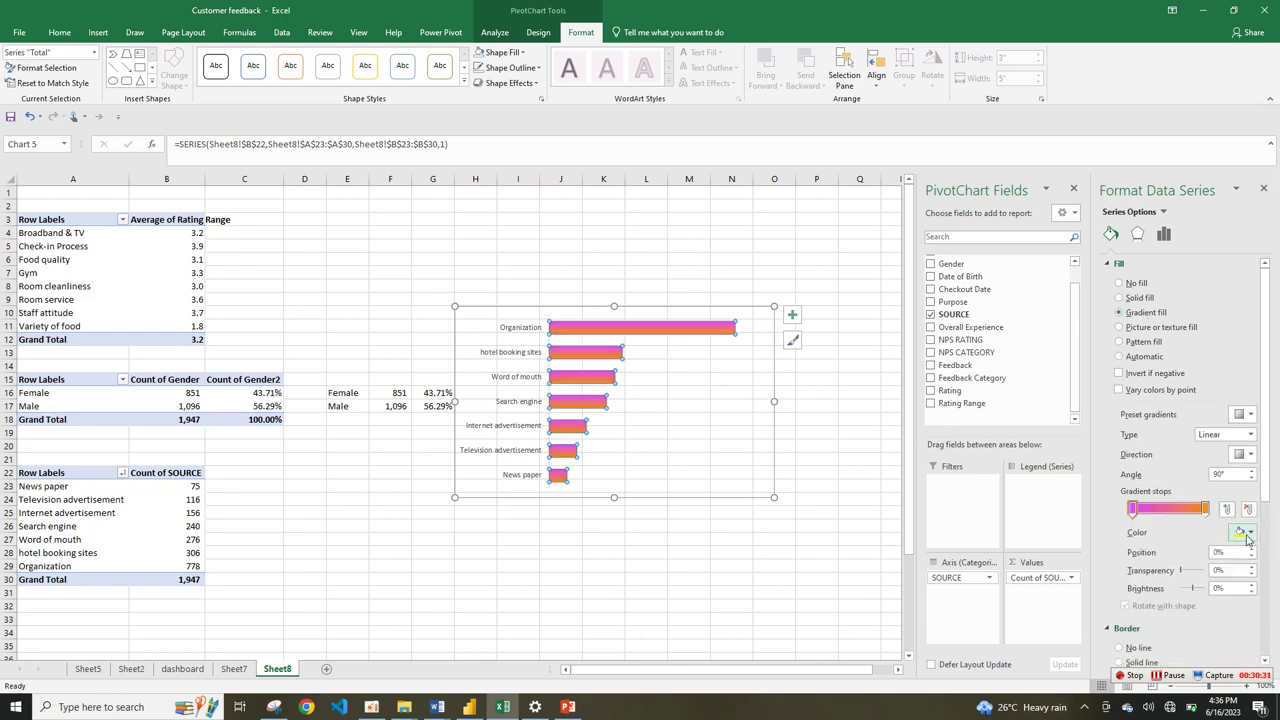
pyautogui.click(1244, 532)
pyautogui.click(1191, 665)
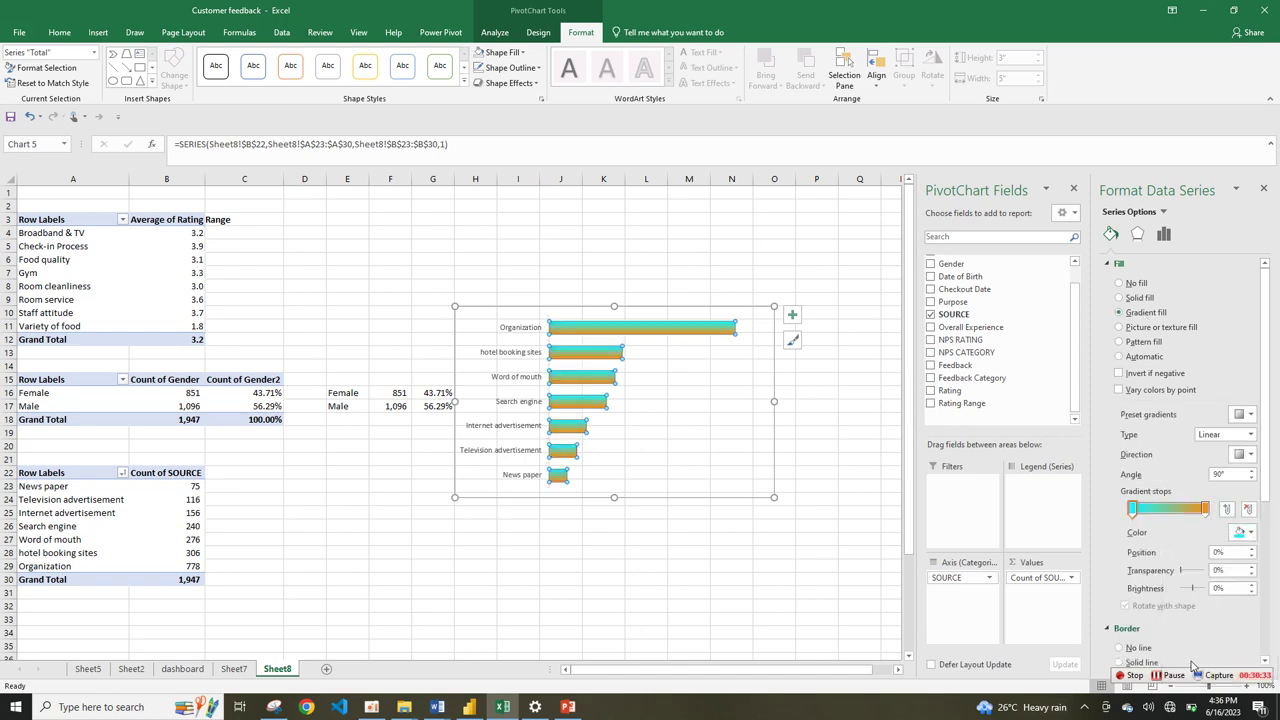
pyautogui.click(1205, 509)
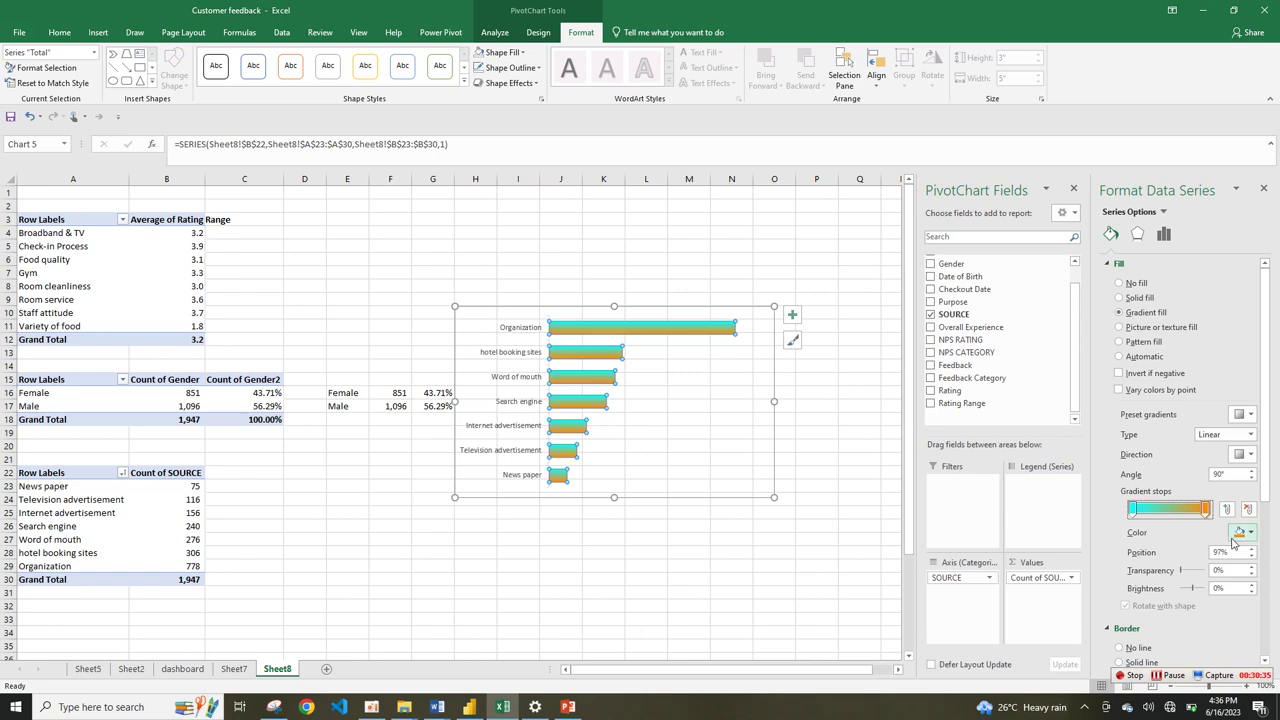
pyautogui.click(1238, 533)
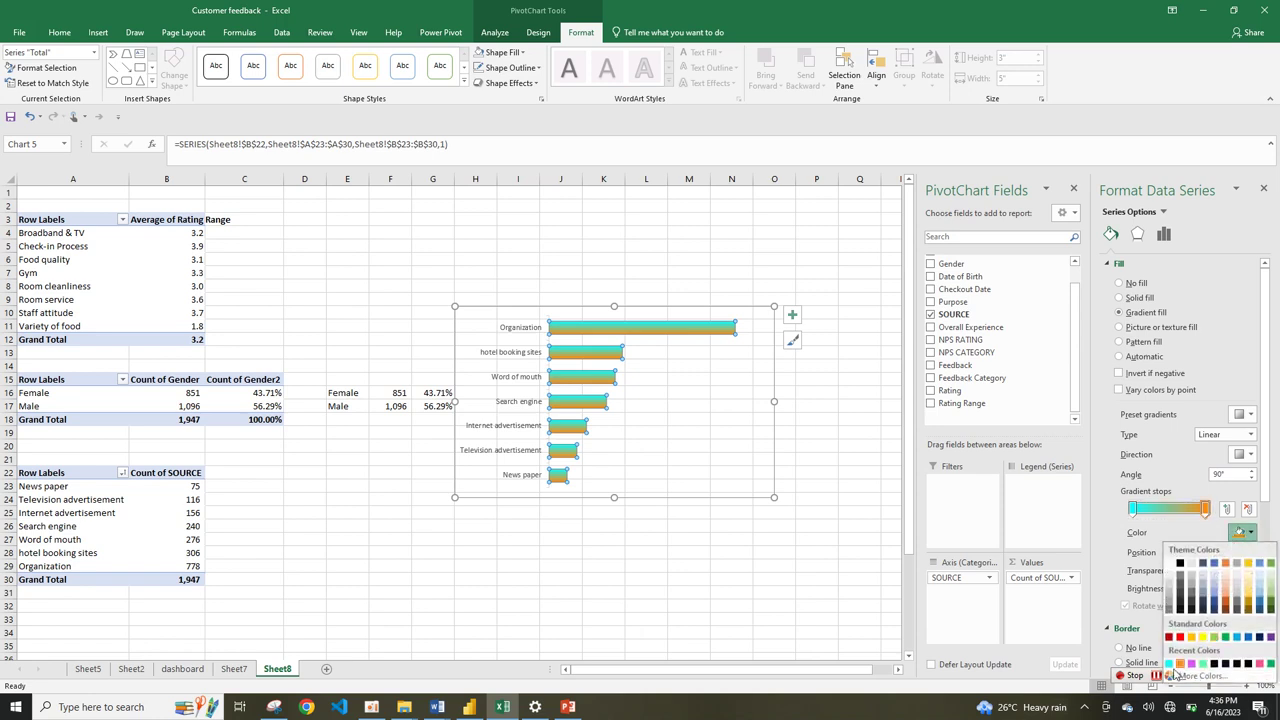
pyautogui.click(1238, 638)
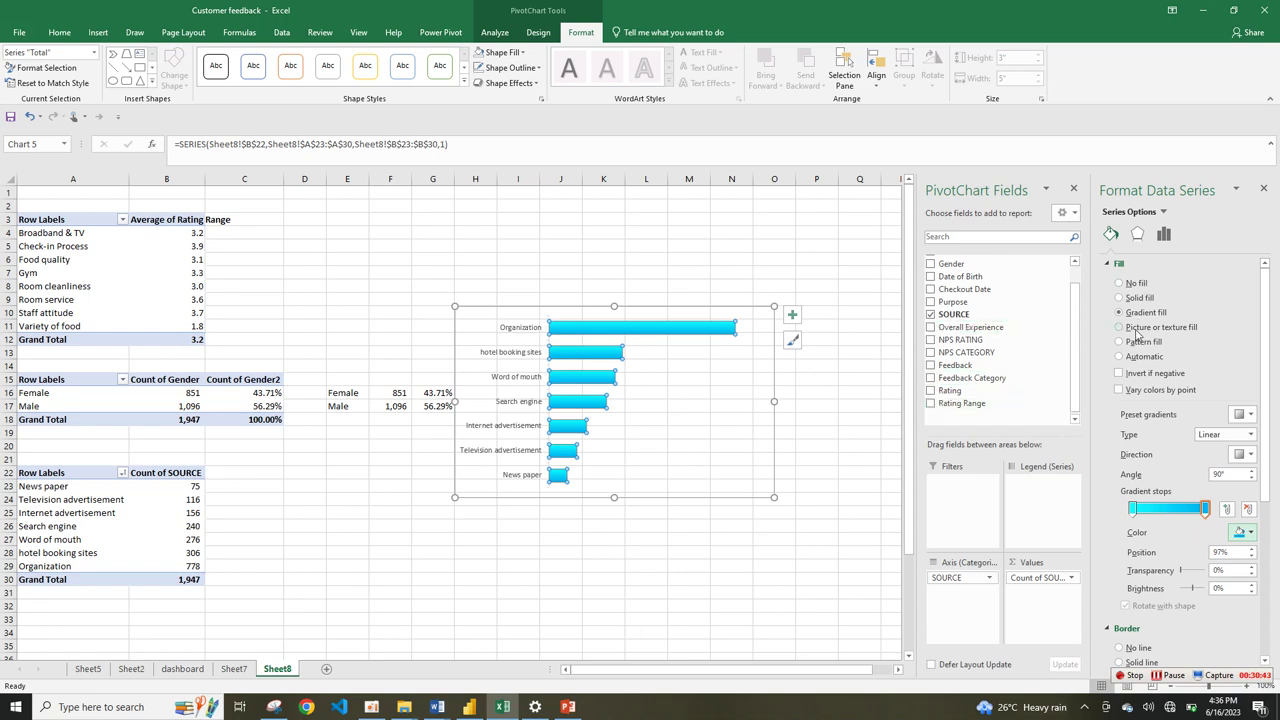
pyautogui.click(1129, 647)
# - Cut the whole source bar chart from Sheet8 and paste it into the Customer Feedback dashboard on Sheet7
pyautogui.click(729, 531)
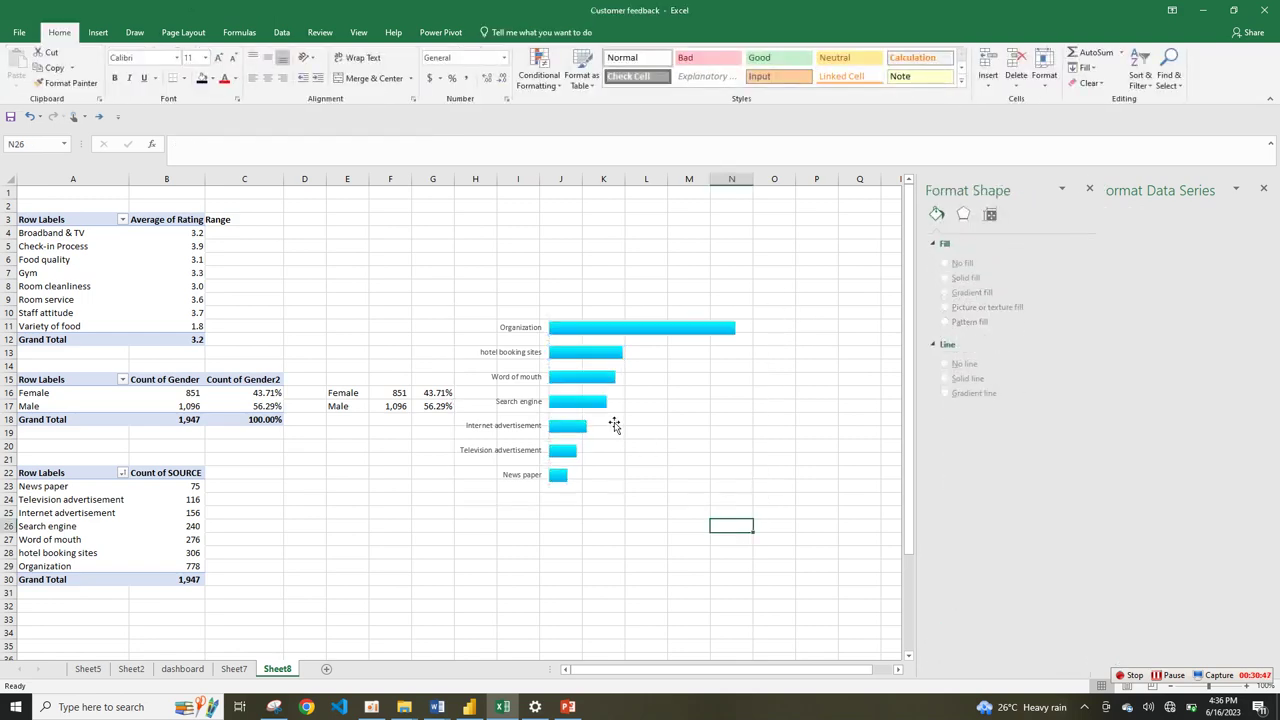
pyautogui.click(611, 423)
pyautogui.click(745, 481)
pyautogui.doubleClick(765, 490)
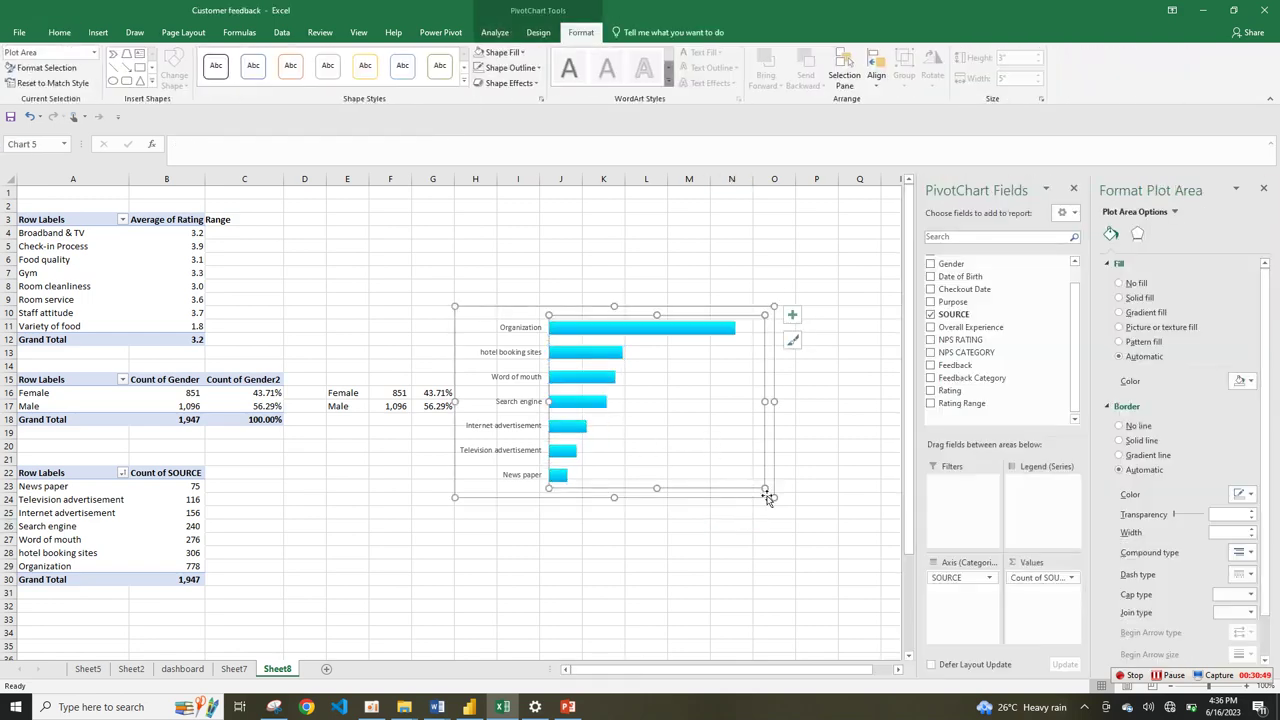
pyautogui.click(772, 495)
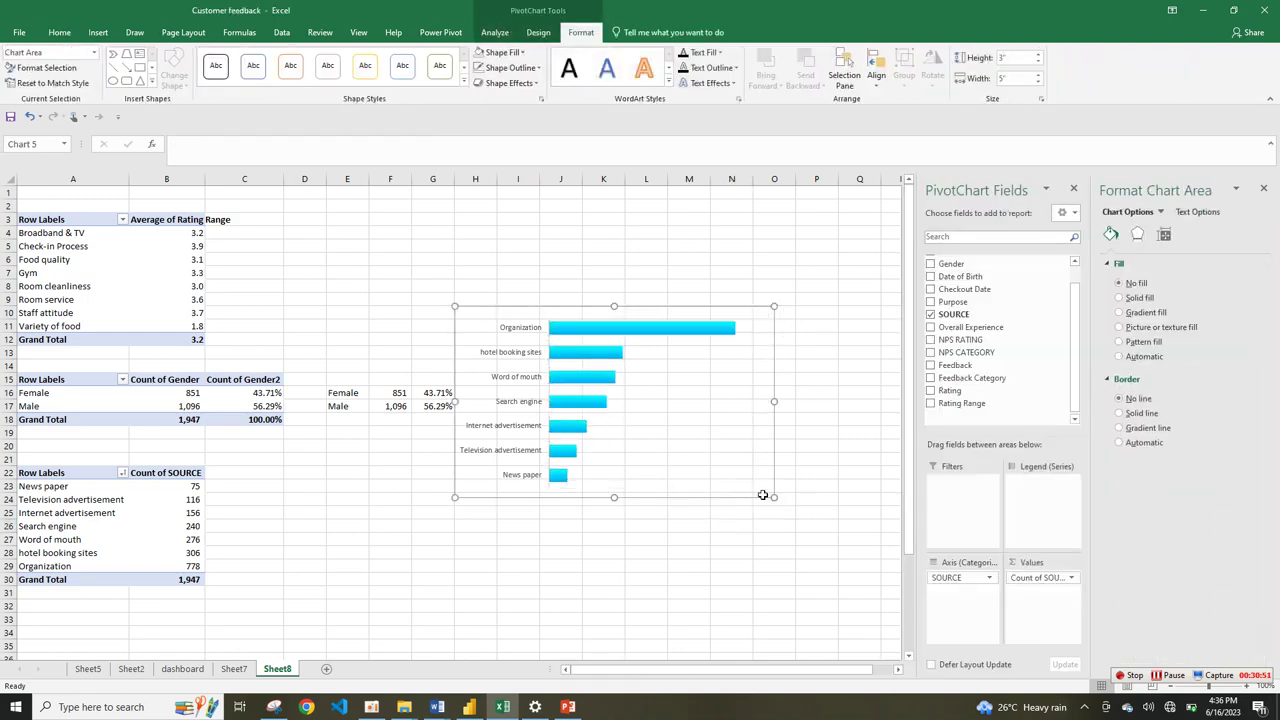
pyautogui.press('Delete')
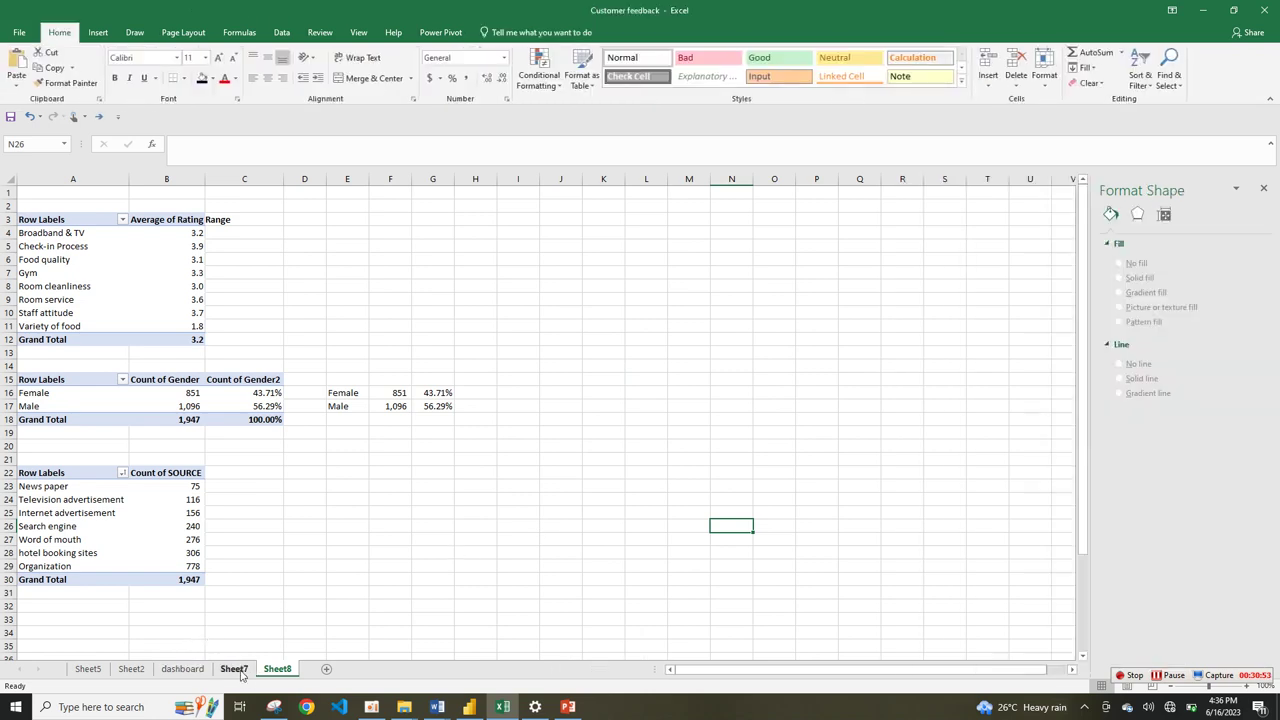
pyautogui.click(234, 669)
pyautogui.click(146, 514)
pyautogui.hotkey('ctrl', 'v')
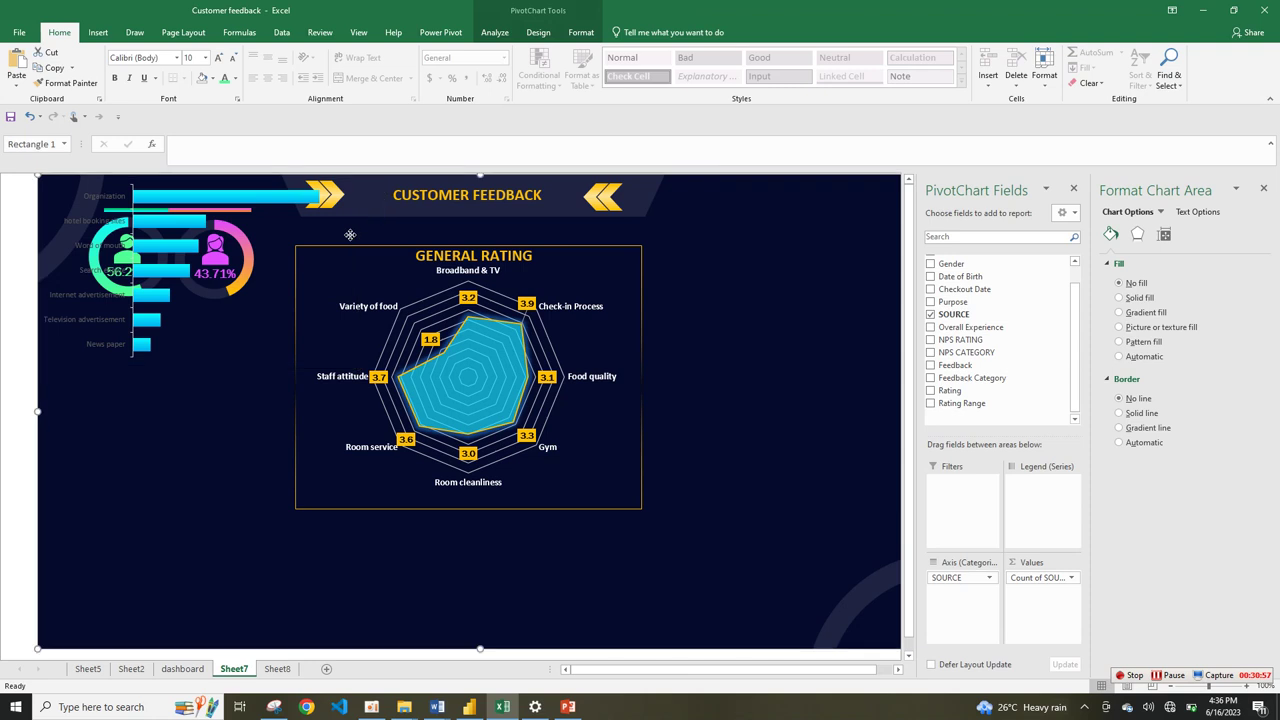
# - Try to move the pasted source bar chart away from the gender charts on the dashboard
pyautogui.click(320, 197)
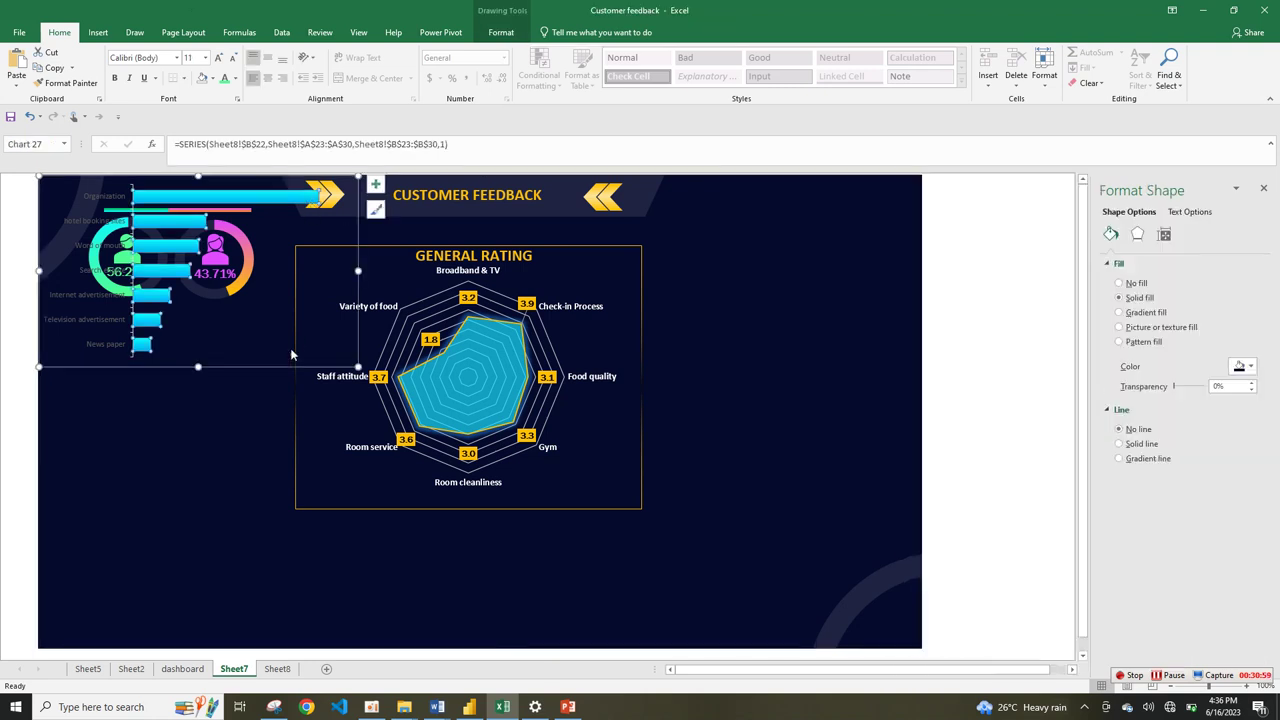
pyautogui.moveTo(229, 362); pyautogui.dragTo(240, 324)
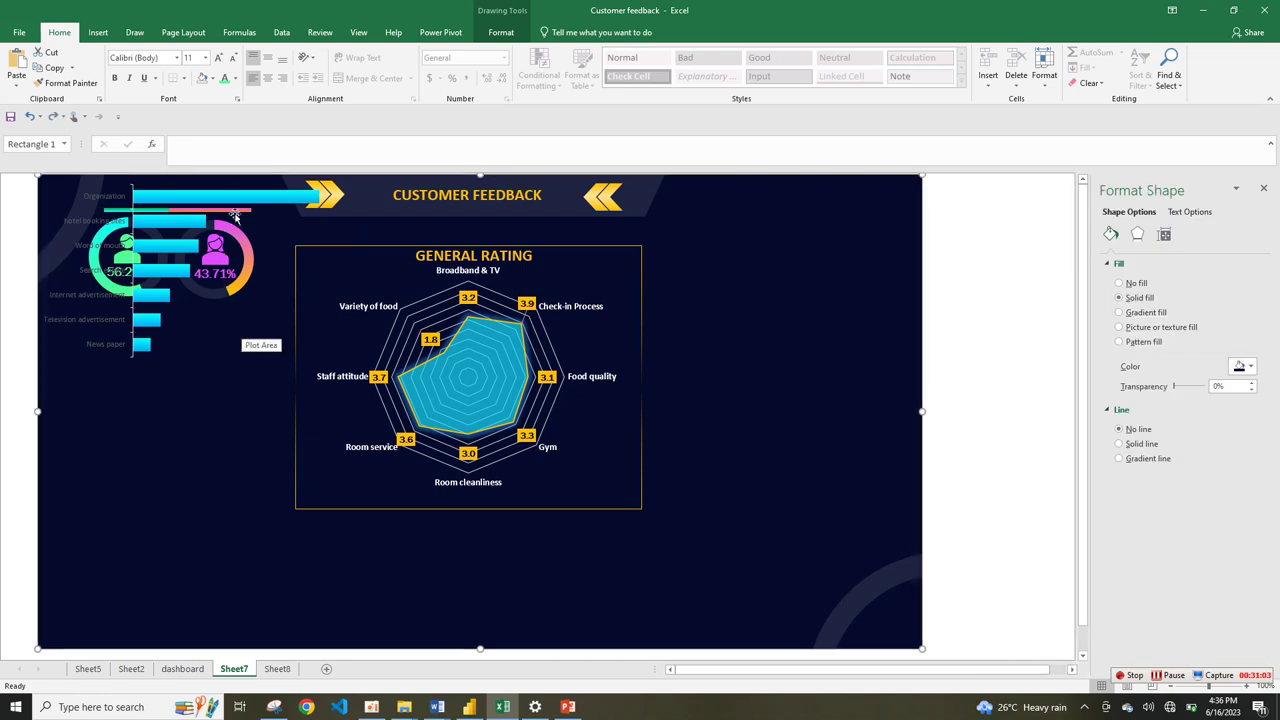
pyautogui.click(252, 199)
pyautogui.moveTo(209, 366); pyautogui.dragTo(187, 281)
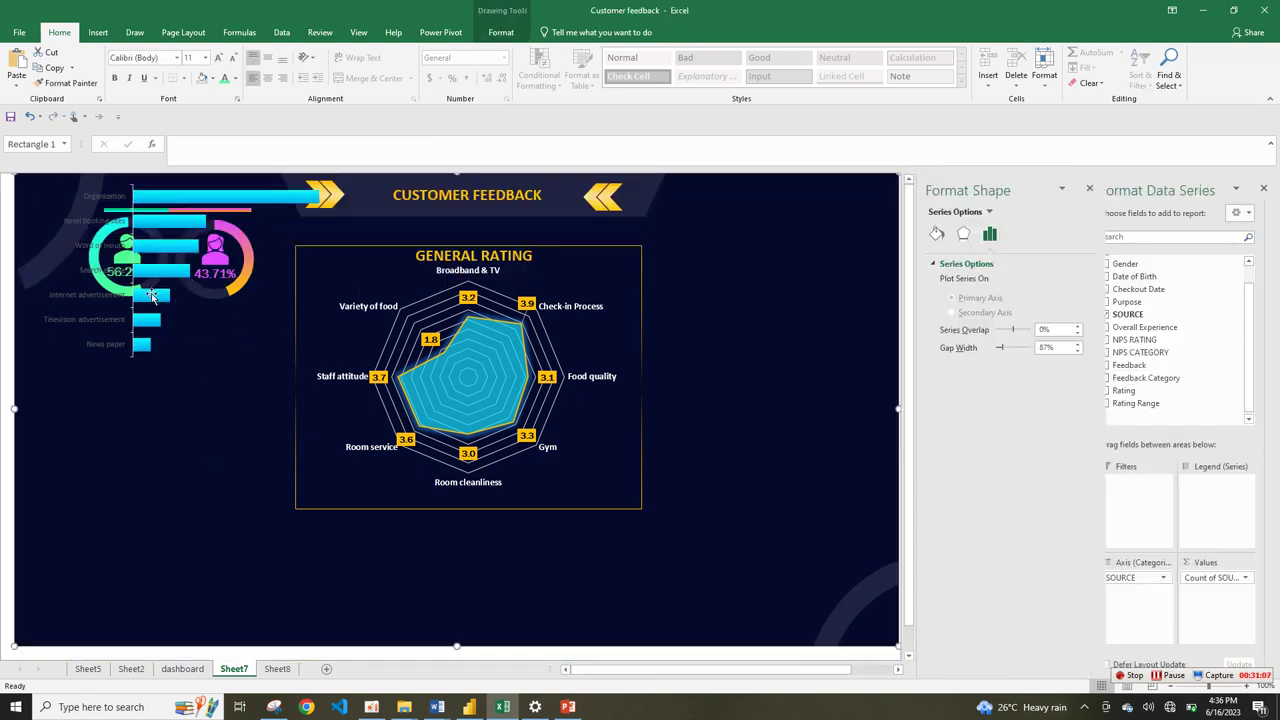
pyautogui.click(151, 364)
pyautogui.click(151, 368)
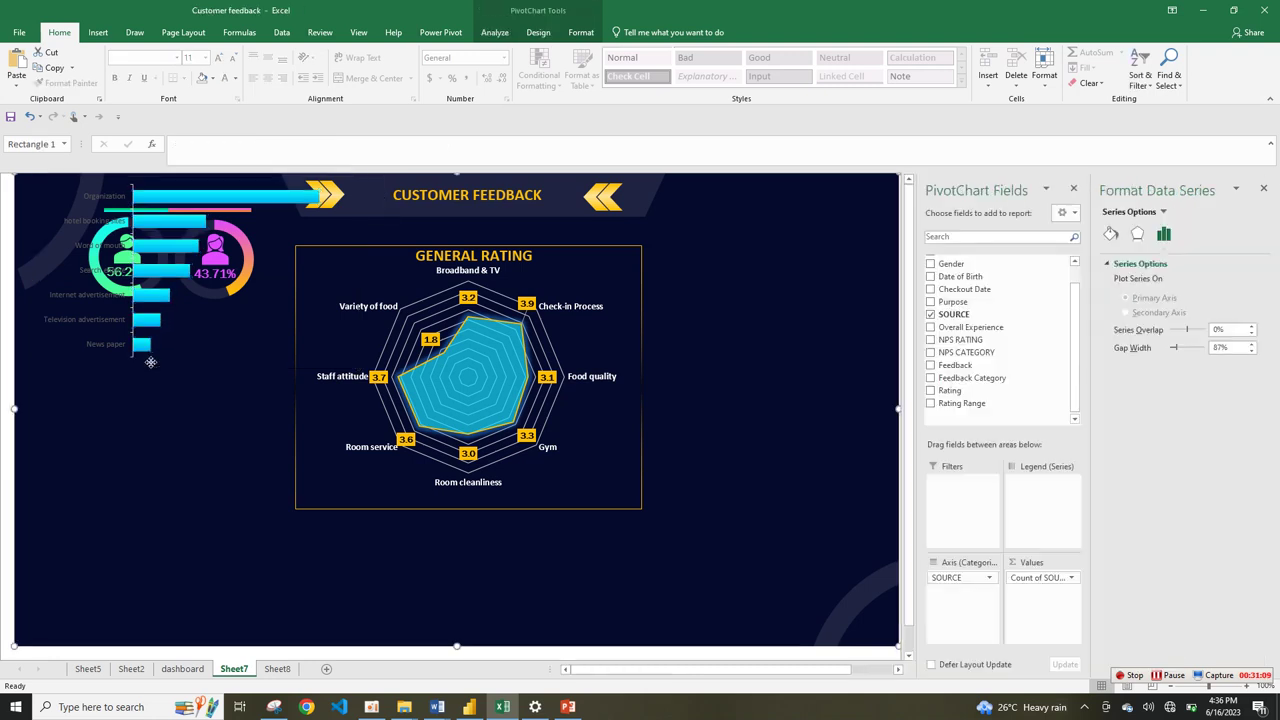
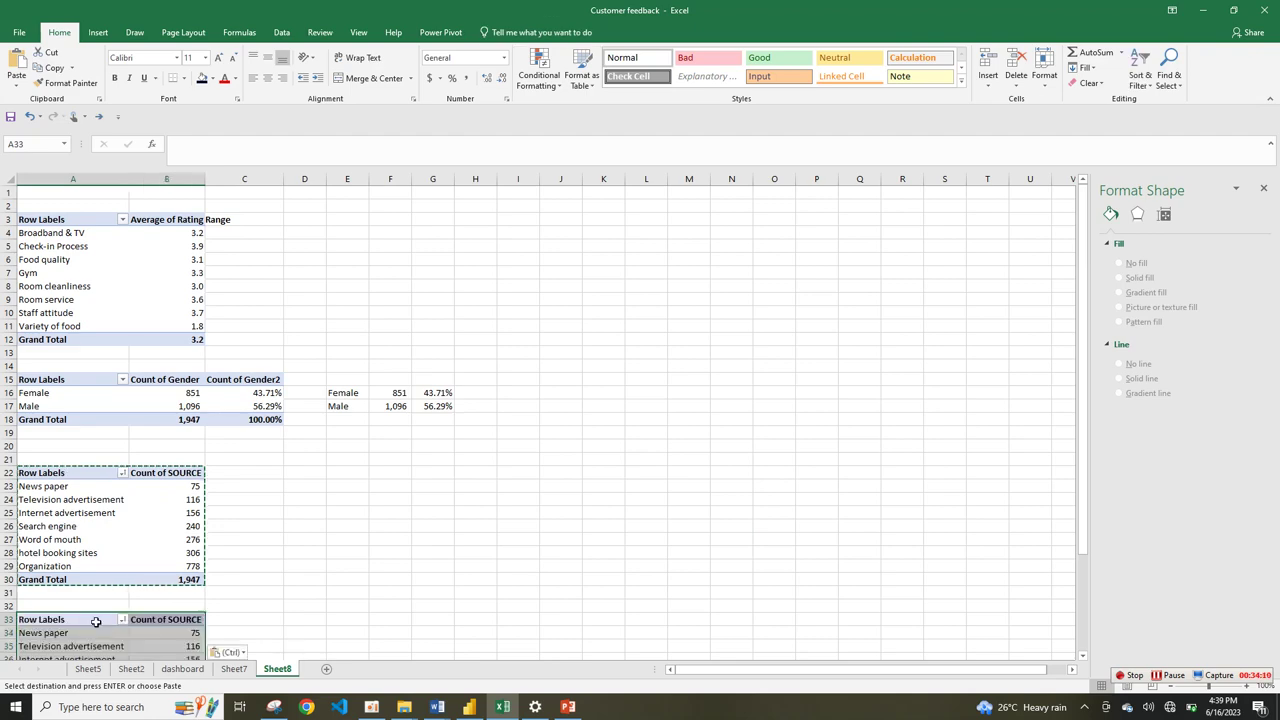
# - Examine which fields build the rating and source count pivot tables on Sheet2, and return to Sheet8
pyautogui.click(183, 669)
pyautogui.click(131, 669)
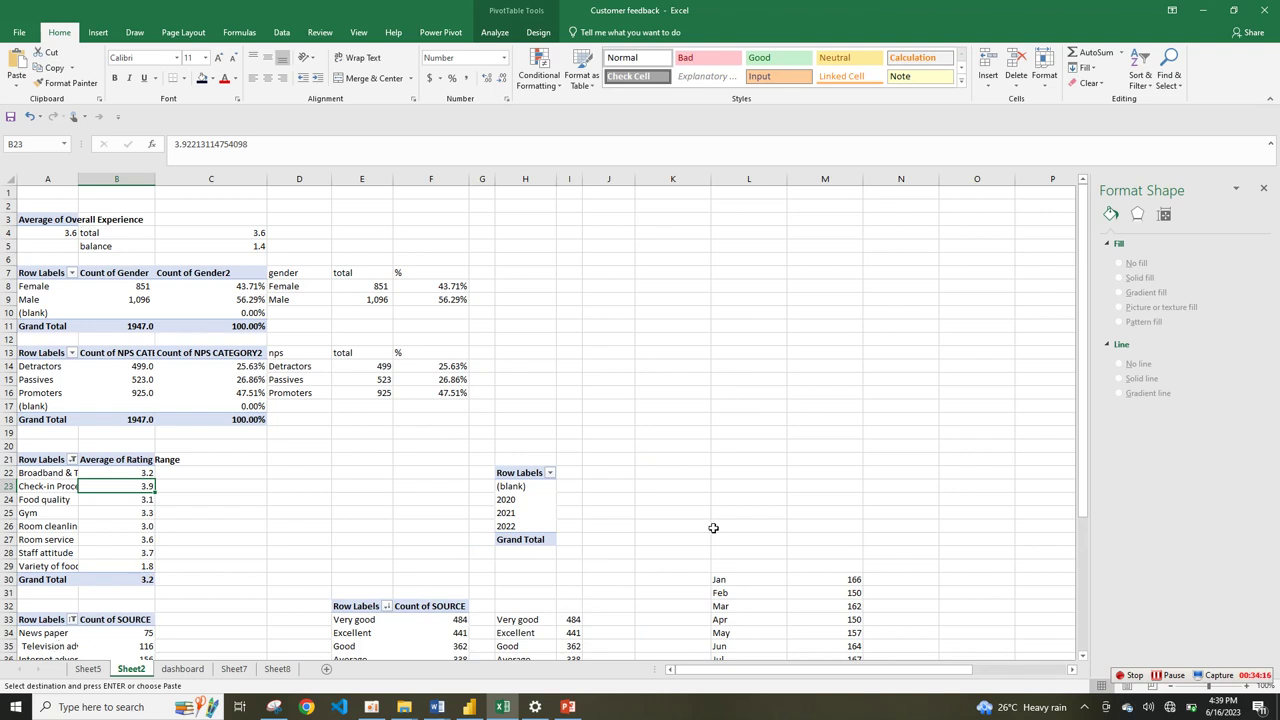
pyautogui.click(411, 634)
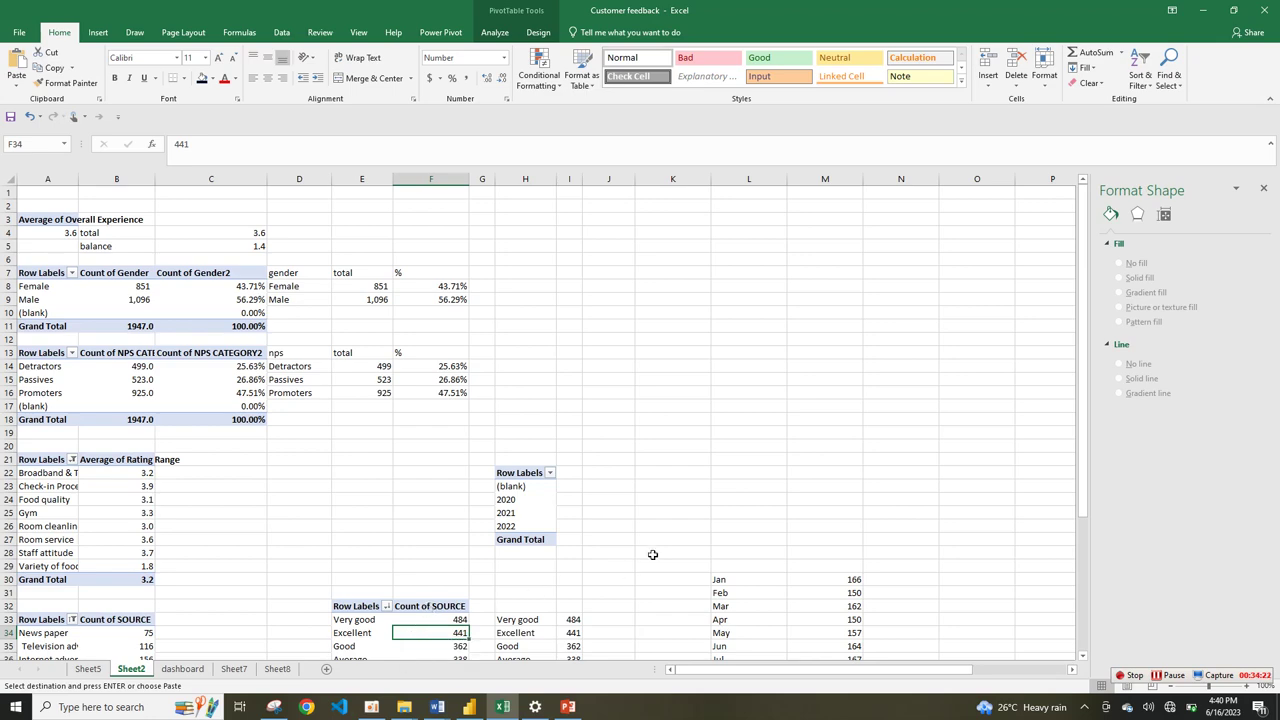
pyautogui.moveTo(1082, 430); pyautogui.dragTo(1112, 611)
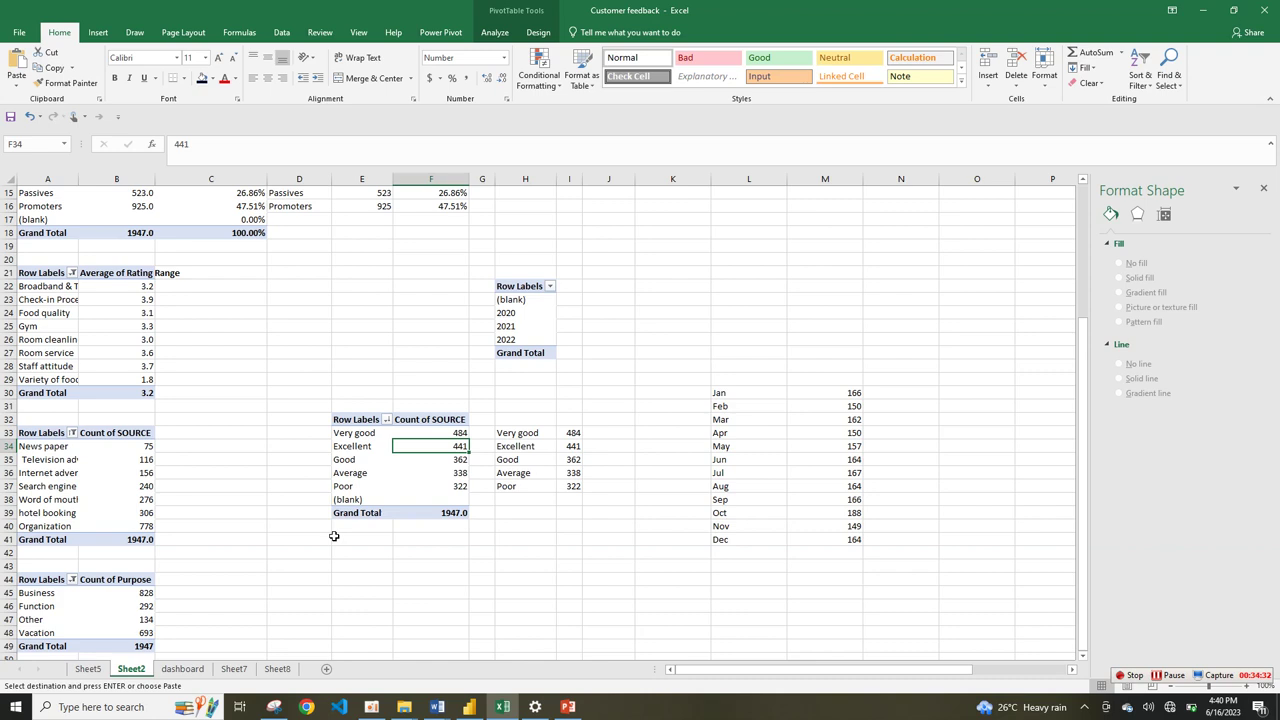
pyautogui.rightClick(343, 445)
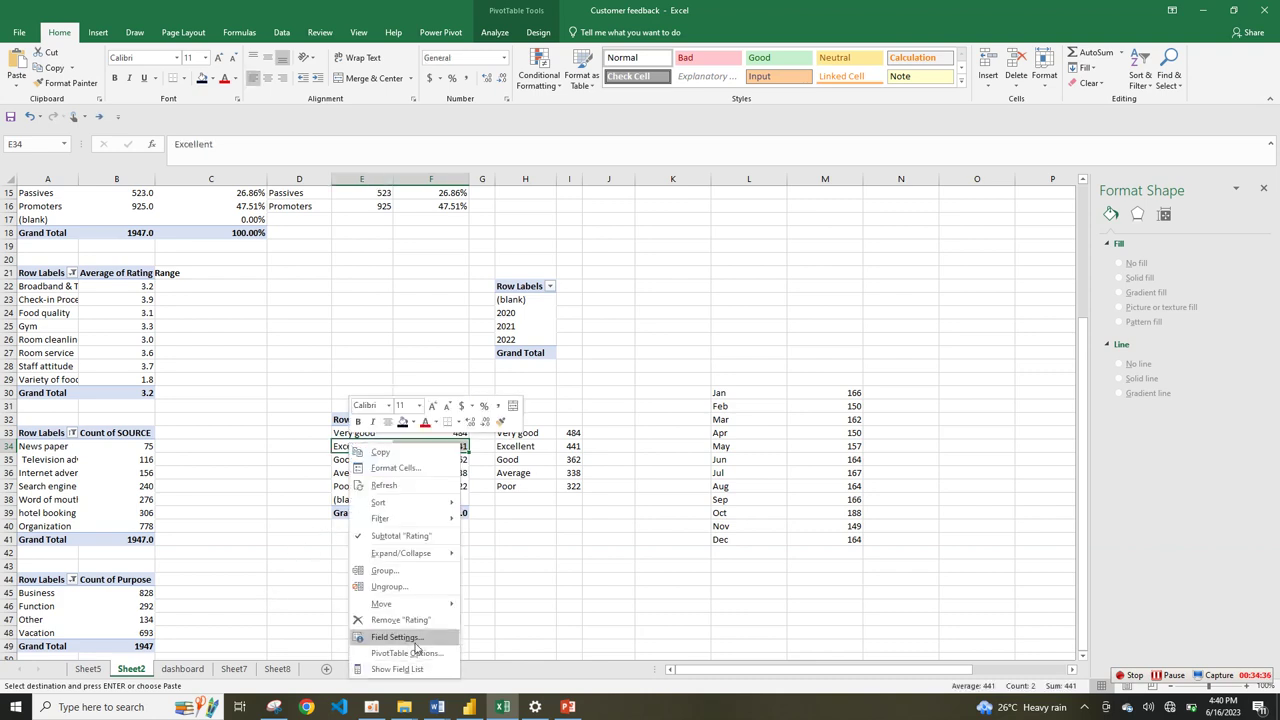
pyautogui.click(398, 668)
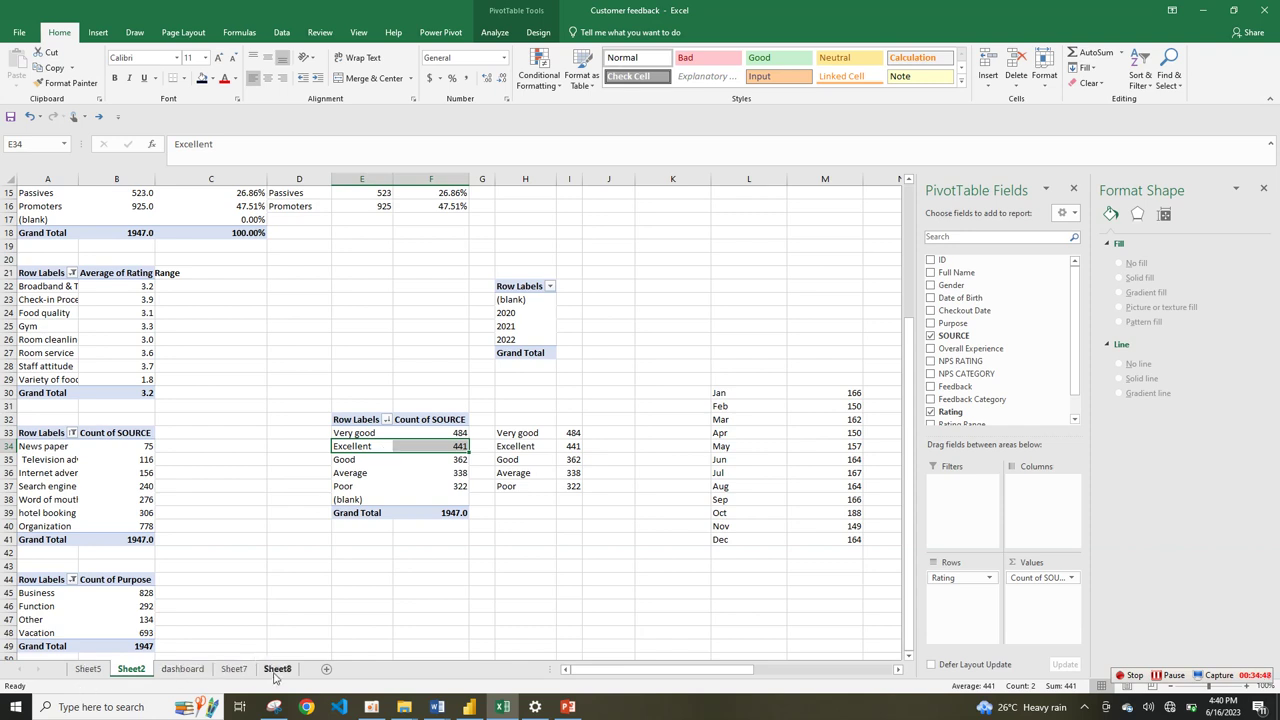
pyautogui.click(20, 473)
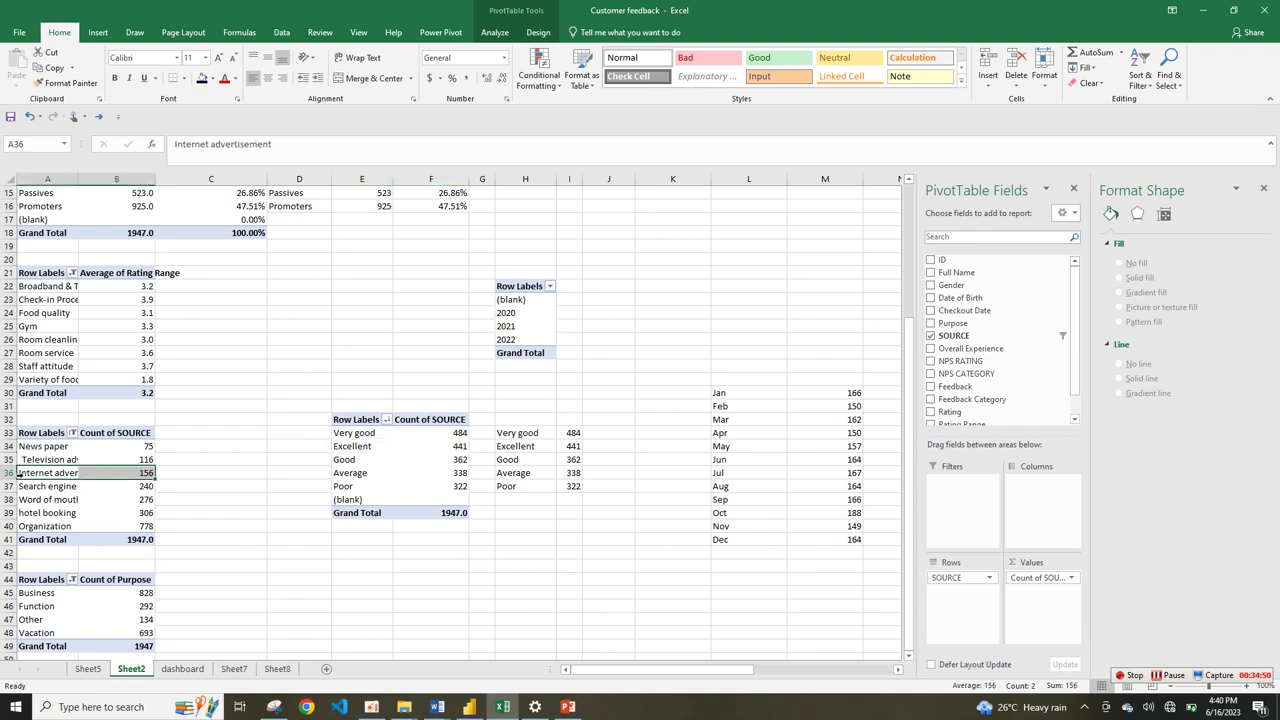
pyautogui.click(47, 460)
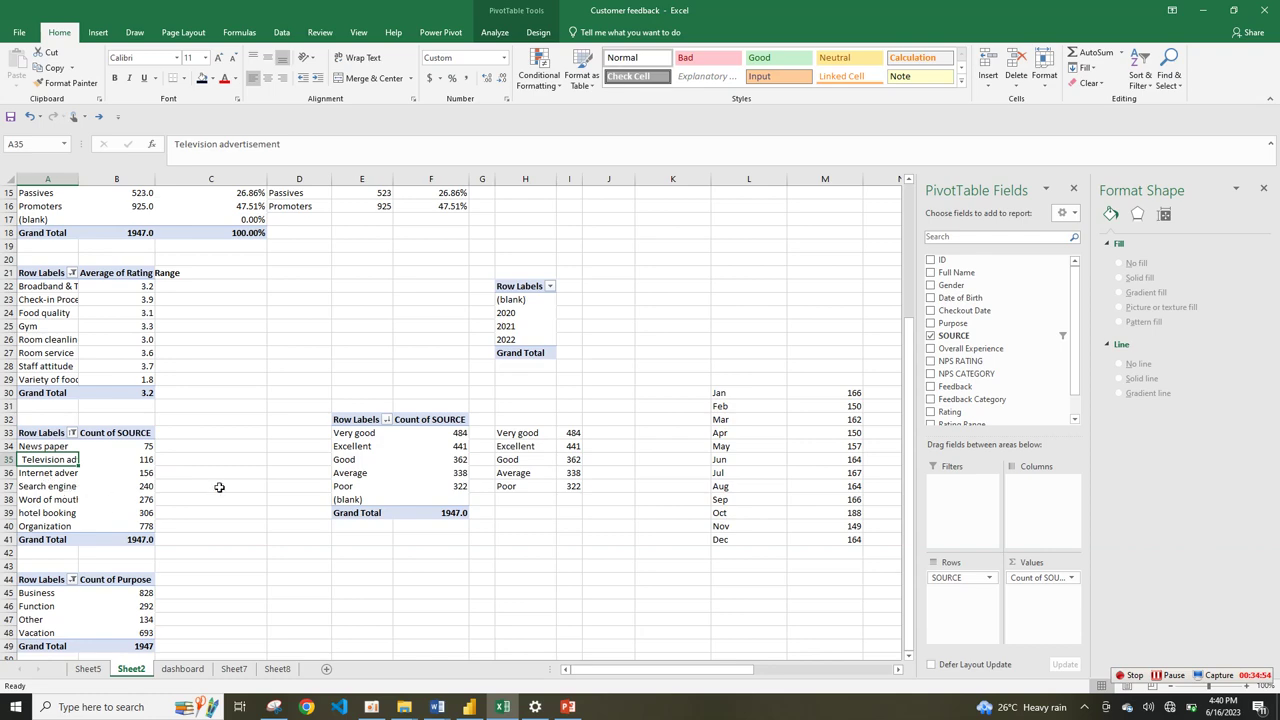
pyautogui.click(195, 669)
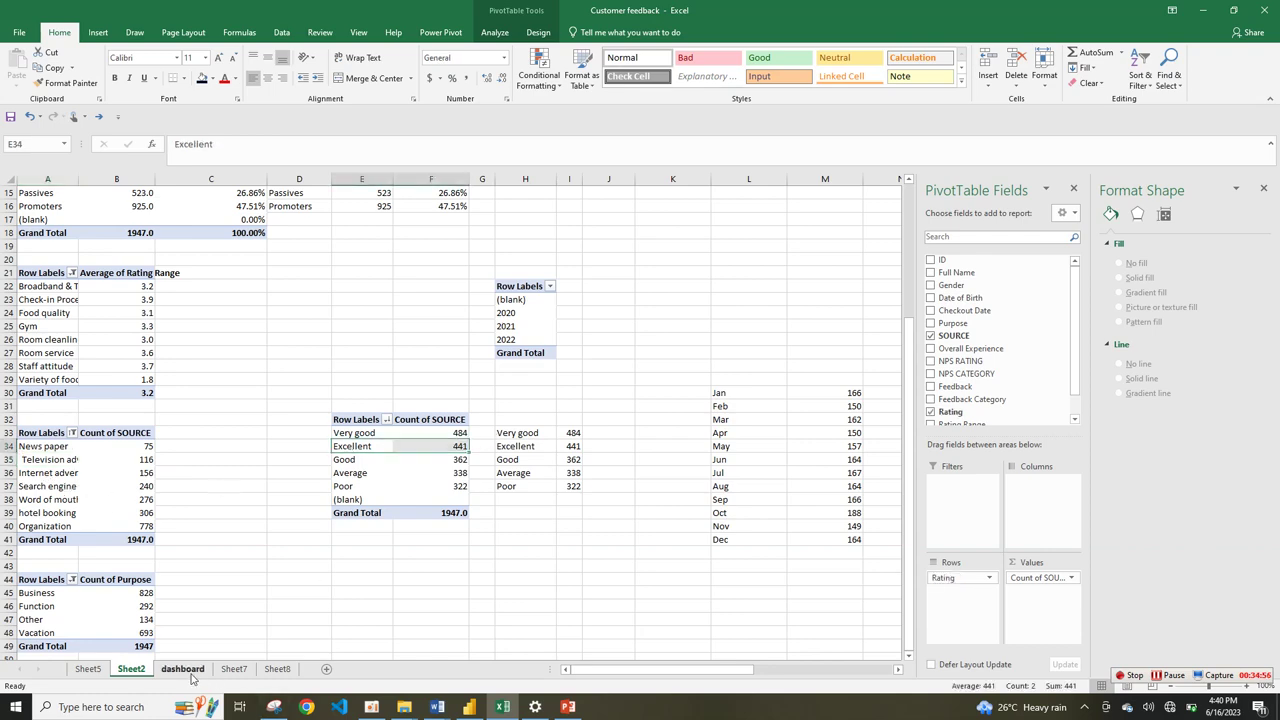
pyautogui.click(270, 669)
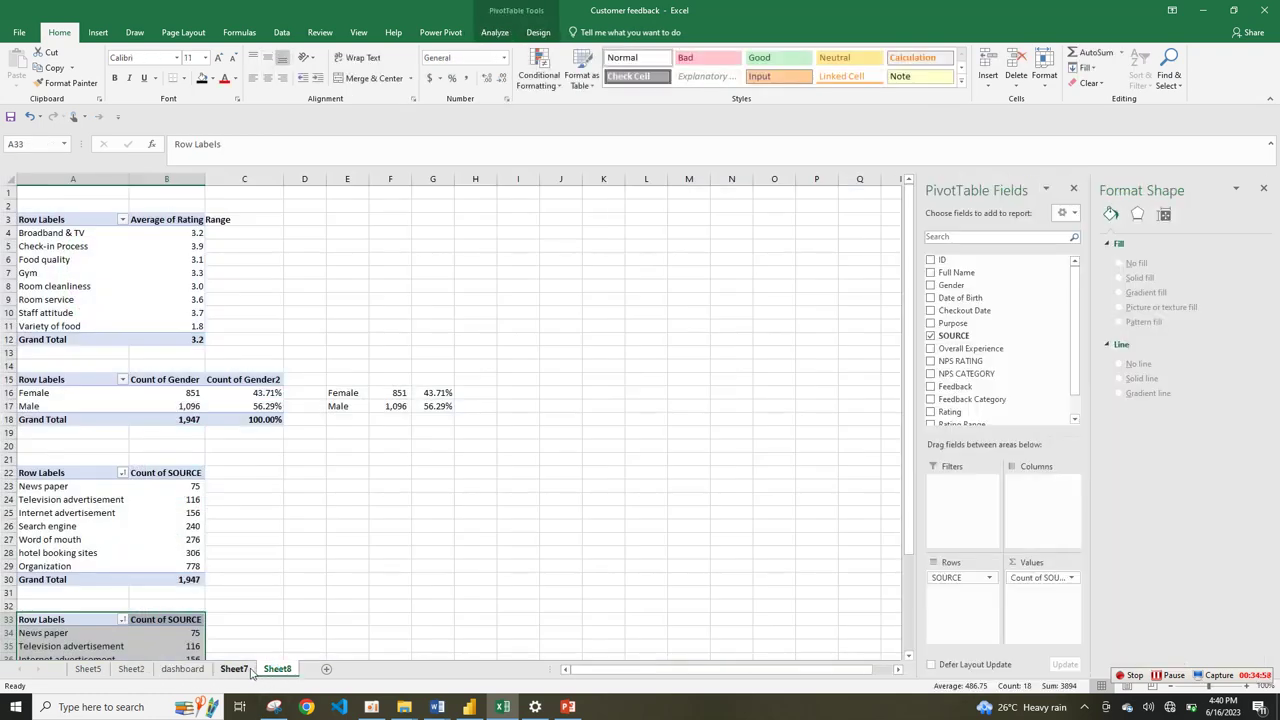
# - Change the copied source pivot table at A33 on Sheet8 to use Rating as rows and the count of Rating as values, removing SOURCE
pyautogui.click(235, 669)
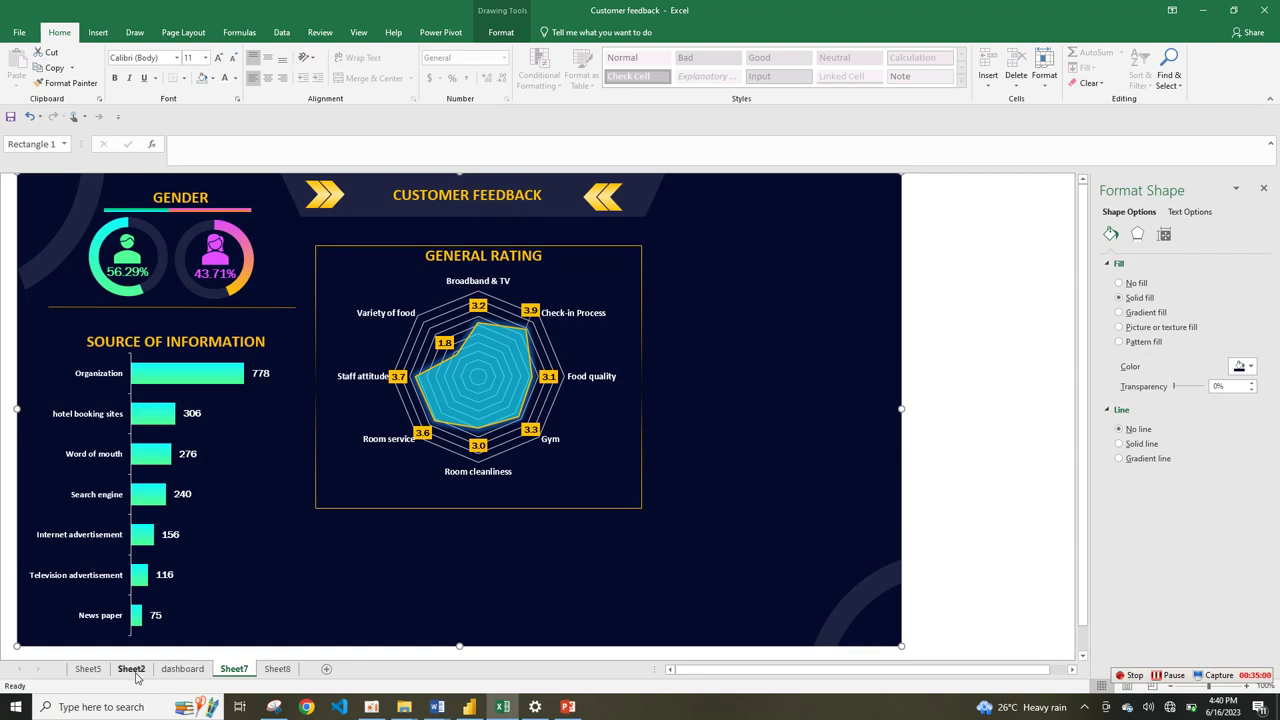
pyautogui.click(271, 669)
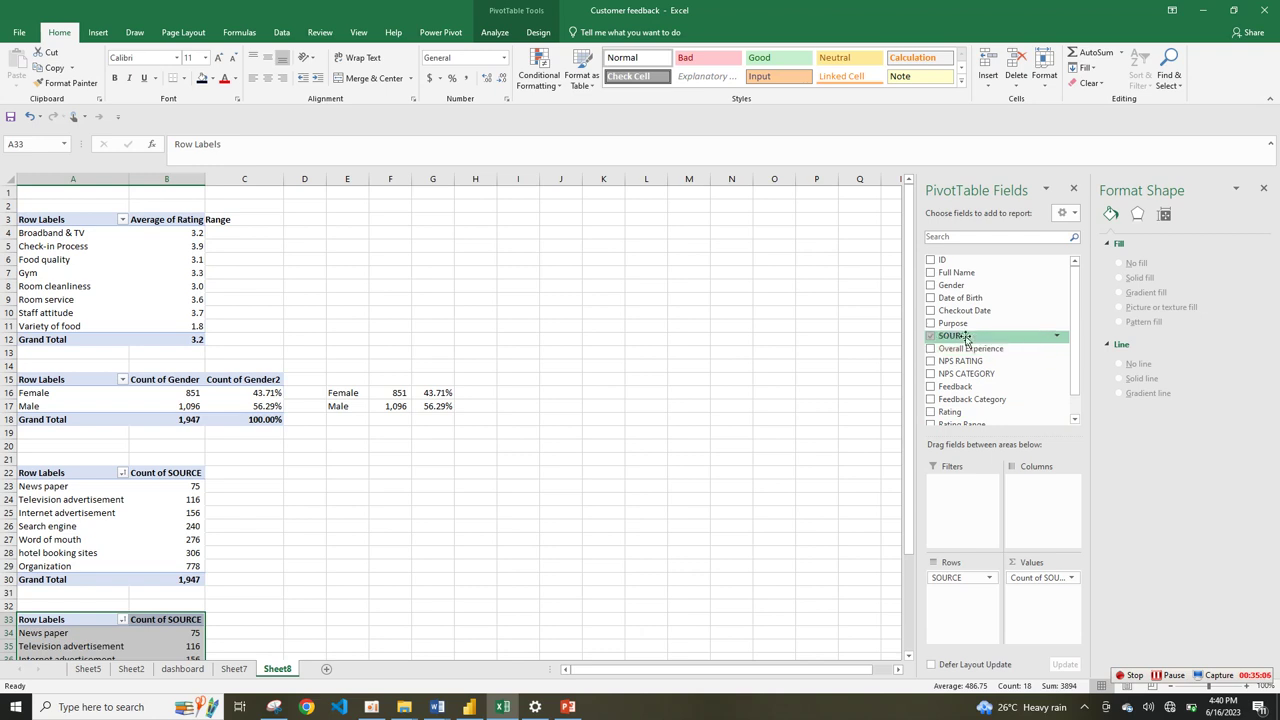
pyautogui.moveTo(1078, 338); pyautogui.dragTo(1078, 385)
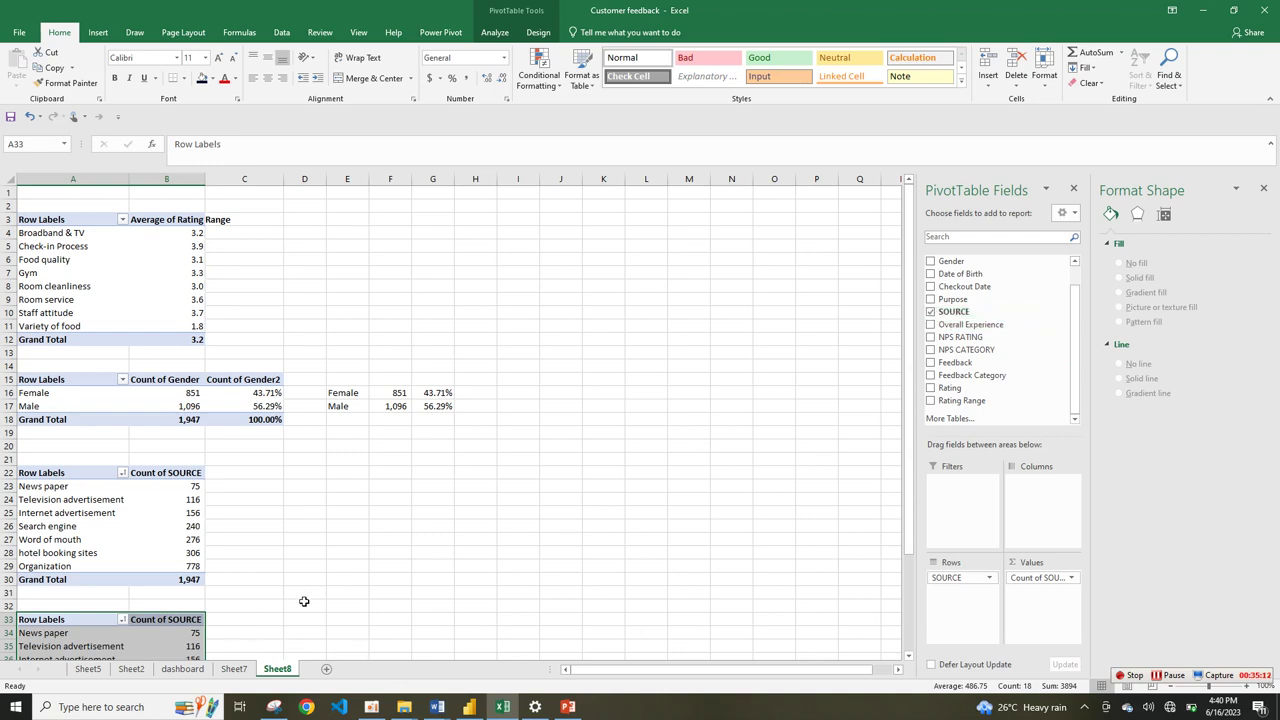
pyautogui.moveTo(943, 577); pyautogui.dragTo(677, 490)
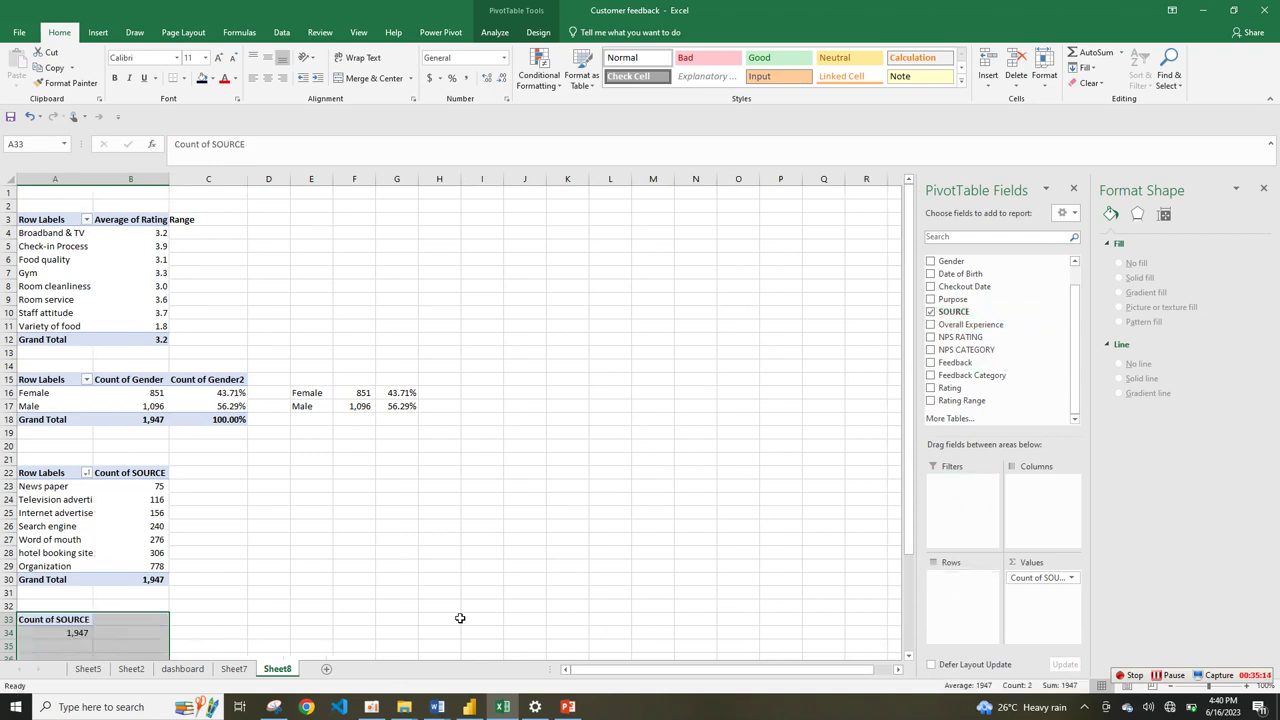
pyautogui.click(104, 673)
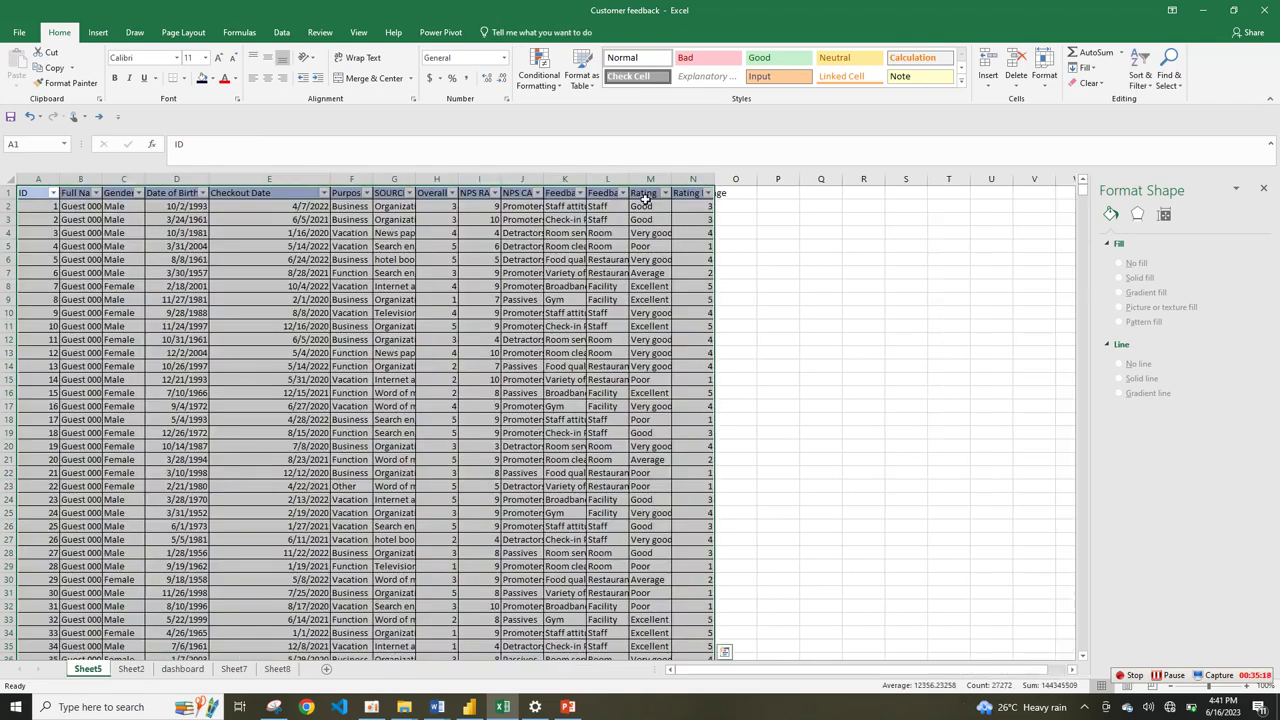
pyautogui.click(277, 672)
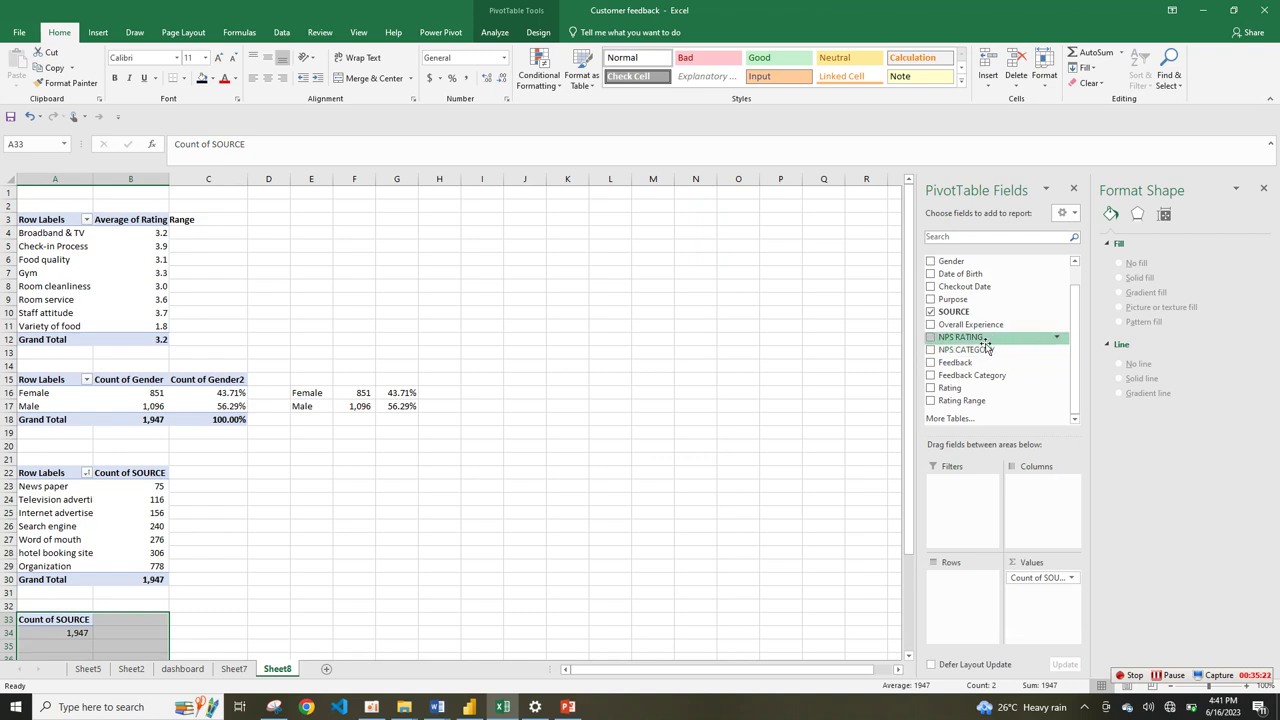
pyautogui.moveTo(965, 392); pyautogui.dragTo(960, 584)
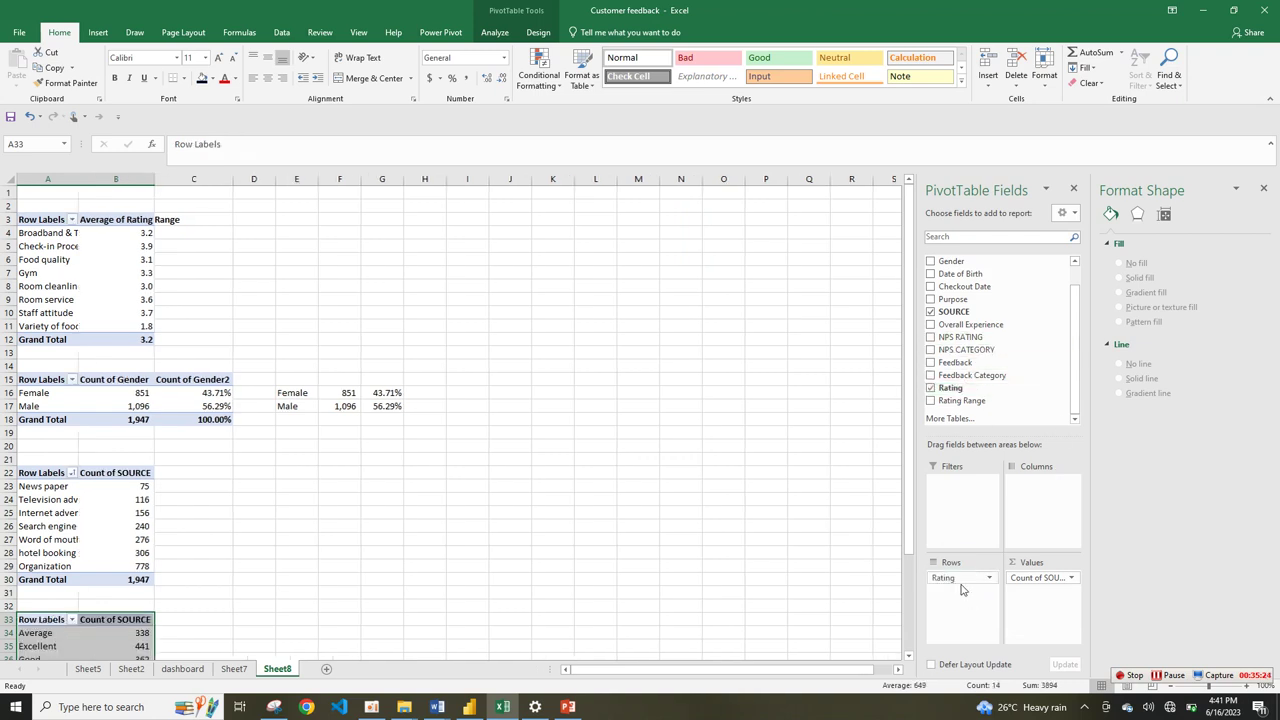
pyautogui.moveTo(1040, 578); pyautogui.dragTo(1005, 340)
pyautogui.moveTo(955, 386); pyautogui.dragTo(1043, 594)
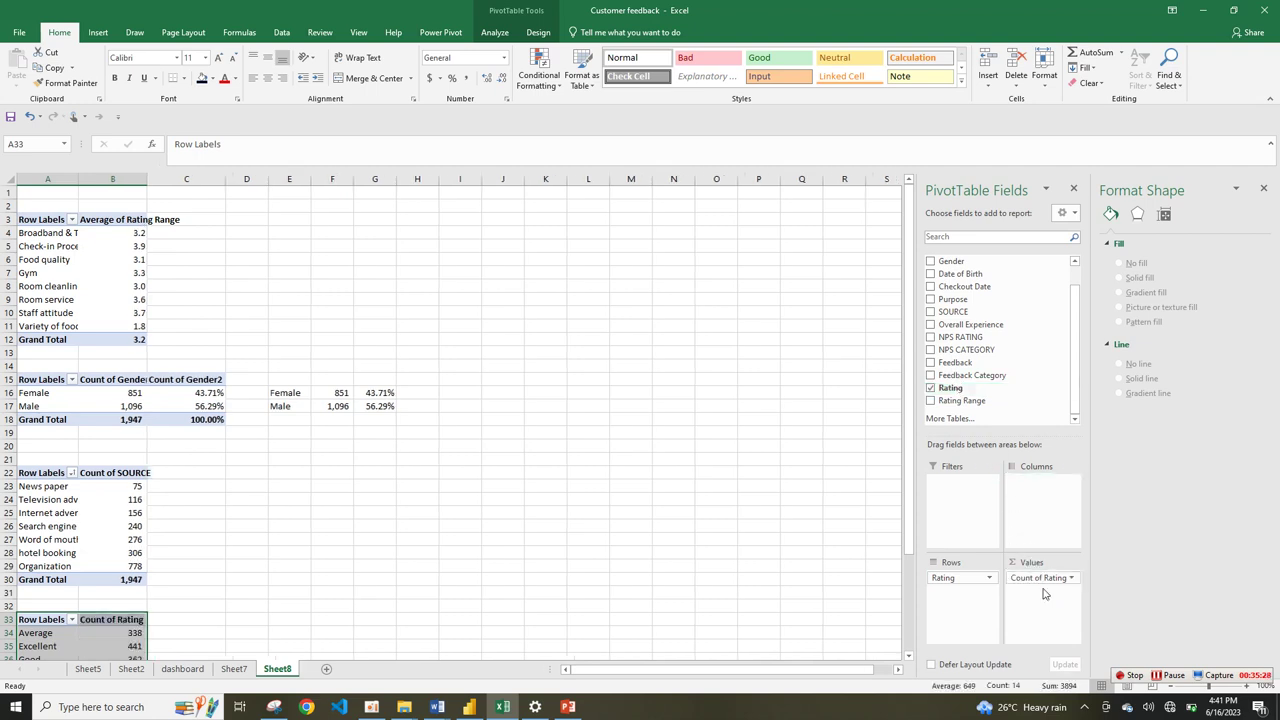
# - Copy the rating labels and counts from A34:B38, without header and grand total, into plain cells starting at C34
pyautogui.moveTo(908, 445); pyautogui.dragTo(908, 541)
pyautogui.moveTo(40, 512); pyautogui.dragTo(112, 572)
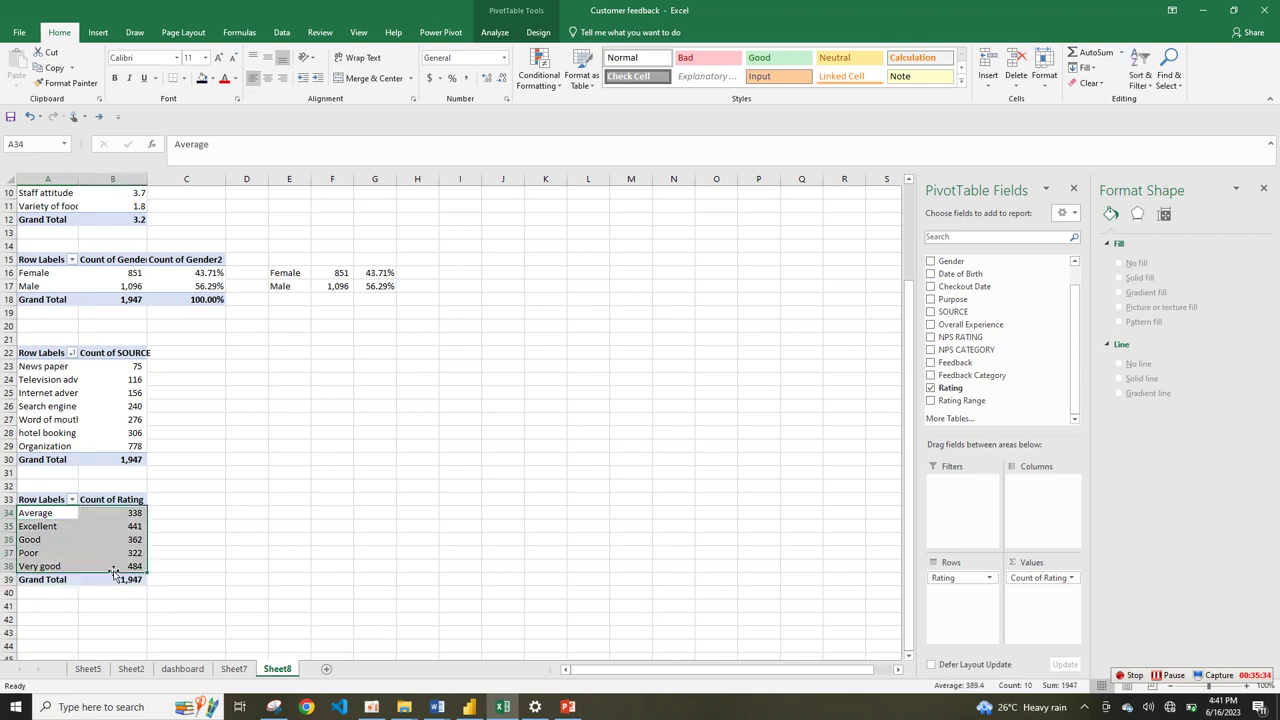
pyautogui.click(98, 32)
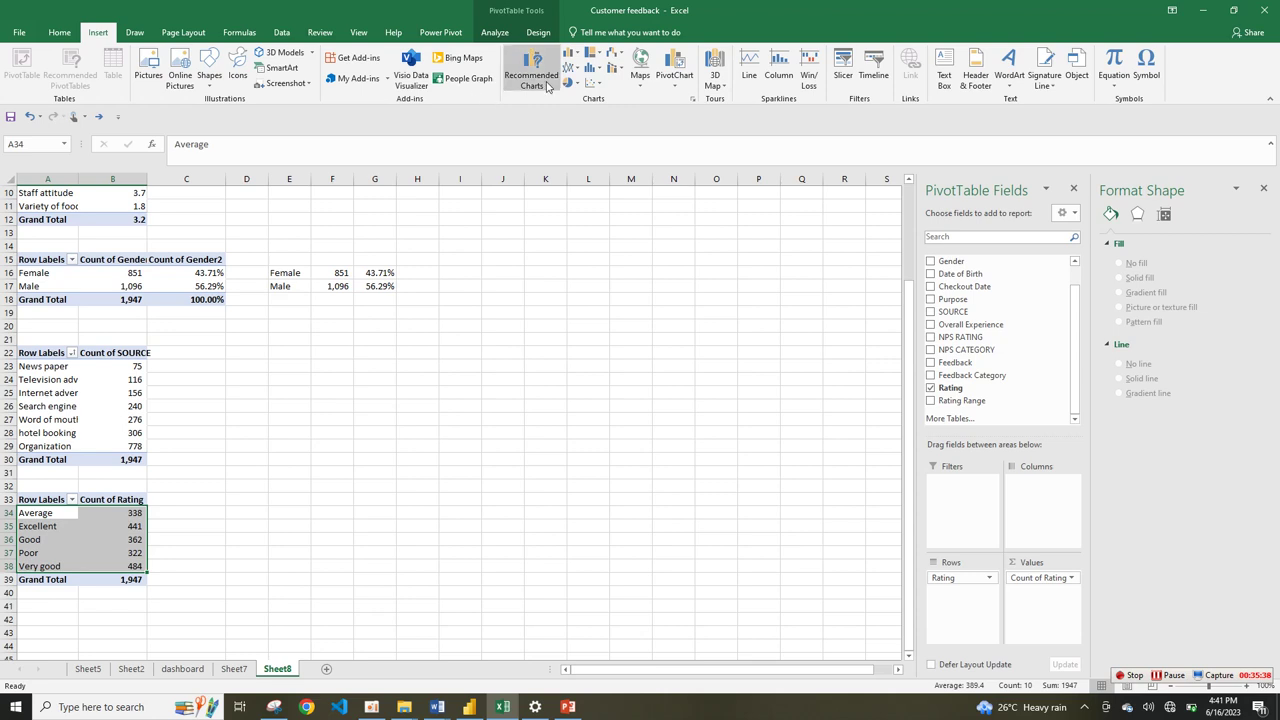
pyautogui.click(582, 57)
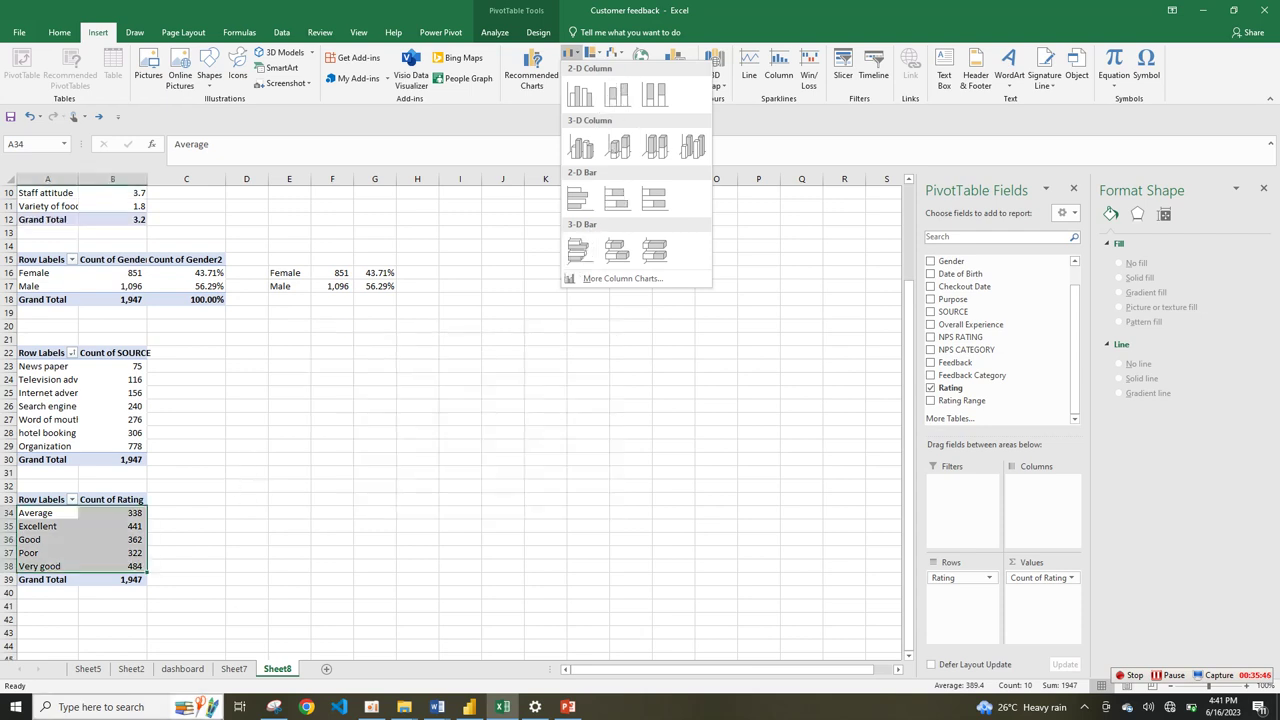
pyautogui.click(131, 668)
pyautogui.click(131, 668)
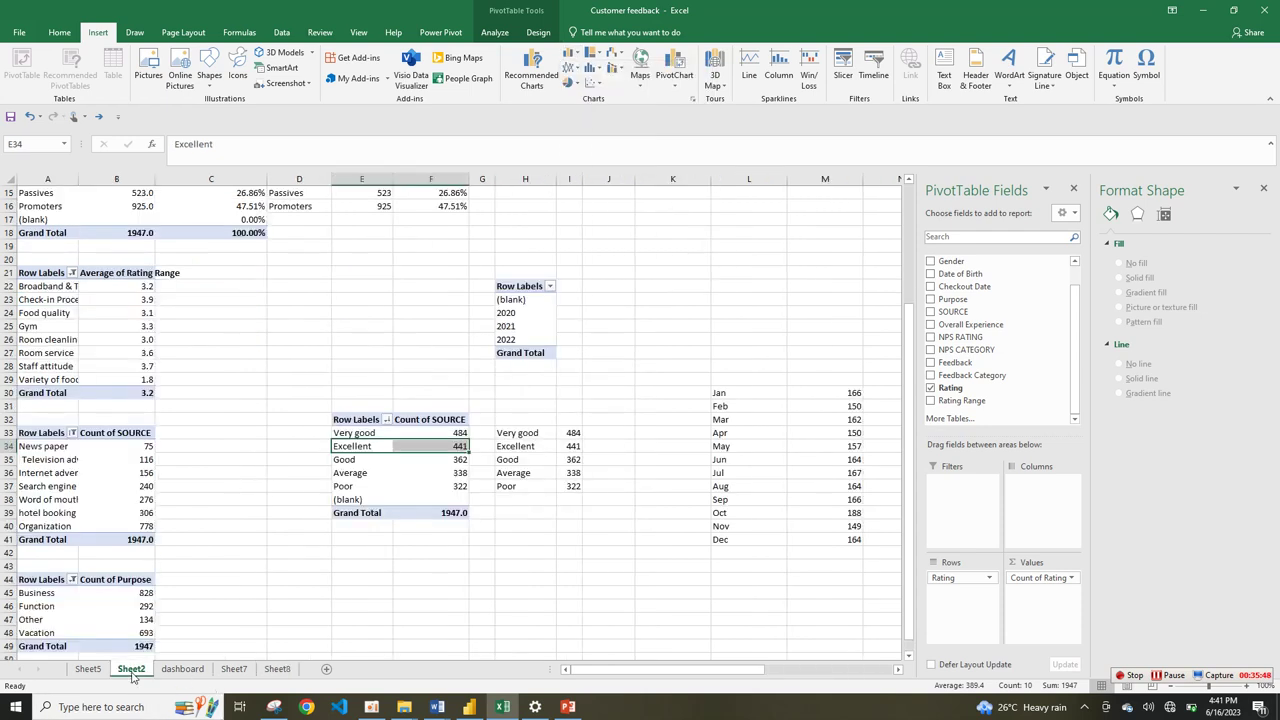
pyautogui.click(279, 670)
pyautogui.hotkey('ctrl', 'c')
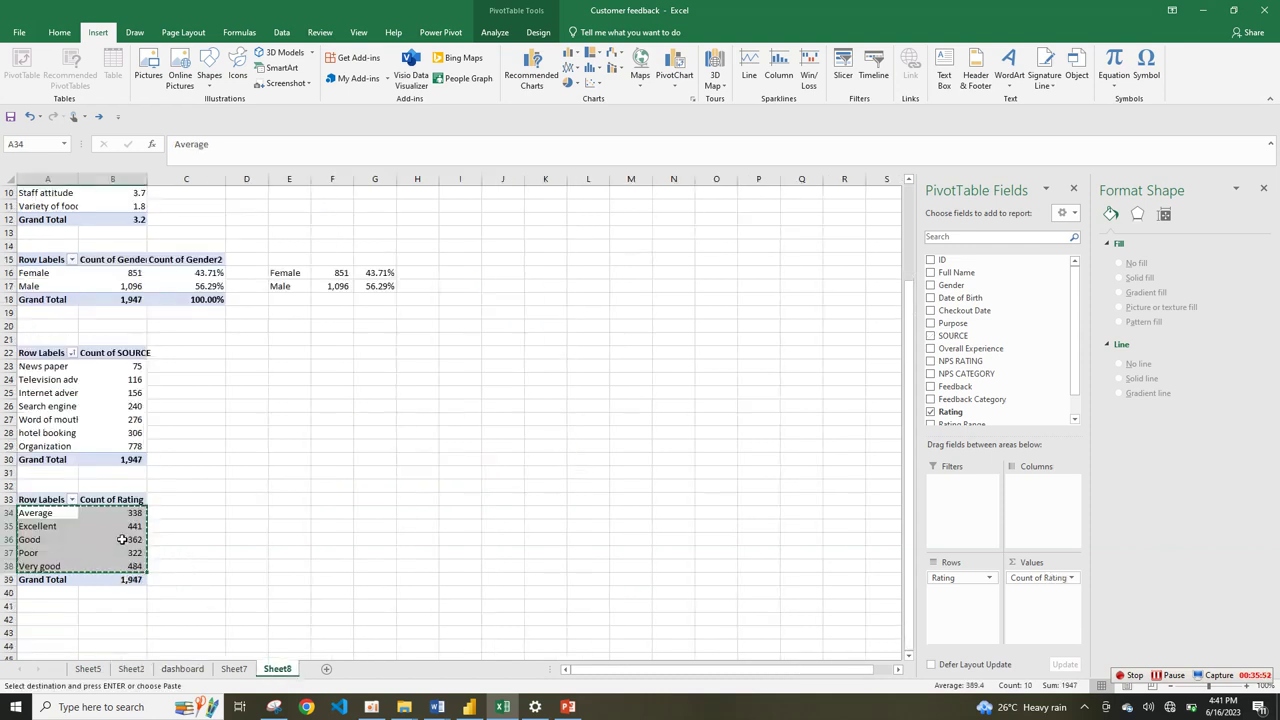
pyautogui.click(180, 512)
pyautogui.hotkey('ctrl', 'v')
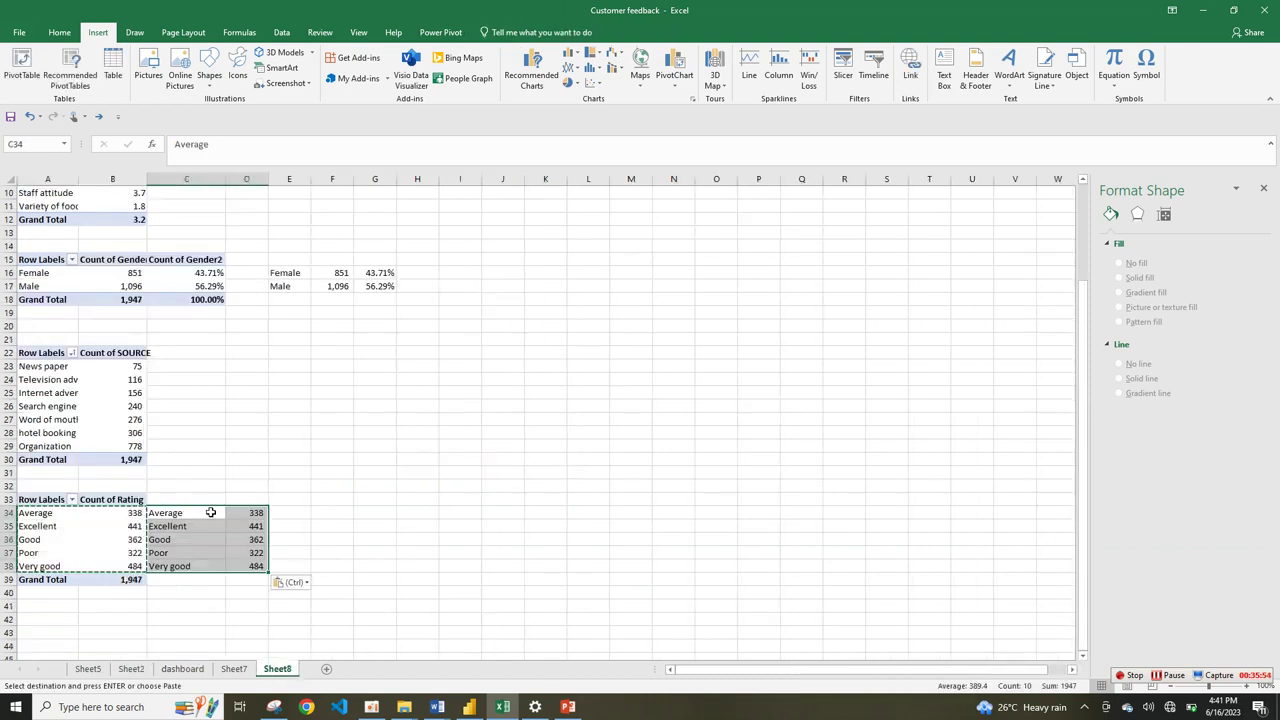
# - Insert a 2-D clustered column chart from the copied rating data in C34:D38
pyautogui.click(252, 525)
pyautogui.moveTo(175, 514); pyautogui.dragTo(254, 566)
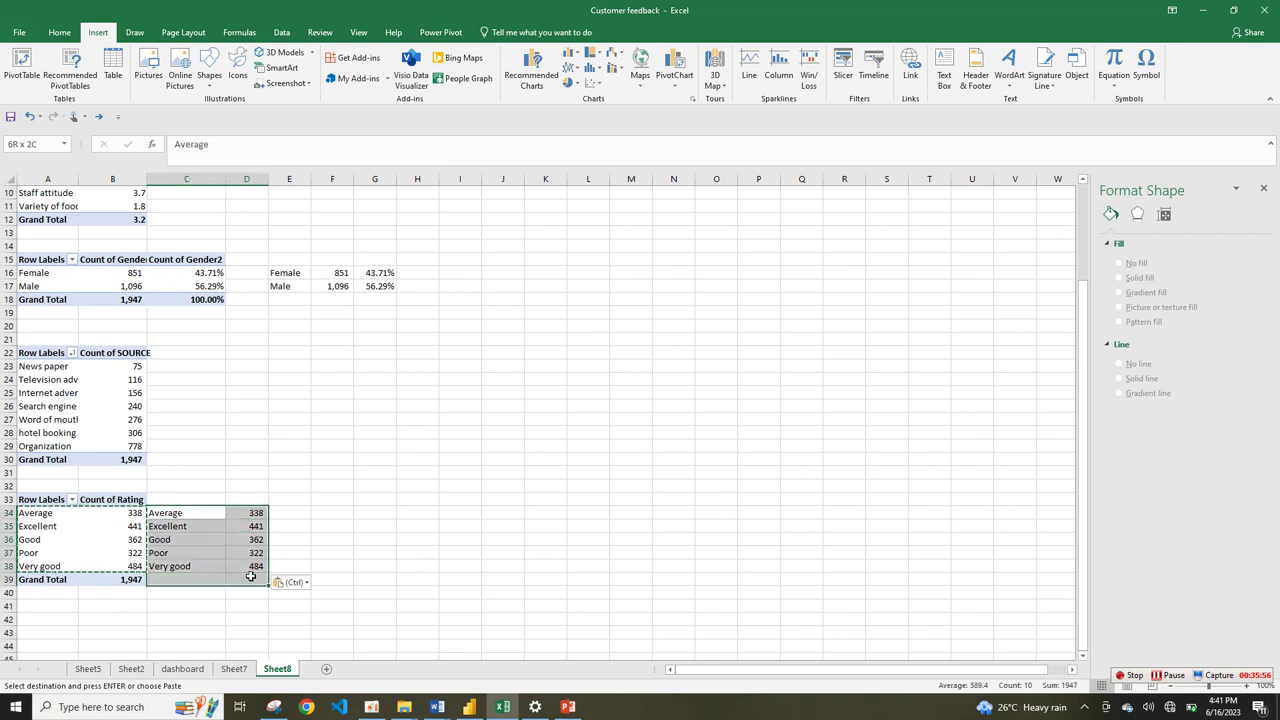
pyautogui.click(569, 54)
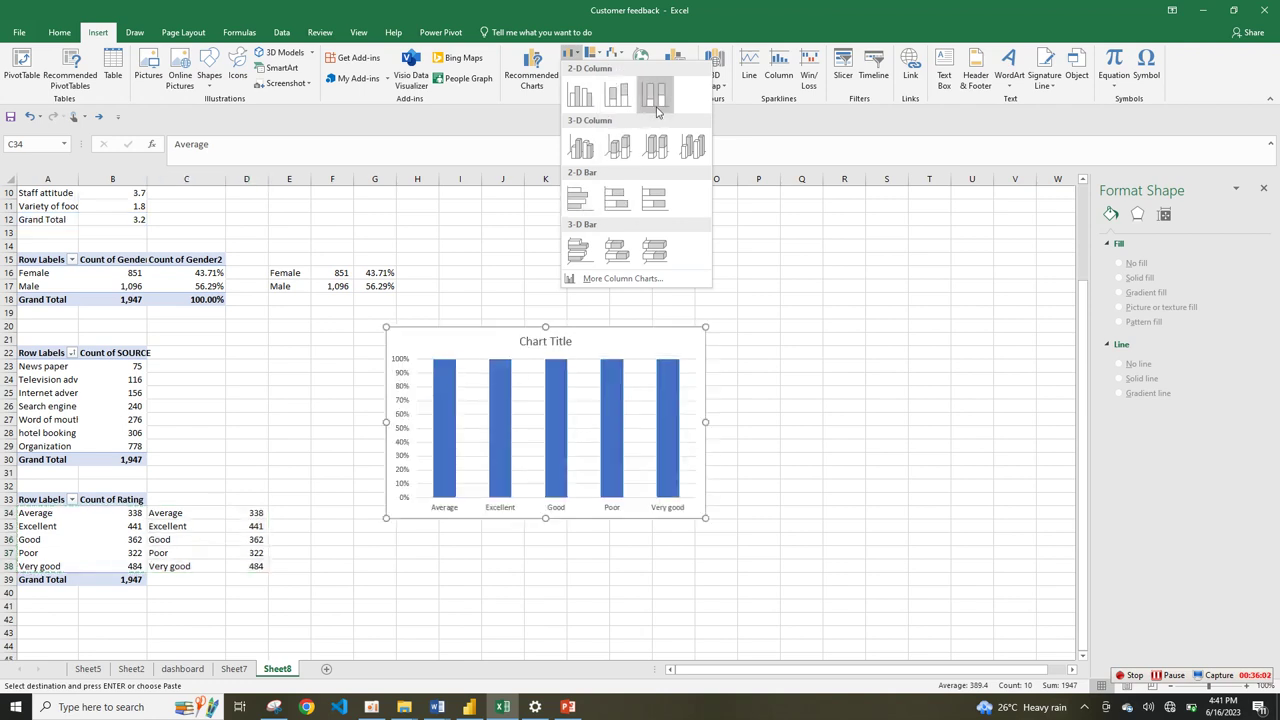
pyautogui.click(585, 103)
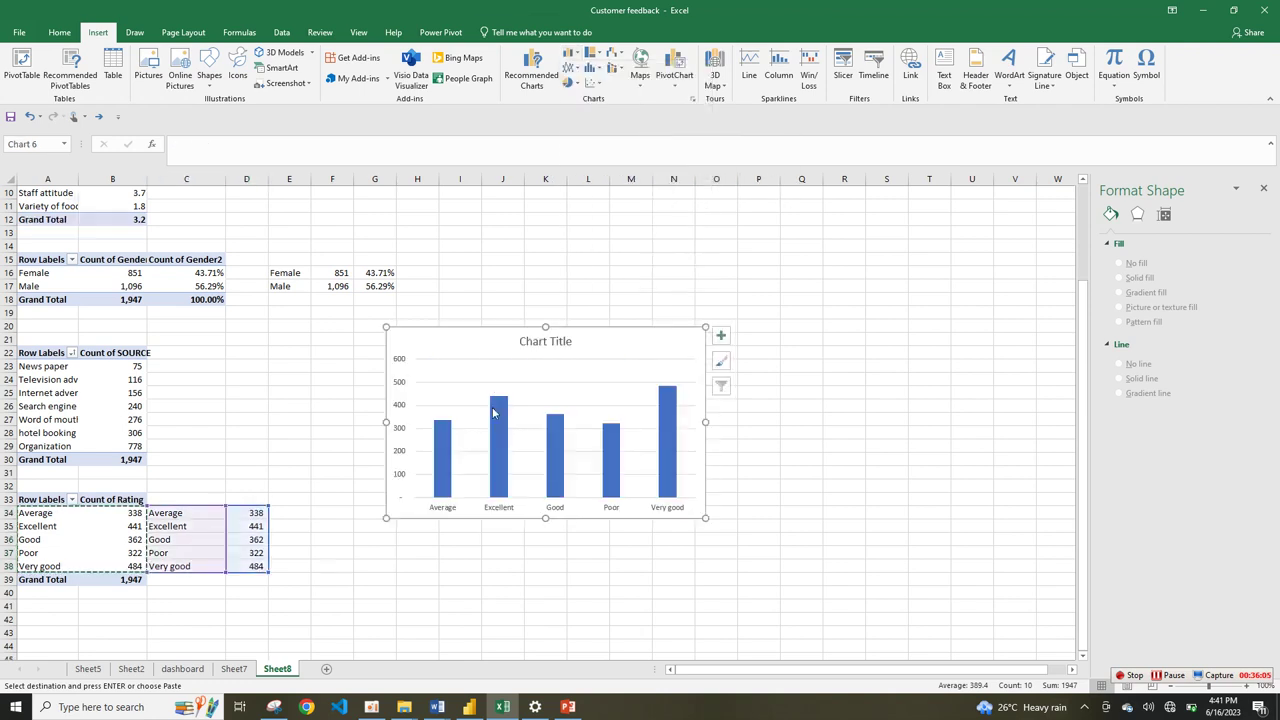
# - Remove the rating chart's vertical axis, title and gridlines, and add data labels to its columns
pyautogui.click(450, 463)
pyautogui.click(450, 463)
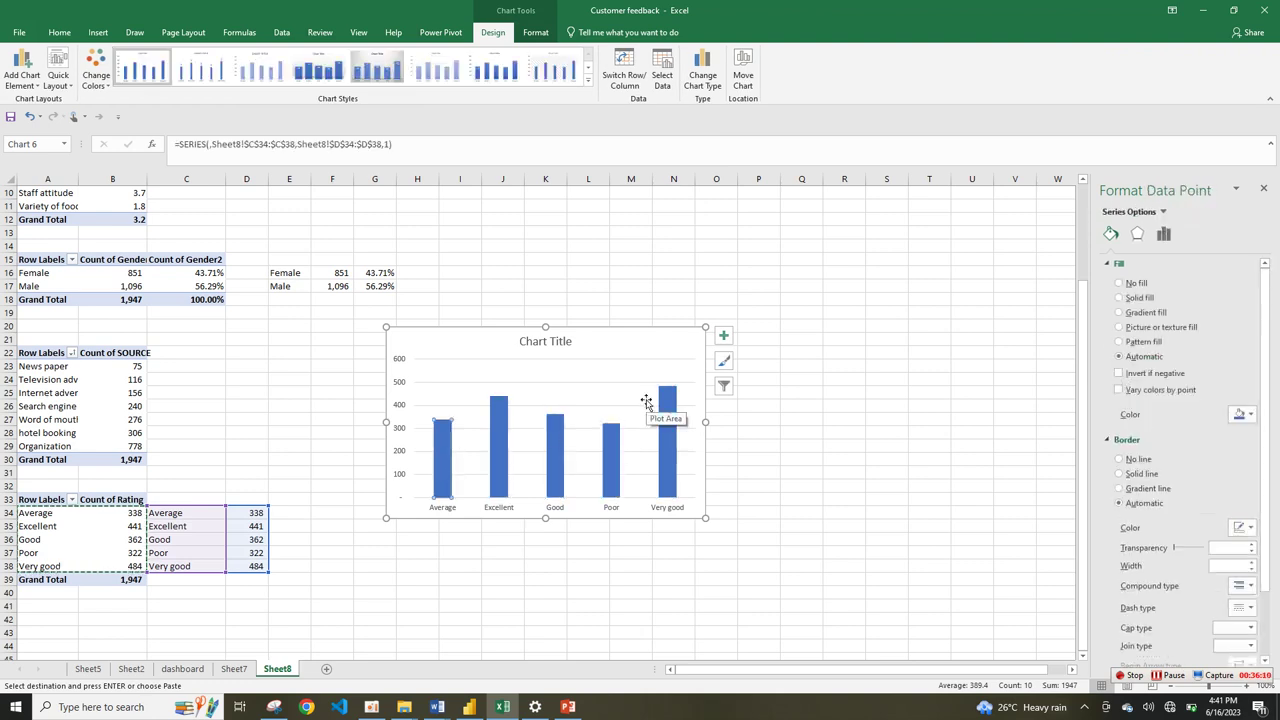
pyautogui.click(722, 340)
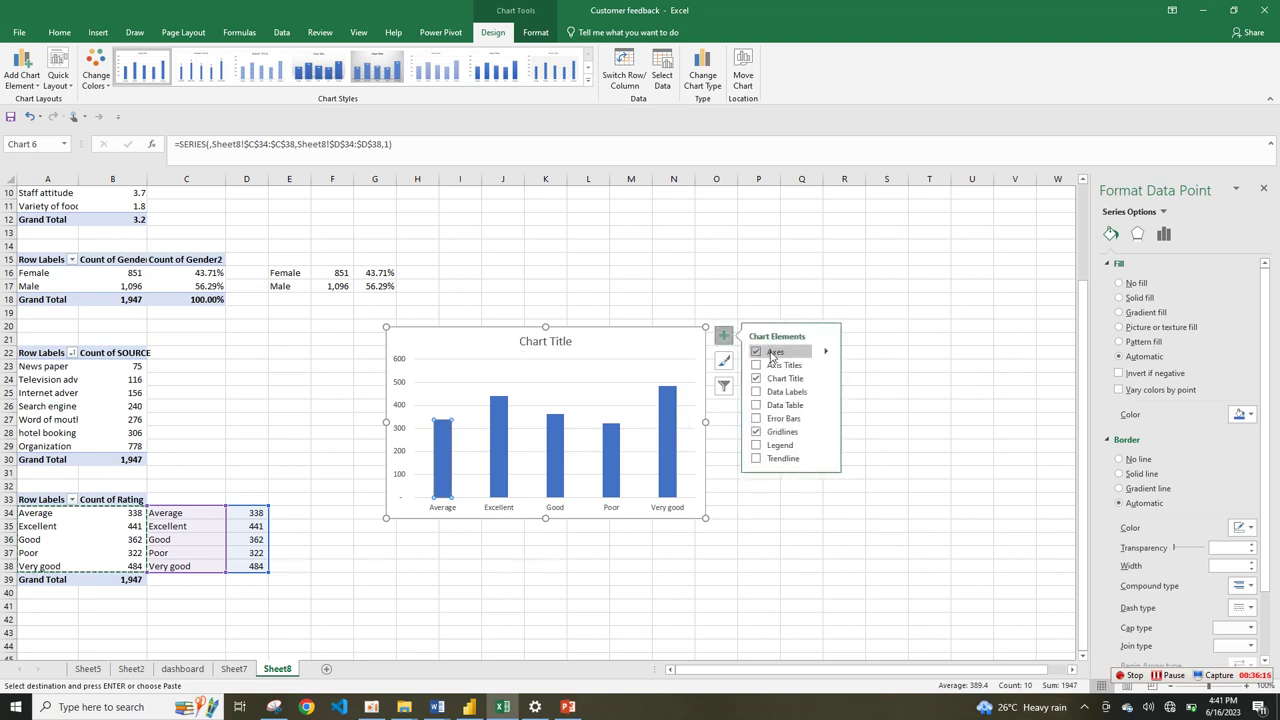
pyautogui.click(771, 356)
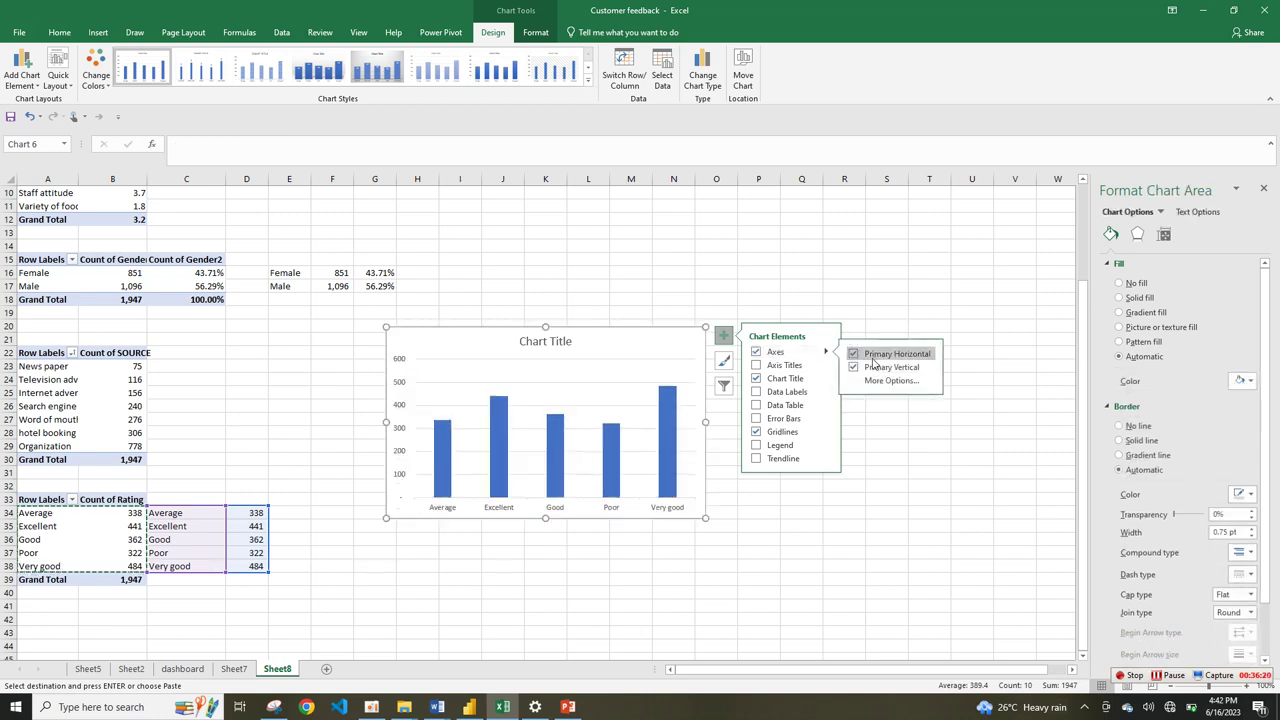
pyautogui.click(778, 378)
pyautogui.click(778, 435)
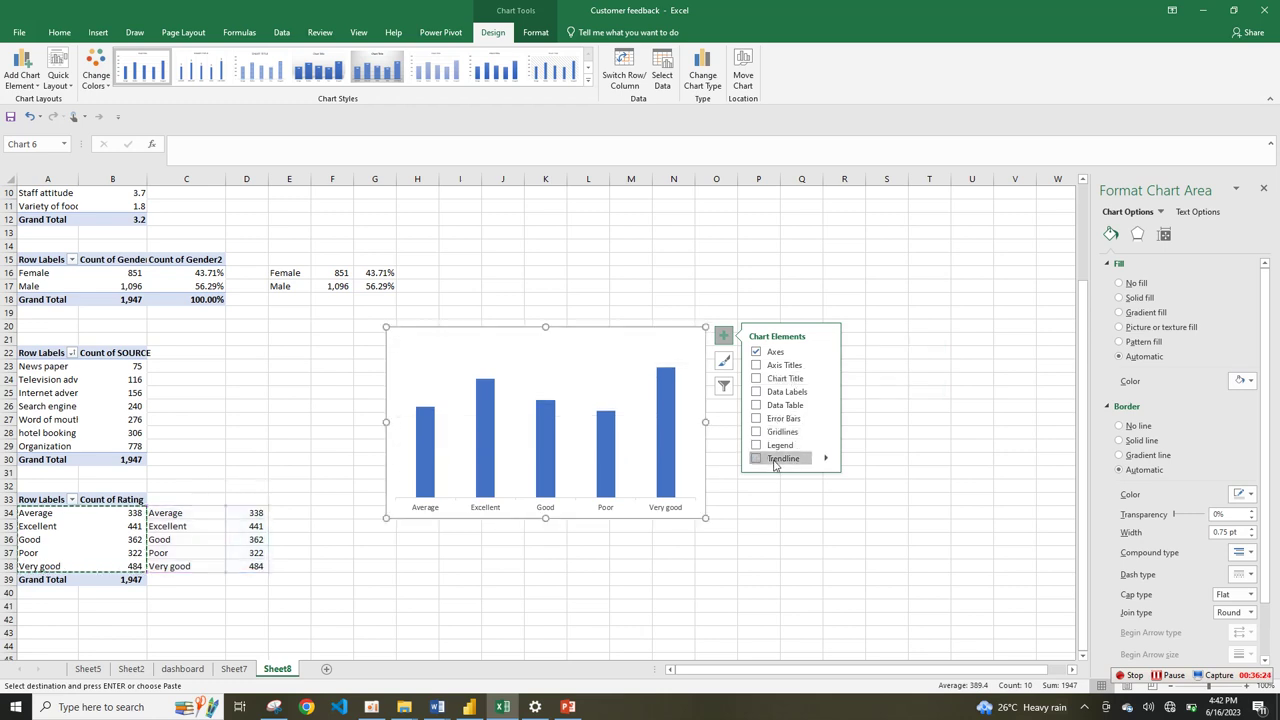
pyautogui.click(768, 393)
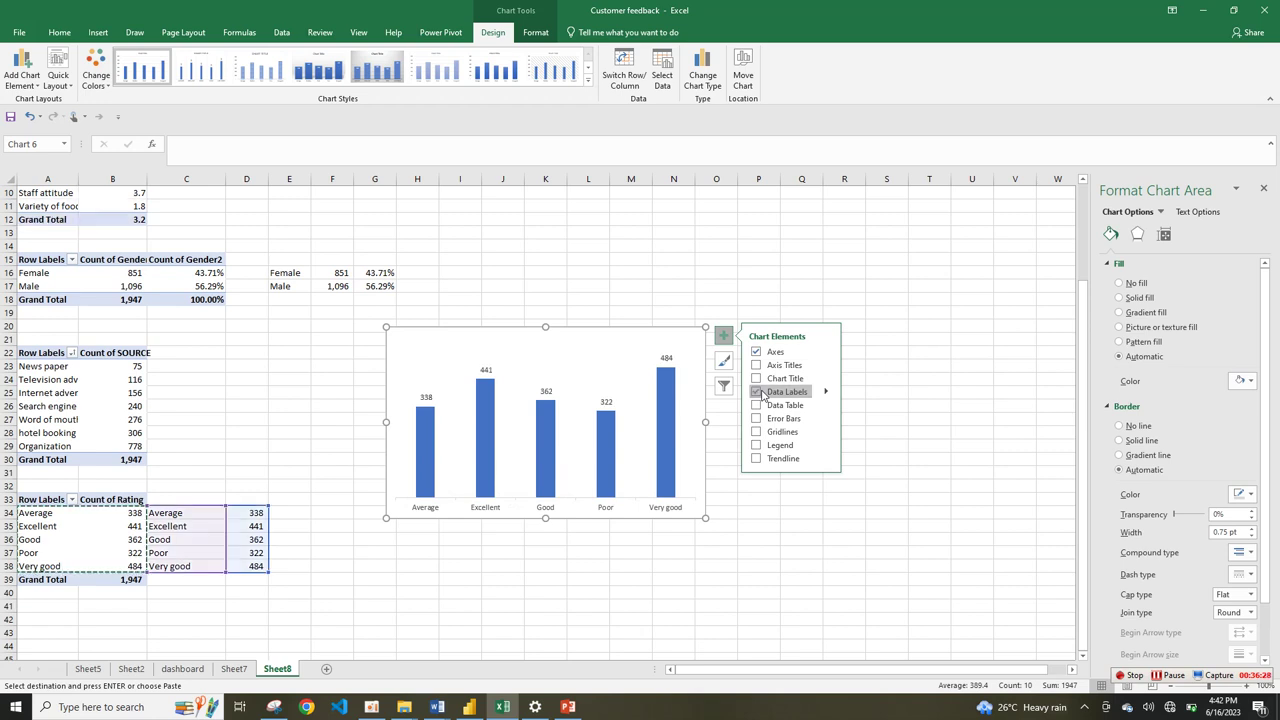
# - Fill only the Average column of the rating chart with the recently used bright cyan
pyautogui.click(424, 510)
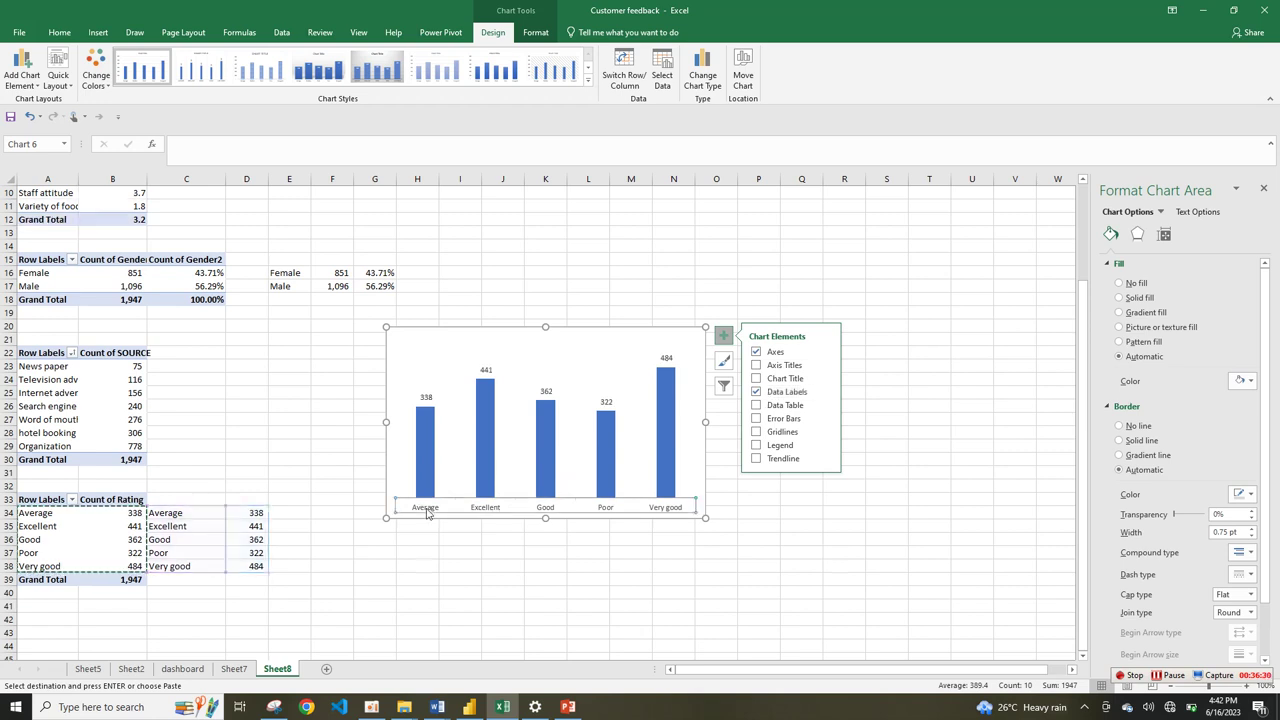
pyautogui.click(436, 476)
pyautogui.click(436, 476)
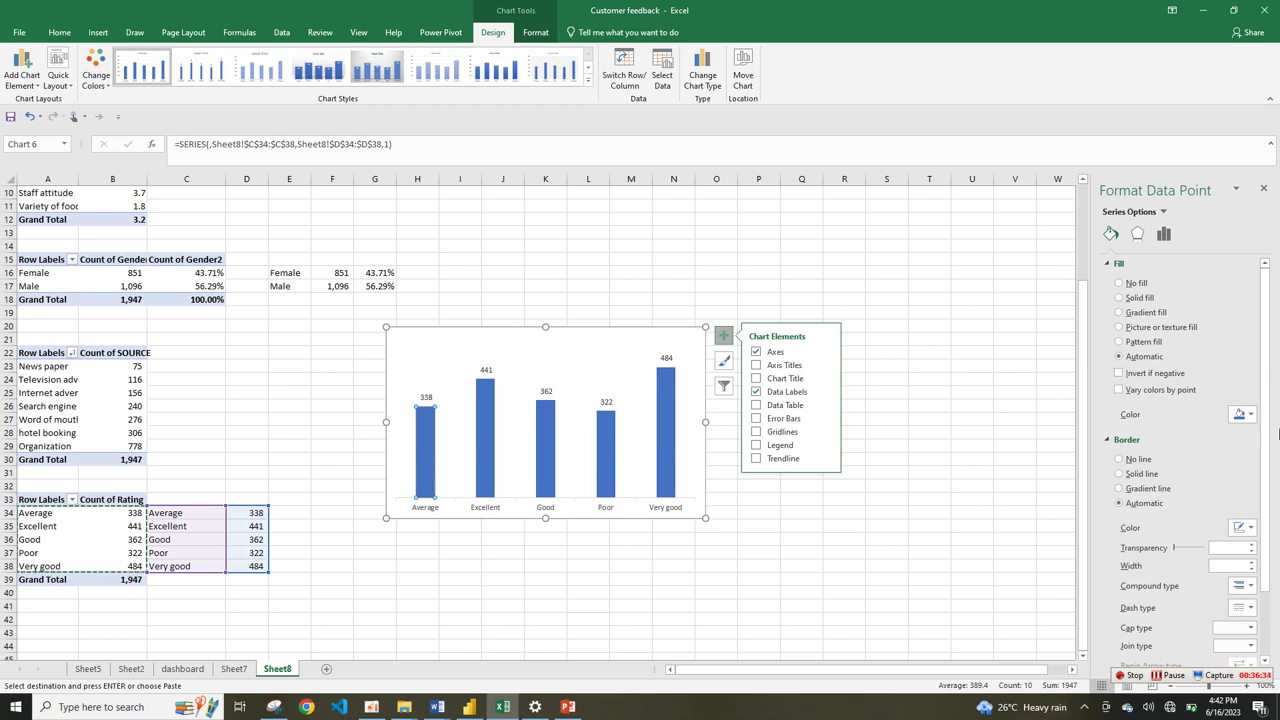
pyautogui.click(1249, 415)
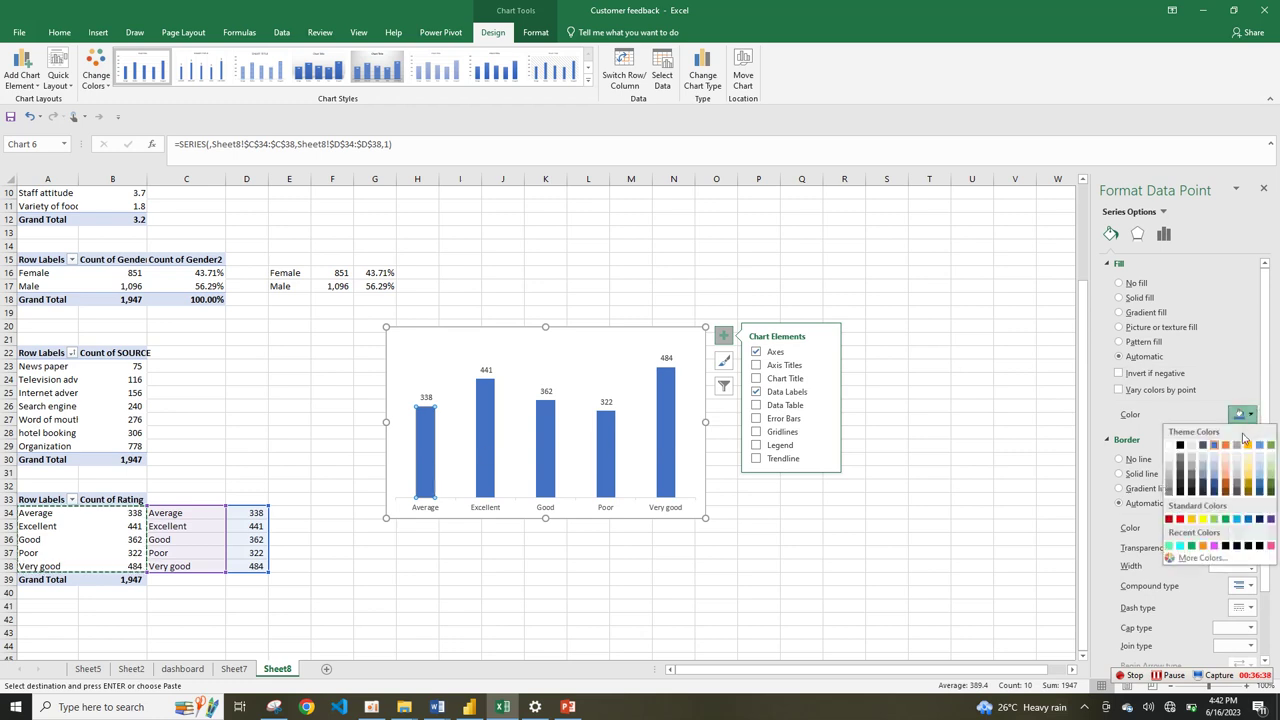
pyautogui.click(1180, 546)
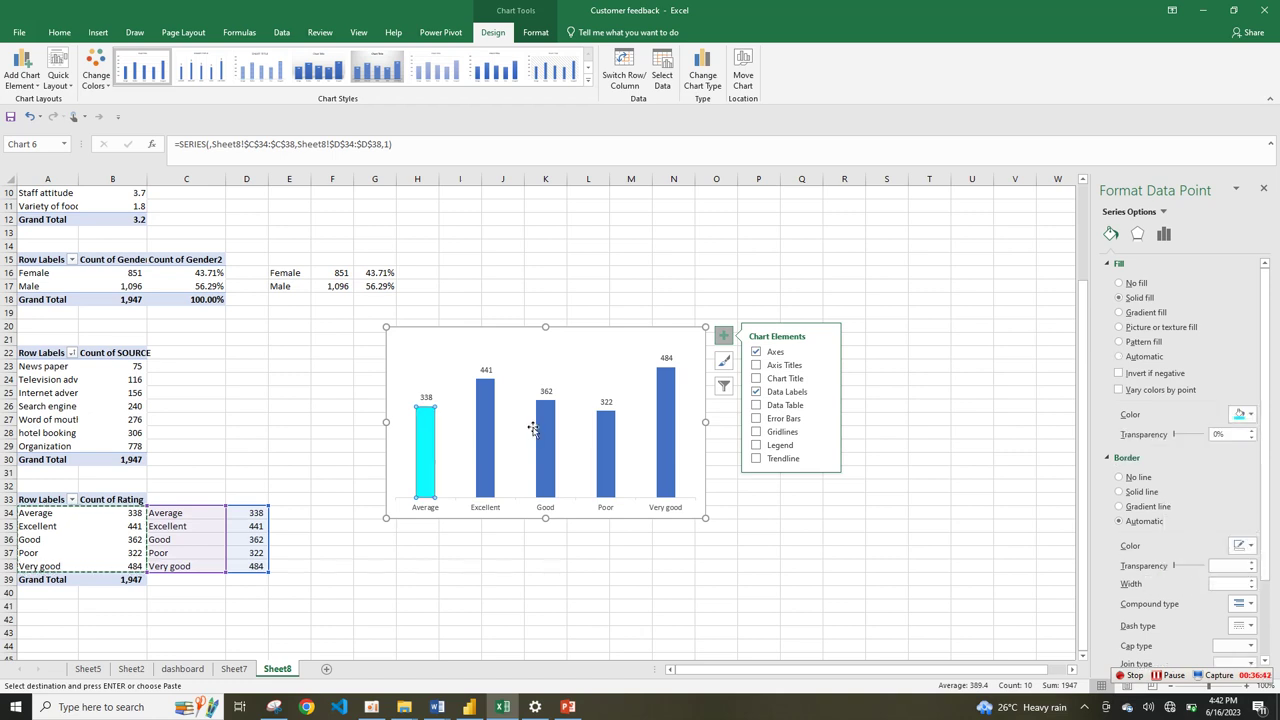
# - Fill the Excellent column with the recently used green and the Good column with the standard light blue
pyautogui.click(494, 446)
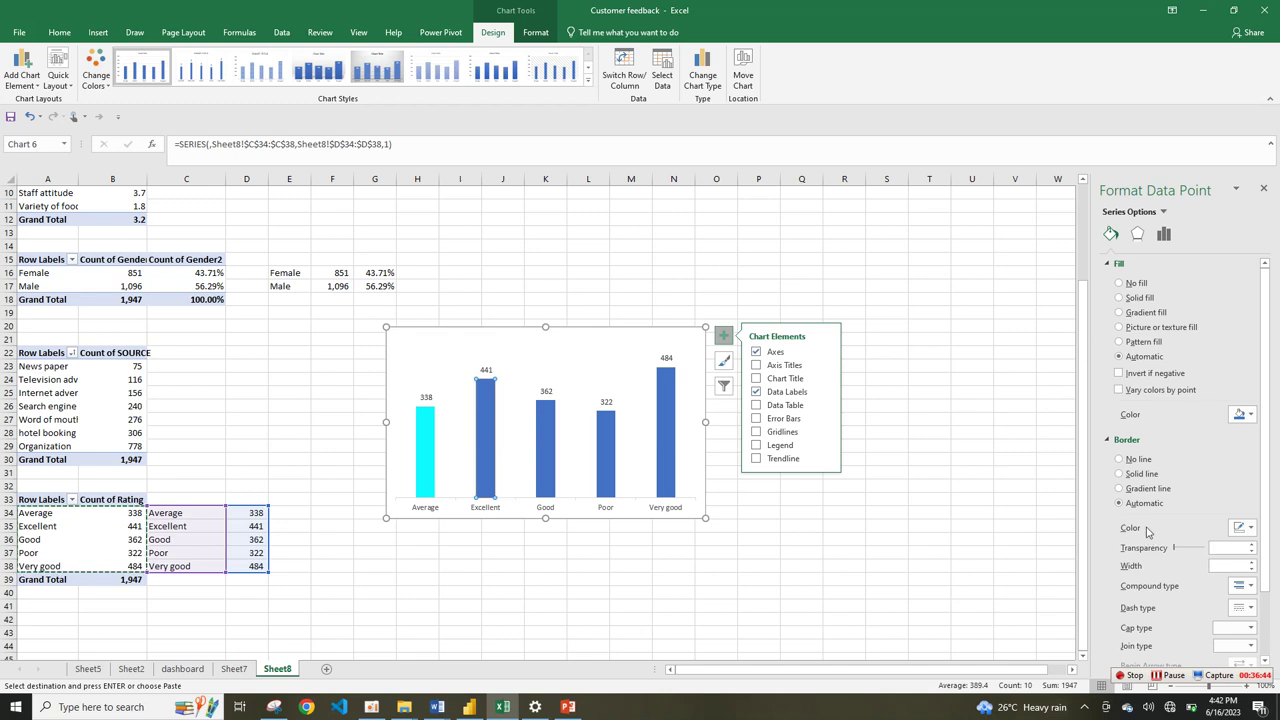
pyautogui.click(1249, 415)
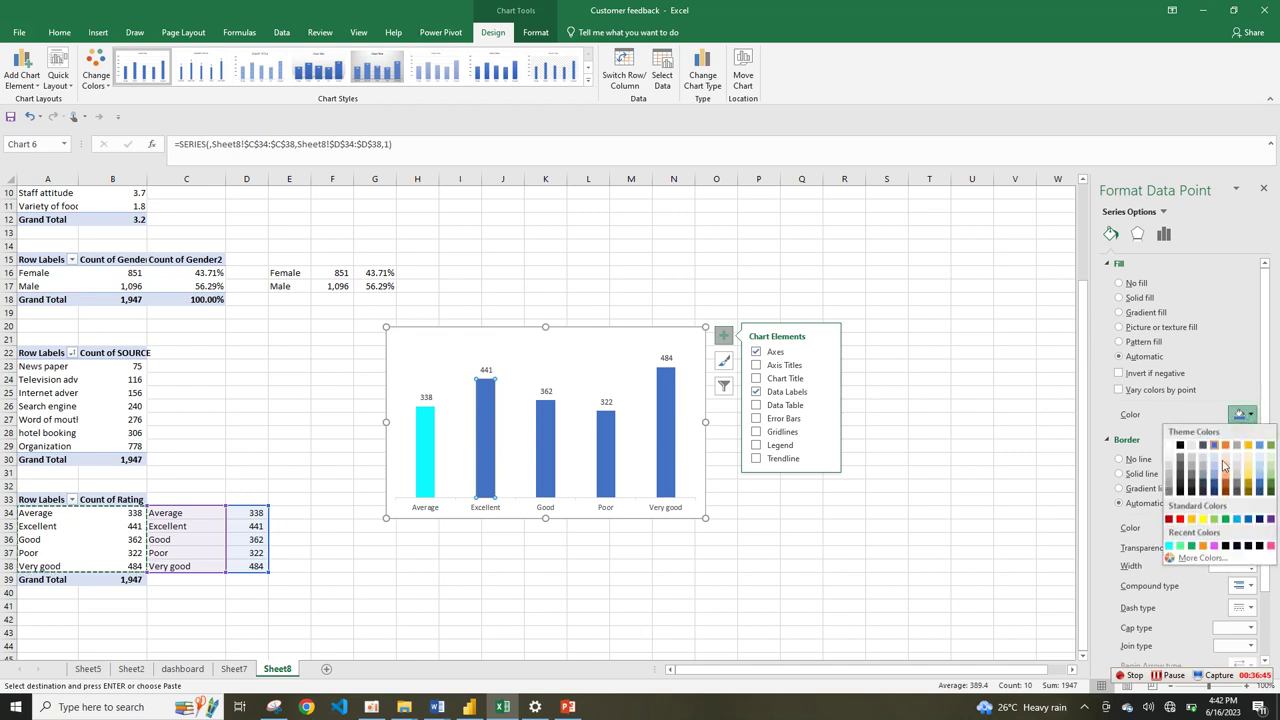
pyautogui.click(1192, 546)
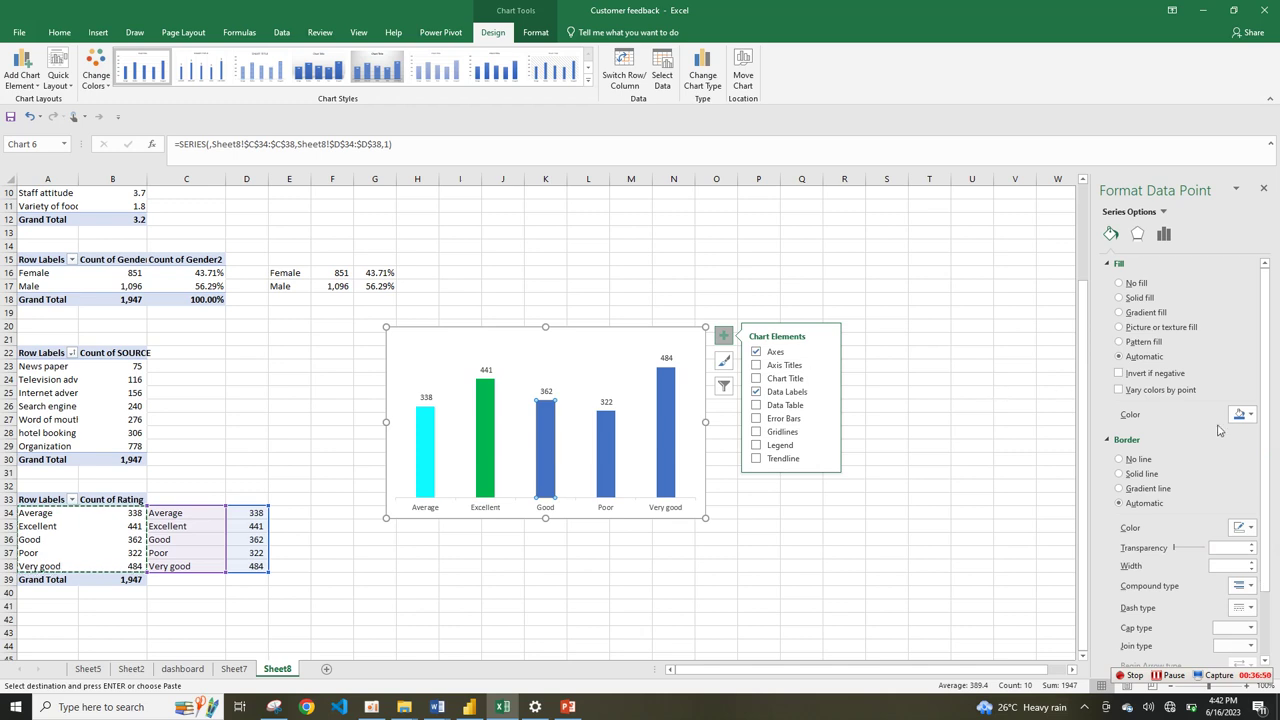
pyautogui.click(1249, 414)
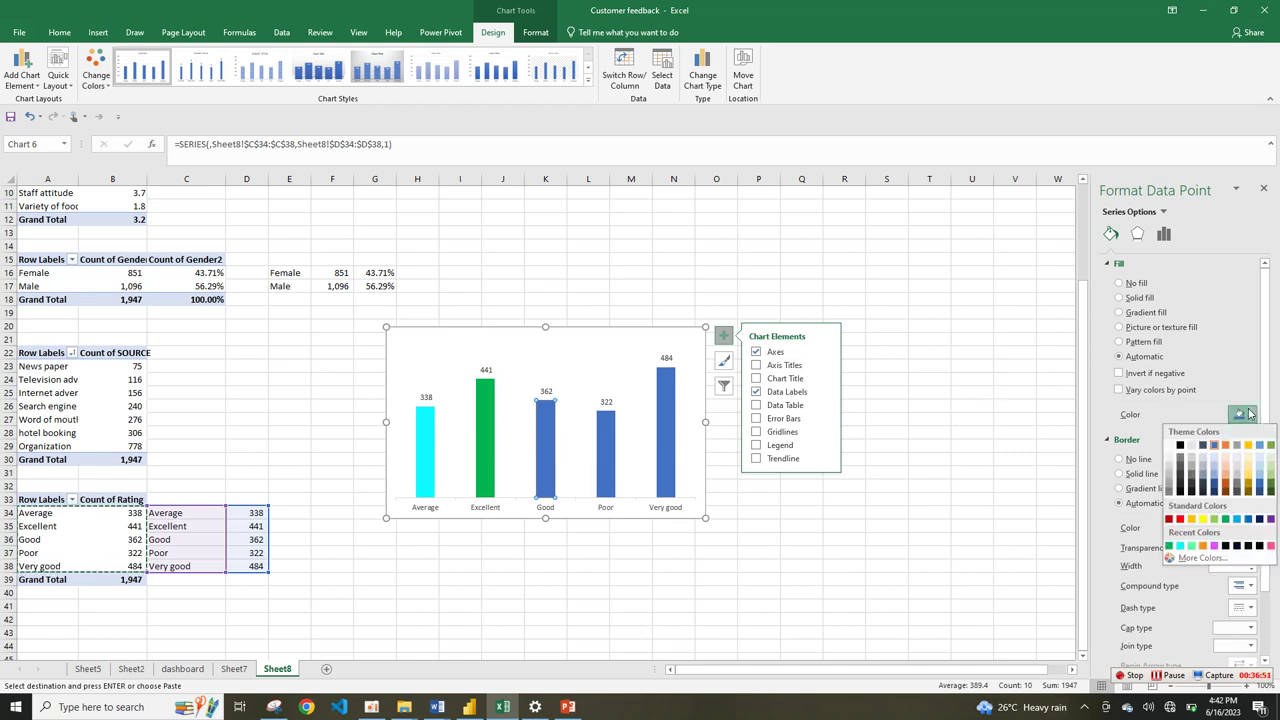
pyautogui.click(1237, 519)
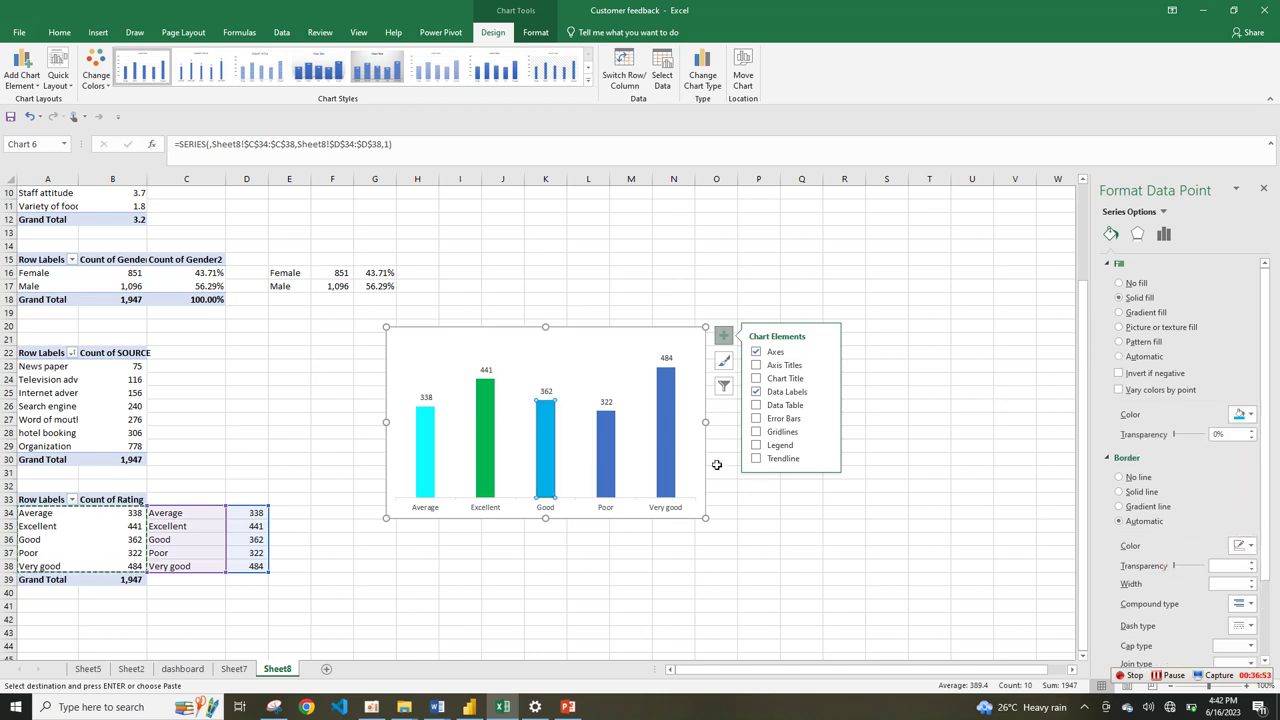
# - Try to fill the Poor column with standard red, and undo that fill
pyautogui.click(621, 458)
pyautogui.click(608, 460)
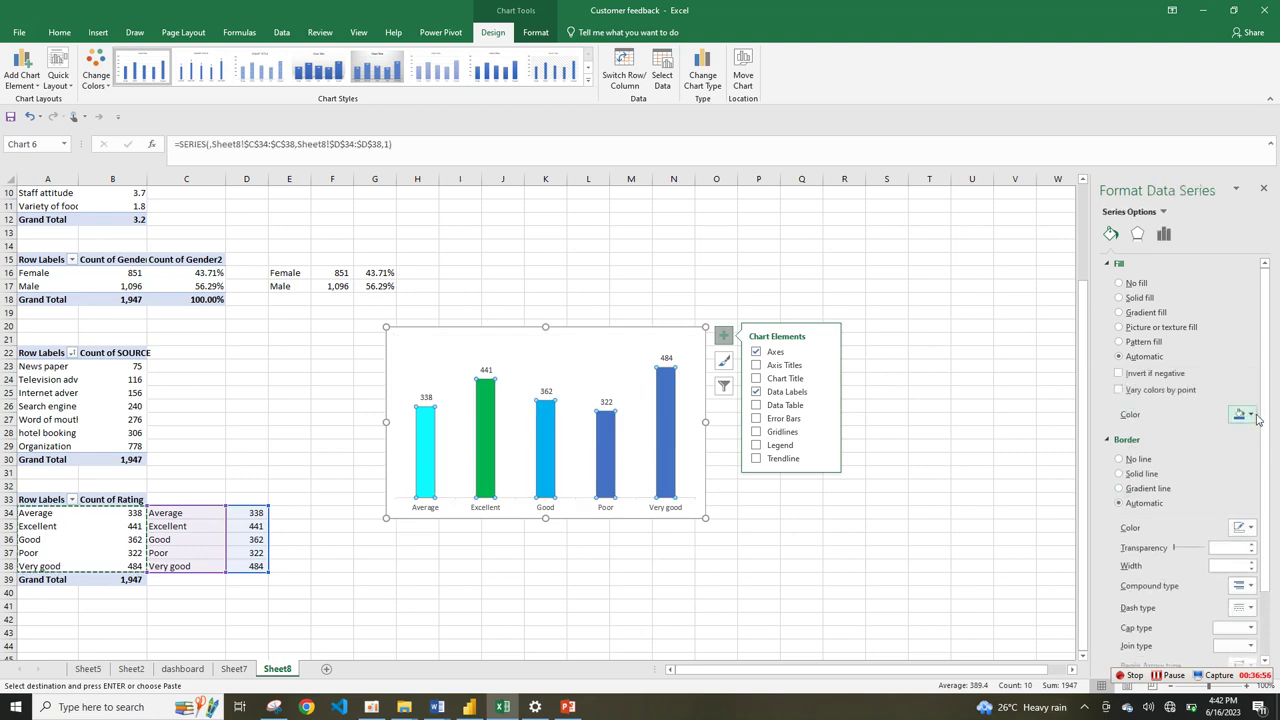
pyautogui.click(1252, 415)
pyautogui.click(1179, 520)
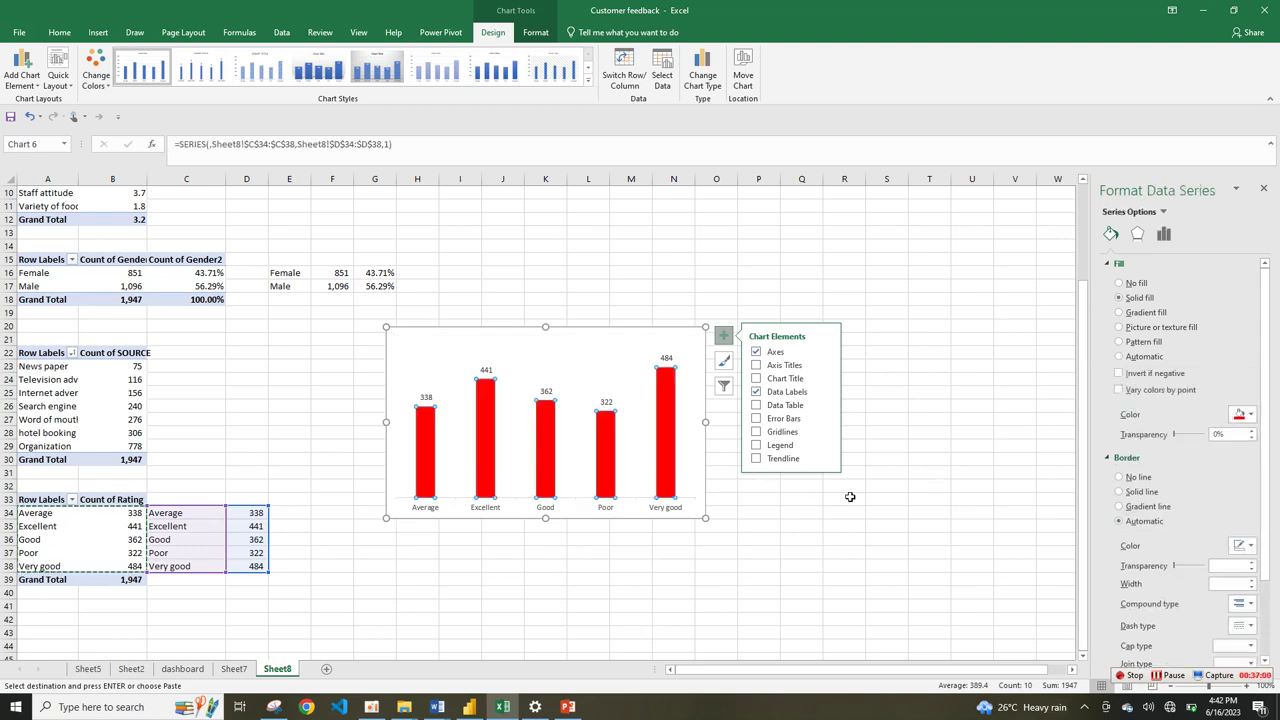
pyautogui.hotkey('ctrl', 'z')
# - Fill only the Poor column of the rating chart with standard red
pyautogui.click(616, 456)
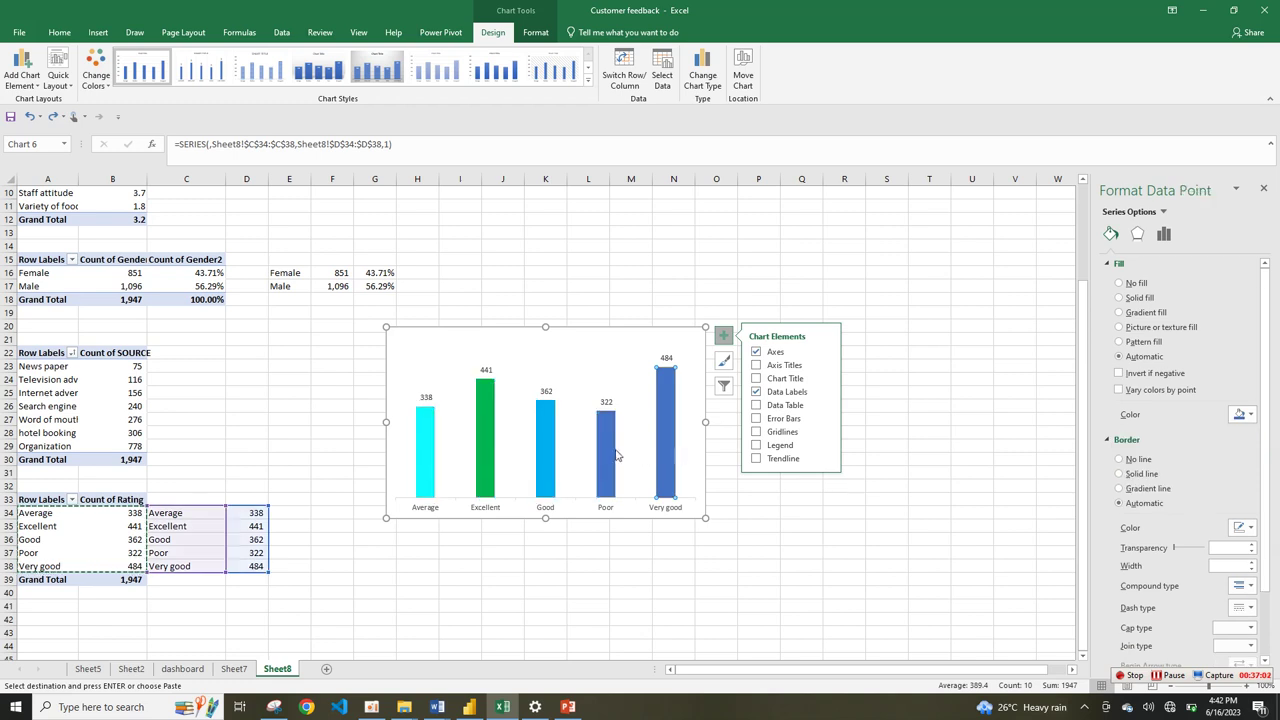
pyautogui.click(1240, 414)
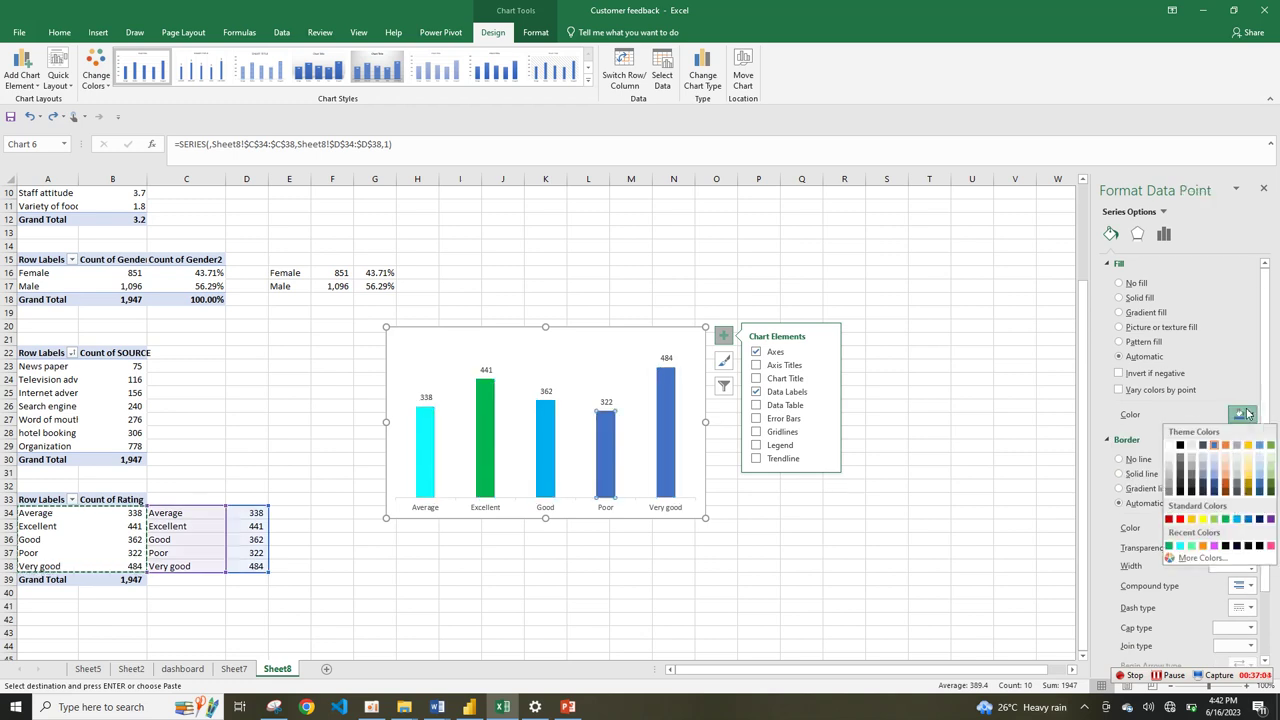
pyautogui.click(1180, 520)
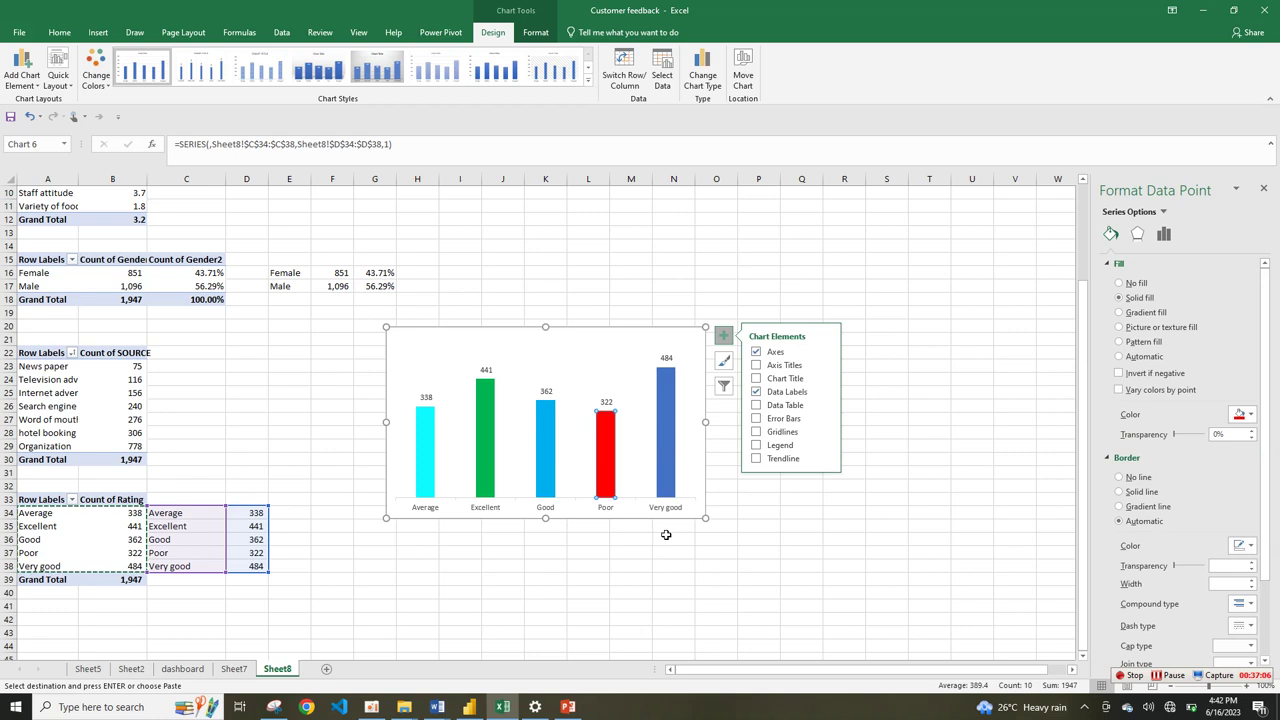
# - Change the fill of the Average column in the rating chart to standard orange
pyautogui.click(672, 490)
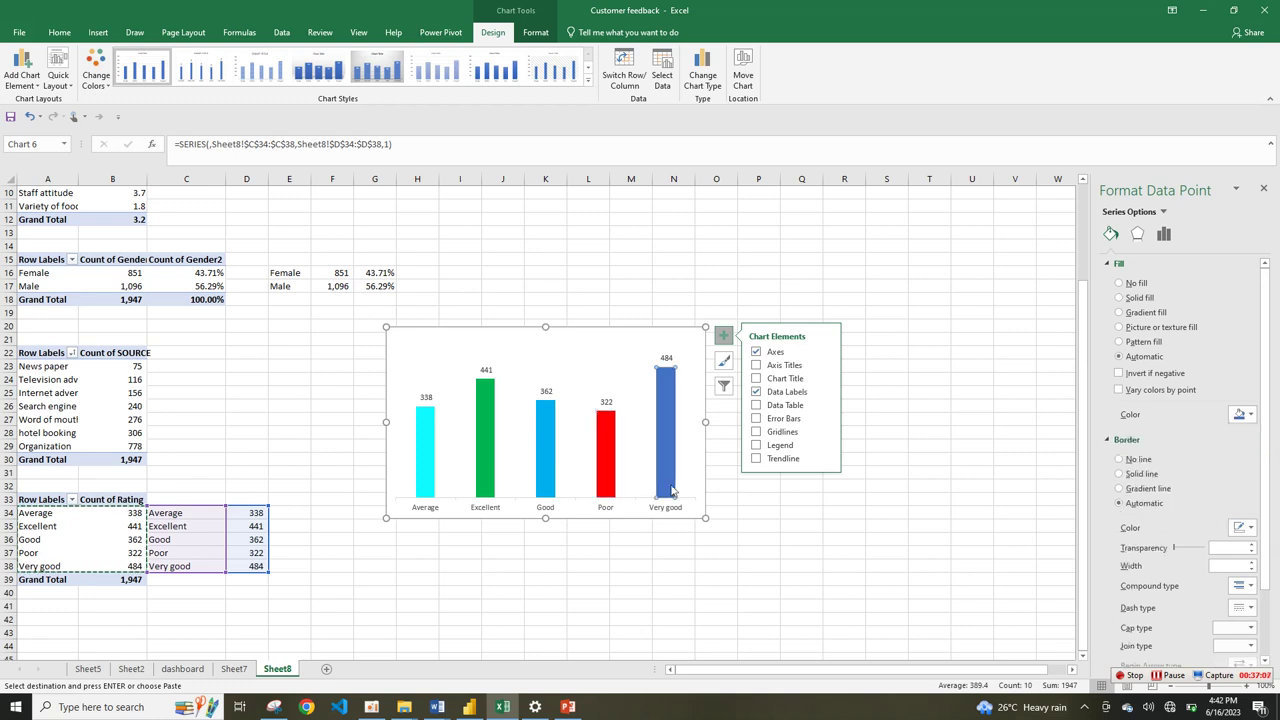
pyautogui.click(1248, 414)
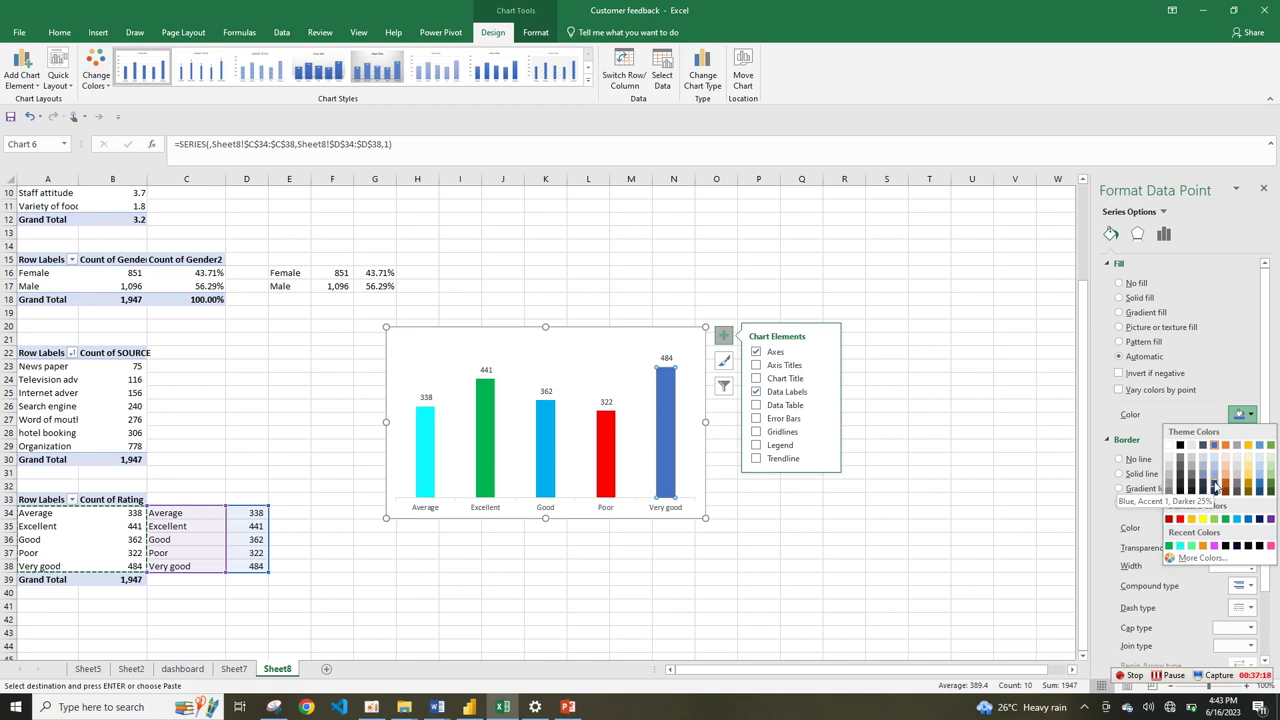
pyautogui.click(433, 470)
pyautogui.click(433, 470)
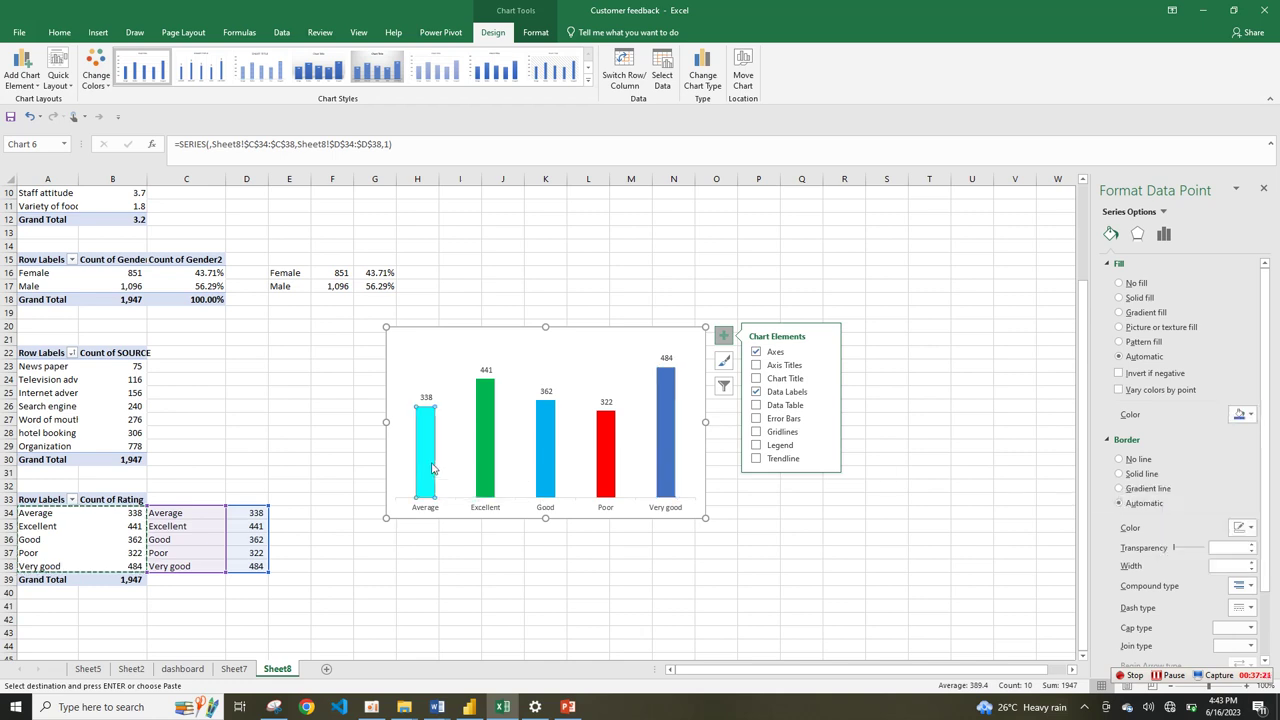
pyautogui.click(1250, 415)
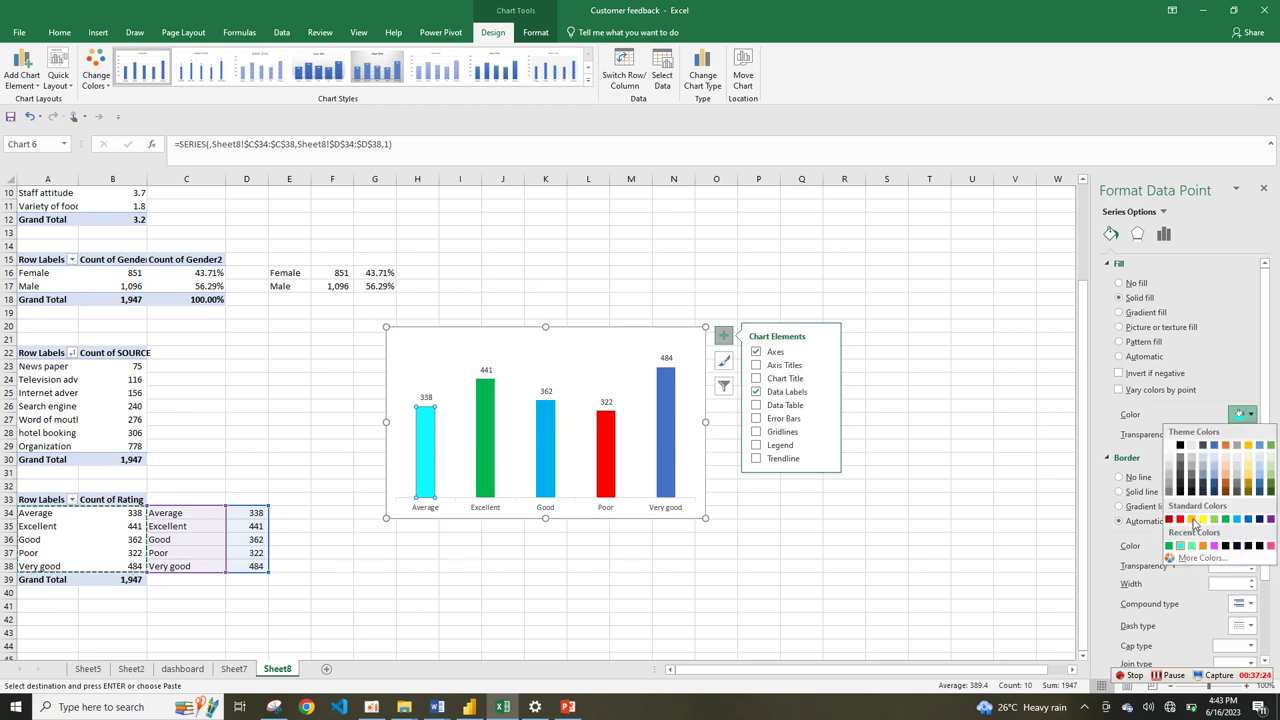
pyautogui.click(1191, 521)
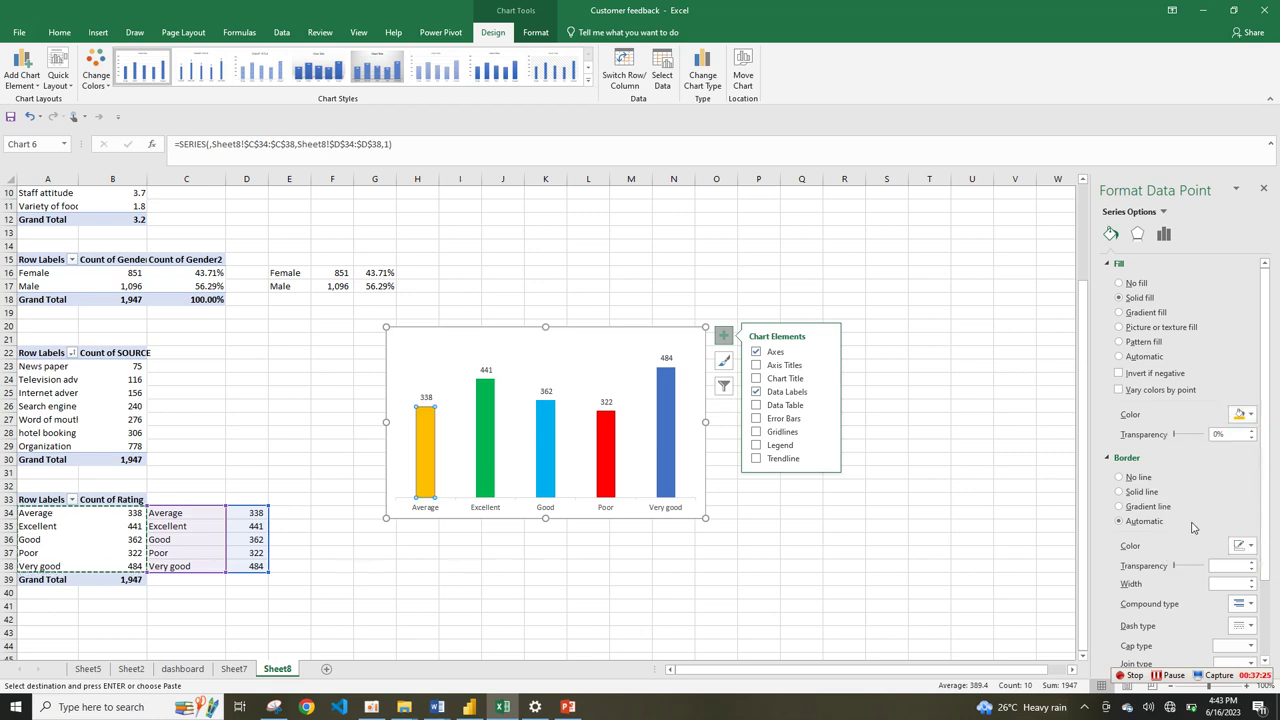
pyautogui.click(675, 476)
pyautogui.click(663, 515)
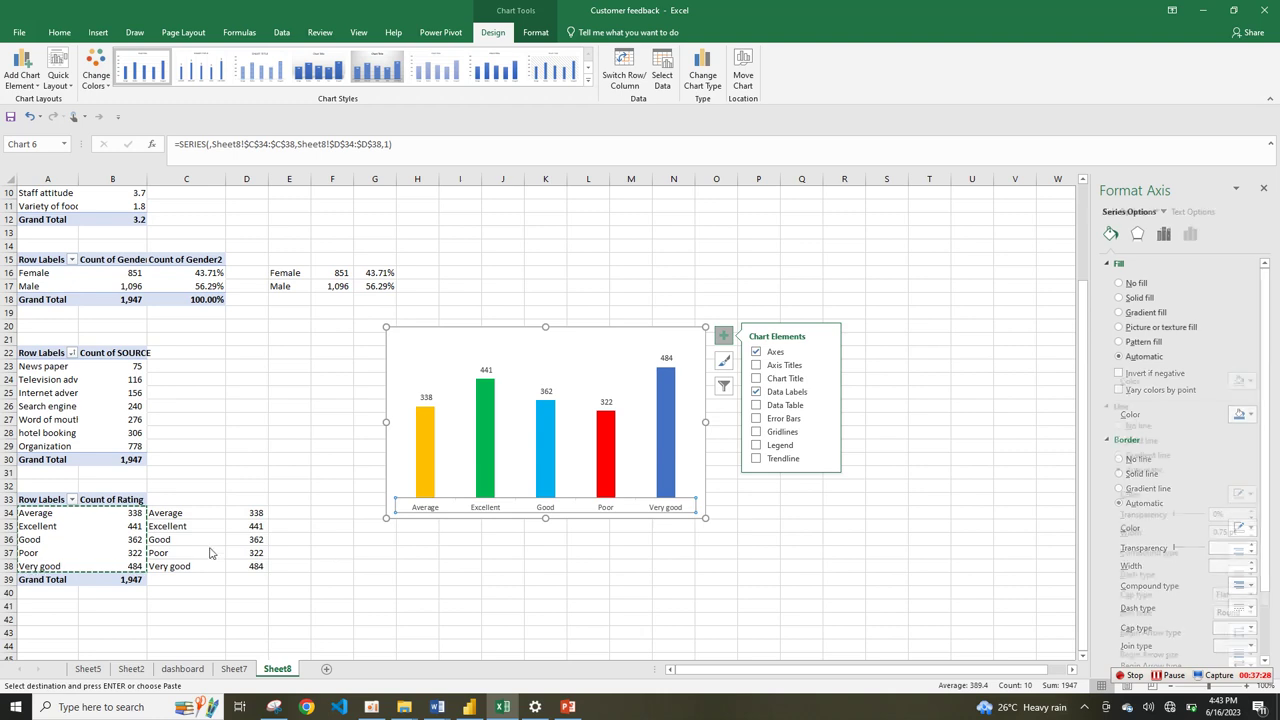
pyautogui.click(186, 511)
pyautogui.moveTo(219, 551); pyautogui.dragTo(247, 569)
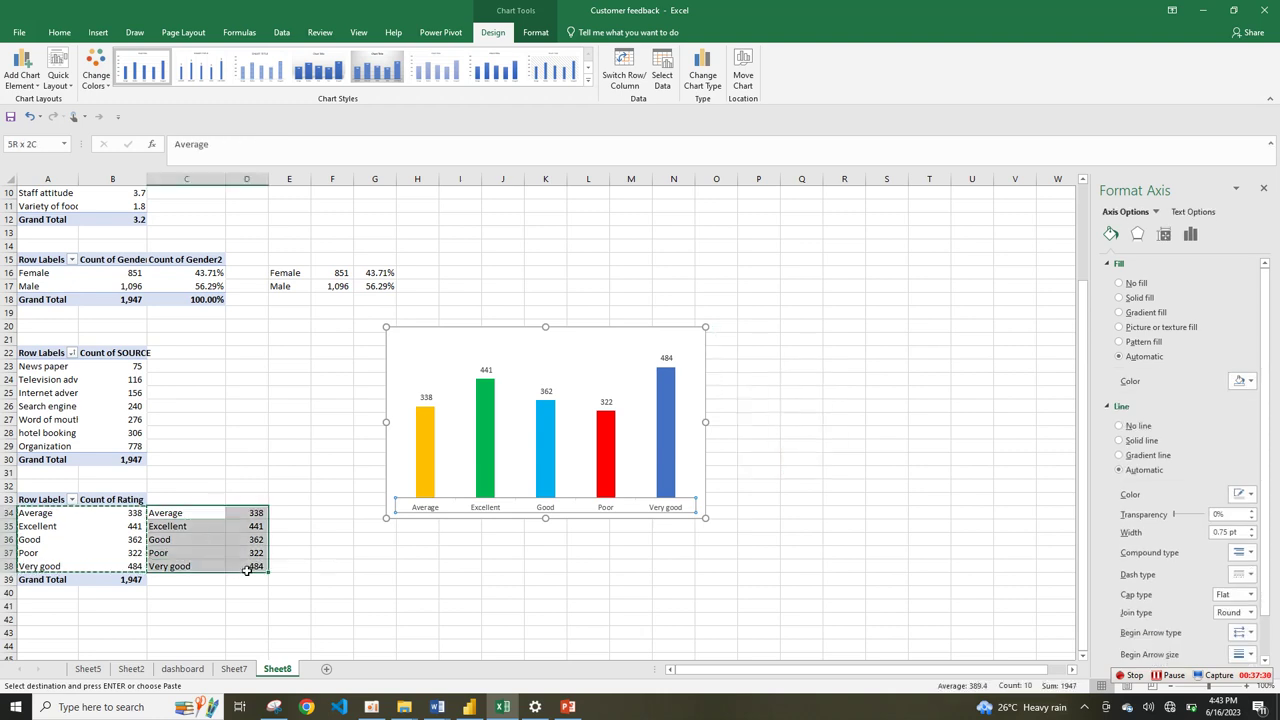
pyautogui.click(612, 510)
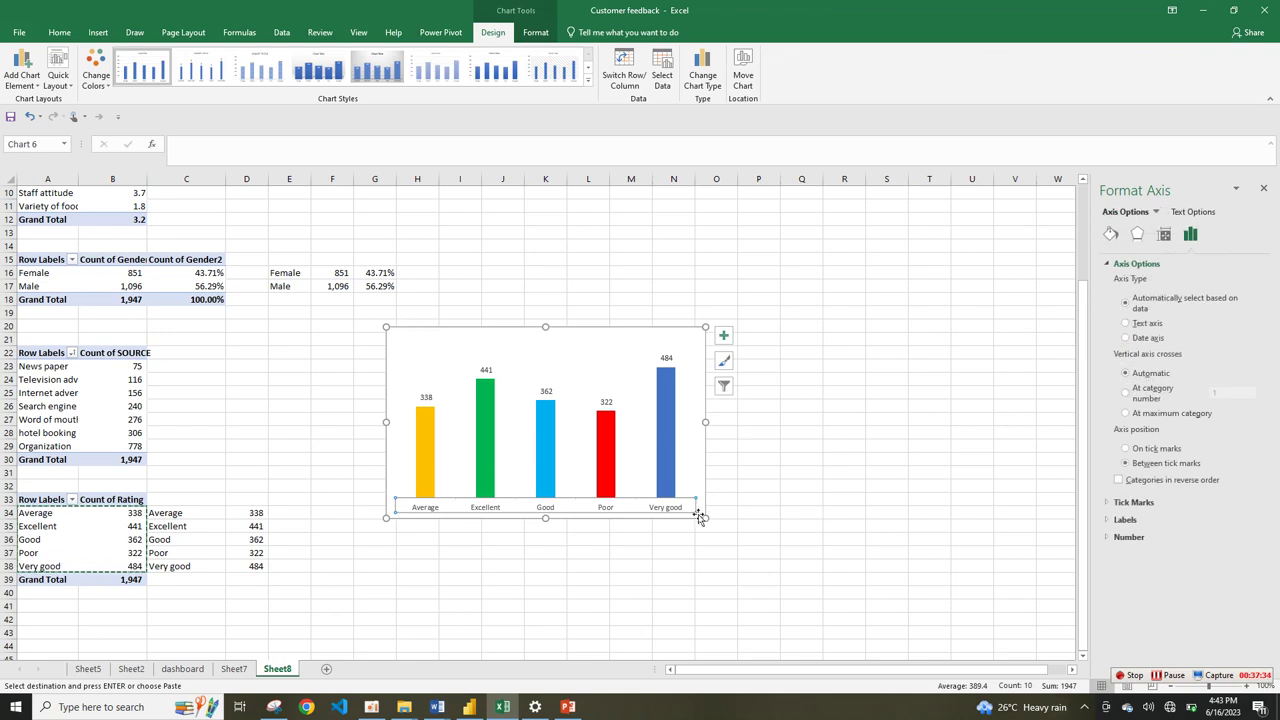
# - Enlarge the rating chart slightly and replace its horizontal category axis with a legend
pyautogui.moveTo(703, 518)
pyautogui.mouseDown()
pyautogui.moveTo(783, 517)
pyautogui.moveTo(724, 520)
pyautogui.mouseUp()
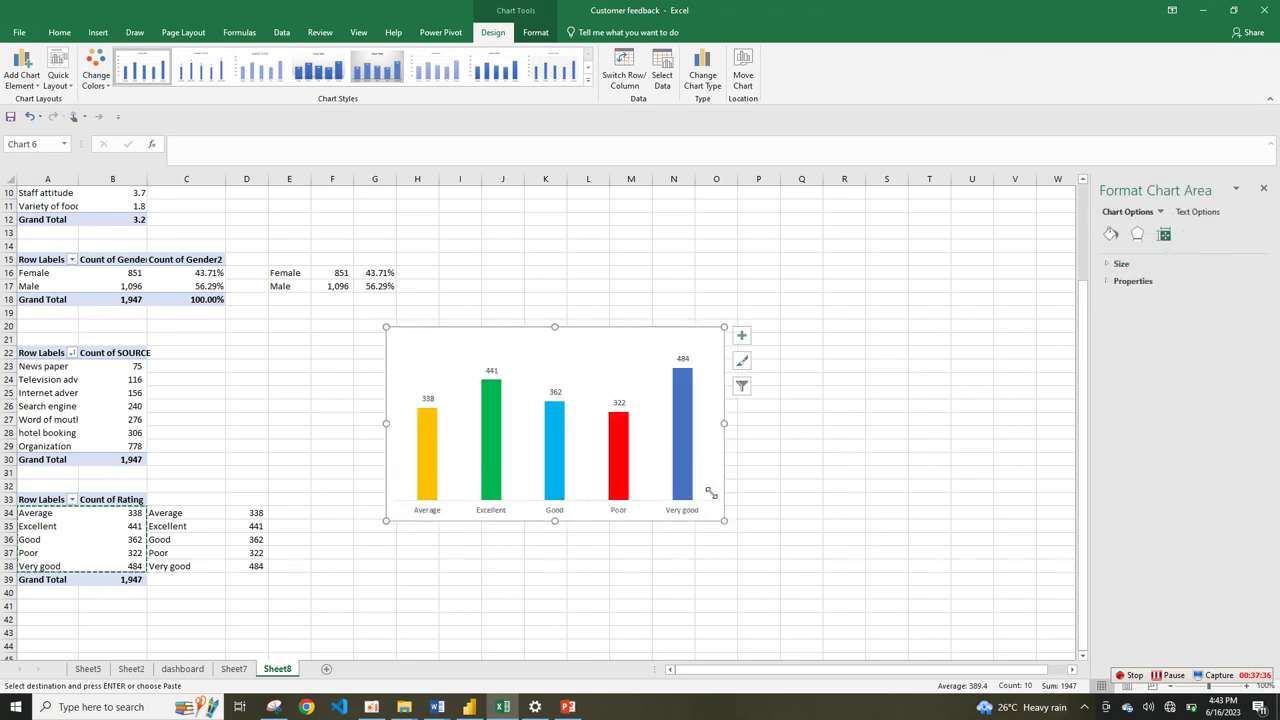
pyautogui.click(741, 336)
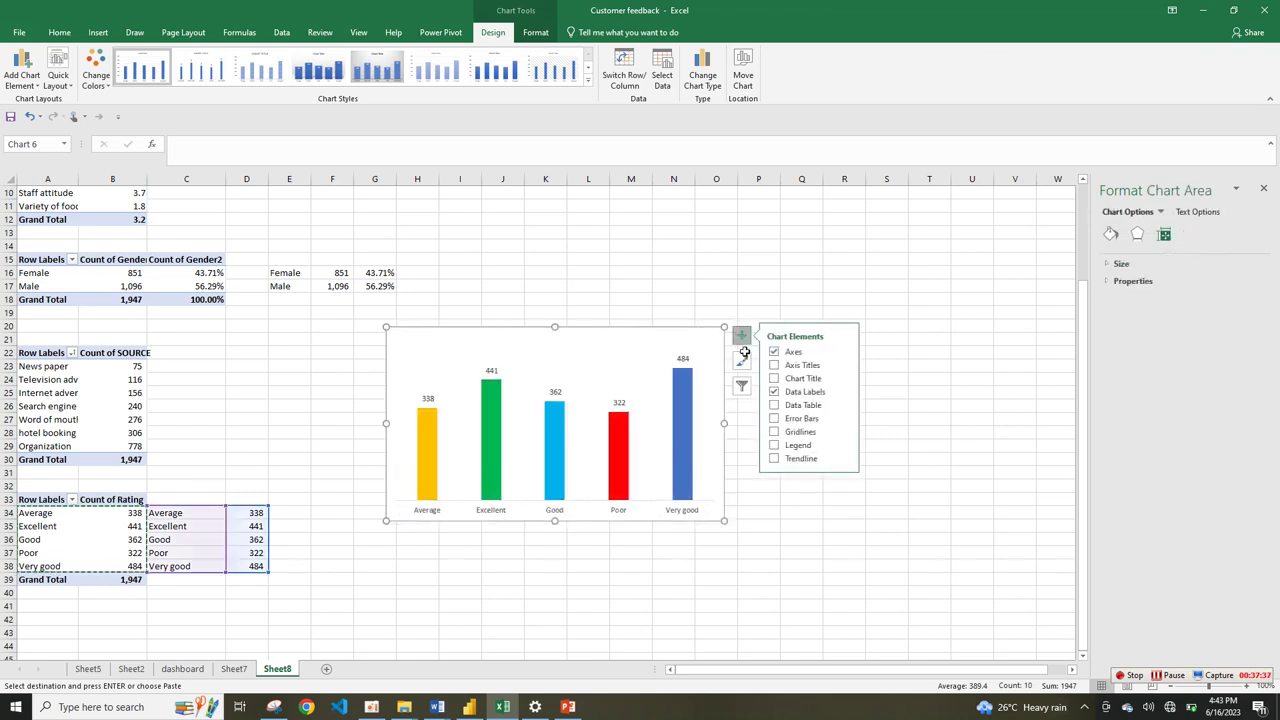
pyautogui.click(775, 446)
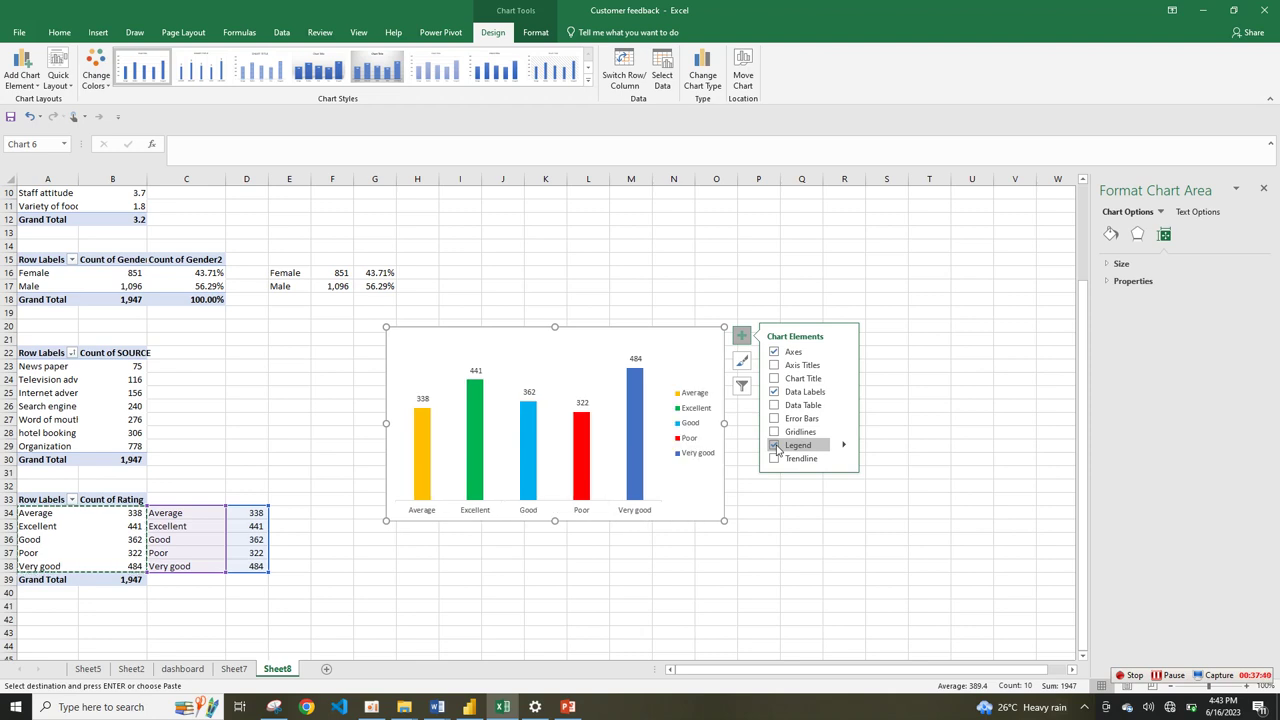
pyautogui.click(641, 515)
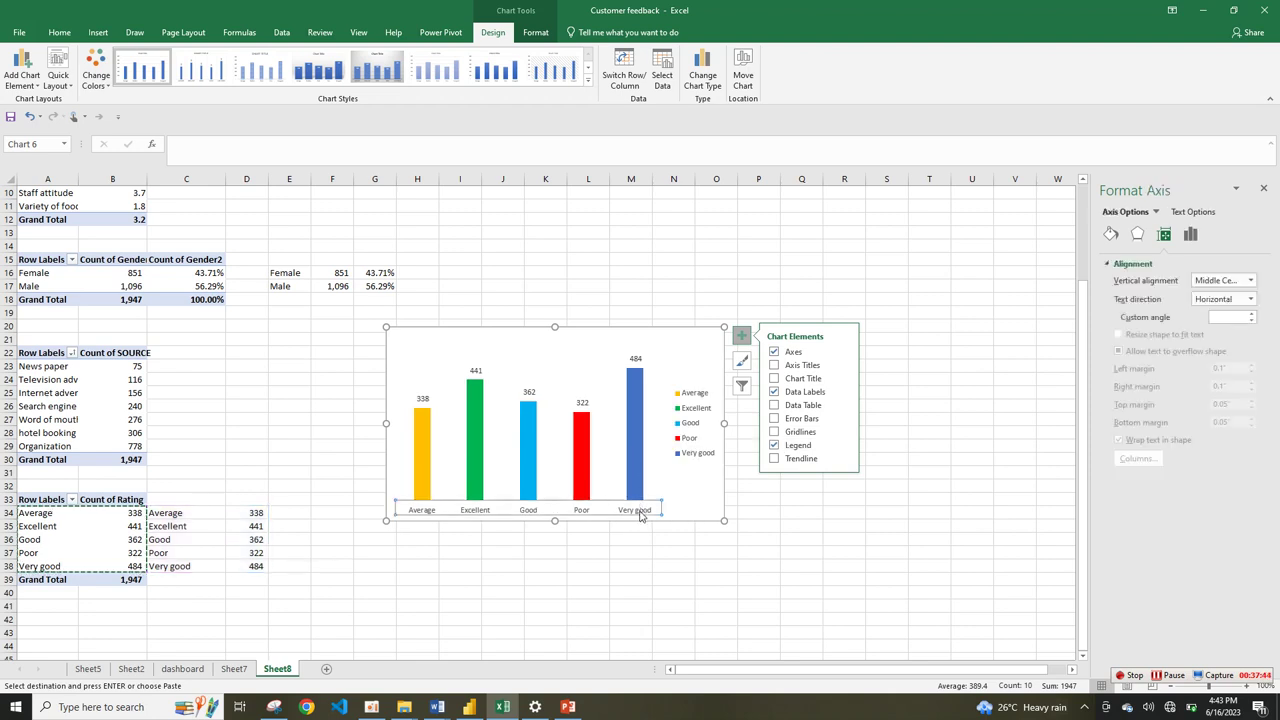
pyautogui.press('Delete')
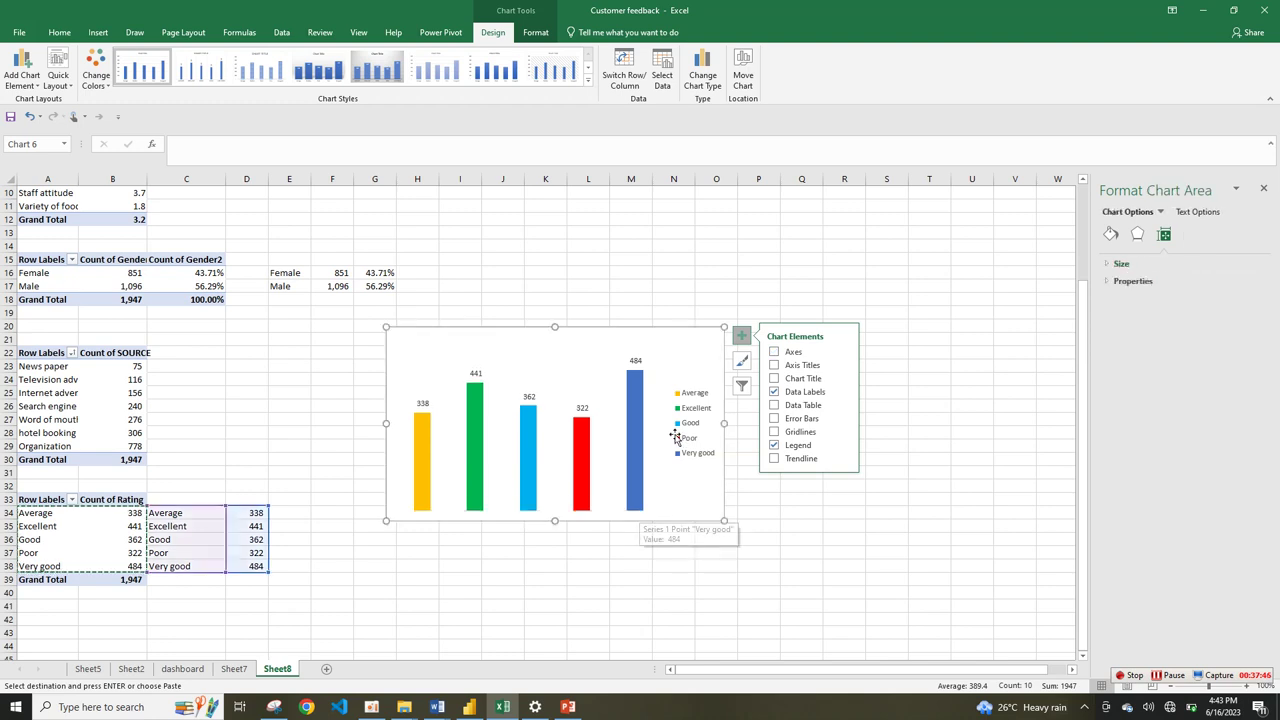
# - Position the legend at the bottom of the rating chart and widen it on both sides to span the columns
pyautogui.click(678, 439)
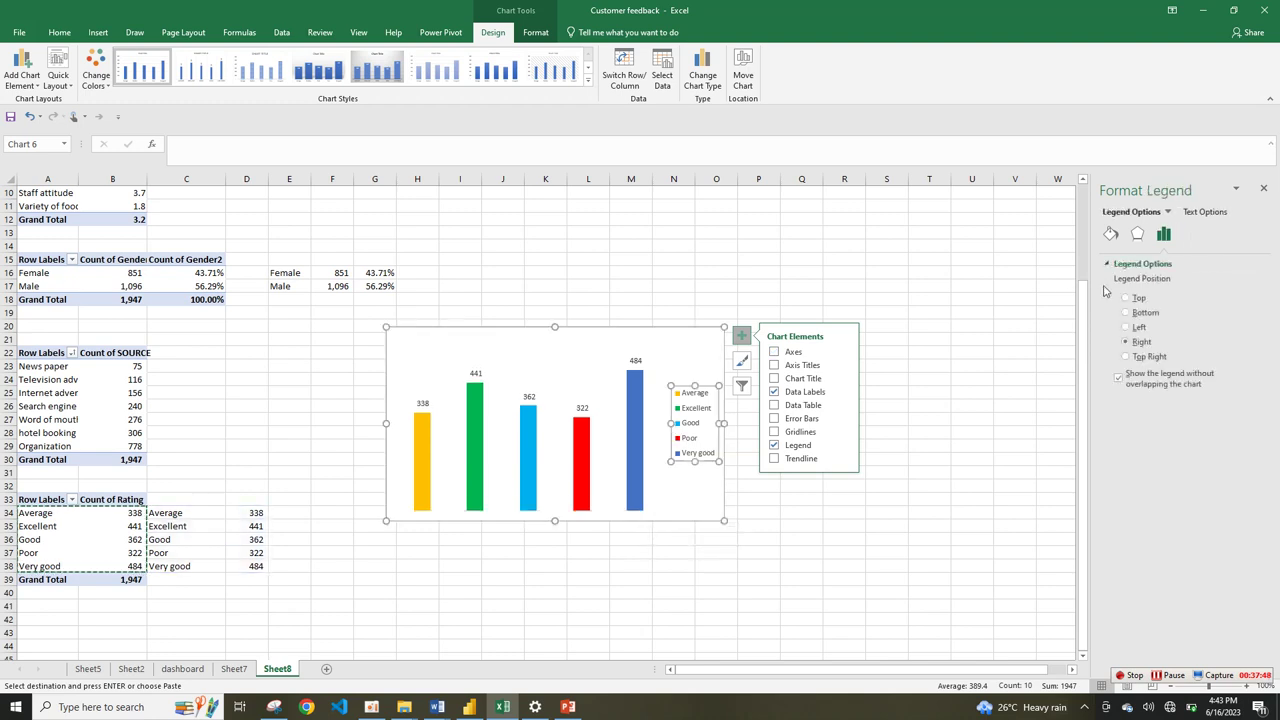
pyautogui.click(1127, 313)
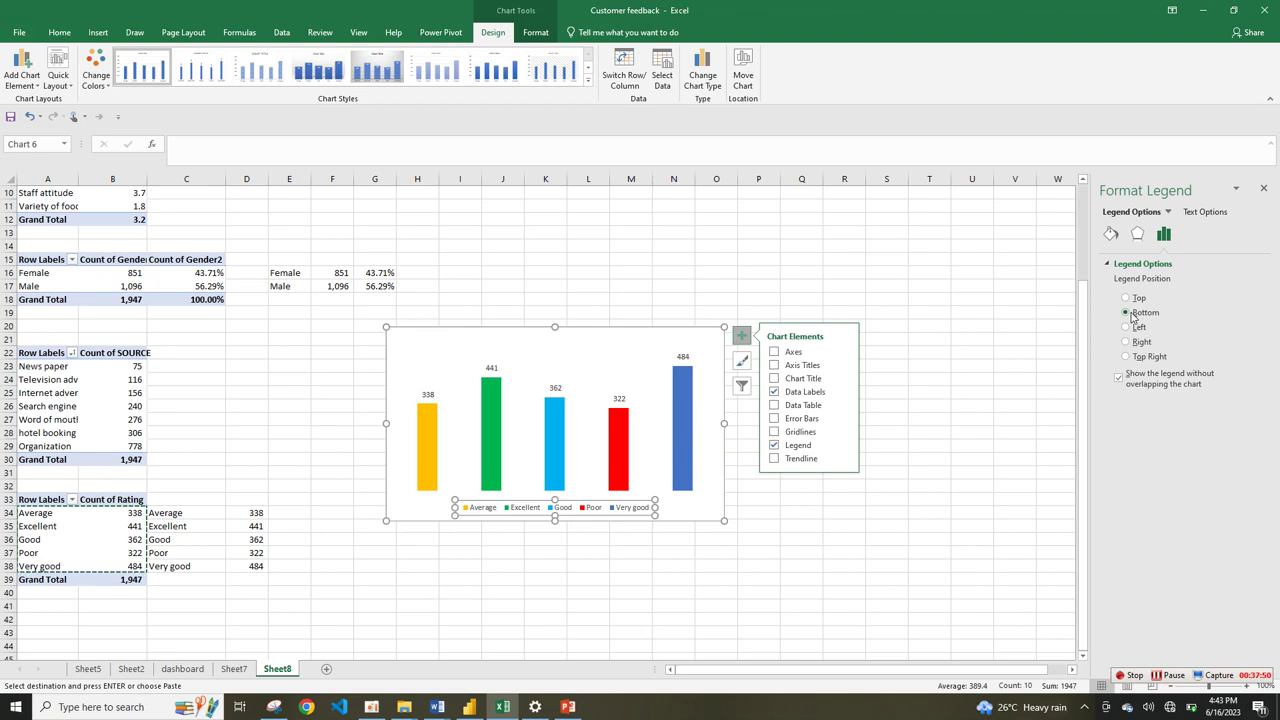
pyautogui.moveTo(451, 516); pyautogui.dragTo(410, 518)
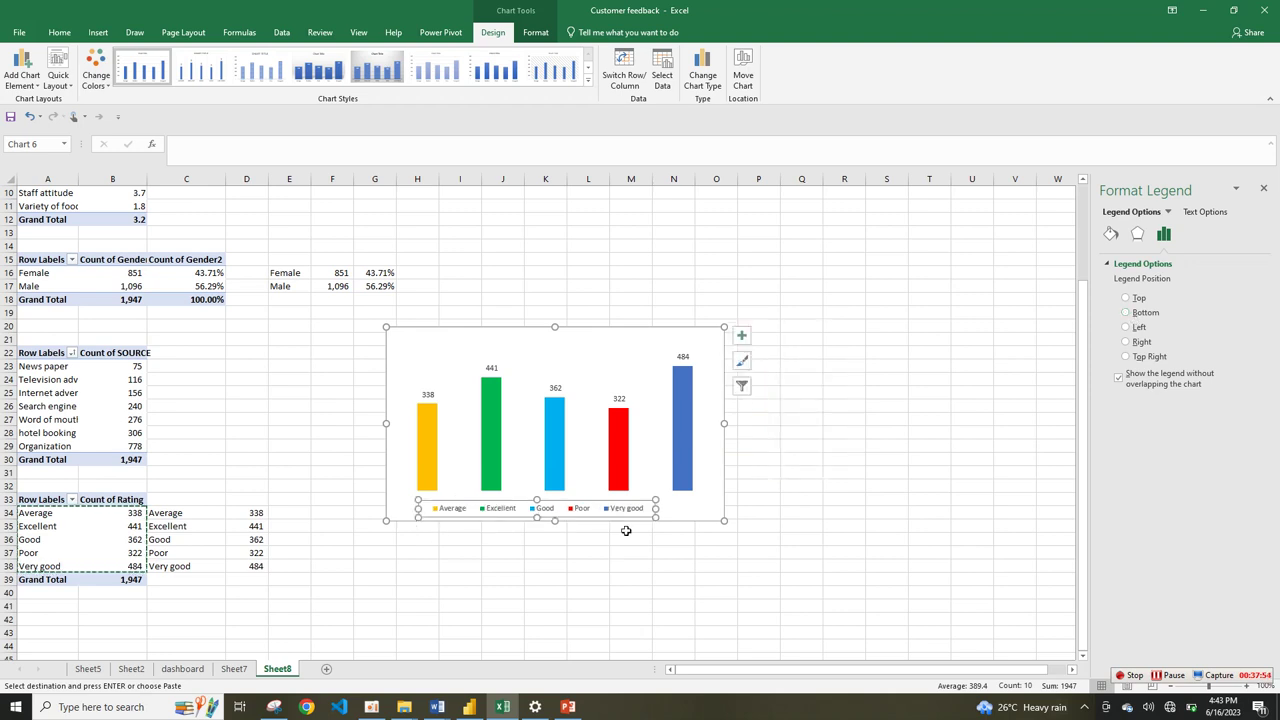
pyautogui.moveTo(652, 517); pyautogui.dragTo(700, 520)
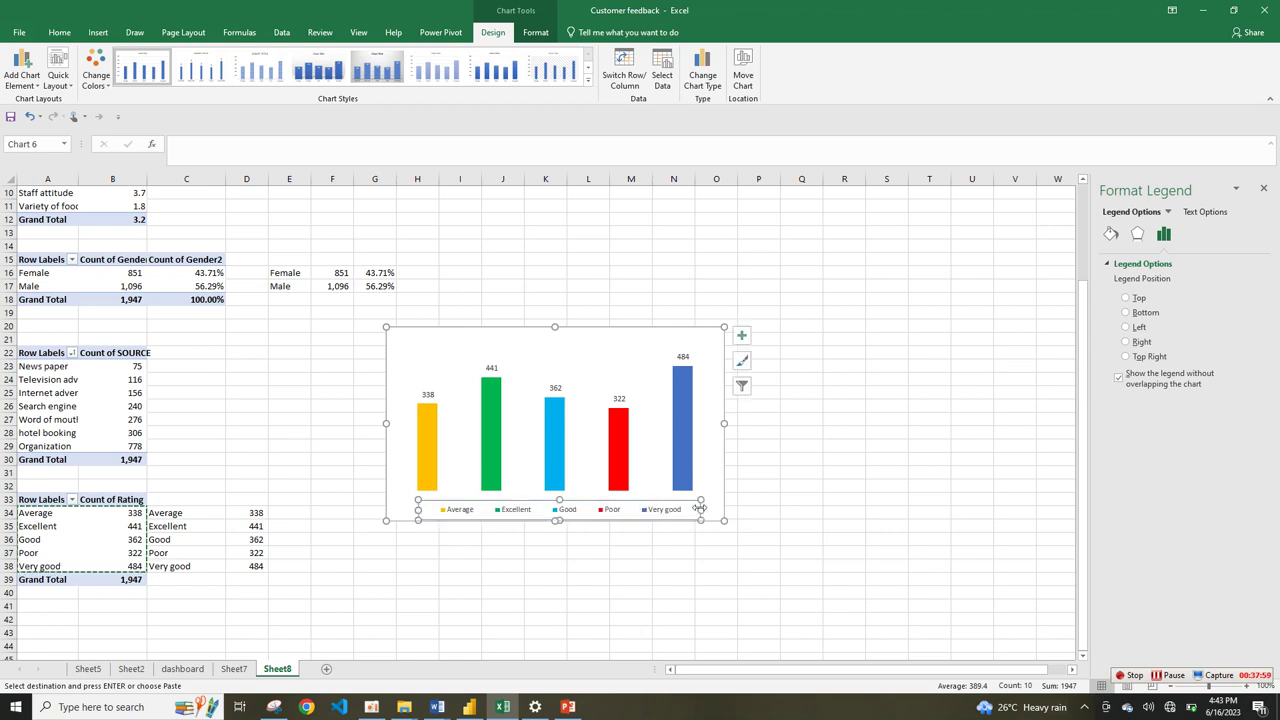
# - Set the rating chart's legend to no fill and no outline
pyautogui.click(520, 35)
pyautogui.click(503, 52)
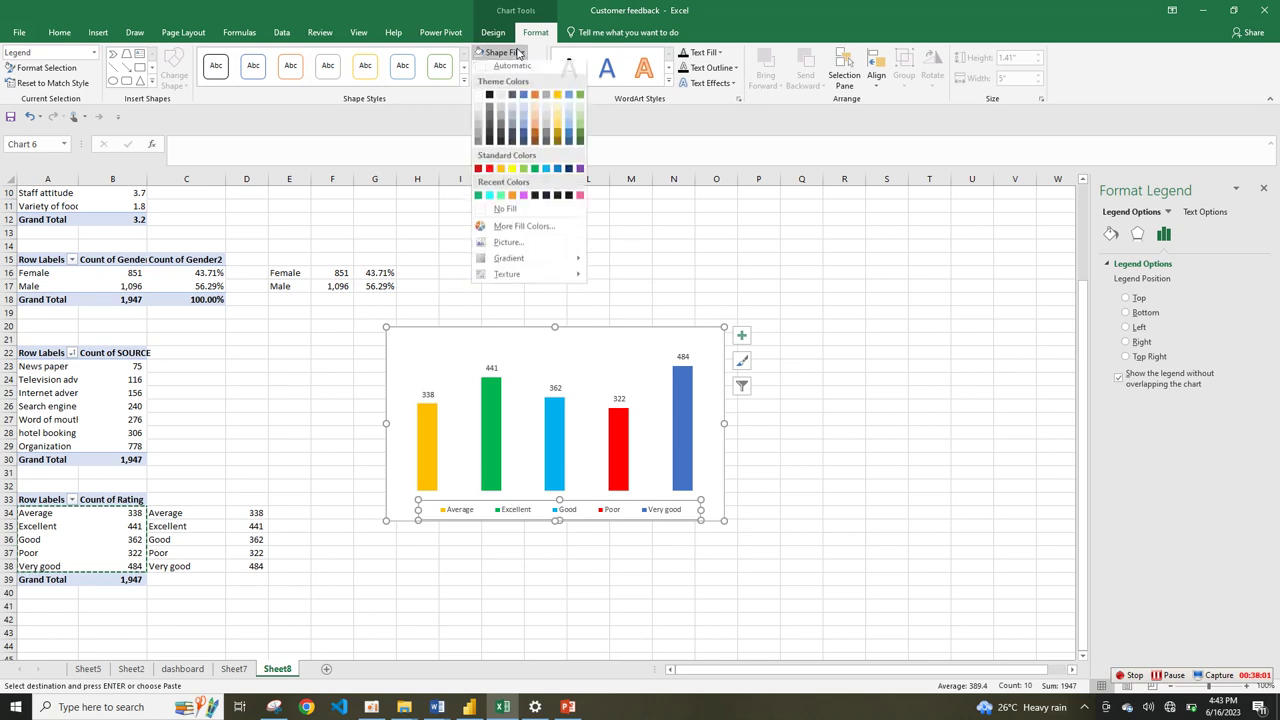
pyautogui.click(522, 213)
pyautogui.click(510, 67)
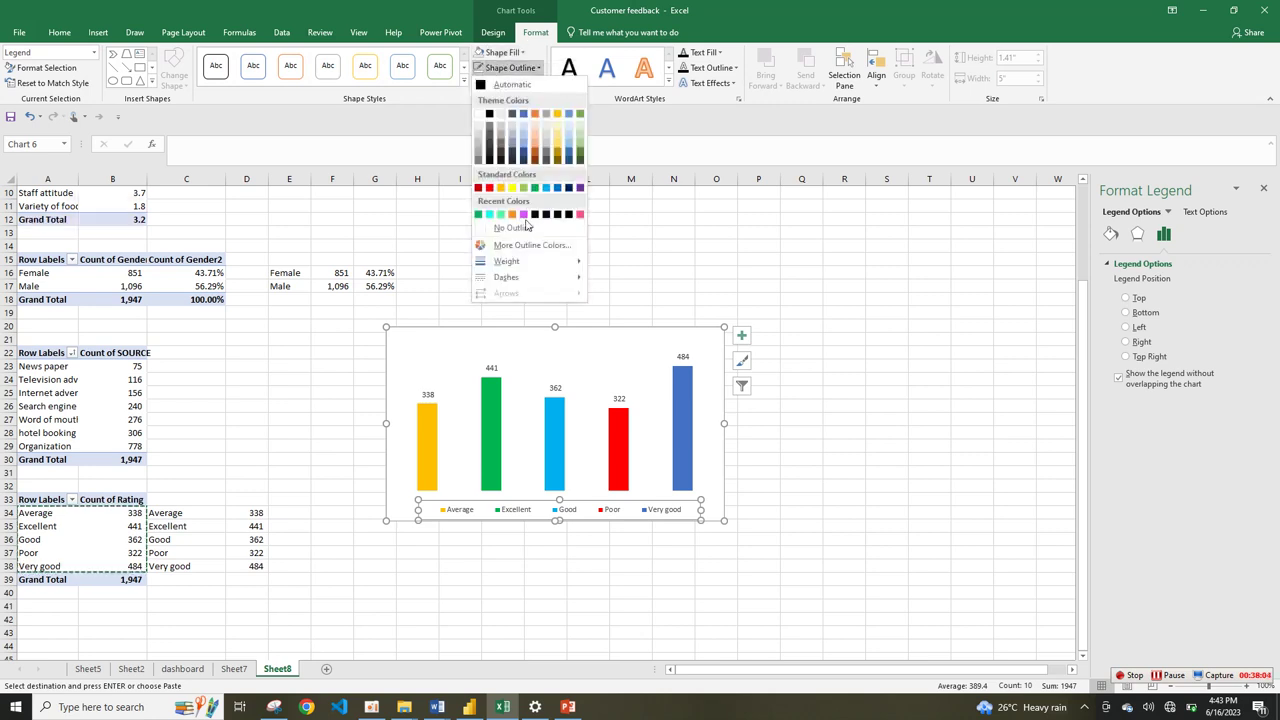
pyautogui.click(524, 226)
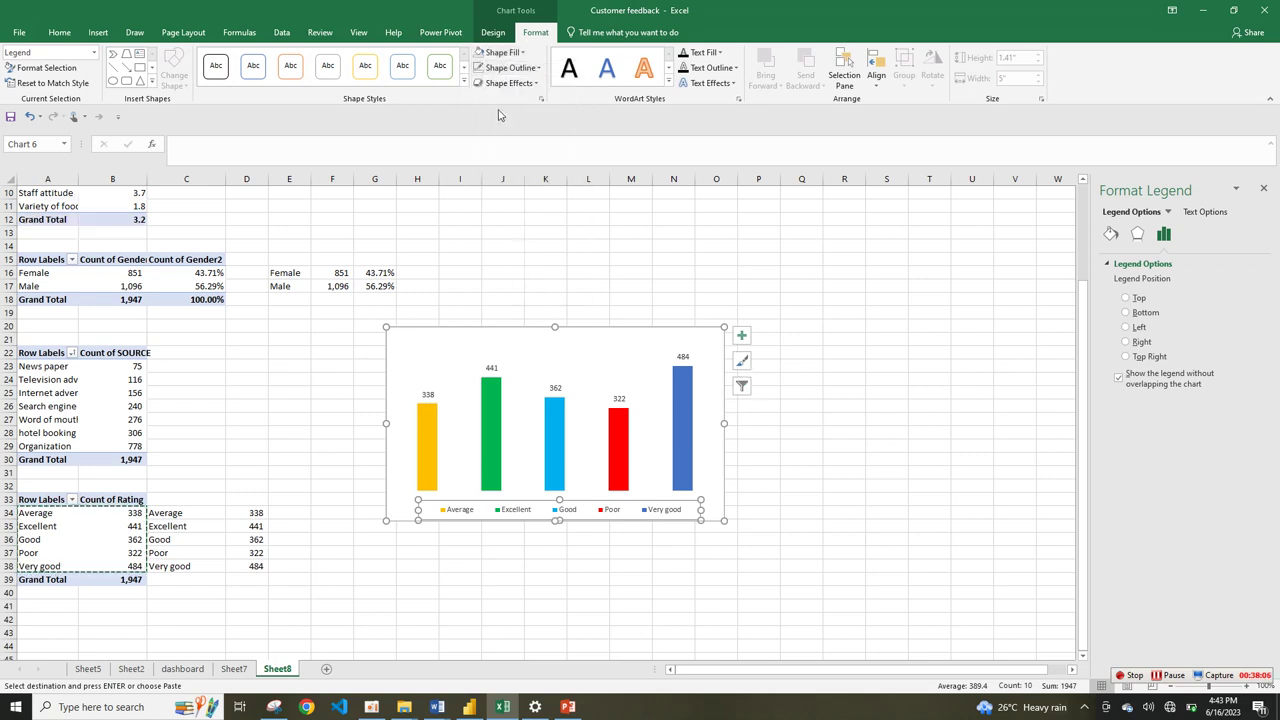
pyautogui.click(503, 52)
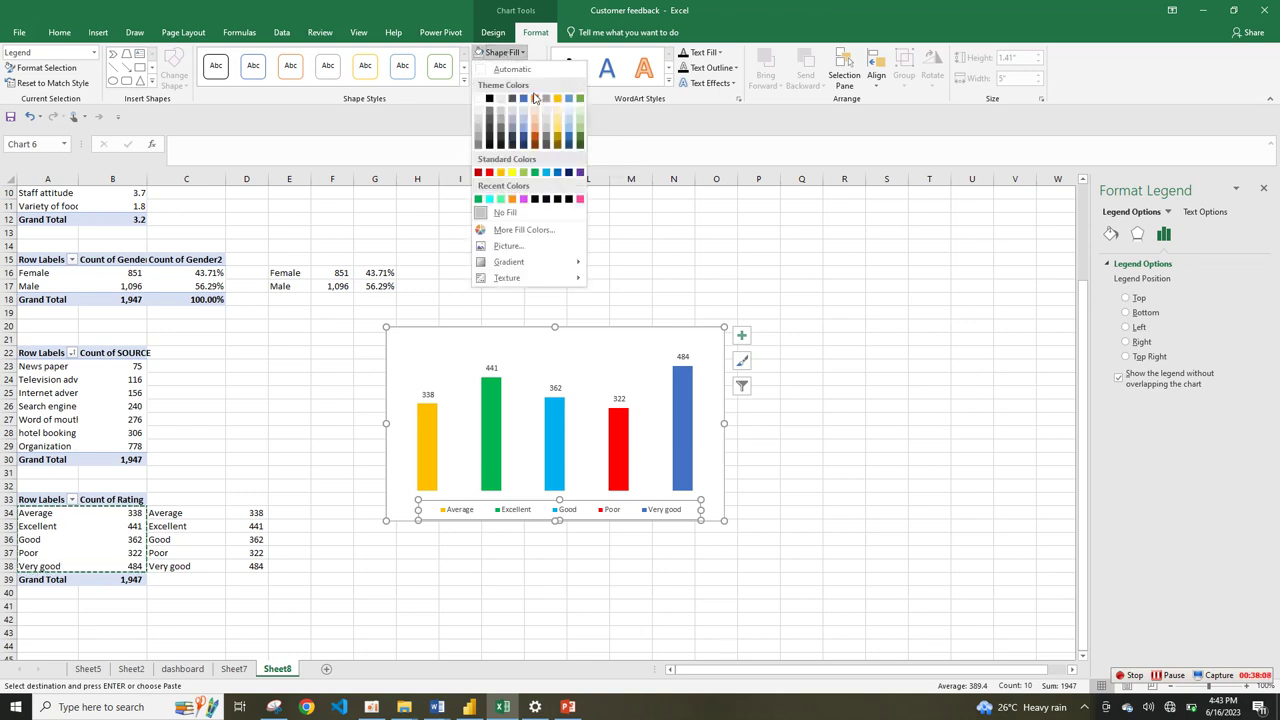
pyautogui.click(529, 216)
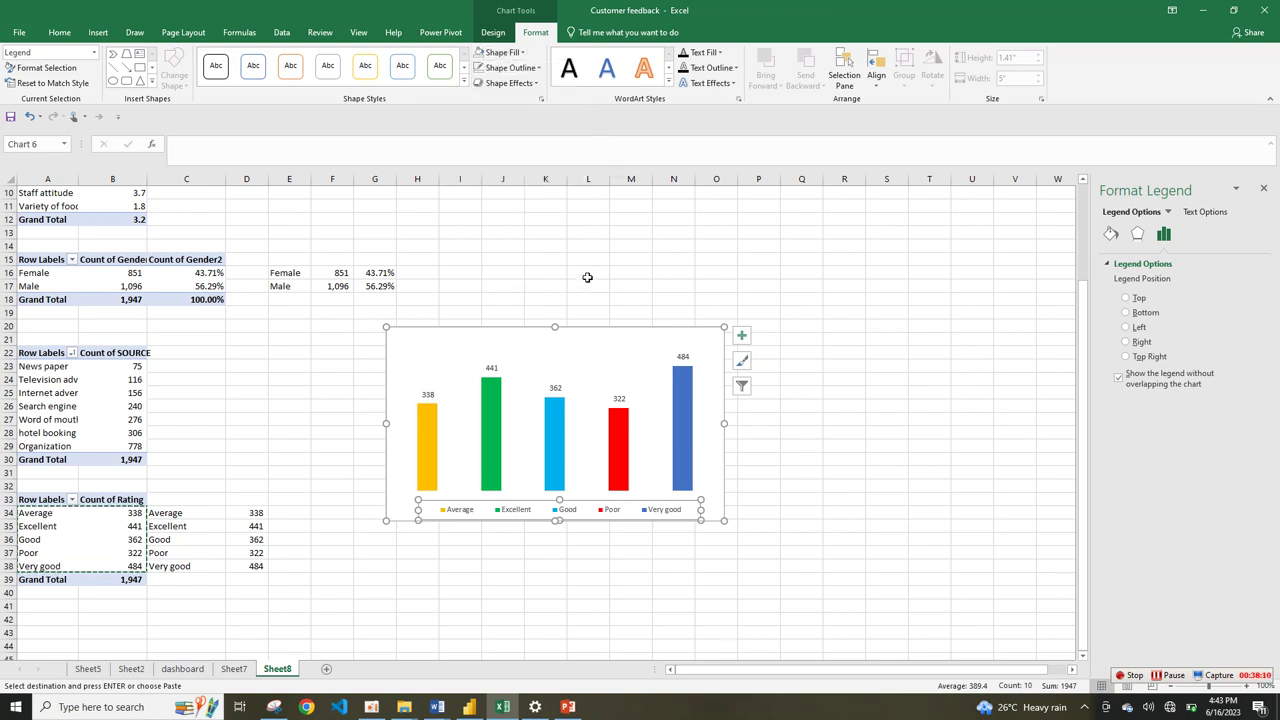
pyautogui.click(503, 52)
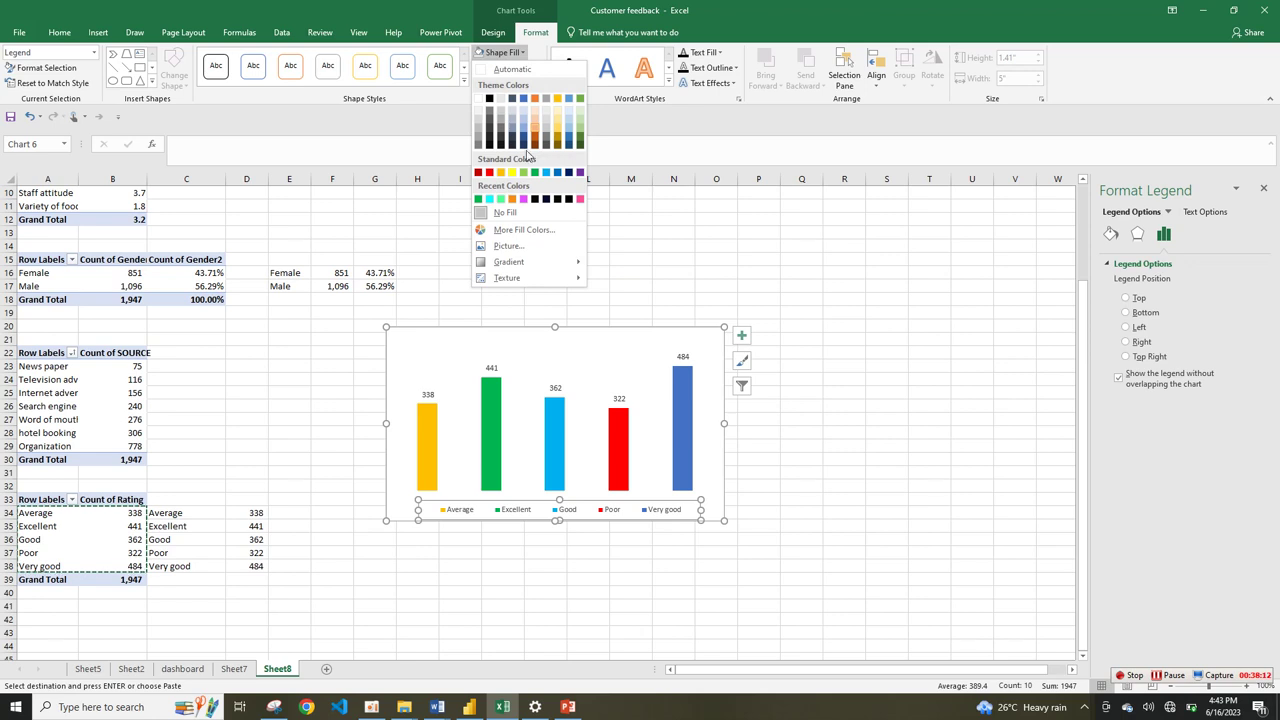
pyautogui.click(507, 214)
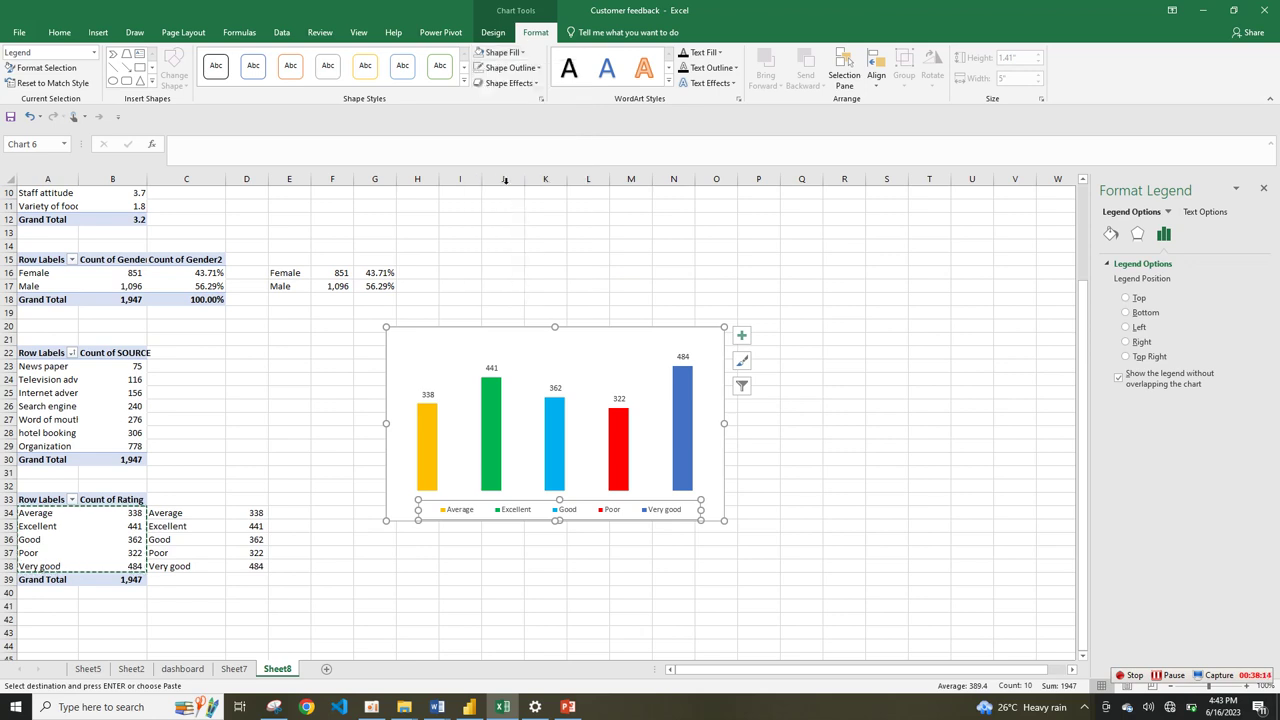
pyautogui.click(528, 70)
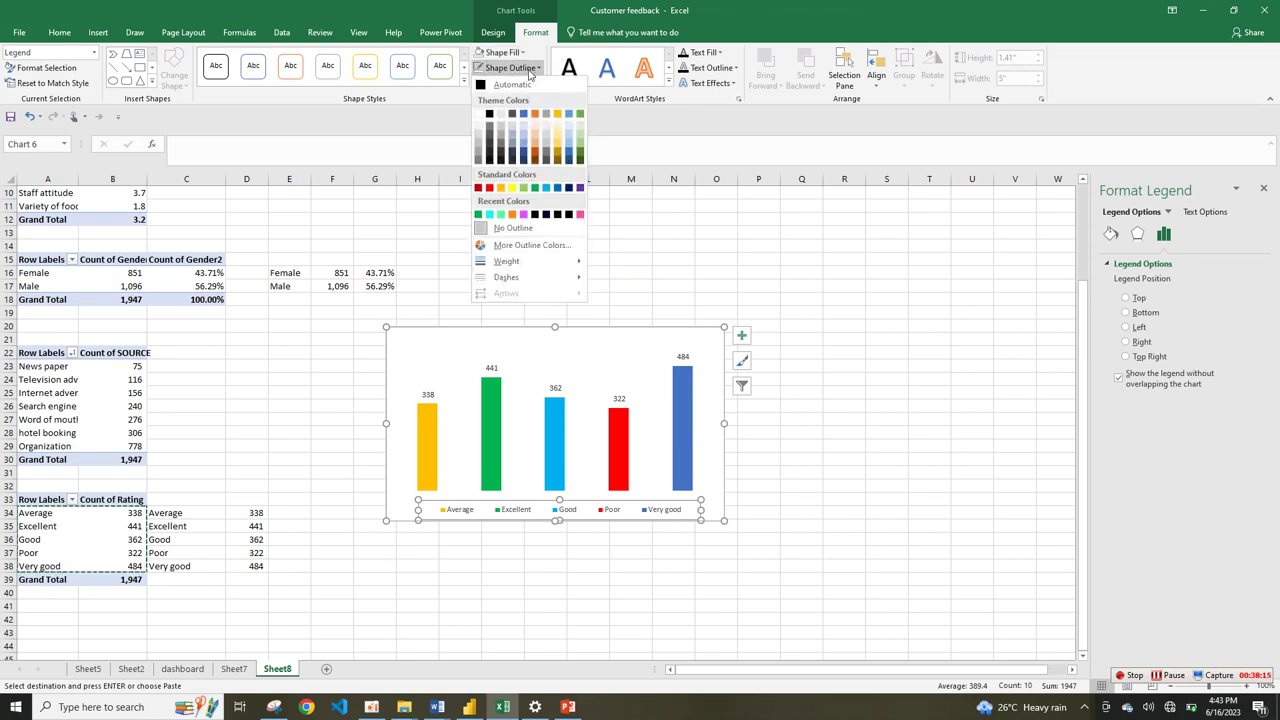
pyautogui.click(542, 227)
pyautogui.click(801, 446)
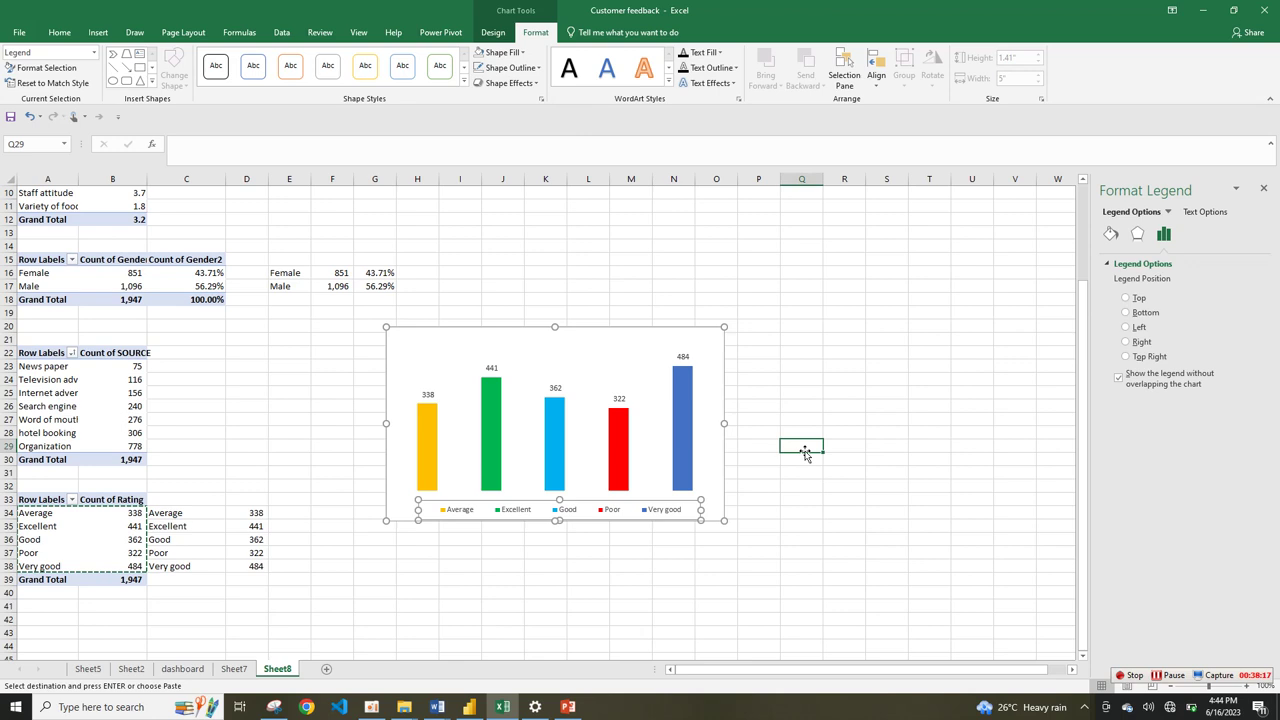
# - Set the rating chart's whole chart area to no fill
pyautogui.click(718, 410)
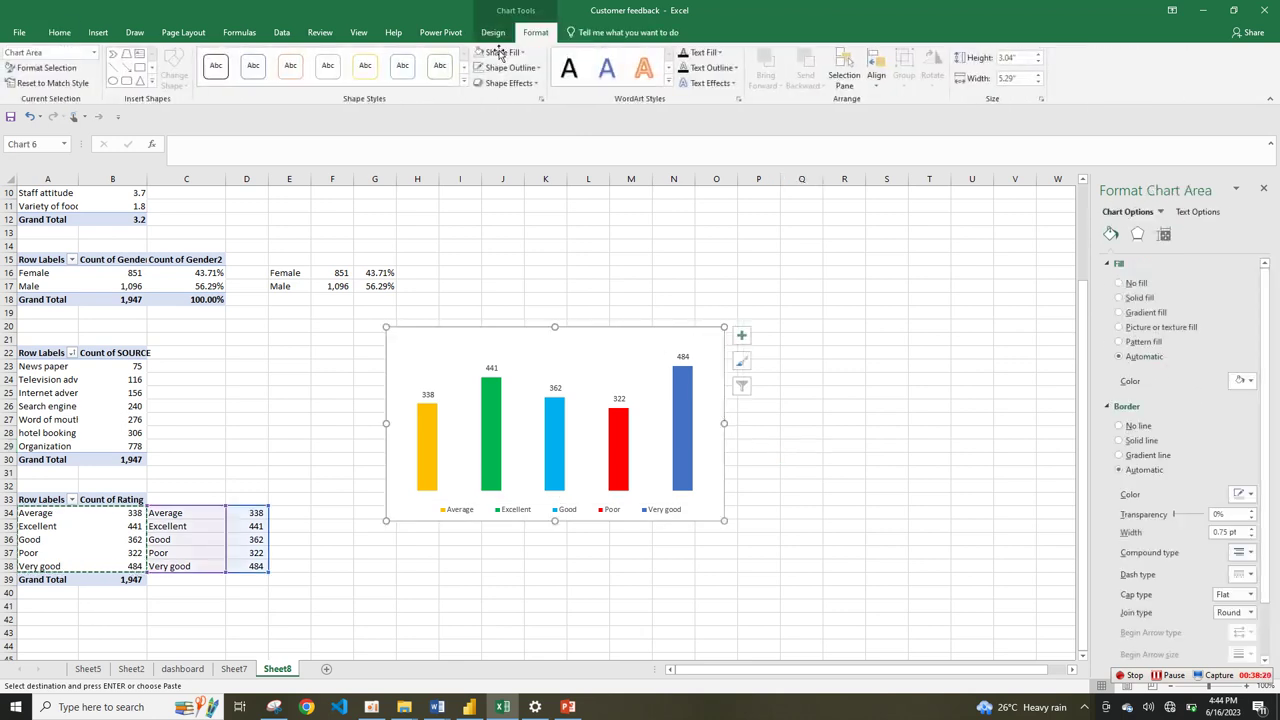
pyautogui.click(495, 52)
pyautogui.click(505, 212)
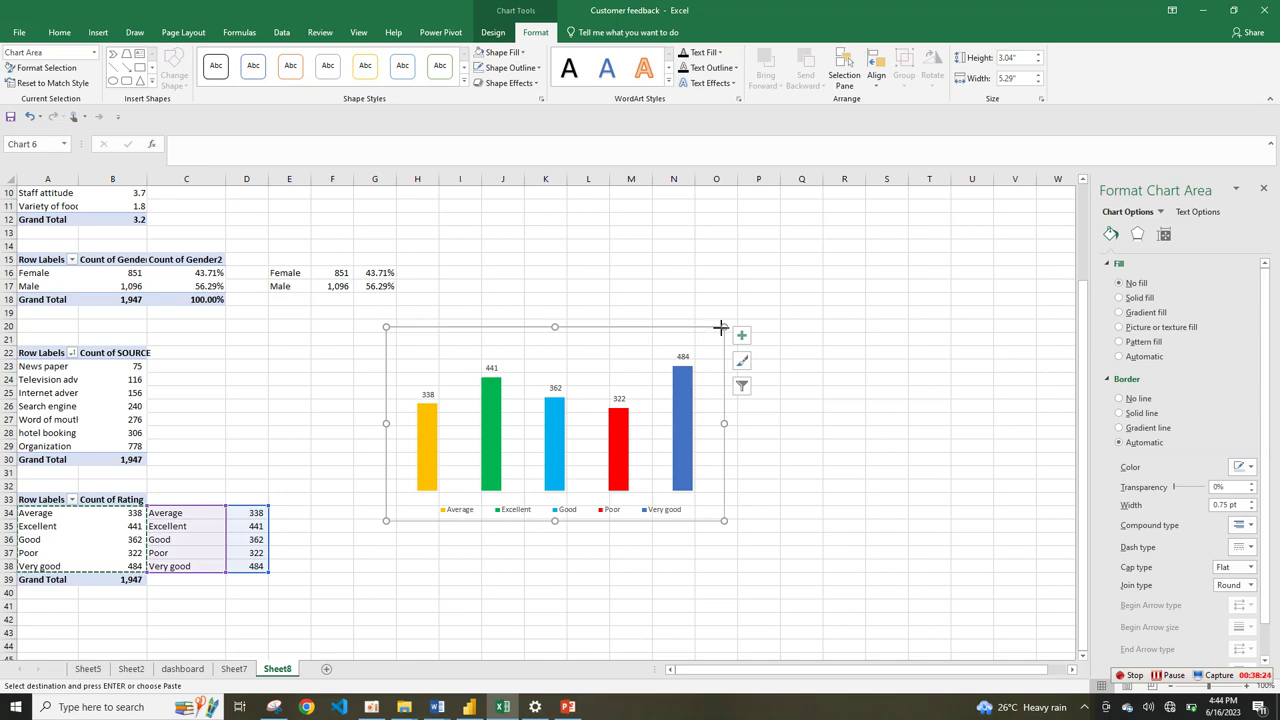
# - Move the rating chart from Sheet8 to the dashboard on Sheet7, placing it over the lower part of the General Rating radar chart
pyautogui.hotkey('ctrl', 'x')
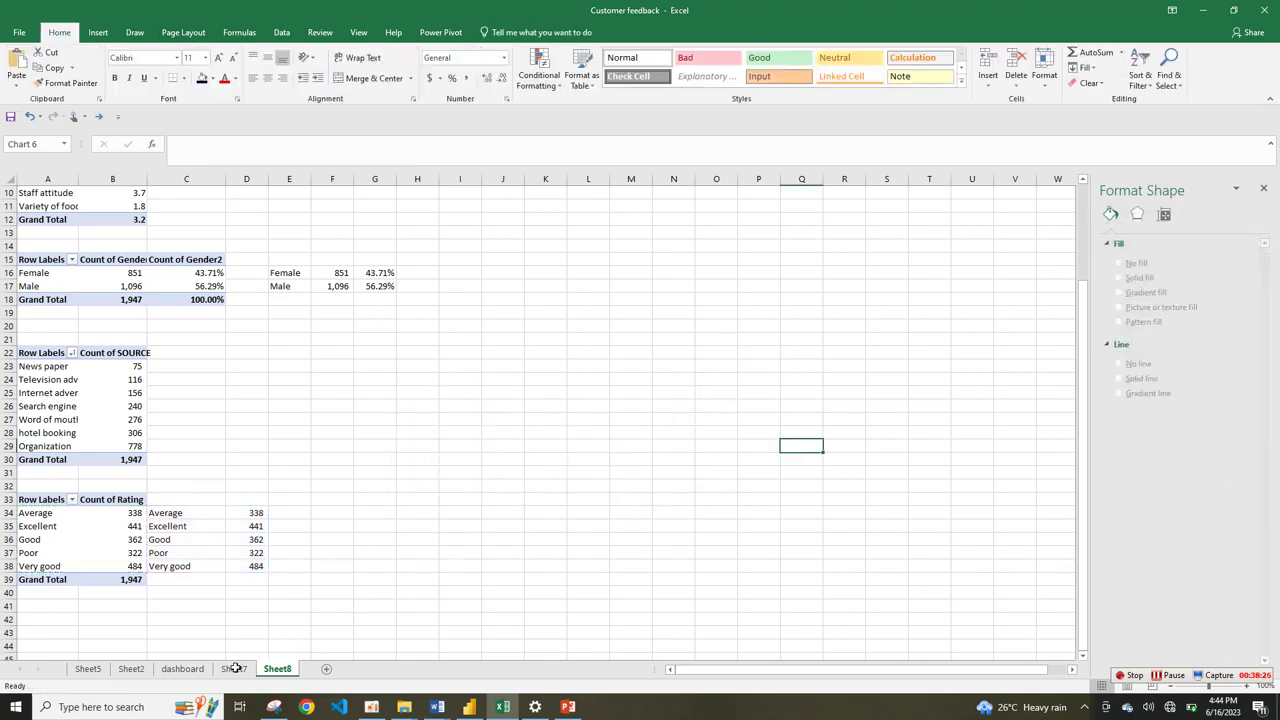
pyautogui.click(237, 671)
pyautogui.hotkey('ctrl', 'v')
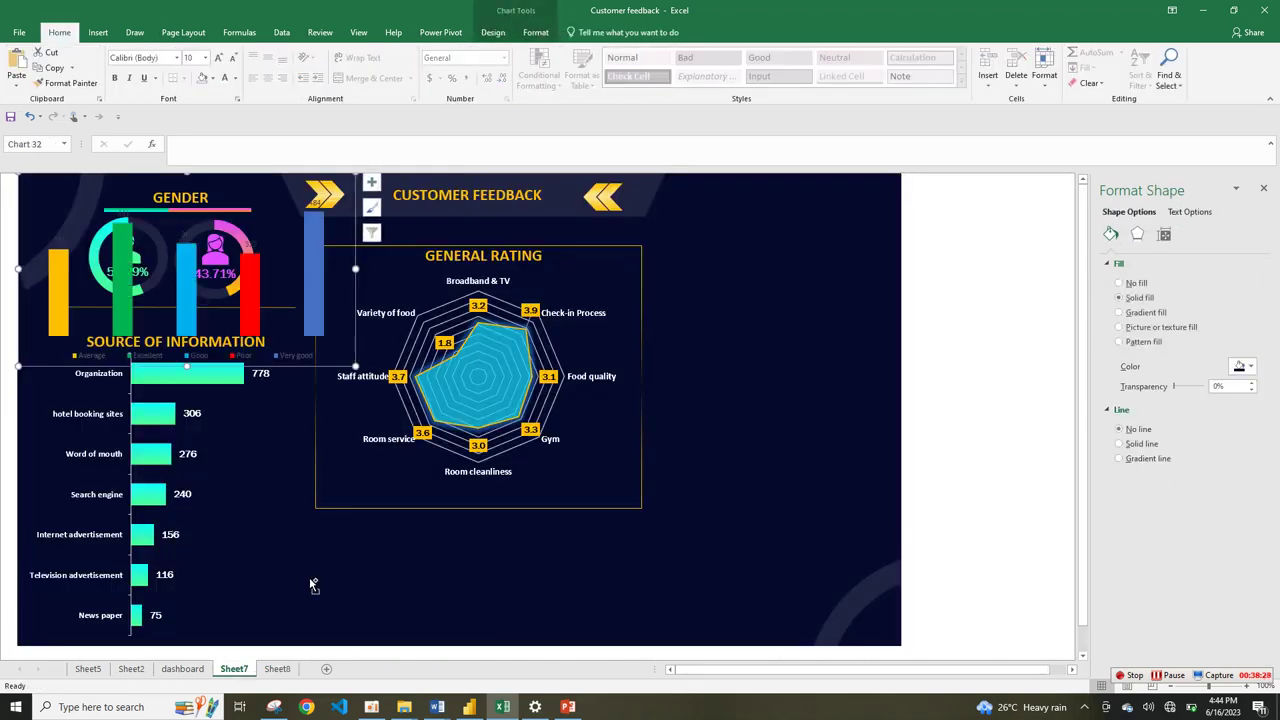
pyautogui.moveTo(352, 317); pyautogui.dragTo(573, 592)
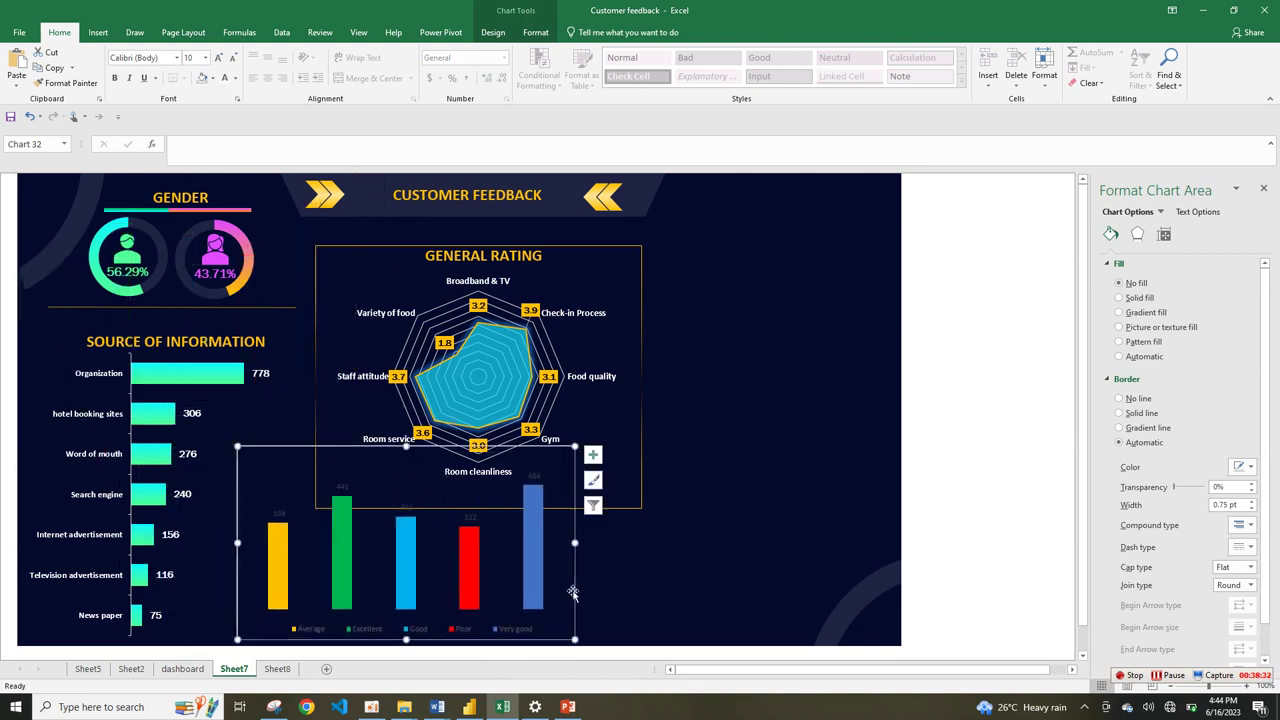
# - Format the rating chart's data labels in white bold Franklin Gothic at size 10
pyautogui.click(476, 519)
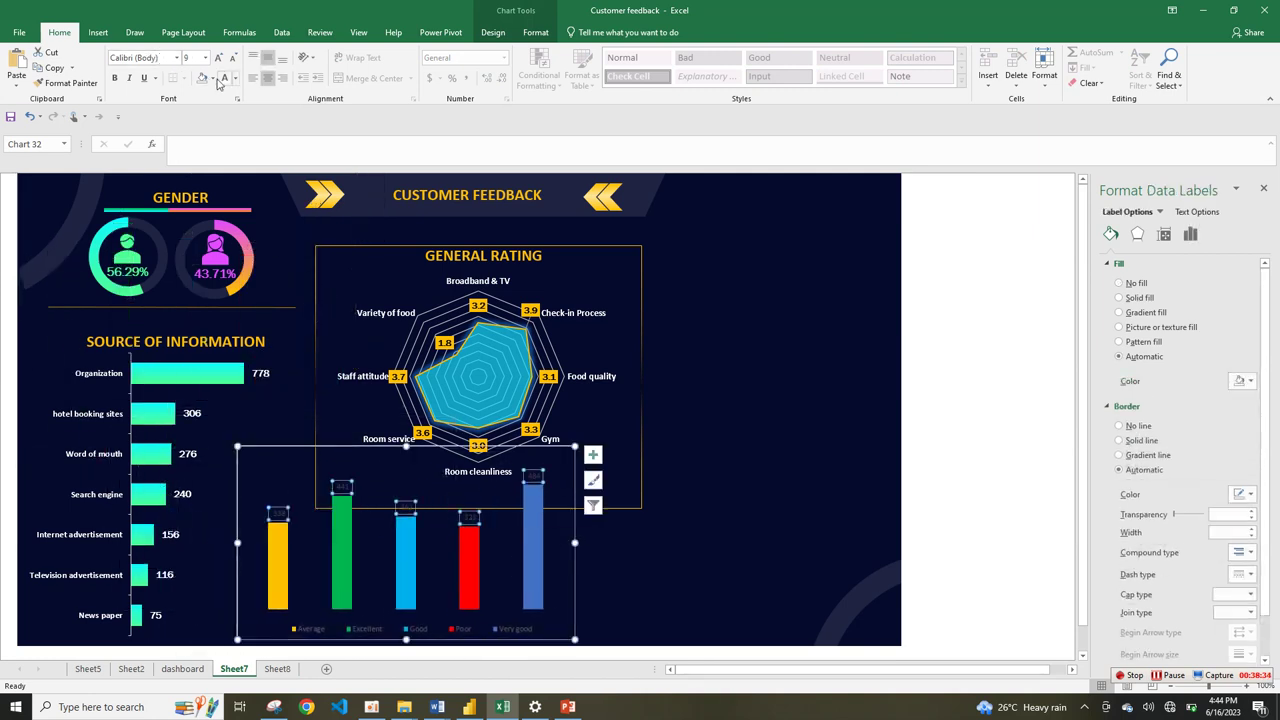
pyautogui.click(221, 79)
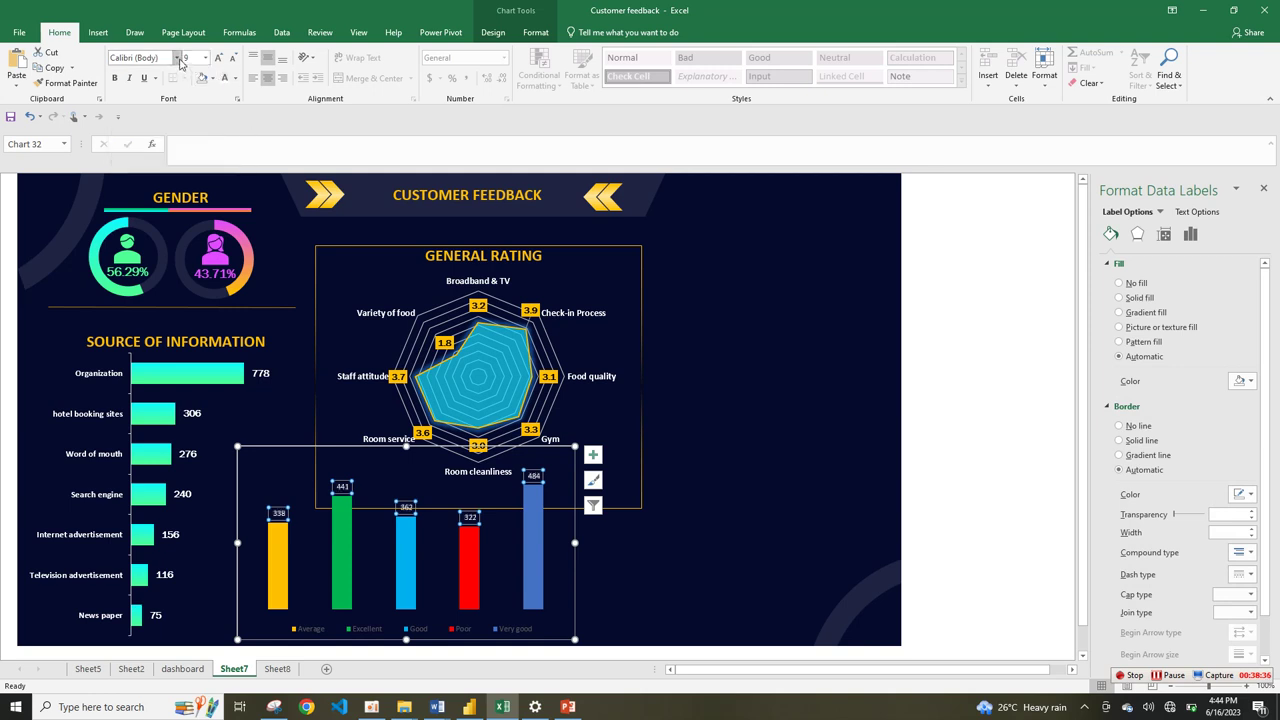
pyautogui.click(177, 58)
pyautogui.click(160, 137)
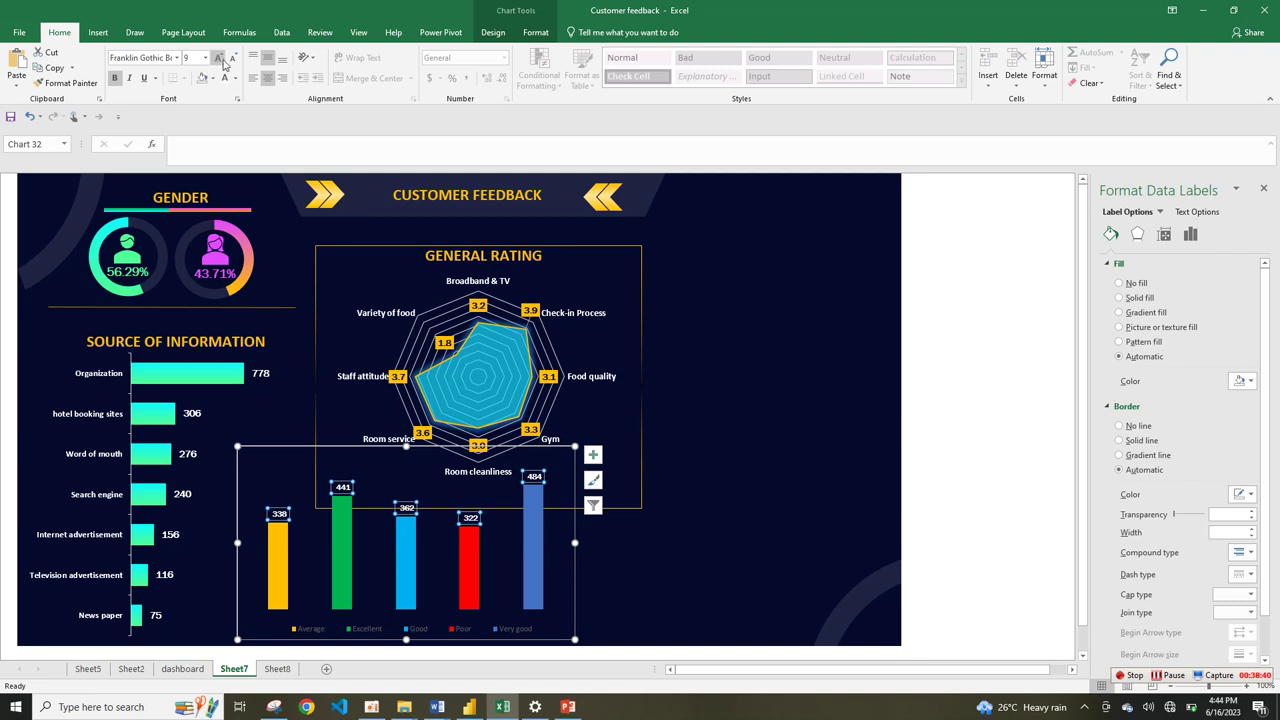
pyautogui.click(219, 58)
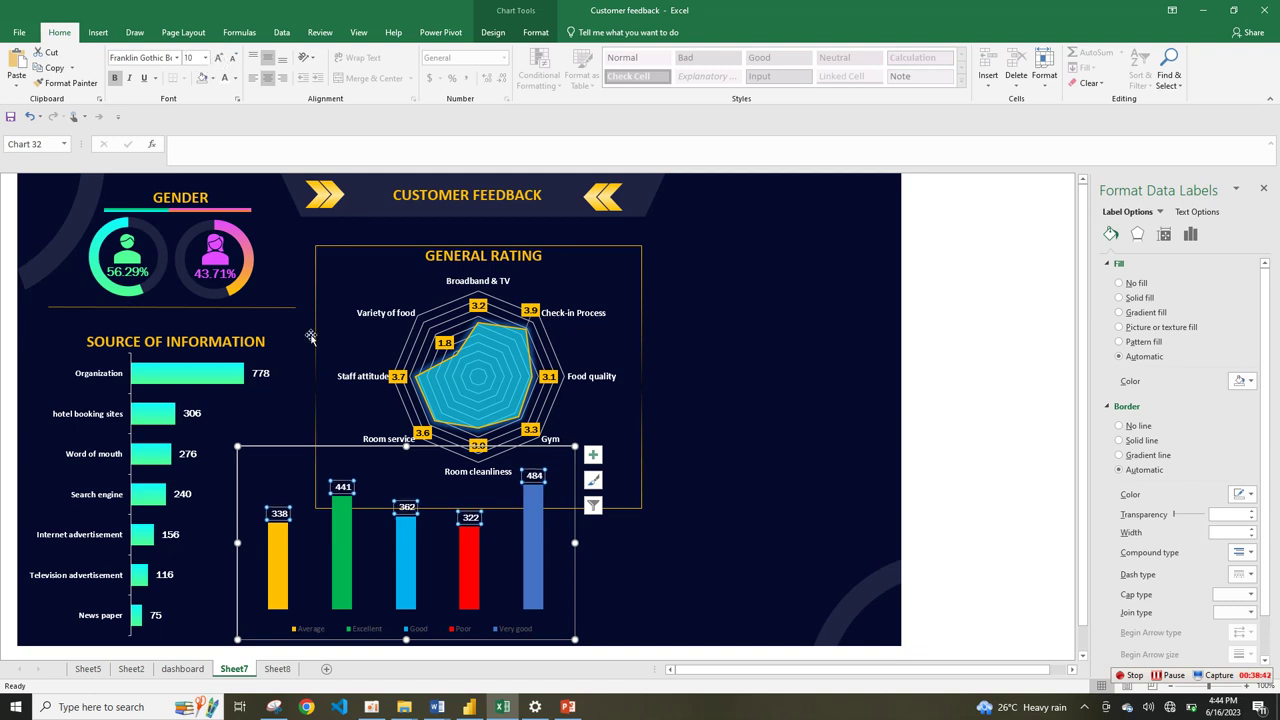
# - Format the rating chart's legend text in white bold at size 10
pyautogui.click(382, 641)
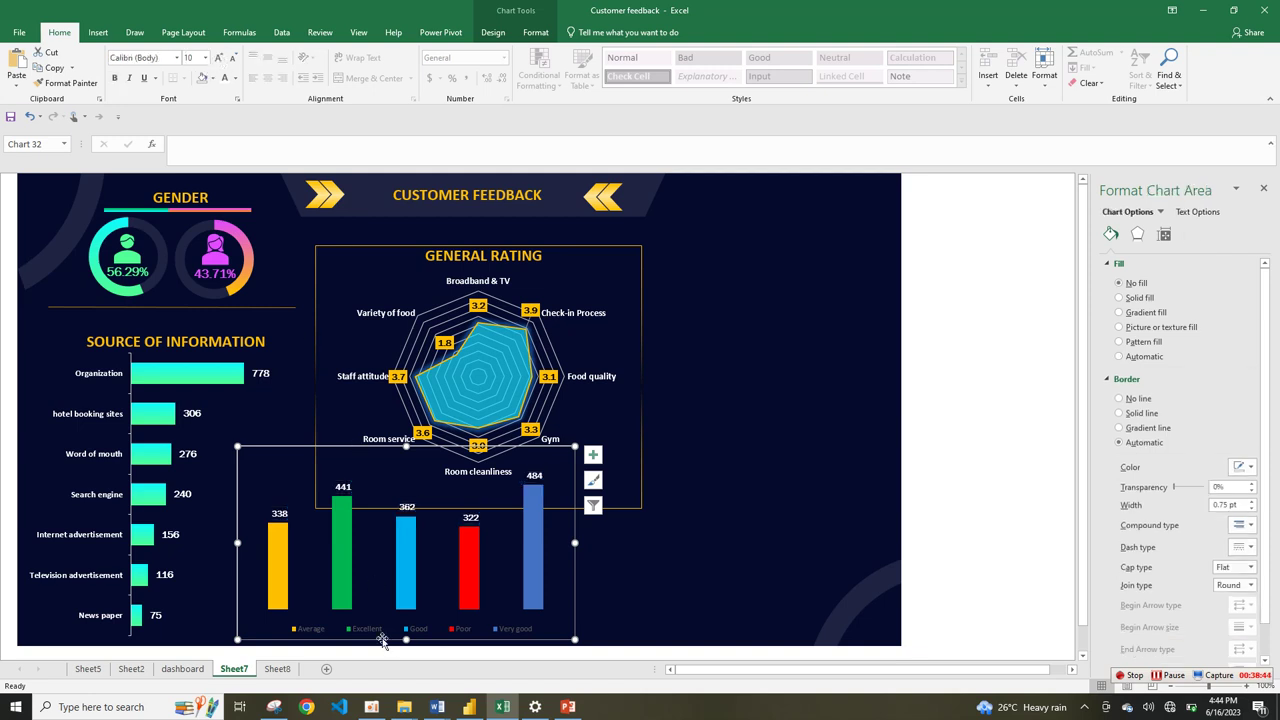
pyautogui.click(380, 634)
pyautogui.click(222, 77)
pyautogui.click(115, 79)
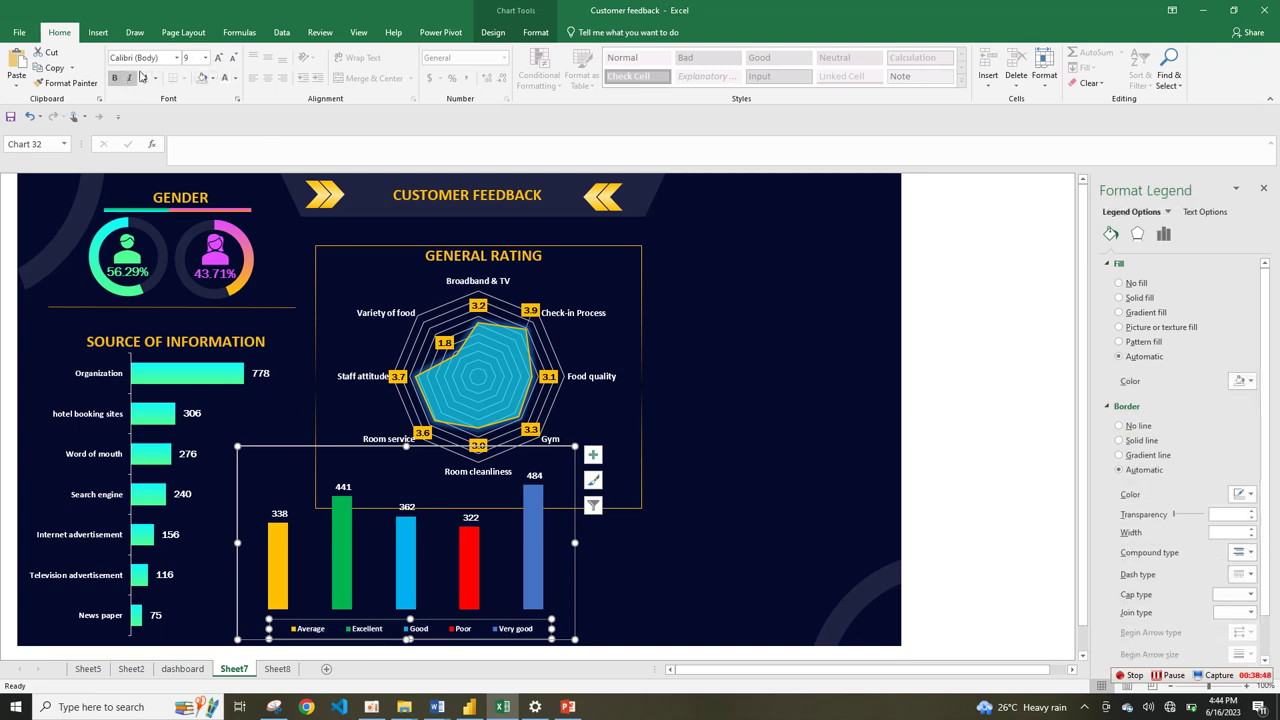
pyautogui.click(218, 60)
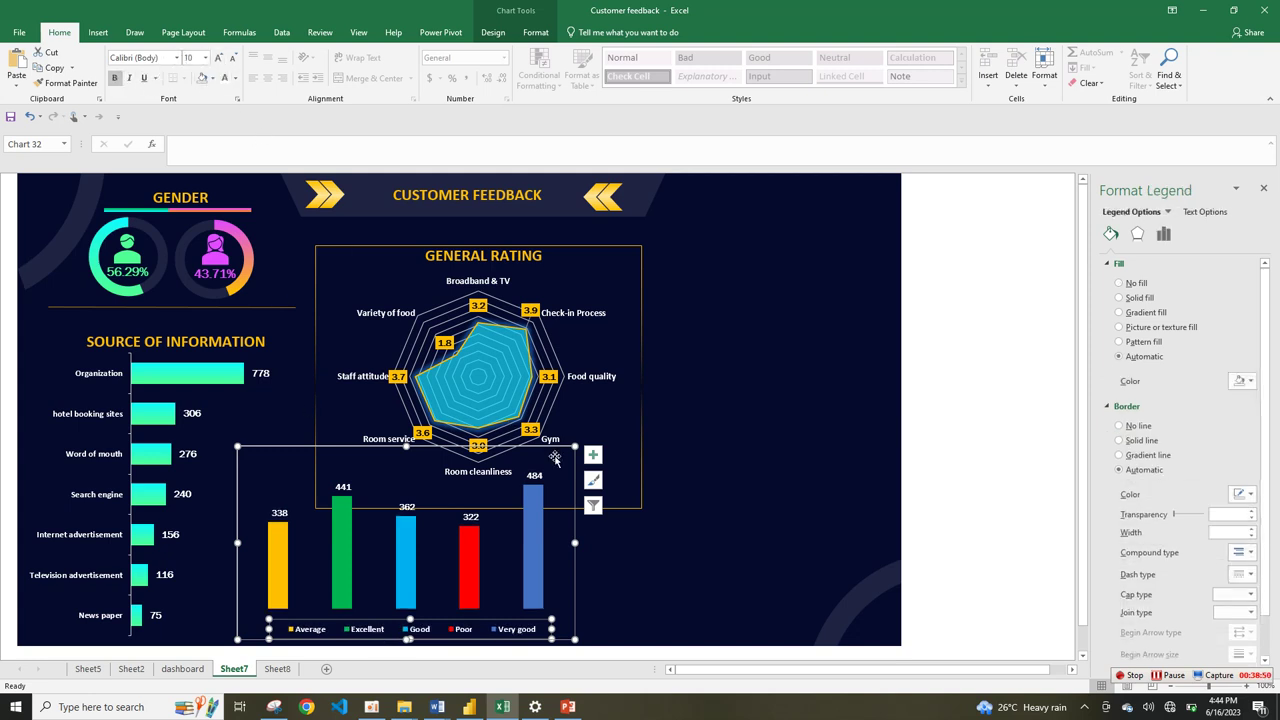
# - Resize the rating chart to fit in a wide strip below the radar chart, and extend its plot area down to the legend
pyautogui.moveTo(577, 443); pyautogui.dragTo(667, 519)
pyautogui.click(503, 531)
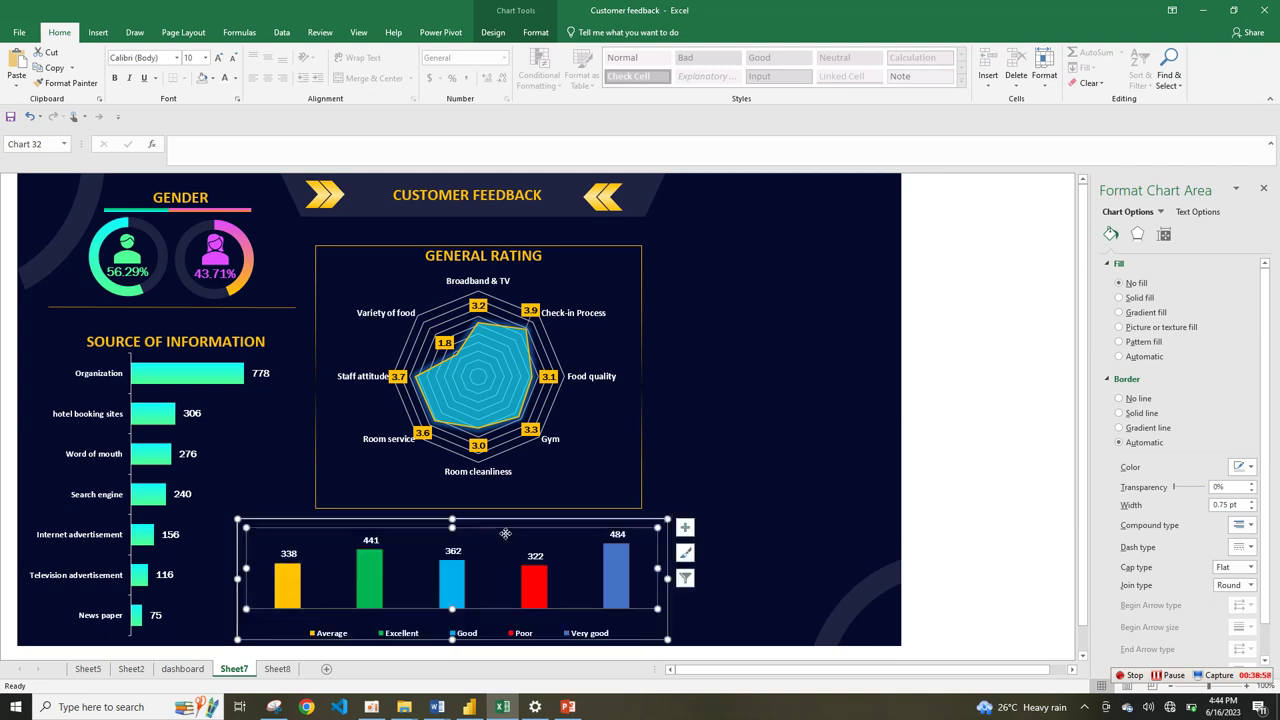
pyautogui.moveTo(451, 610); pyautogui.dragTo(451, 626)
pyautogui.click(714, 600)
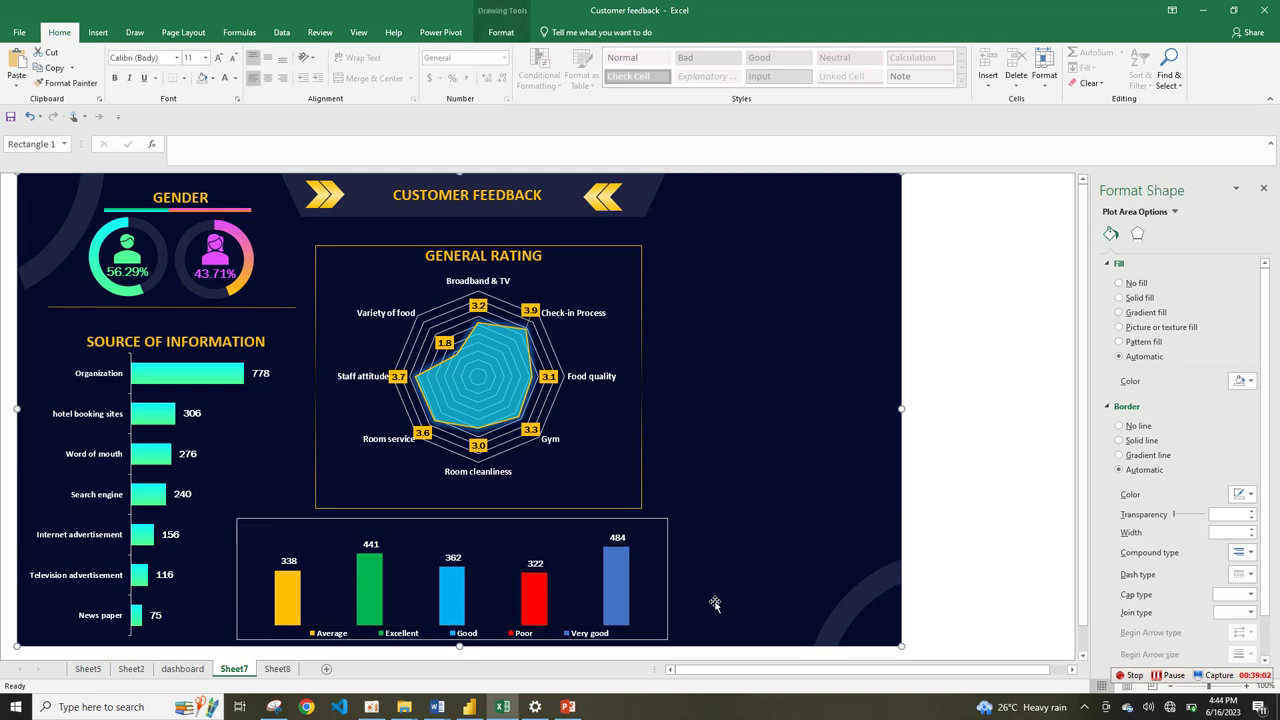
# - Remove the outline from the rating chart's chart area
pyautogui.click(381, 524)
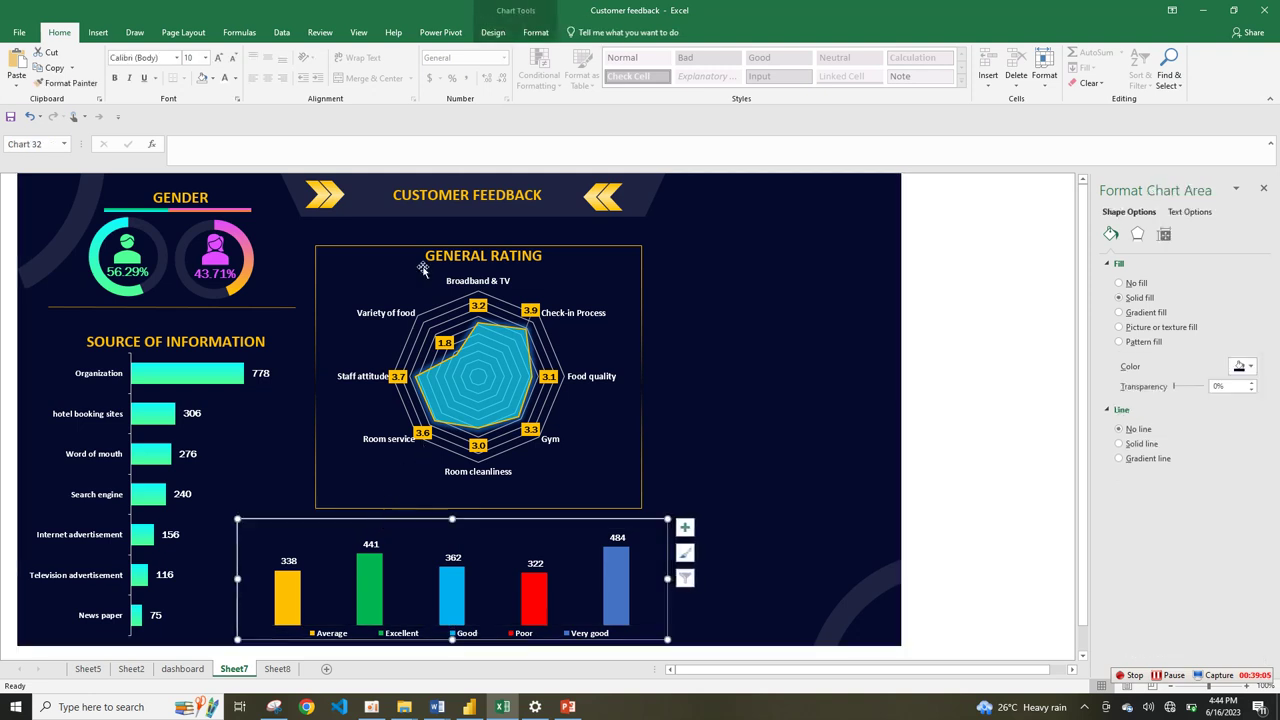
pyautogui.click(533, 34)
pyautogui.click(522, 67)
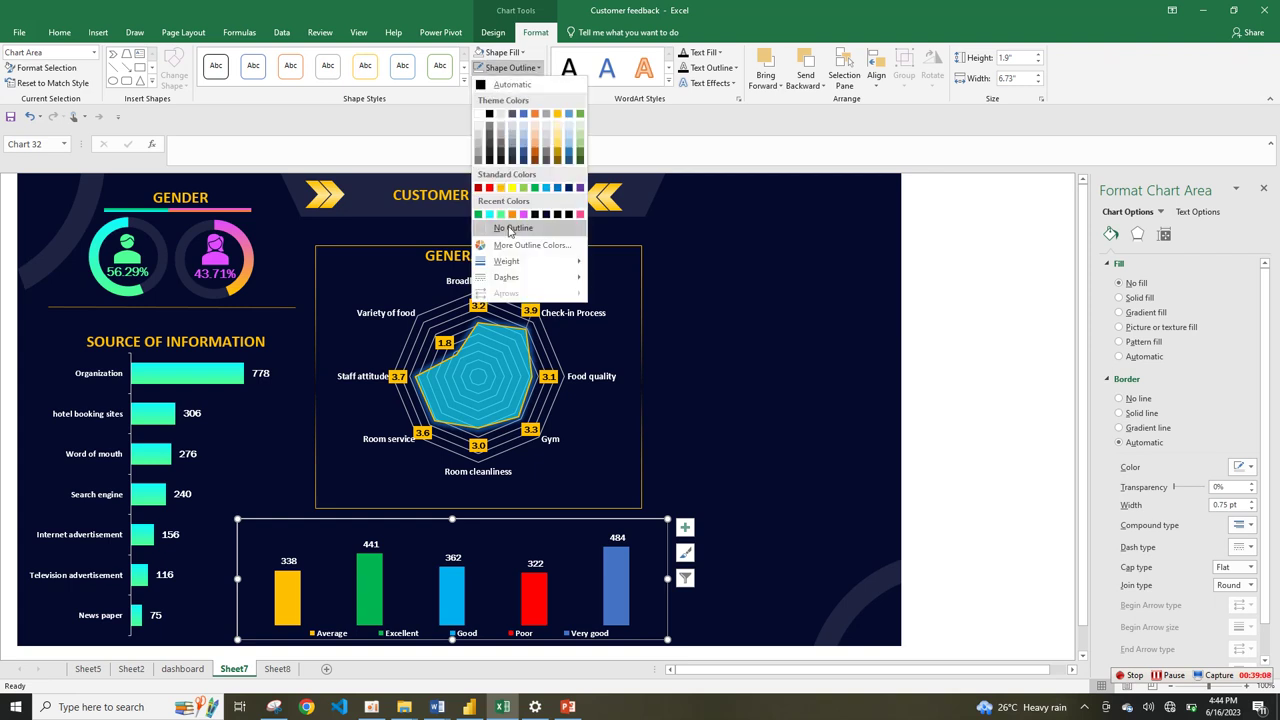
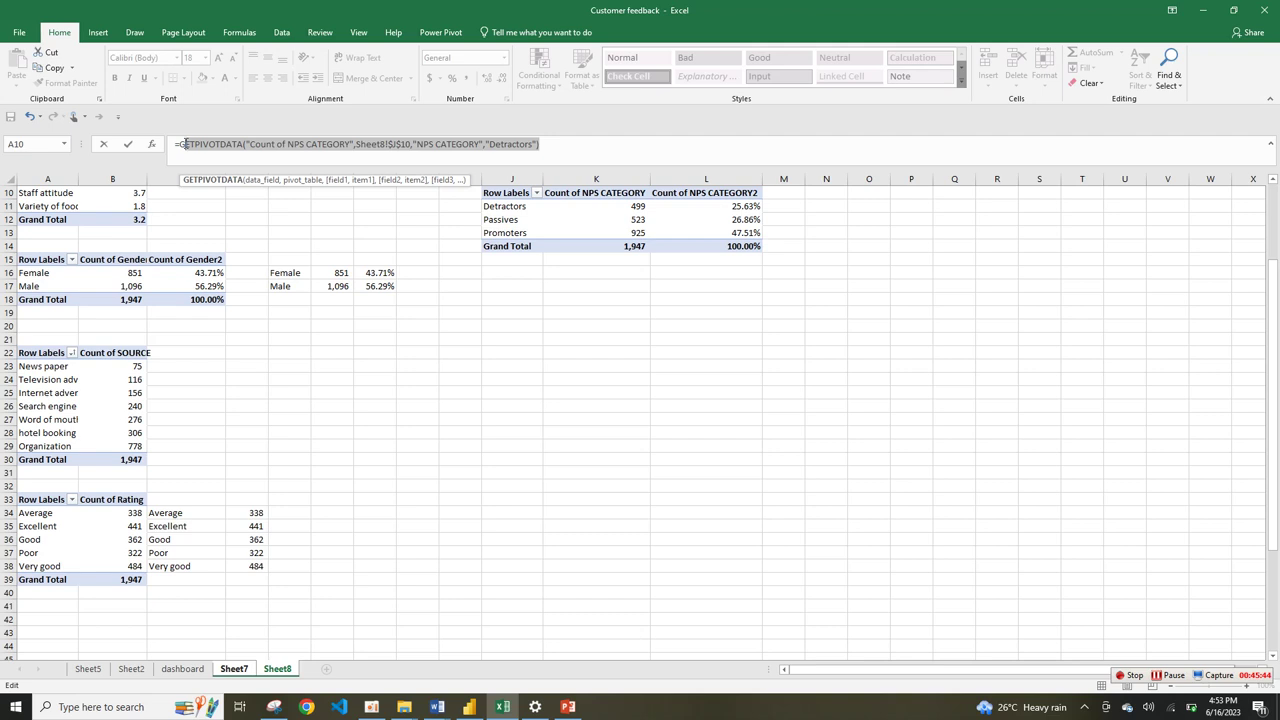
# - Try to link the text box below the faces by replacing its GETPIVOTDATA formula with =K11
pyautogui.write('c')
pyautogui.press('BackSpace')
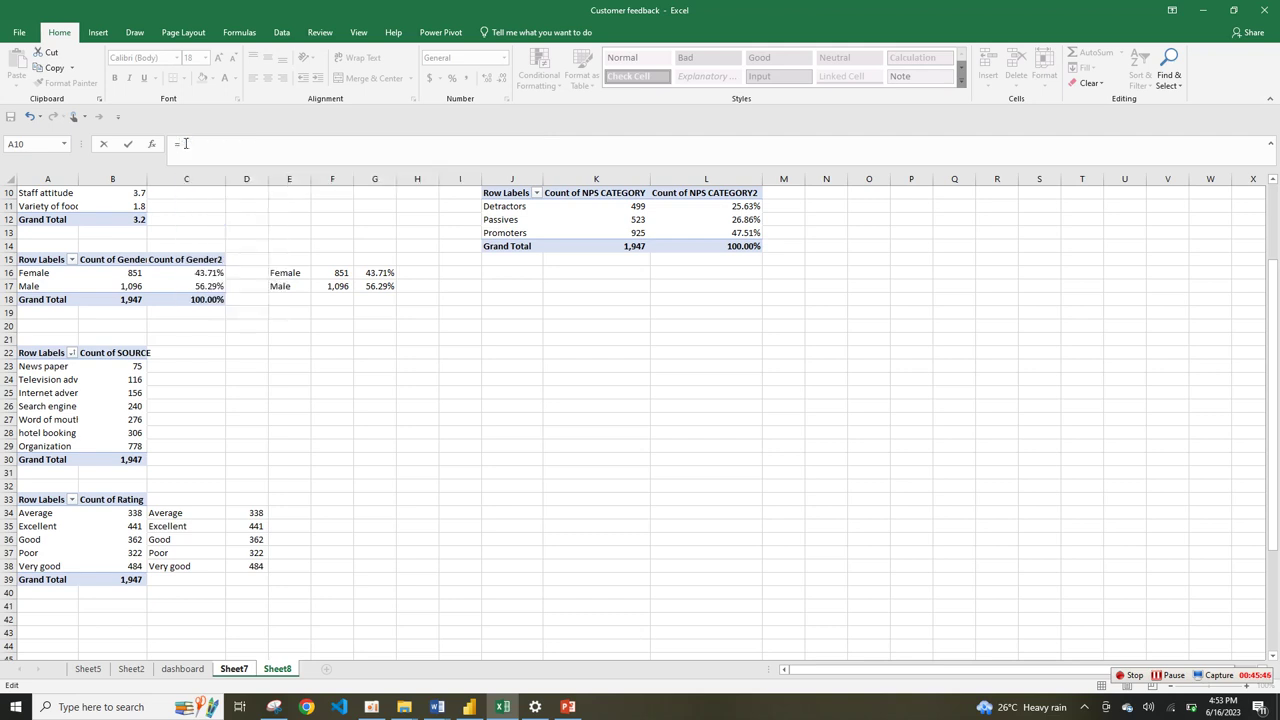
pyautogui.write('k')
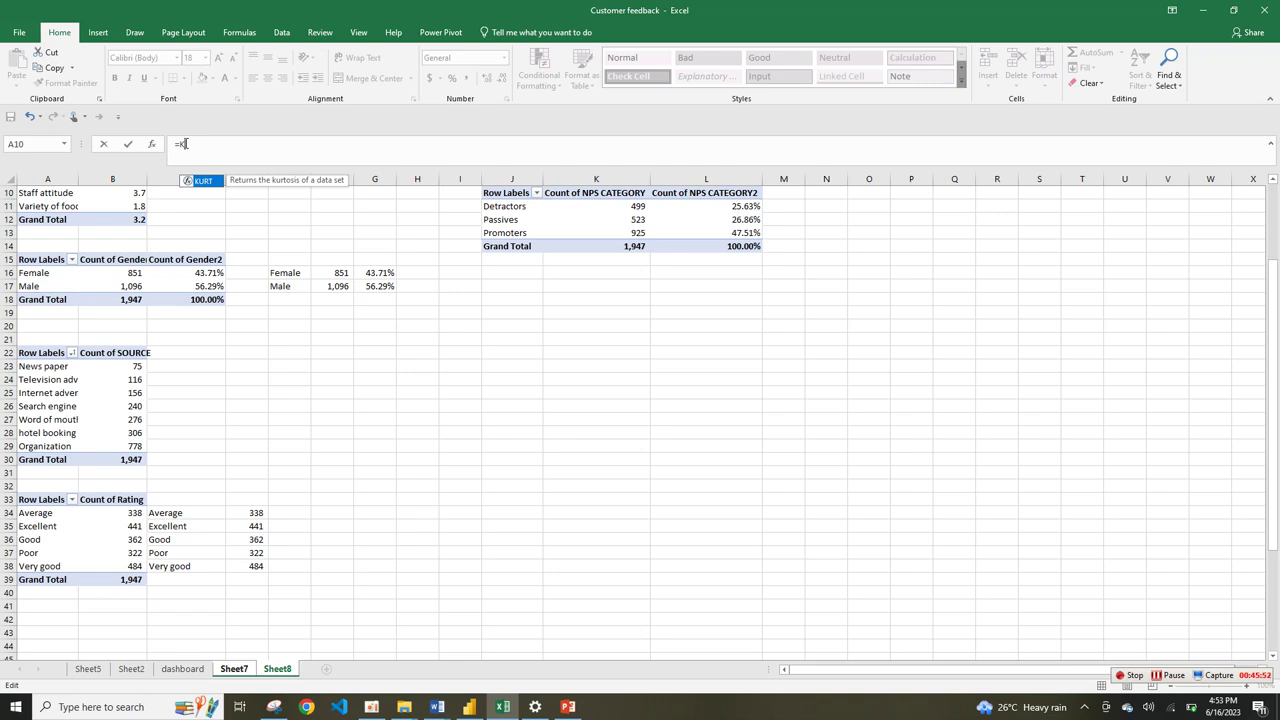
pyautogui.press('Escape')
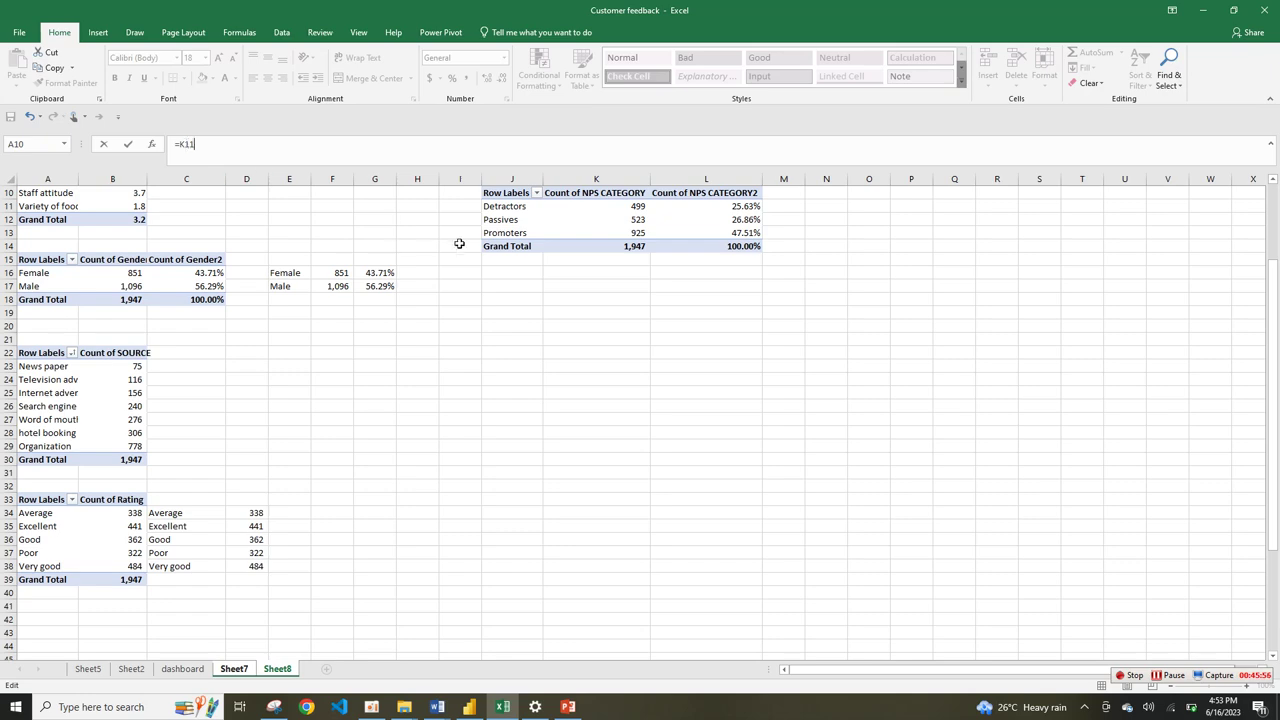
pyautogui.write('11')
pyautogui.press('Return')
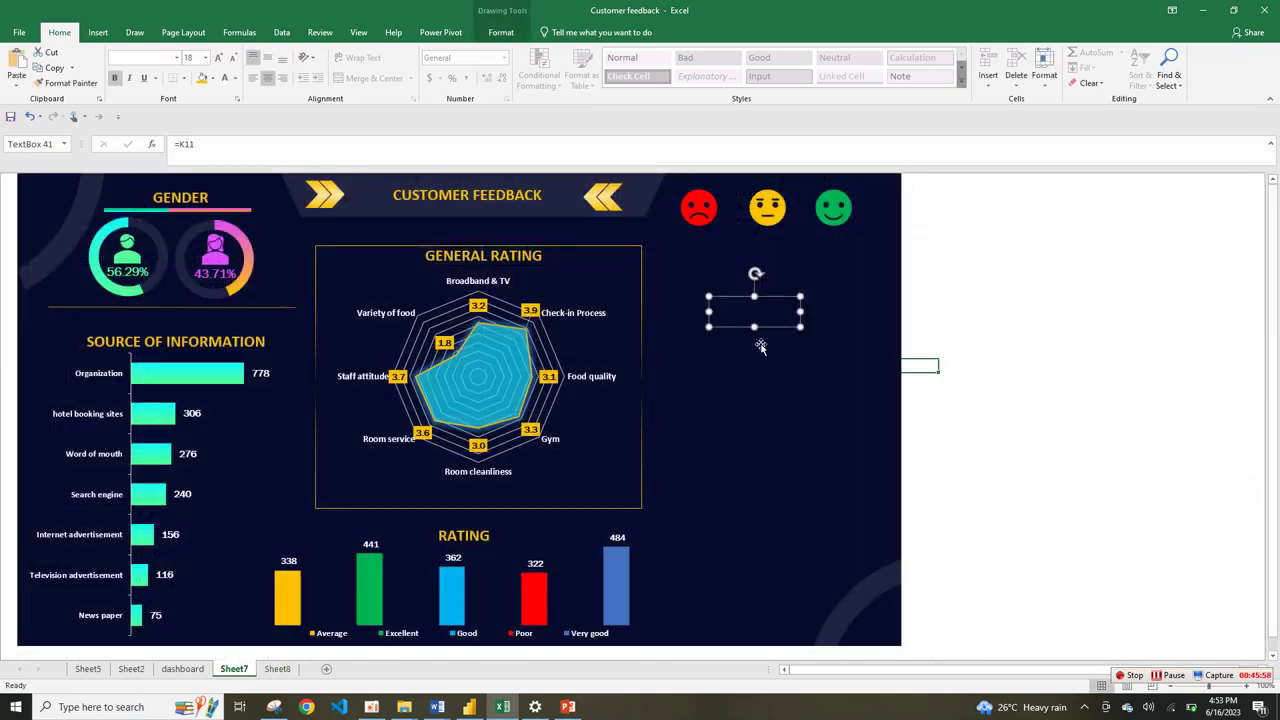
# - Clear the =K11 formula from the text box below the faces
pyautogui.click(764, 313)
pyautogui.click(765, 312)
pyautogui.click(420, 141)
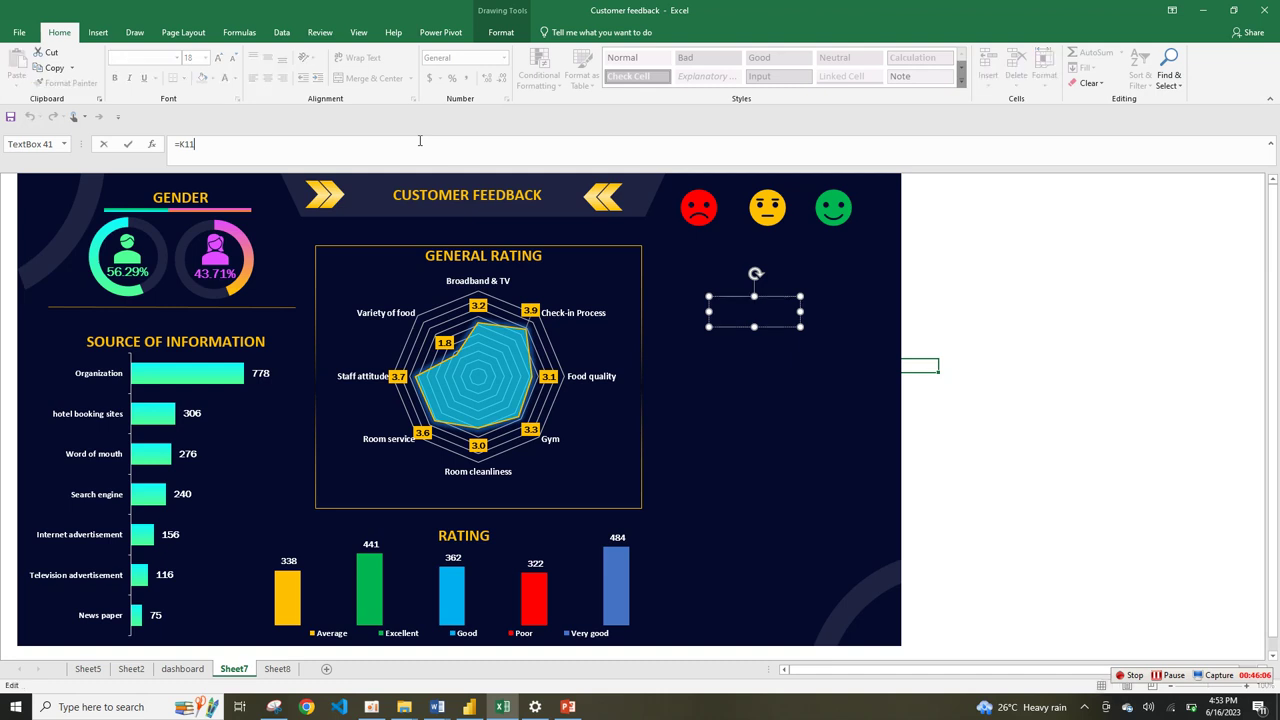
pyautogui.press('BackSpace')
pyautogui.press('BackSpace')
pyautogui.press('BackSpace')
pyautogui.click(770, 305)
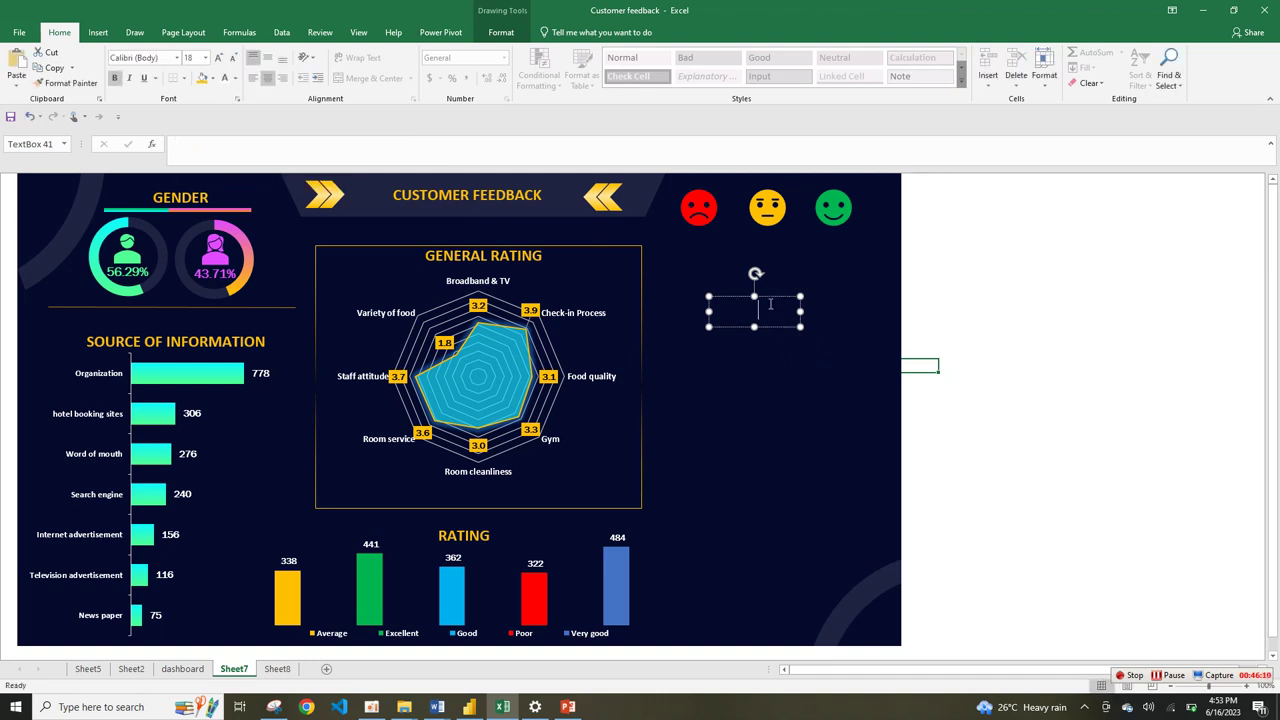
pyautogui.click(386, 141)
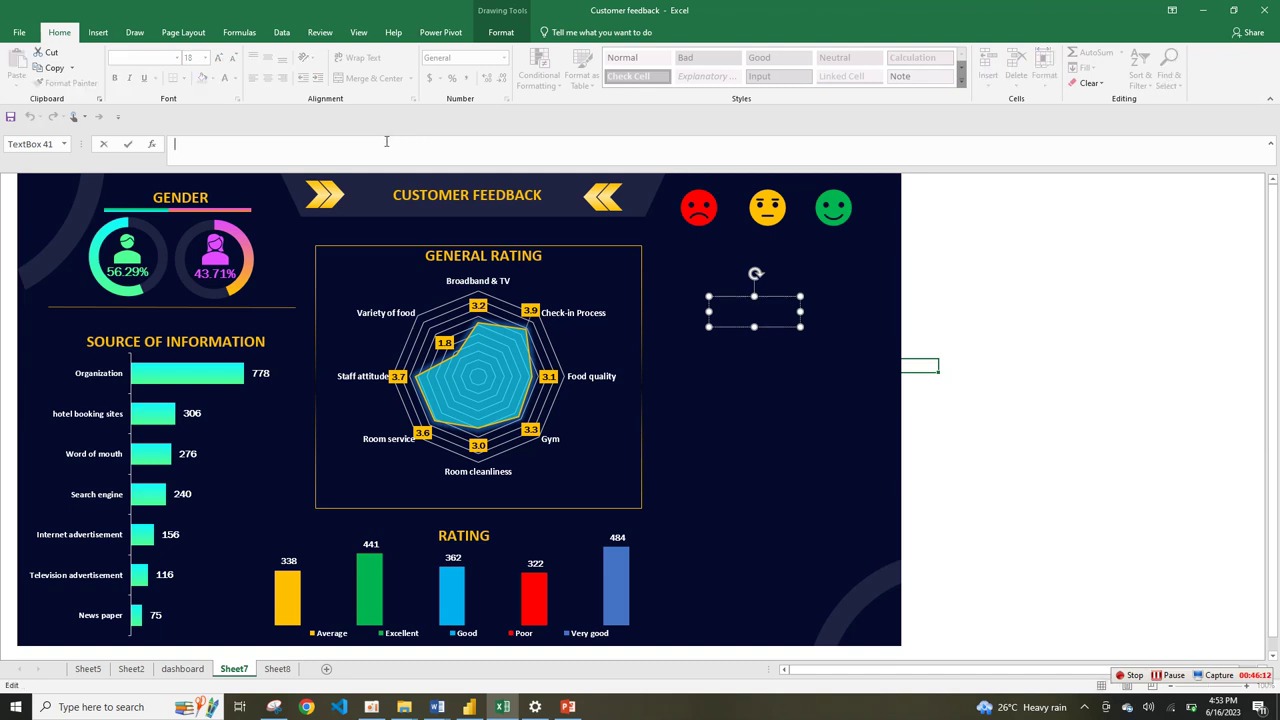
pyautogui.write('=')
pyautogui.press('BackSpace')
# - On Sheet8, copy the NPS category rows J11:L13 (Detractors, Passives, Promoters) and paste them starting at cell K20
pyautogui.click(287, 669)
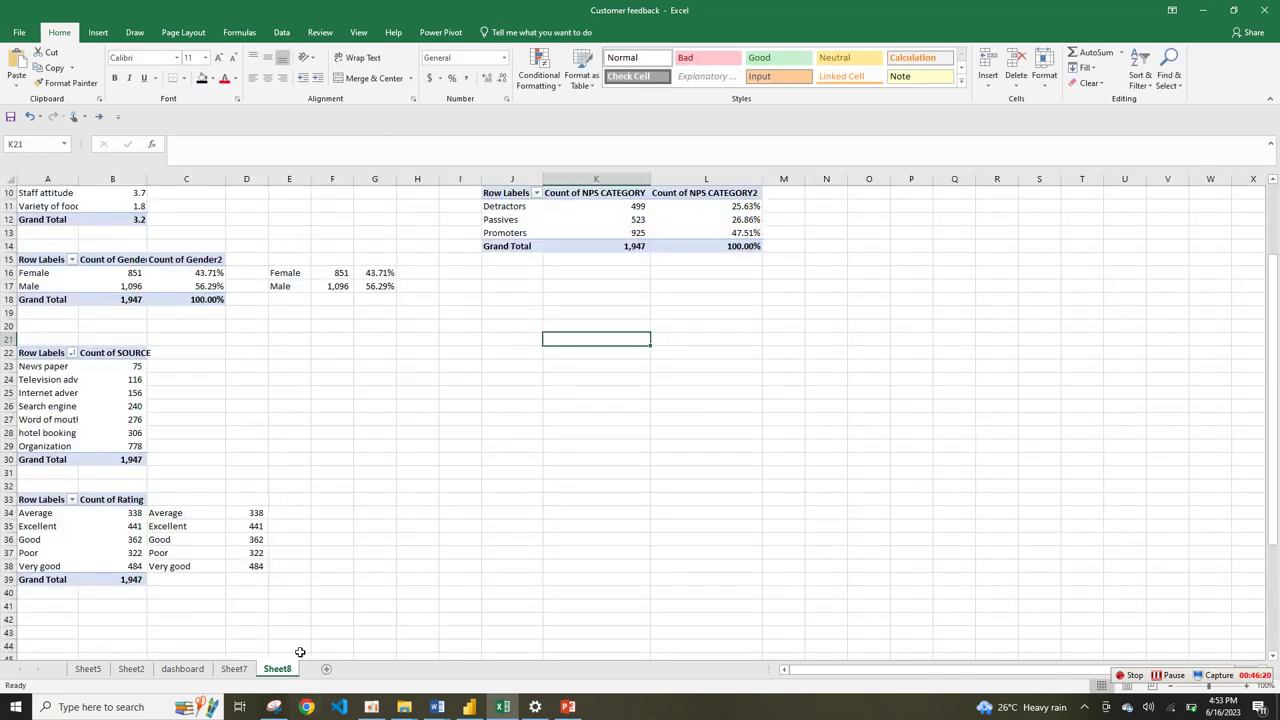
pyautogui.moveTo(618, 207); pyautogui.dragTo(710, 233)
pyautogui.moveTo(523, 207); pyautogui.dragTo(720, 232)
pyautogui.hotkey('ctrl', 'c')
pyautogui.click(557, 322)
pyautogui.hotkey('ctrl', 'v')
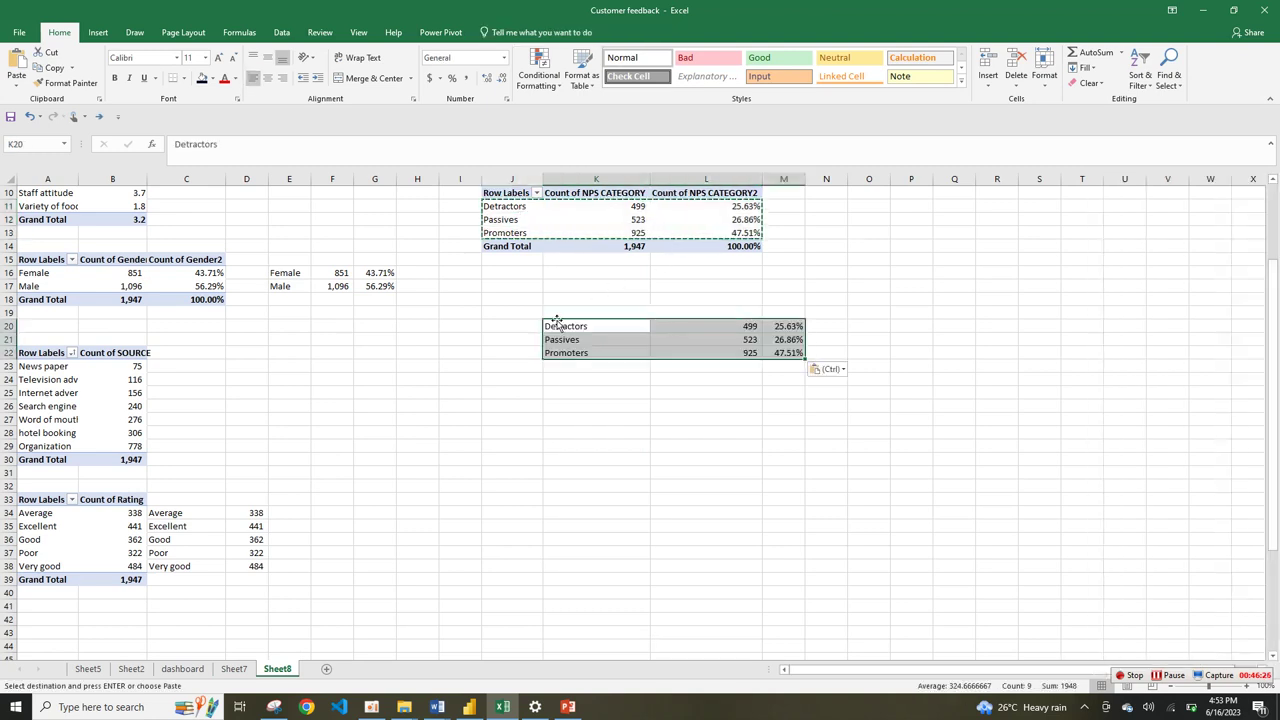
# - Link the text box on Sheet7 to the Detractors count with the formula =Sheet8!L20
pyautogui.click(233, 668)
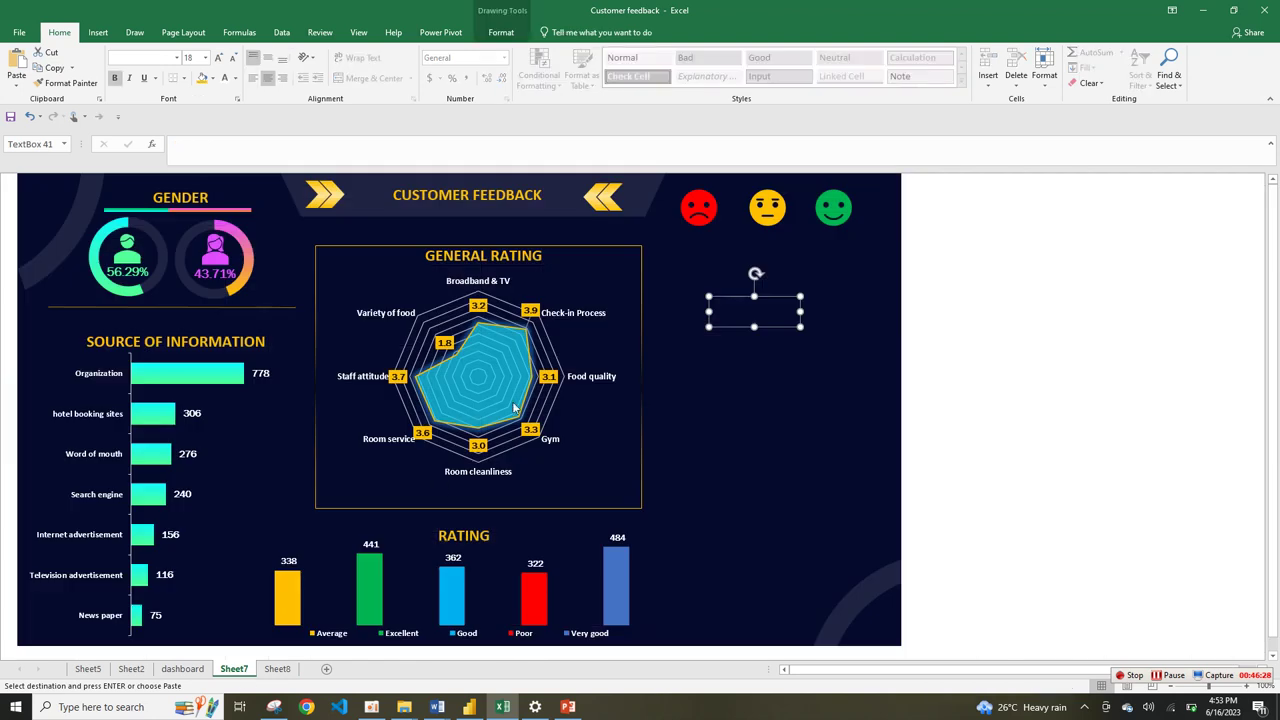
pyautogui.click(263, 157)
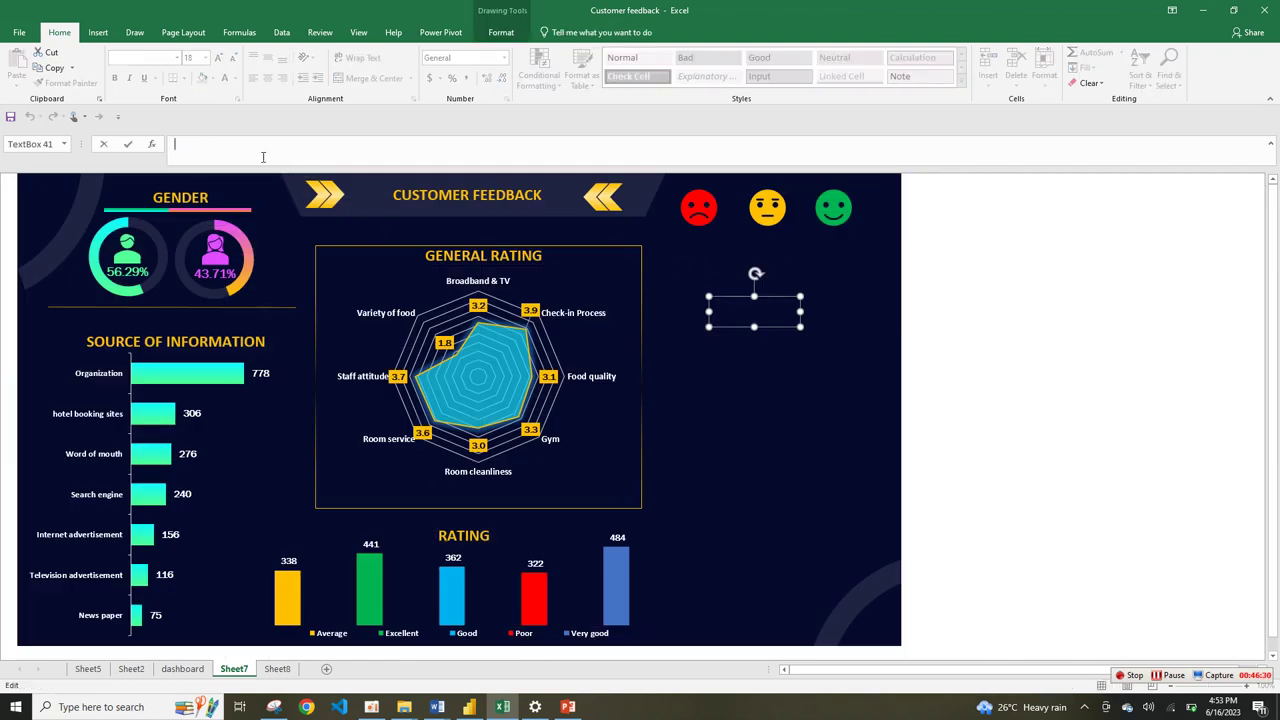
pyautogui.write('=')
pyautogui.click(277, 669)
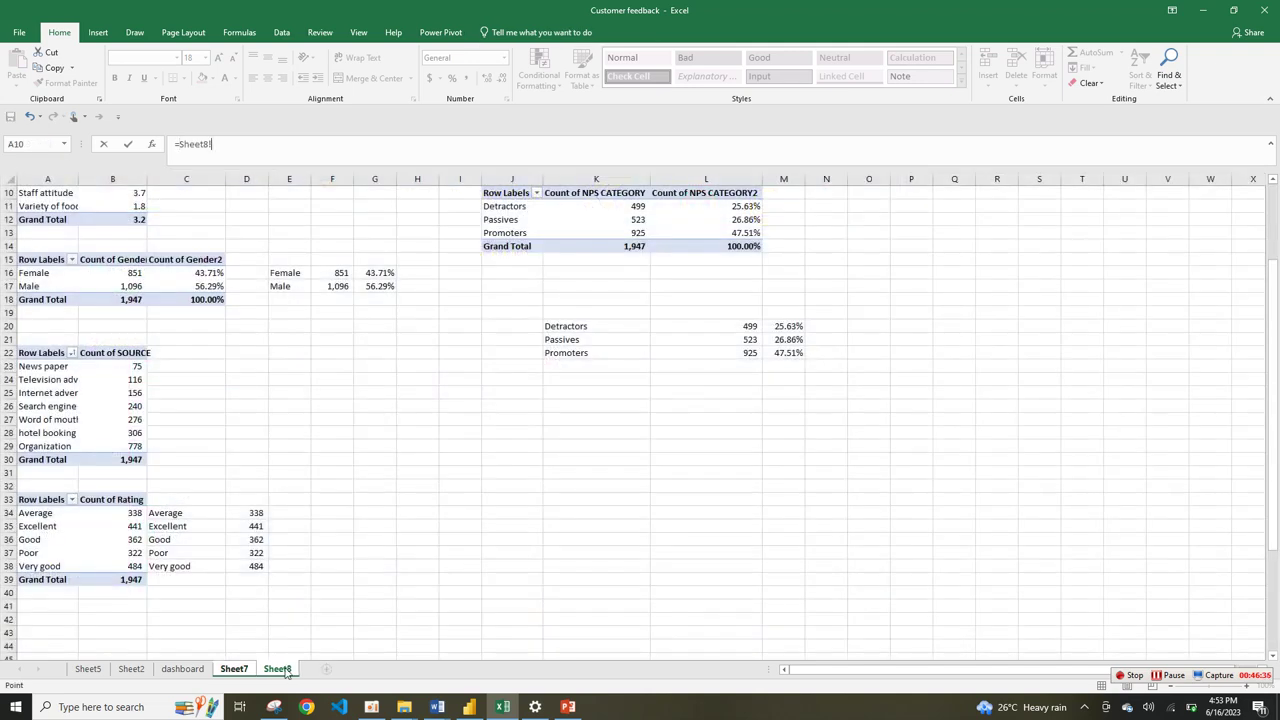
pyautogui.click(737, 320)
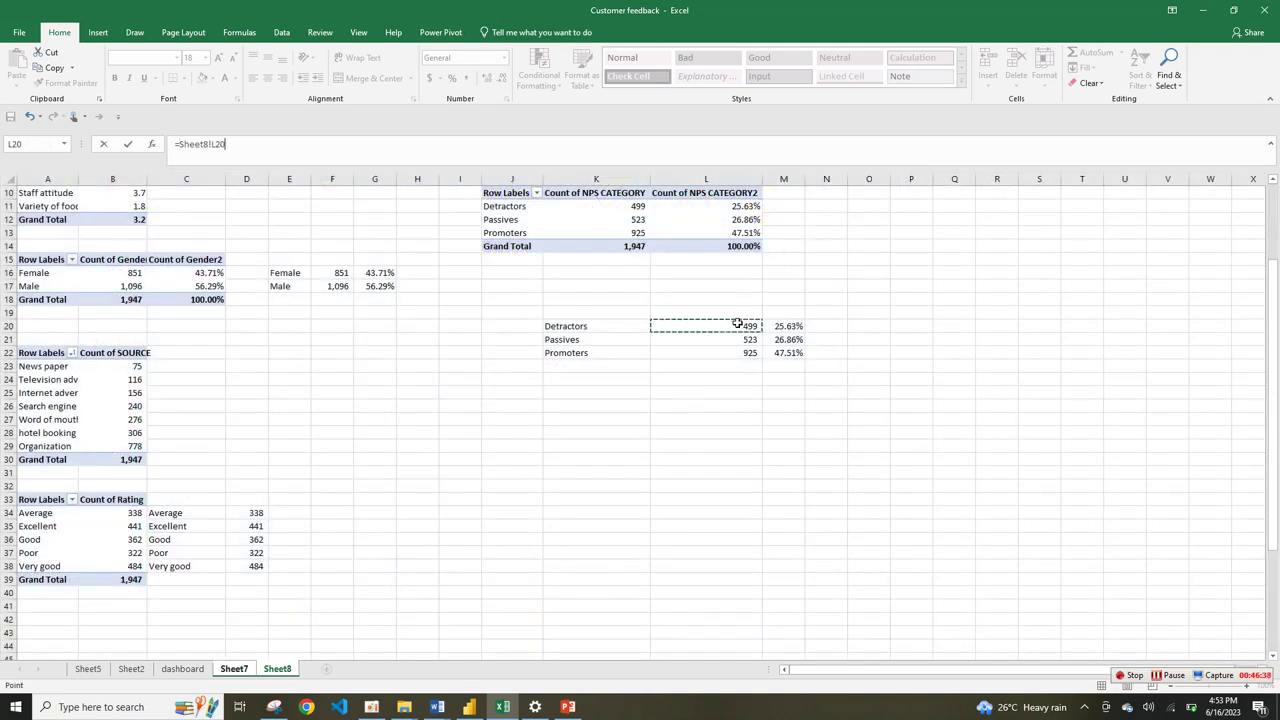
pyautogui.press('Return')
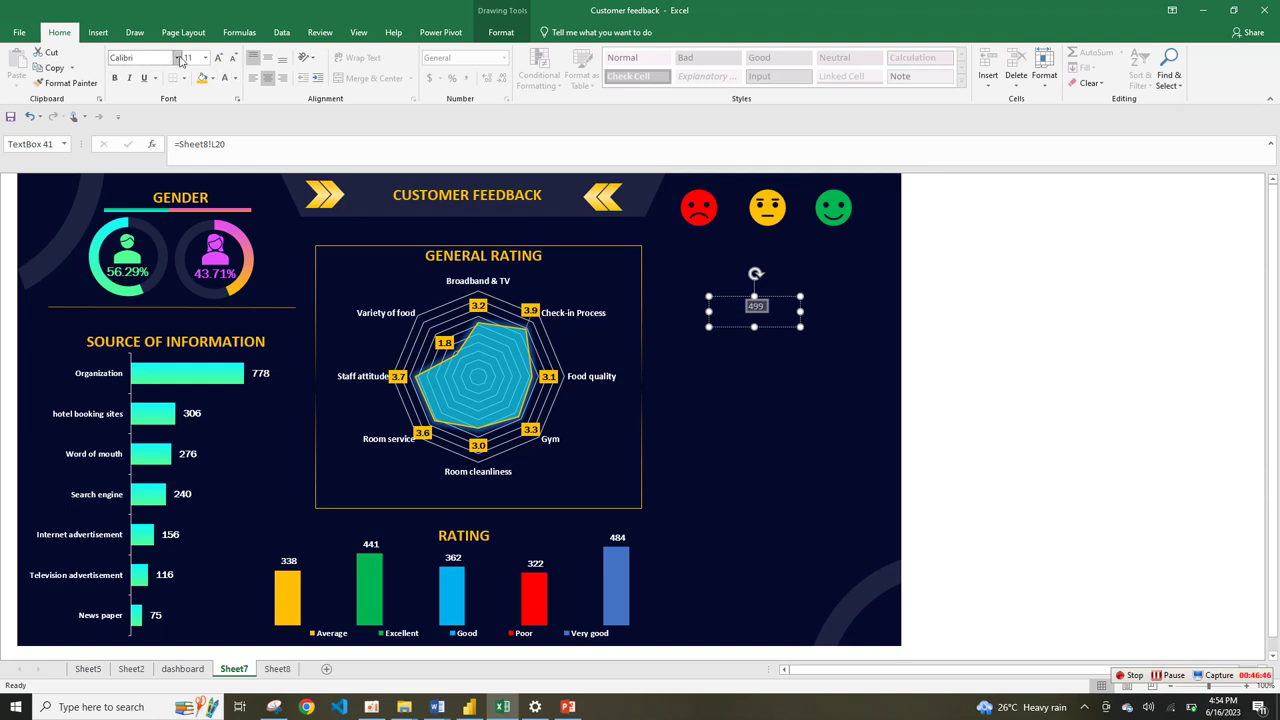
# - Format the linked Detractors count in bold Franklin Gothic at size 16
pyautogui.click(179, 58)
pyautogui.scroll(4, 180, 86)
pyautogui.click(180, 89)
pyautogui.click(114, 77)
pyautogui.click(219, 58)
pyautogui.click(219, 58)
pyautogui.click(219, 58)
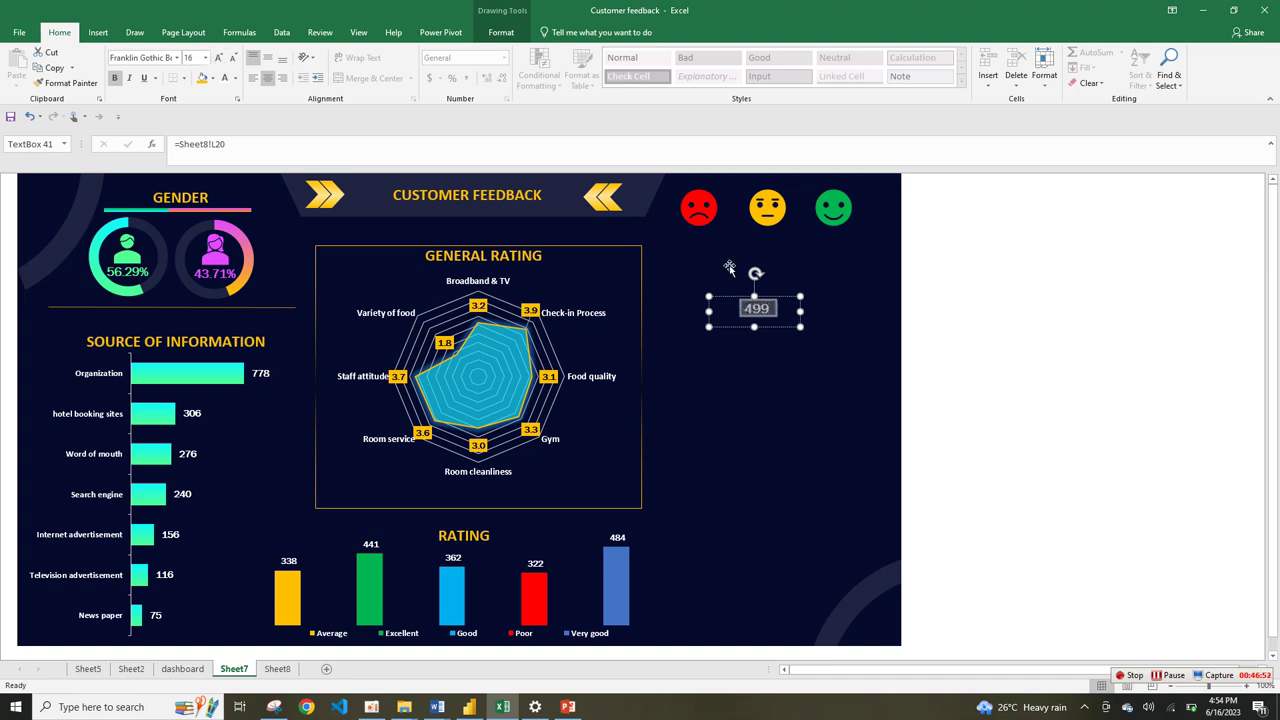
# - Move the Detractors count text box beneath the red sad face and color its text gold
pyautogui.moveTo(799, 306); pyautogui.dragTo(738, 238)
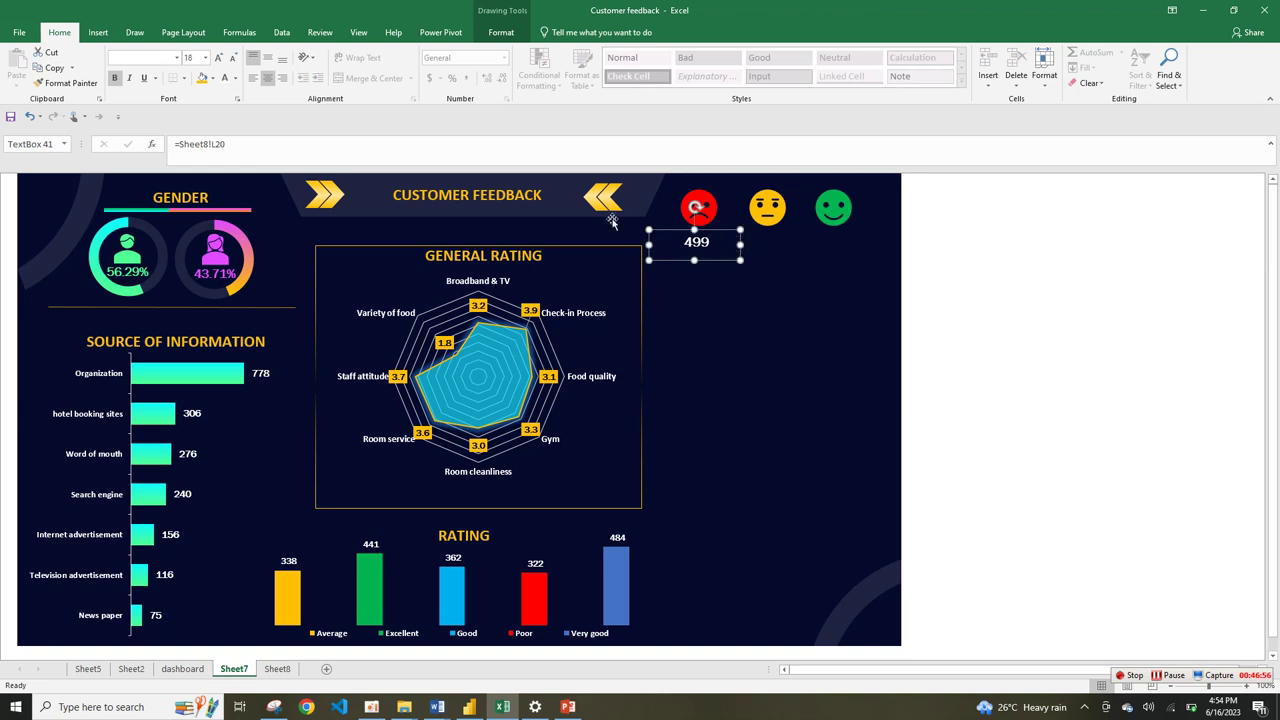
pyautogui.click(235, 79)
pyautogui.press('Escape')
pyautogui.click(228, 78)
# - Shrink the Detractors count text box around its number and center it under the red face
pyautogui.moveTo(738, 258); pyautogui.dragTo(728, 252)
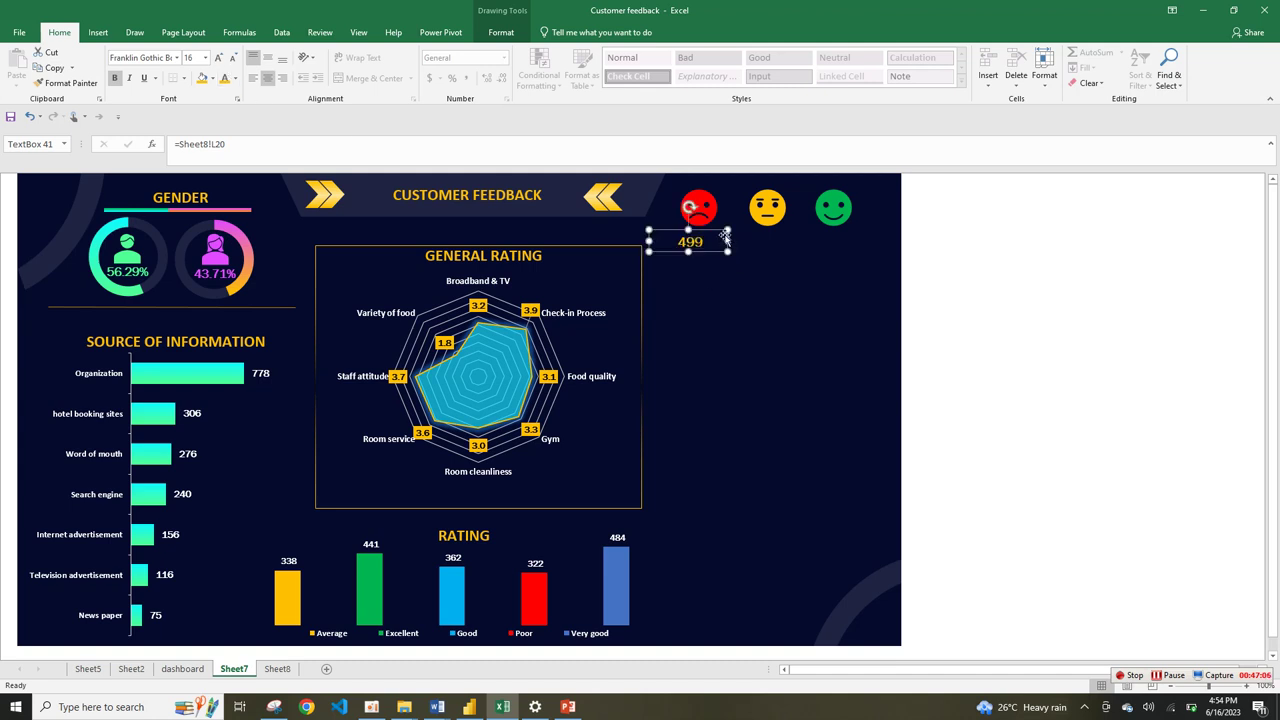
pyautogui.click(733, 238)
pyautogui.click(732, 239)
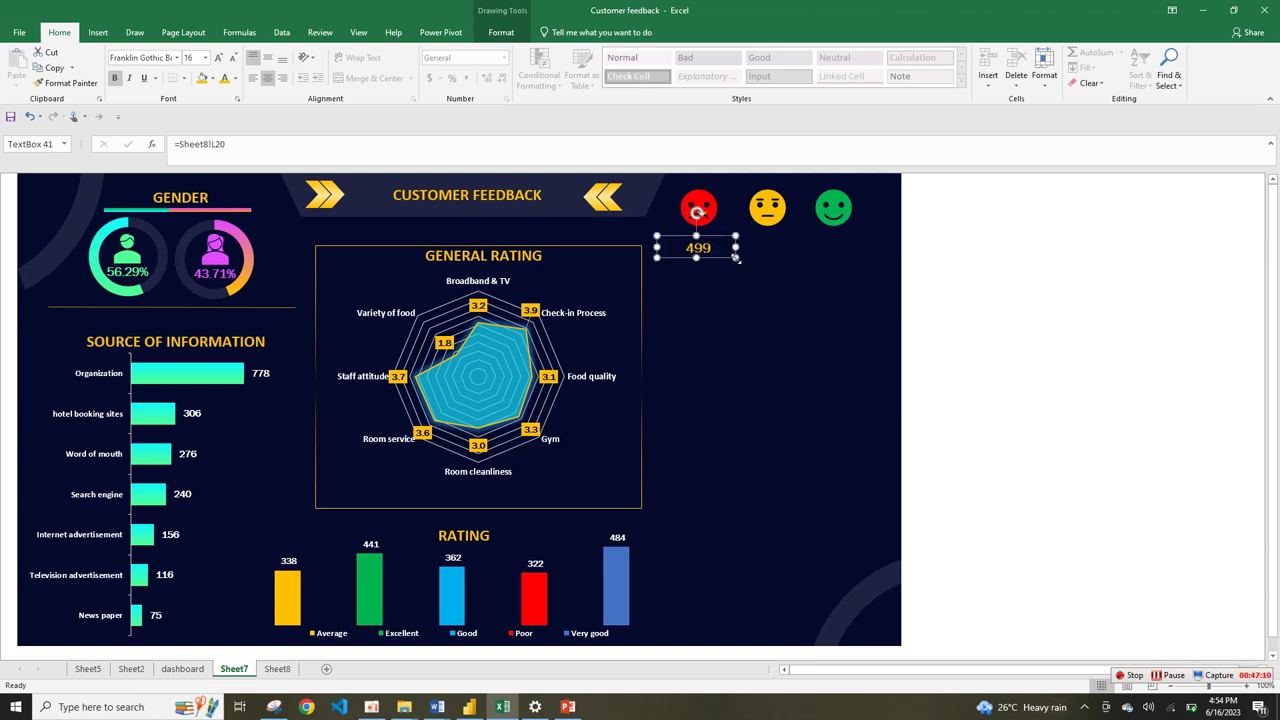
# - Duplicate the Detractors count text box and place the copies beneath the yellow neutral face and the green happy face
pyautogui.hotkey('ctrl', 'v')
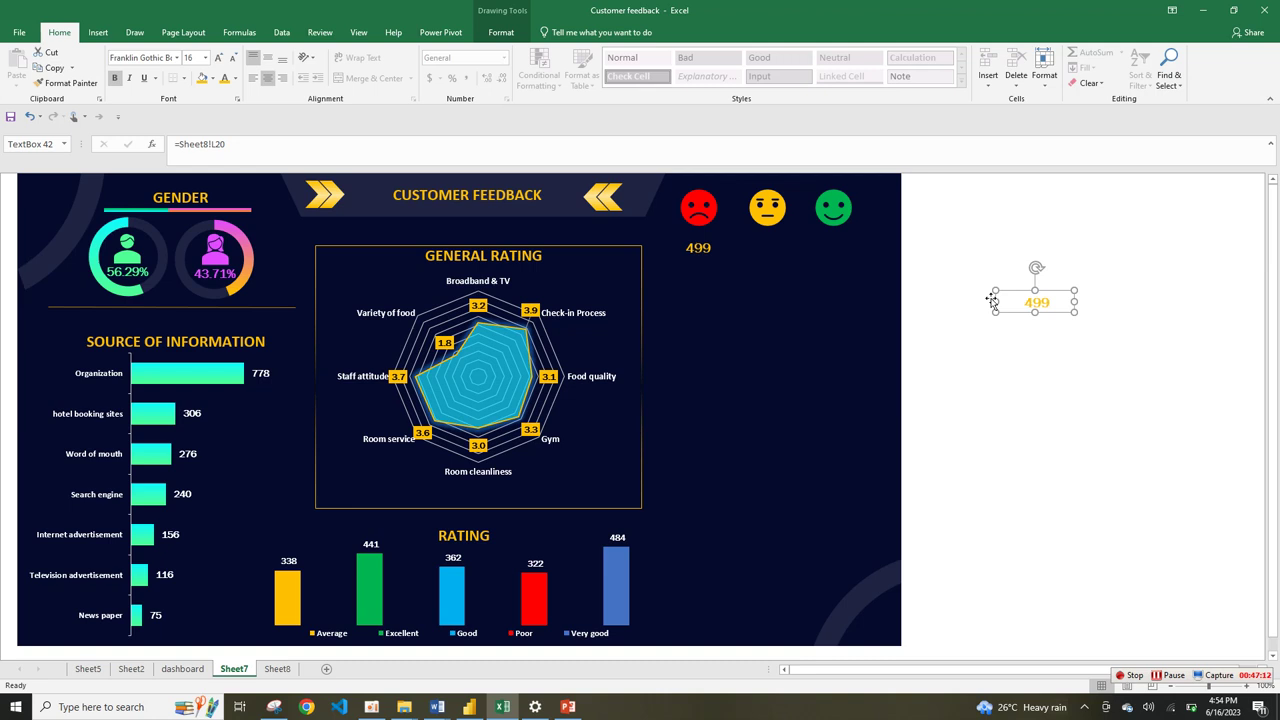
pyautogui.moveTo(1000, 298); pyautogui.dragTo(731, 243)
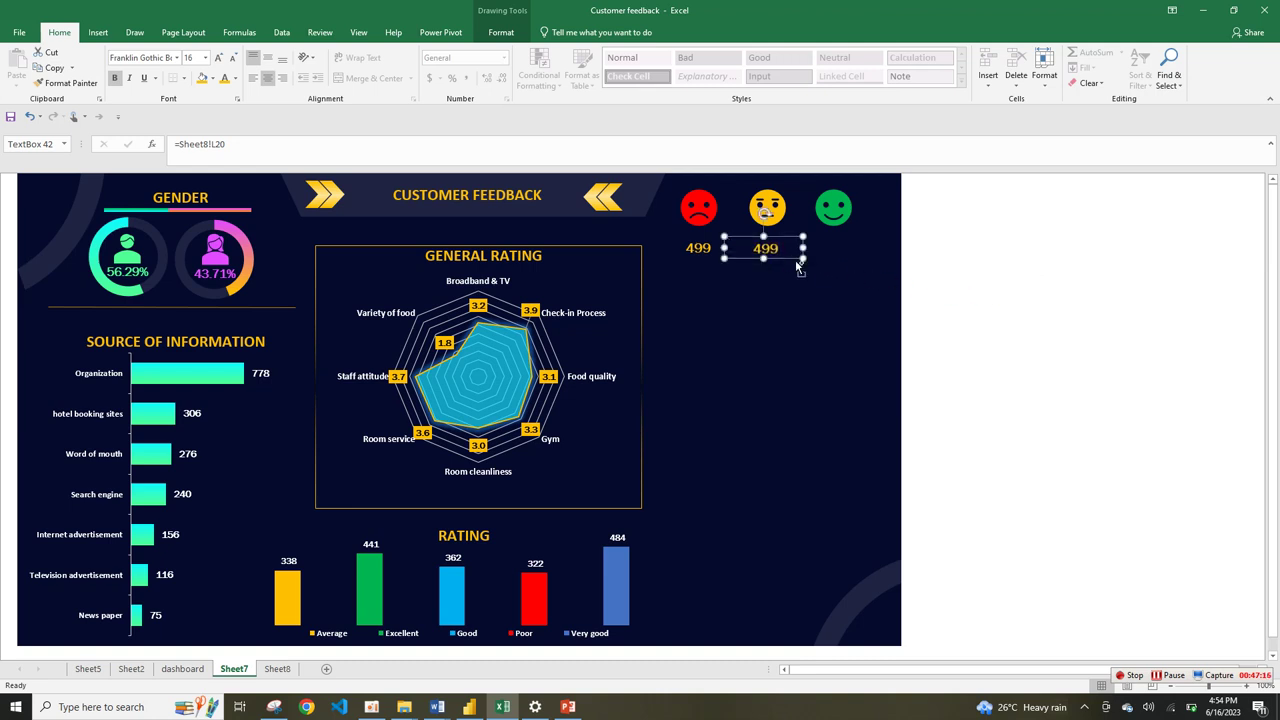
pyautogui.hotkey('ctrl', 'd')
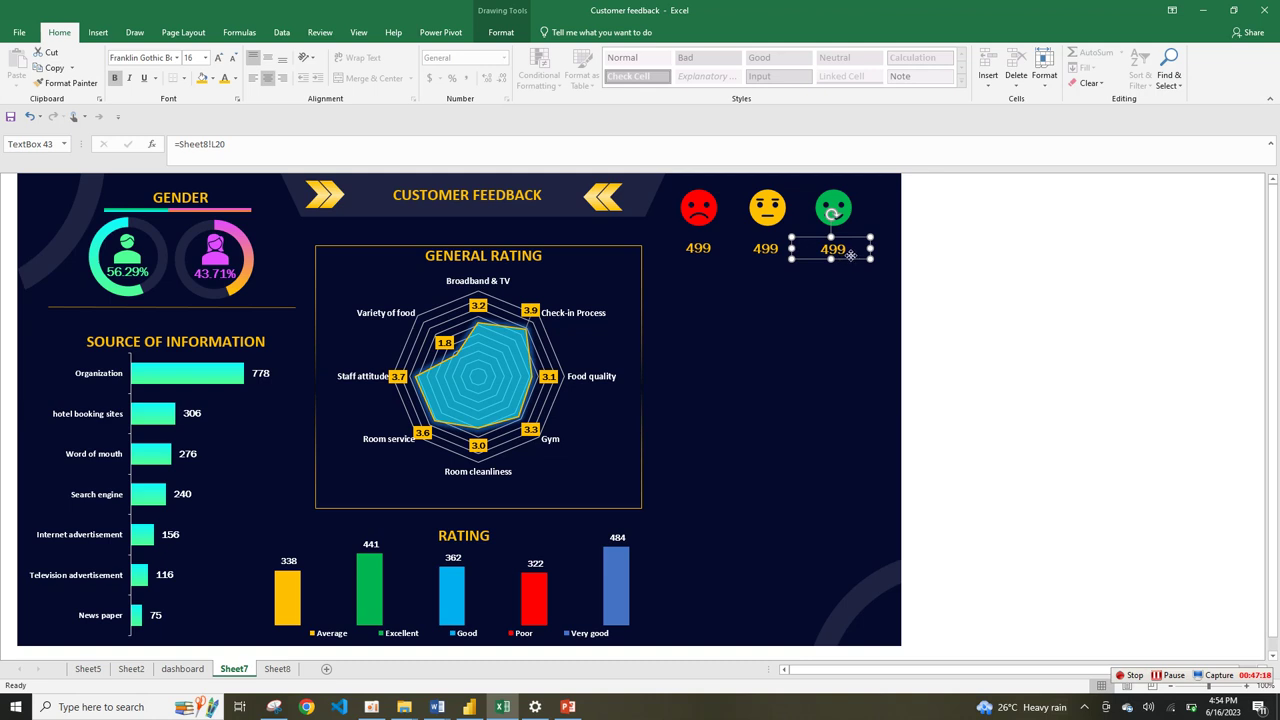
pyautogui.moveTo(851, 257); pyautogui.dragTo(850, 256)
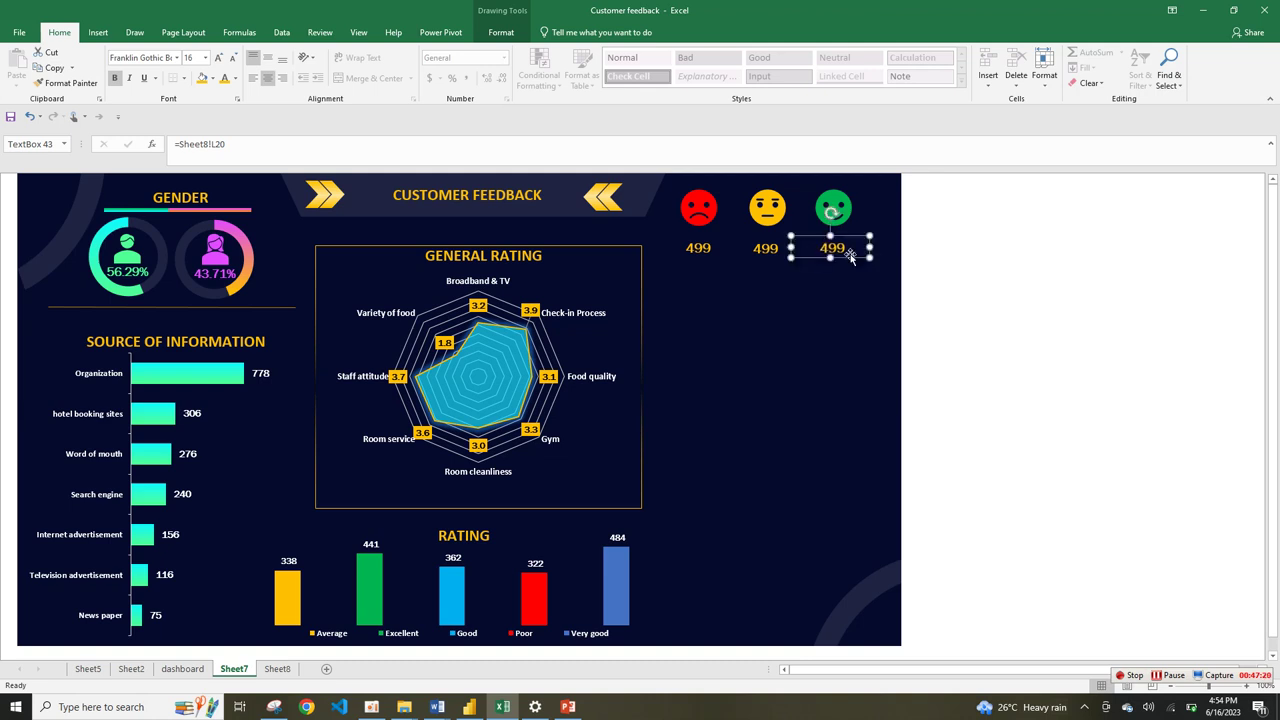
# - Add a second row of three duplicated count text boxes below the first and align each one under its face
pyautogui.hotkey('ctrl', 'd')
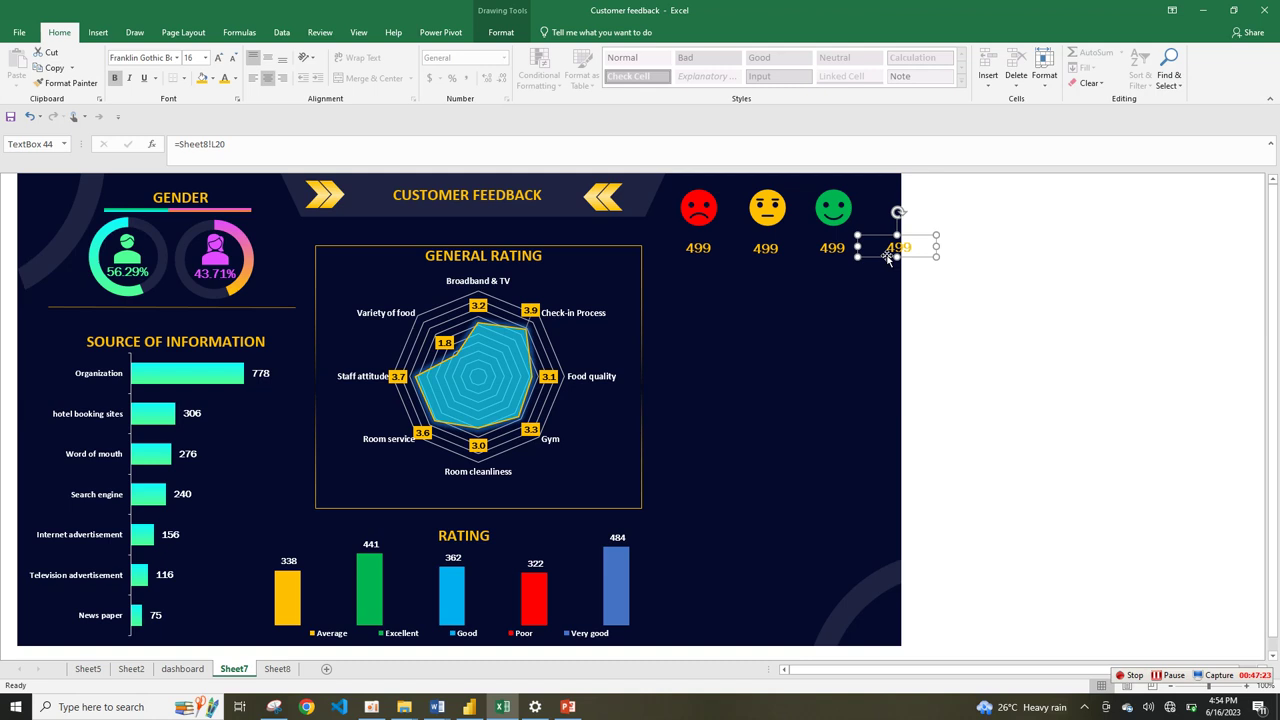
pyautogui.hotkey('ctrl', 'd')
pyautogui.moveTo(887, 258); pyautogui.dragTo(726, 276)
pyautogui.hotkey('ctrl', 'd')
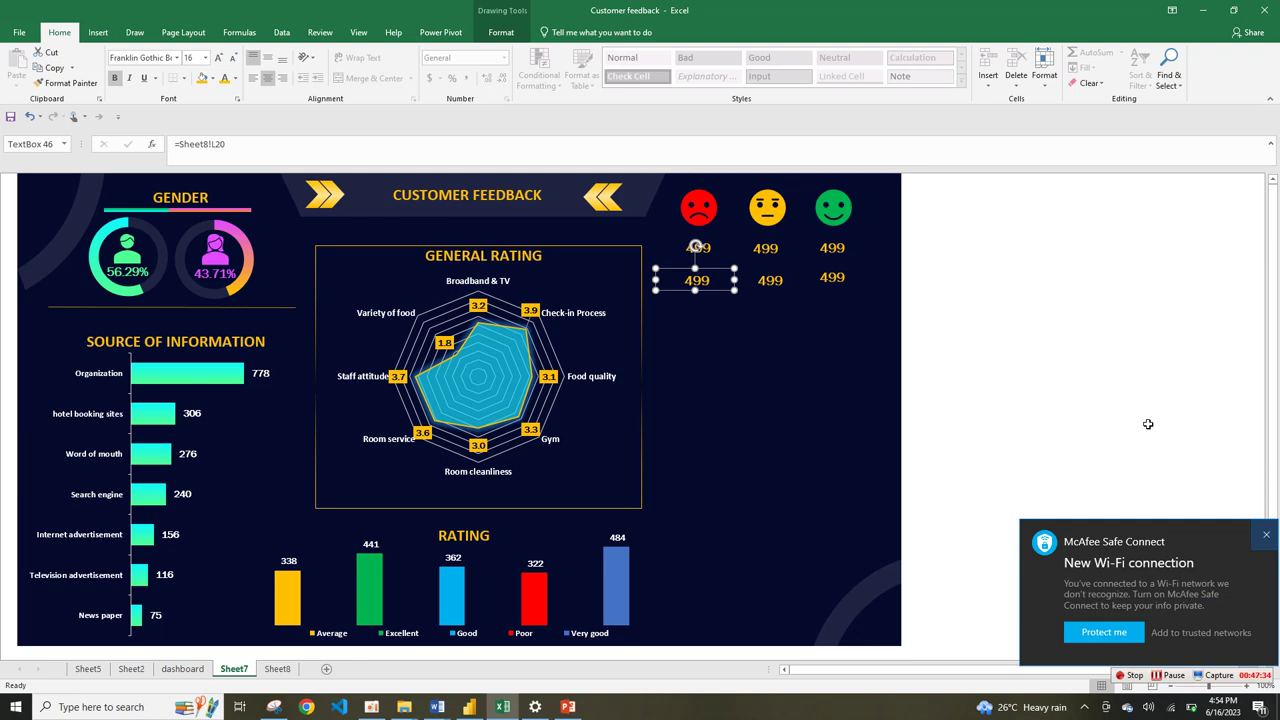
pyautogui.click(852, 362)
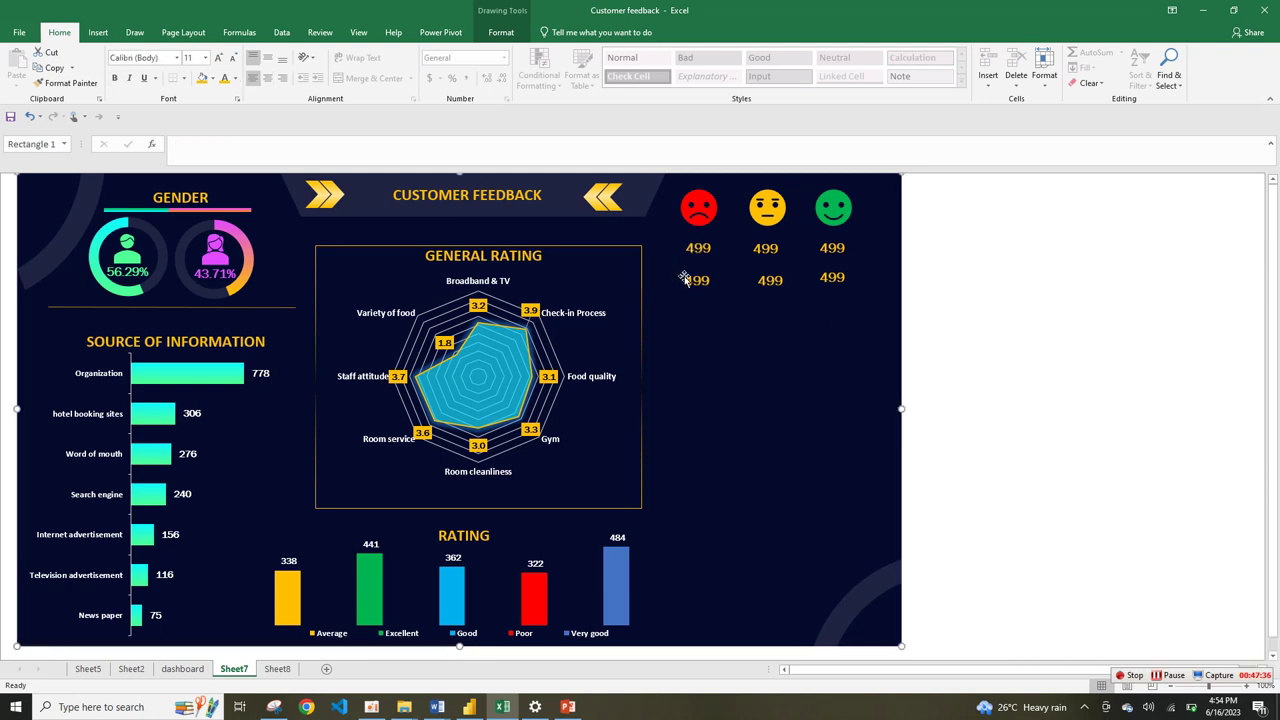
pyautogui.moveTo(762, 280); pyautogui.dragTo(754, 280)
pyautogui.click(832, 278)
pyautogui.moveTo(832, 278); pyautogui.dragTo(832, 279)
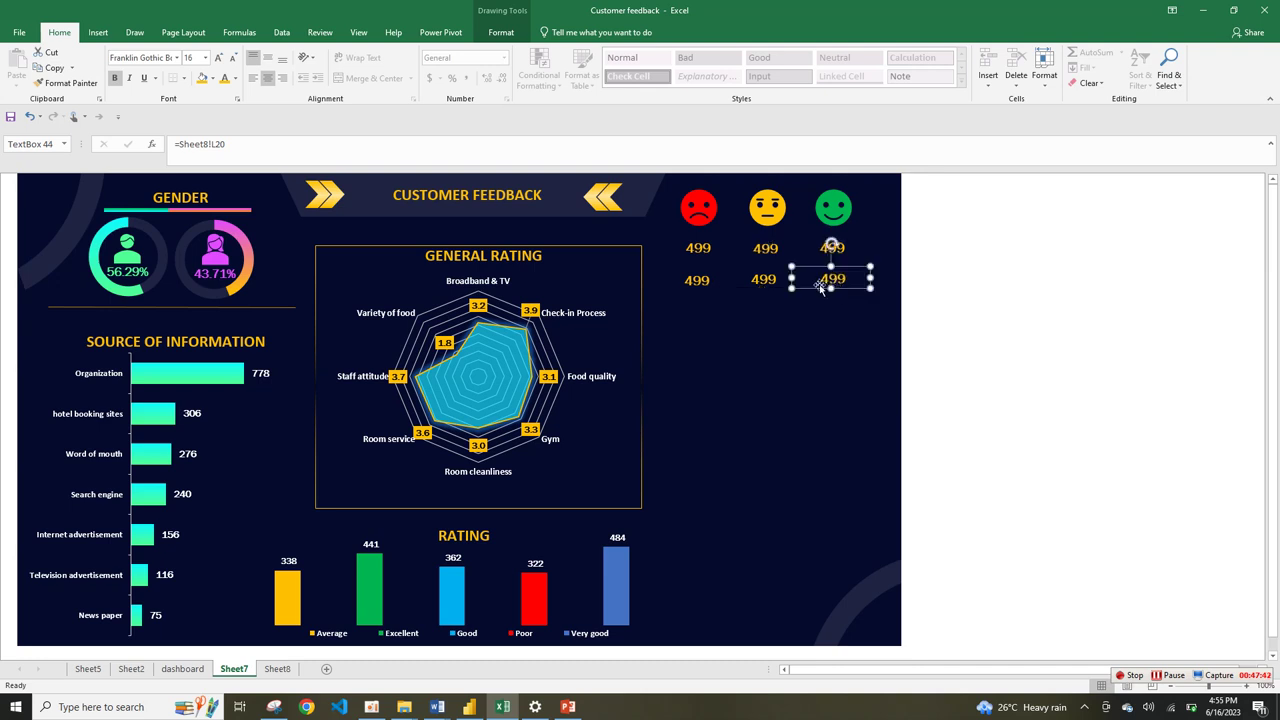
pyautogui.click(696, 303)
# - Link the upper text box beneath the yellow face to the Passives count with the formula =Sheet8!L21
pyautogui.click(707, 254)
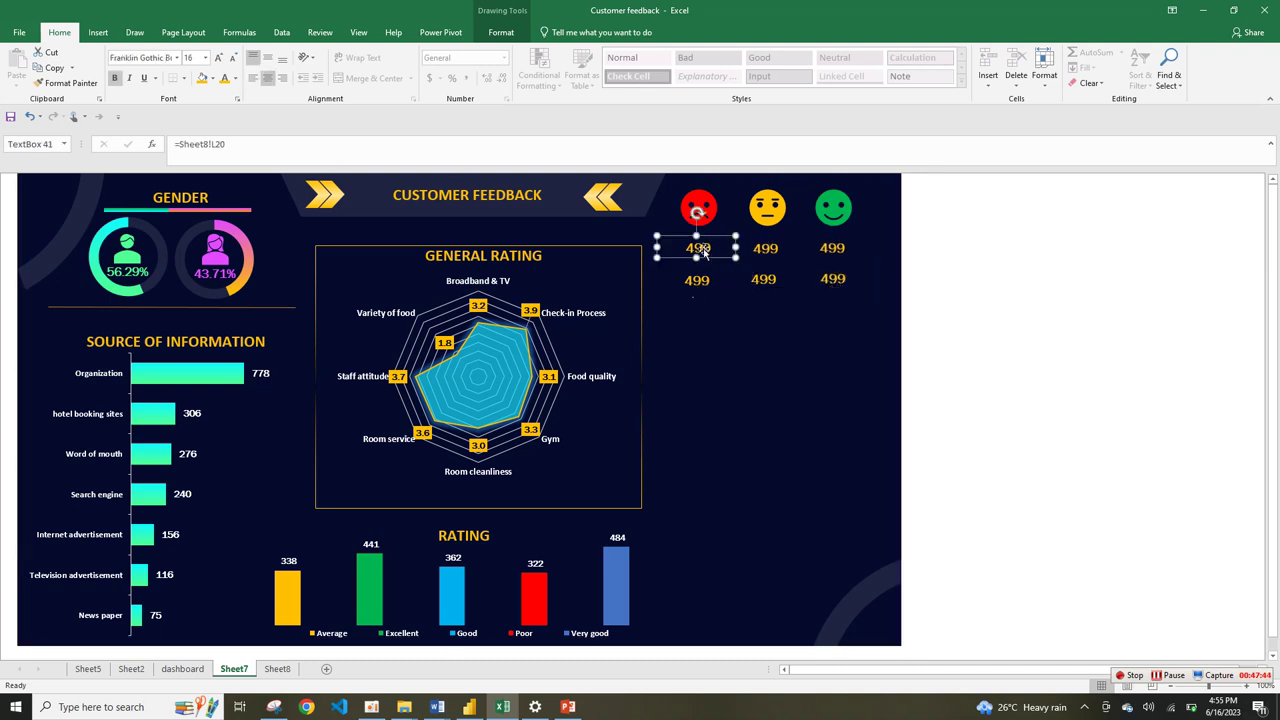
pyautogui.click(780, 259)
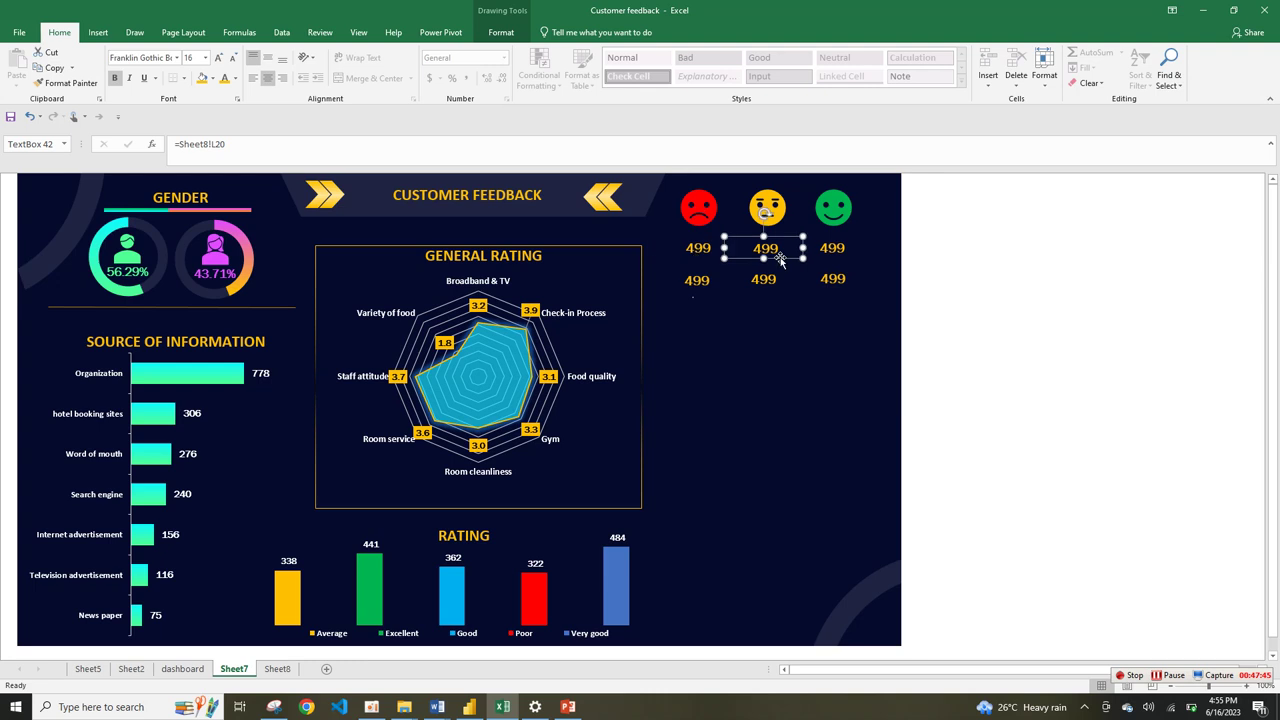
pyautogui.click(234, 144)
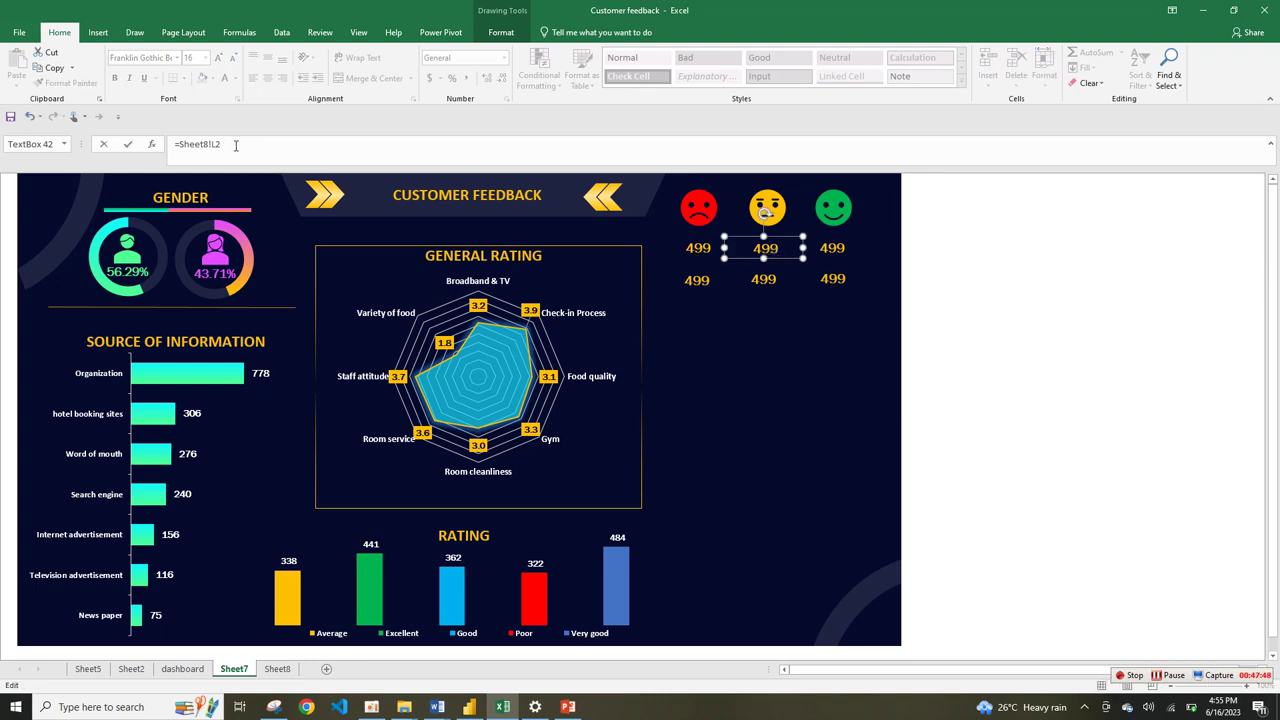
pyautogui.press('Return')
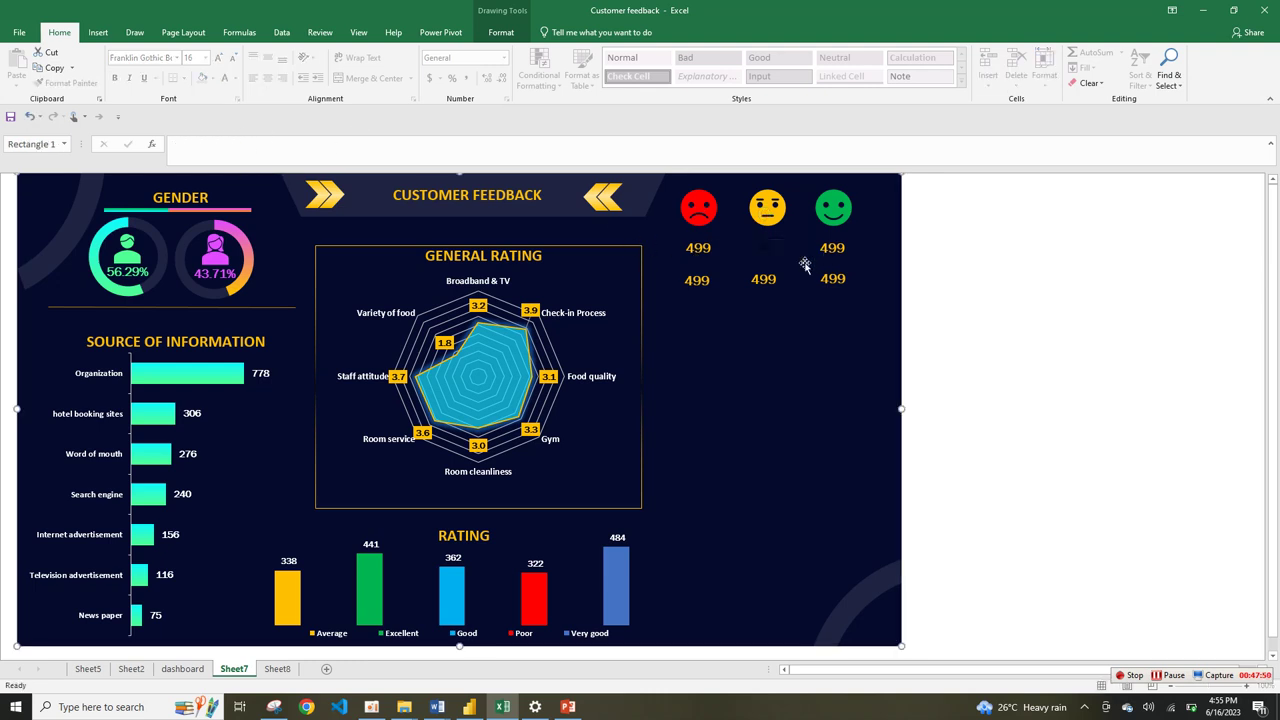
# - Format the Passives count beneath the yellow face in bold gold Franklin Gothic and enlarge its text
pyautogui.doubleClick(775, 247)
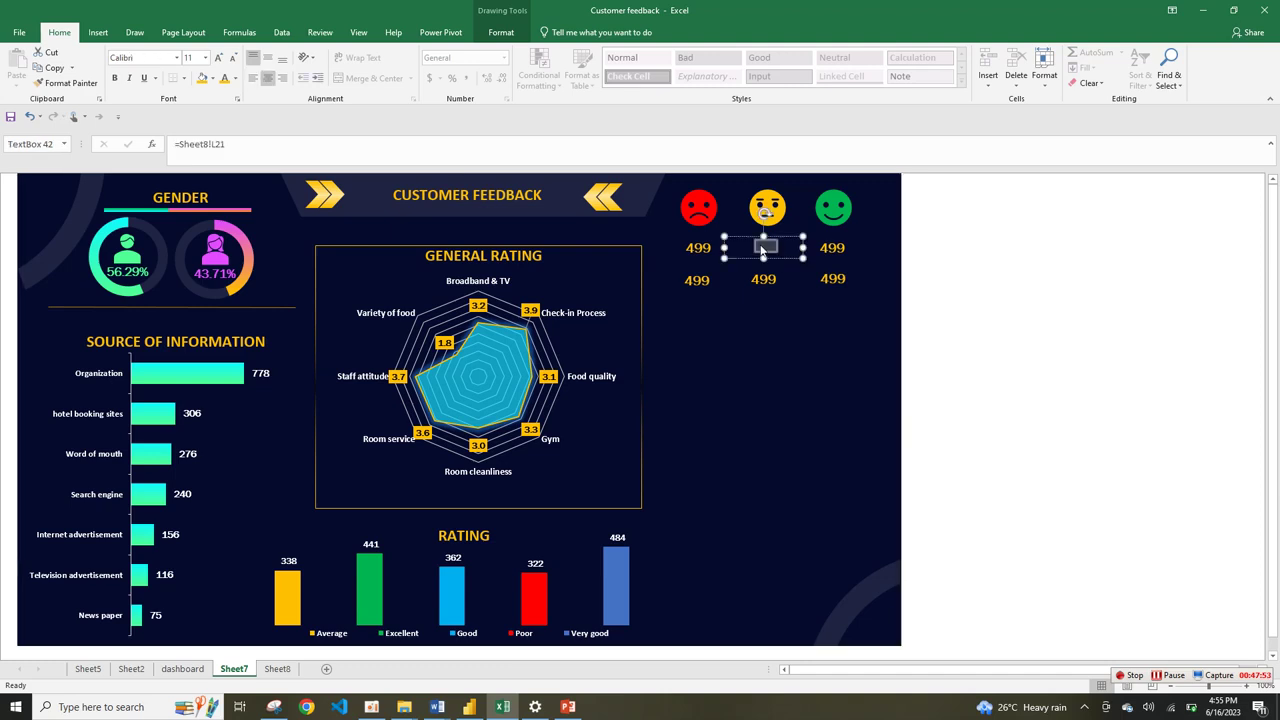
pyautogui.click(175, 58)
pyautogui.click(150, 89)
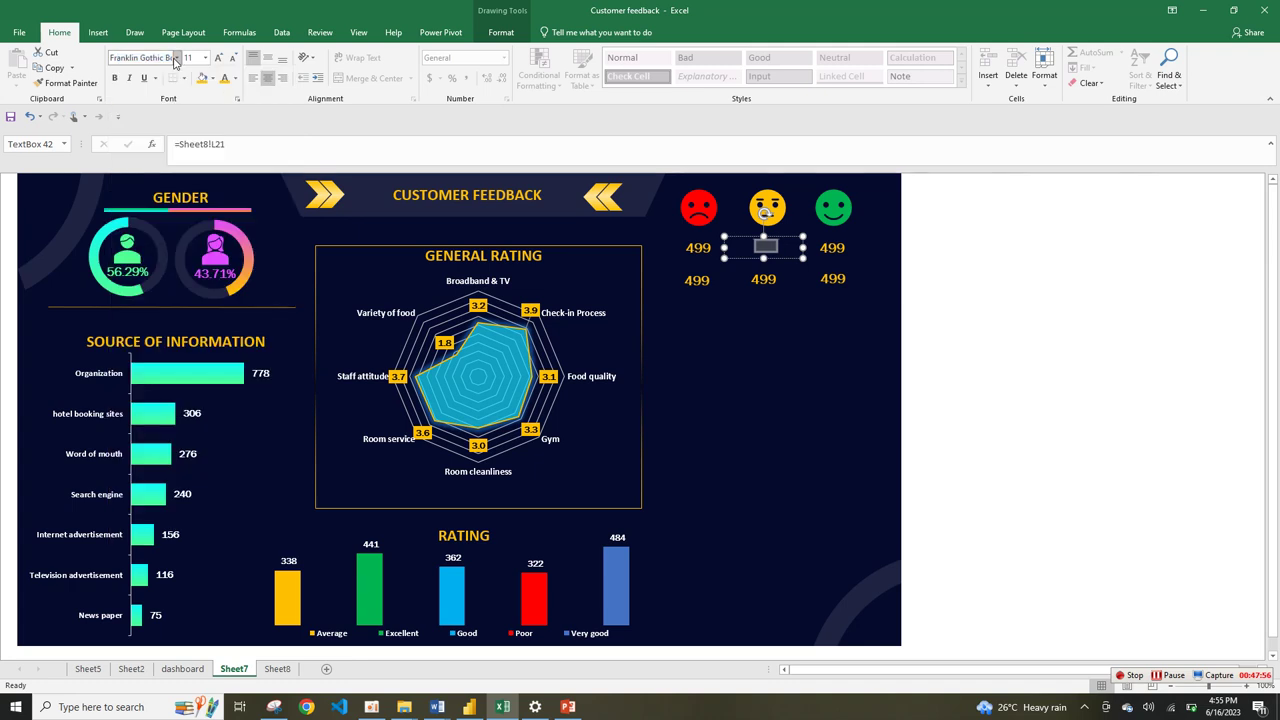
pyautogui.click(225, 79)
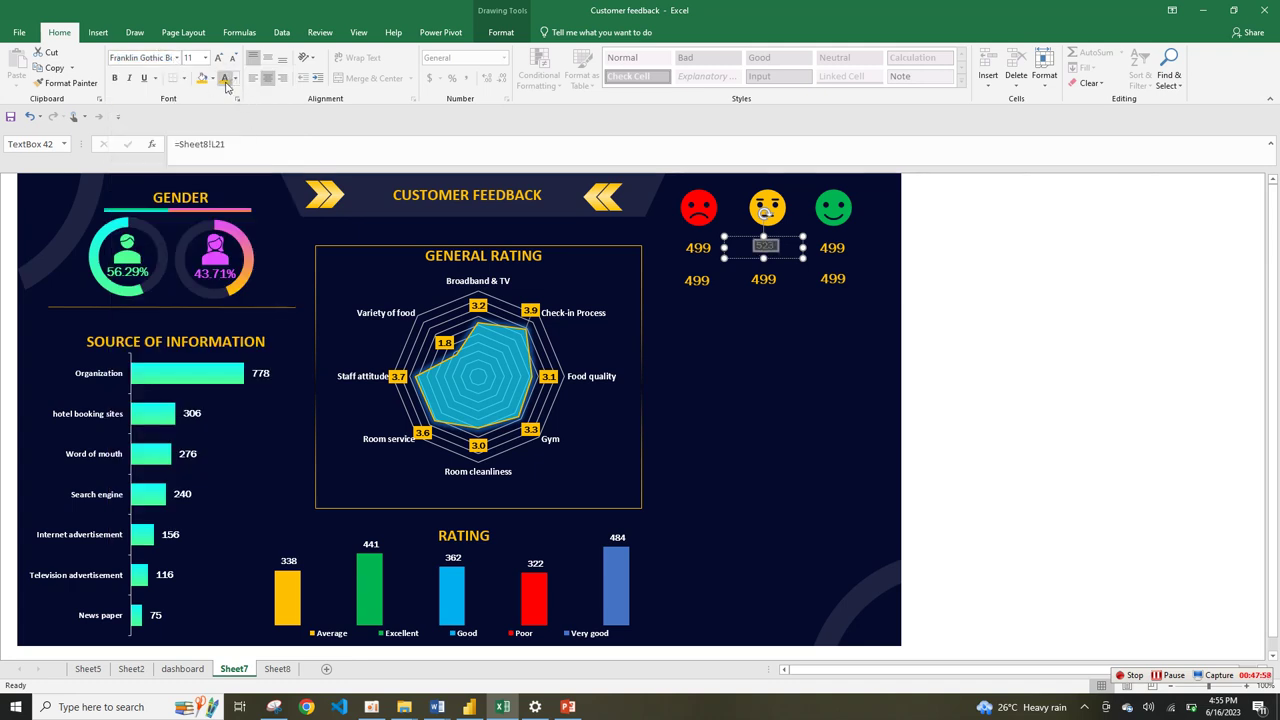
pyautogui.click(114, 78)
pyautogui.click(219, 58)
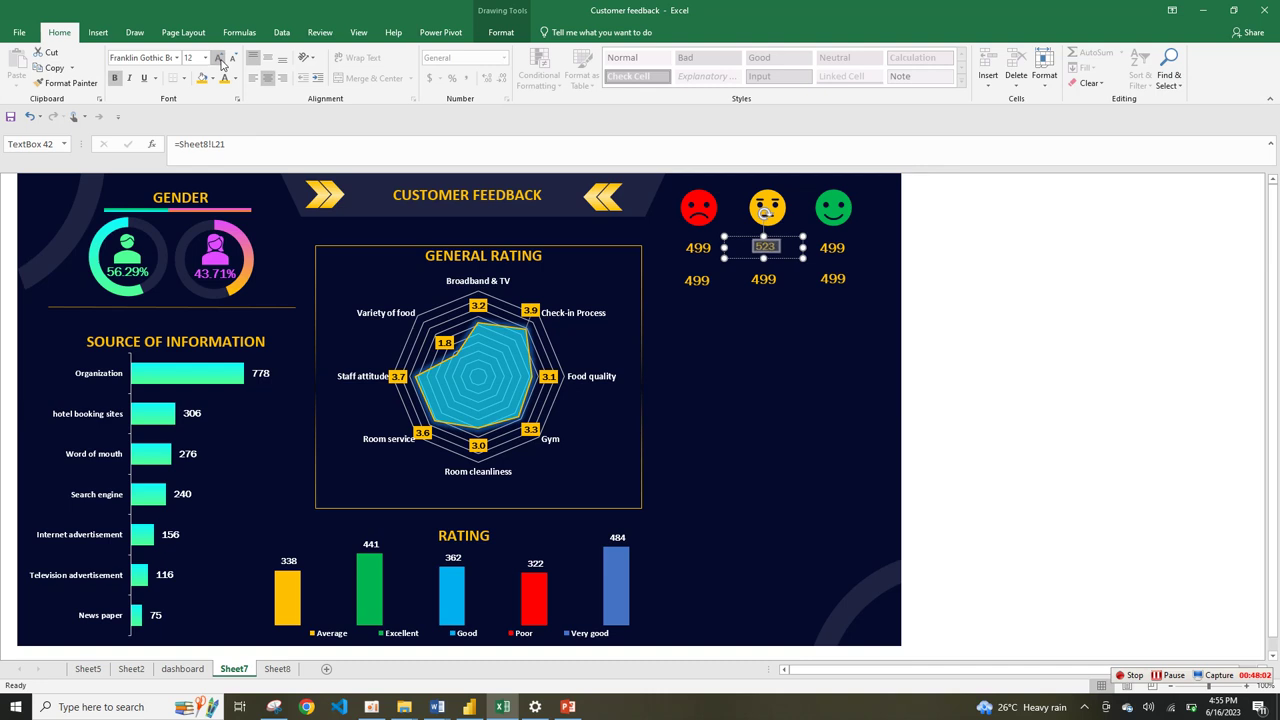
pyautogui.click(736, 370)
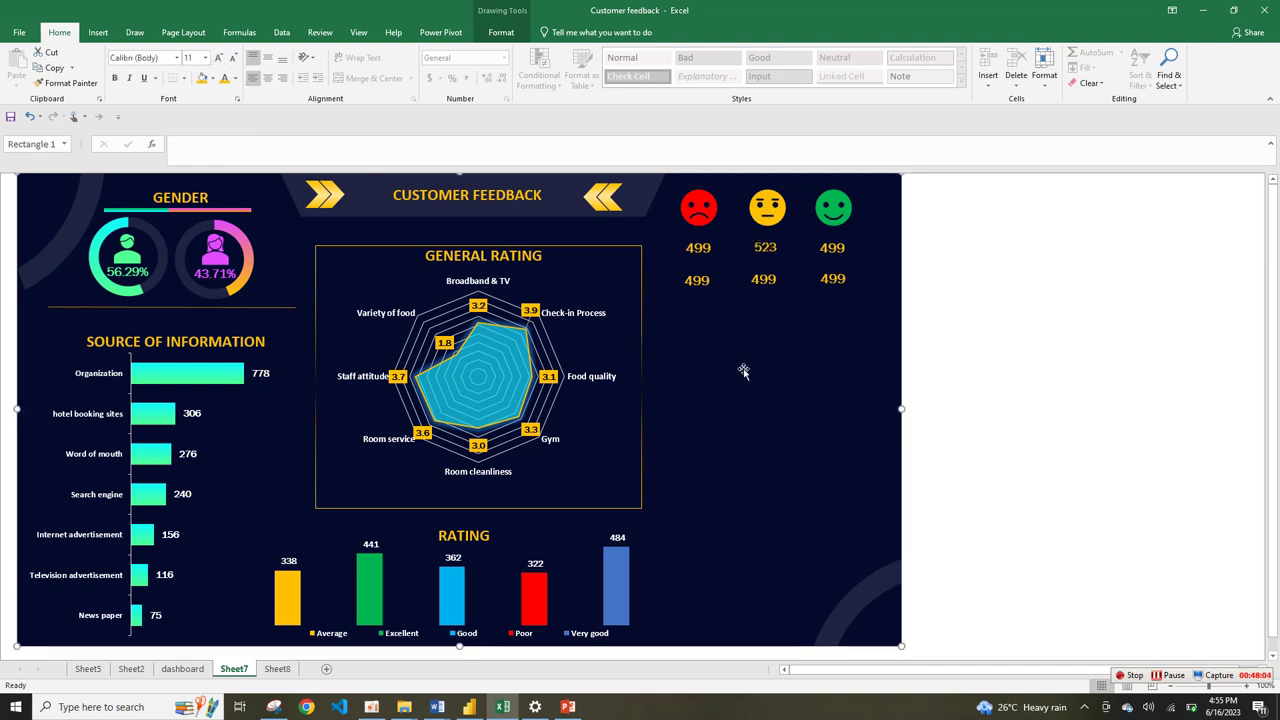
# - Link the upper text box beneath the green face to =Sheet8!L22 and format it in larger bold gold Franklin Gothic Book
pyautogui.click(823, 251)
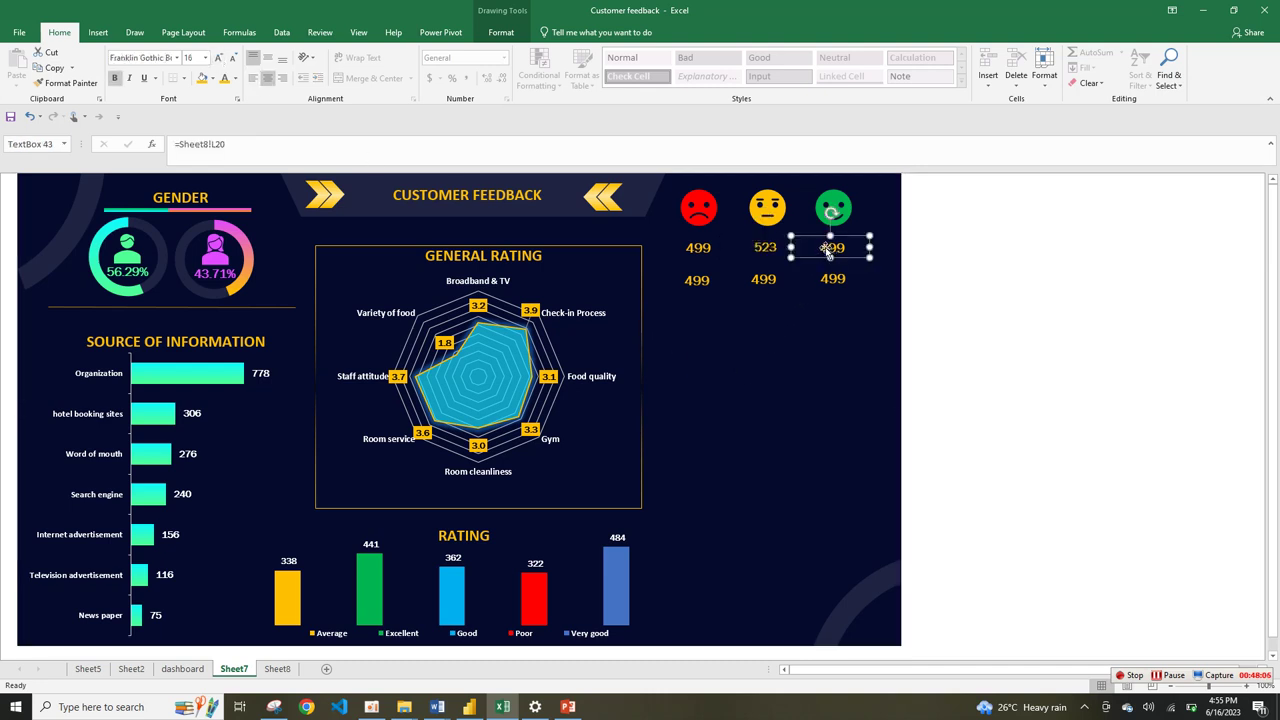
pyautogui.click(234, 145)
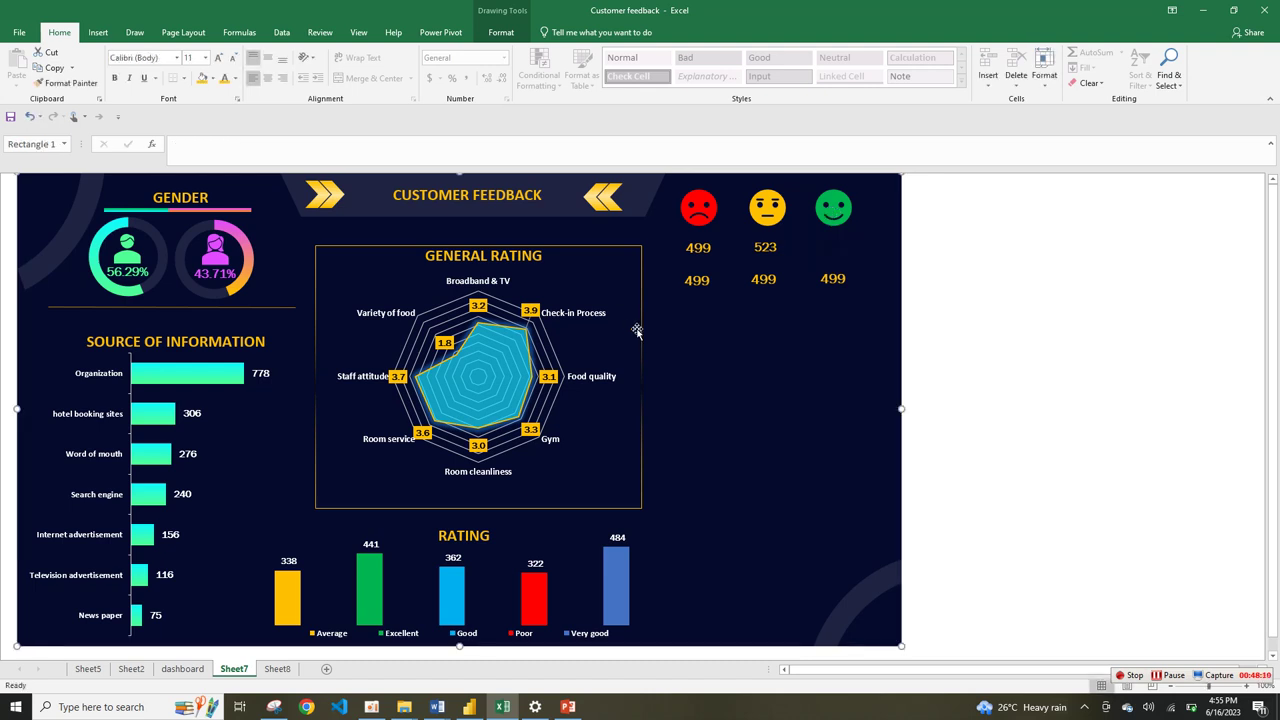
pyautogui.click(823, 245)
pyautogui.doubleClick(823, 244)
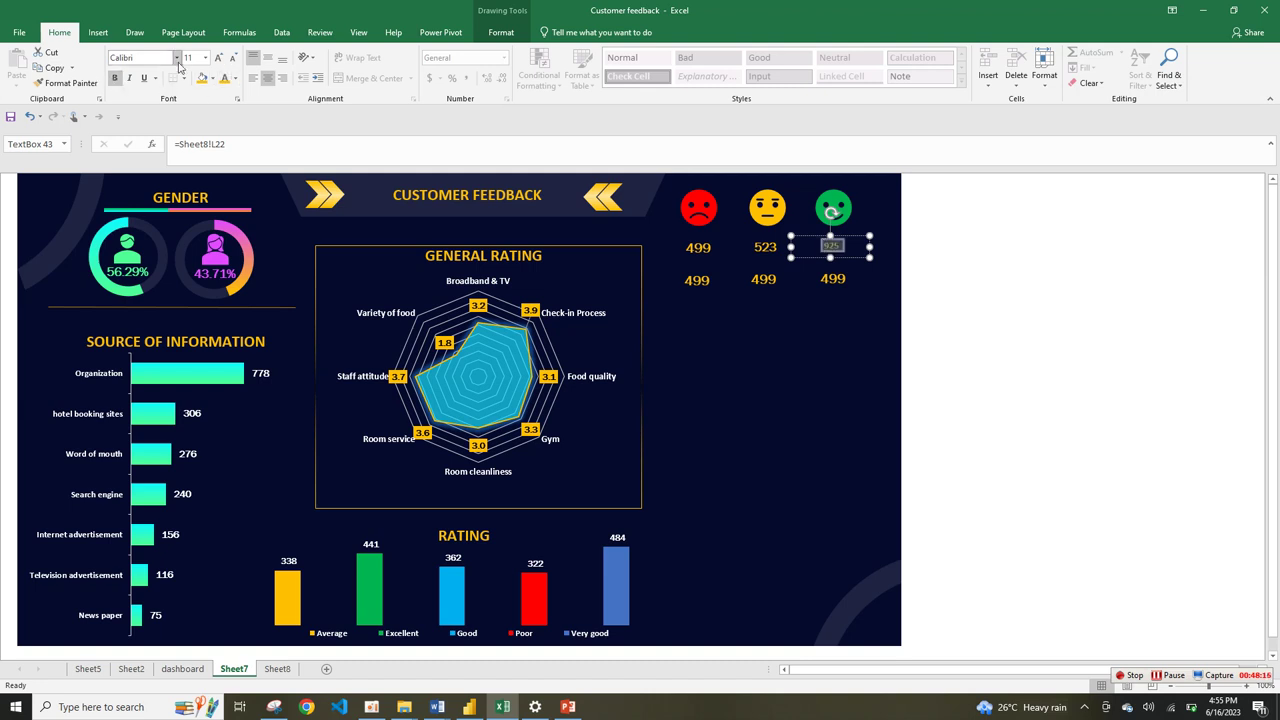
pyautogui.click(178, 61)
pyautogui.write('Franklin Gothic Book')
pyautogui.press('Return')
pyautogui.click(220, 57)
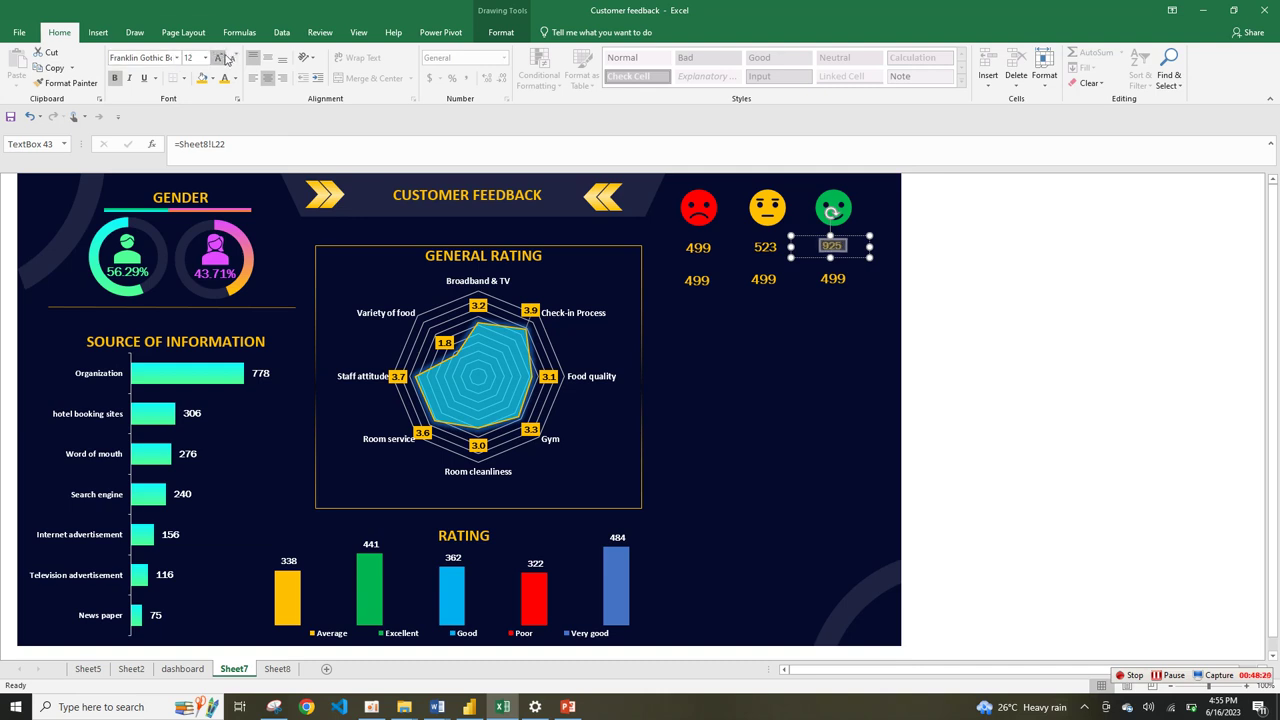
pyautogui.click(780, 305)
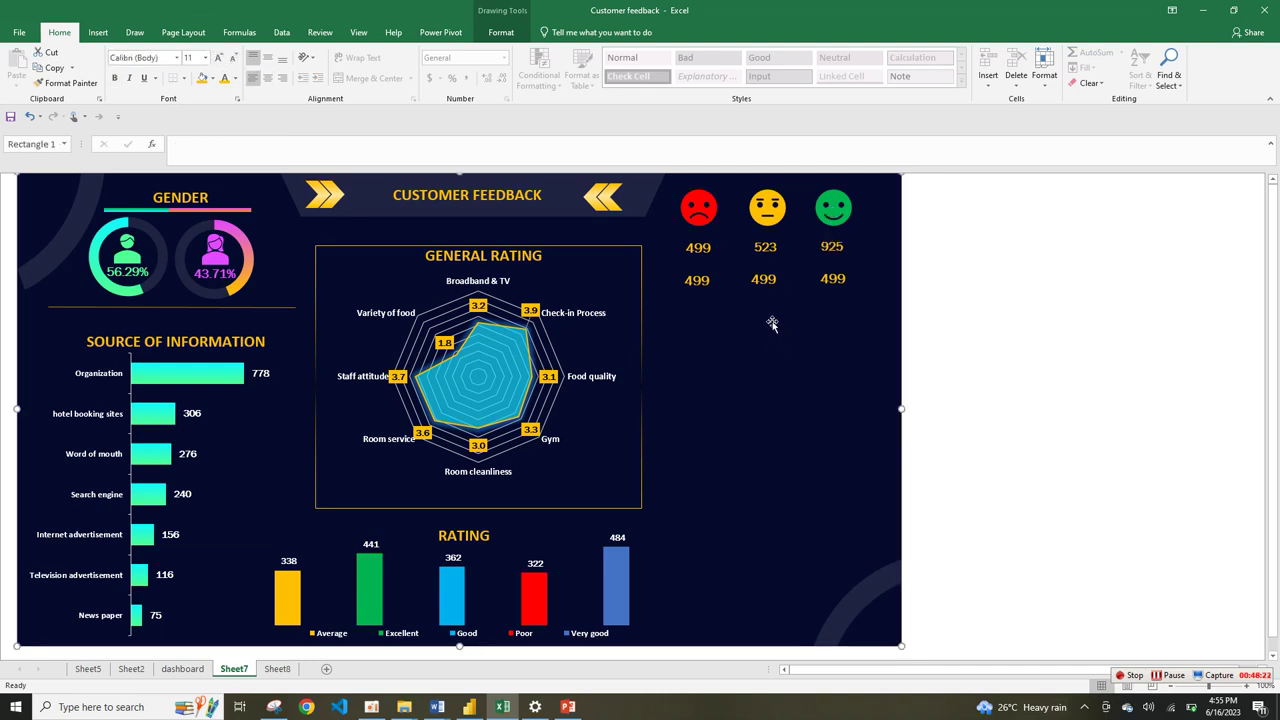
# - Link the lower text box beneath the red face to the Detractors percentage with the formula =Sheet8!M20
pyautogui.click(695, 280)
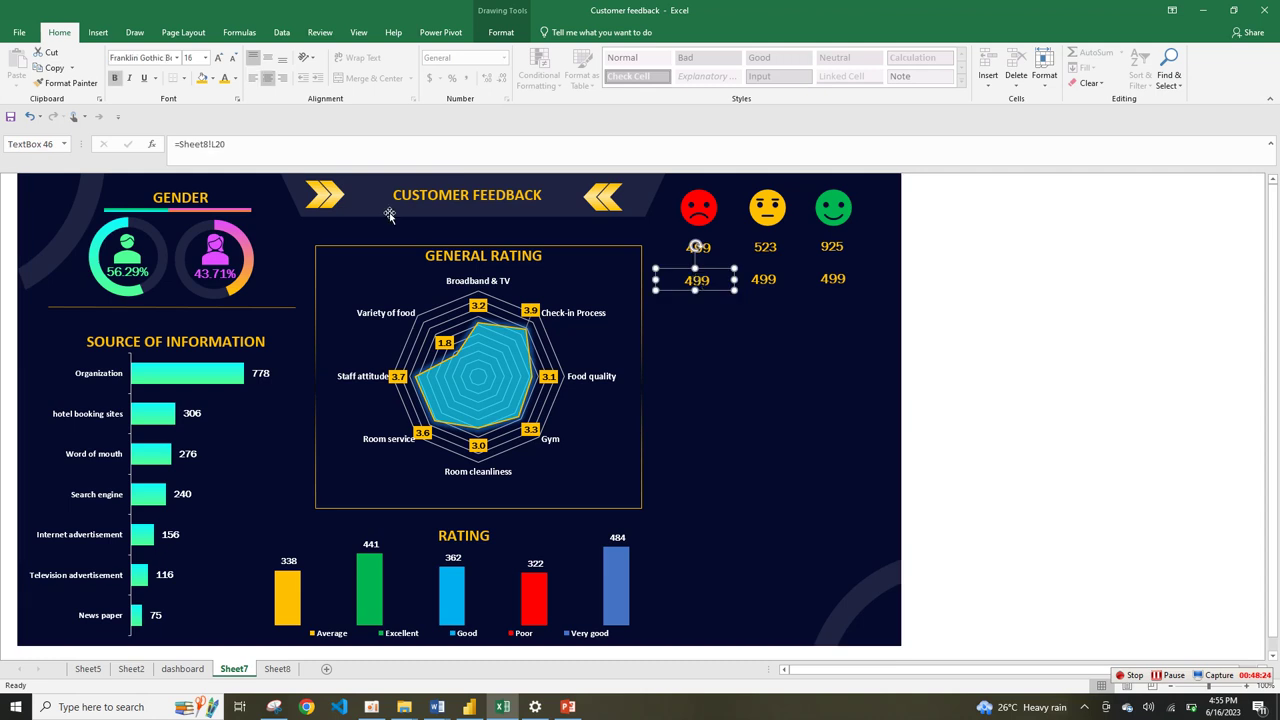
pyautogui.moveTo(230, 144); pyautogui.dragTo(168, 148)
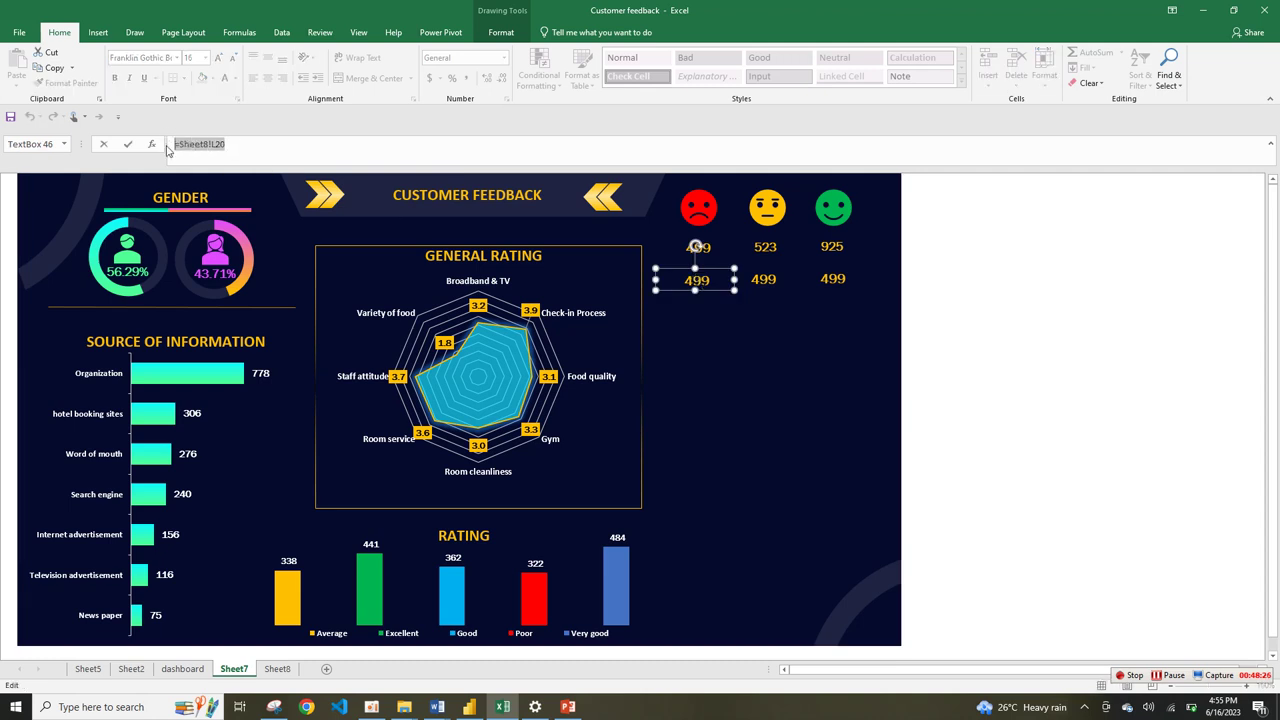
pyautogui.press('BackSpace')
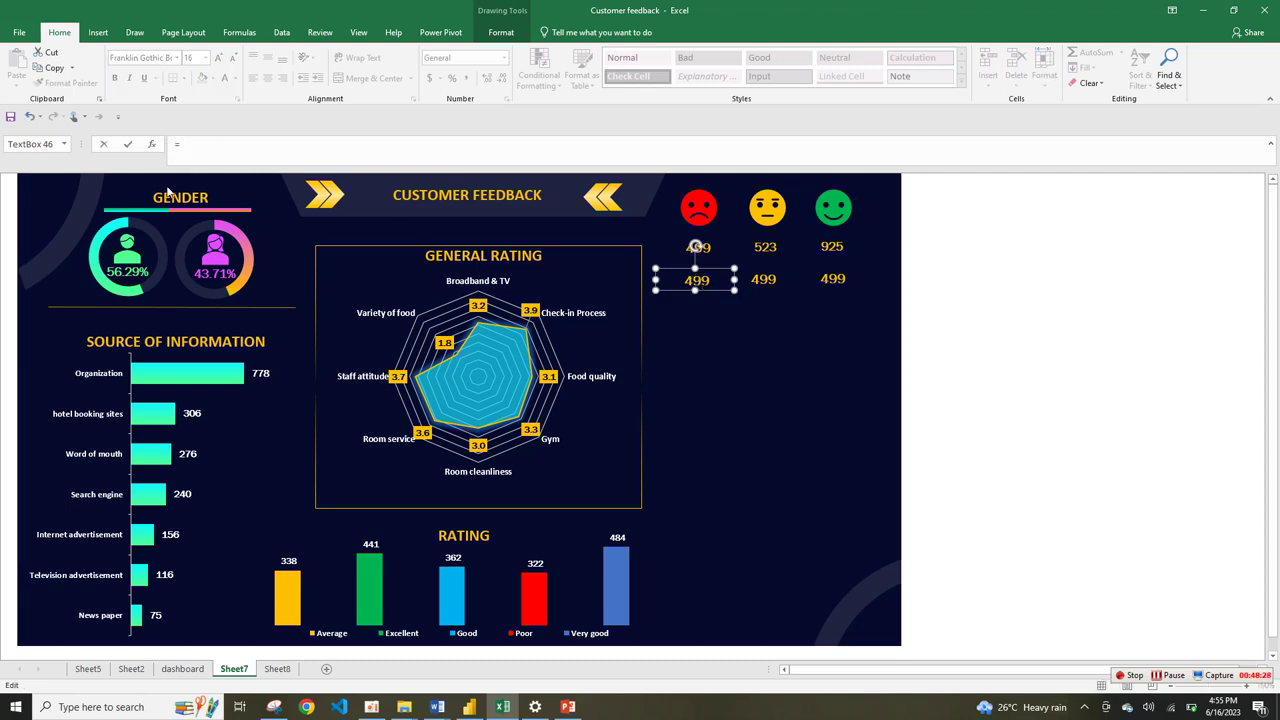
pyautogui.click(278, 668)
pyautogui.click(801, 324)
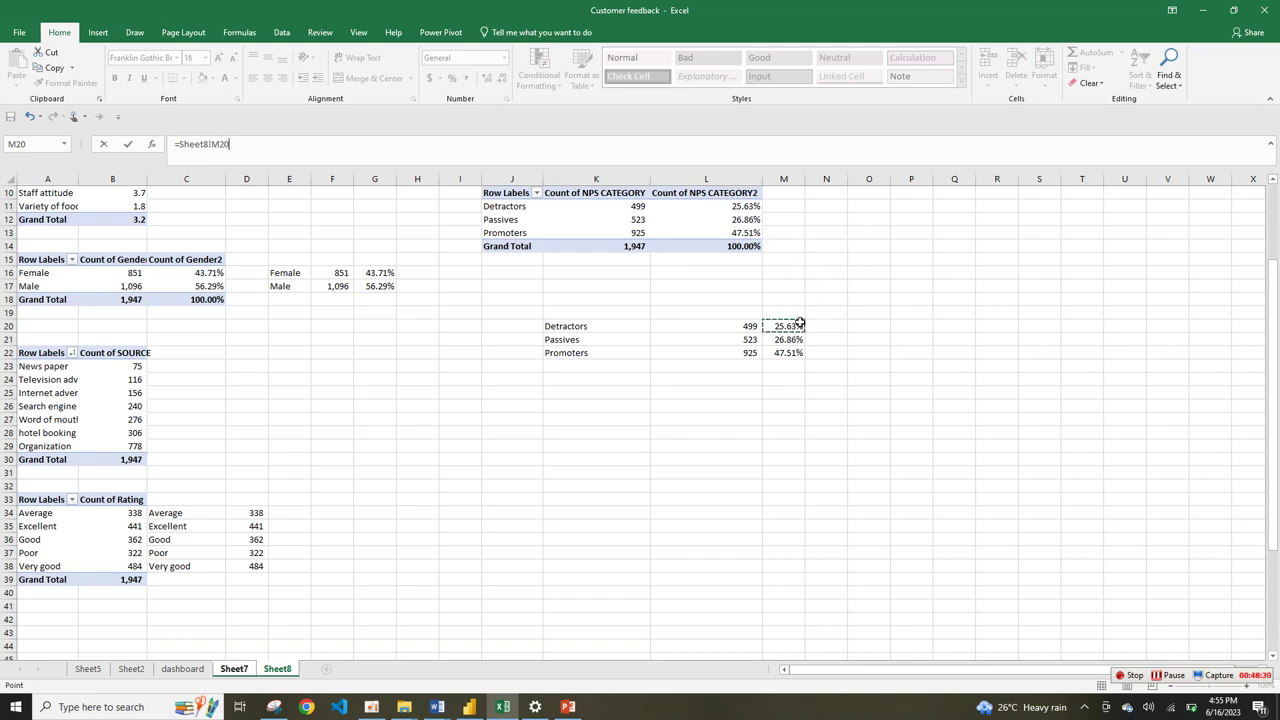
pyautogui.press('Return')
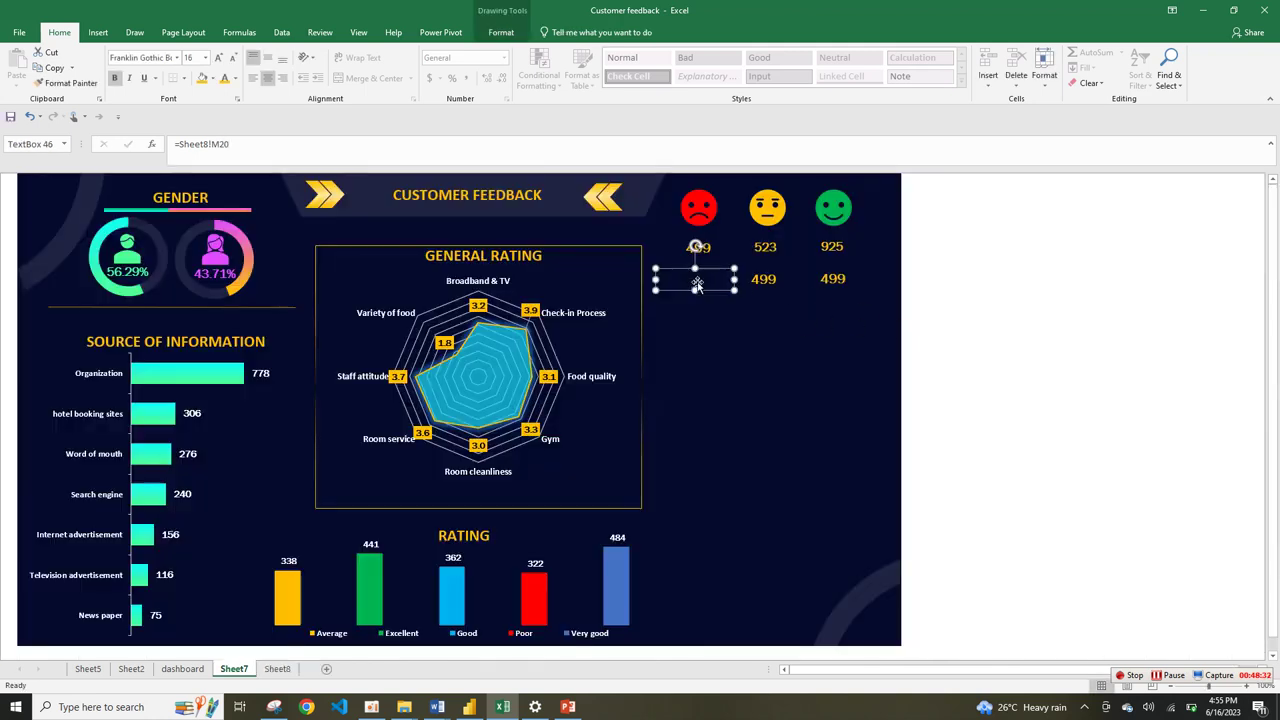
# - Format the Detractors percentage beneath the red face as bold white text at size 14
pyautogui.hotkey('ctrl', 'a')
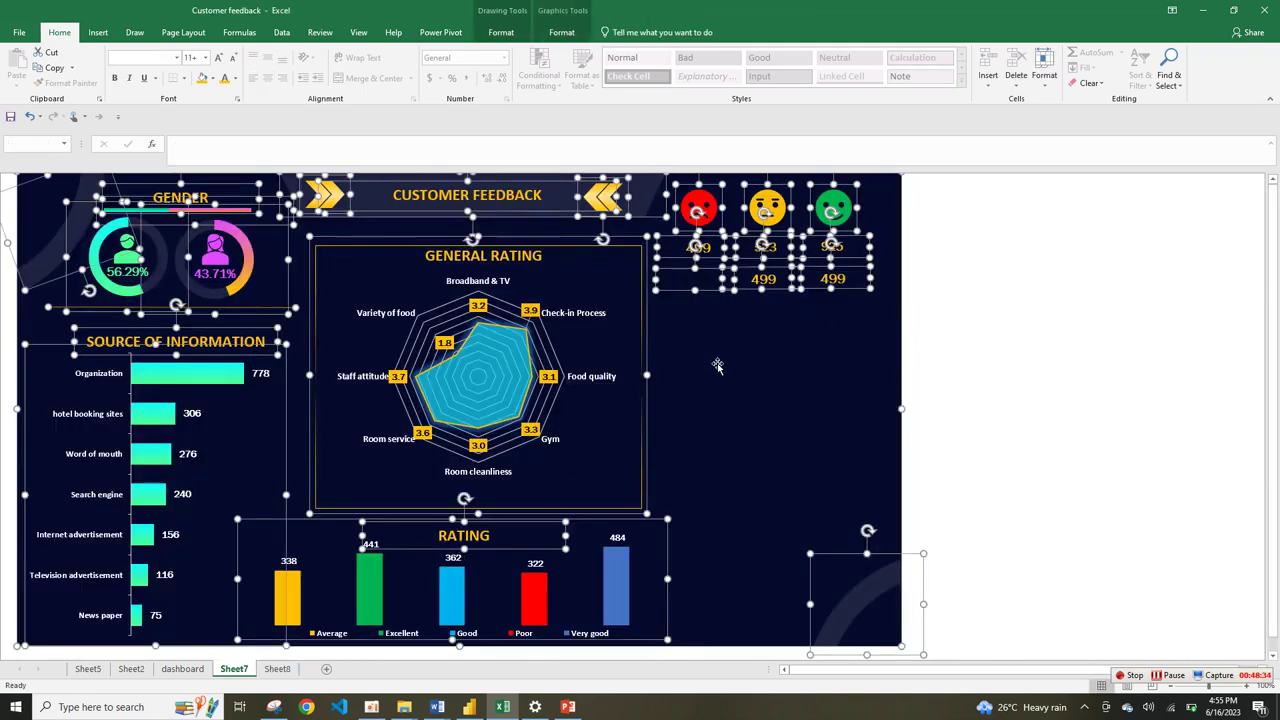
pyautogui.click(1045, 309)
pyautogui.click(711, 279)
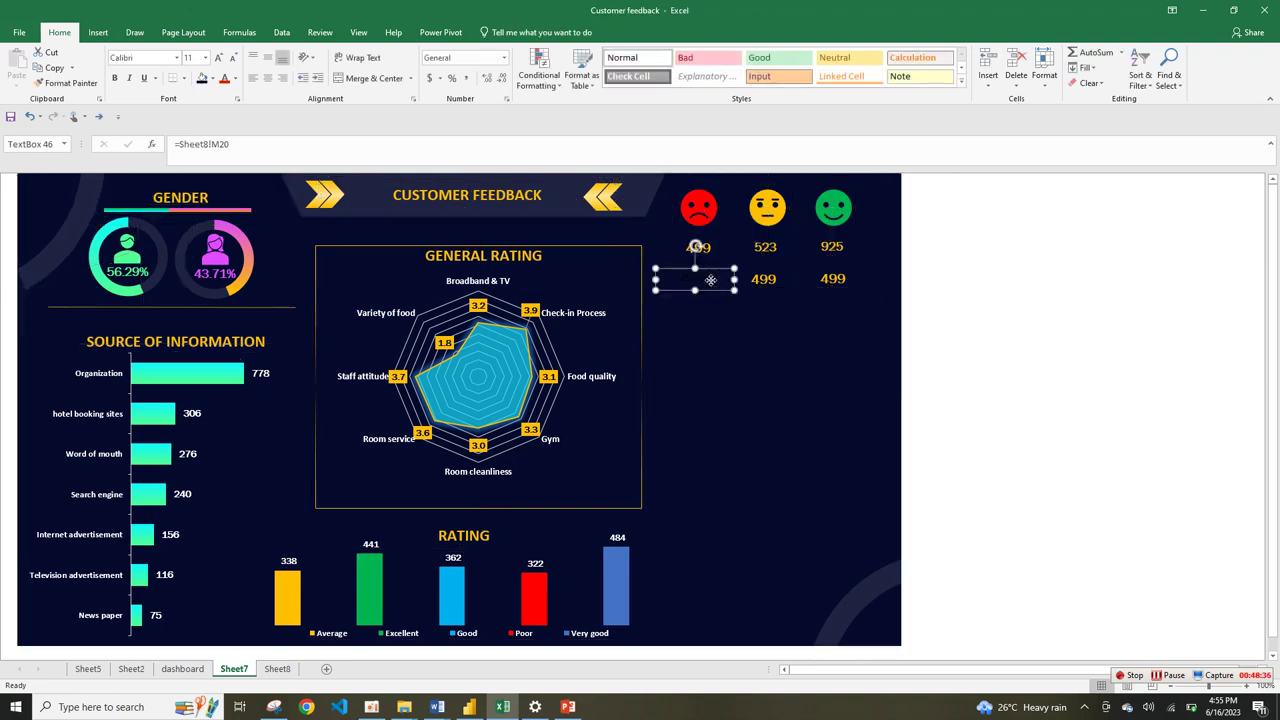
pyautogui.doubleClick(711, 279)
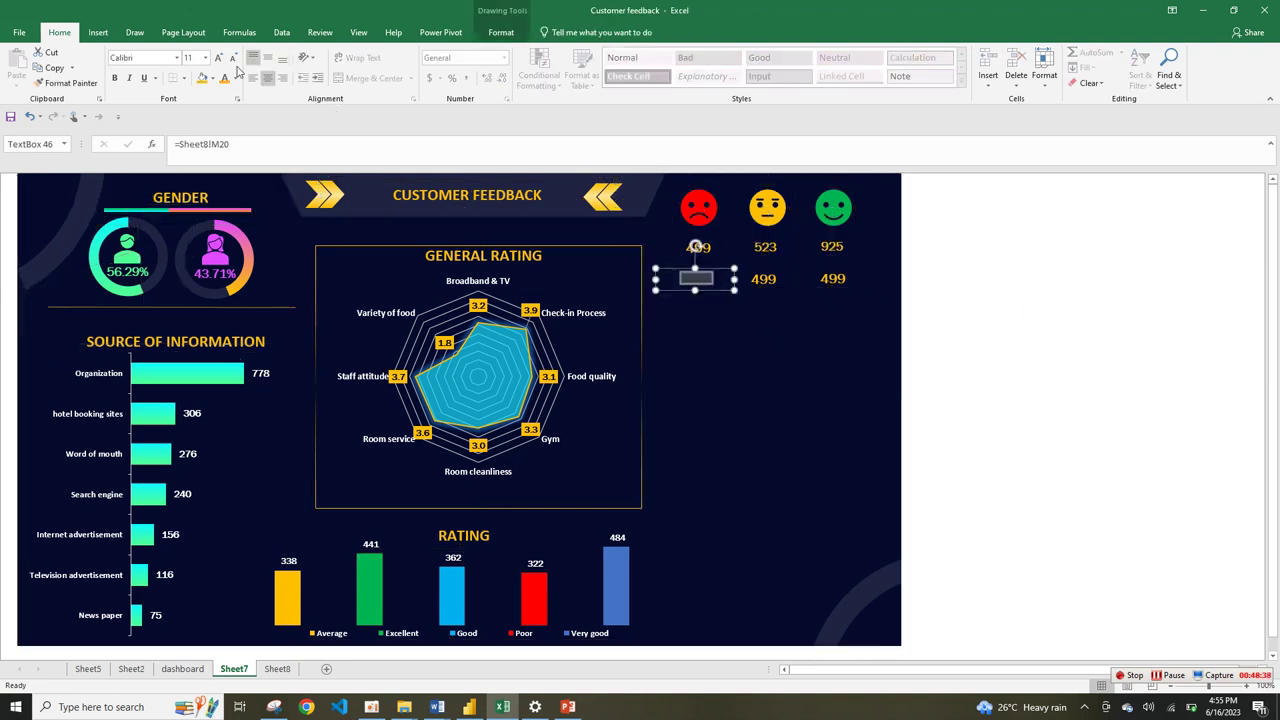
pyautogui.click(235, 78)
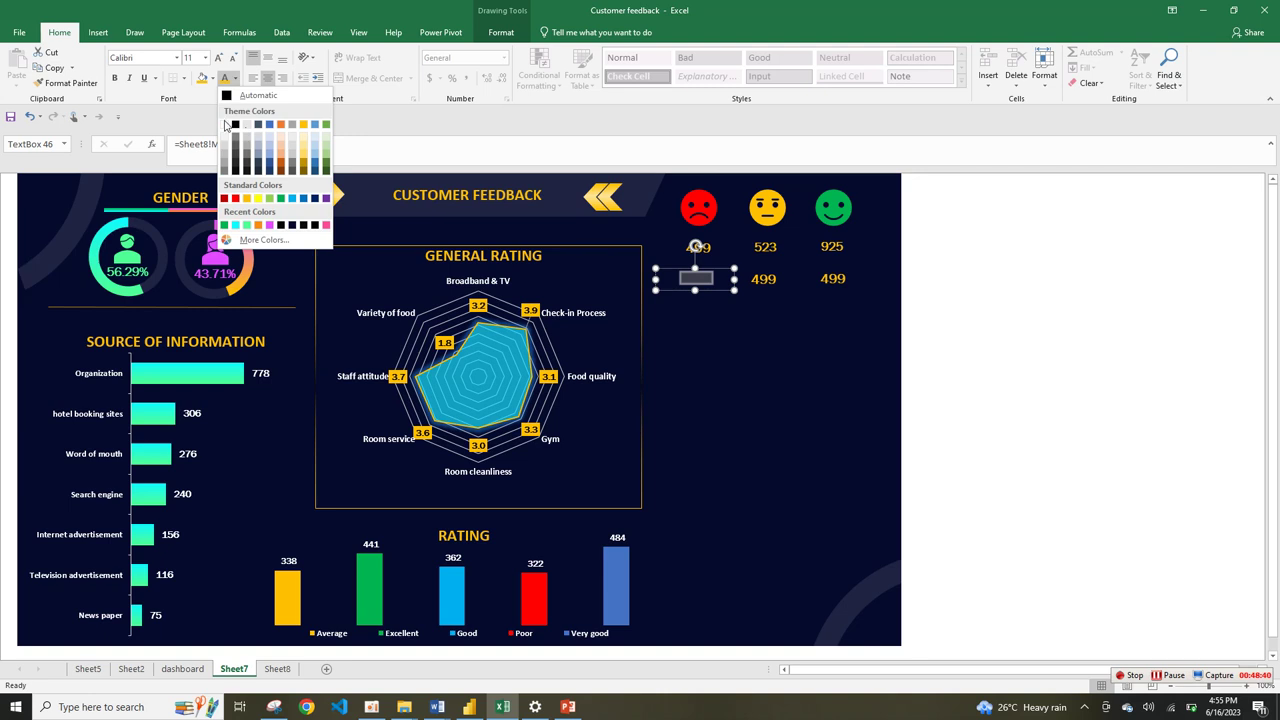
pyautogui.click(226, 124)
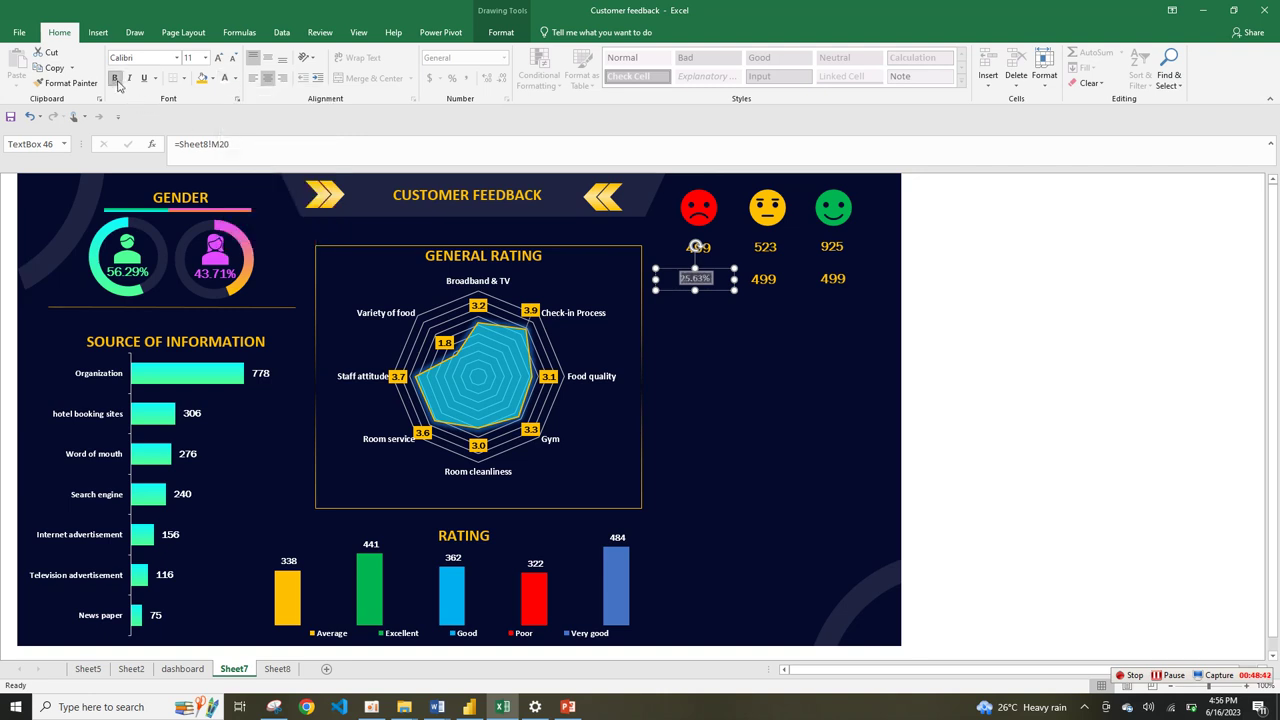
pyautogui.click(218, 58)
pyautogui.click(218, 58)
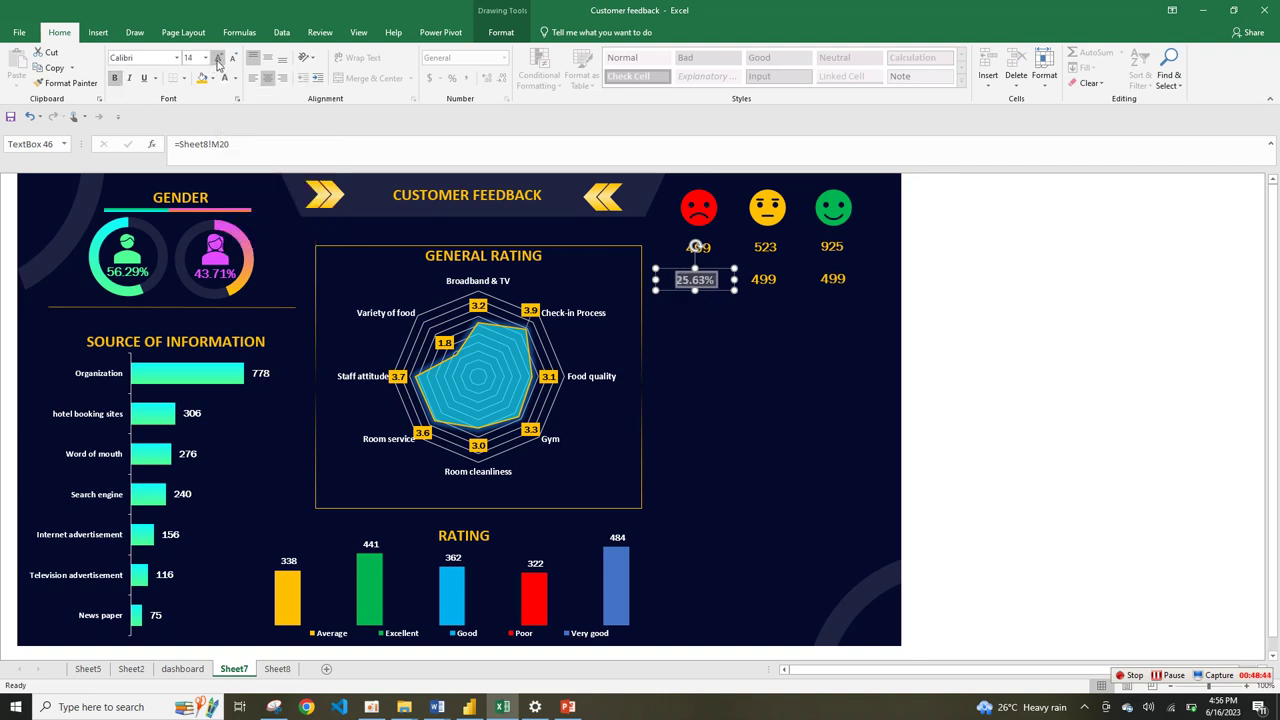
# - Try the Rage Italic font on the Detractors percentage beneath the red face
pyautogui.click(176, 58)
pyautogui.write('Rage Italic')
pyautogui.press('Return')
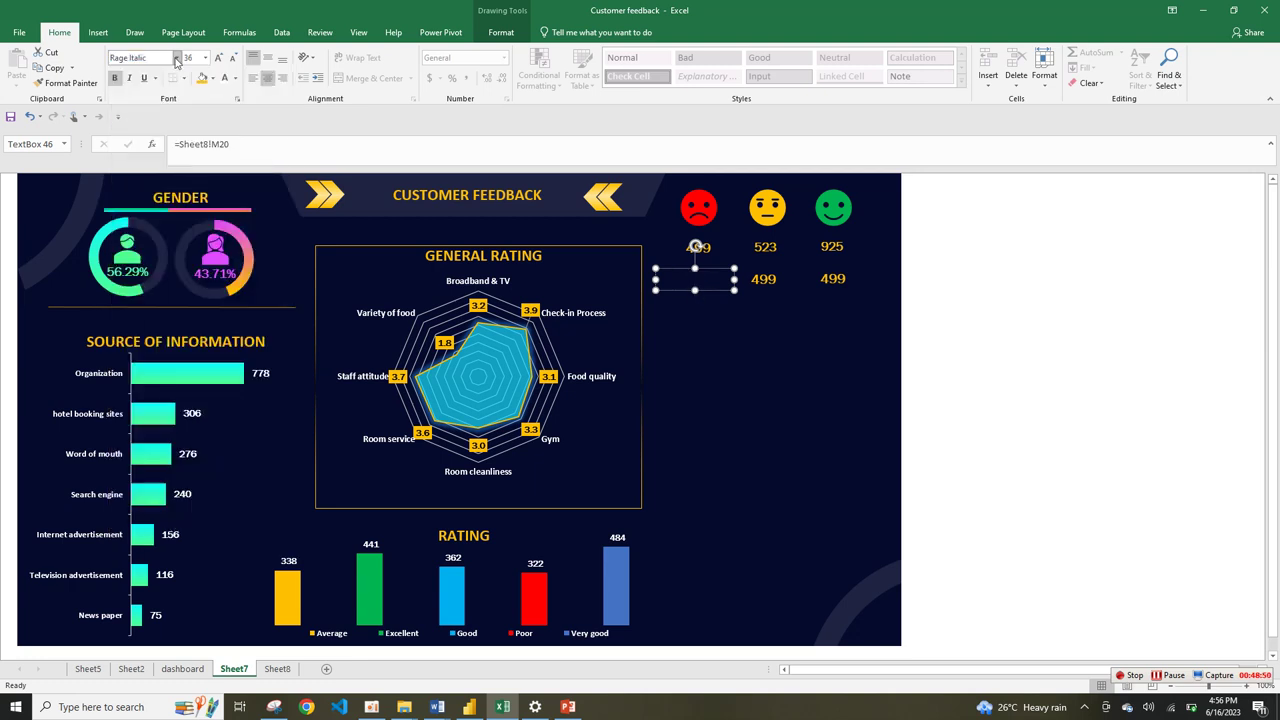
# - Change the font of the Detractors percentage beneath the red face to Franklin Gothic
pyautogui.doubleClick(699, 281)
pyautogui.click(178, 59)
pyautogui.press('Down')
pyautogui.click(179, 61)
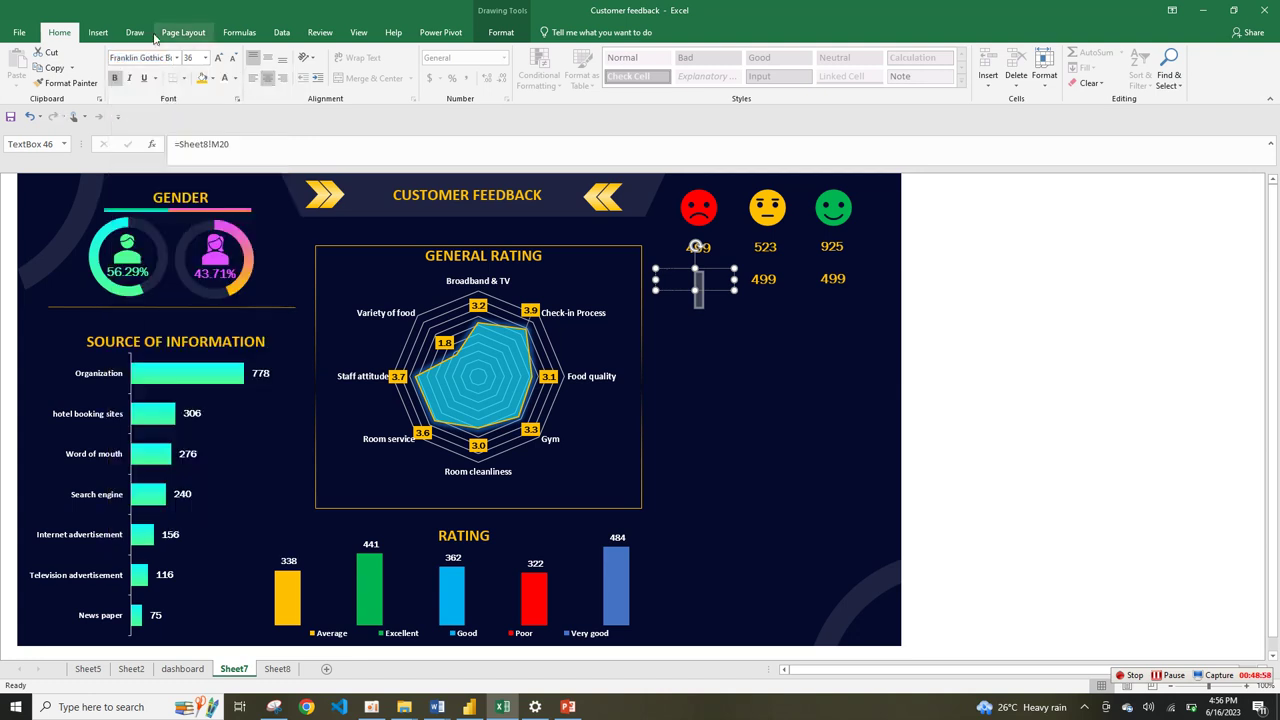
# - Undo the last font and size changes on the Detractors percentage beneath the red face
pyautogui.click(773, 404)
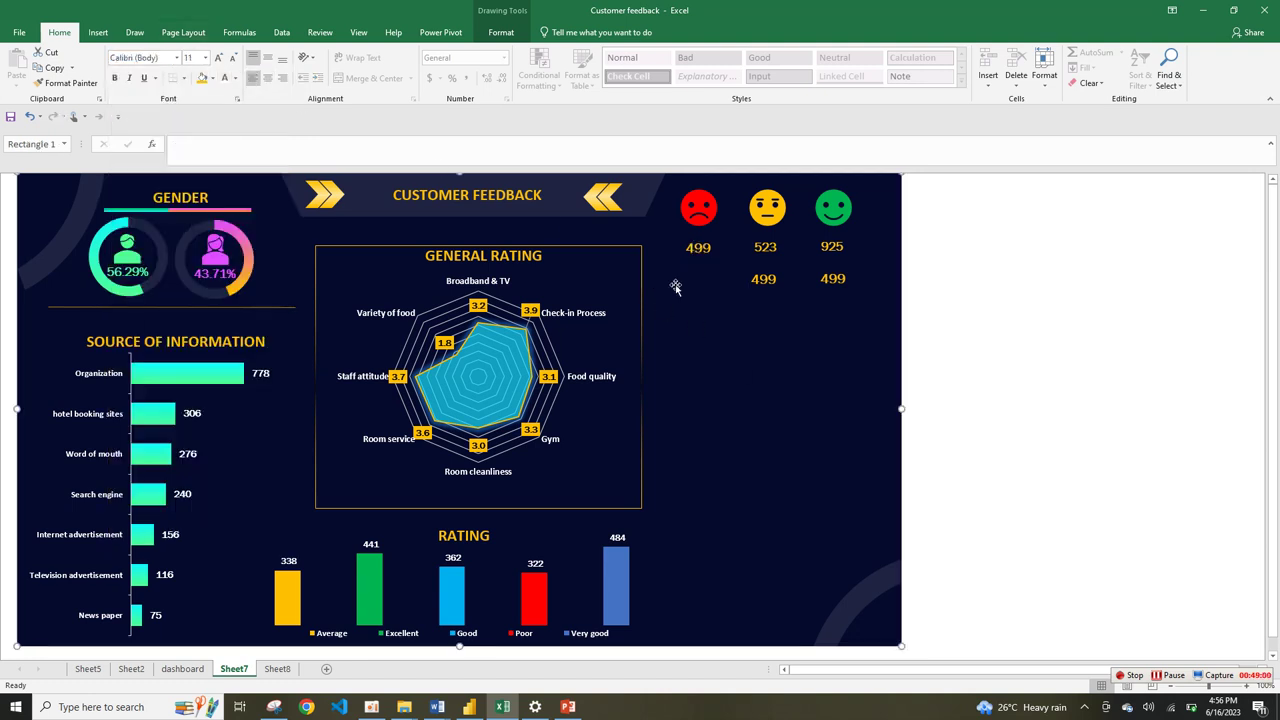
pyautogui.click(698, 281)
pyautogui.click(693, 284)
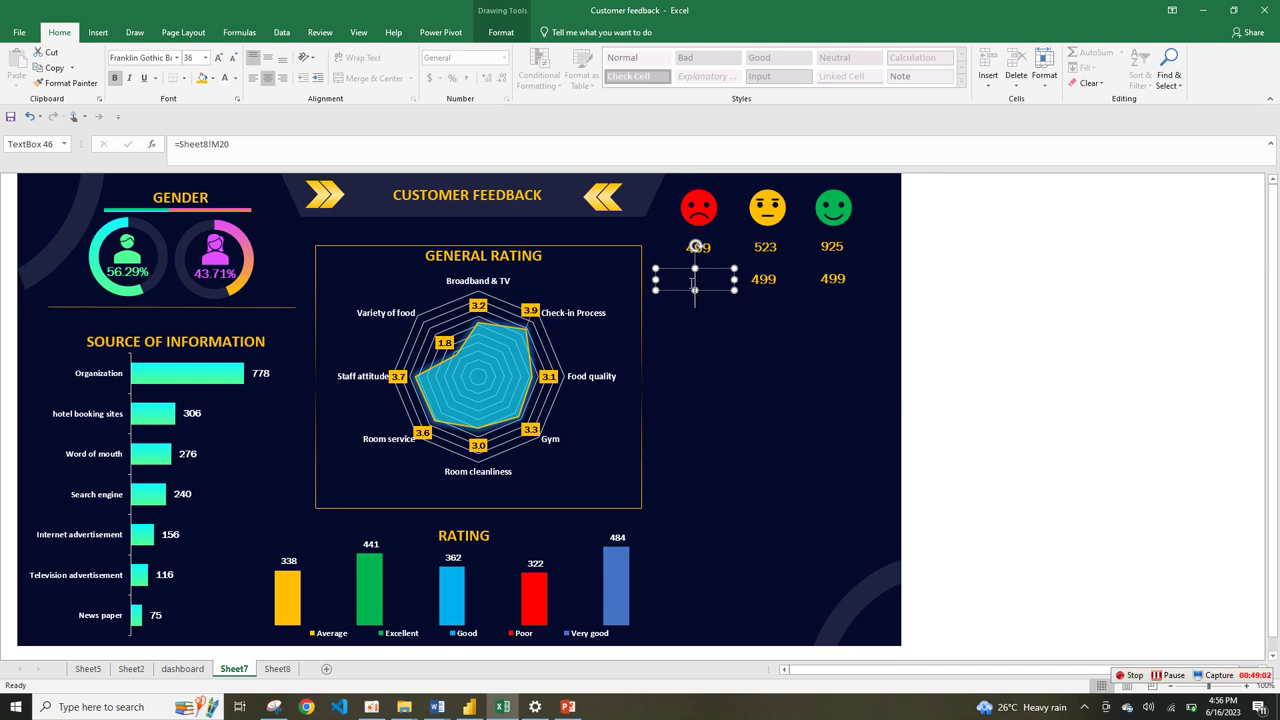
pyautogui.doubleClick(688, 283)
pyautogui.click(740, 355)
pyautogui.click(714, 284)
pyautogui.hotkey('ctrl', 'z')
pyautogui.hotkey('ctrl', 'z')
pyautogui.hotkey('ctrl', 'z')
pyautogui.hotkey('ctrl', 'z')
# - Set the Detractors percentage beneath the red face to Franklin Gothic Book at size 10.5
pyautogui.click(178, 58)
pyautogui.press('Up')
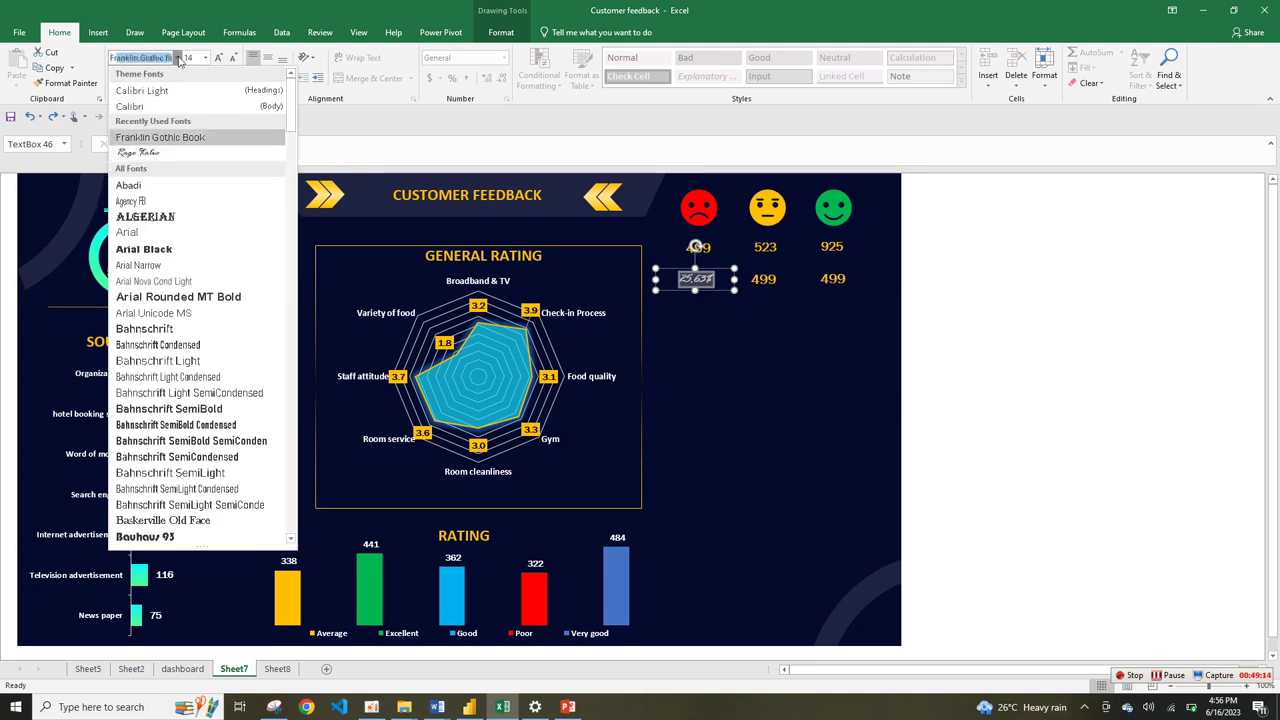
pyautogui.press('Return')
pyautogui.click(233, 57)
pyautogui.click(233, 57)
pyautogui.click(233, 57)
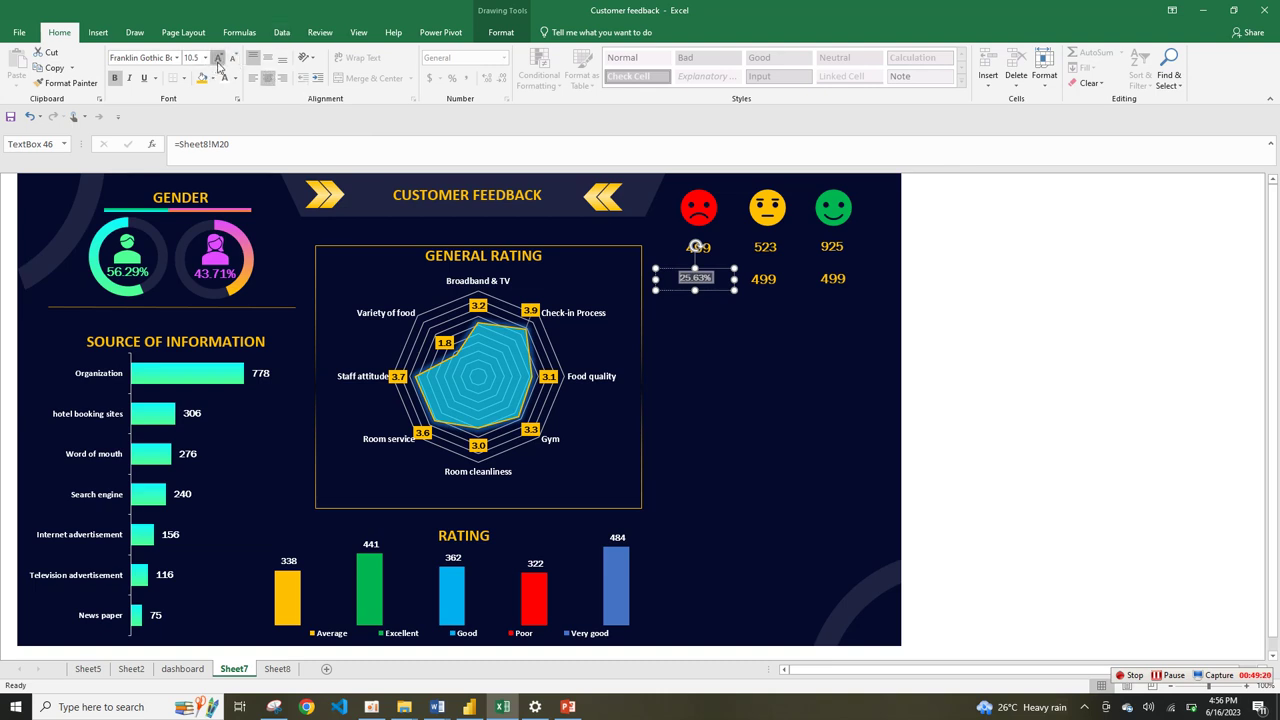
pyautogui.click(764, 356)
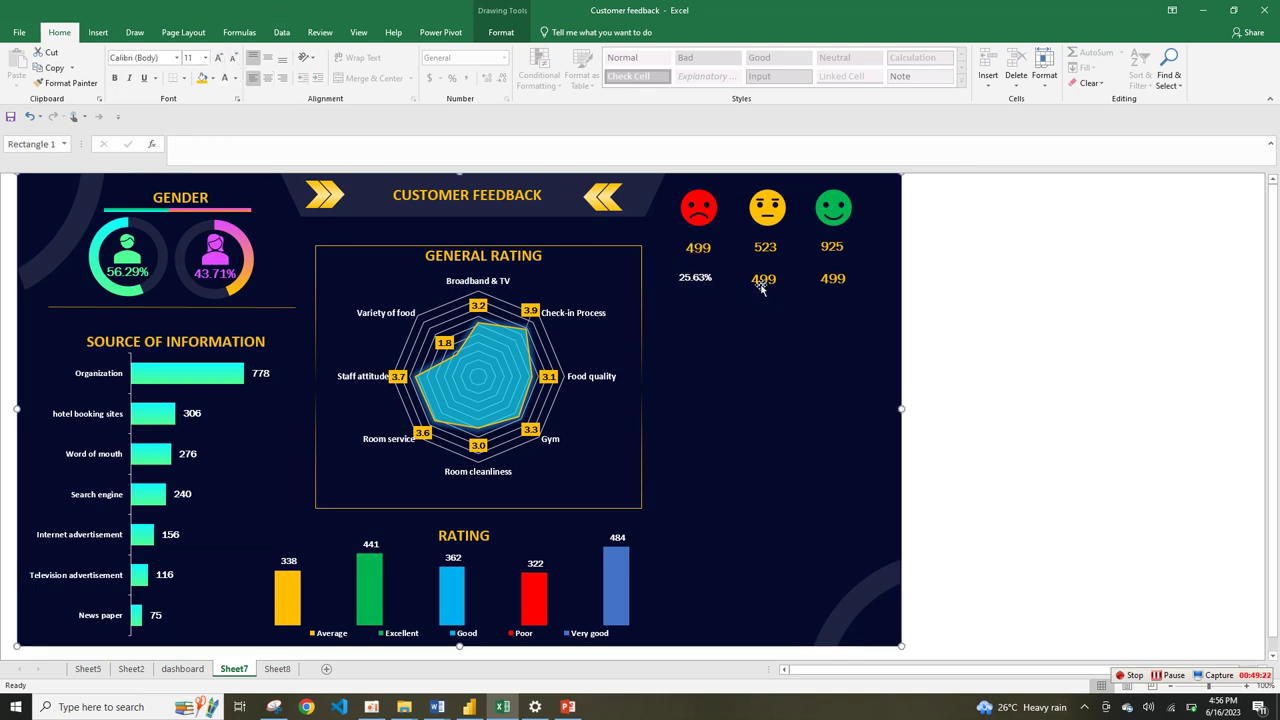
# - Link the lower text box beneath the yellow face to the Passives percentage with the formula =Sheet8!M21
pyautogui.click(759, 283)
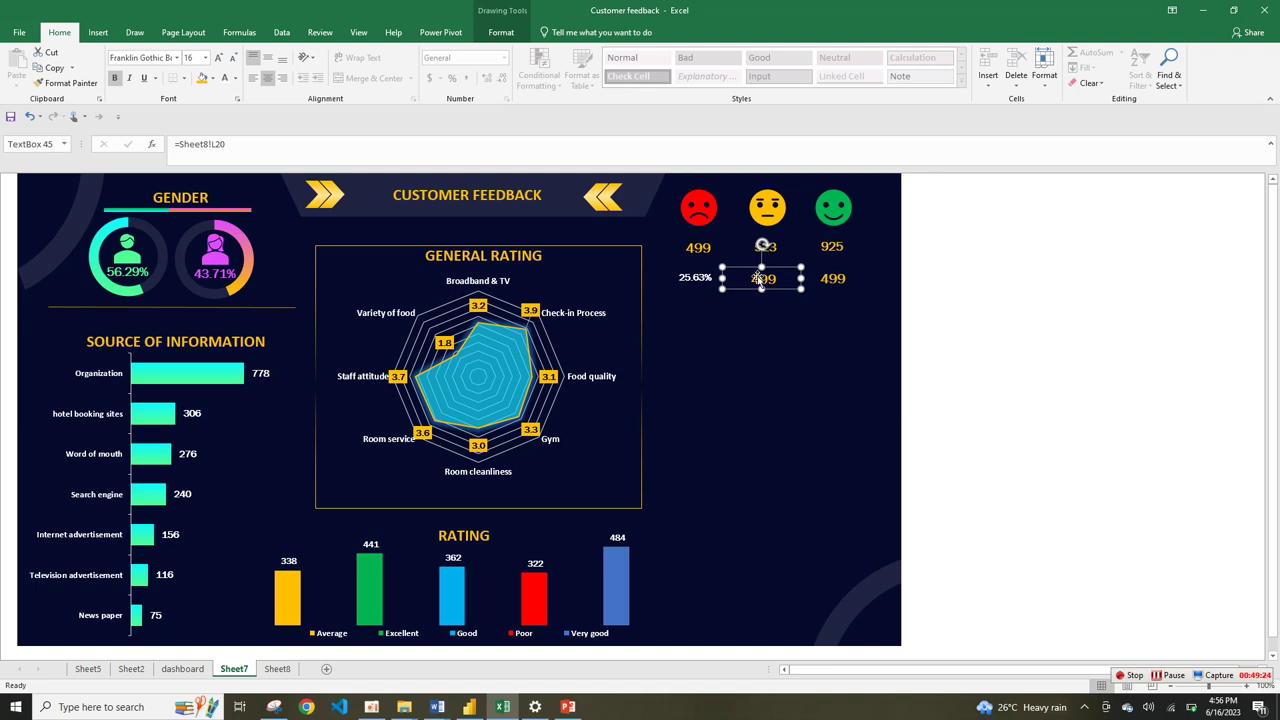
pyautogui.click(686, 279)
pyautogui.click(761, 281)
pyautogui.moveTo(213, 145); pyautogui.dragTo(291, 161)
pyautogui.write('M21')
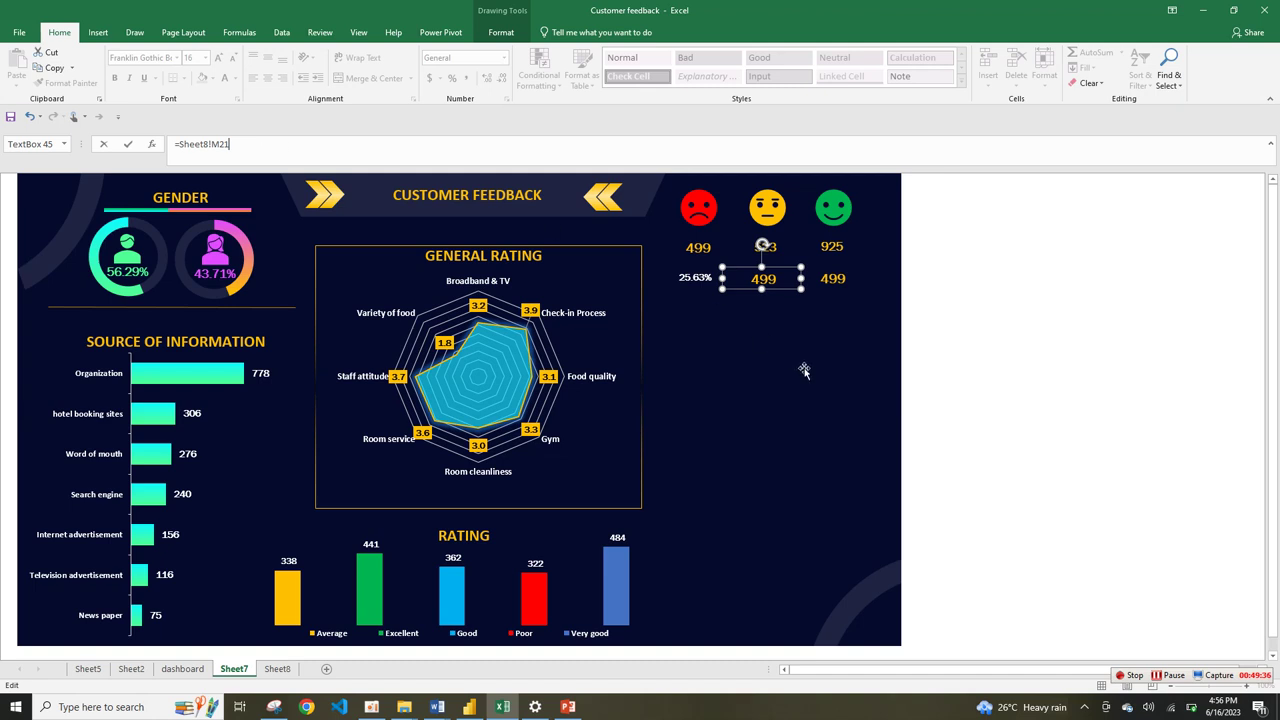
pyautogui.click(804, 370)
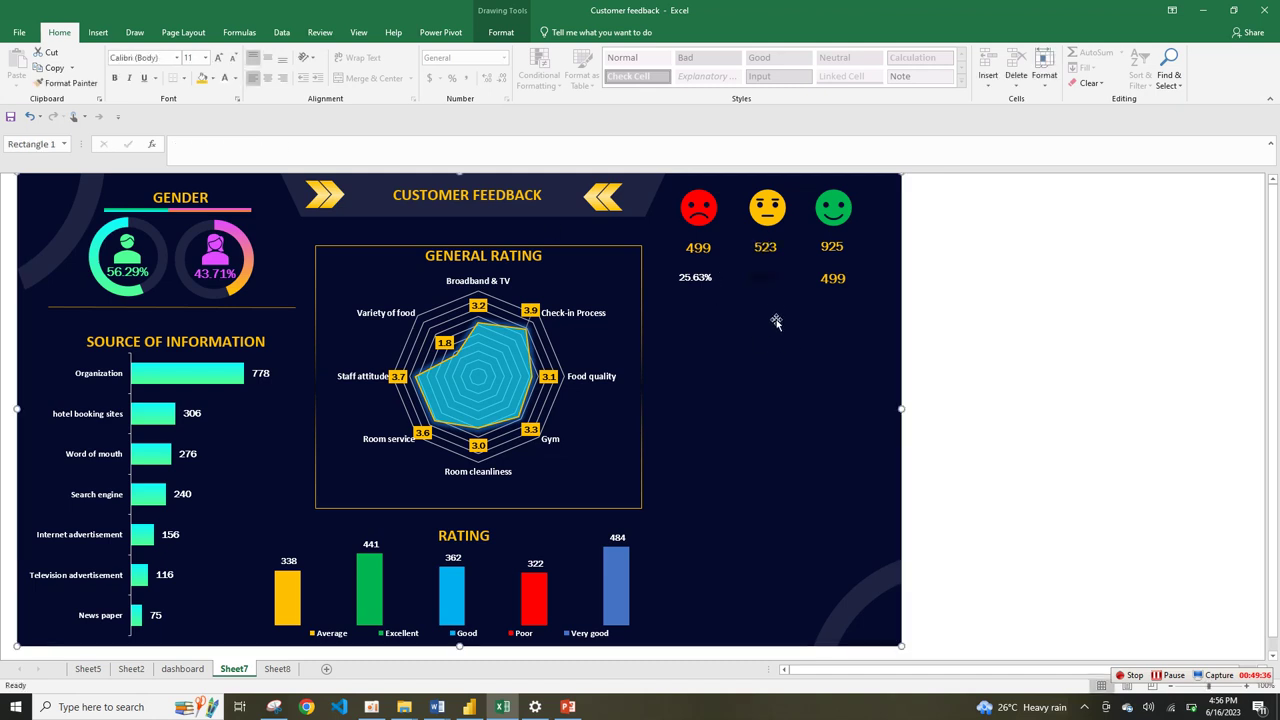
# - Format the Passives percentage beneath the yellow face as bold white Franklin Gothic Book and nudge it into line
pyautogui.click(768, 280)
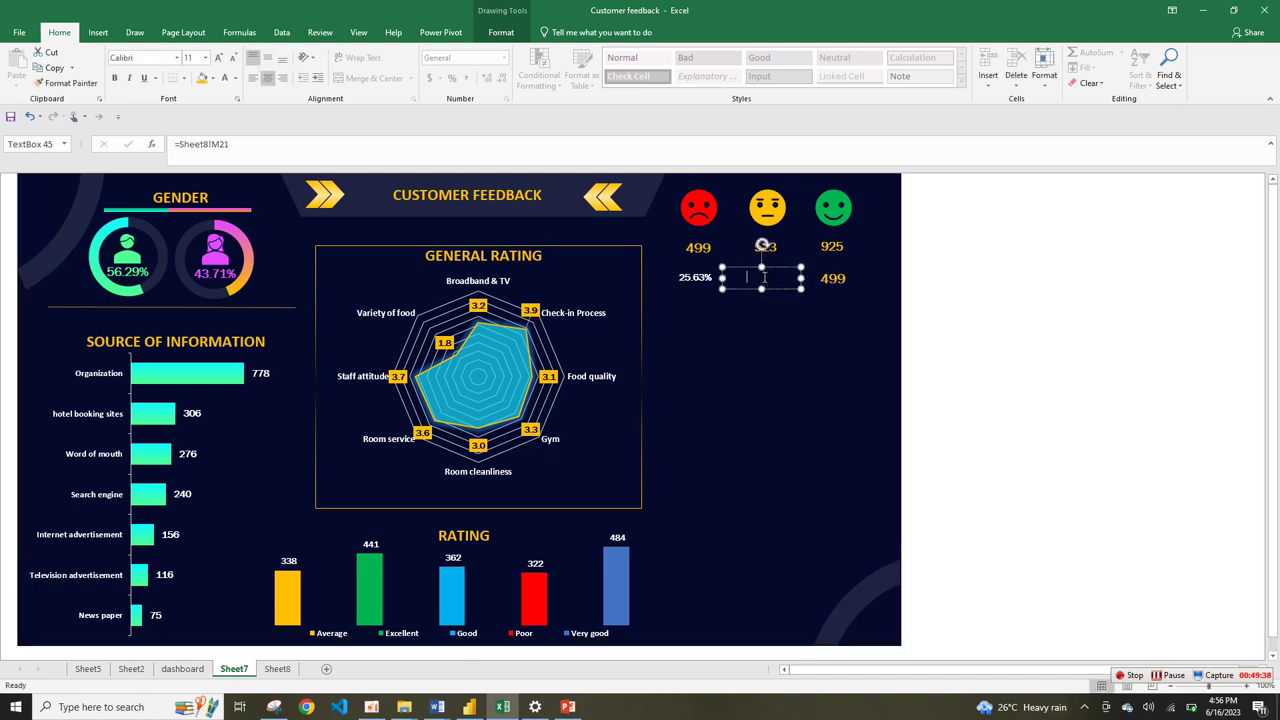
pyautogui.doubleClick(765, 278)
pyautogui.click(228, 82)
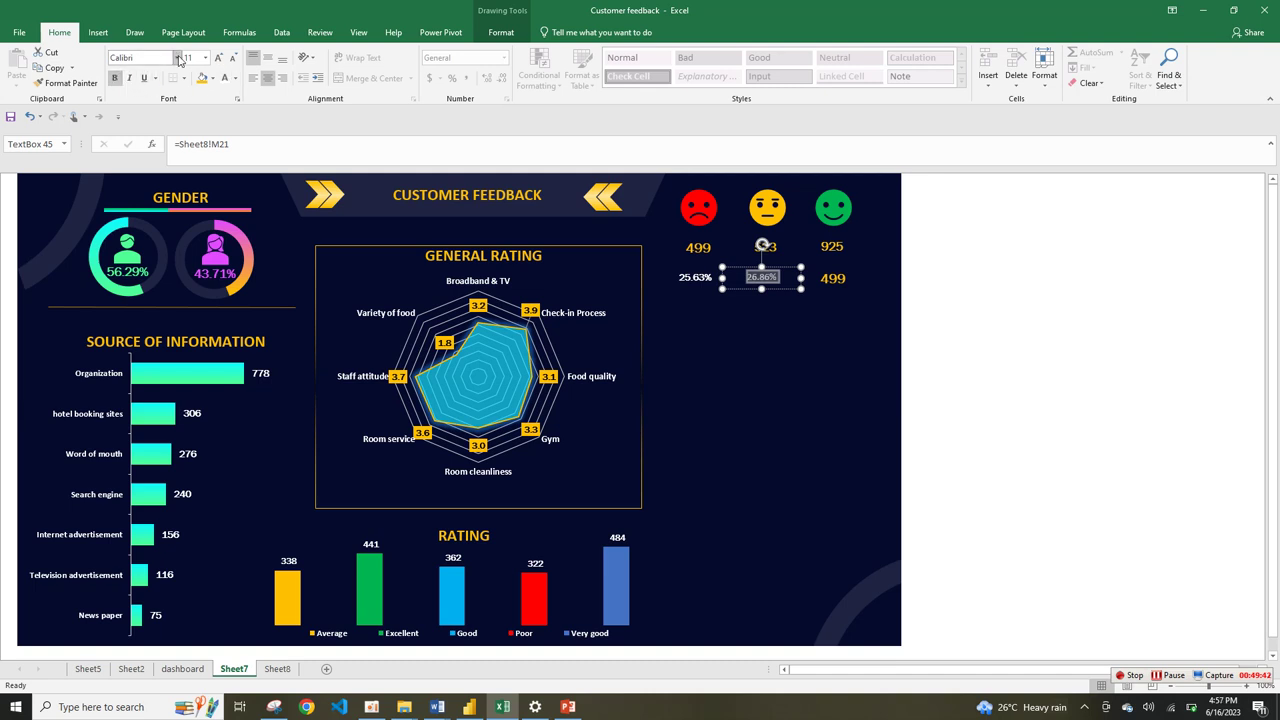
pyautogui.click(177, 58)
pyautogui.write('f')
pyautogui.press('Return')
pyautogui.click(777, 281)
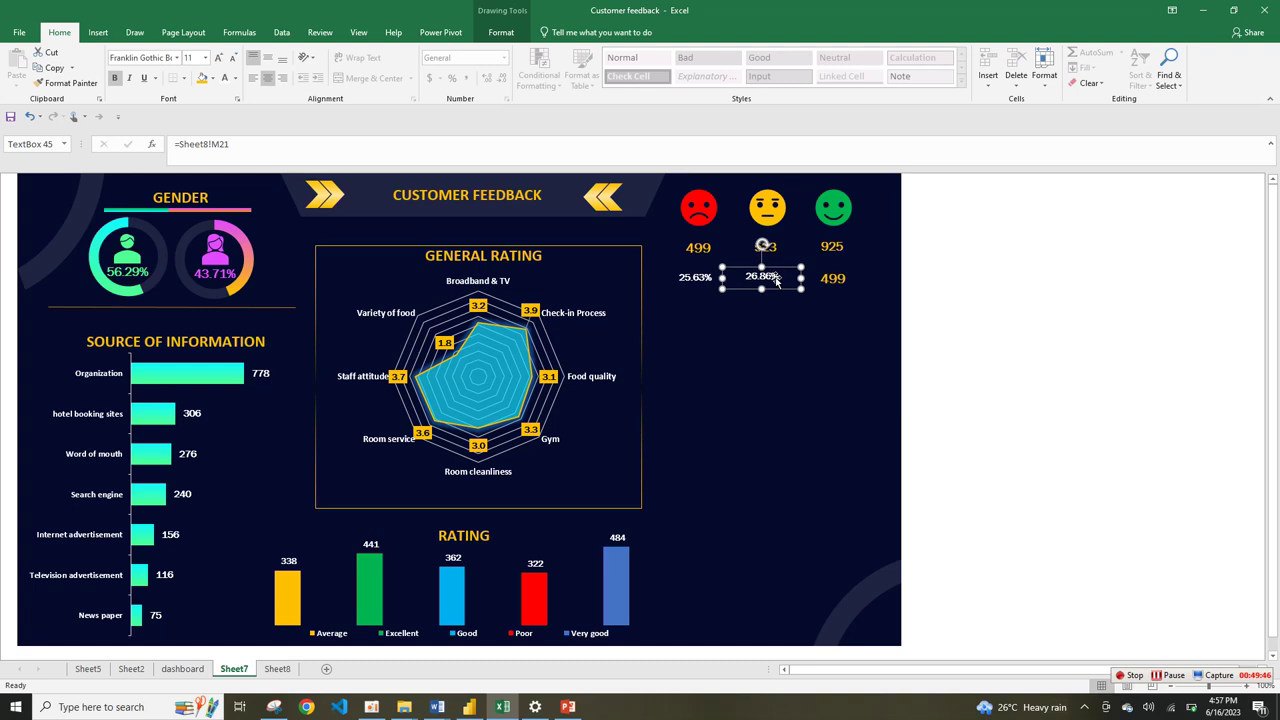
pyautogui.moveTo(775, 277); pyautogui.dragTo(836, 277)
# - Link the lower text box beneath the green face to the Promoters percentage with the formula =Sheet8!M22 and select its text
pyautogui.click(835, 279)
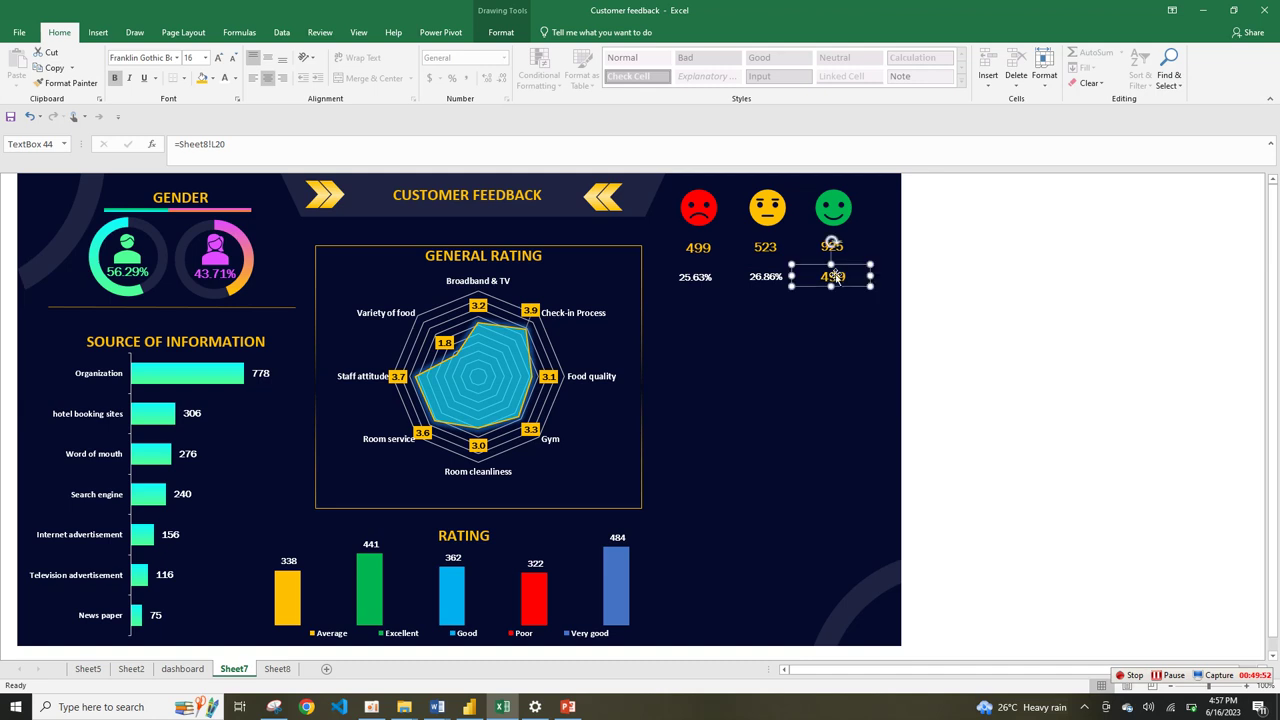
pyautogui.moveTo(229, 145); pyautogui.dragTo(213, 143)
pyautogui.write('M22')
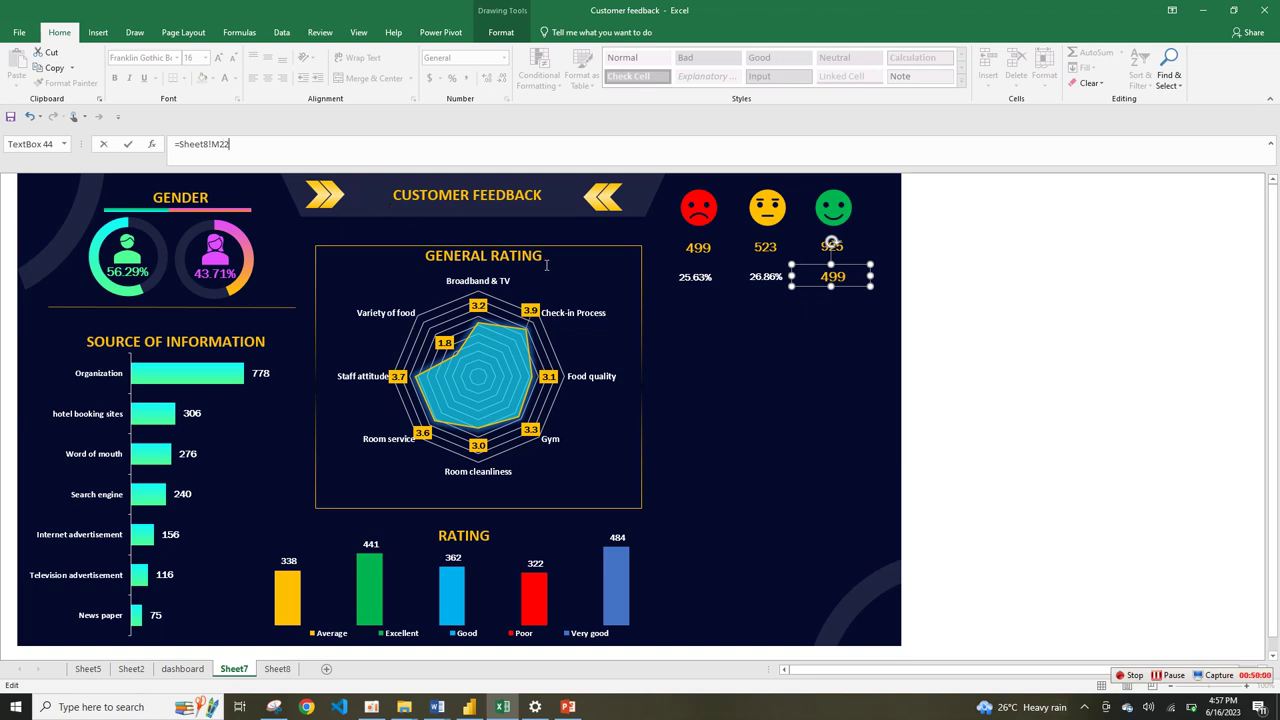
pyautogui.press('Return')
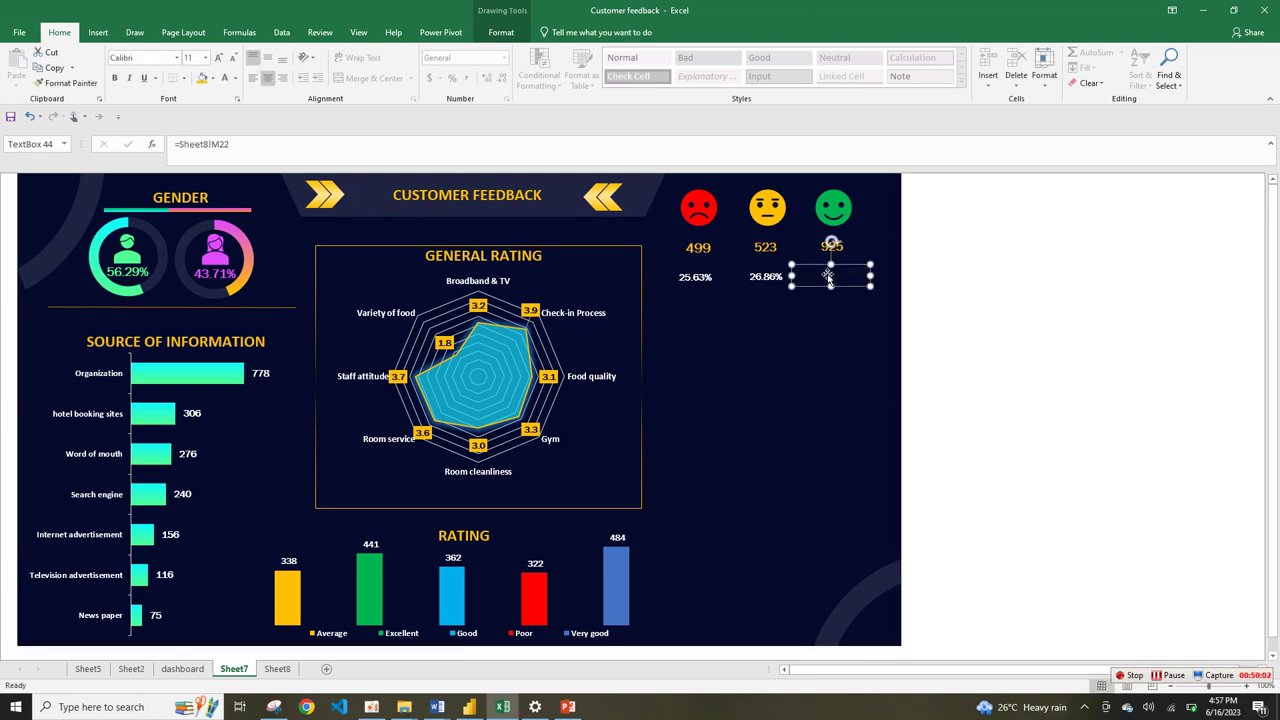
pyautogui.click(828, 276)
pyautogui.doubleClick(828, 276)
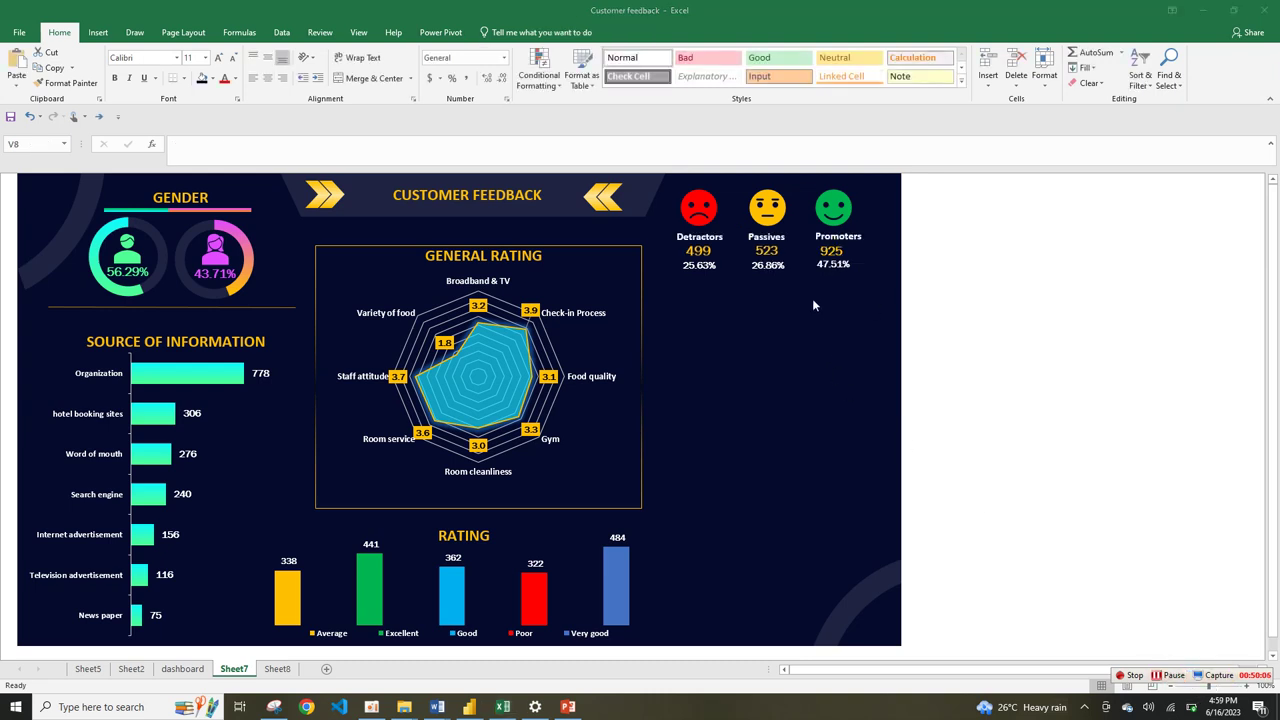
# - Check which cells the category name labels beneath the face icons are linked to
pyautogui.click(718, 241)
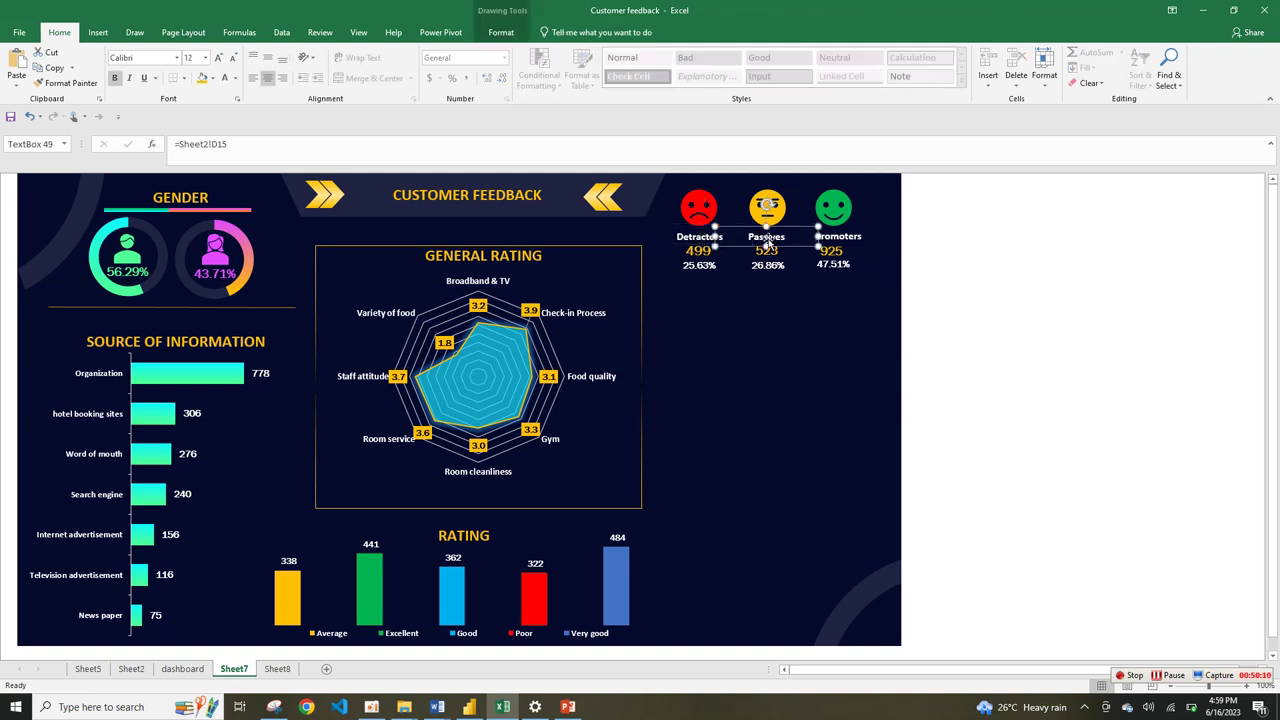
pyautogui.click(851, 243)
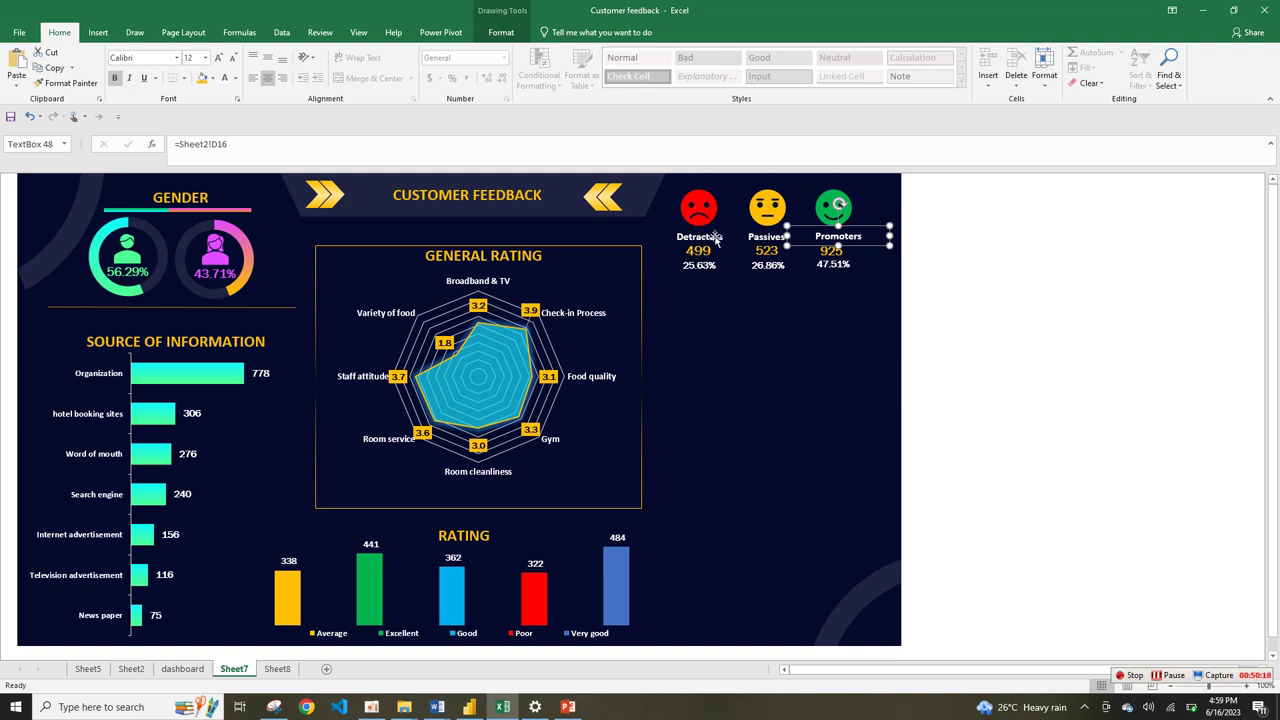
pyautogui.click(759, 310)
pyautogui.click(771, 243)
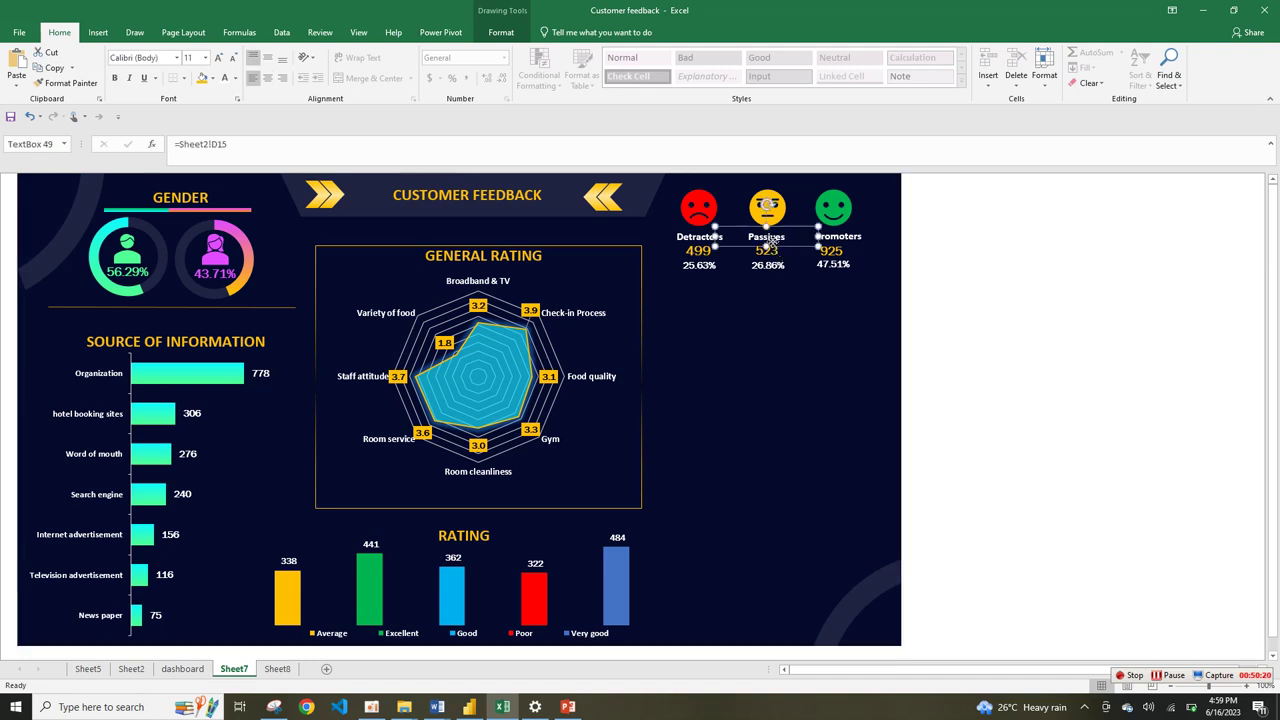
pyautogui.click(842, 244)
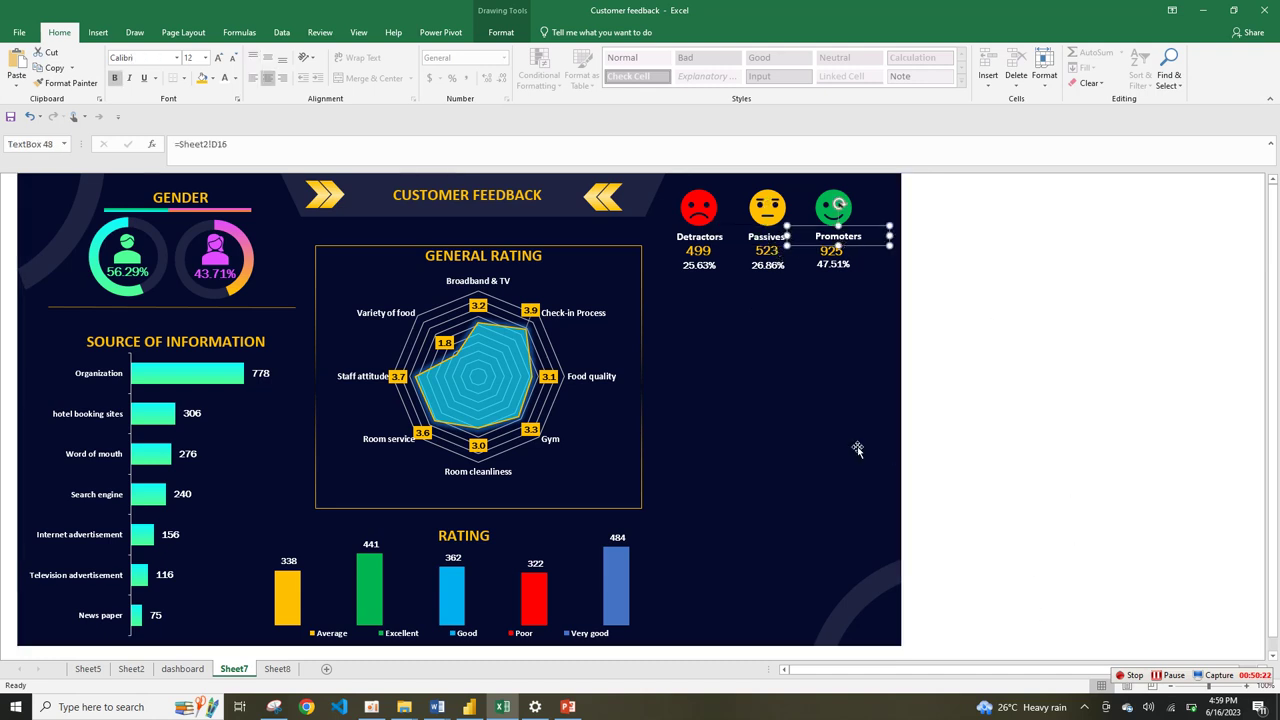
pyautogui.click(487, 196)
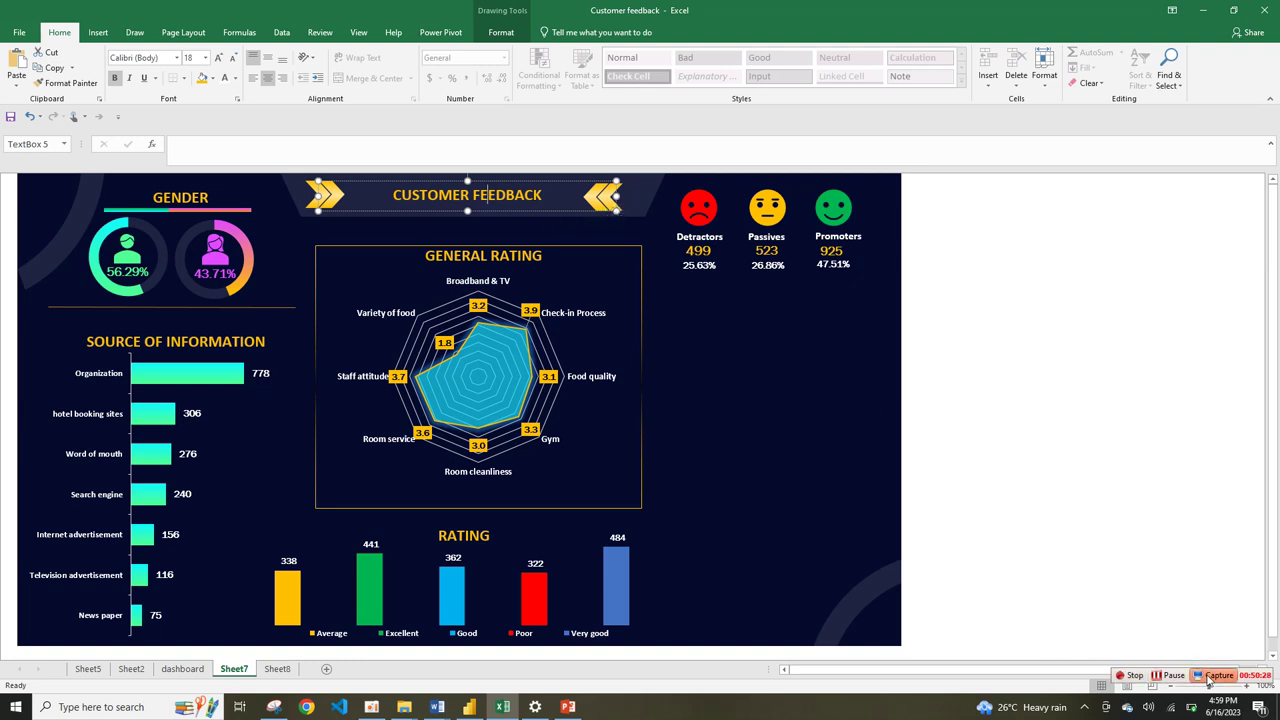
# - Copy the NET PROMOTER SCORE title from the dashboard sheet and paste it onto Sheet7
pyautogui.click(182, 668)
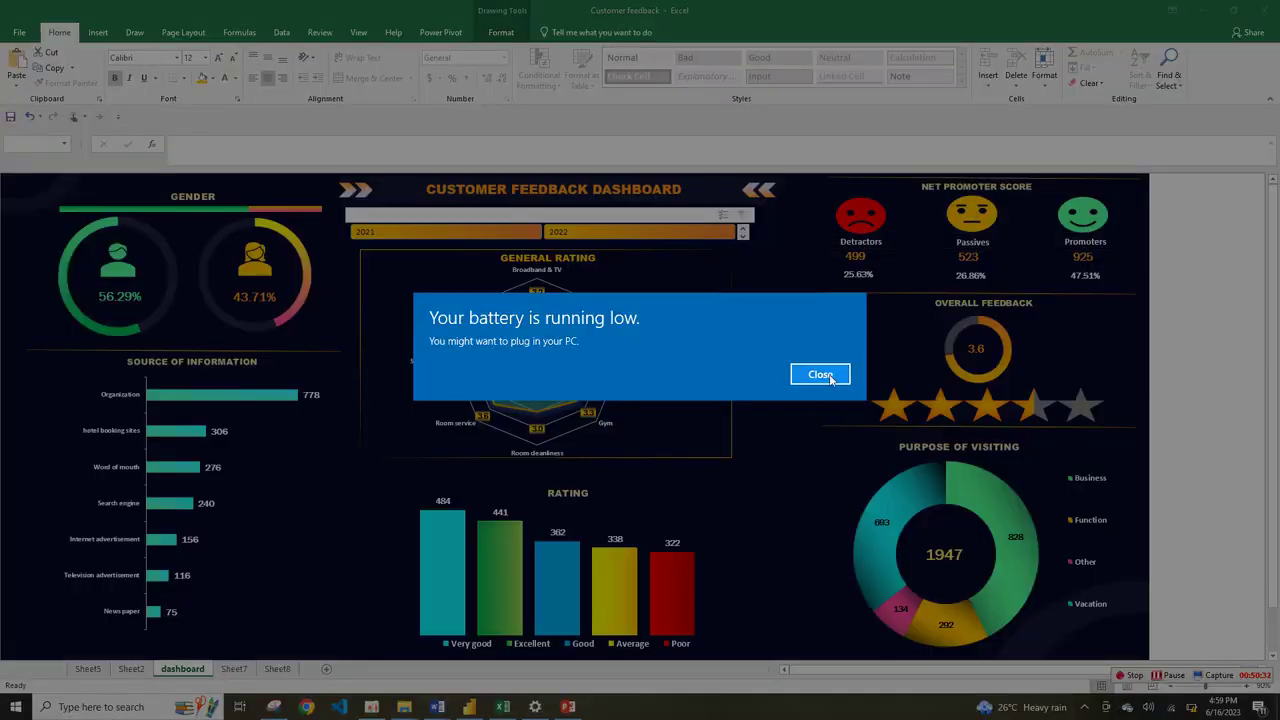
pyautogui.click(820, 375)
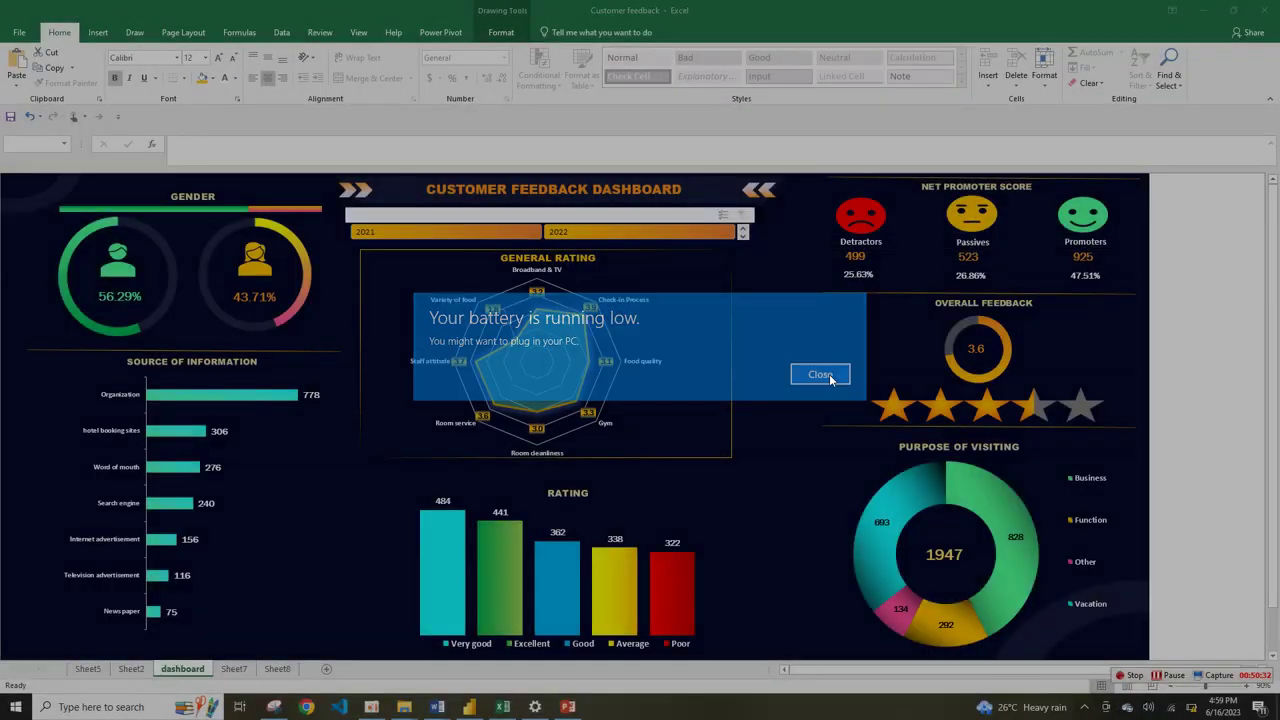
pyautogui.click(833, 185)
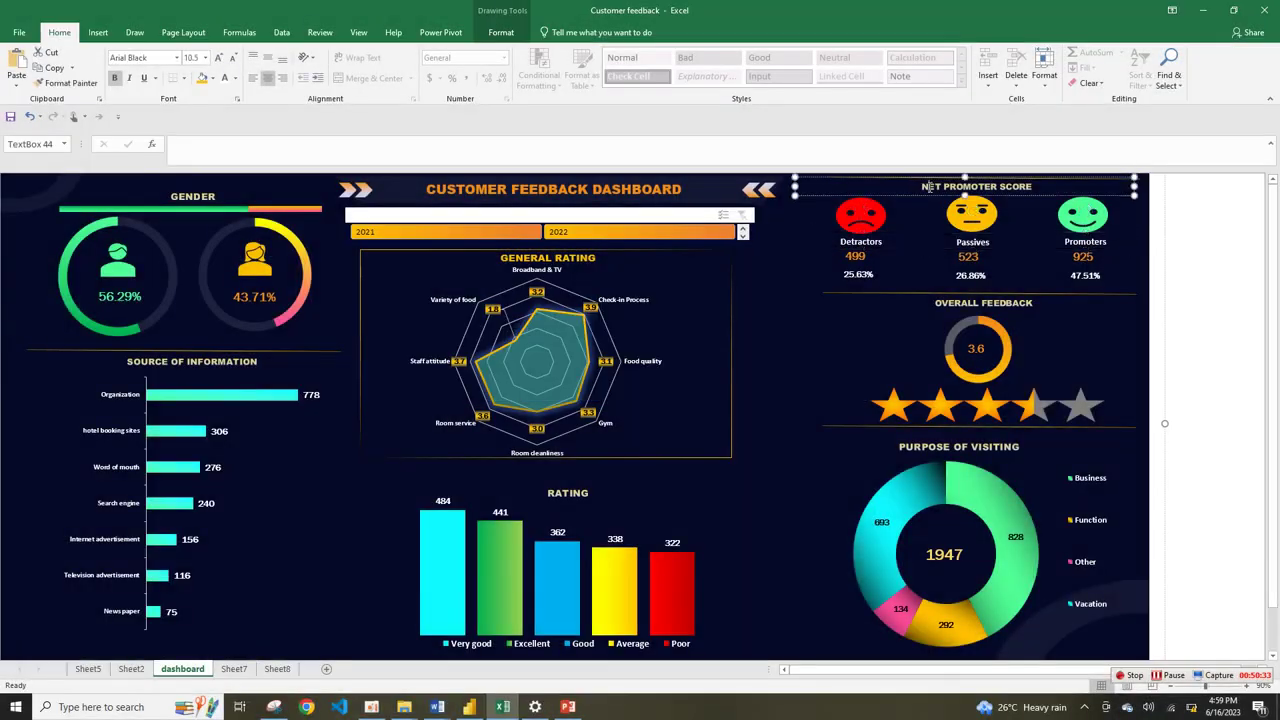
pyautogui.click(793, 194)
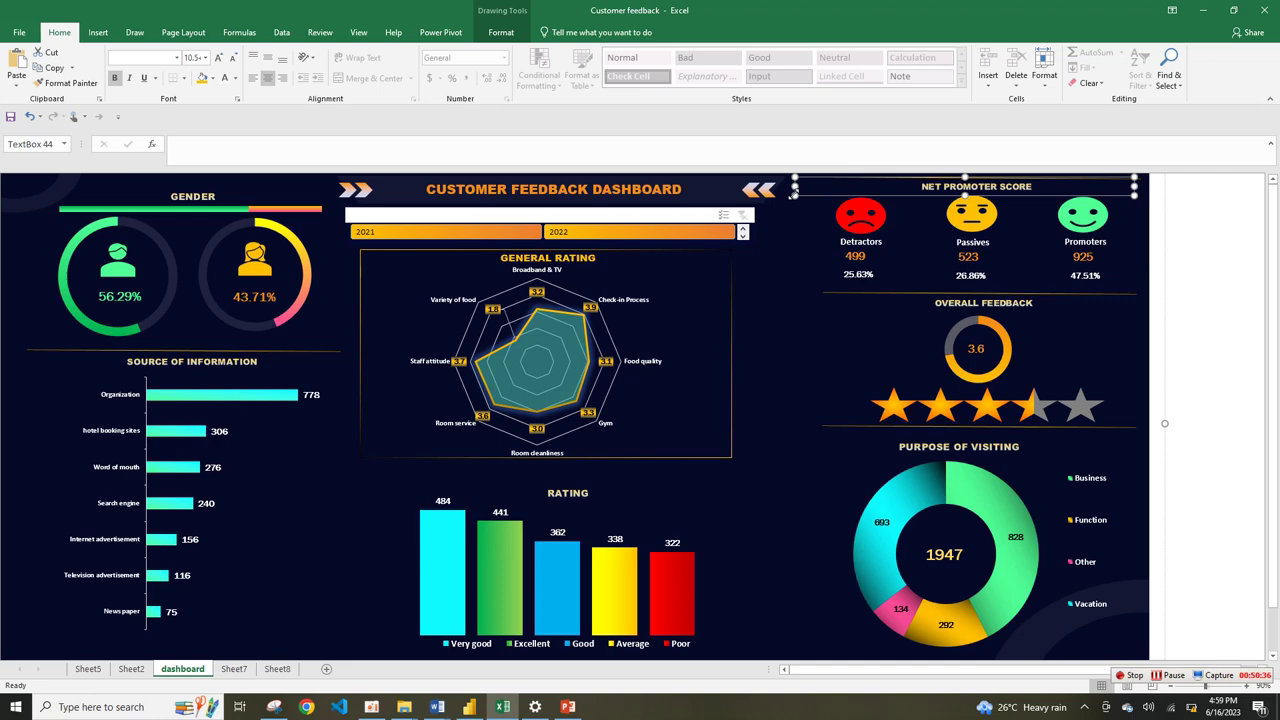
pyautogui.click(277, 668)
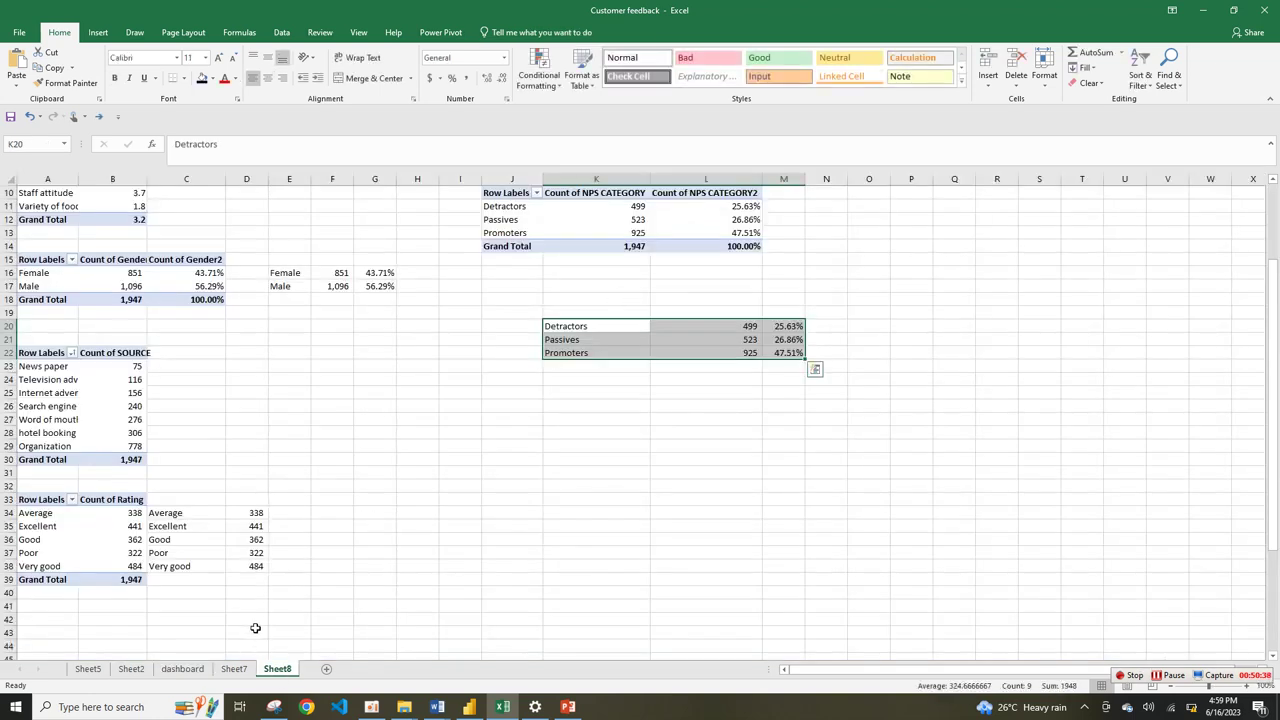
pyautogui.click(234, 668)
pyautogui.click(688, 190)
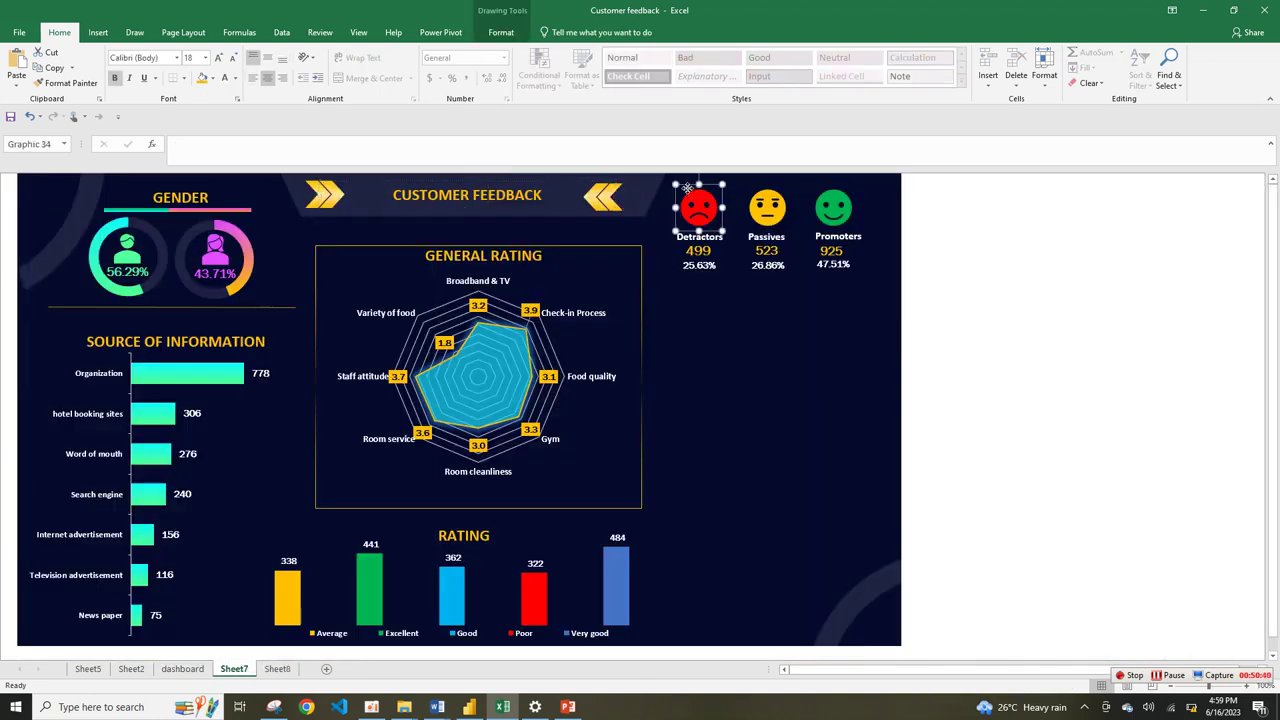
pyautogui.hotkey('ctrl', 'v')
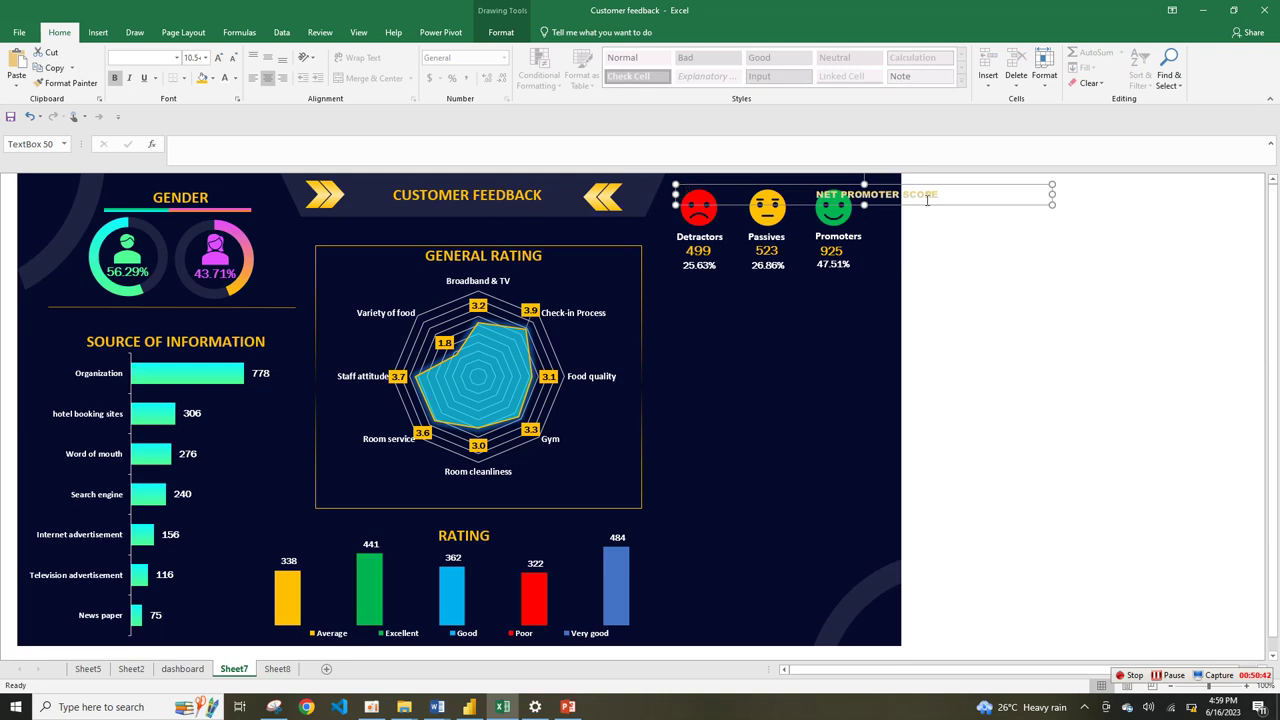
# - Narrow the pasted NET PROMOTER SCORE title box and move it above the three face icons
pyautogui.moveTo(1052, 195); pyautogui.dragTo(874, 172)
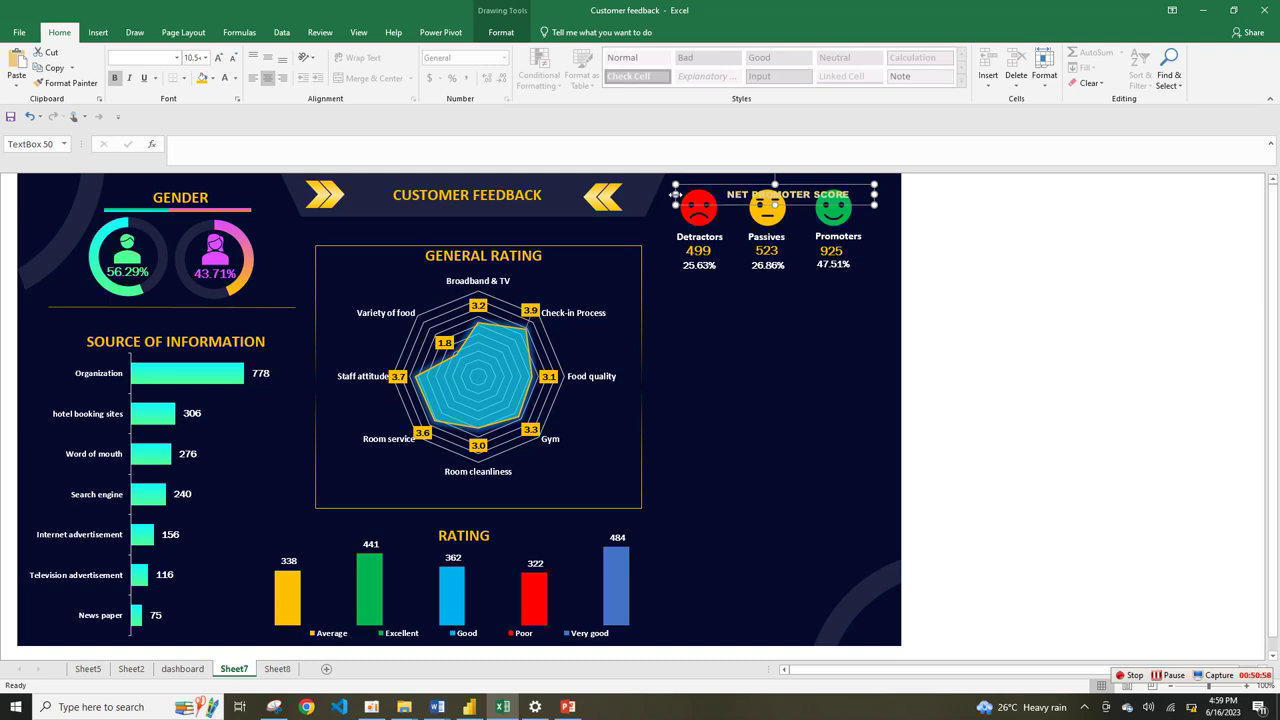
pyautogui.moveTo(685, 184); pyautogui.dragTo(675, 172)
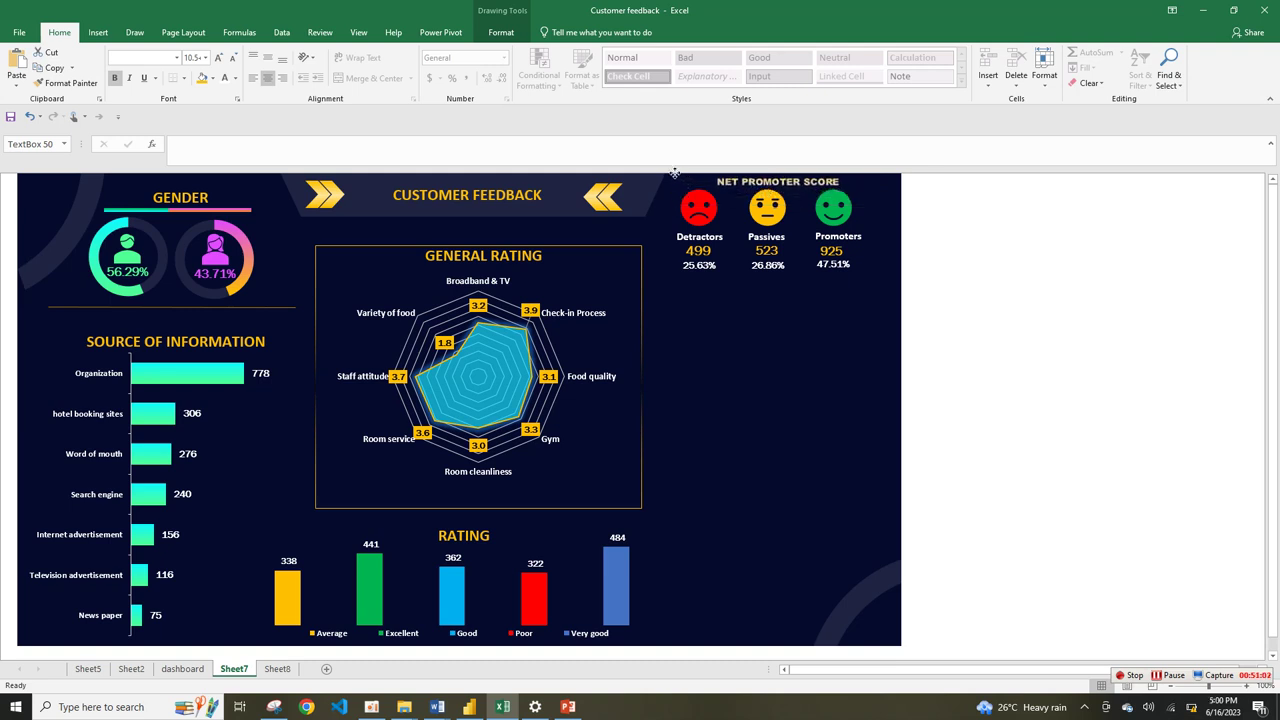
pyautogui.click(835, 378)
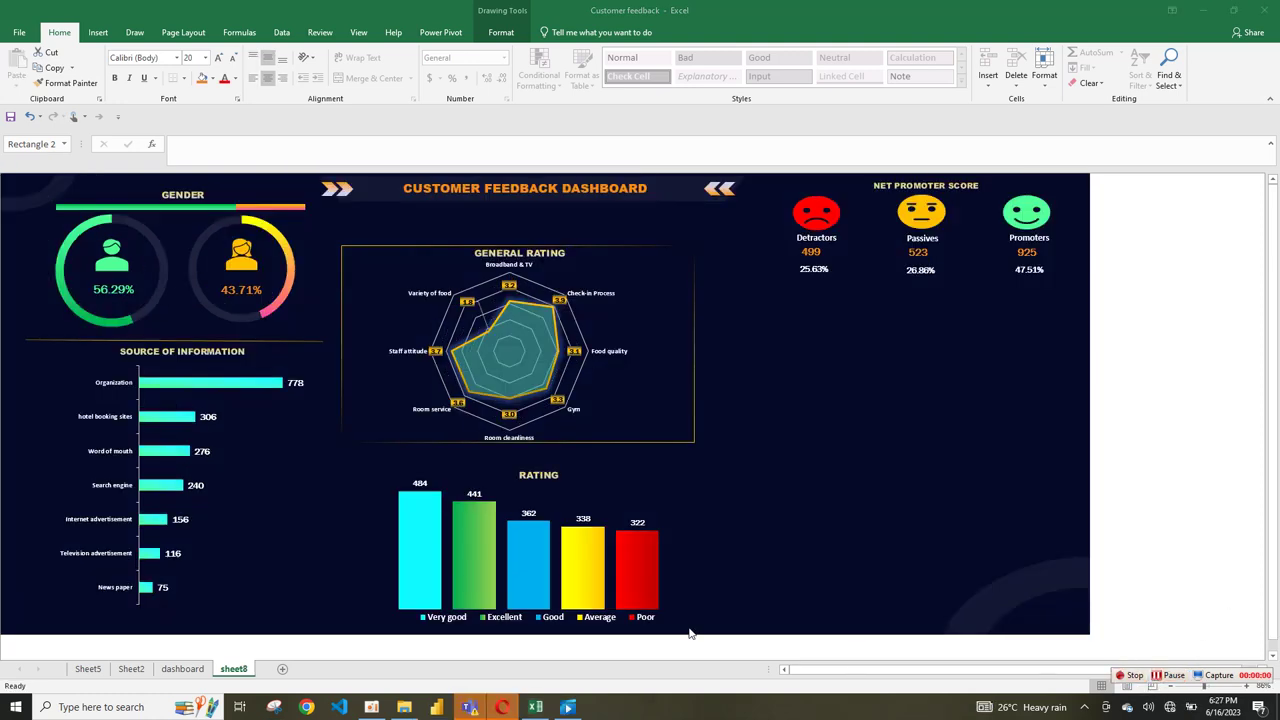
# - On sheet8, duplicate the gold divider line above SOURCE OF INFORMATION and place the copy beneath the NPS percentages
pyautogui.click(176, 668)
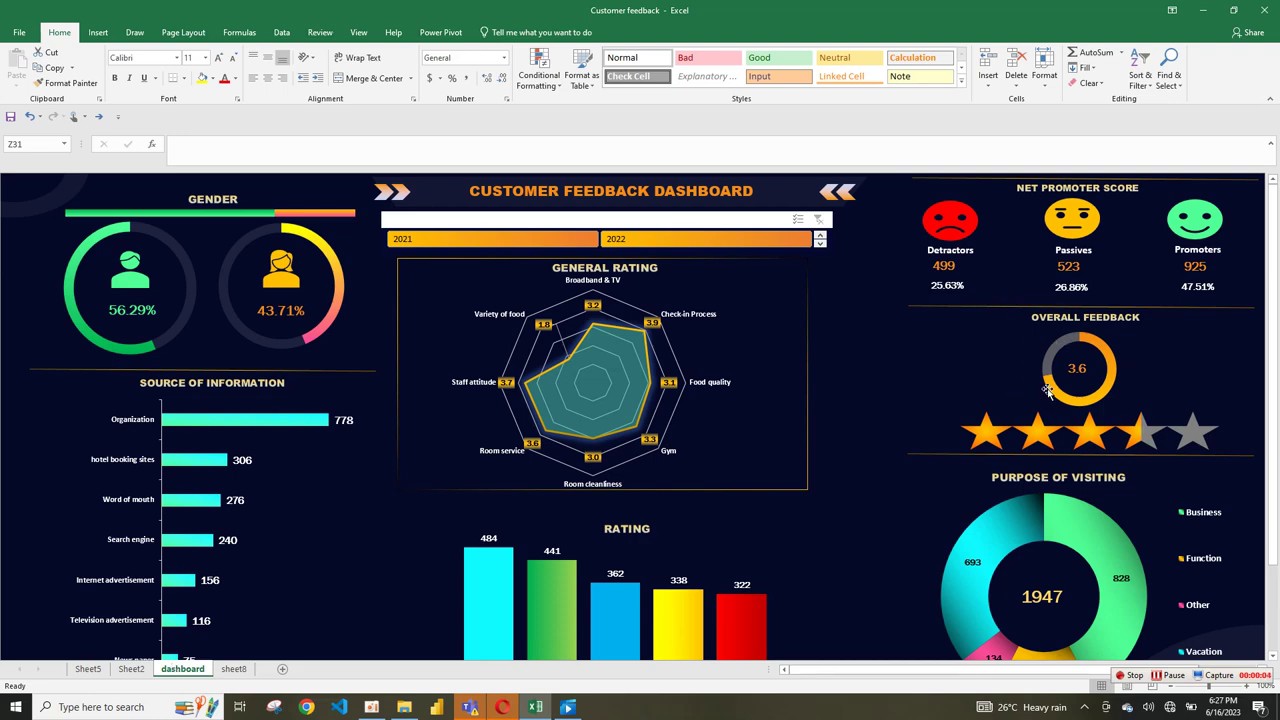
pyautogui.click(233, 668)
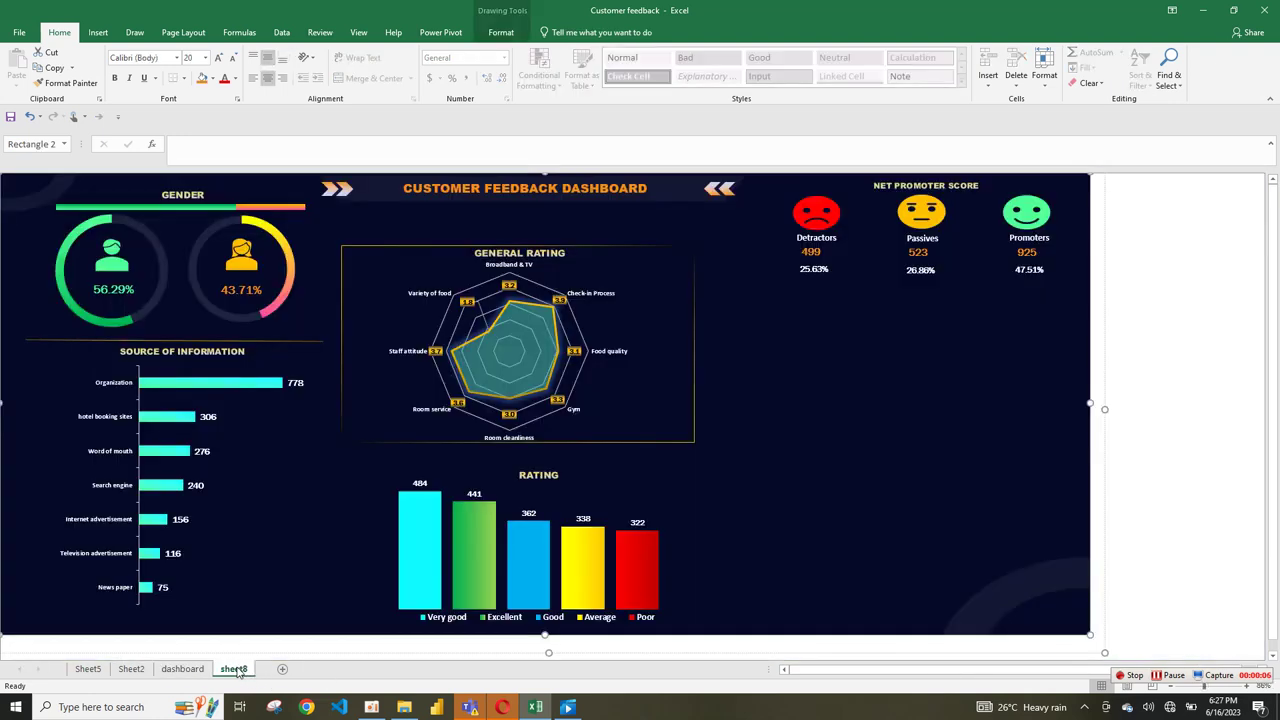
pyautogui.click(316, 340)
pyautogui.hotkey('ctrl', 'd')
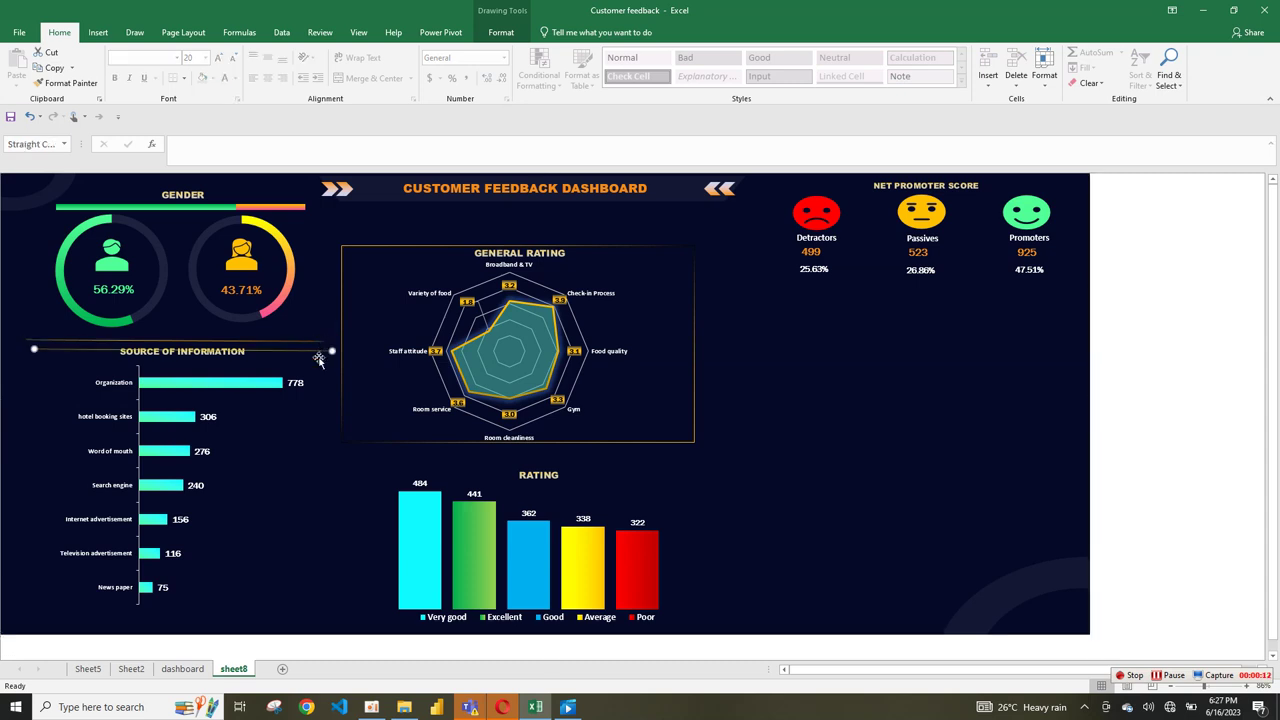
pyautogui.moveTo(323, 351); pyautogui.dragTo(1069, 284)
# - Duplicate the divider line beneath the NPS percentages and place the copy above the NET PROMOTER SCORE title
pyautogui.hotkey('ctrl', 'd')
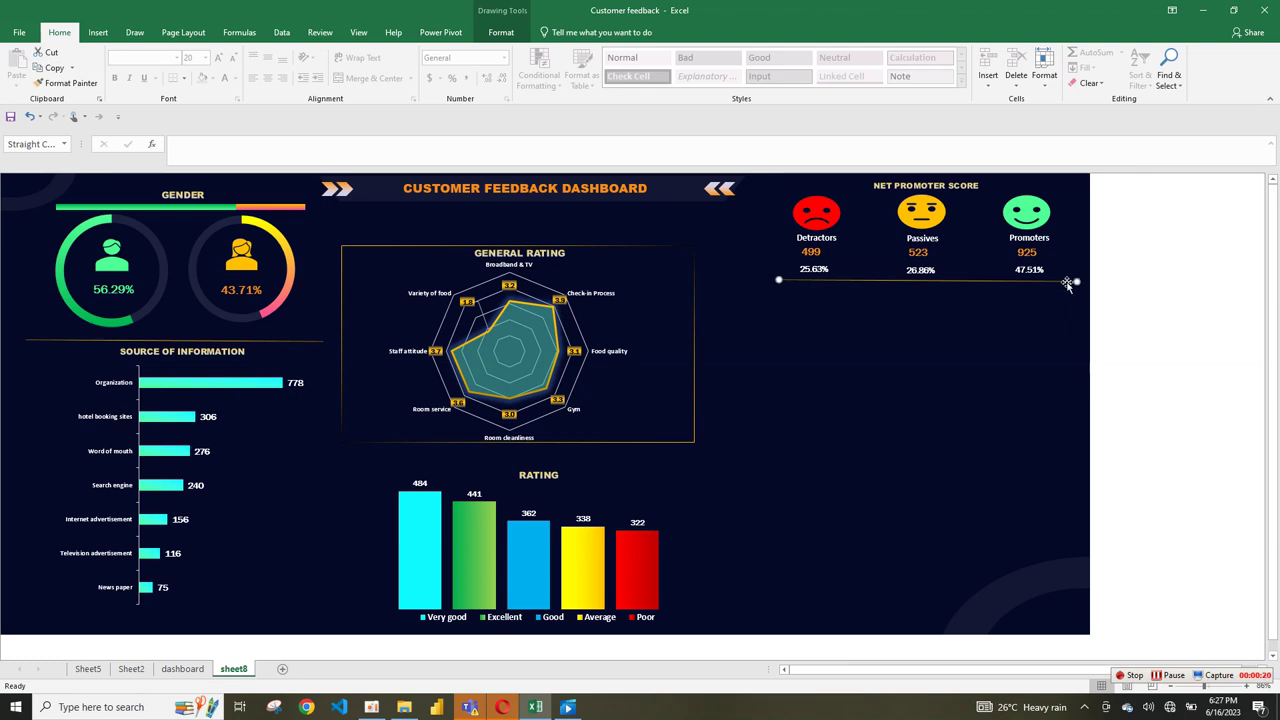
pyautogui.moveTo(1067, 282); pyautogui.dragTo(1052, 182)
pyautogui.hotkey('ctrl', 'd')
pyautogui.click(967, 370)
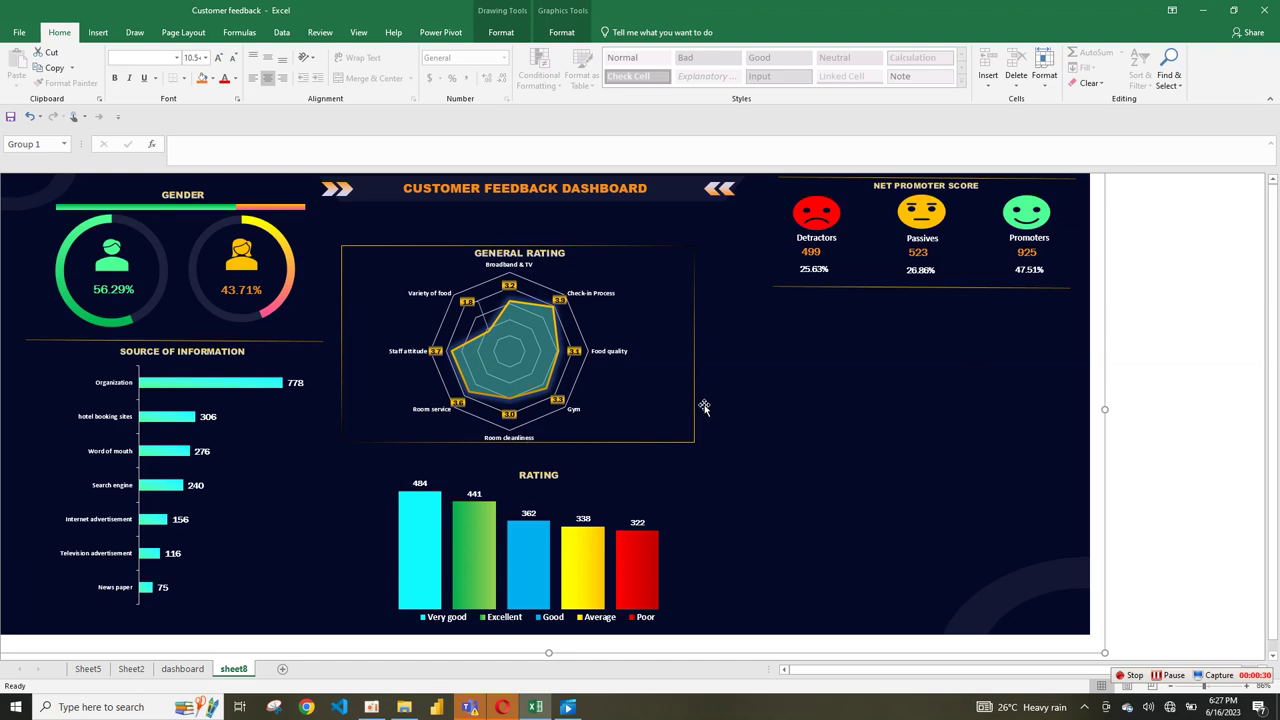
# - On Sheet2, copy the Average of Overall Experience pivot table in A3:A4 and paste it at K4
pyautogui.click(182, 668)
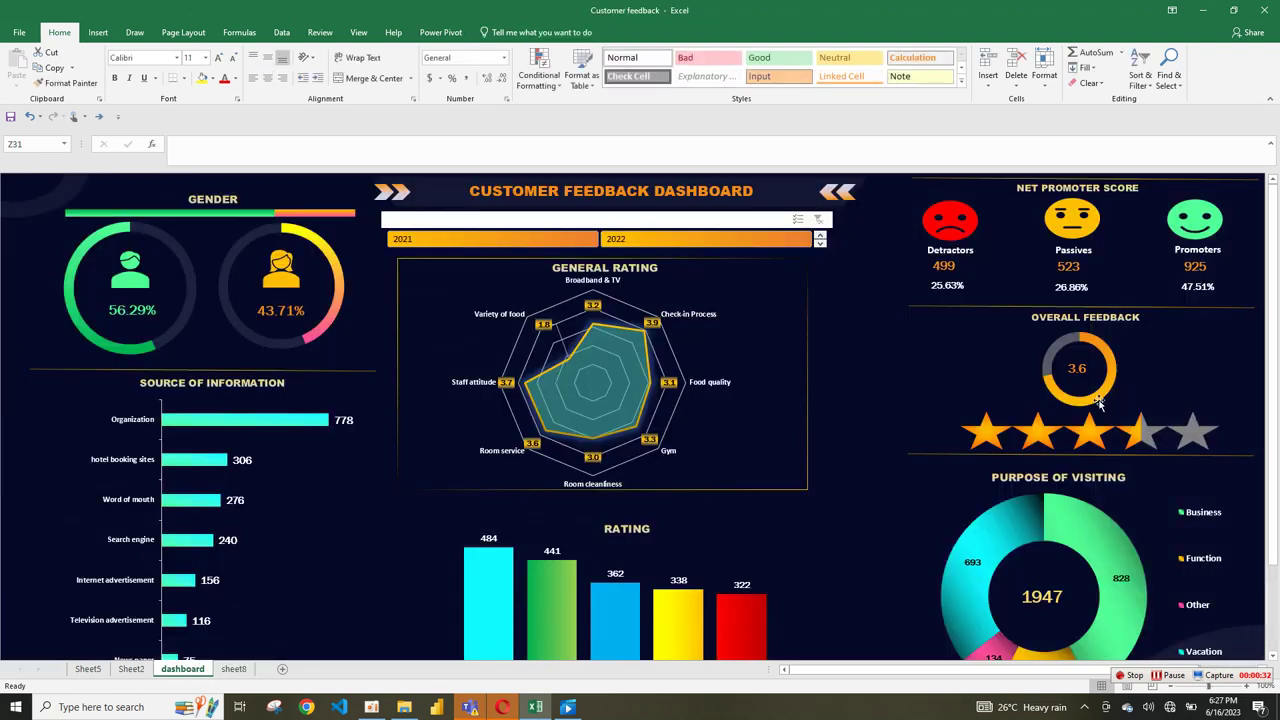
pyautogui.click(238, 669)
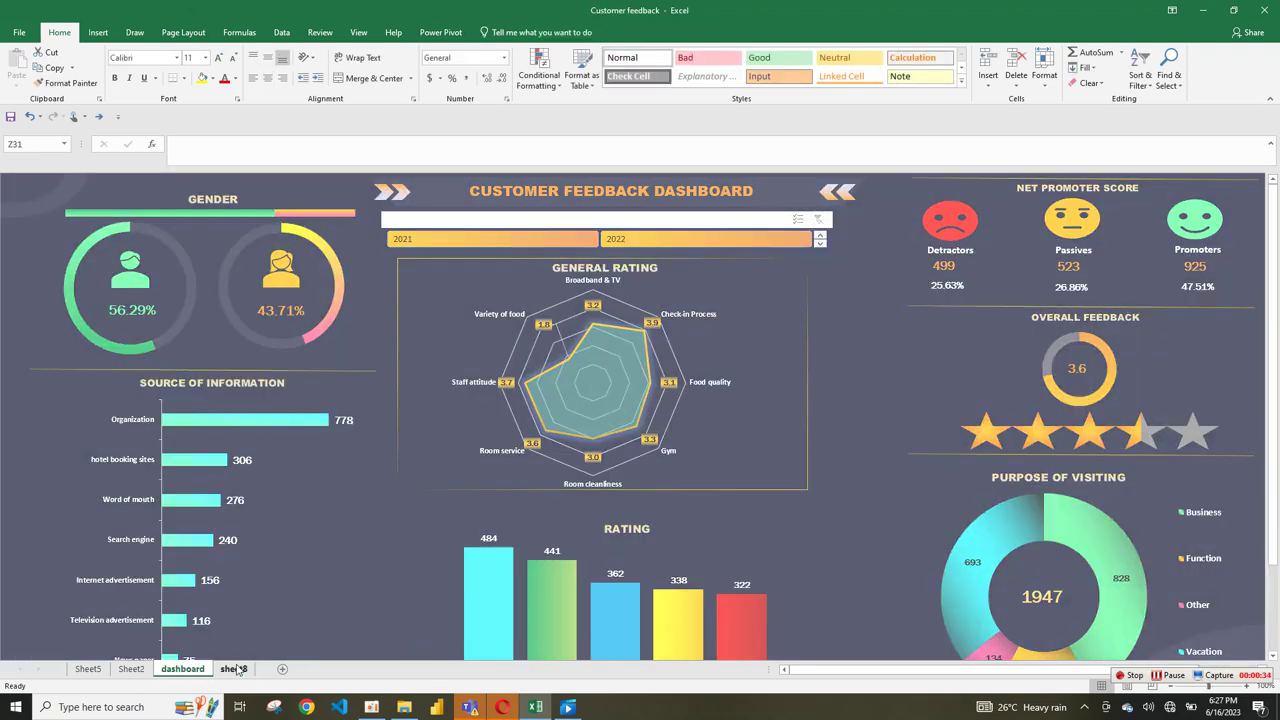
pyautogui.click(182, 668)
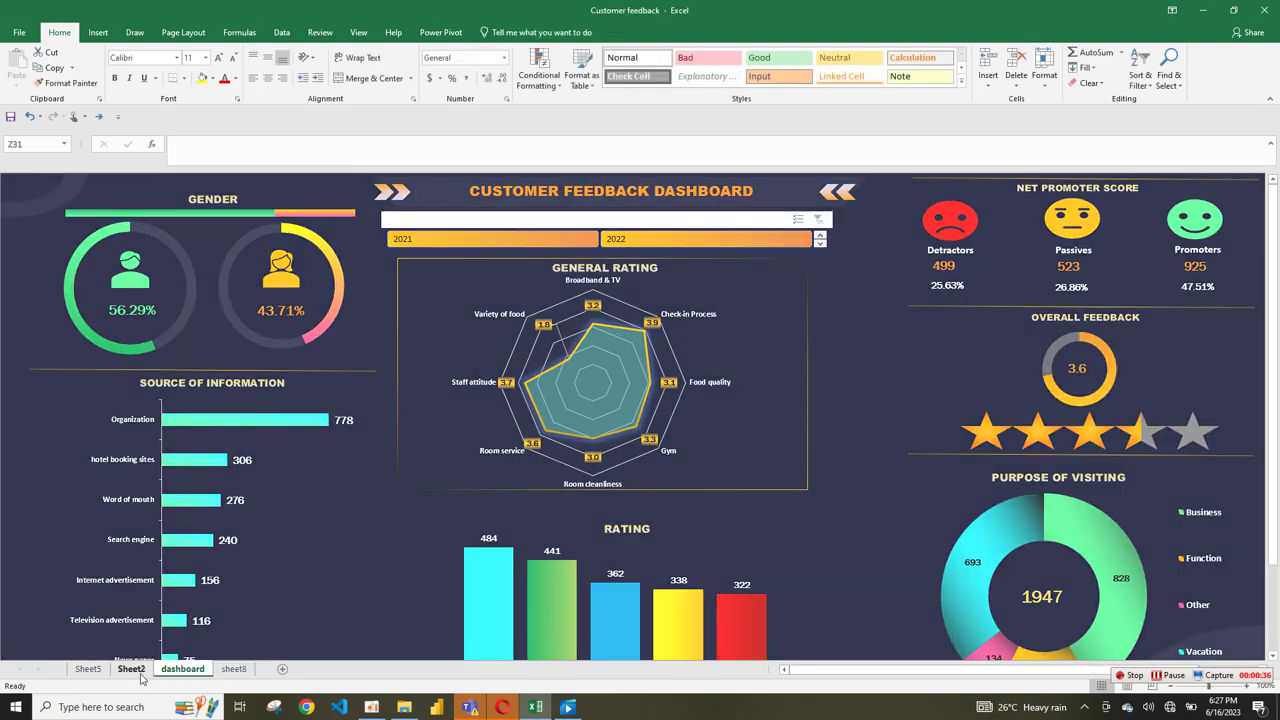
pyautogui.click(131, 669)
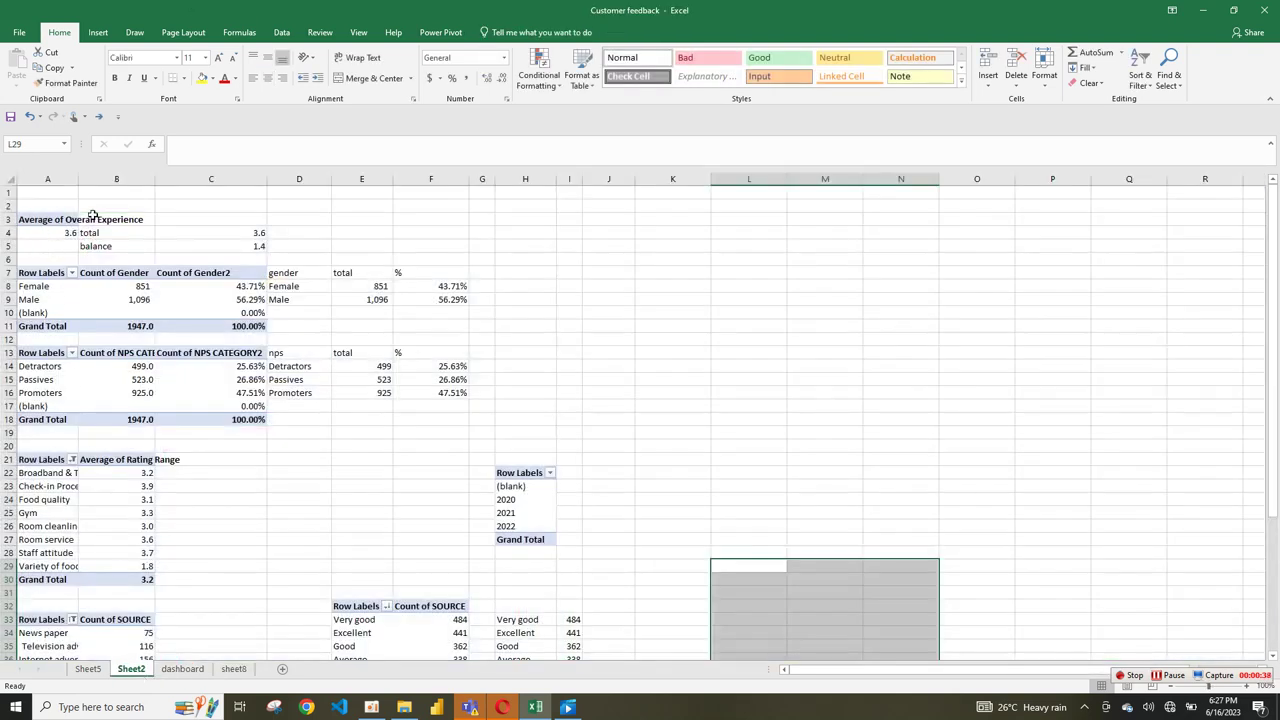
pyautogui.click(60, 219)
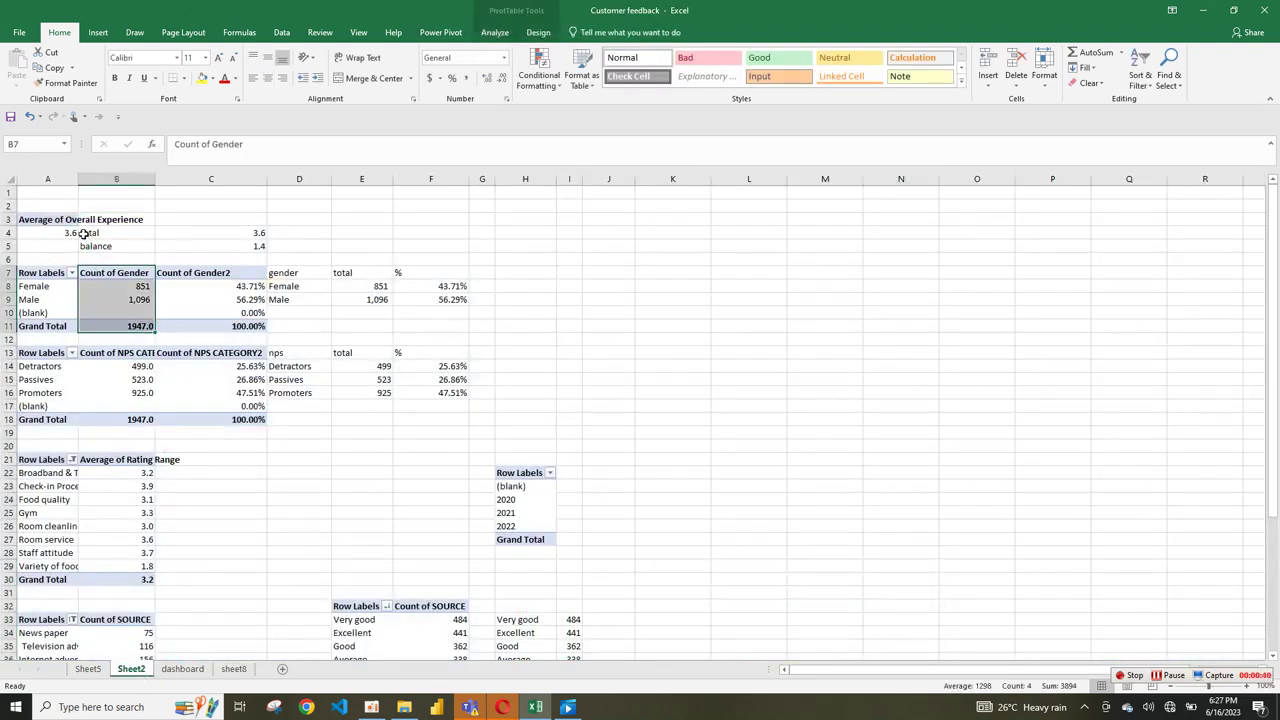
pyautogui.moveTo(60, 219); pyautogui.dragTo(71, 232)
pyautogui.hotkey('ctrl', 'c')
pyautogui.click(673, 232)
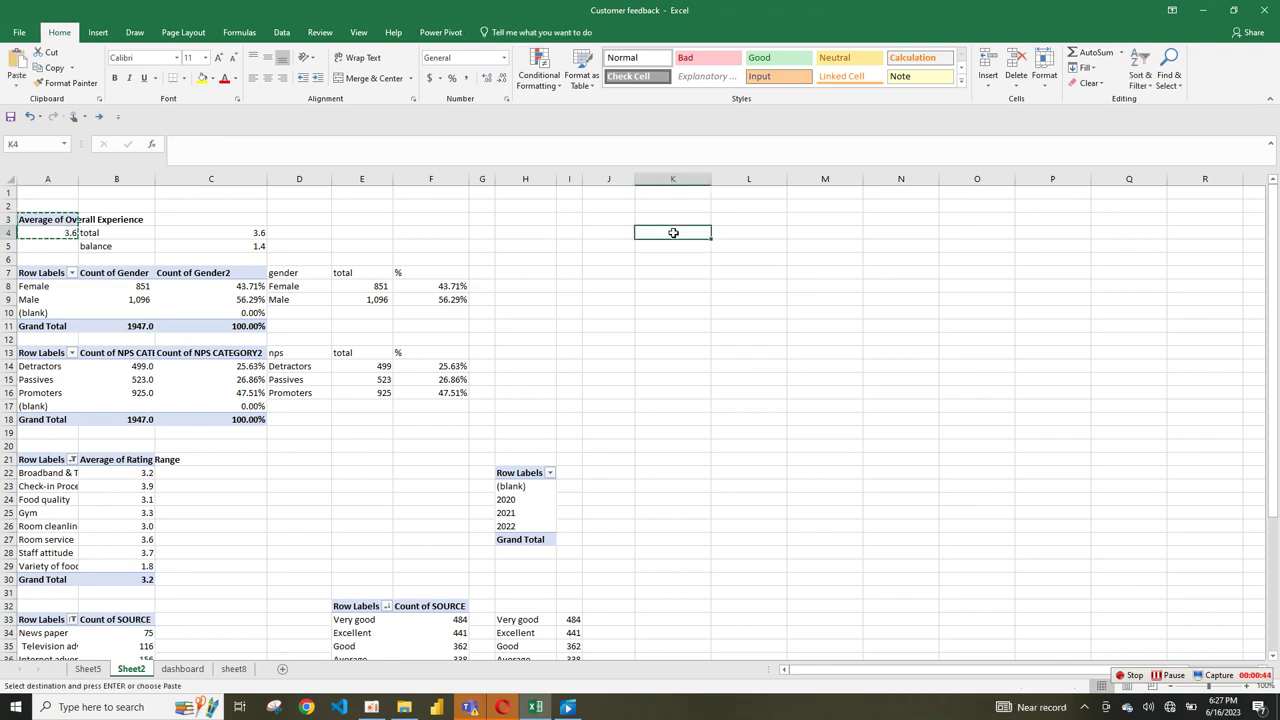
pyautogui.hotkey('ctrl', 'v')
# - Show the pasted pivot table's field list, remove its existing value field, and add Overall Experience back as a value
pyautogui.rightClick(697, 240)
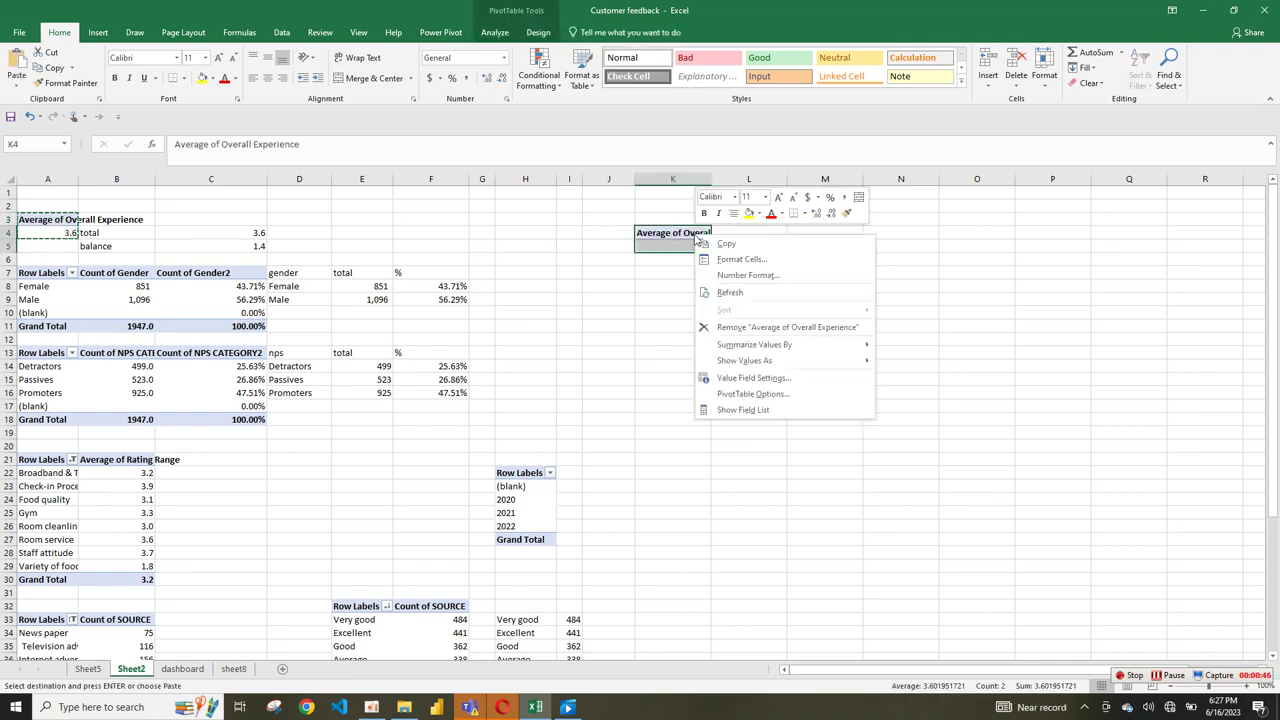
pyautogui.click(740, 410)
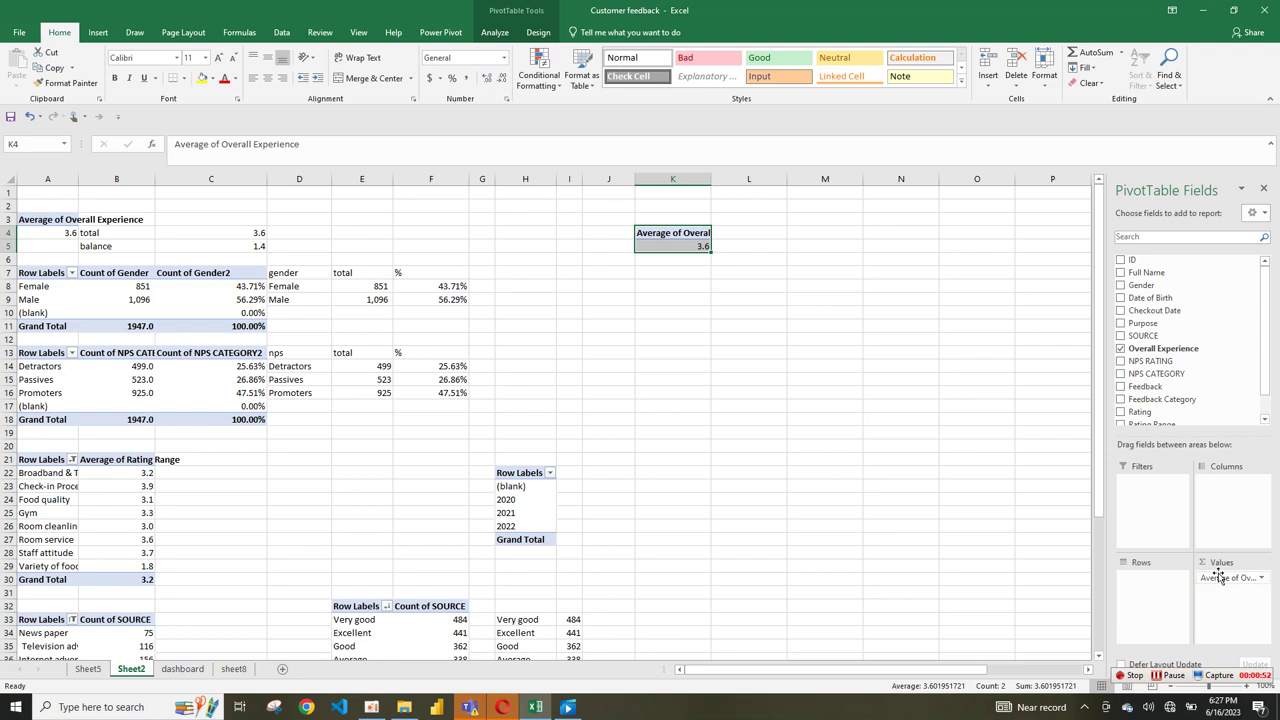
pyautogui.moveTo(1220, 583); pyautogui.dragTo(1188, 410)
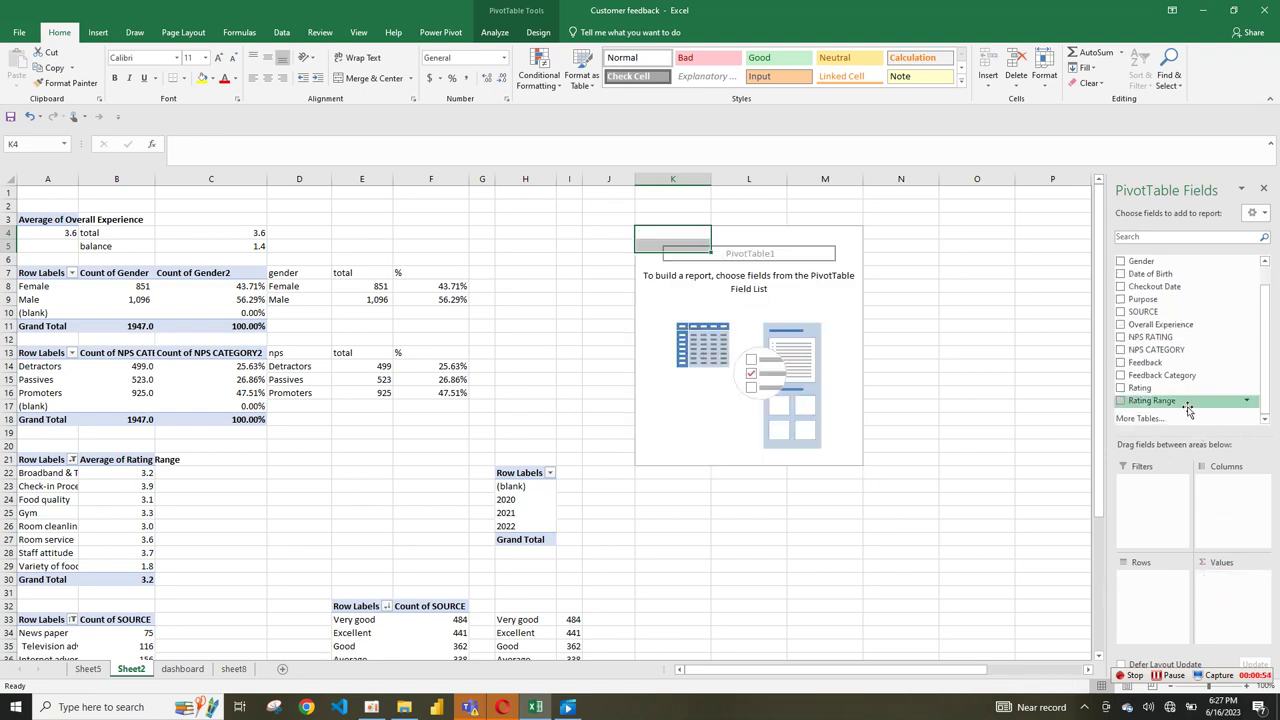
pyautogui.moveTo(1166, 326); pyautogui.dragTo(1230, 585)
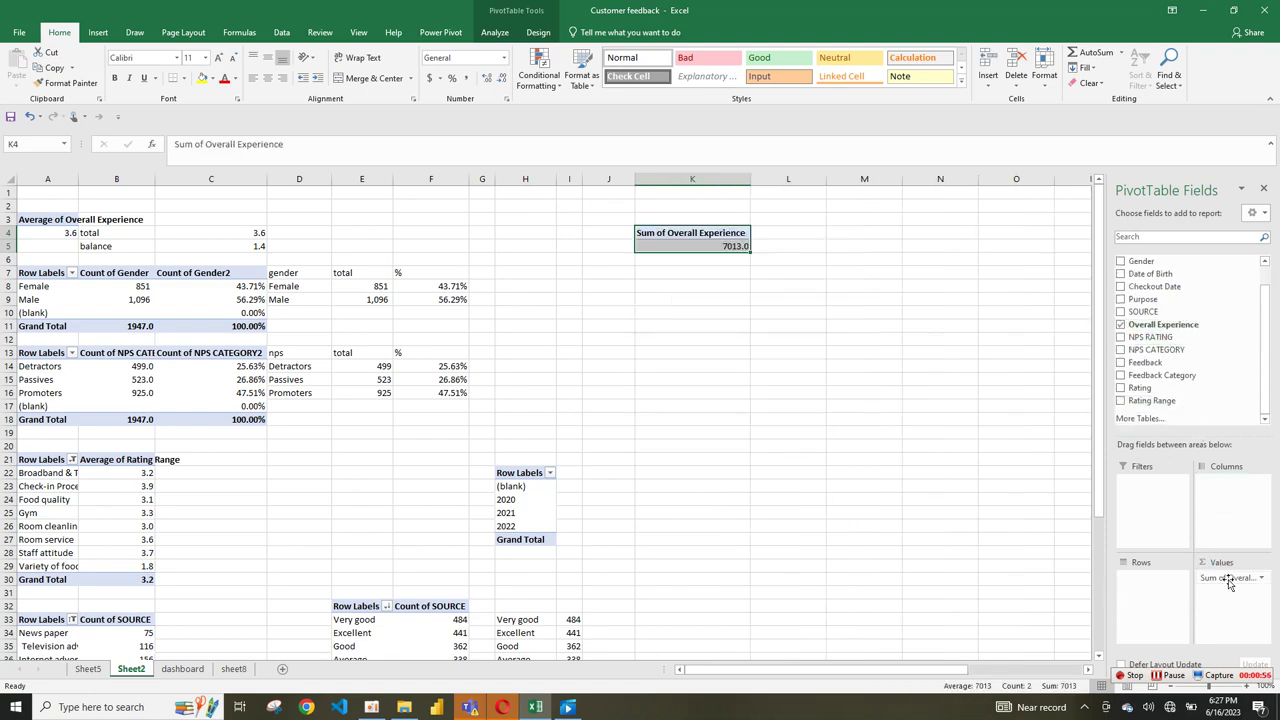
# - Set the pasted pivot table's Overall Experience value to be summarized by Average
pyautogui.click(1232, 578)
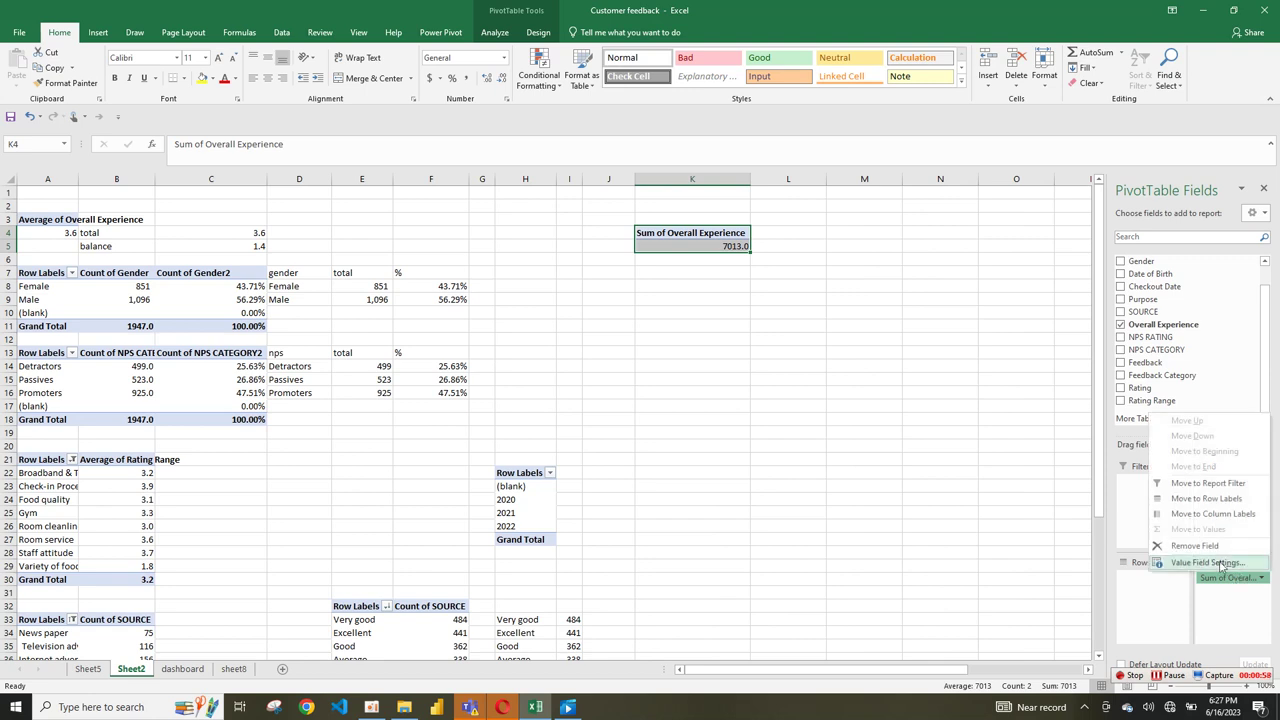
pyautogui.click(1207, 563)
pyautogui.click(478, 225)
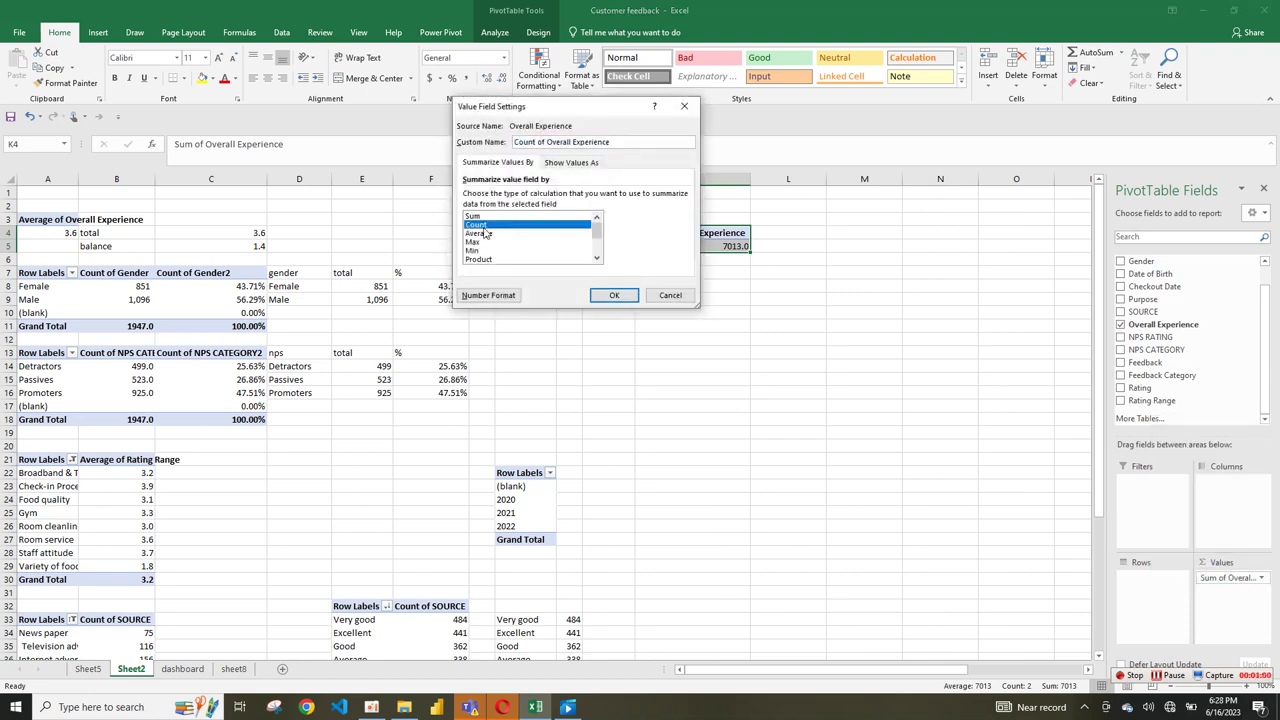
pyautogui.click(485, 234)
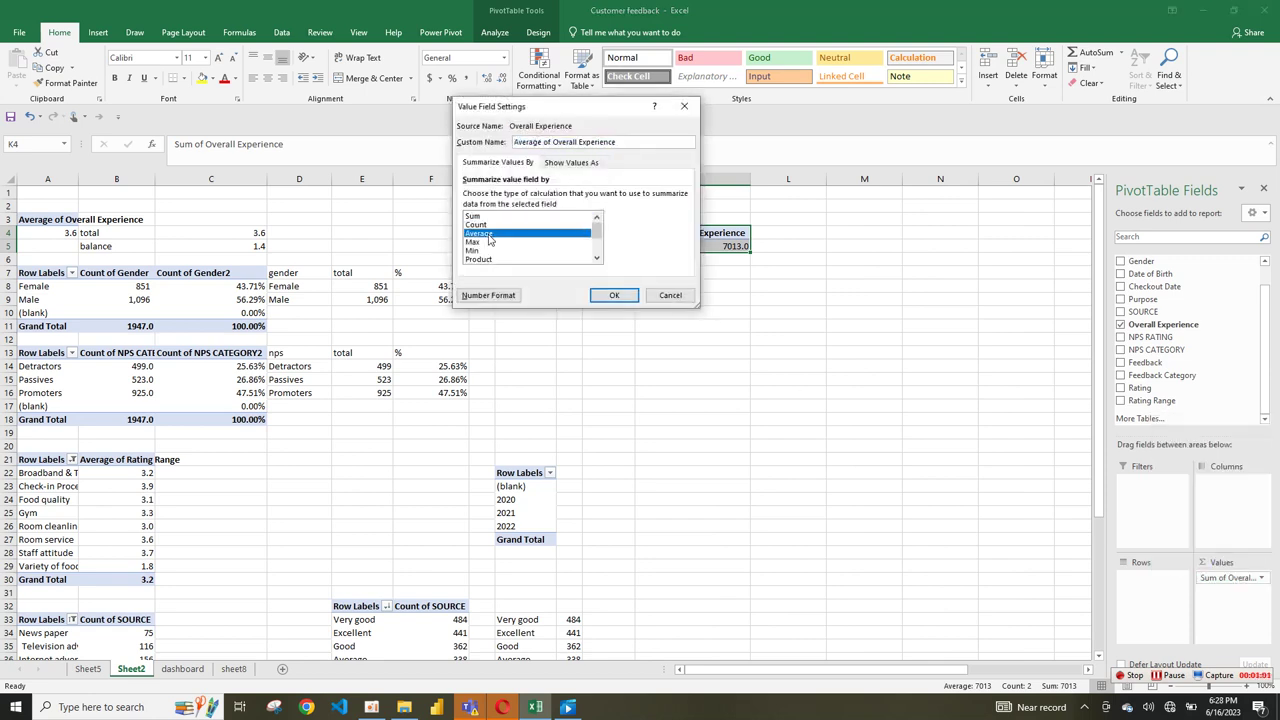
pyautogui.click(610, 296)
pyautogui.click(723, 245)
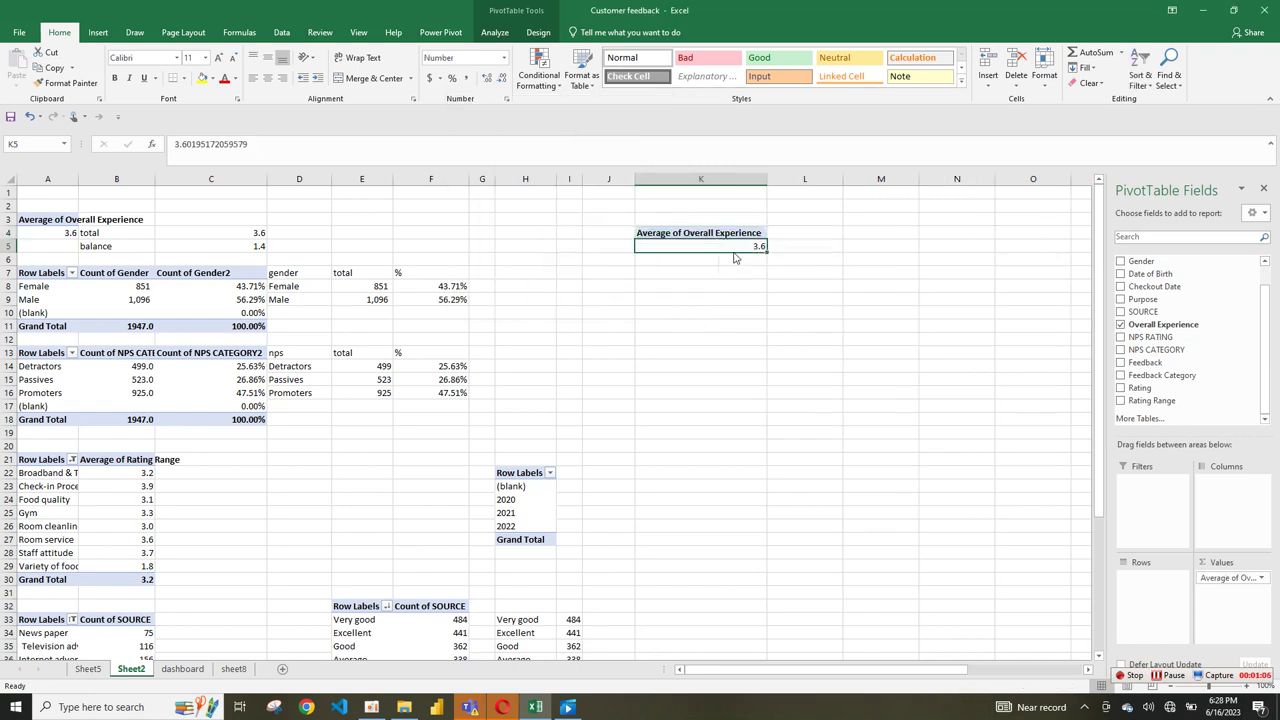
pyautogui.click(98, 32)
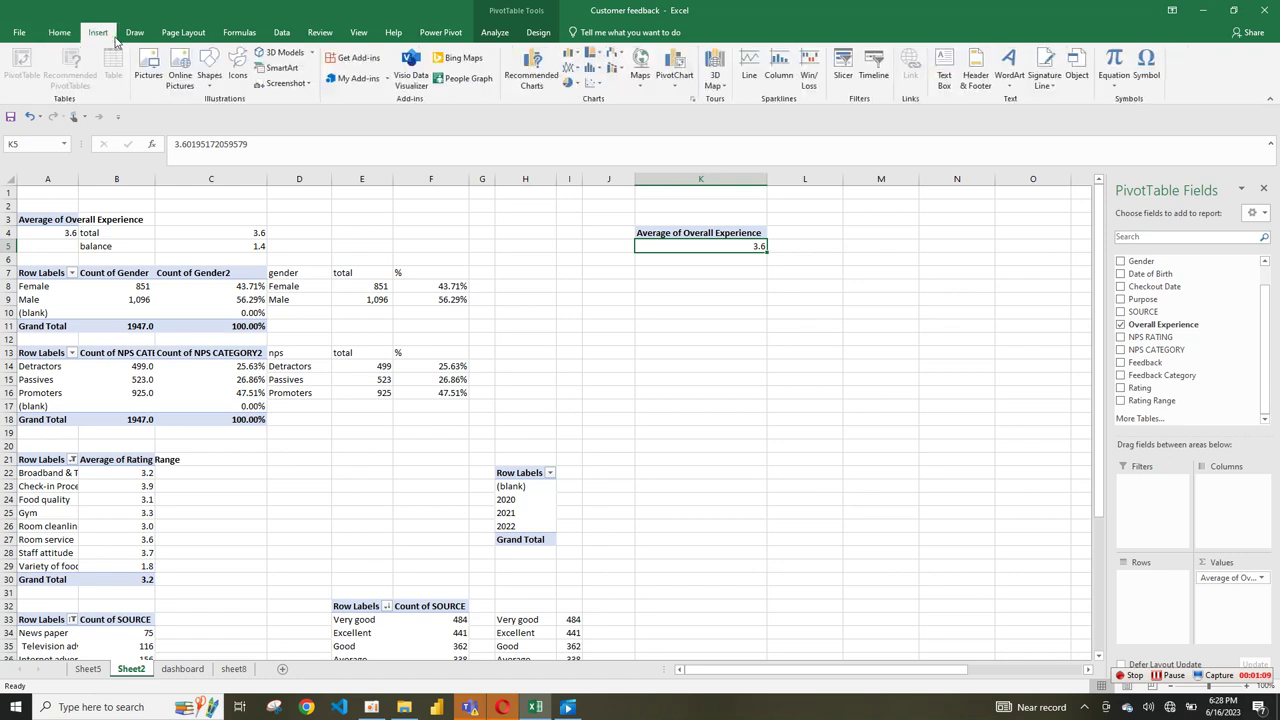
pyautogui.click(570, 83)
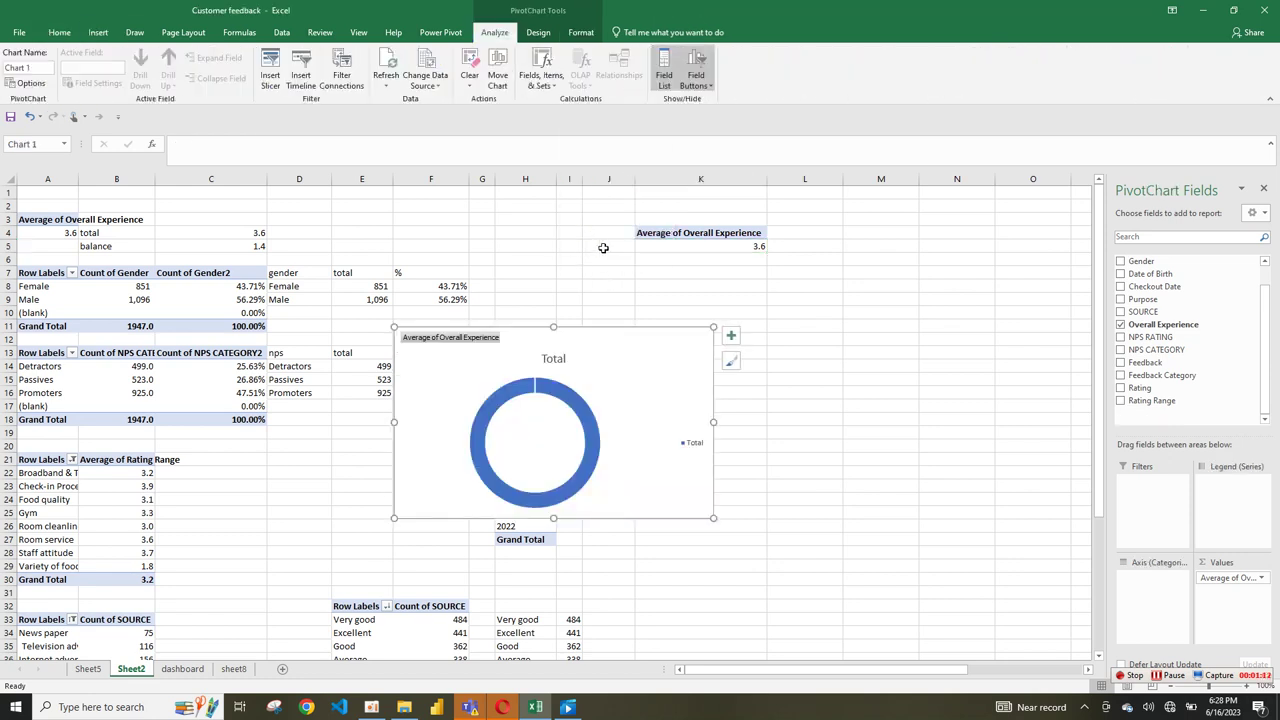
pyautogui.moveTo(737, 331); pyautogui.dragTo(930, 308)
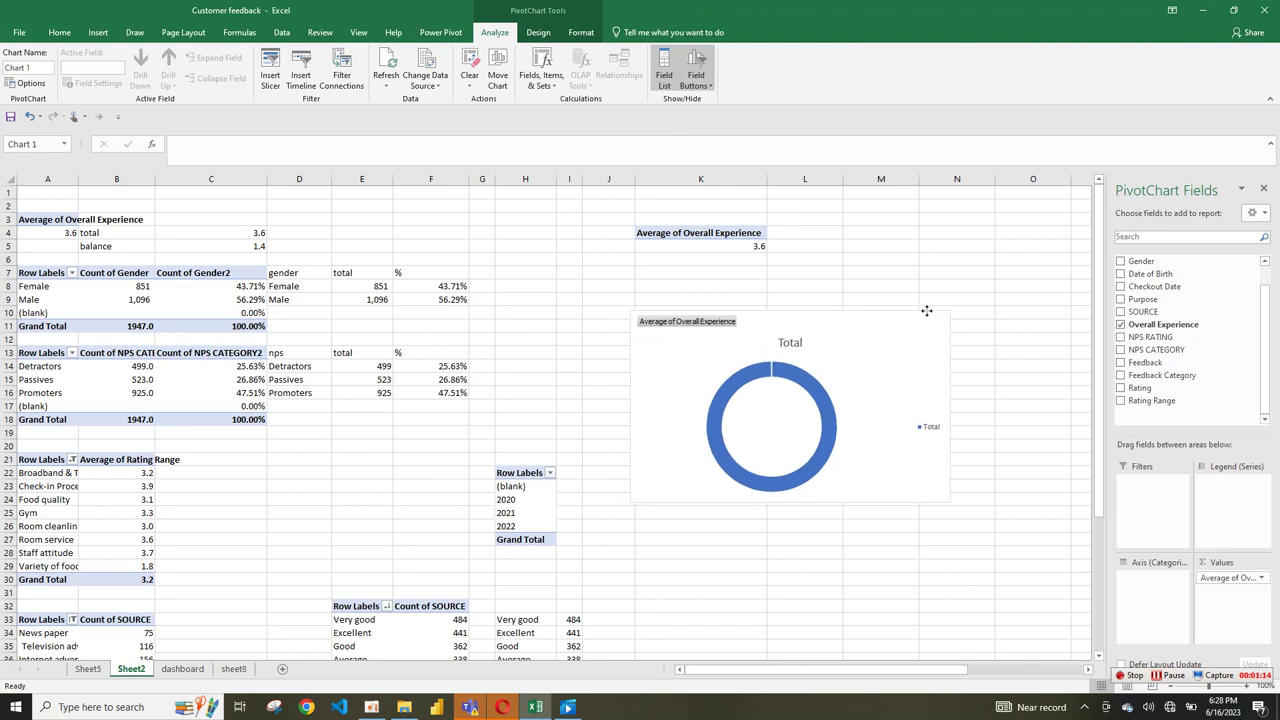
pyautogui.click(972, 322)
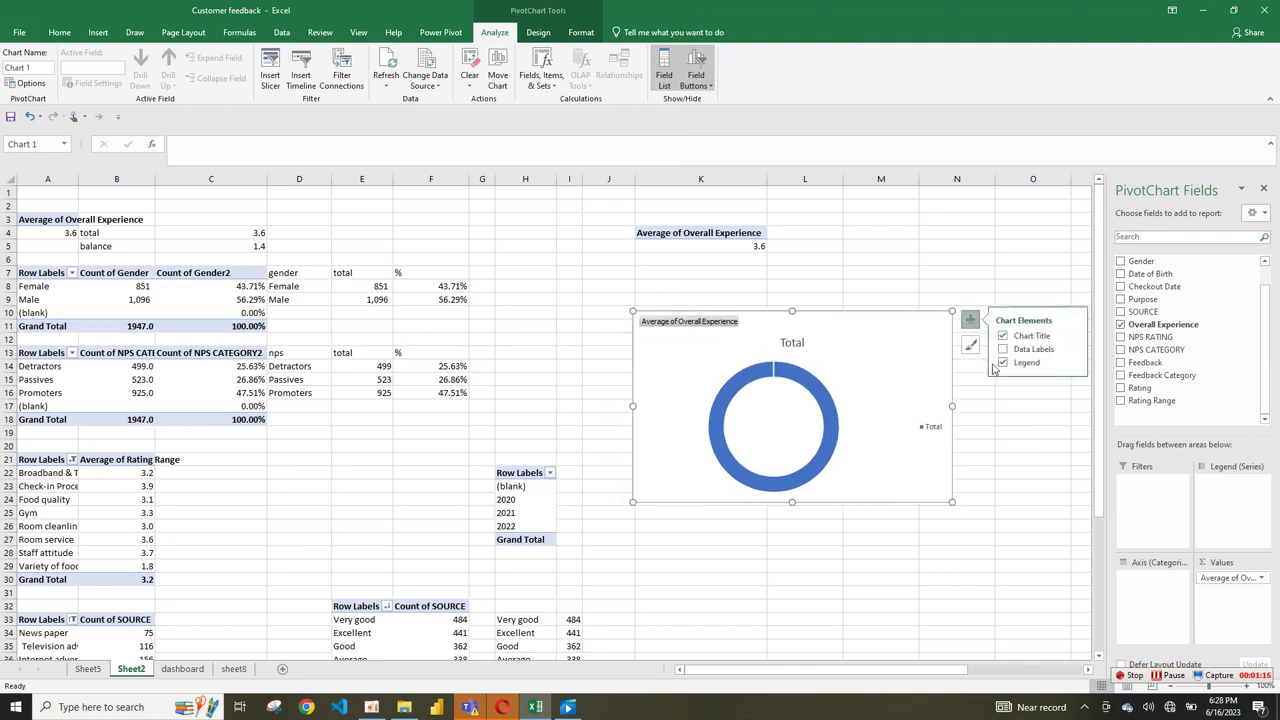
pyautogui.click(1003, 335)
pyautogui.click(1016, 366)
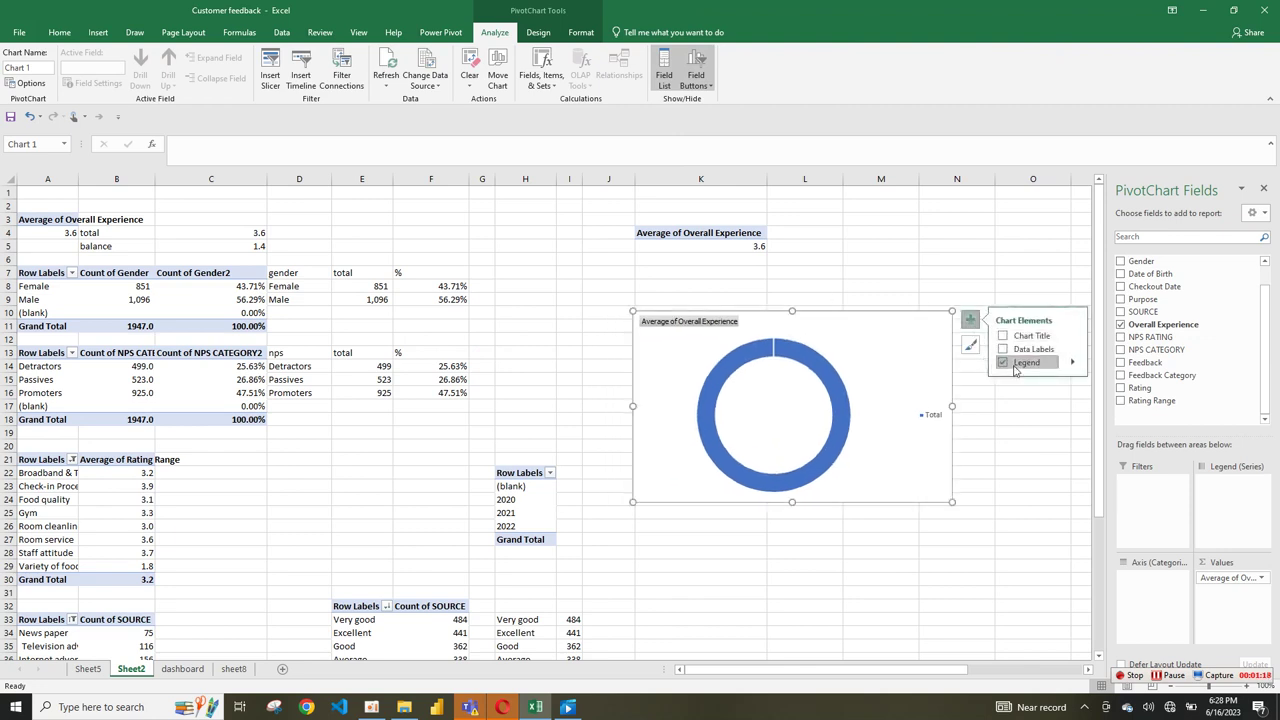
pyautogui.rightClick(718, 323)
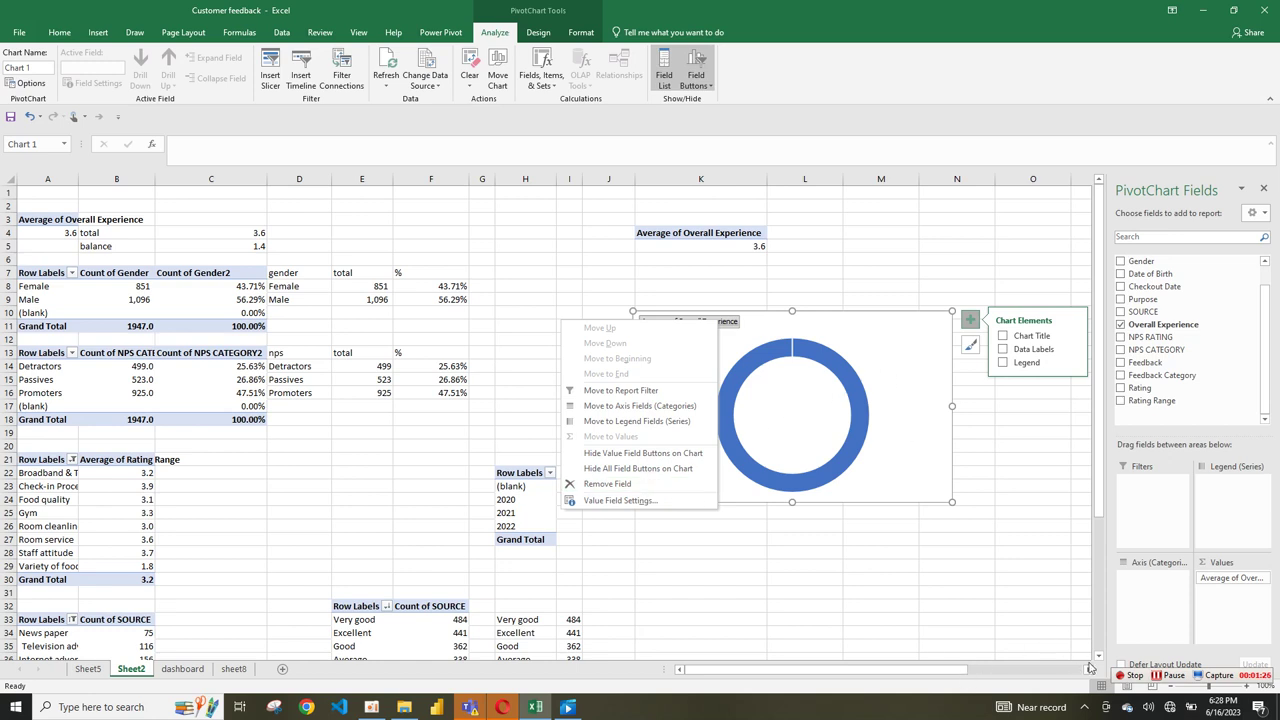
pyautogui.click(940, 612)
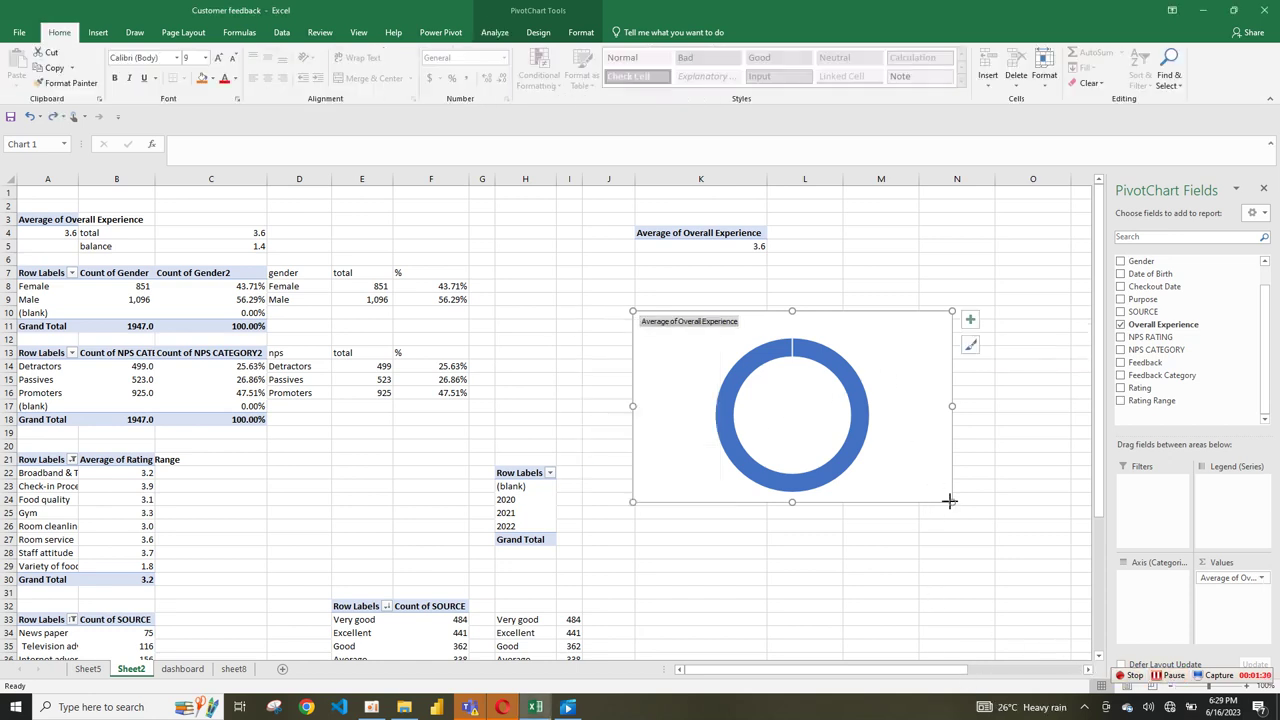
pyautogui.press('Delete')
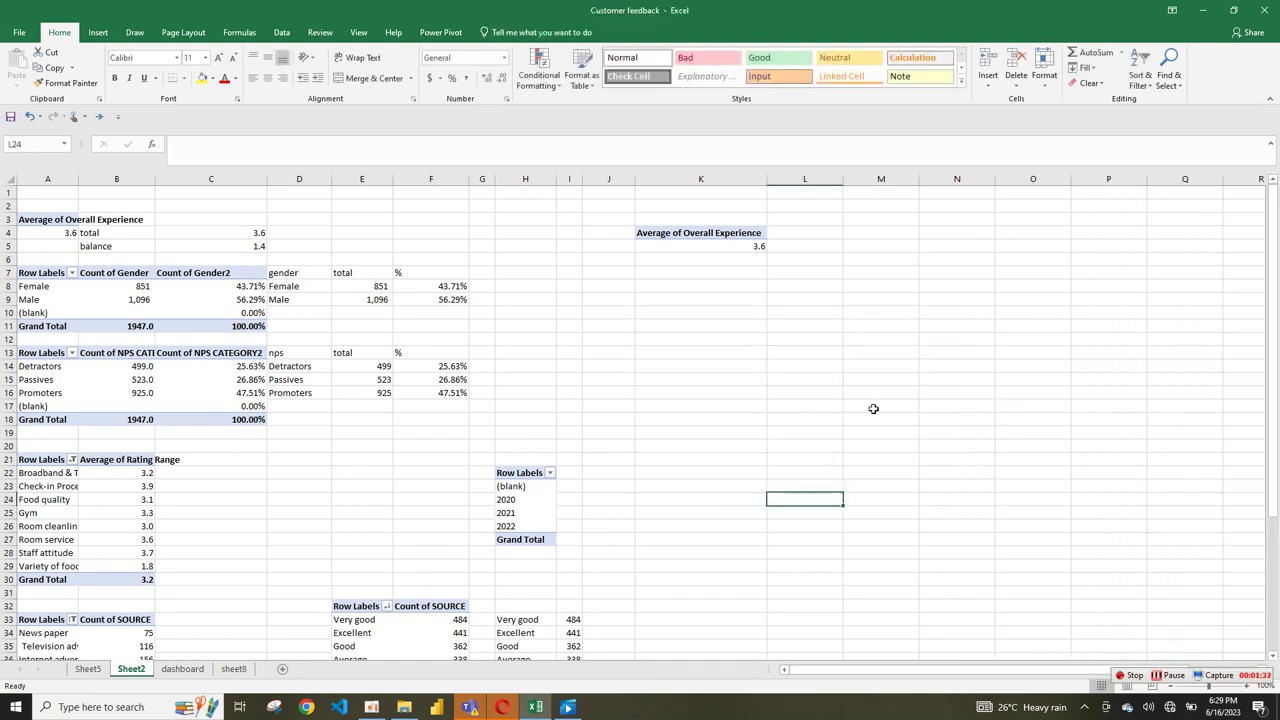
# - Copy the average value from K5 into L5 and move that copy to M5
pyautogui.click(807, 243)
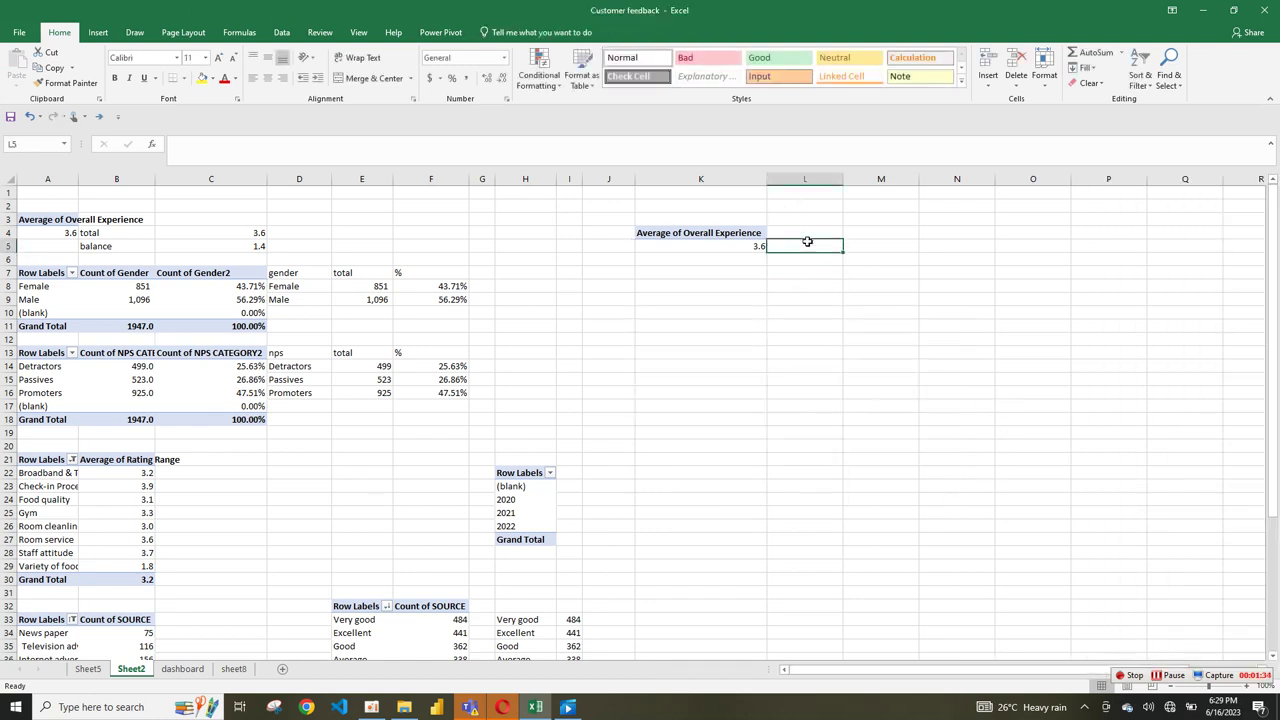
pyautogui.click(760, 250)
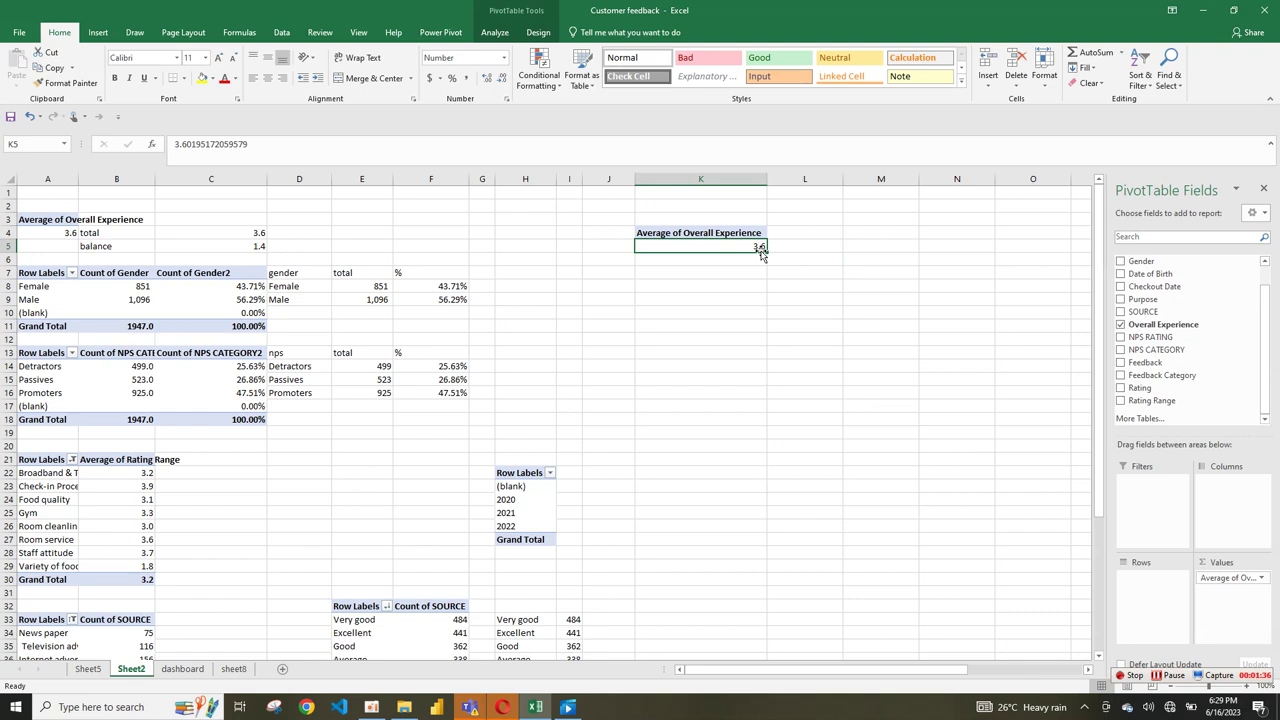
pyautogui.hotkey('ctrl', 'c')
pyautogui.click(806, 246)
pyautogui.hotkey('ctrl', 'v')
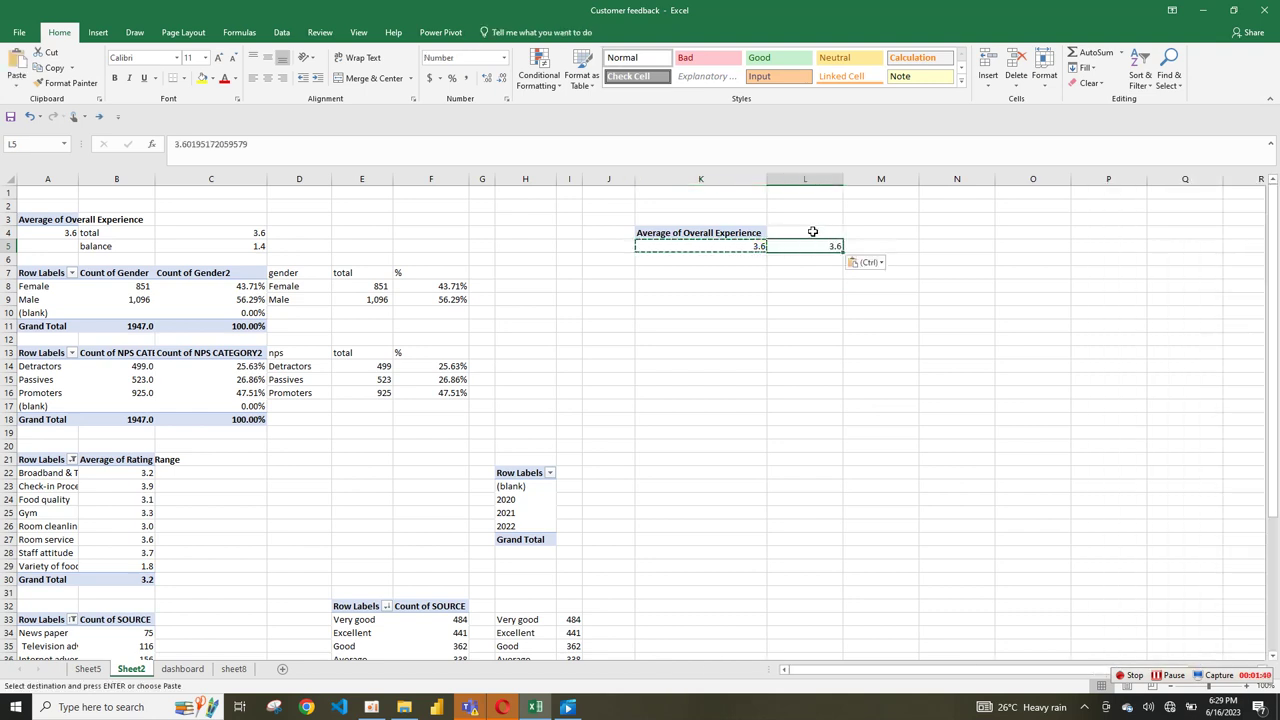
pyautogui.hotkey('ctrl', 'c')
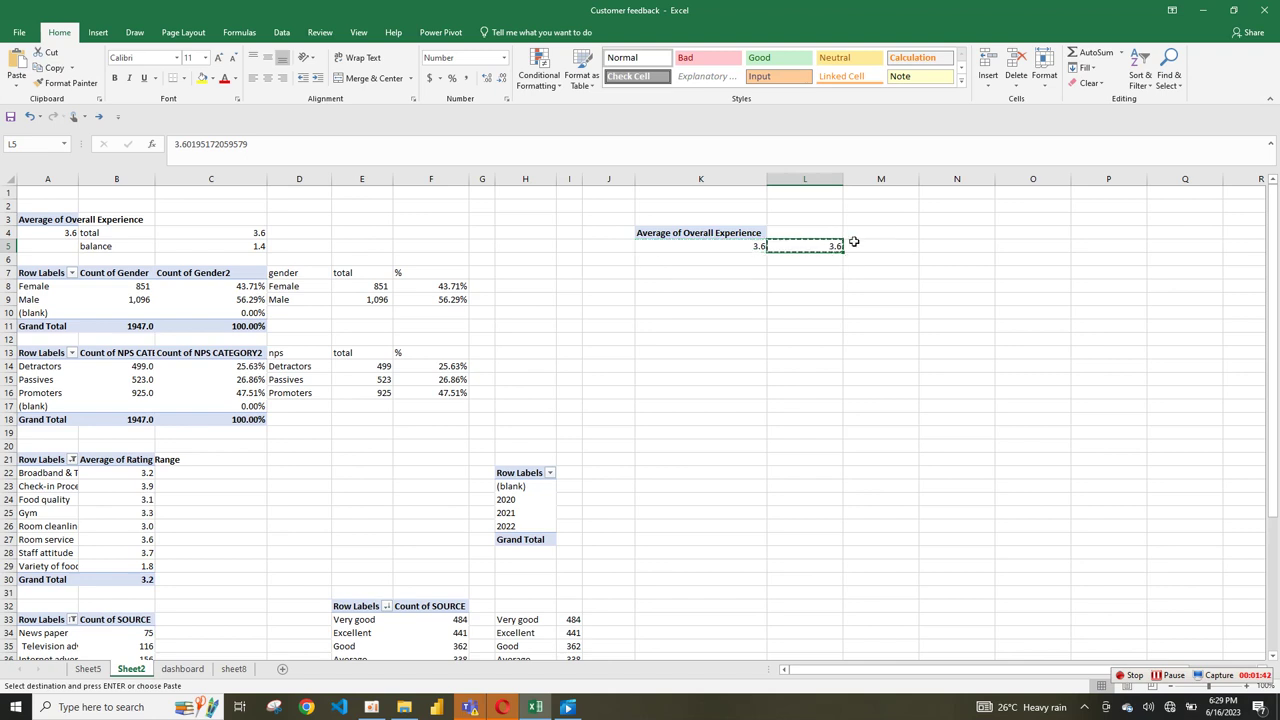
pyautogui.click(860, 246)
pyautogui.hotkey('ctrl', 'v')
# - Label cell L5 "total" and cell L6 "balance"
pyautogui.click(823, 246)
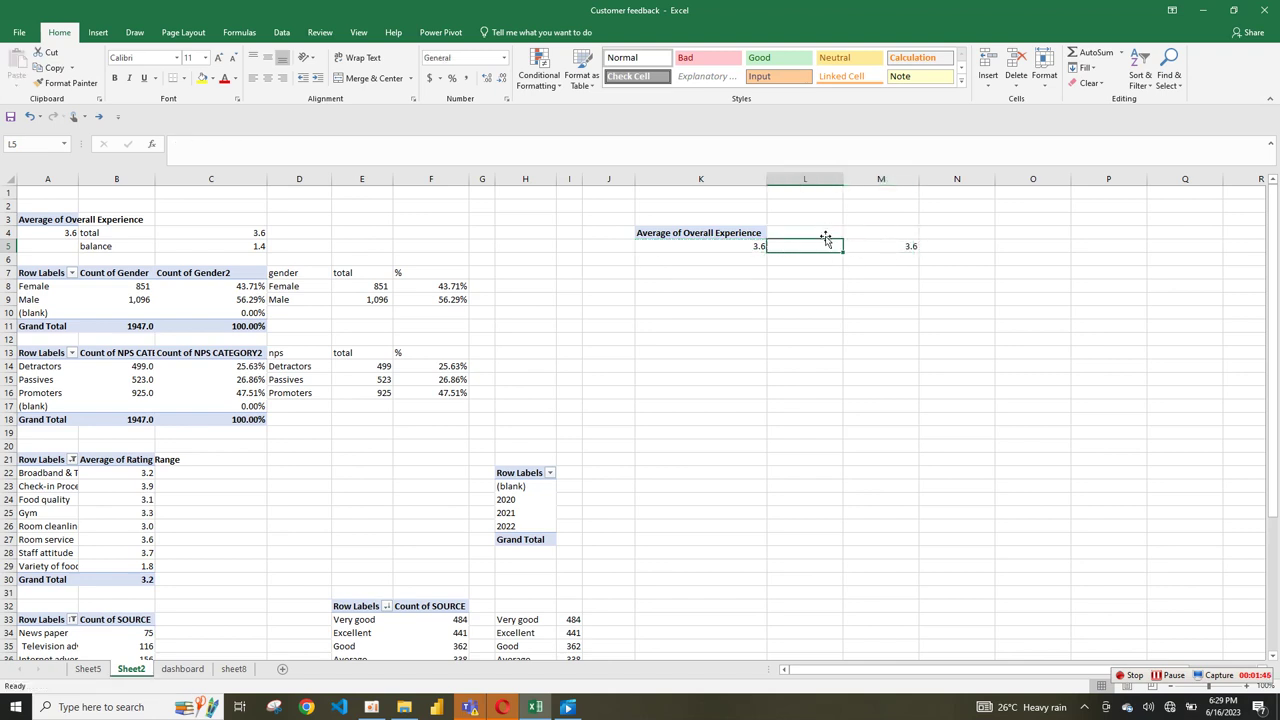
pyautogui.write('total')
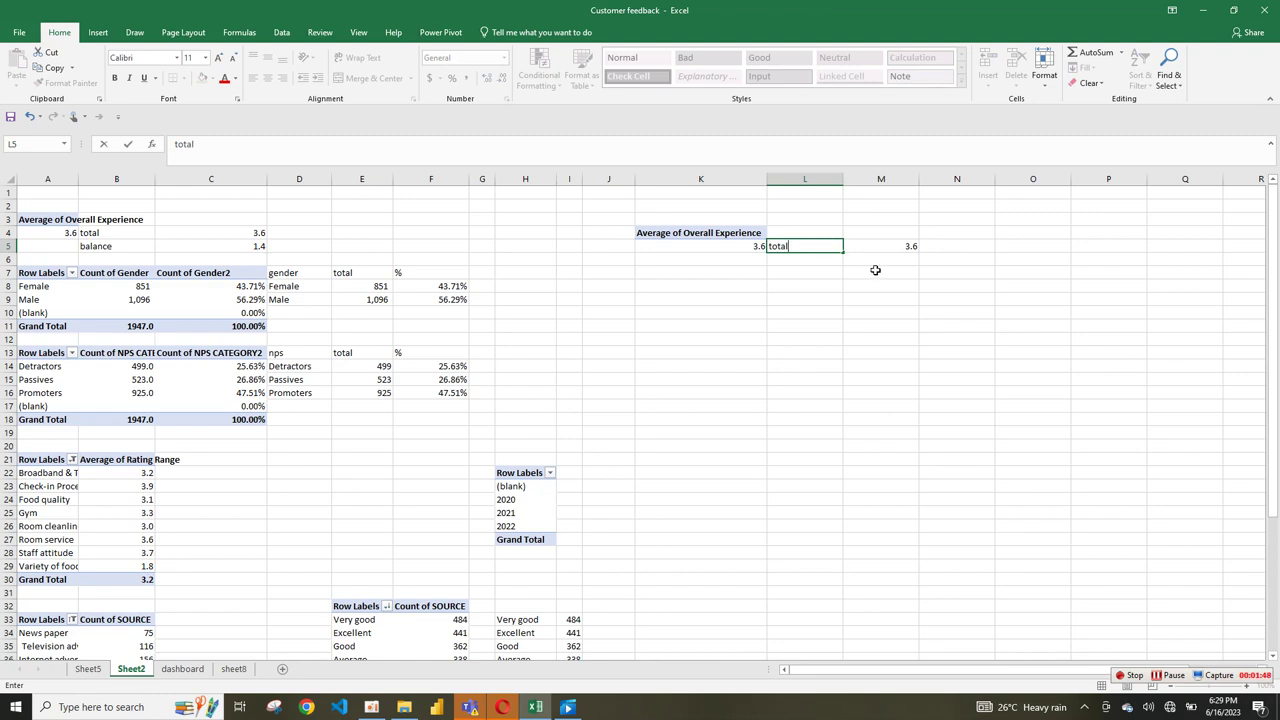
pyautogui.click(881, 262)
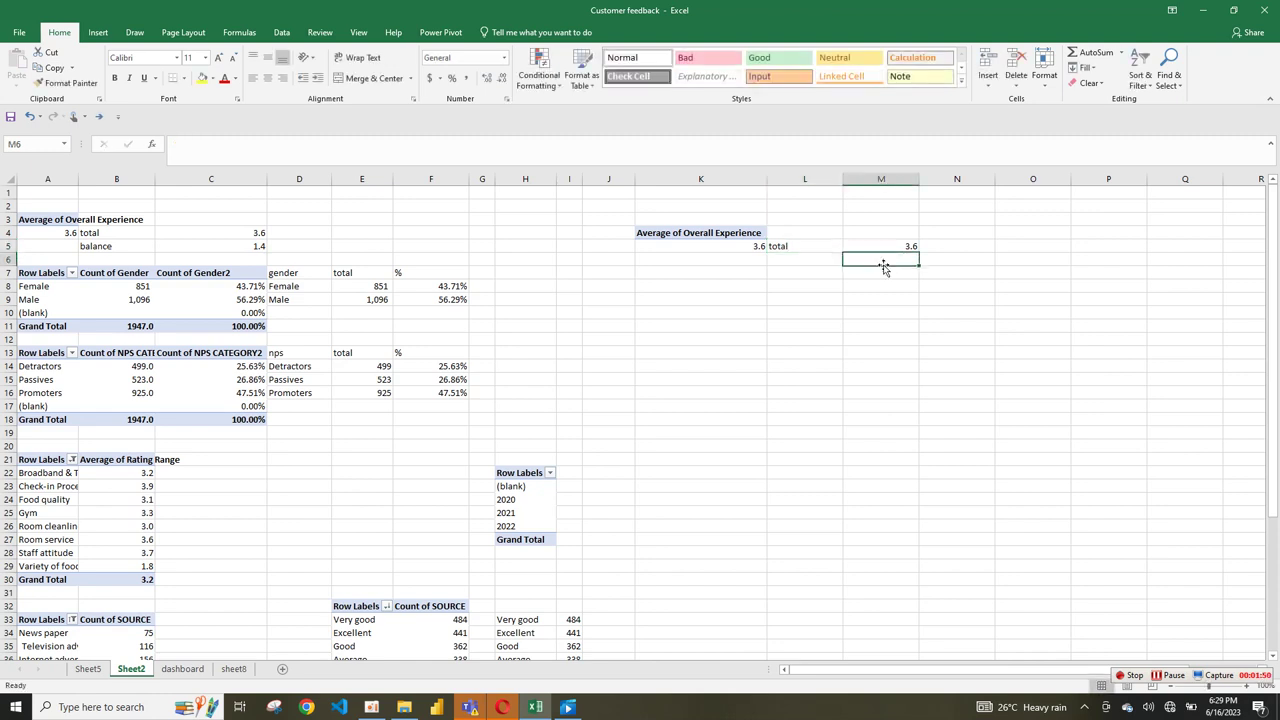
pyautogui.click(813, 262)
pyautogui.write('balance')
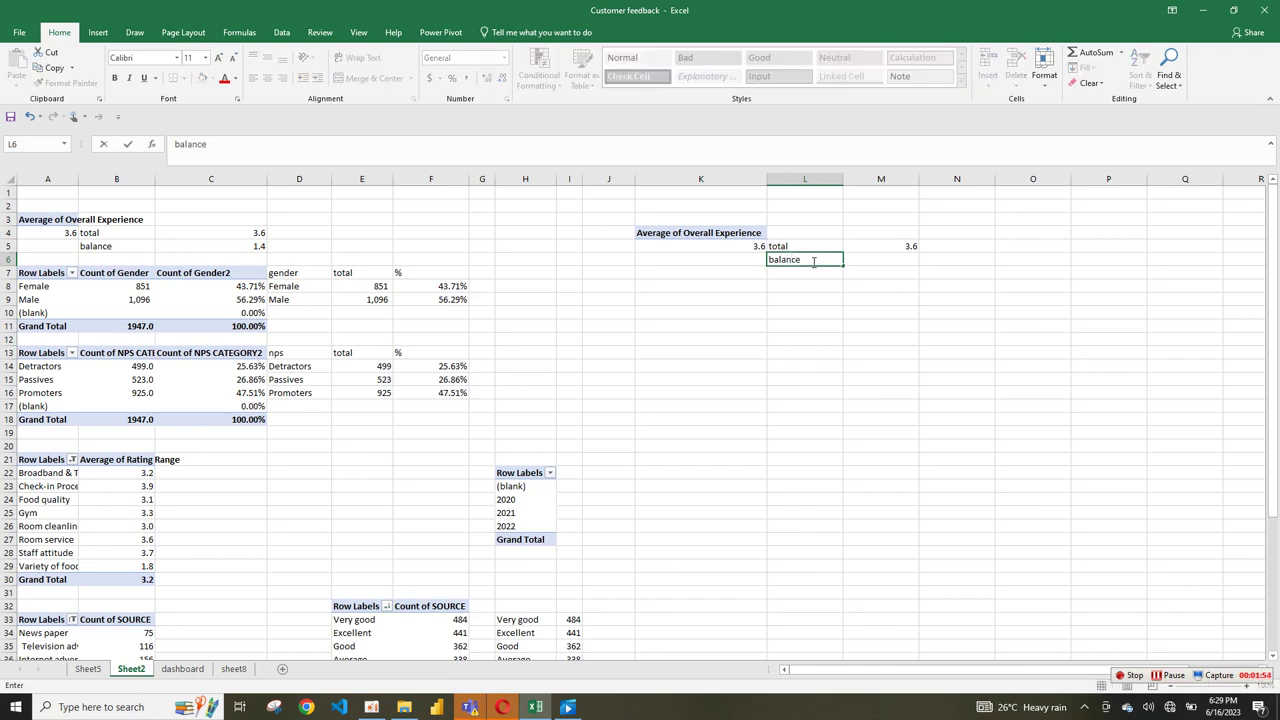
# - Enter a formula in M6 that calculates the balance as 5 minus the value in M5
pyautogui.click(898, 263)
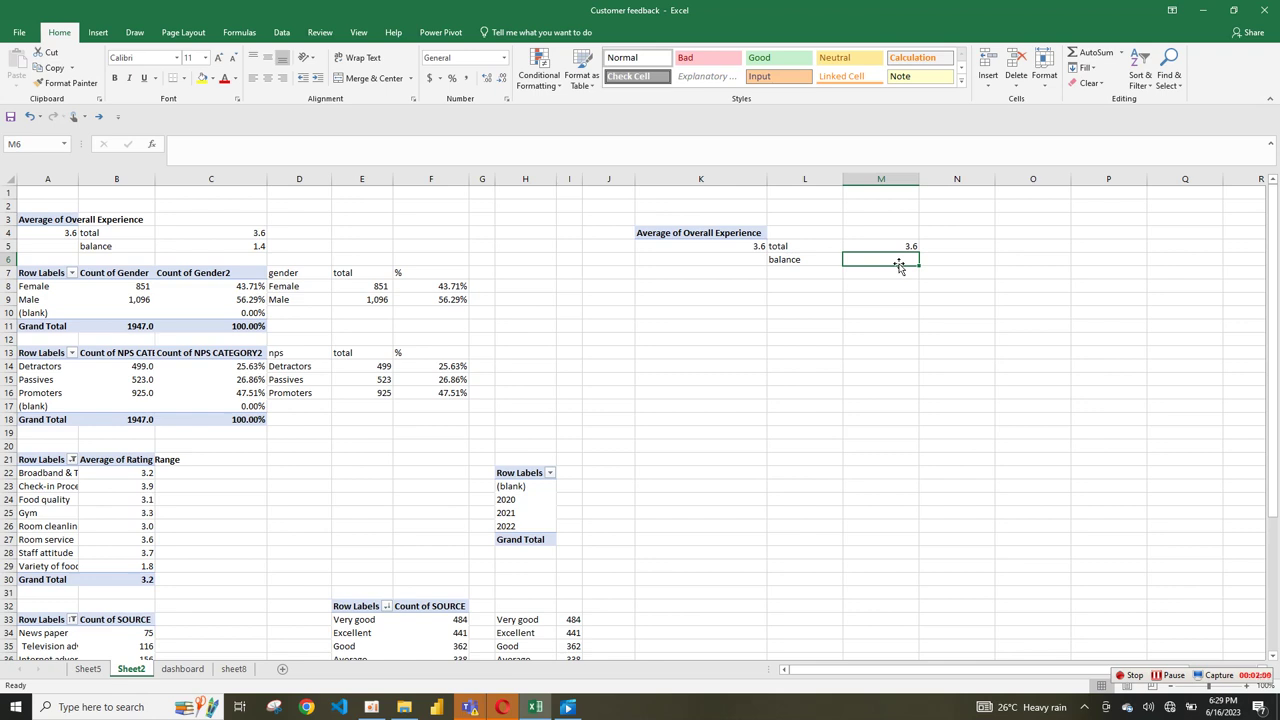
pyautogui.write('=')
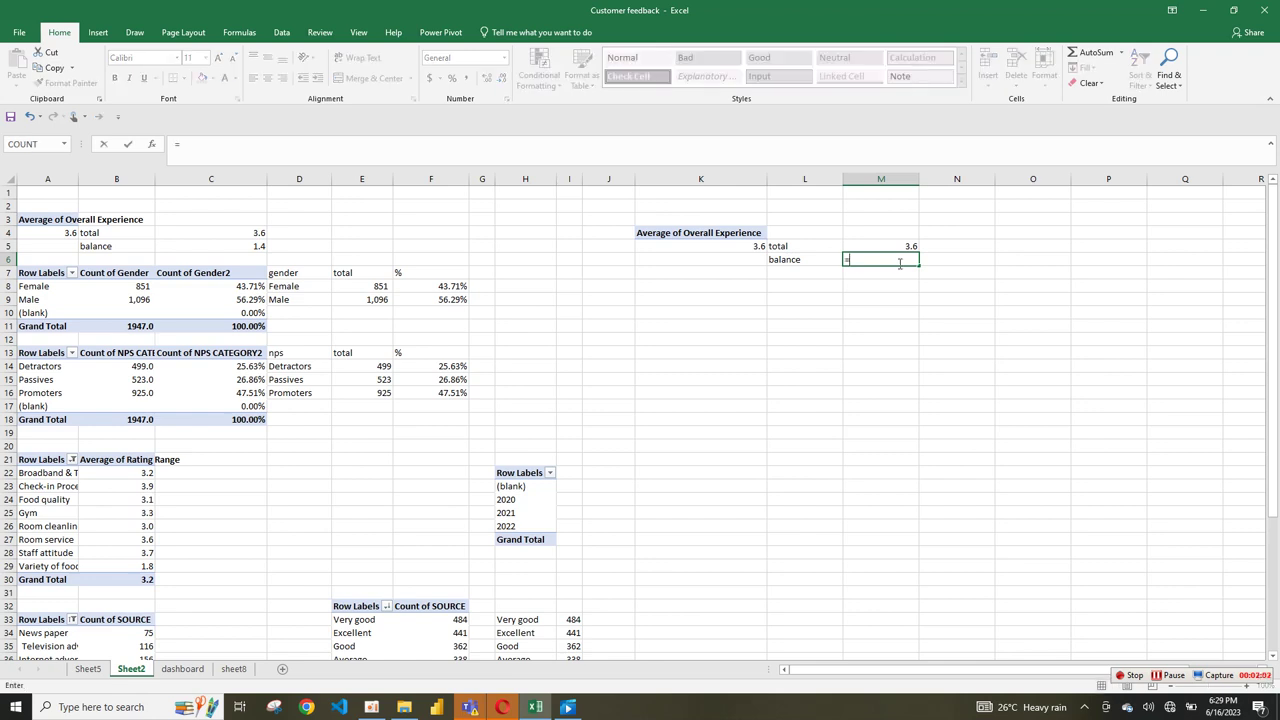
pyautogui.write('5-')
pyautogui.click(908, 246)
pyautogui.press('Return')
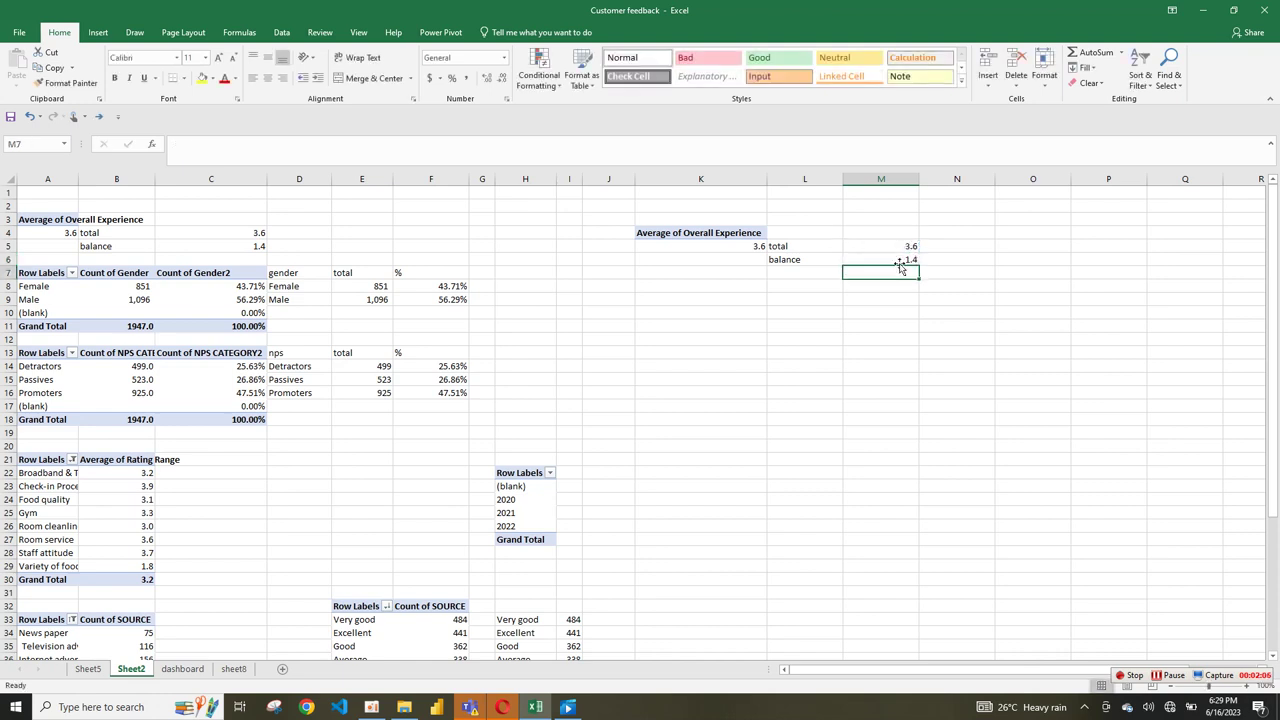
# - Insert a doughnut chart from the total and balance values in M5:M6 and place it below that data
pyautogui.click(903, 247)
pyautogui.moveTo(903, 247); pyautogui.dragTo(905, 260)
pyautogui.click(98, 37)
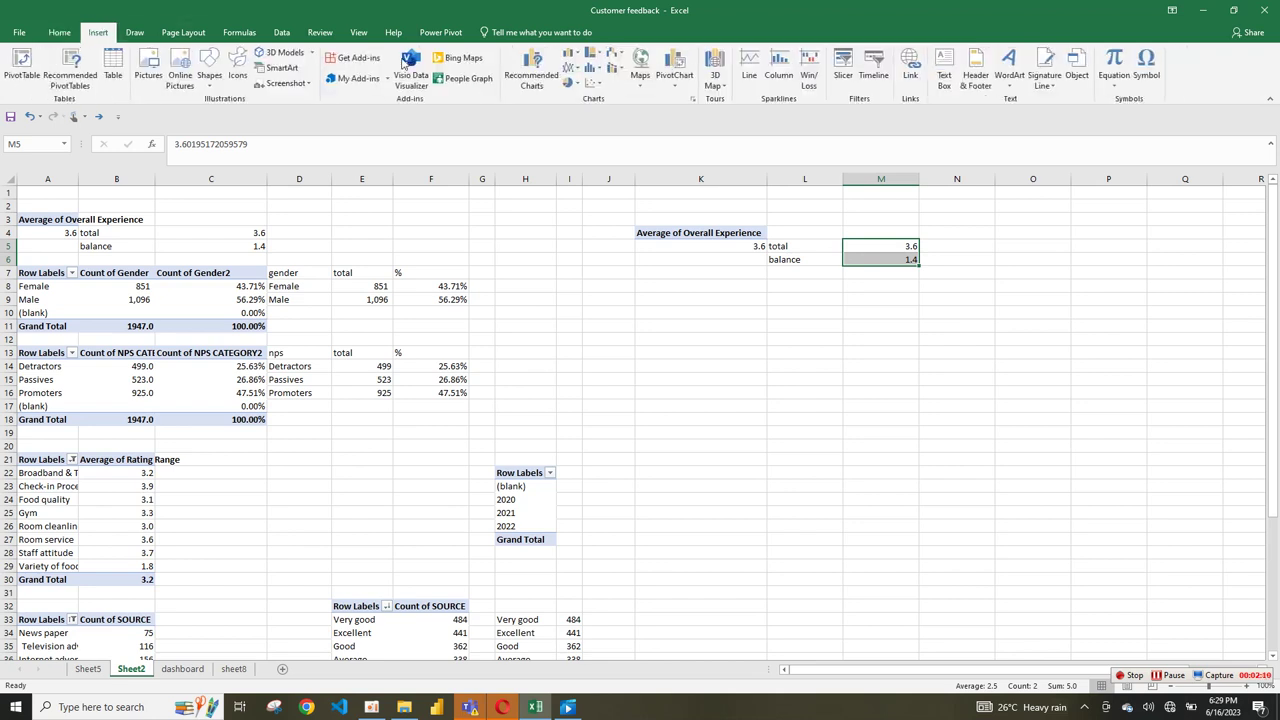
pyautogui.click(570, 83)
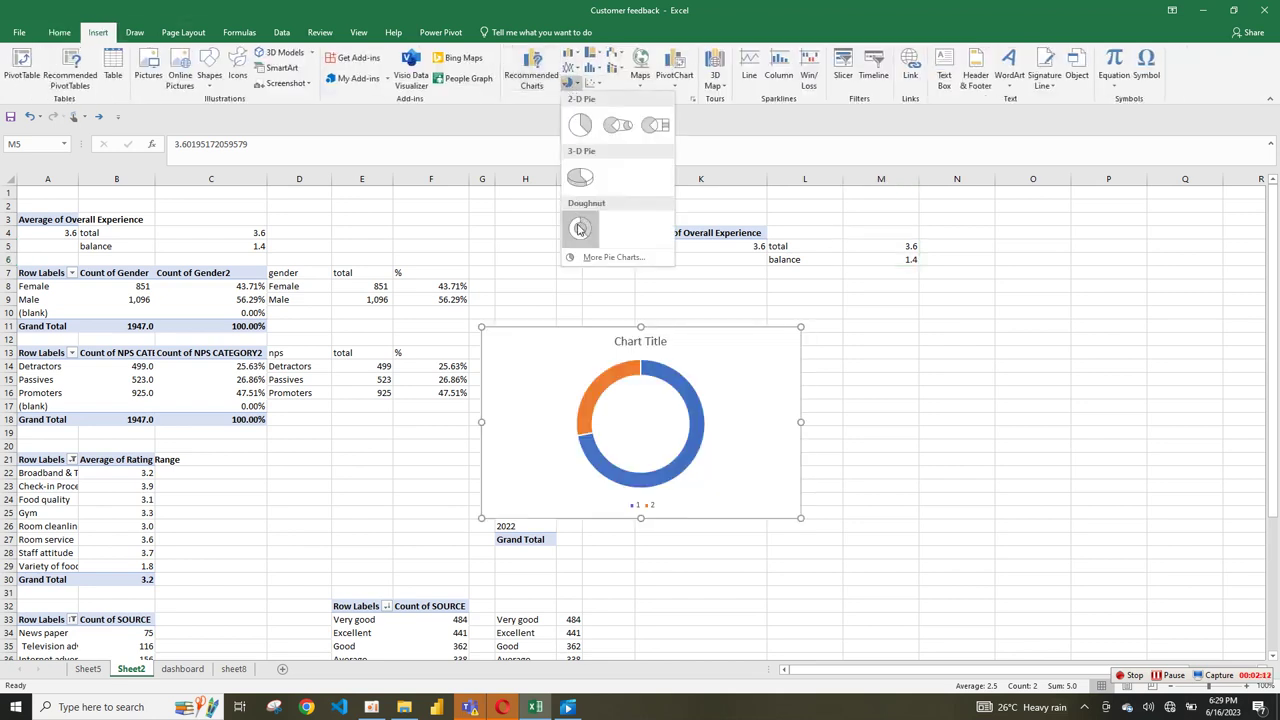
pyautogui.click(580, 227)
pyautogui.moveTo(771, 328); pyautogui.dragTo(920, 324)
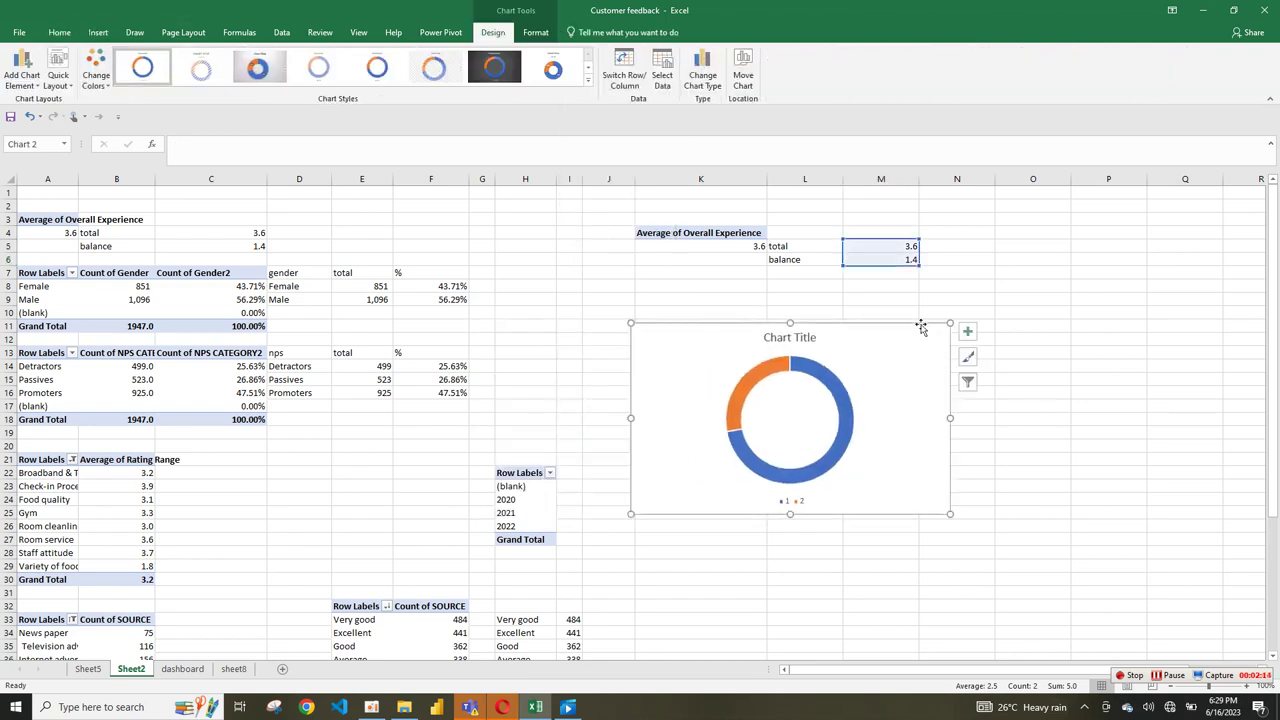
# - Remove the legend and the chart title from the new doughnut chart
pyautogui.click(973, 334)
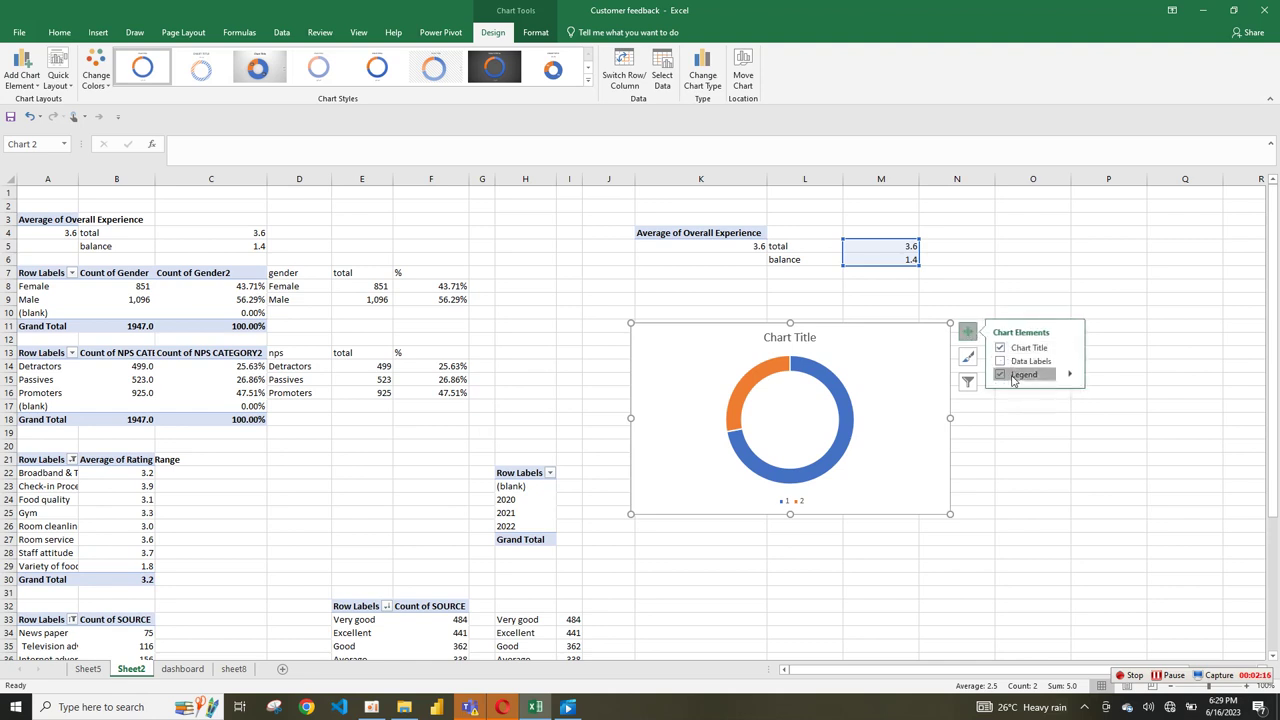
pyautogui.click(1014, 374)
pyautogui.click(1014, 350)
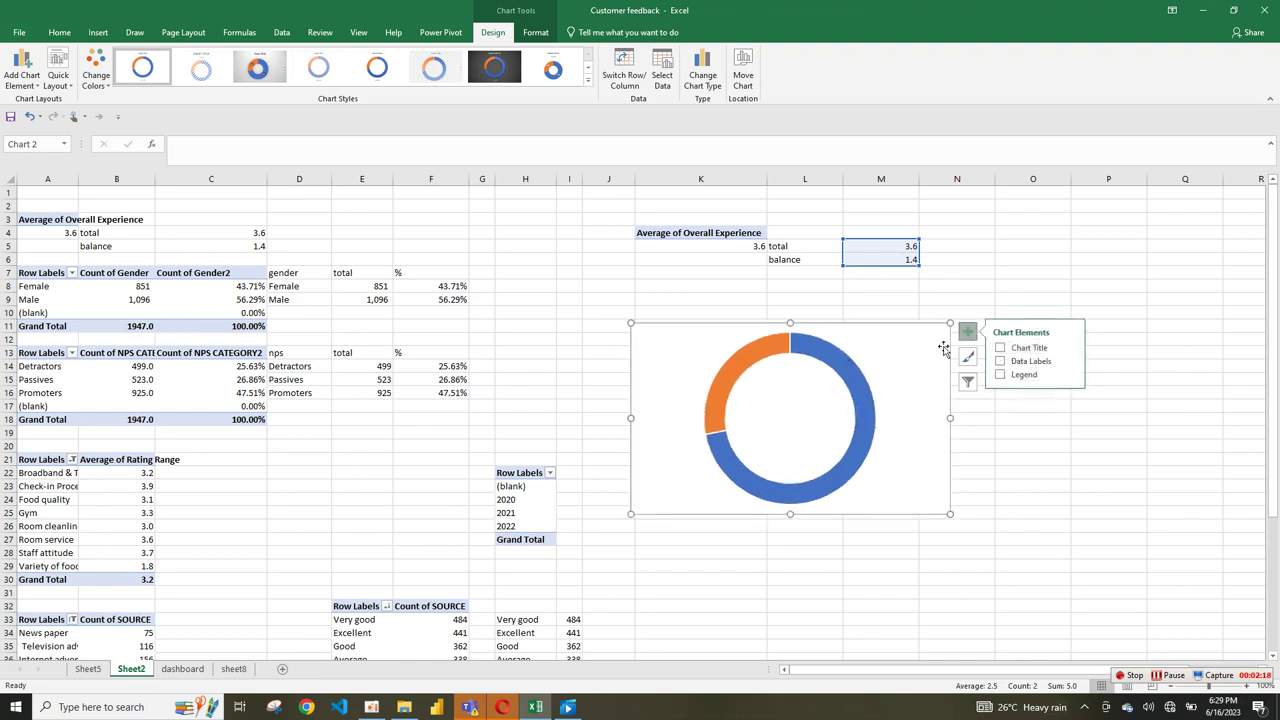
# - Remove the outline of the doughnut chart's background area and set its fill to No Fill
pyautogui.click(536, 32)
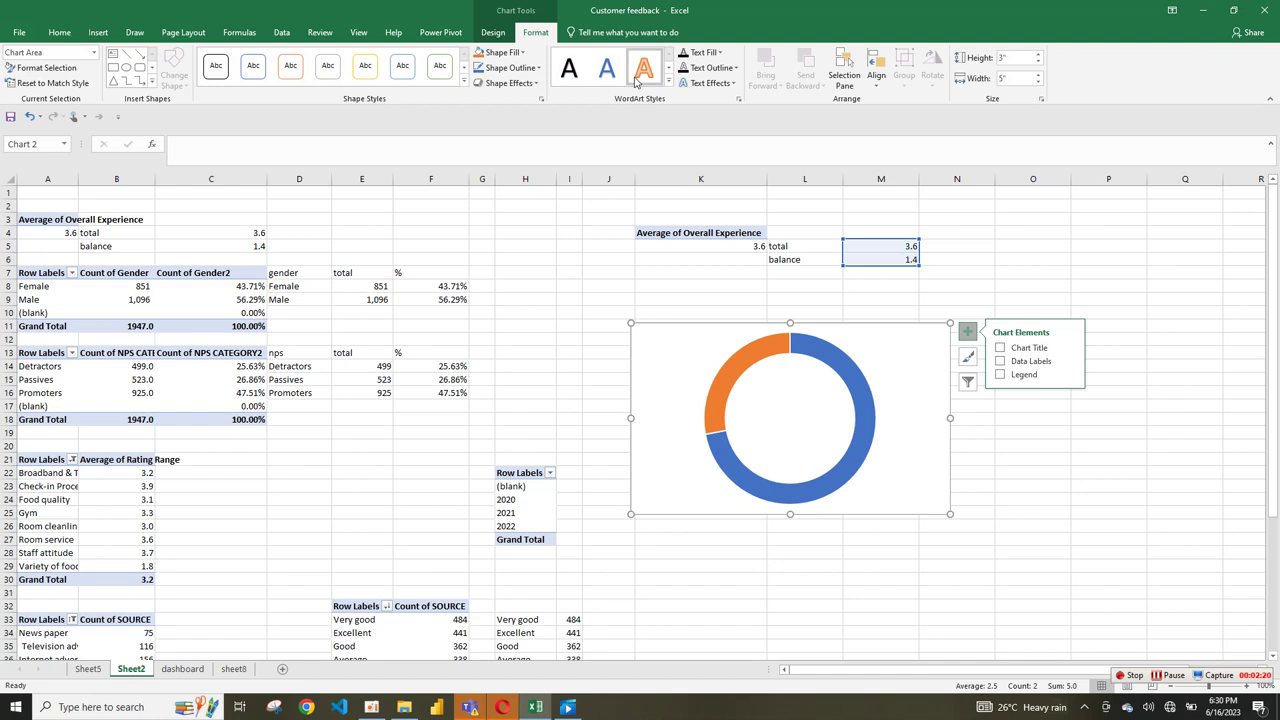
pyautogui.click(527, 68)
pyautogui.click(523, 230)
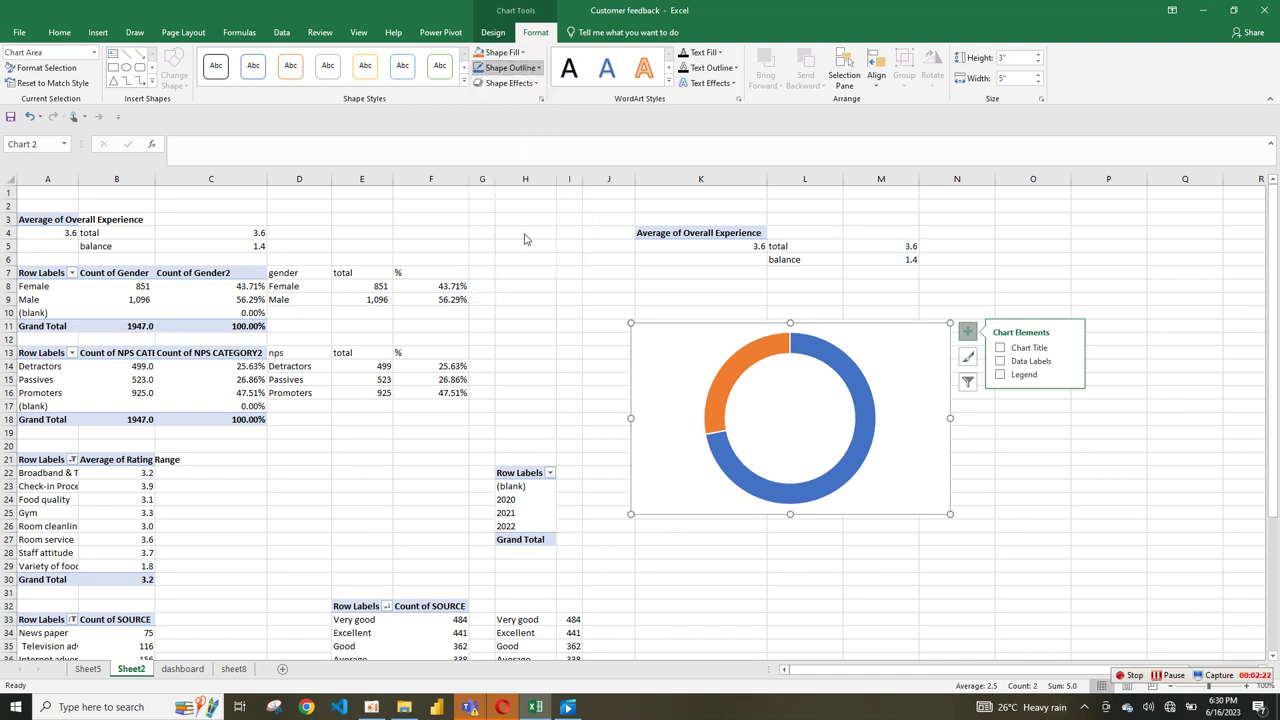
pyautogui.click(510, 56)
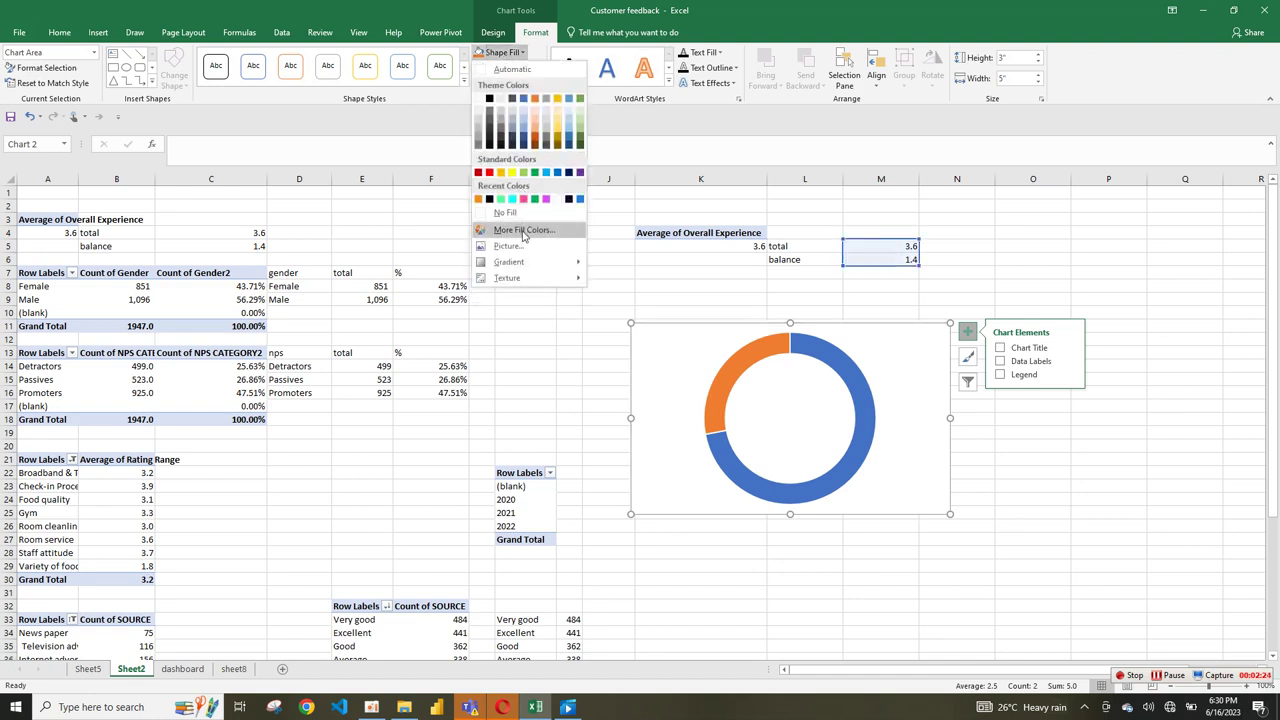
pyautogui.click(512, 212)
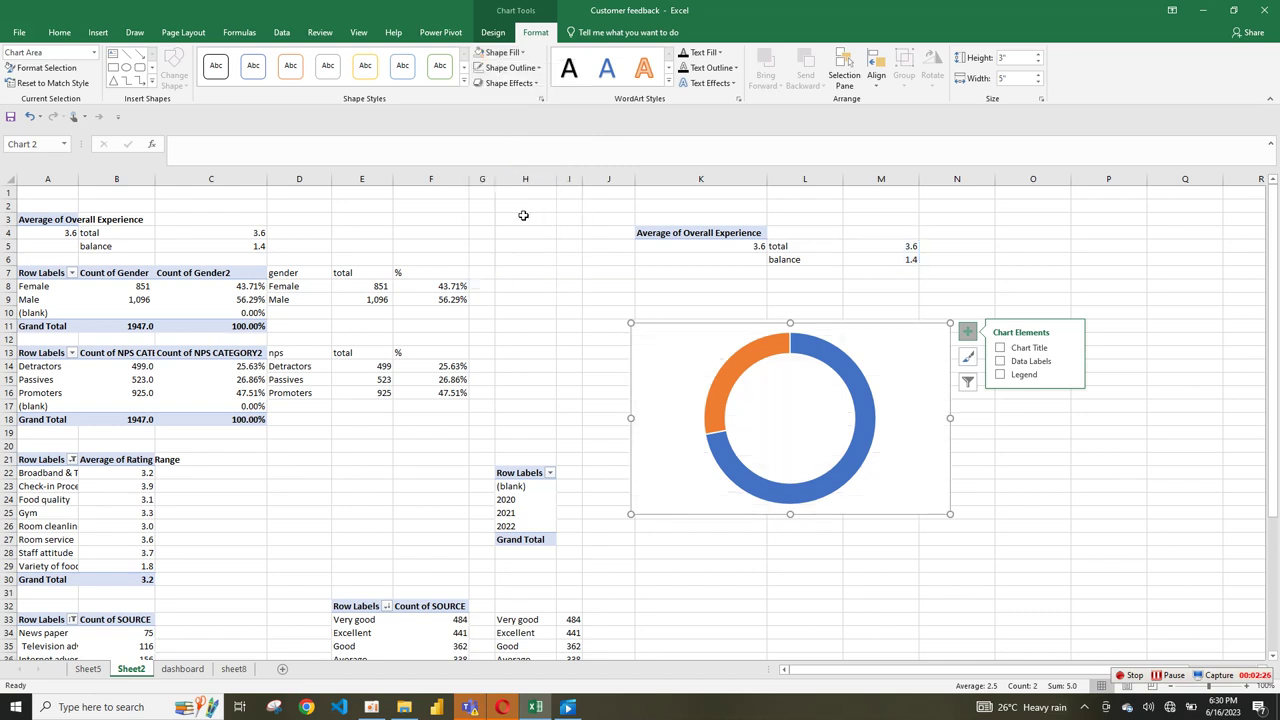
# - Set the doughnut series' angle of first slice to 128° and its doughnut hole size to 70%
pyautogui.click(811, 349)
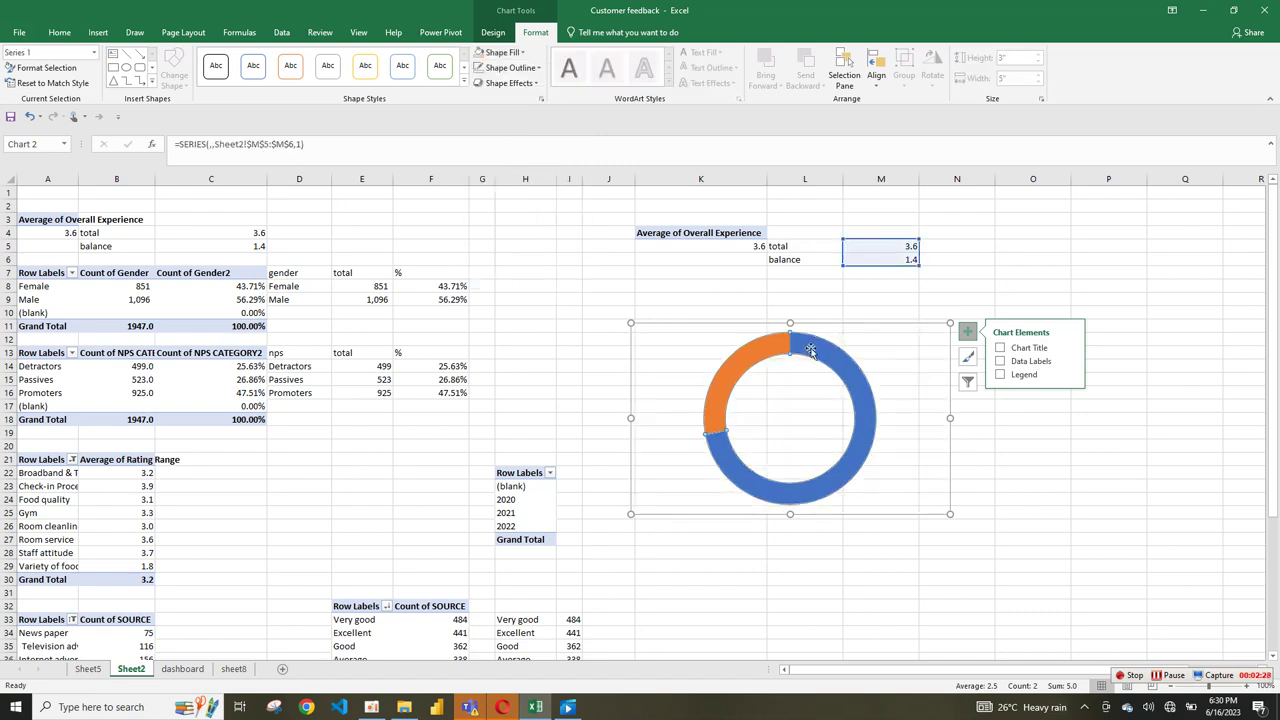
pyautogui.rightClick(811, 349)
pyautogui.press('Escape')
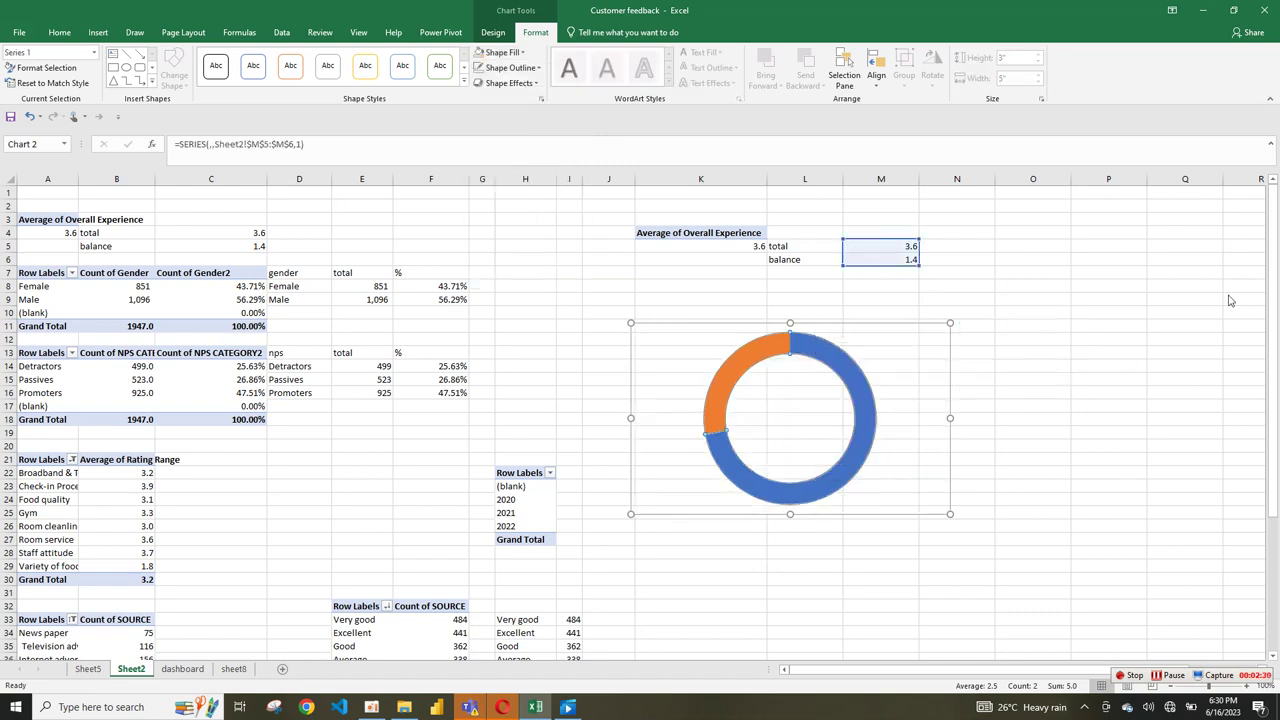
pyautogui.hotkey('ctrl', '1')
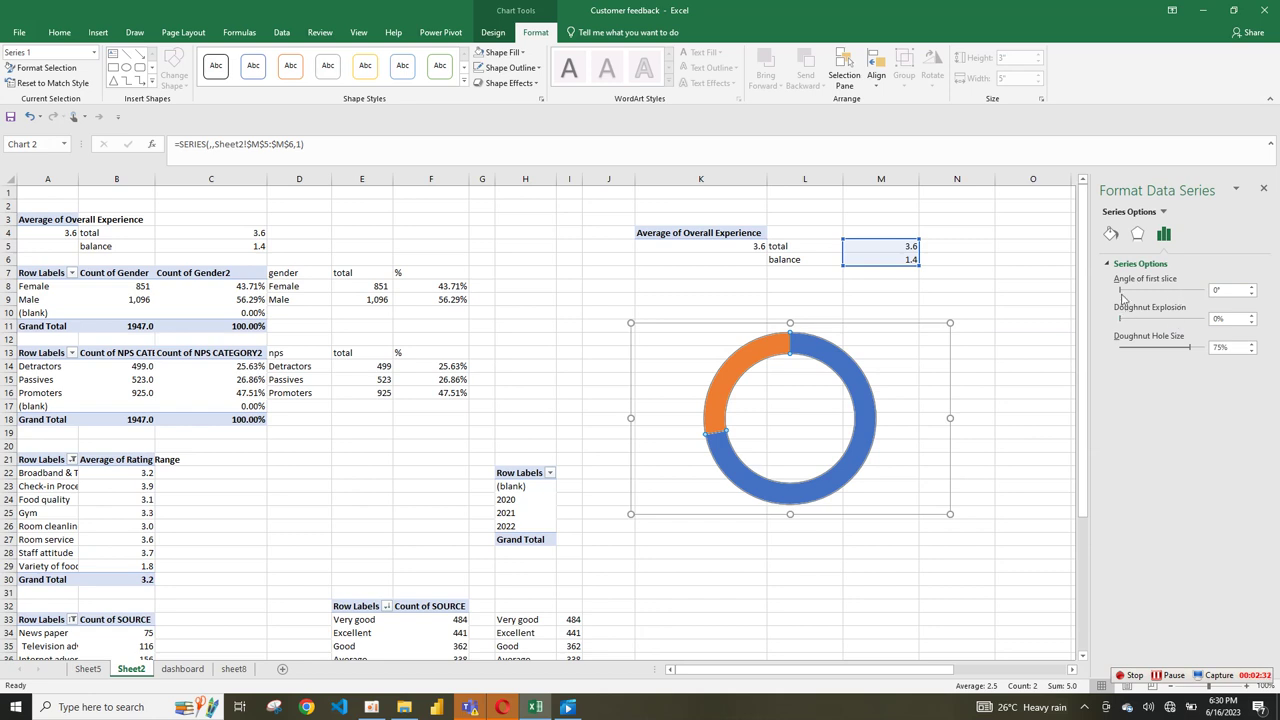
pyautogui.moveTo(1122, 293); pyautogui.dragTo(1158, 293)
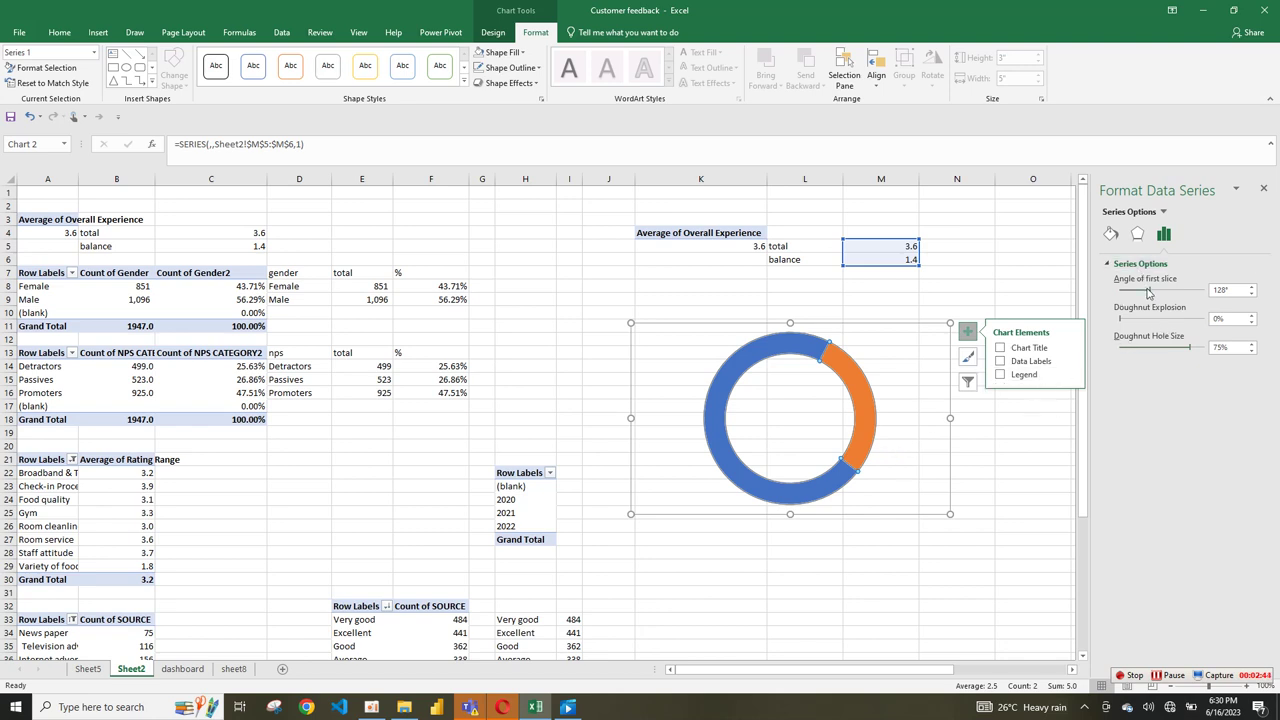
pyautogui.moveTo(1127, 320)
pyautogui.mouseDown()
pyautogui.moveTo(1138, 320)
pyautogui.moveTo(1118, 321)
pyautogui.mouseUp()
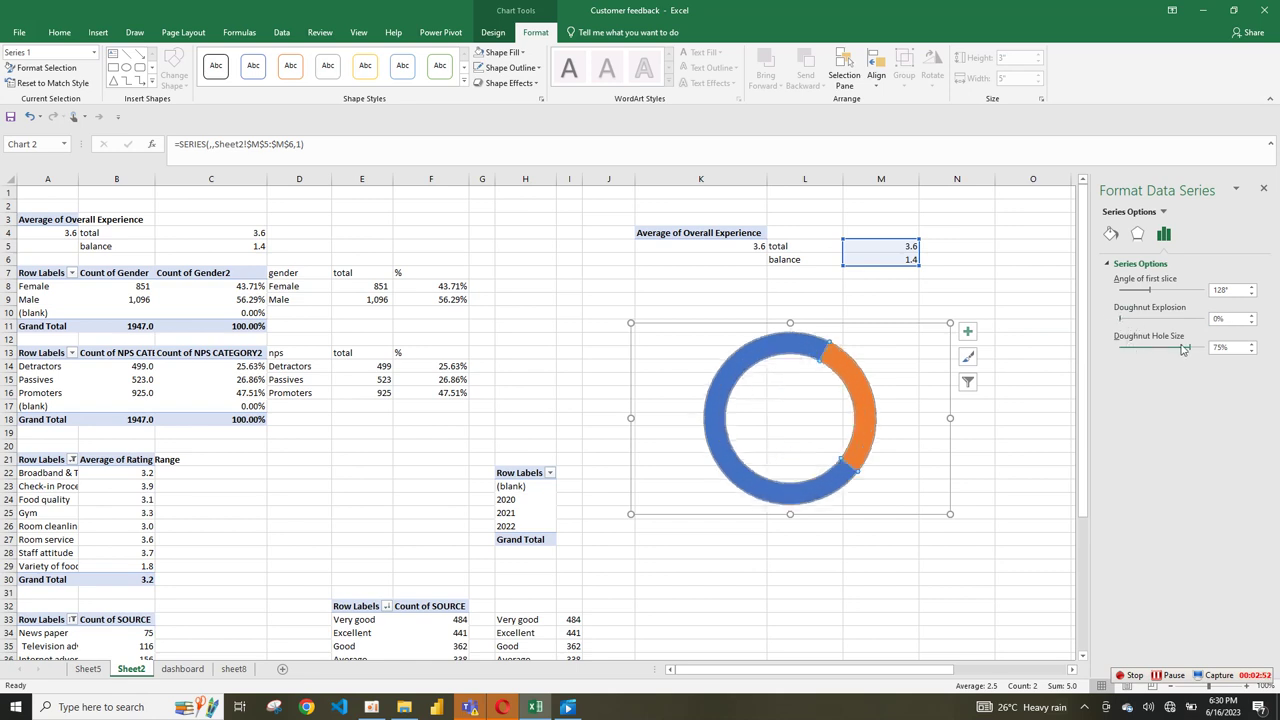
pyautogui.moveTo(1185, 348)
pyautogui.mouseDown()
pyautogui.moveTo(1157, 350)
pyautogui.moveTo(1170, 351)
pyautogui.mouseUp()
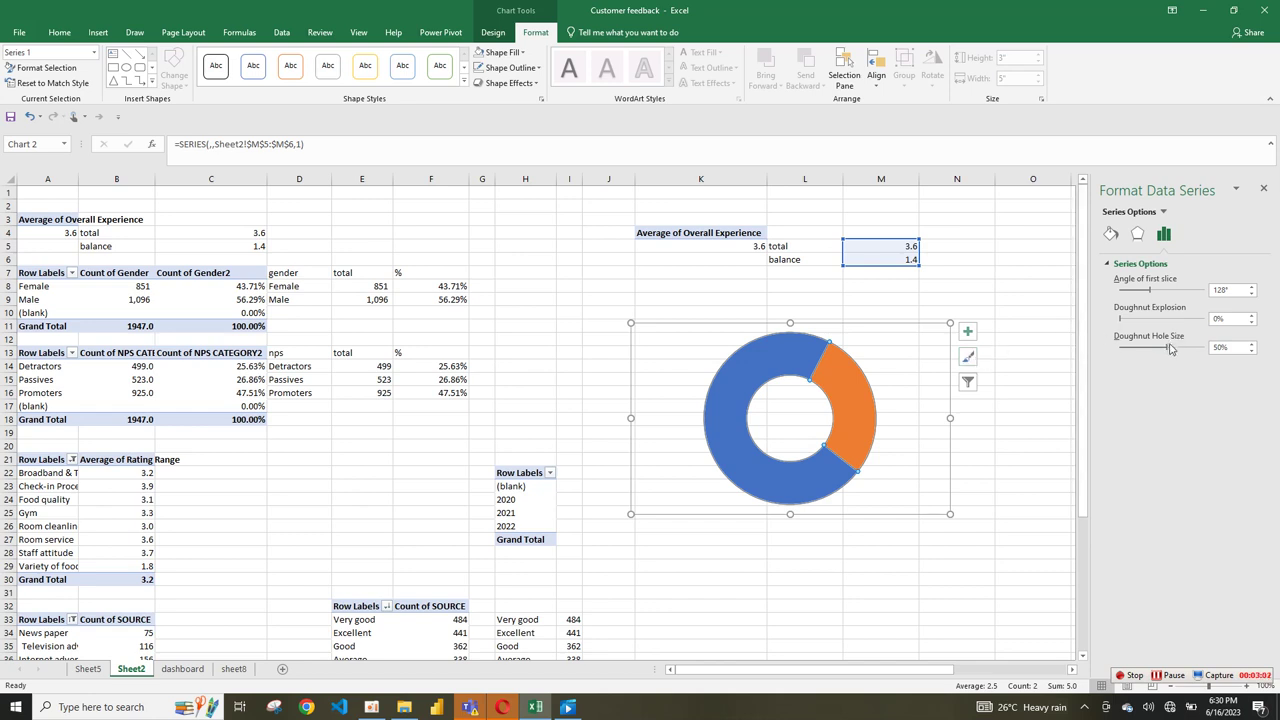
pyautogui.moveTo(1168, 349); pyautogui.dragTo(1185, 350)
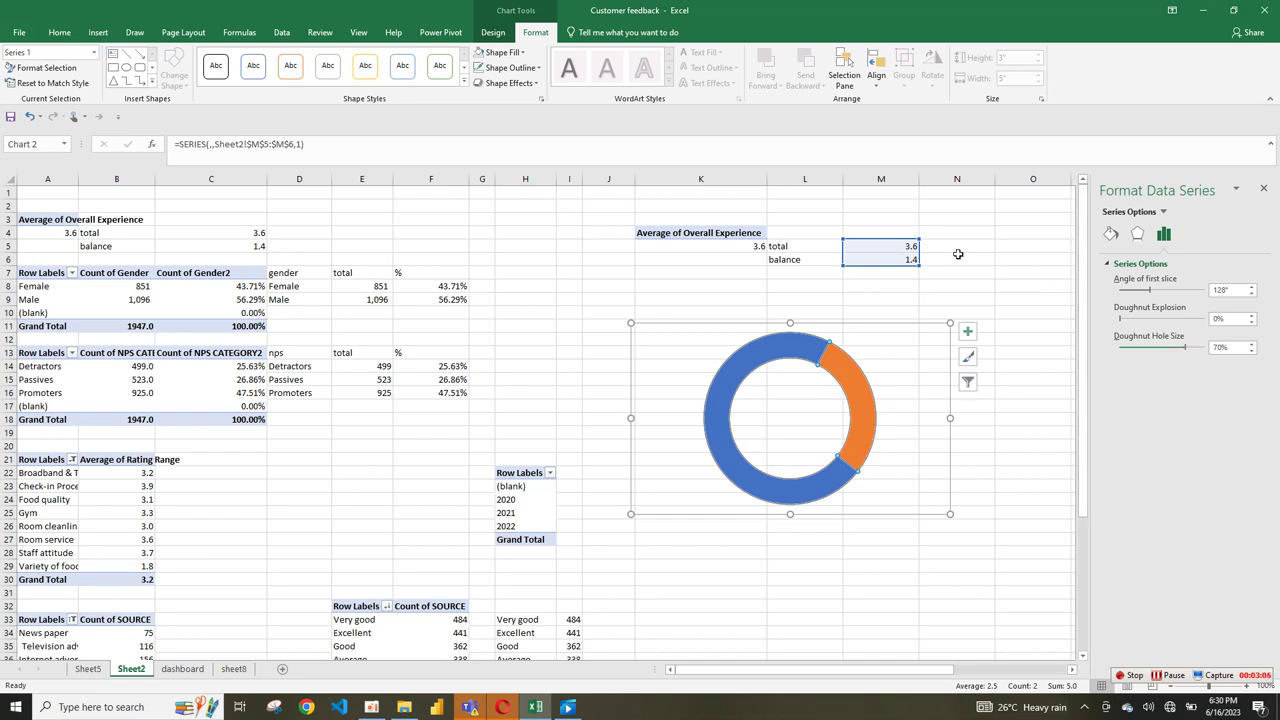
# - Set the doughnut series' border to No line
pyautogui.click(1110, 233)
pyautogui.click(1120, 284)
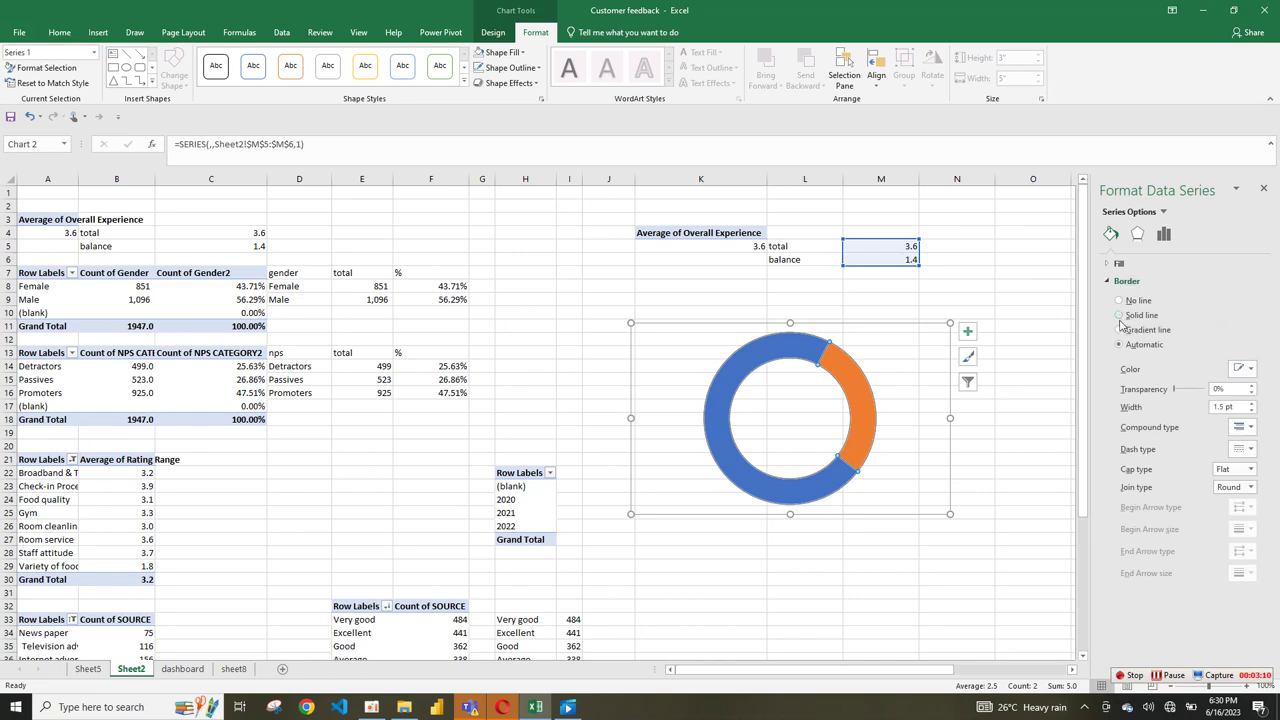
pyautogui.click(1119, 300)
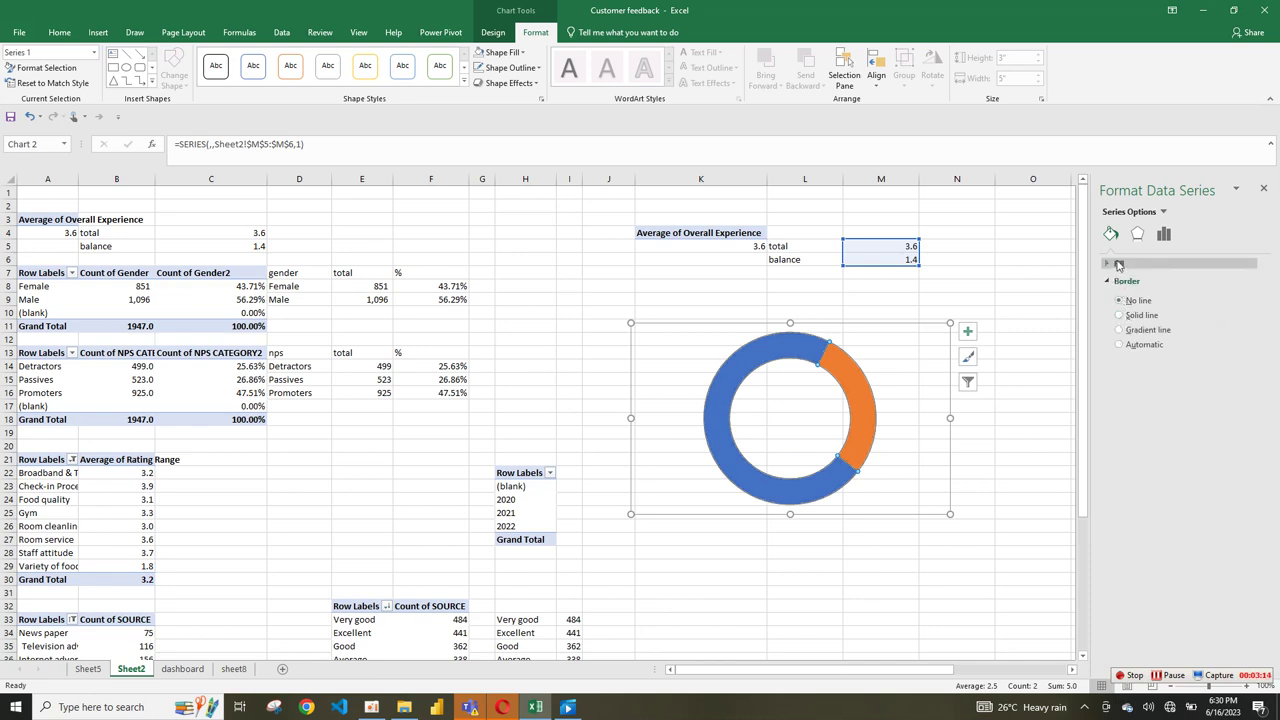
pyautogui.click(966, 471)
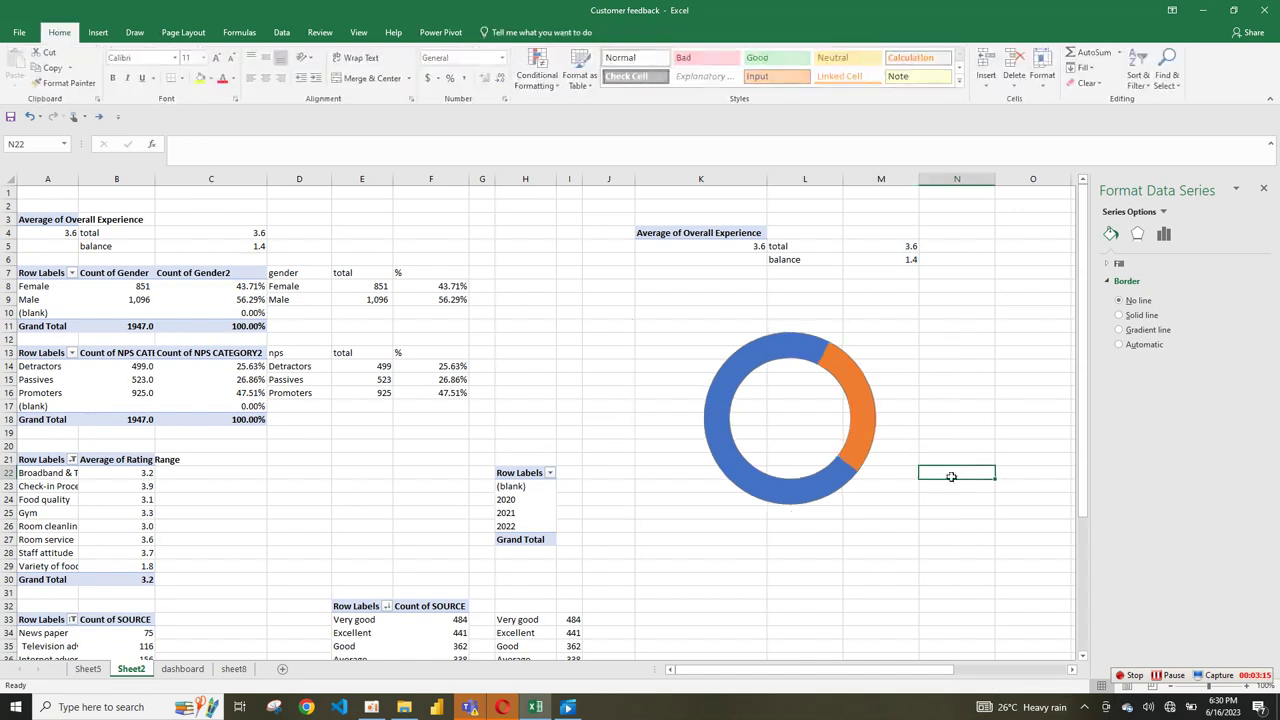
pyautogui.click(835, 503)
pyautogui.click(829, 499)
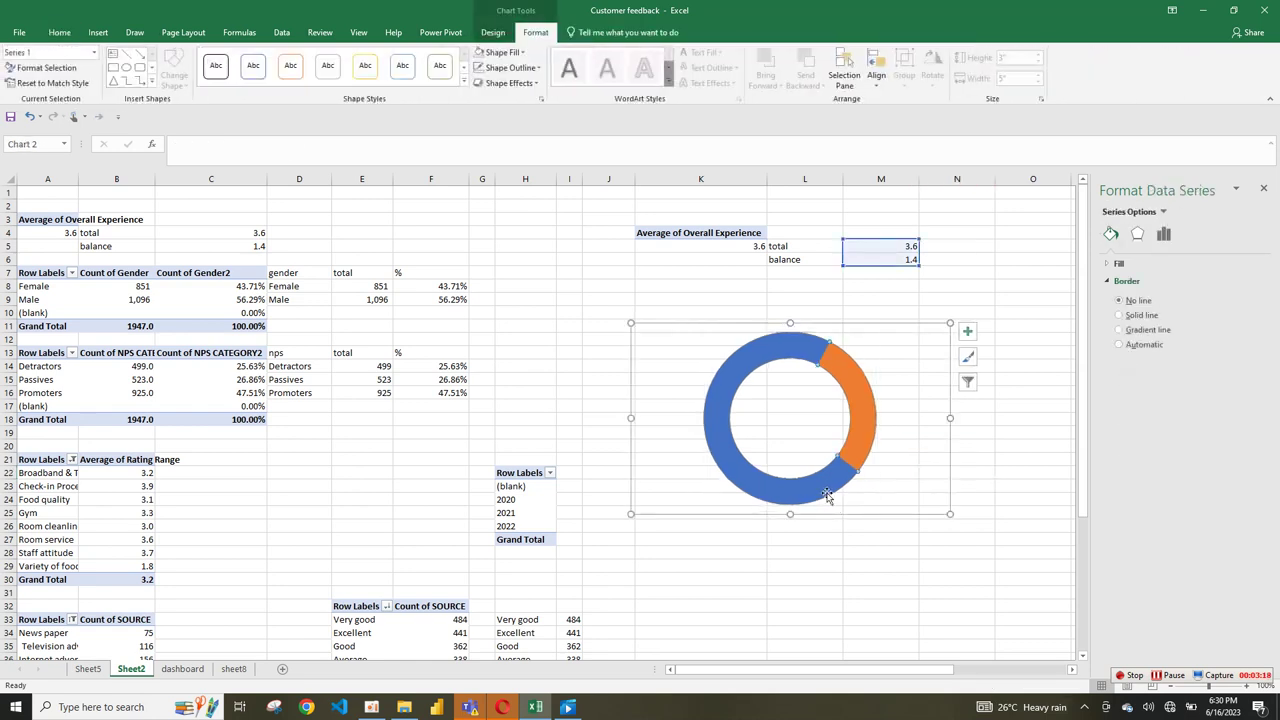
pyautogui.click(827, 496)
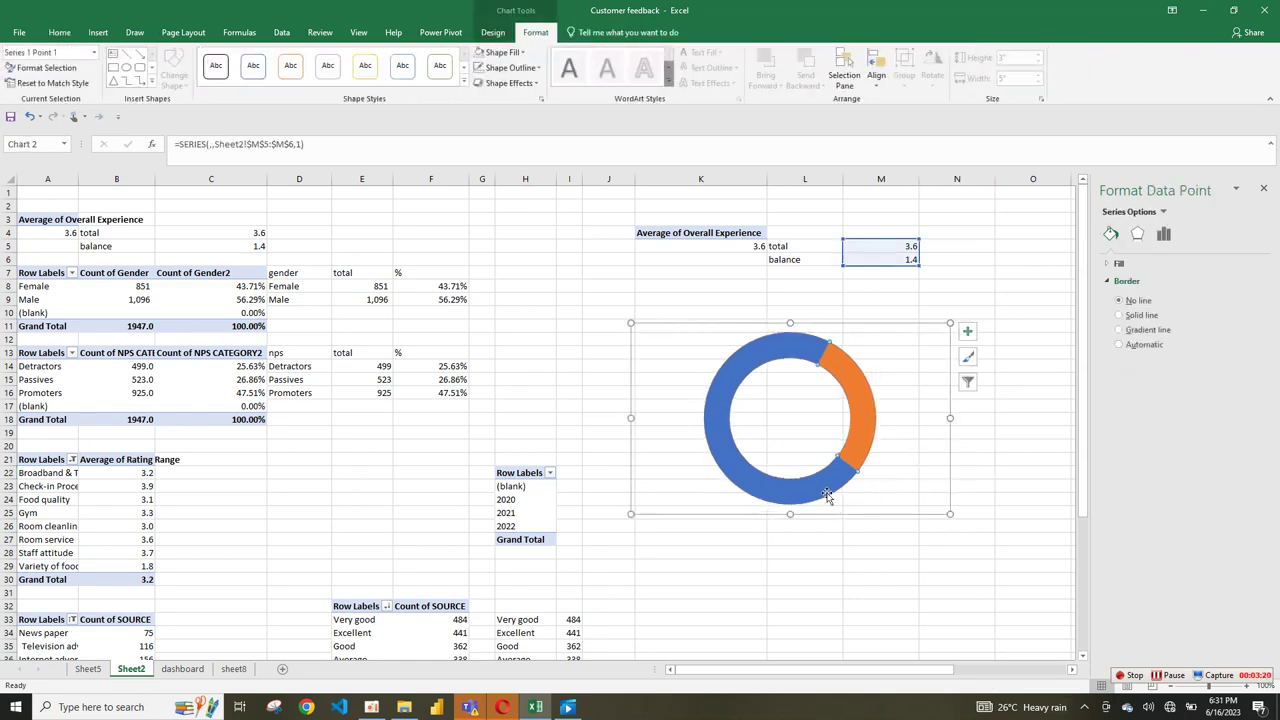
pyautogui.click(858, 399)
# - Cut the doughnut chart from Sheet2 and select the empty area beneath the Net Promoter Score section on sheet8
pyautogui.click(945, 322)
pyautogui.press('Delete')
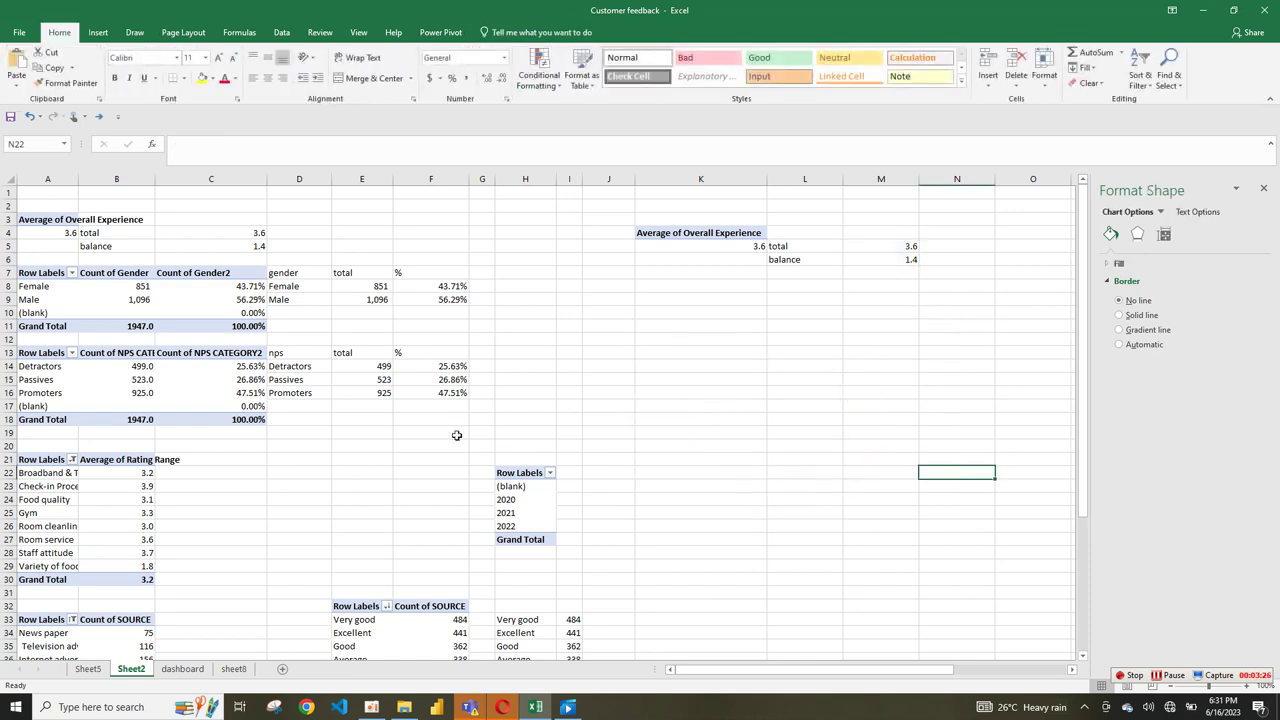
pyautogui.click(233, 668)
pyautogui.click(780, 352)
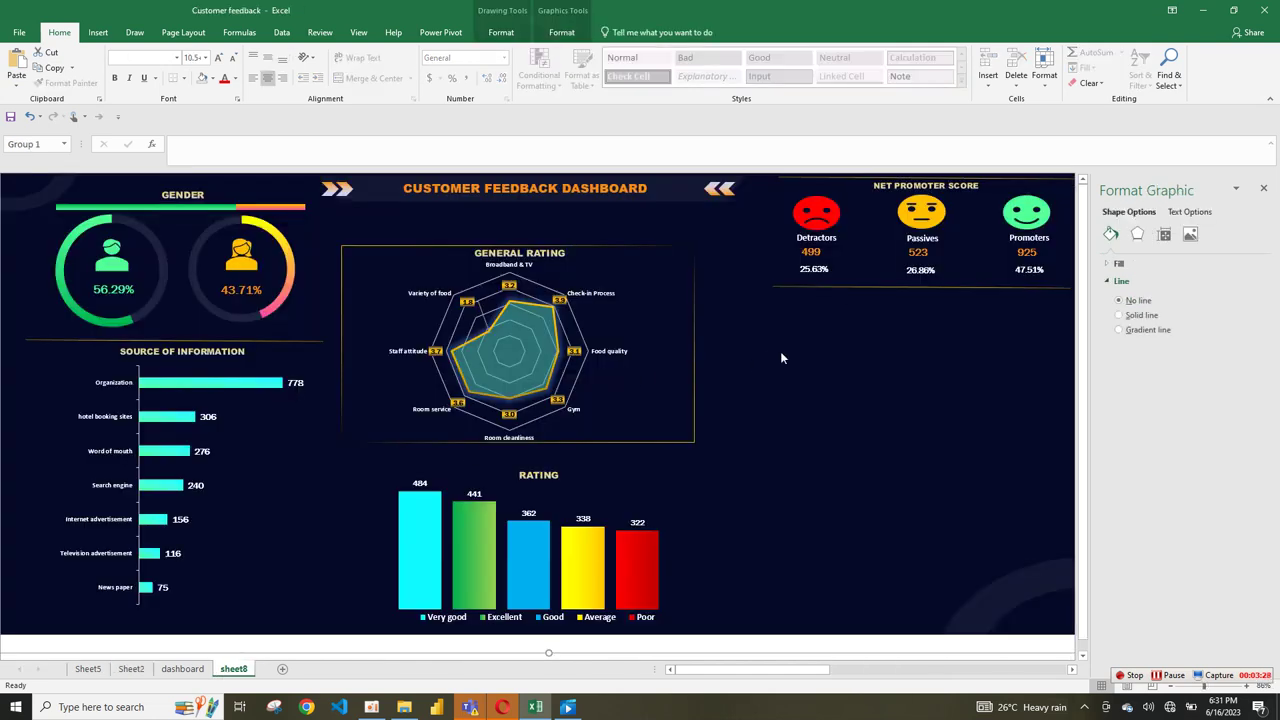
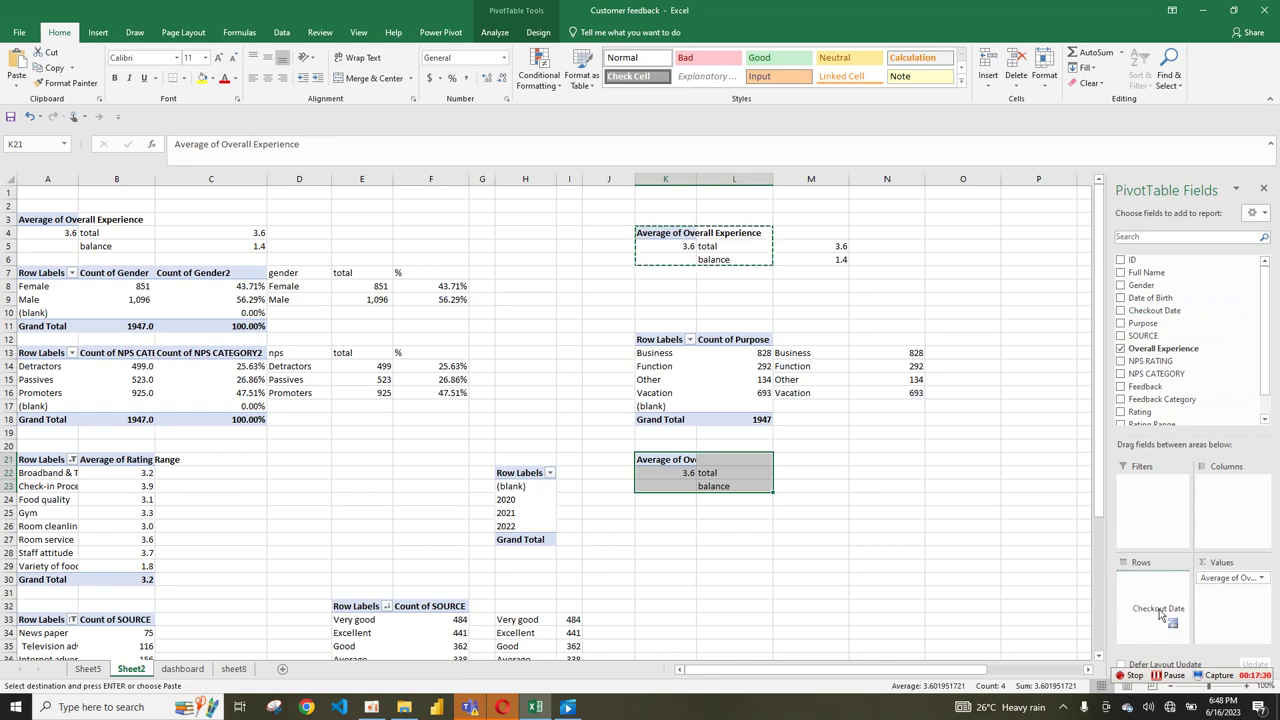
# - Use Checkout Date as the rows of the pivot table at K21 and remove Average of Overall Experience from its values
pyautogui.click(617, 390)
pyautogui.moveTo(1234, 583); pyautogui.dragTo(650, 512)
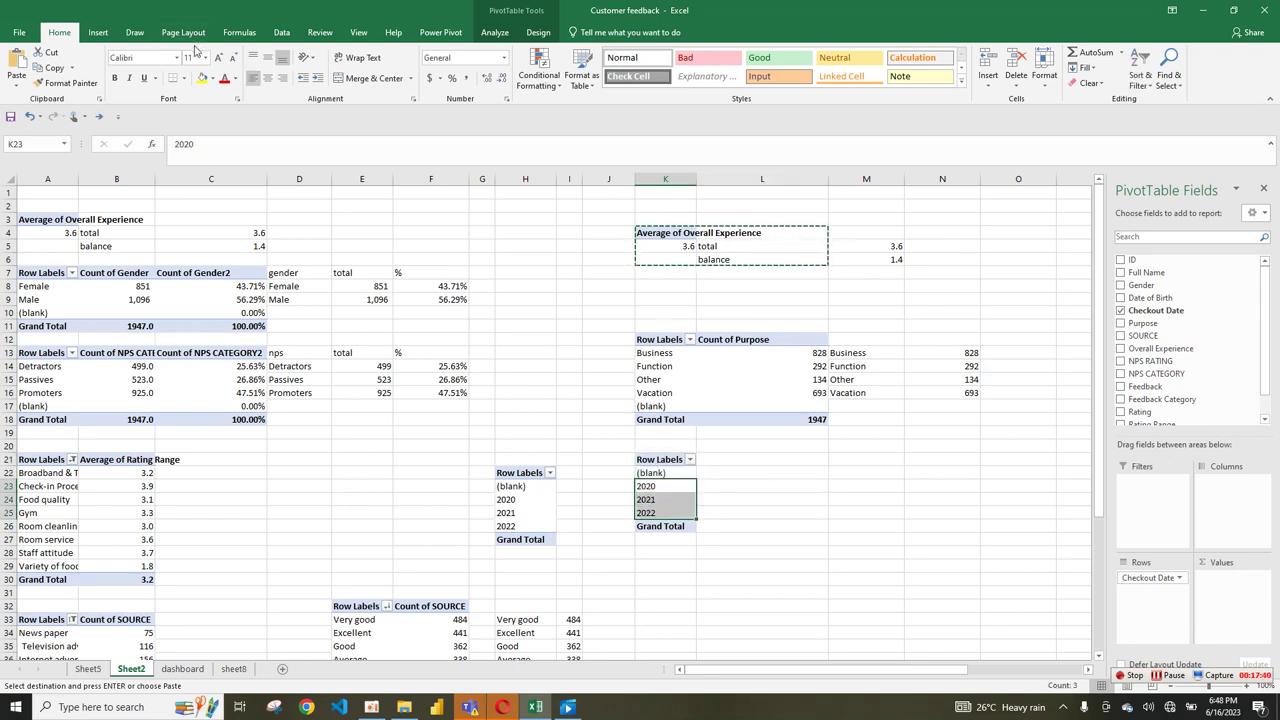
# - Insert a Checkout Date slicer for the Gender pivot table
pyautogui.click(45, 301)
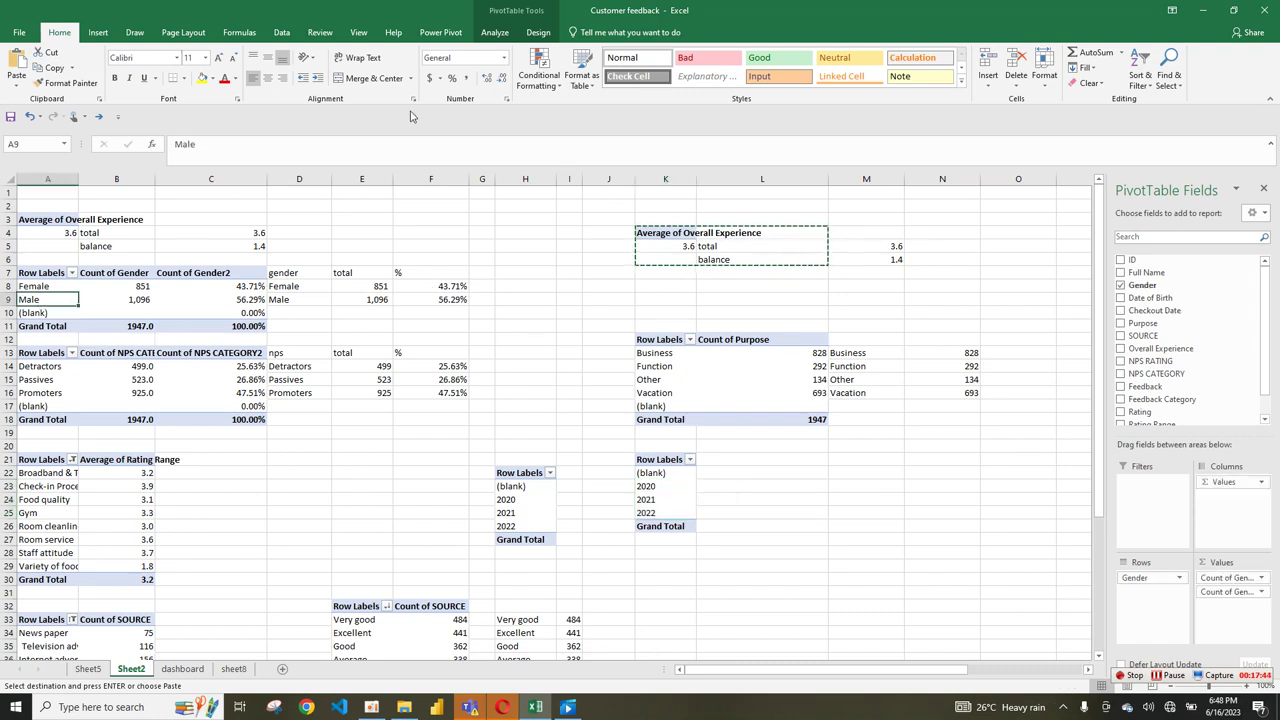
pyautogui.click(98, 32)
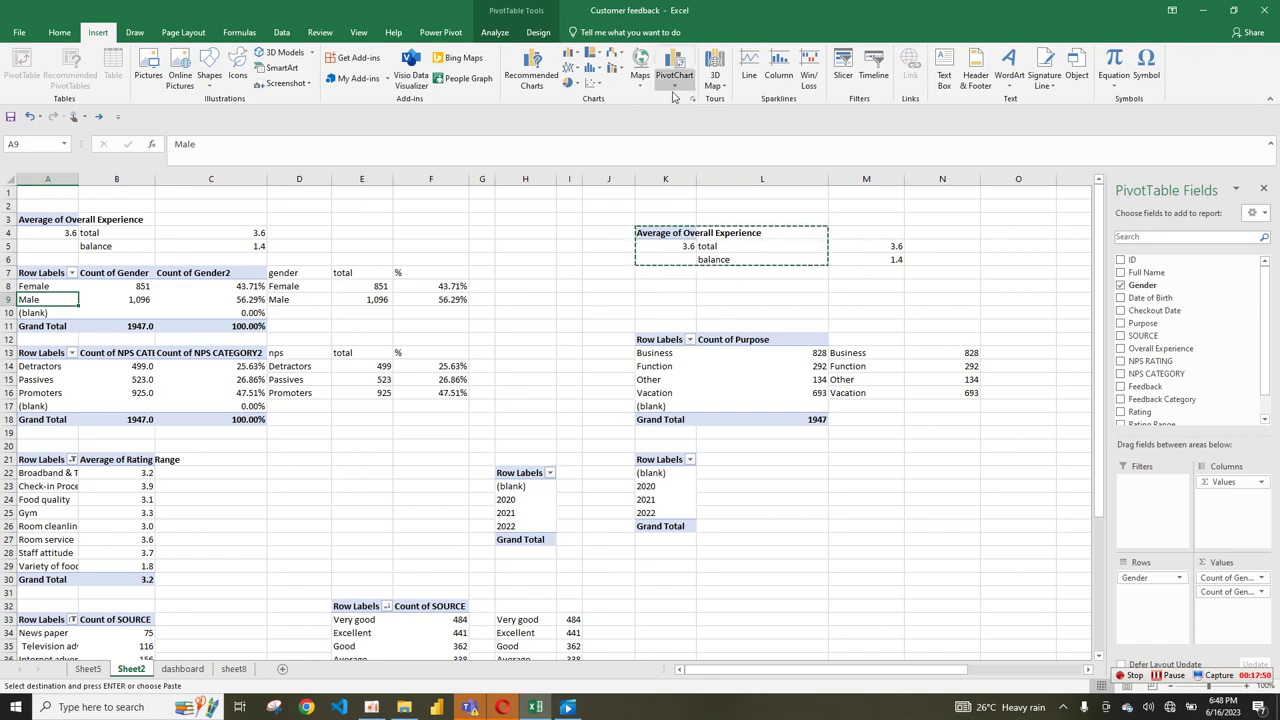
pyautogui.click(843, 65)
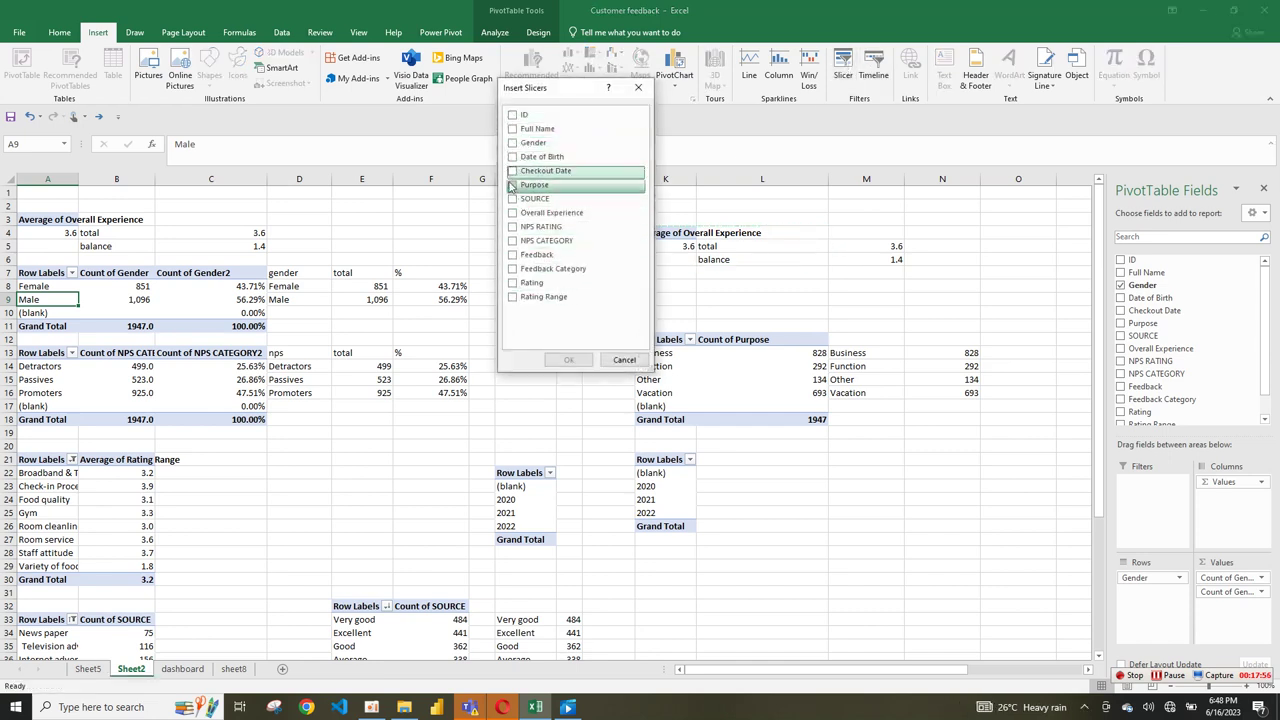
pyautogui.click(540, 171)
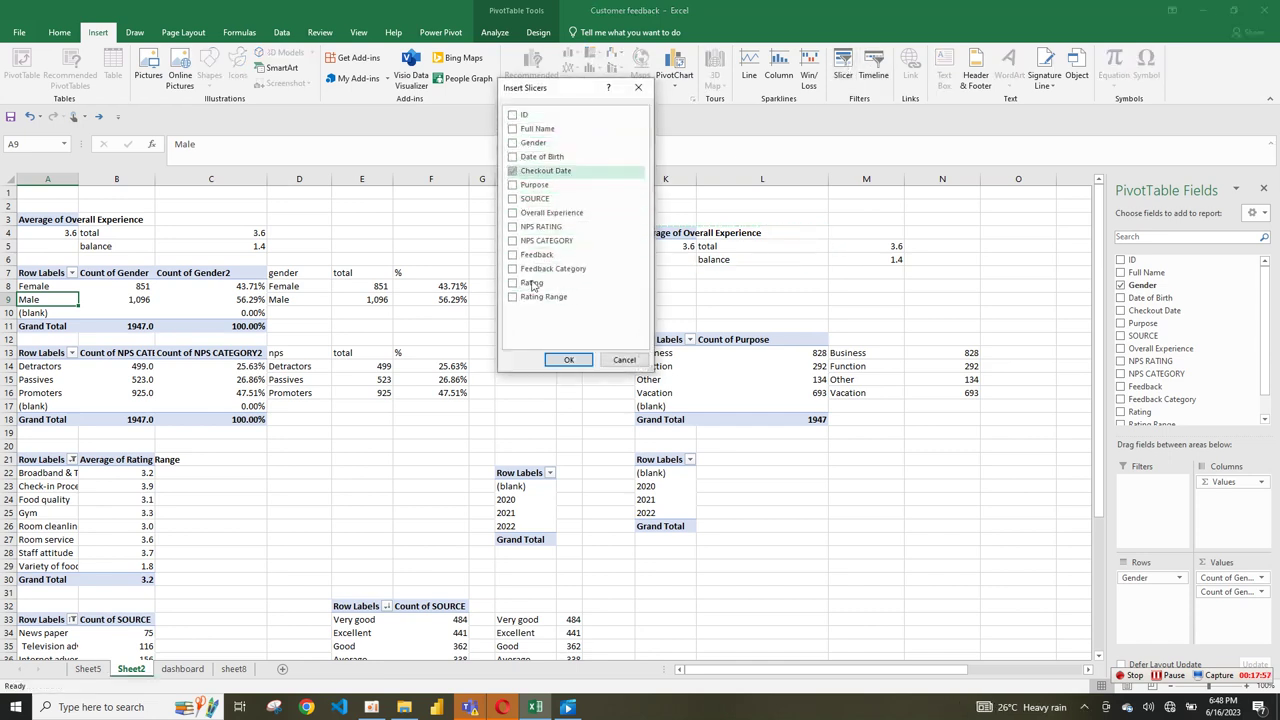
pyautogui.click(560, 359)
# - Arrange the Checkout Date slicer in 4 columns and resize it to about 0.85 inches high and 2.24 inches wide
pyautogui.moveTo(562, 513); pyautogui.dragTo(571, 431)
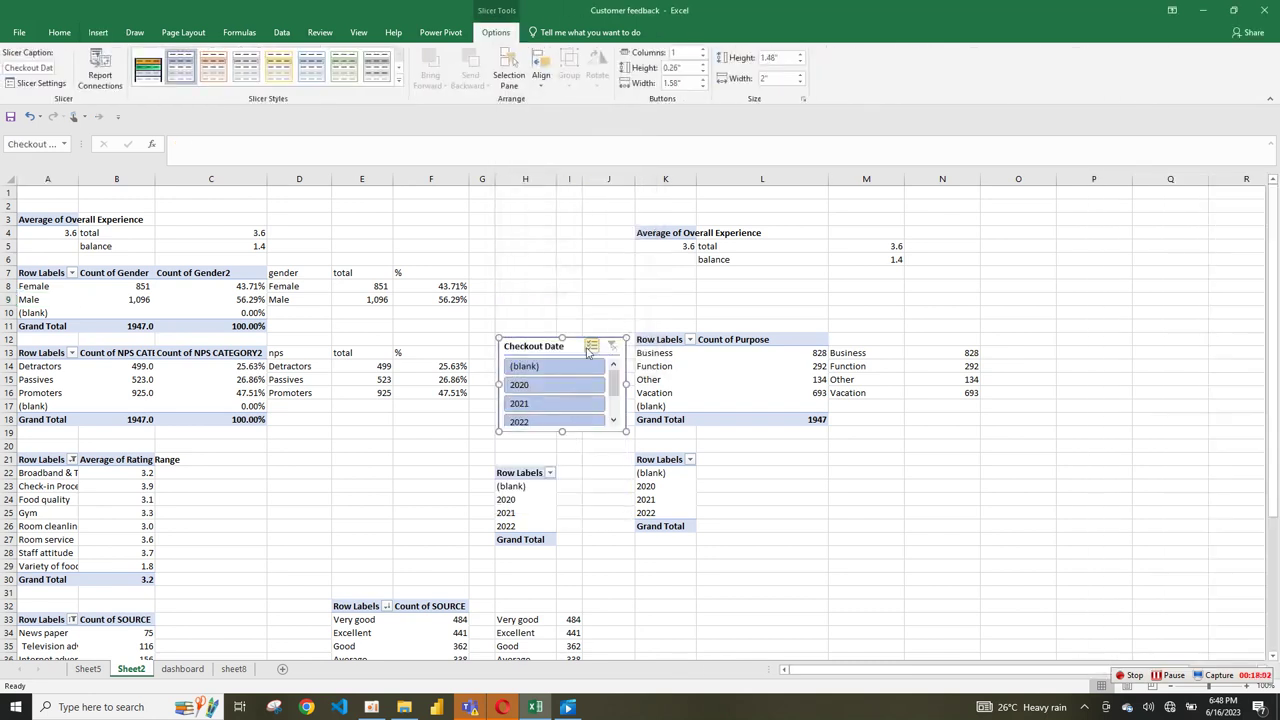
pyautogui.moveTo(563, 333); pyautogui.dragTo(563, 348)
pyautogui.click(702, 51)
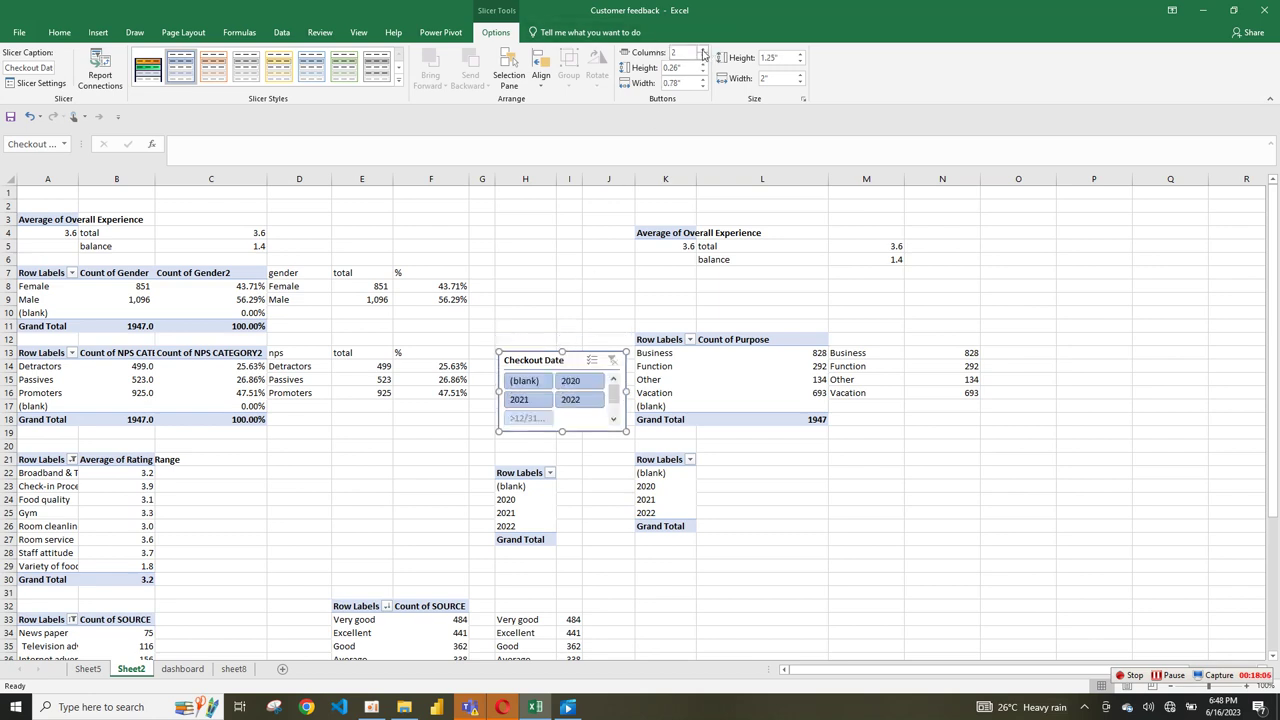
pyautogui.click(702, 51)
pyautogui.click(702, 51)
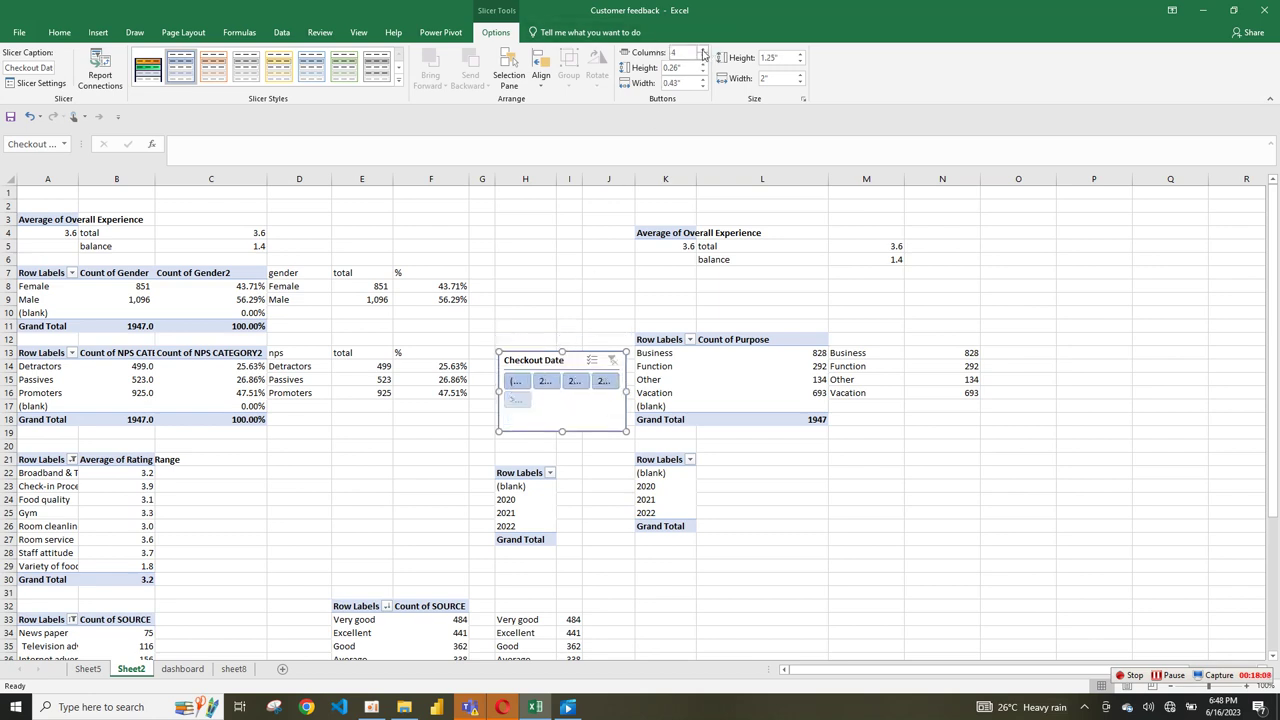
pyautogui.moveTo(624, 431); pyautogui.dragTo(639, 403)
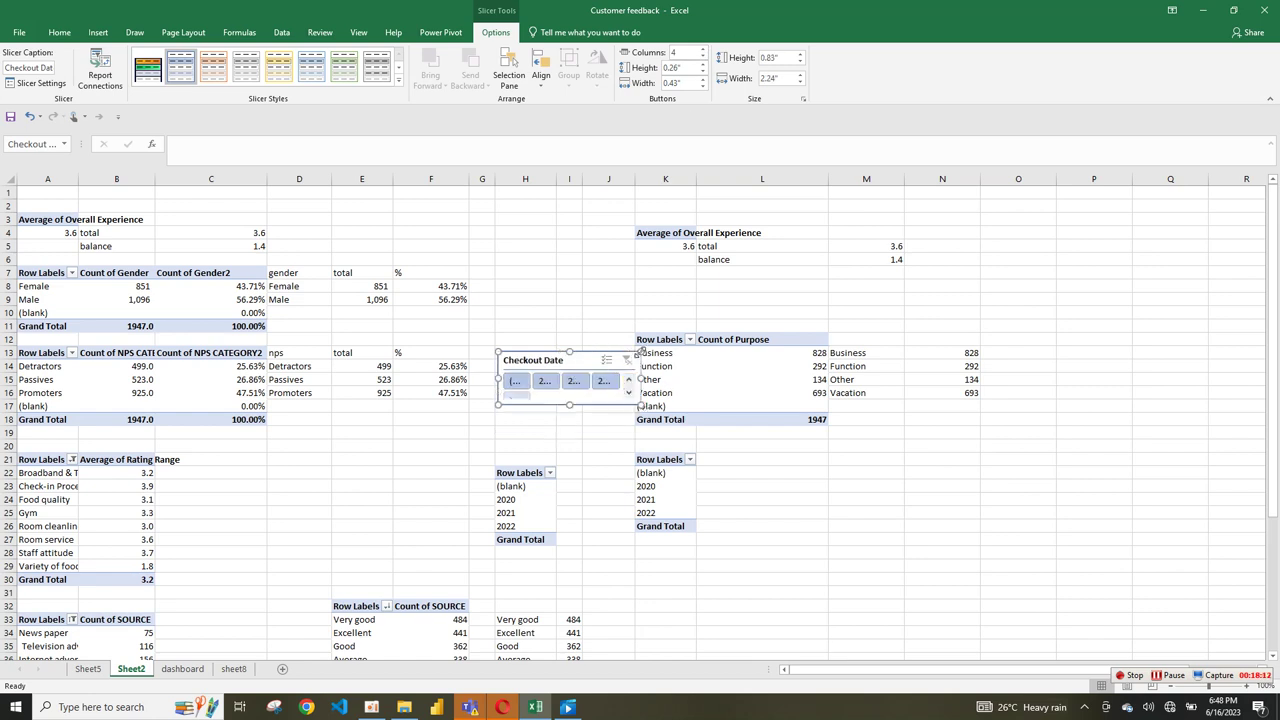
# - Move the Checkout Date slicer from Sheet2 to the dashboard on sheet8
pyautogui.press('Escape')
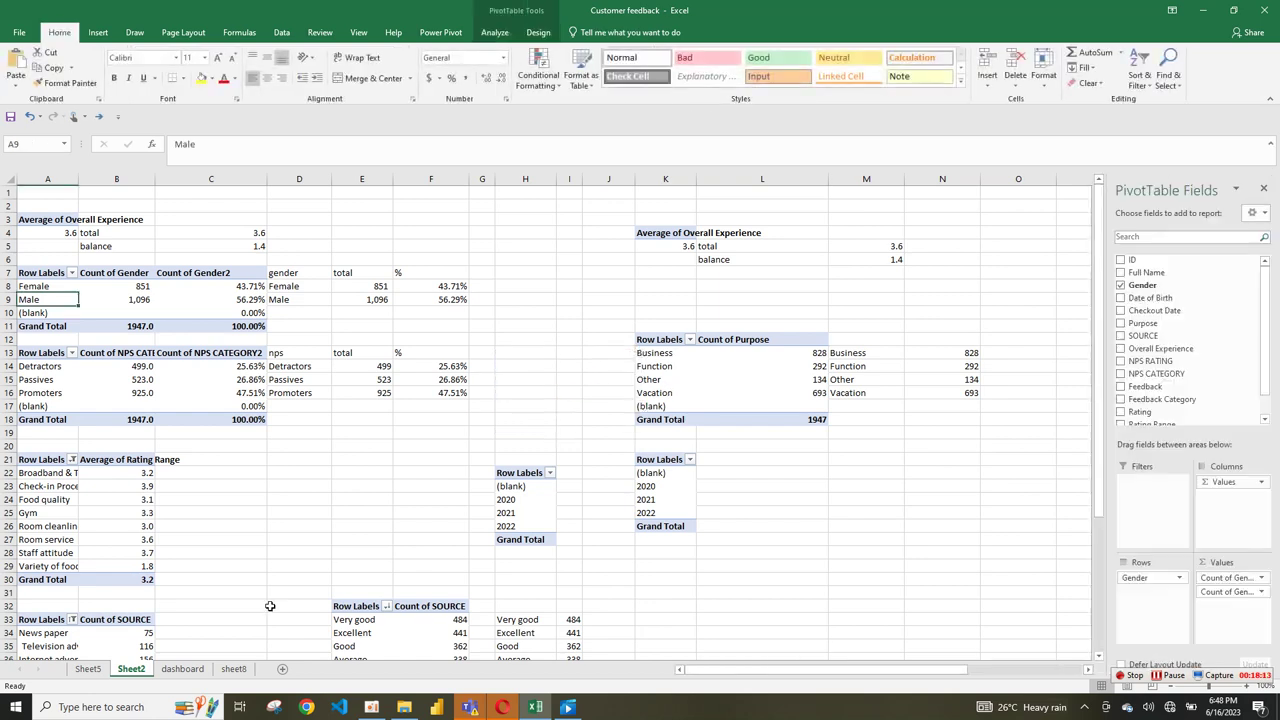
pyautogui.click(234, 669)
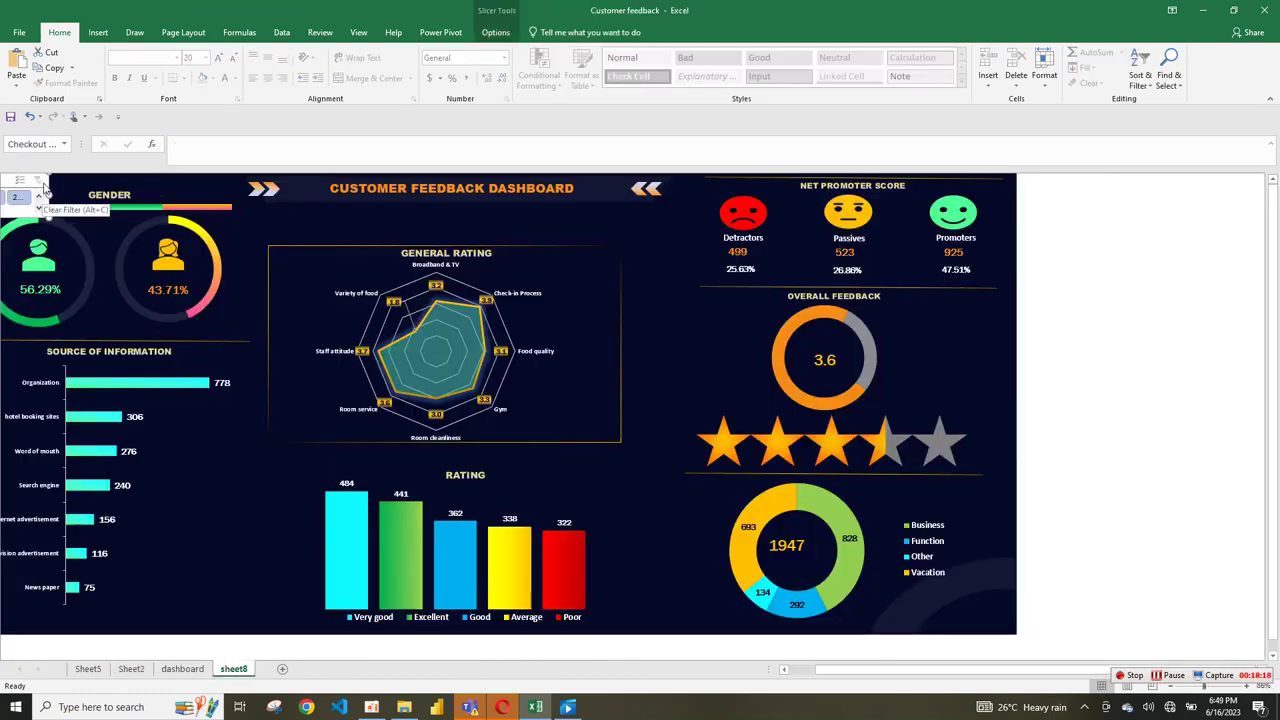
# - Place the Checkout Date slicer beneath the dashboard title, widen it to about 3.91 inches and give it the light blue slicer style
pyautogui.moveTo(44, 184); pyautogui.dragTo(541, 245)
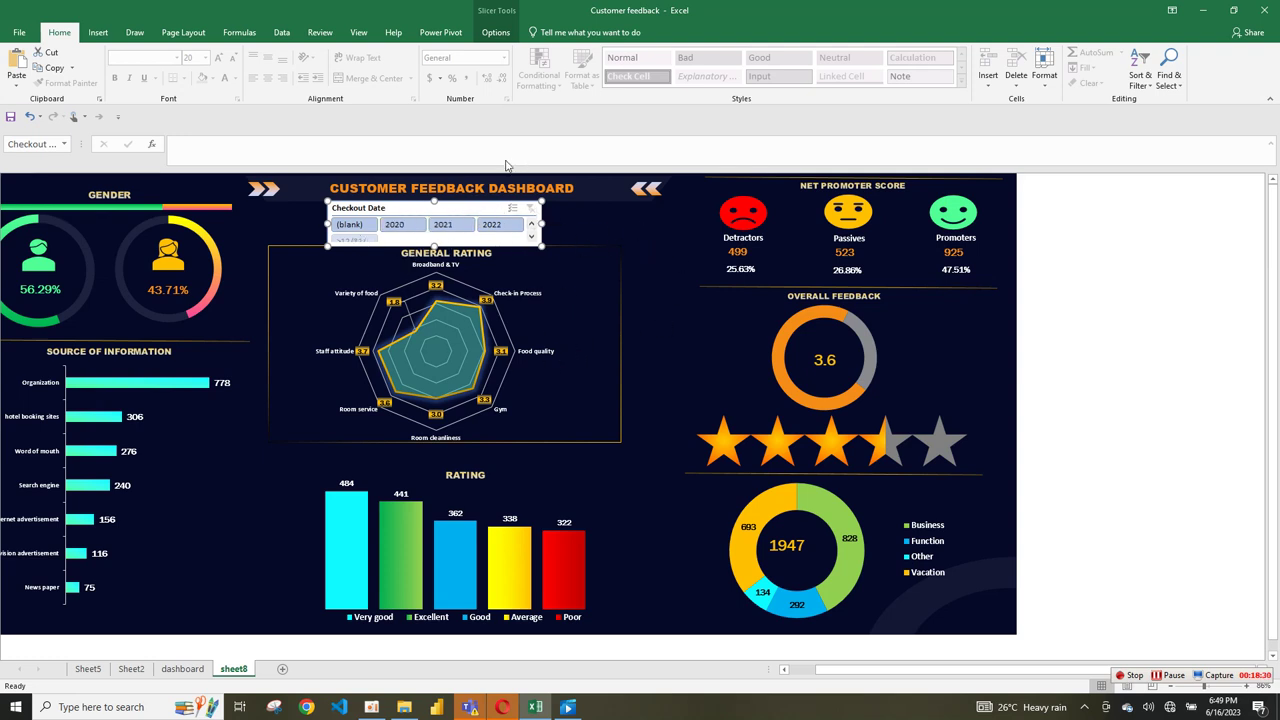
pyautogui.click(496, 34)
pyautogui.click(147, 70)
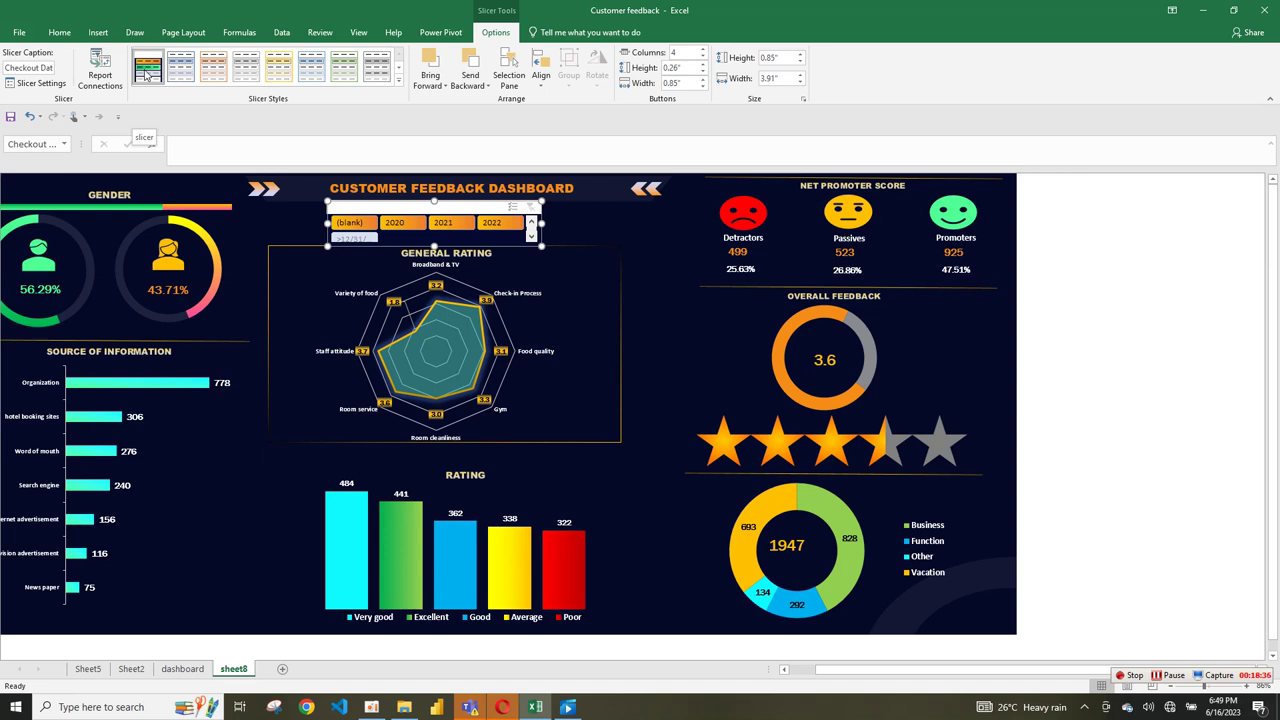
pyautogui.click(178, 72)
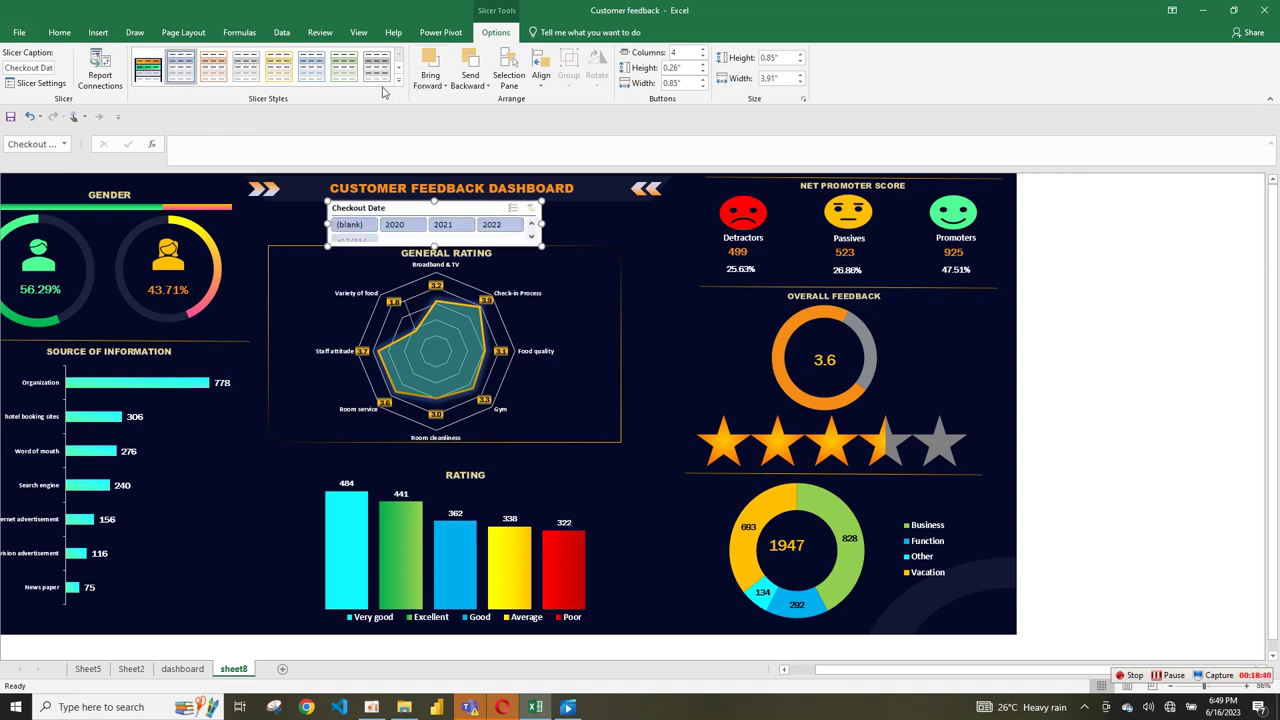
# - Duplicate the light blue slicer style and open the copy for modification
pyautogui.rightClick(185, 73)
pyautogui.click(212, 96)
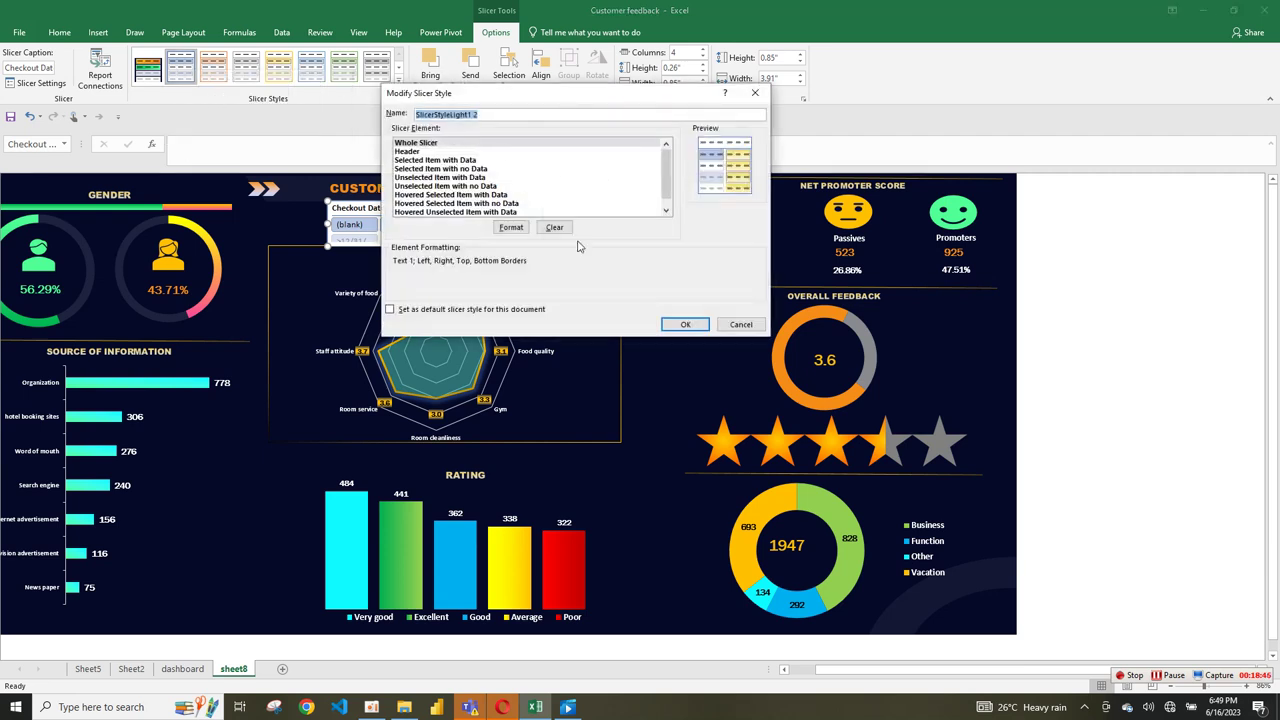
pyautogui.click(687, 326)
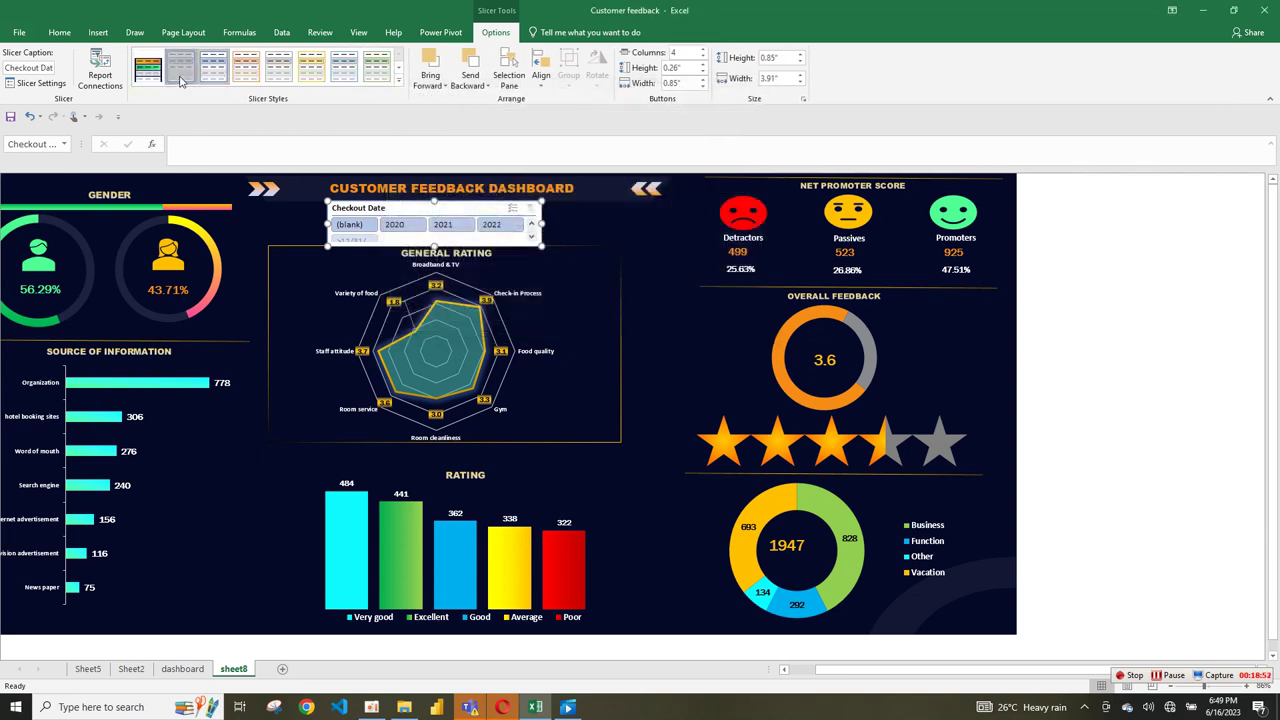
pyautogui.rightClick(181, 81)
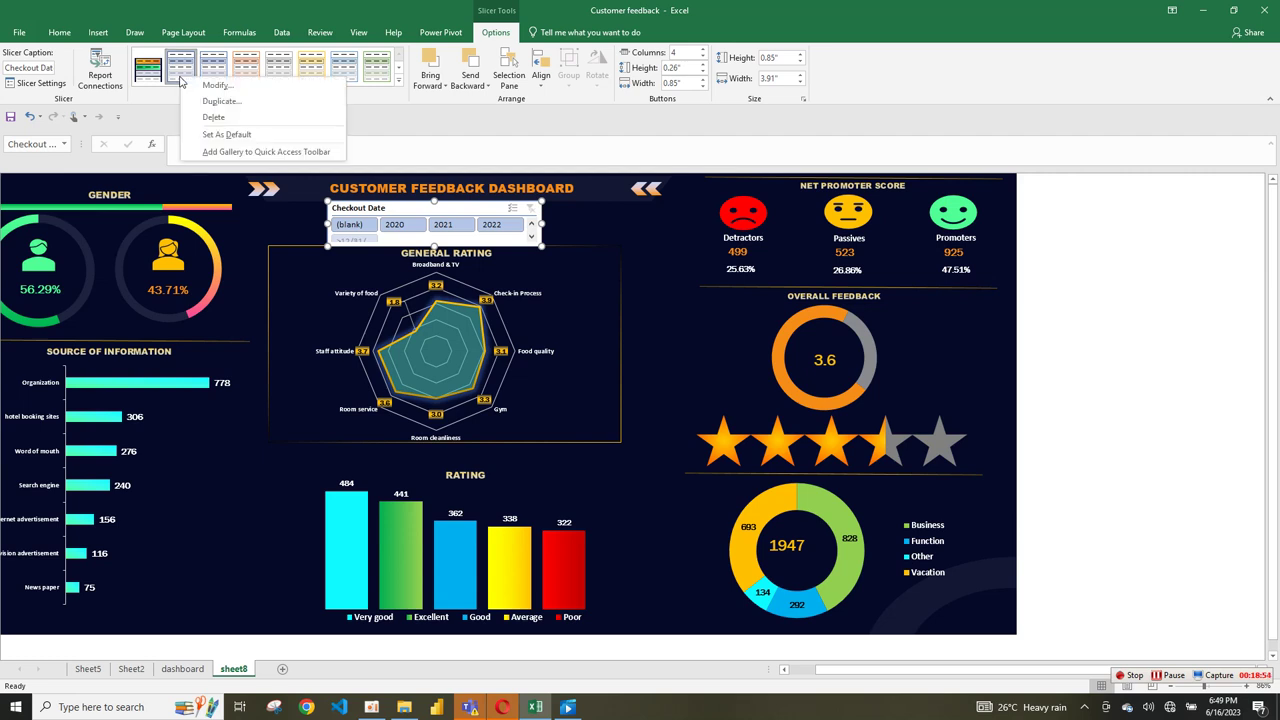
pyautogui.click(207, 90)
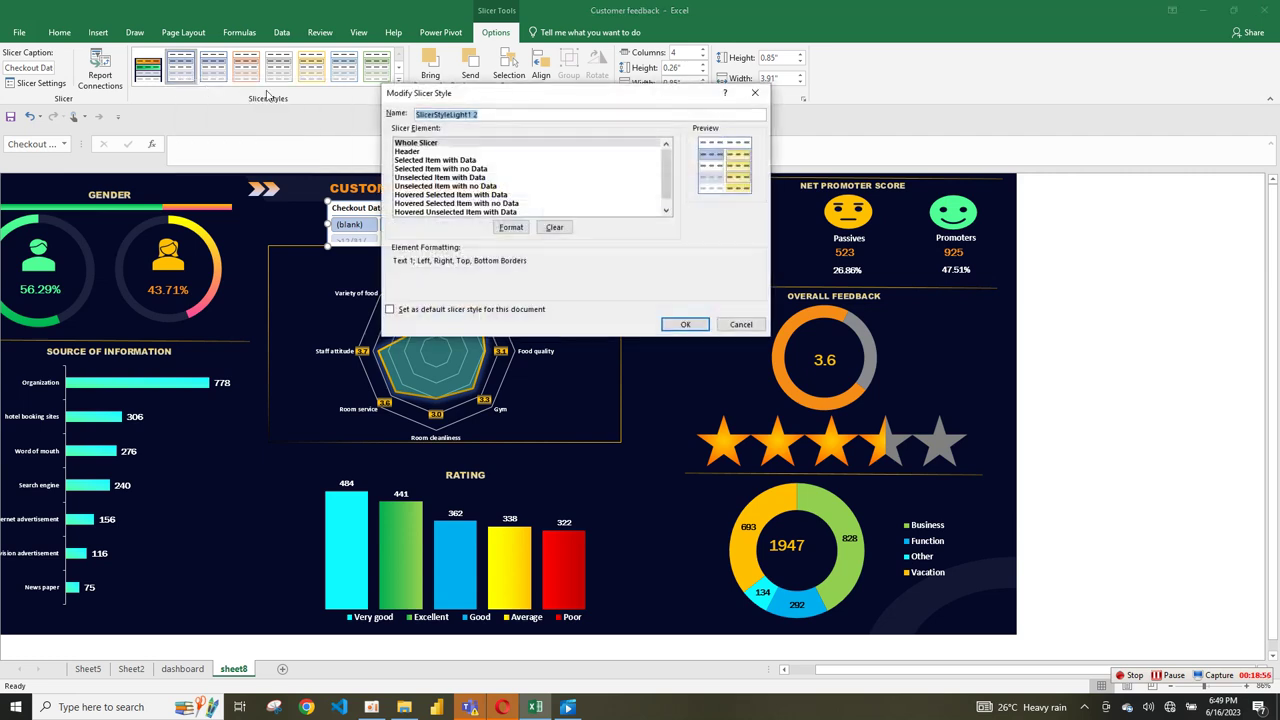
# - Fill the Whole Slicer element of the copied style with the custom color RGB 5, 10, 45
pyautogui.click(428, 146)
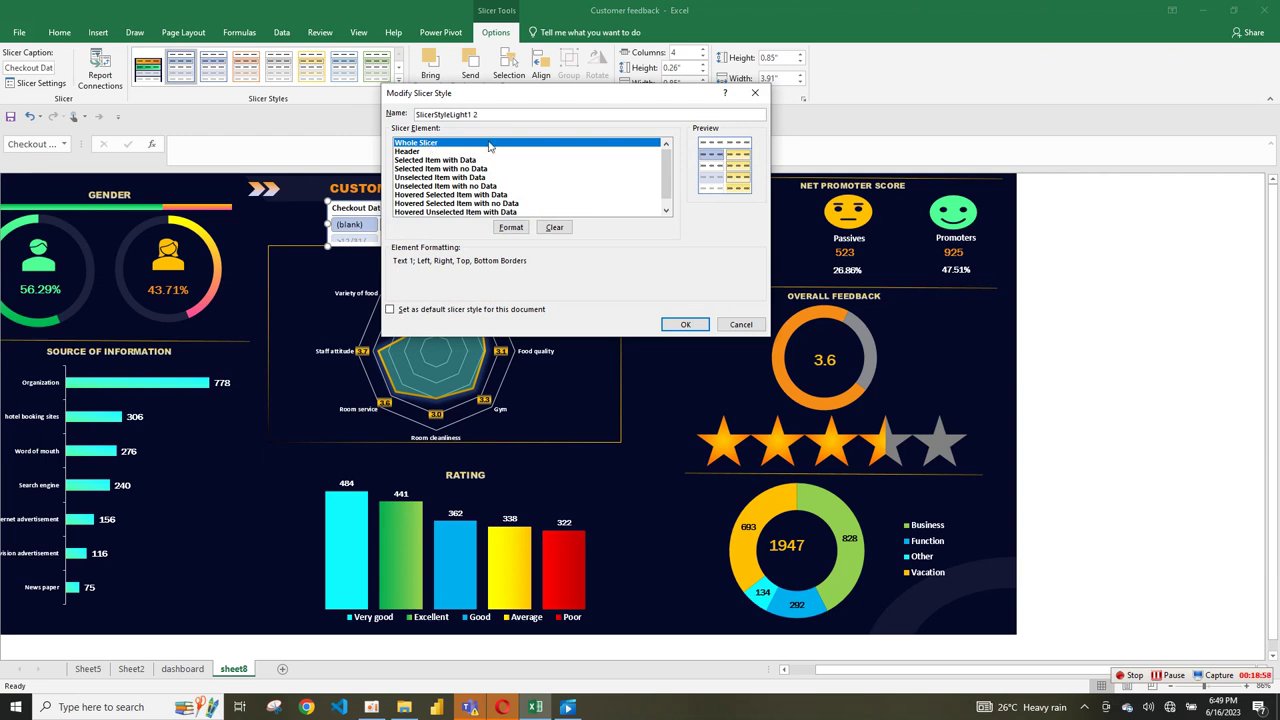
pyautogui.click(519, 230)
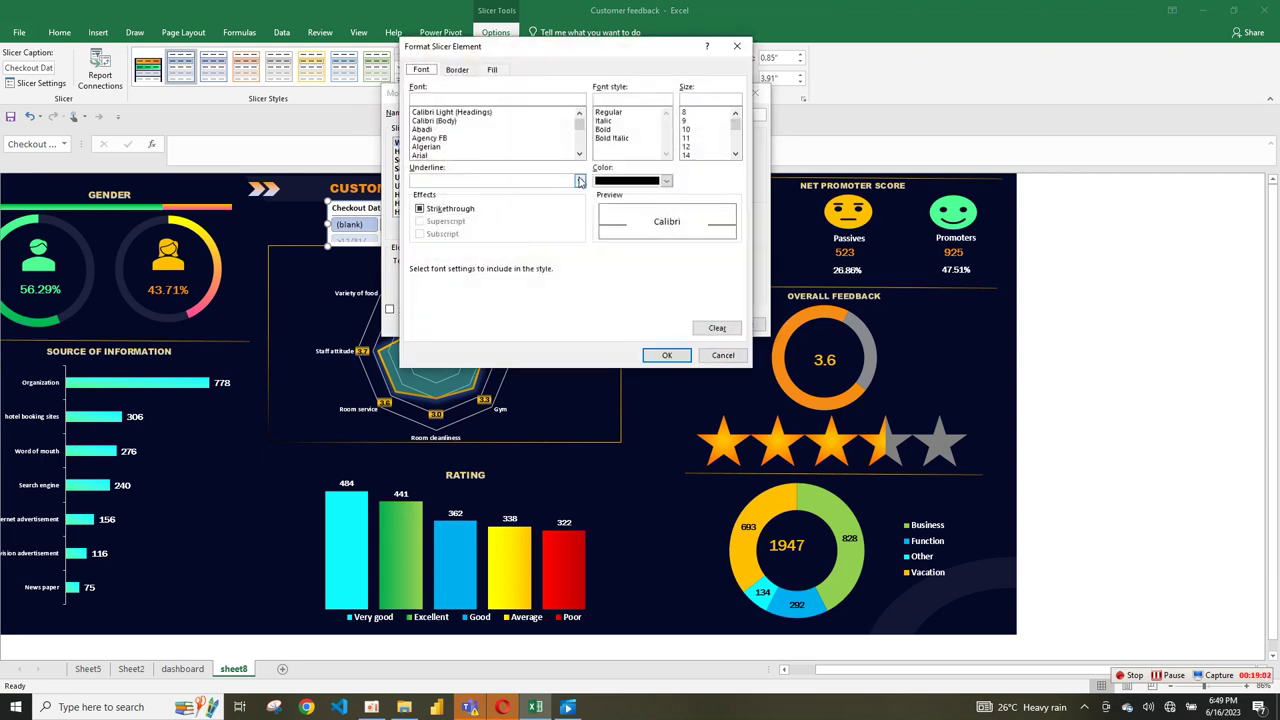
pyautogui.click(491, 69)
pyautogui.click(501, 222)
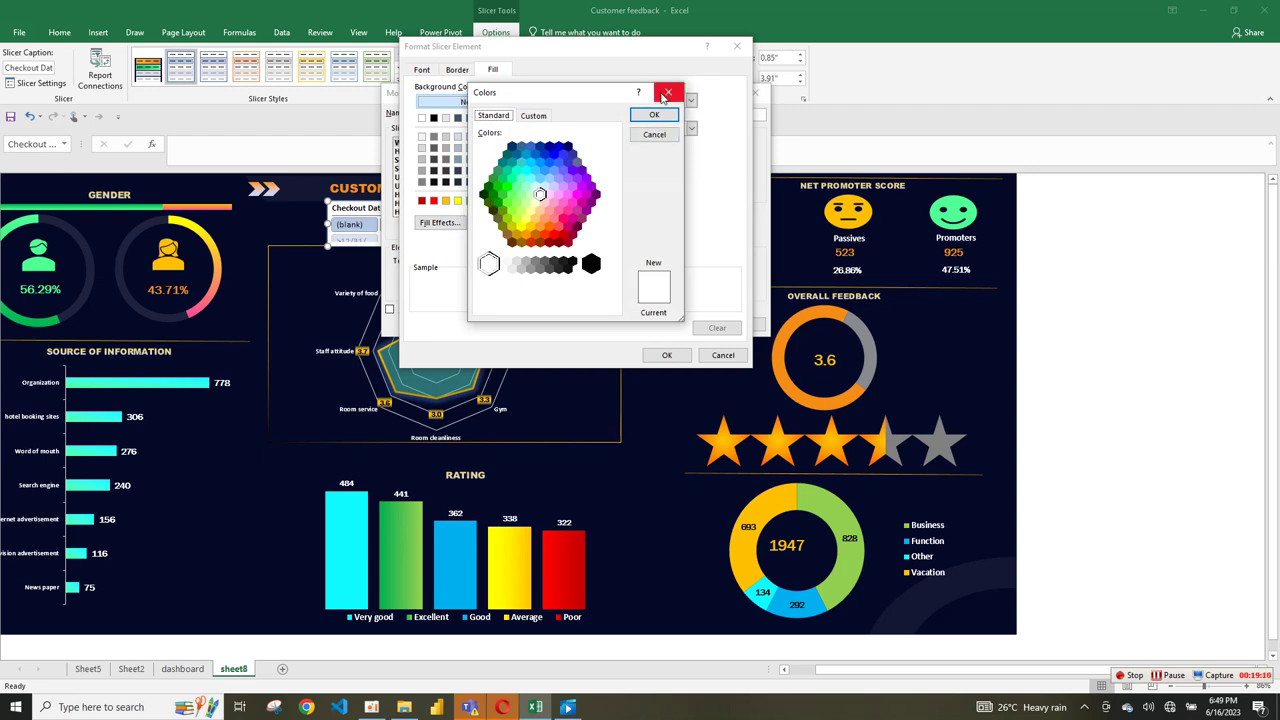
pyautogui.click(533, 116)
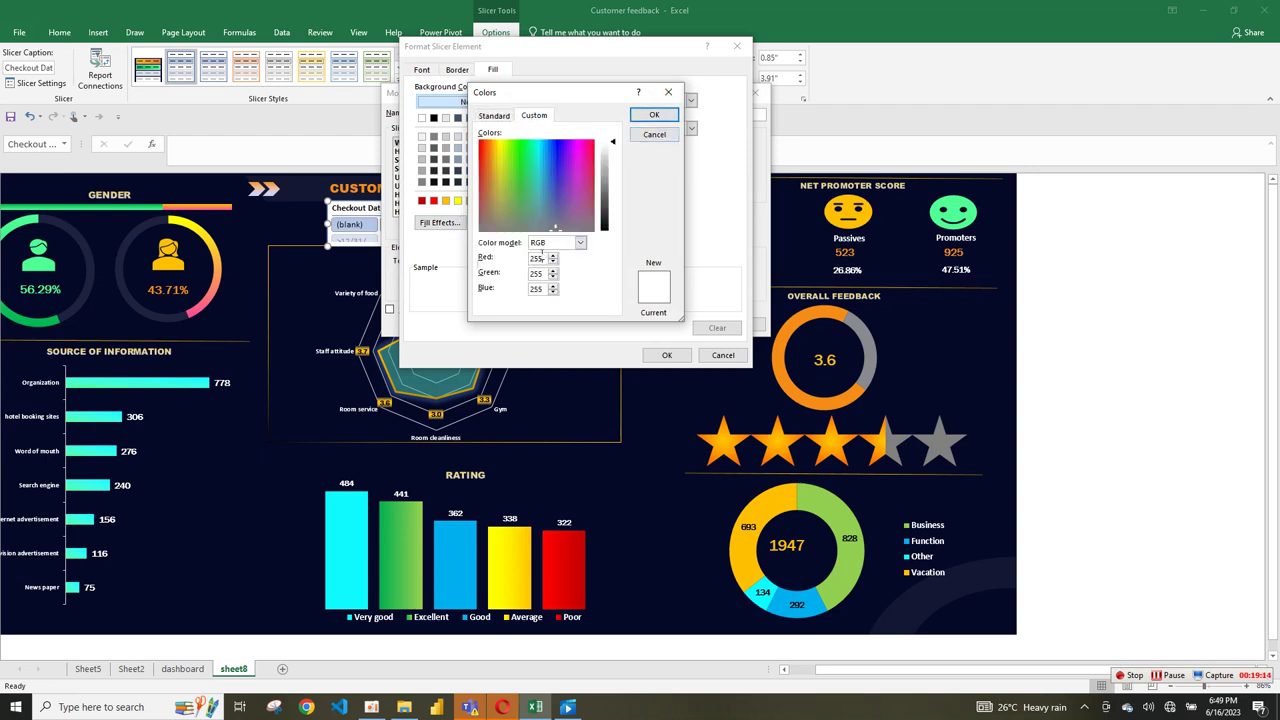
pyautogui.write('1')
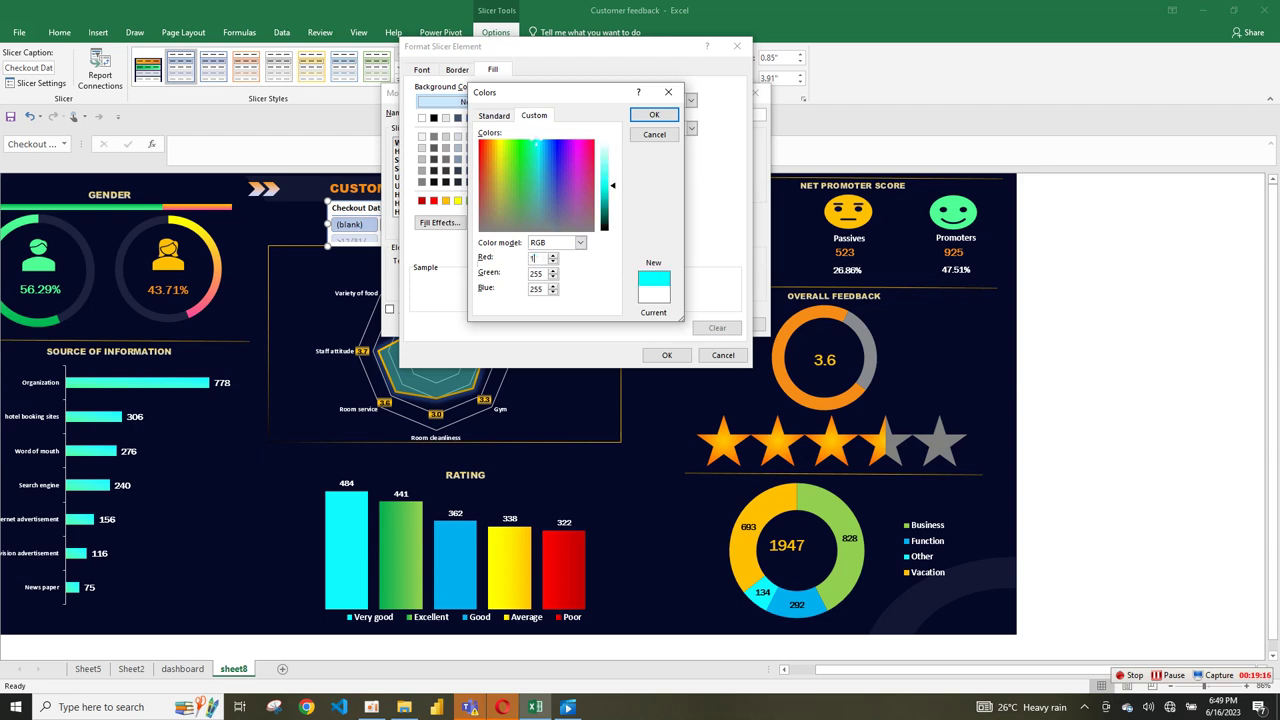
pyautogui.press('BackSpace')
pyautogui.write('5')
pyautogui.write('10')
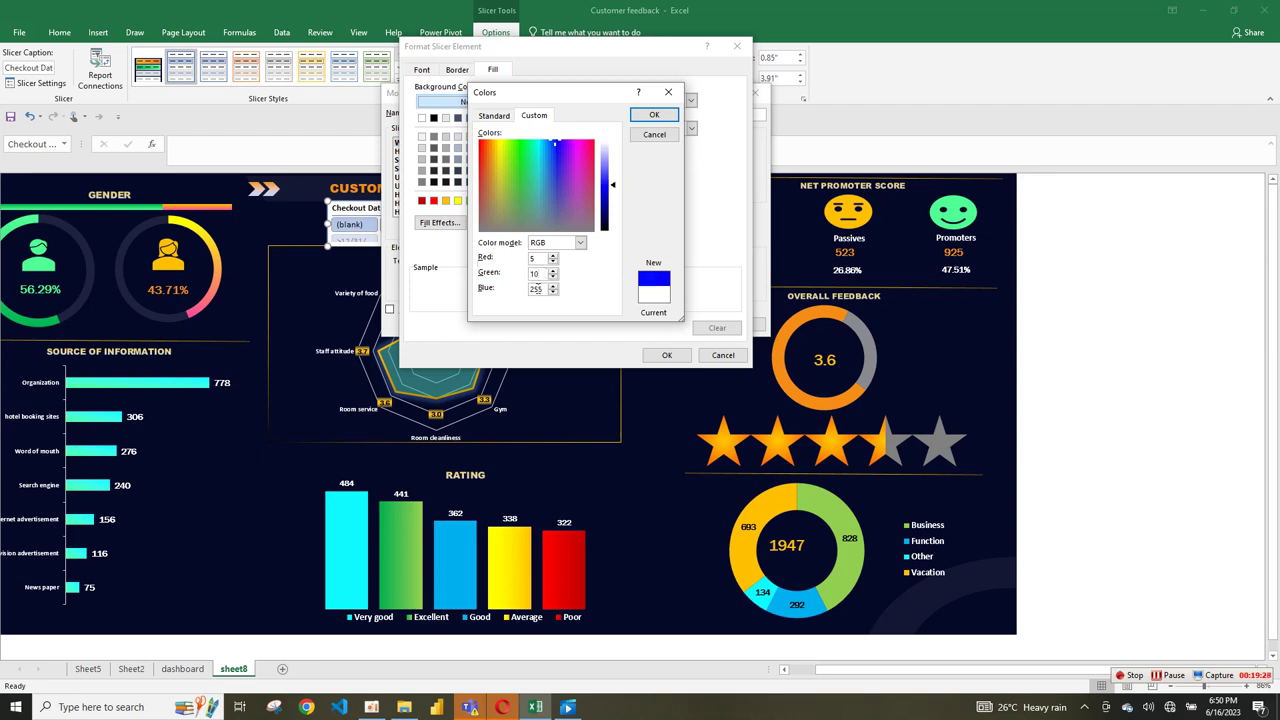
pyautogui.write('5')
pyautogui.press('Left')
pyautogui.write('4')
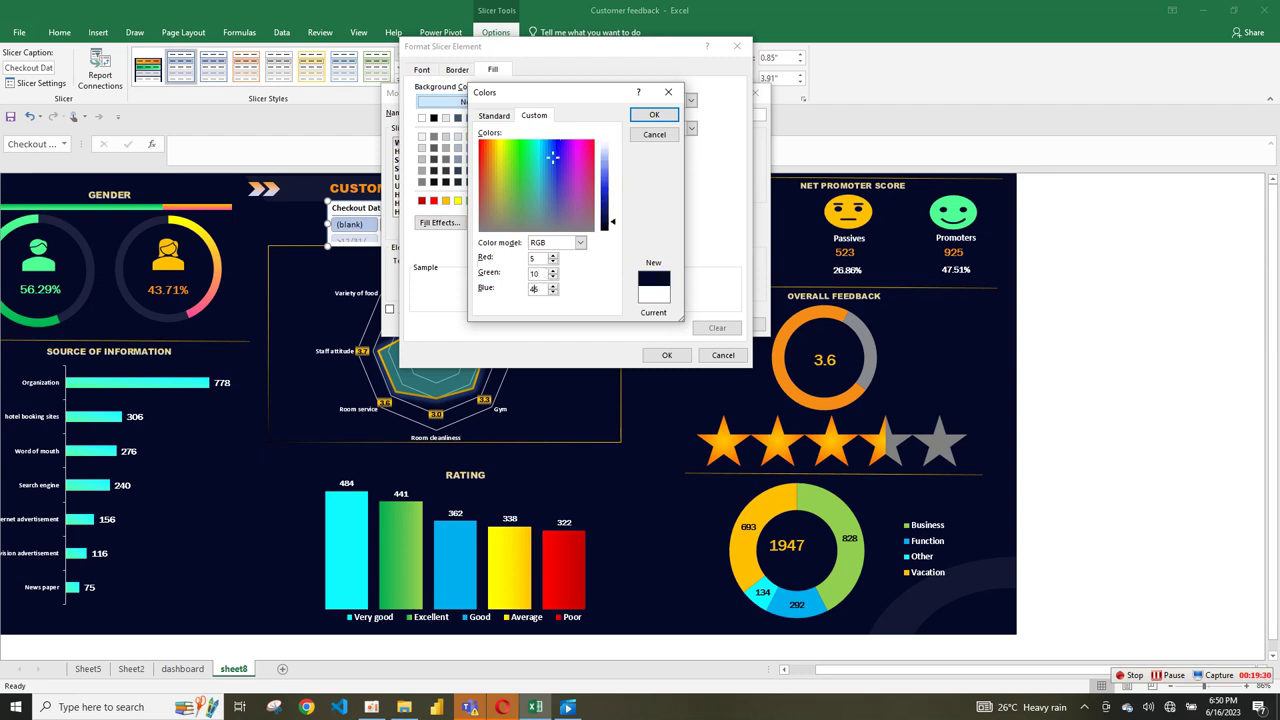
pyautogui.click(655, 115)
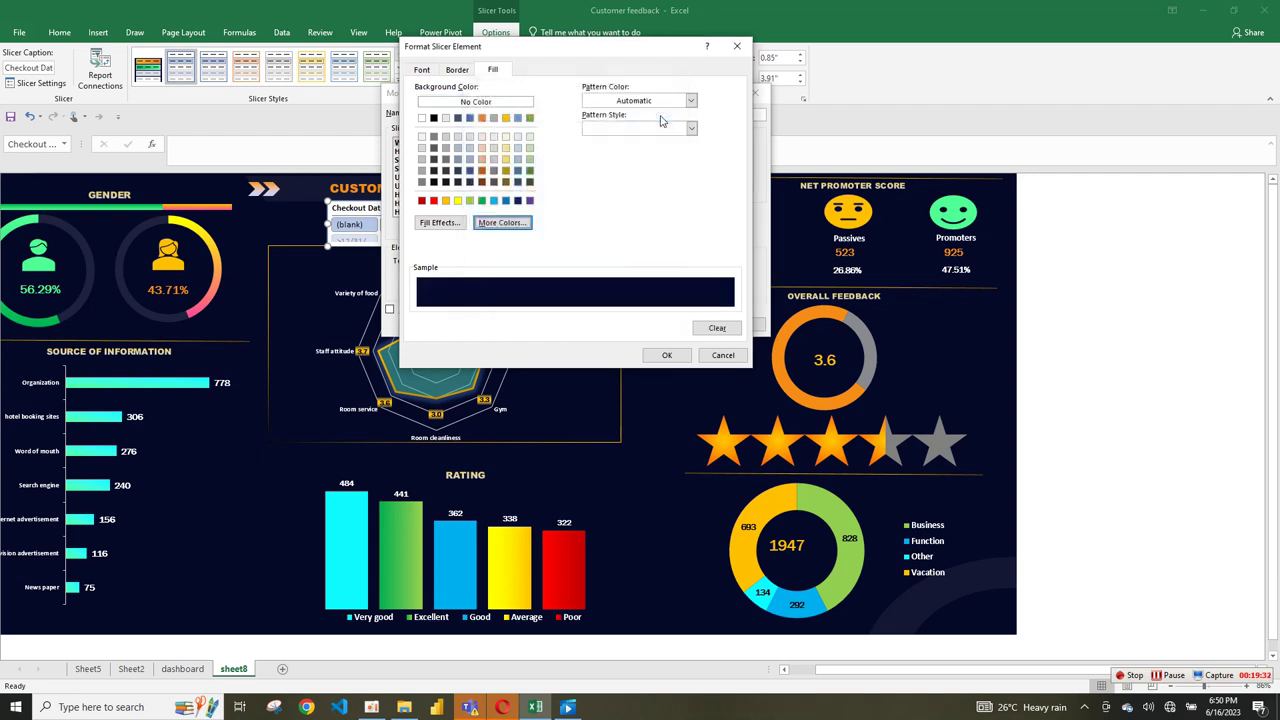
pyautogui.click(667, 356)
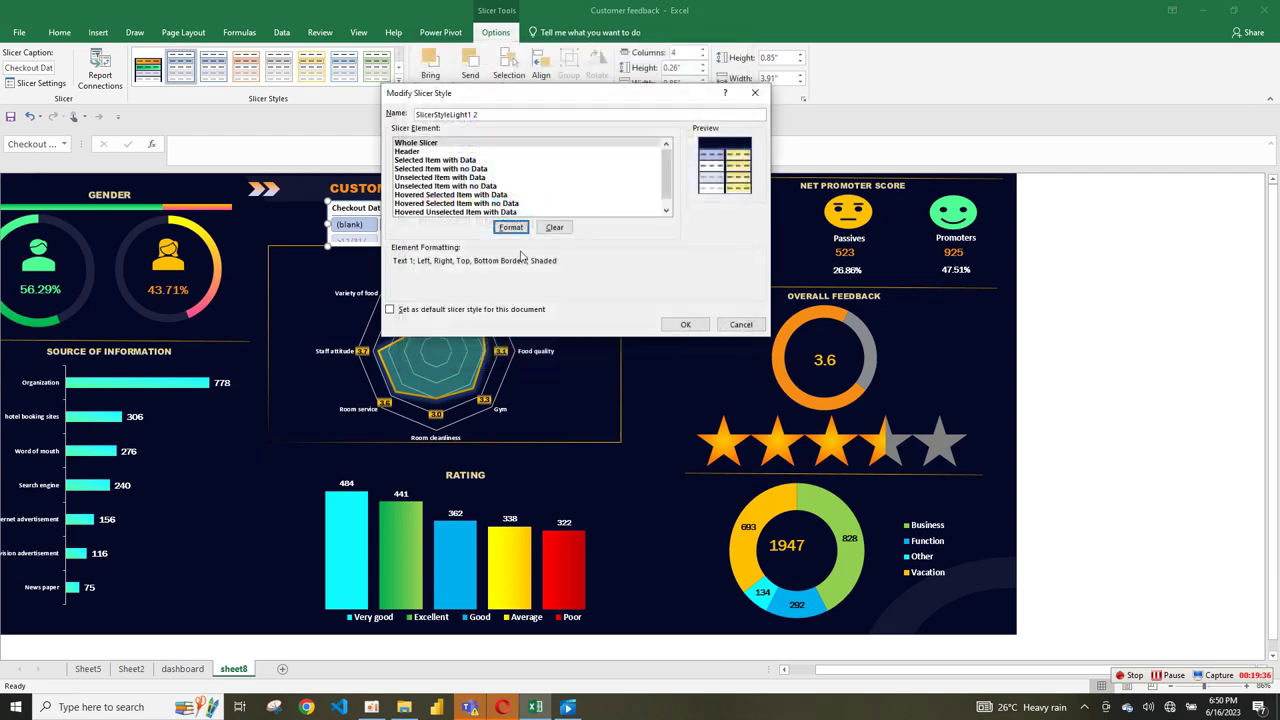
pyautogui.click(407, 151)
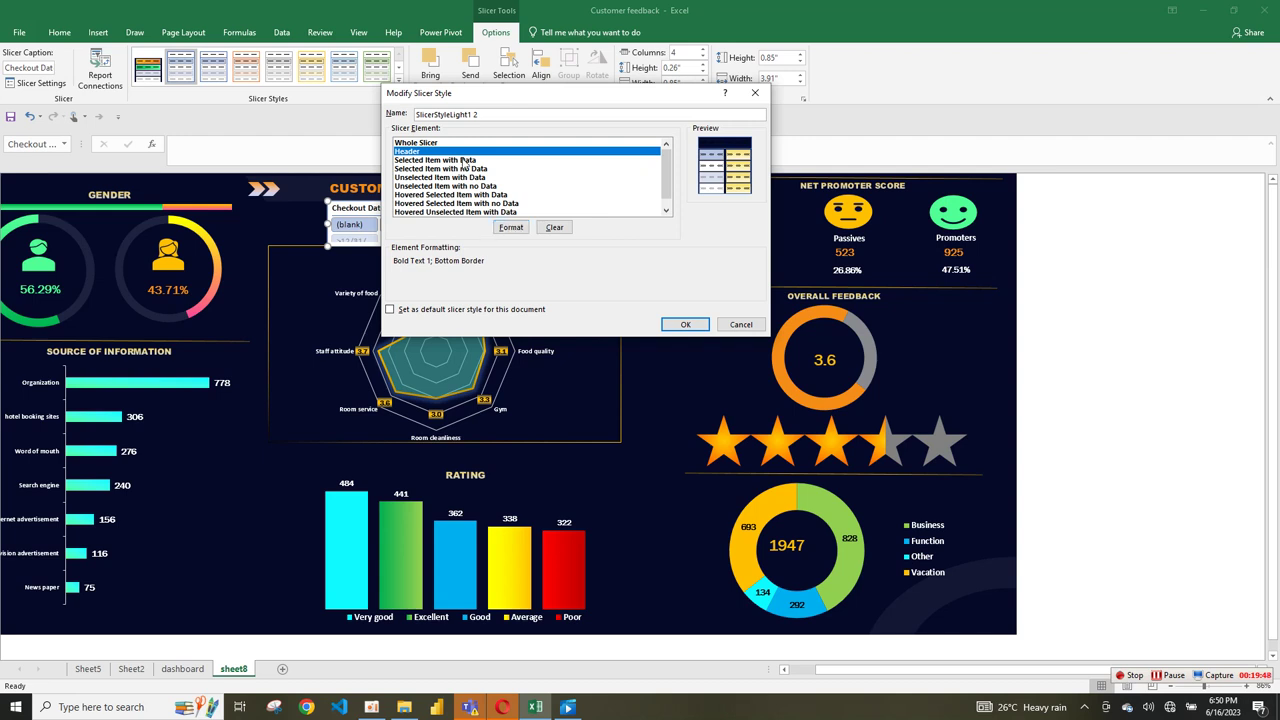
pyautogui.click(504, 227)
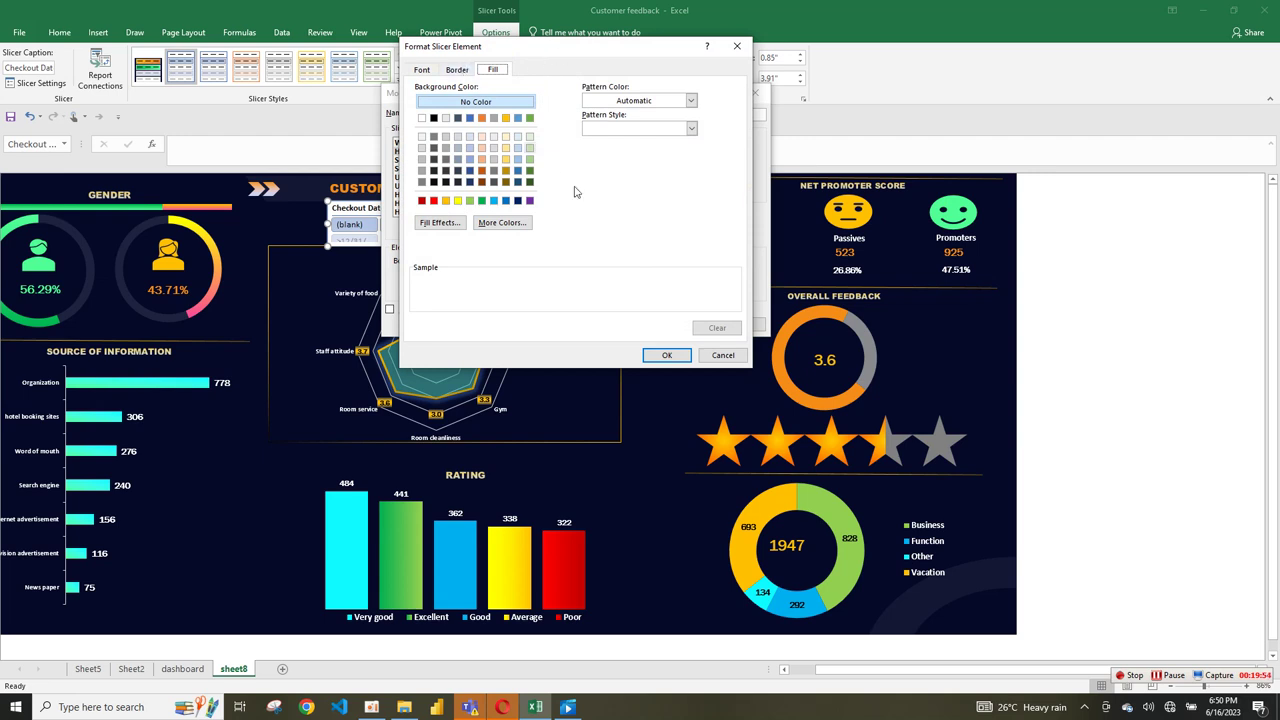
pyautogui.click(666, 355)
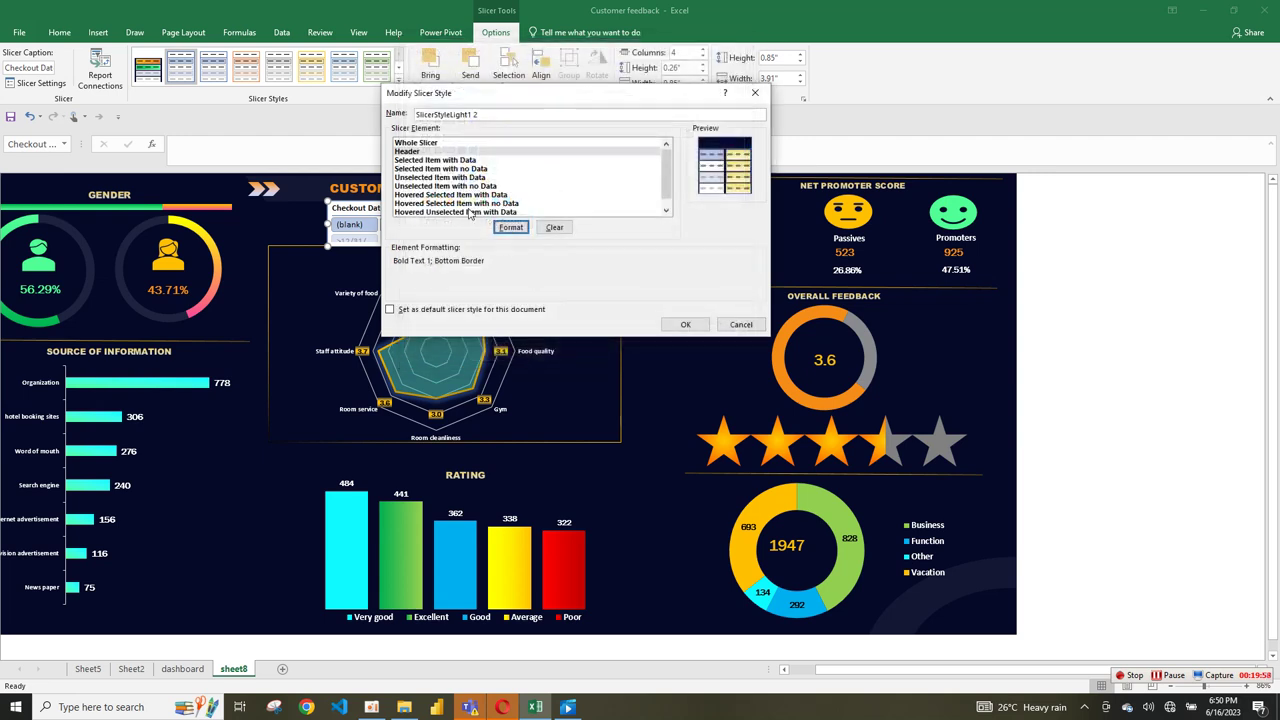
pyautogui.click(443, 160)
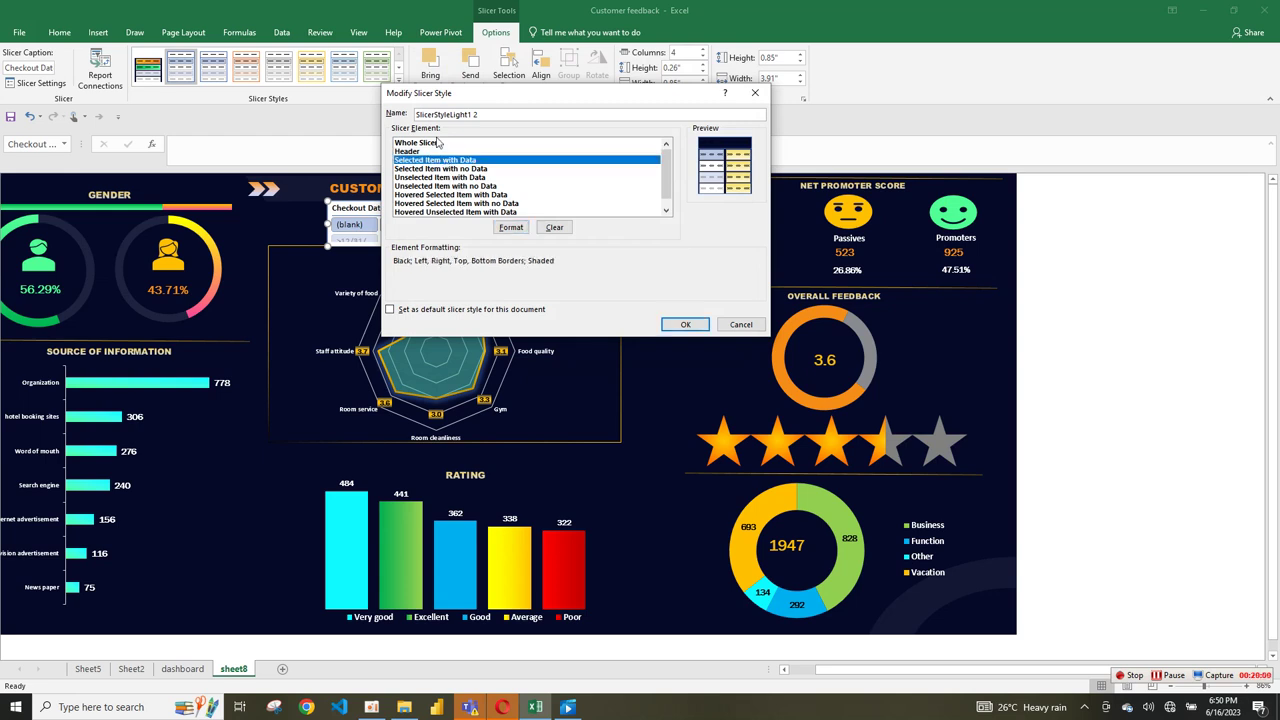
# - Choose a two-color gradient fill for the Whole Slicer element with gold as Color 1 and orange as Color 2
pyautogui.click(436, 143)
pyautogui.click(512, 228)
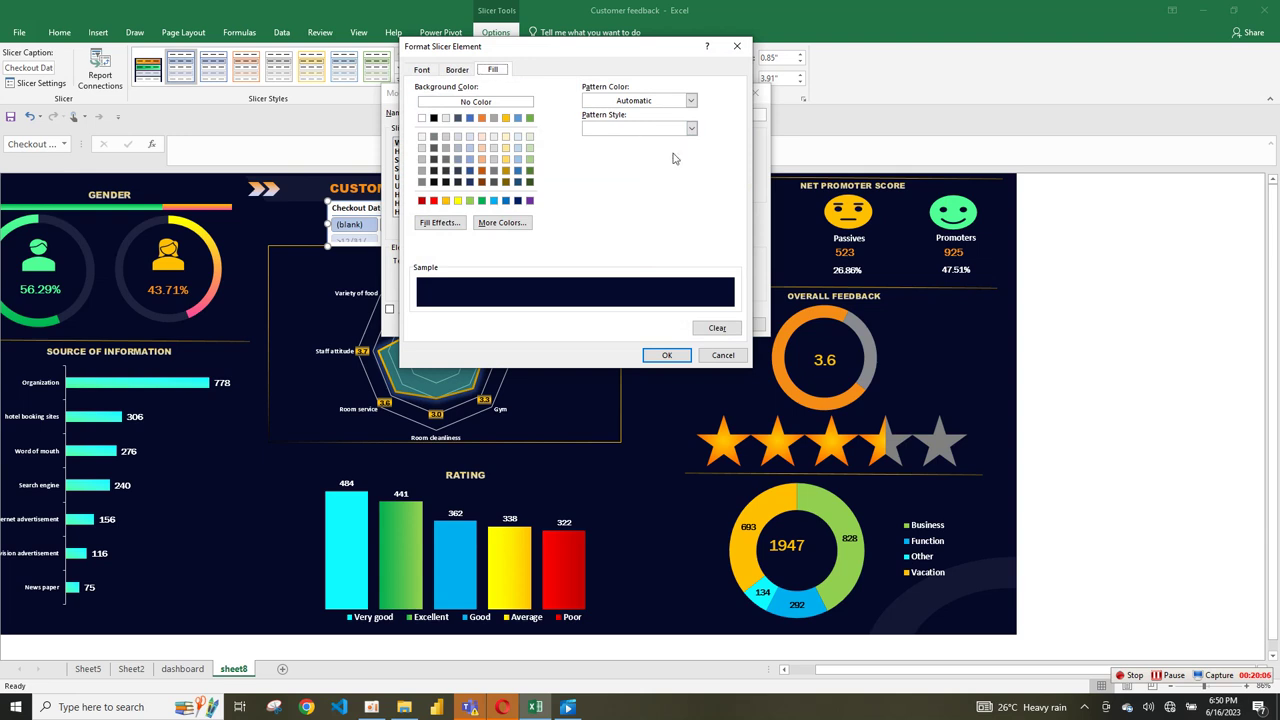
pyautogui.click(661, 101)
pyautogui.click(463, 226)
pyautogui.click(440, 222)
pyautogui.click(617, 122)
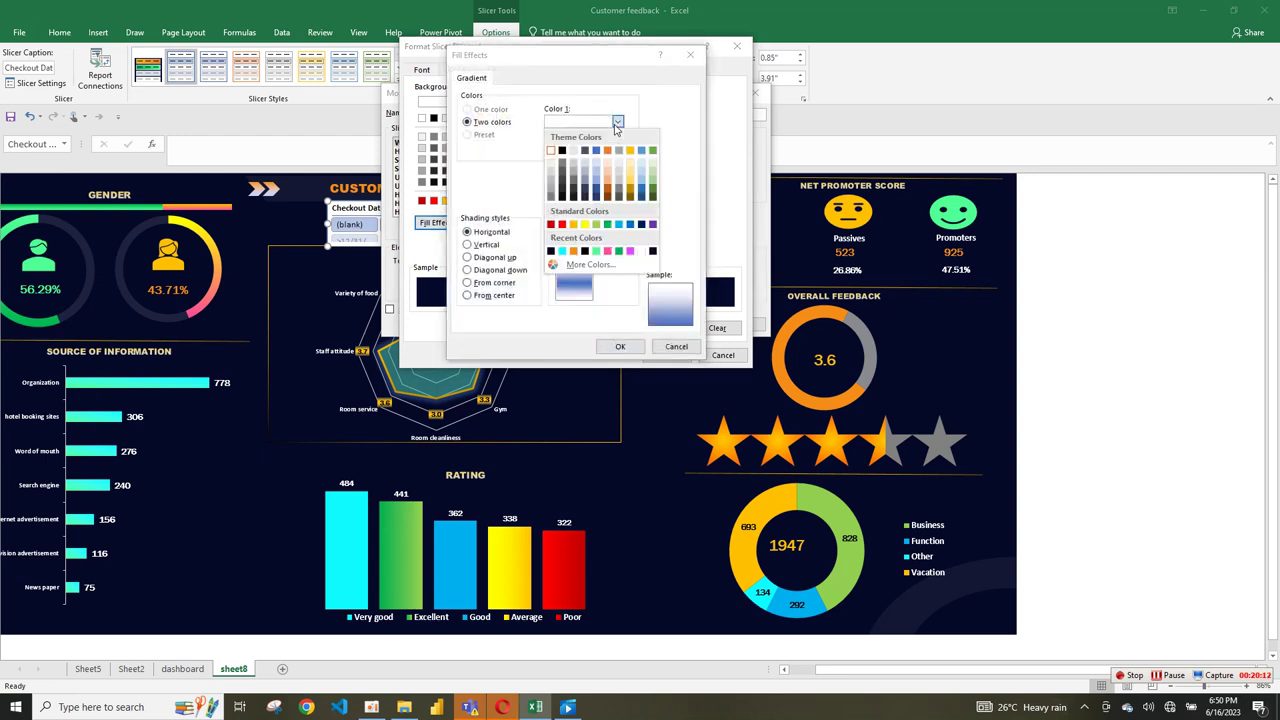
pyautogui.click(570, 225)
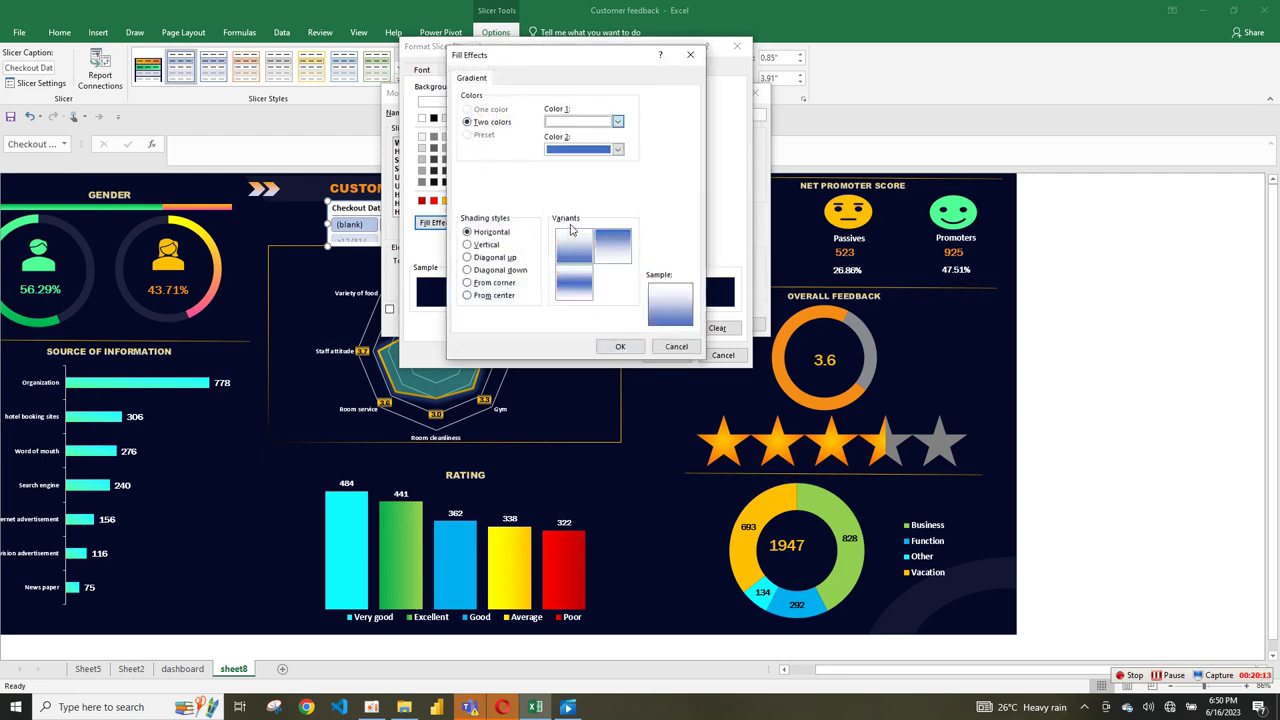
pyautogui.click(618, 148)
pyautogui.click(572, 252)
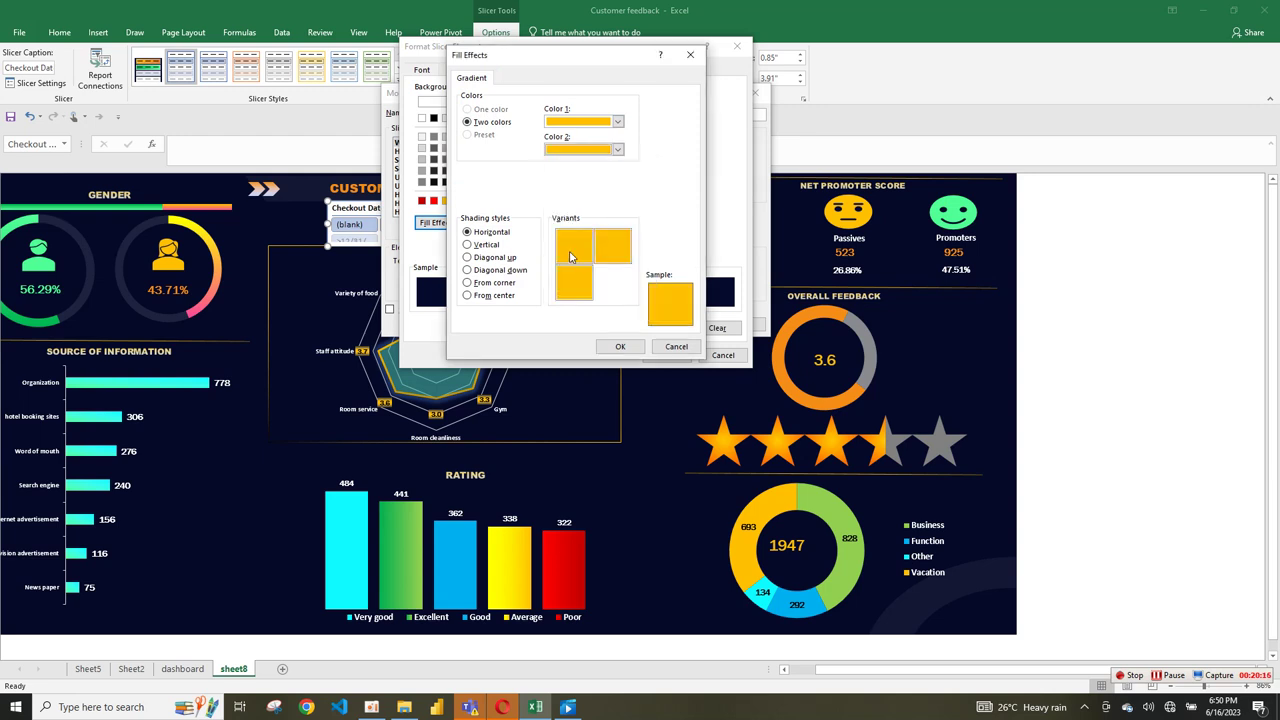
pyautogui.click(617, 149)
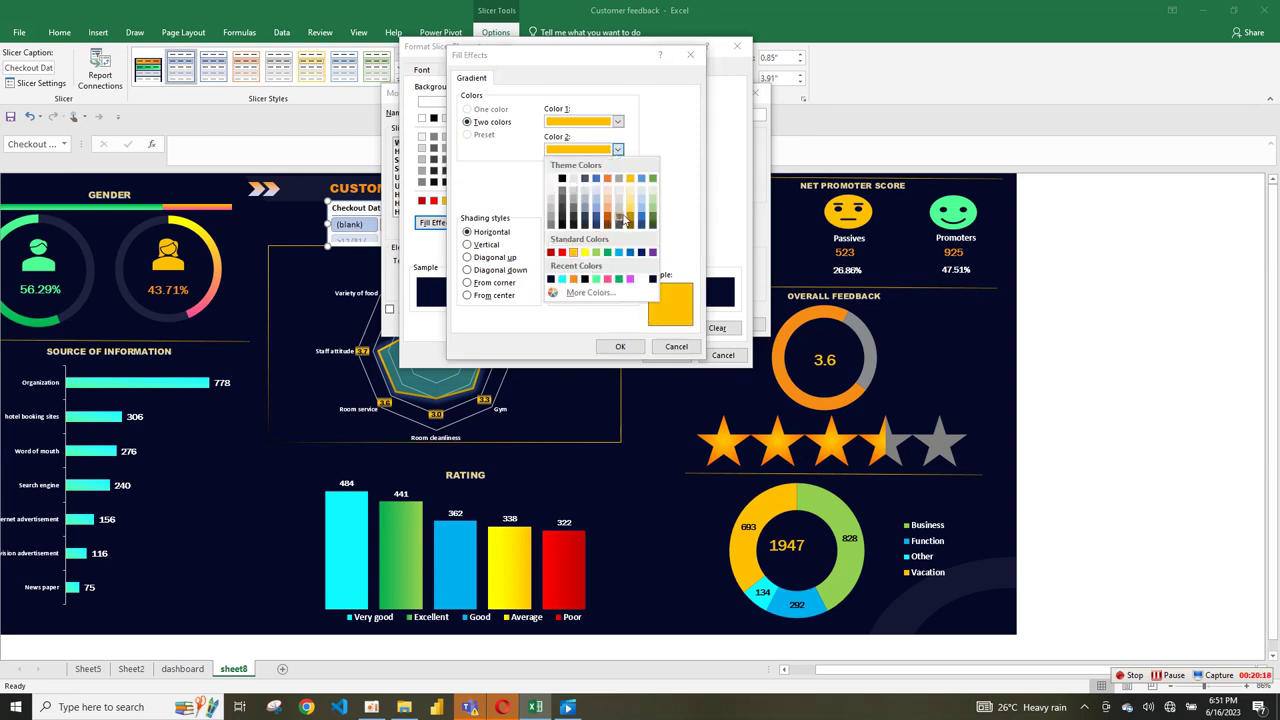
pyautogui.click(607, 179)
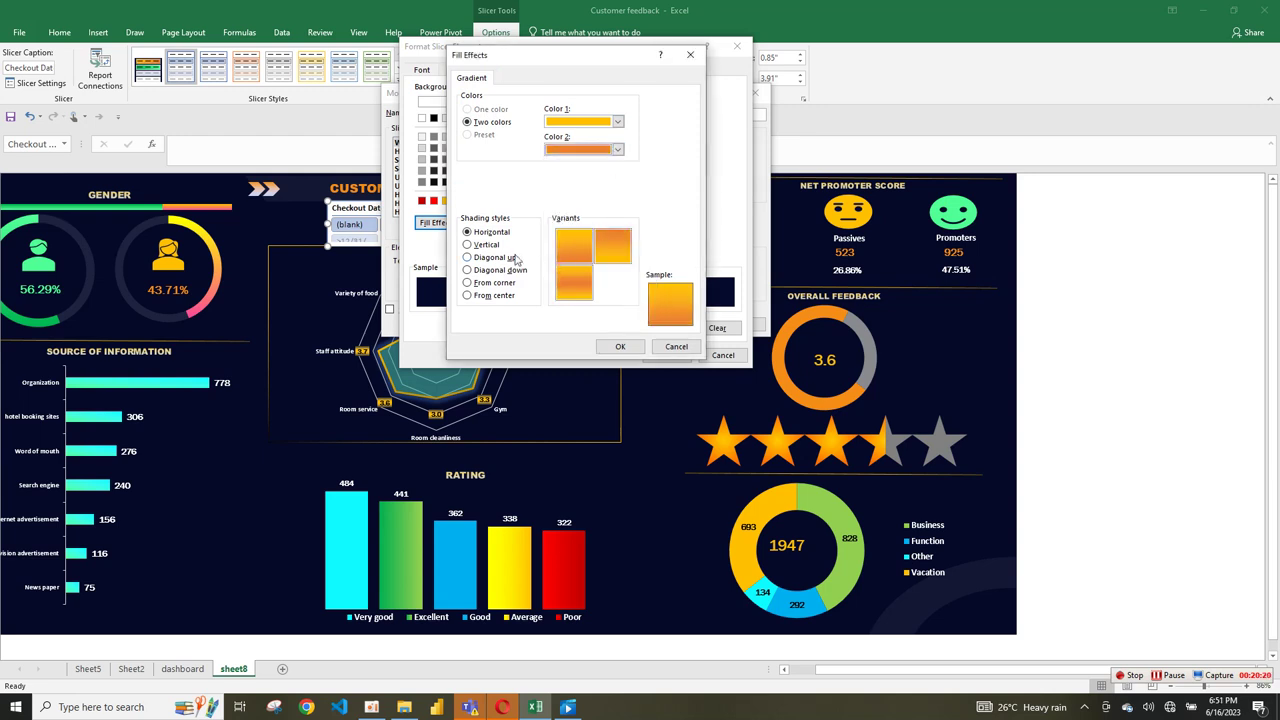
# - Give the gradient vertical shading in the orange-to-gold variant and apply it to the Whole Slicer element
pyautogui.click(485, 245)
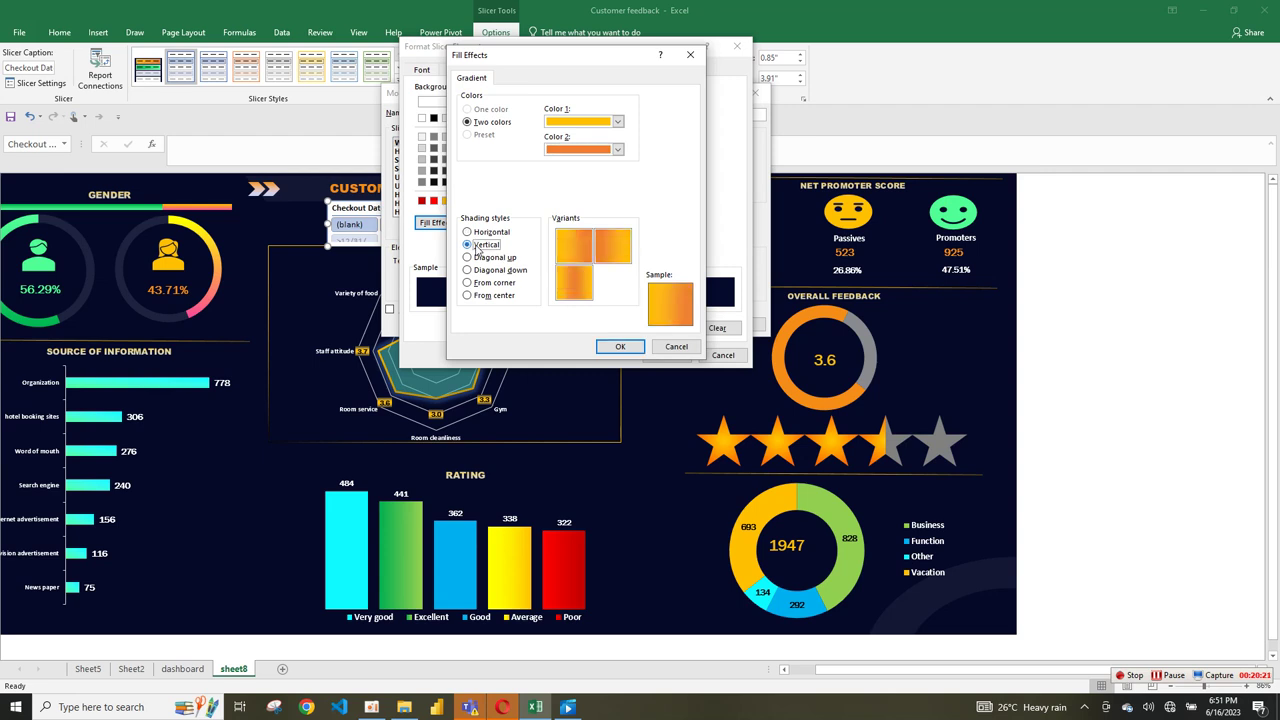
pyautogui.click(613, 251)
pyautogui.click(628, 346)
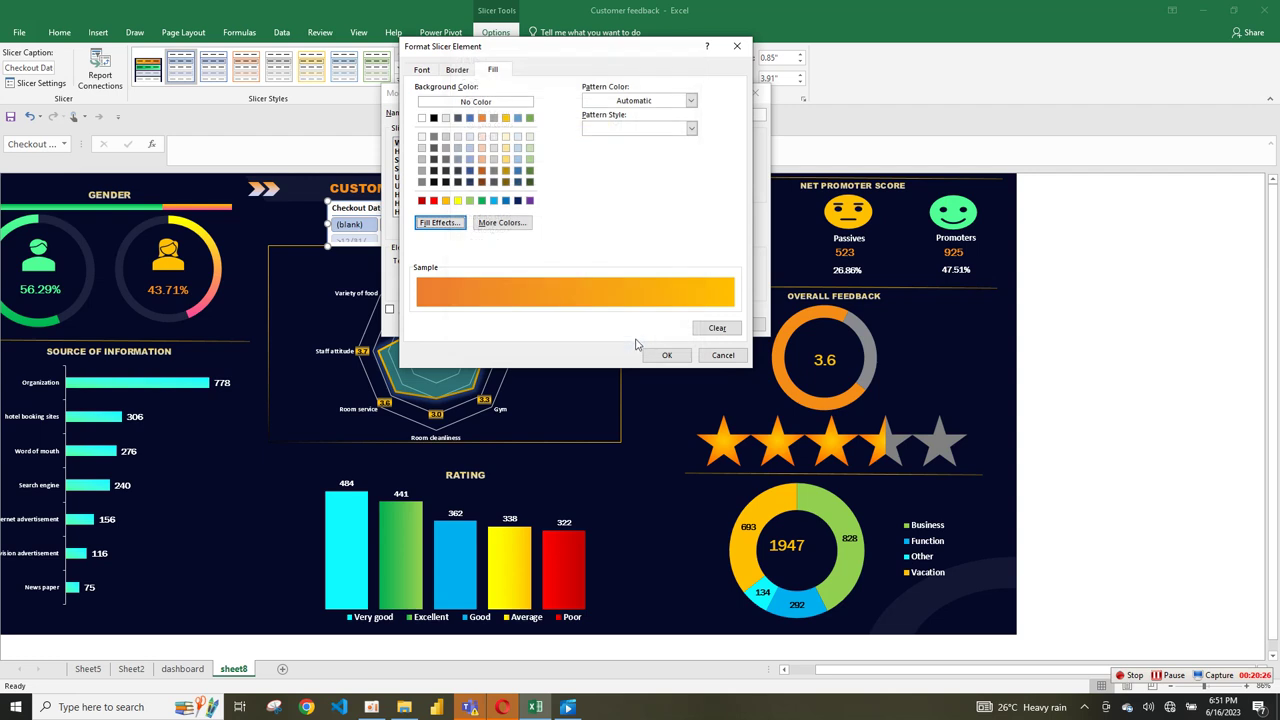
pyautogui.click(666, 355)
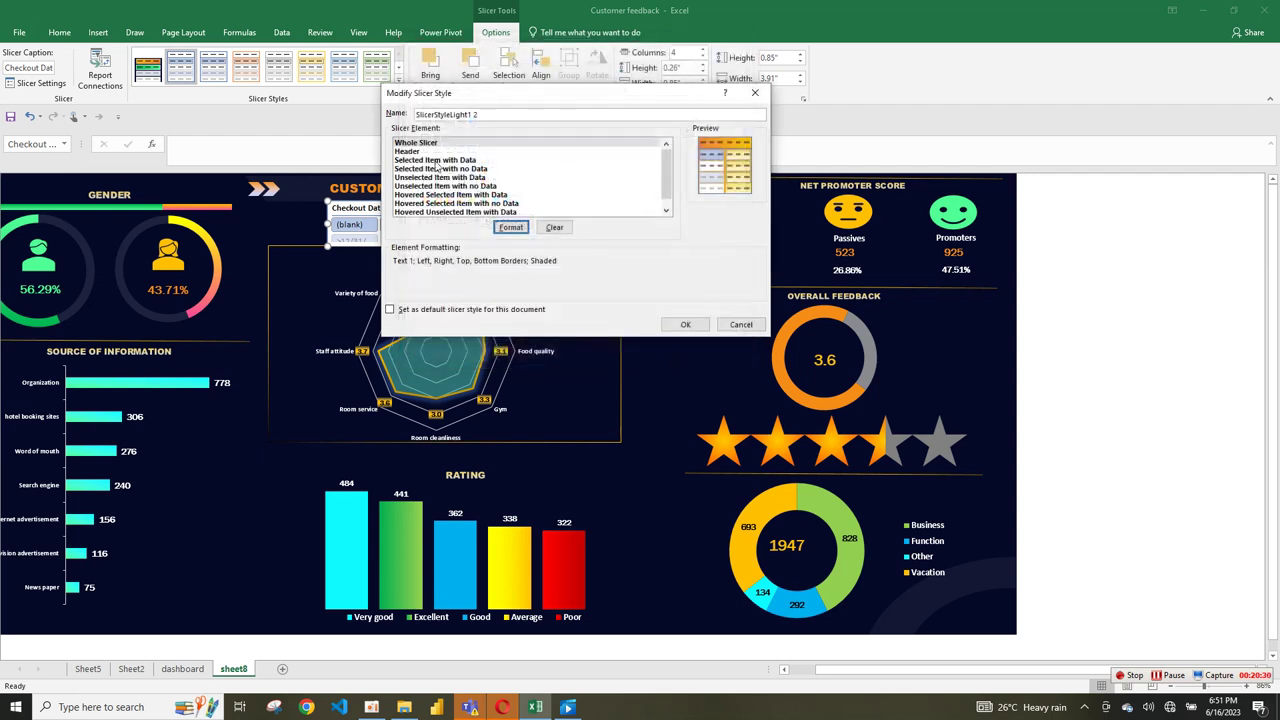
# - Choose a two-color gradient fill for the Unselected Item with Data element with green as Color 1 and light green as Color 2
pyautogui.click(412, 151)
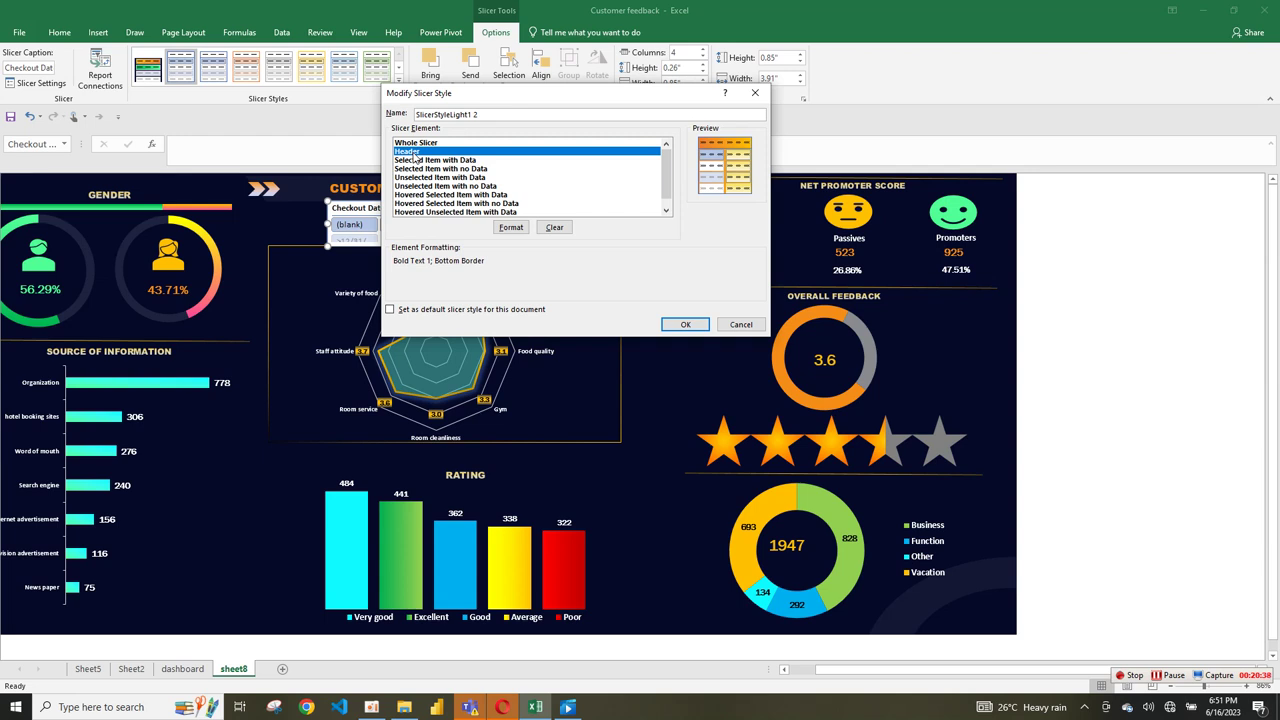
pyautogui.click(1178, 677)
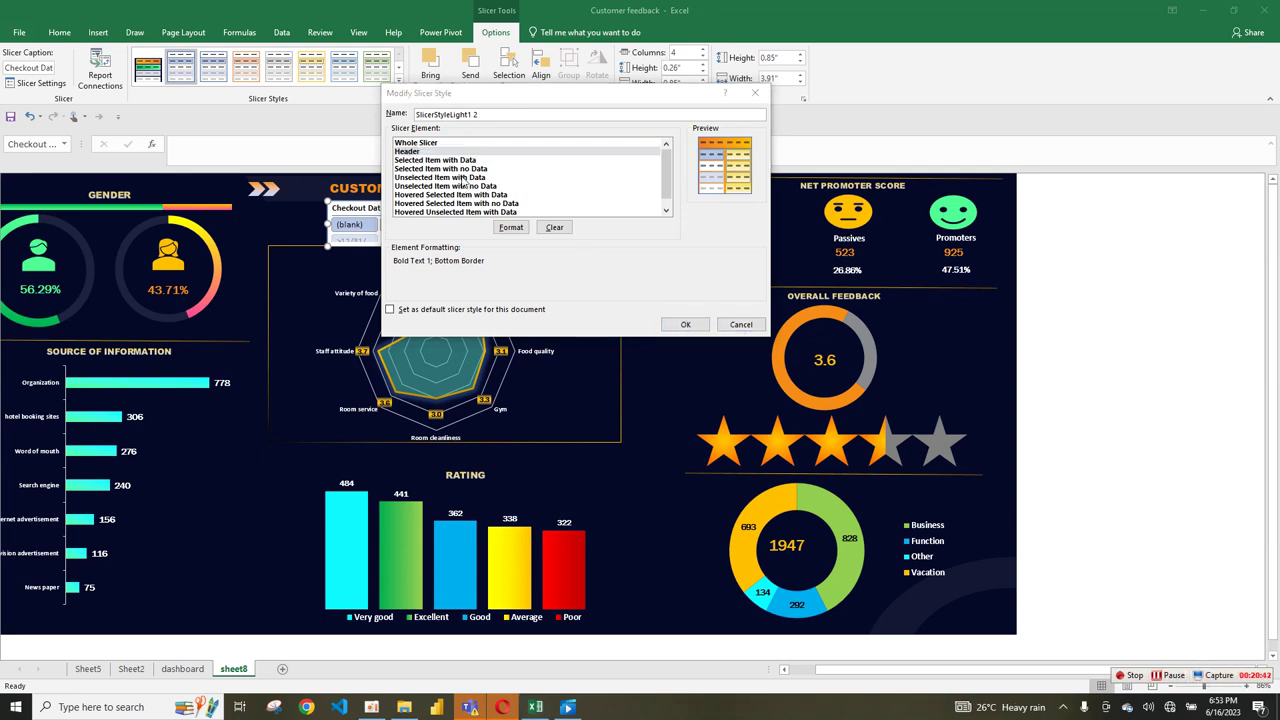
pyautogui.click(465, 178)
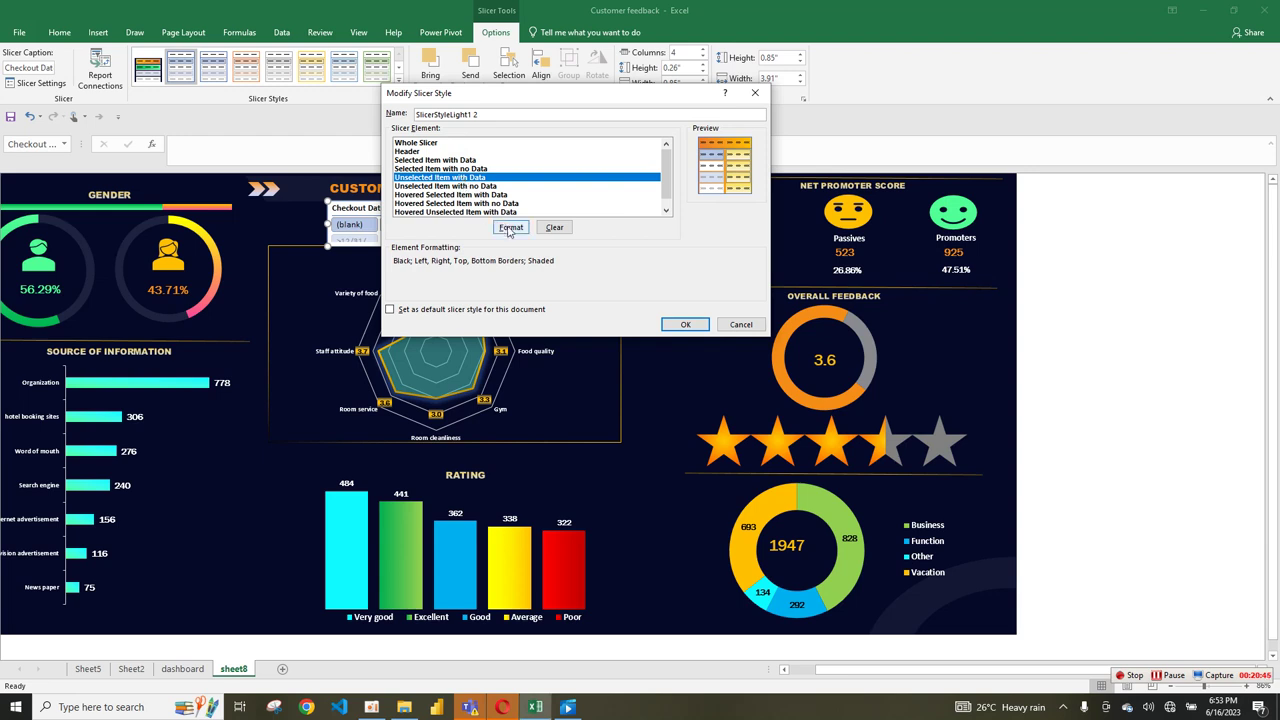
pyautogui.click(510, 228)
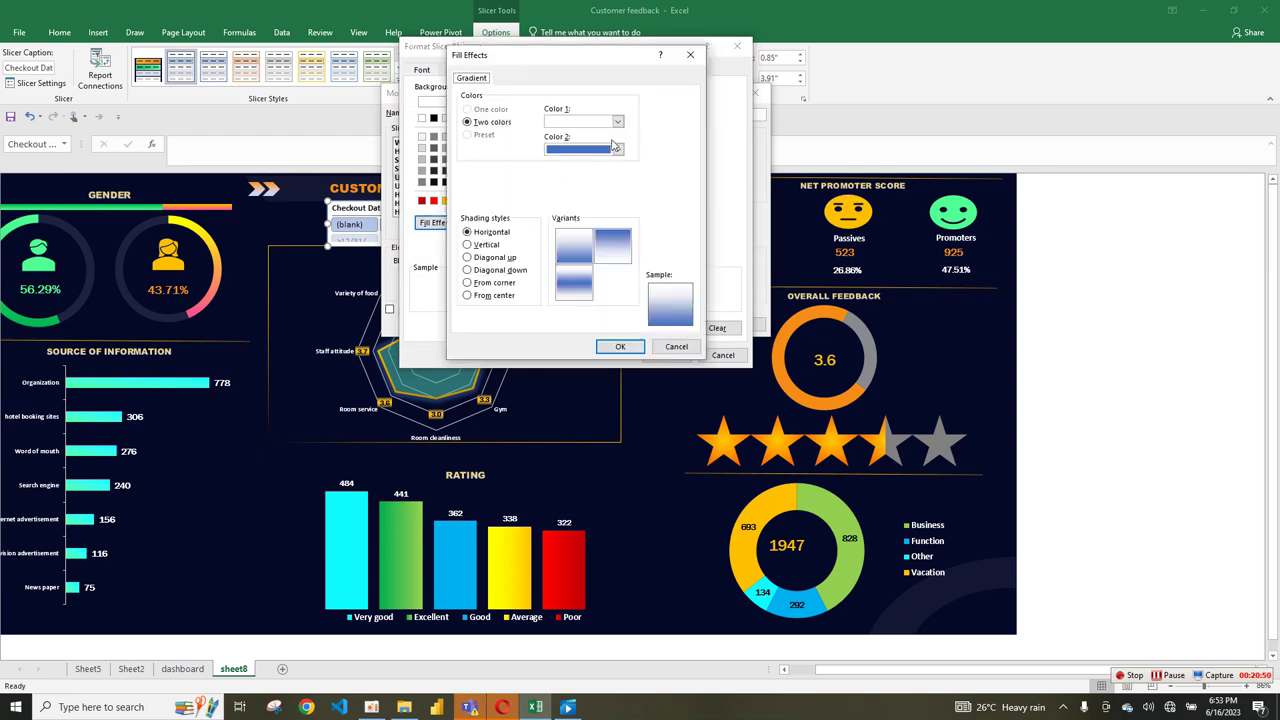
pyautogui.click(617, 121)
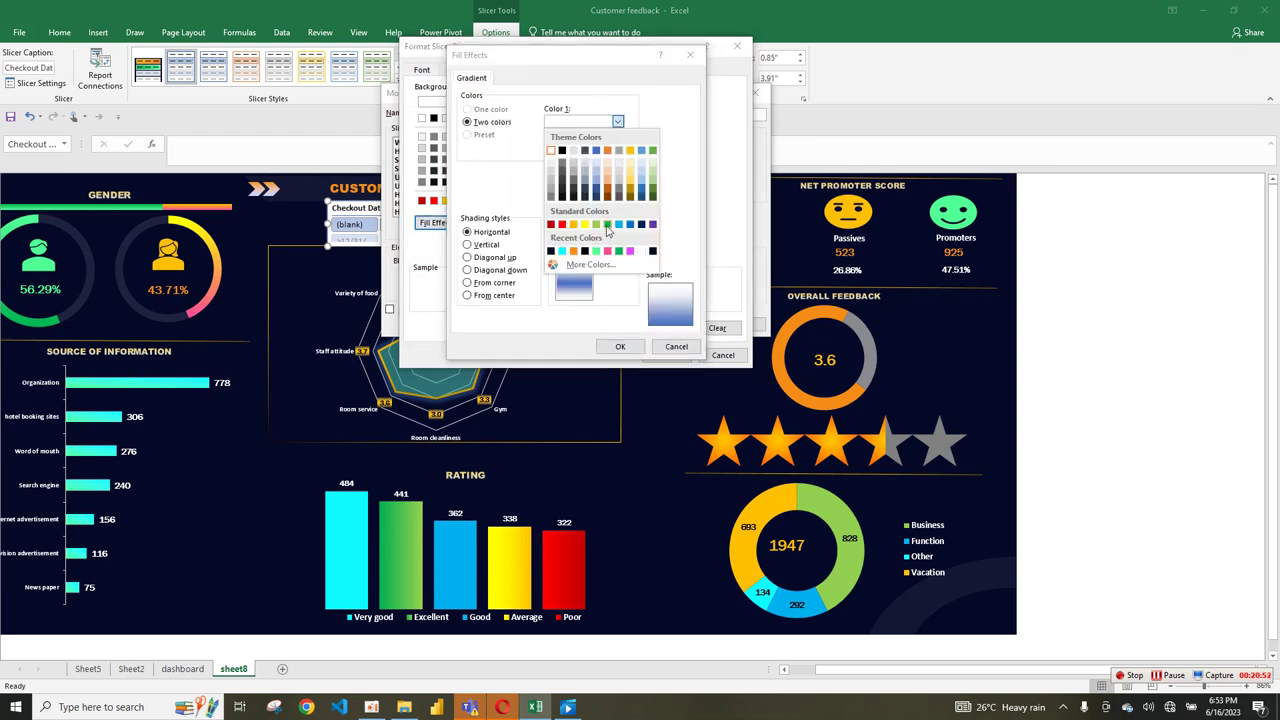
pyautogui.click(607, 225)
pyautogui.click(617, 150)
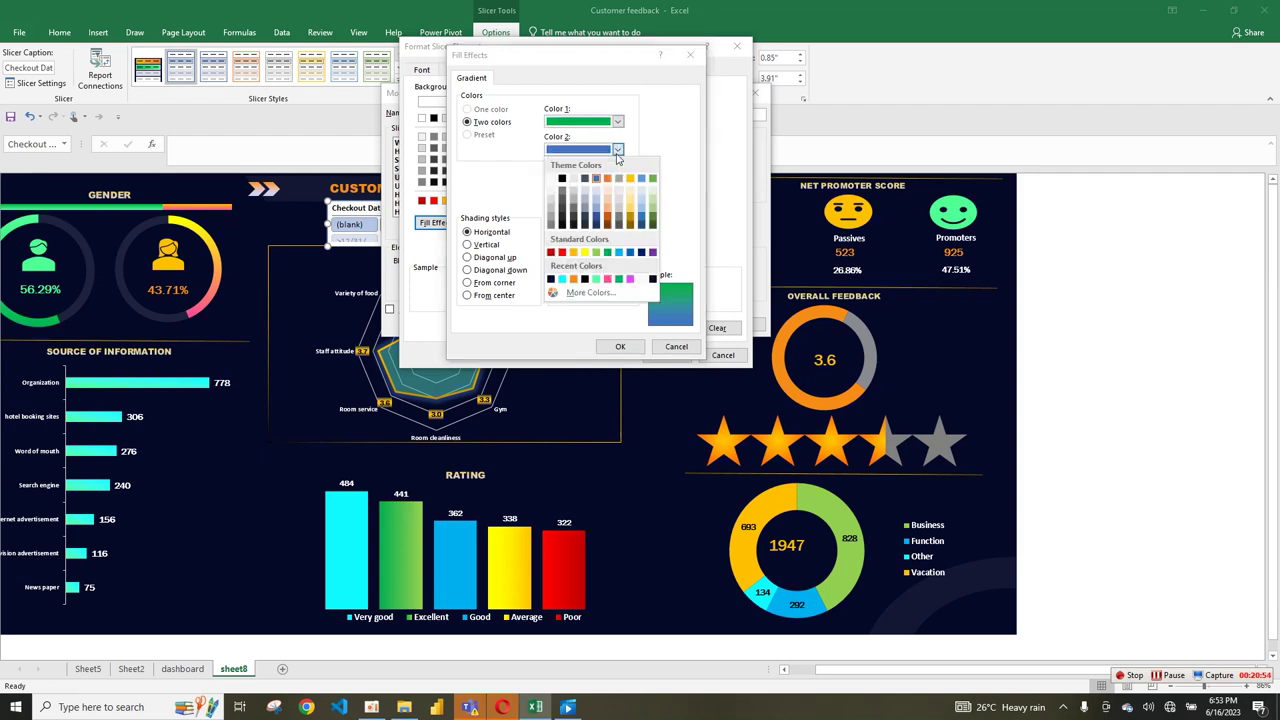
pyautogui.click(597, 253)
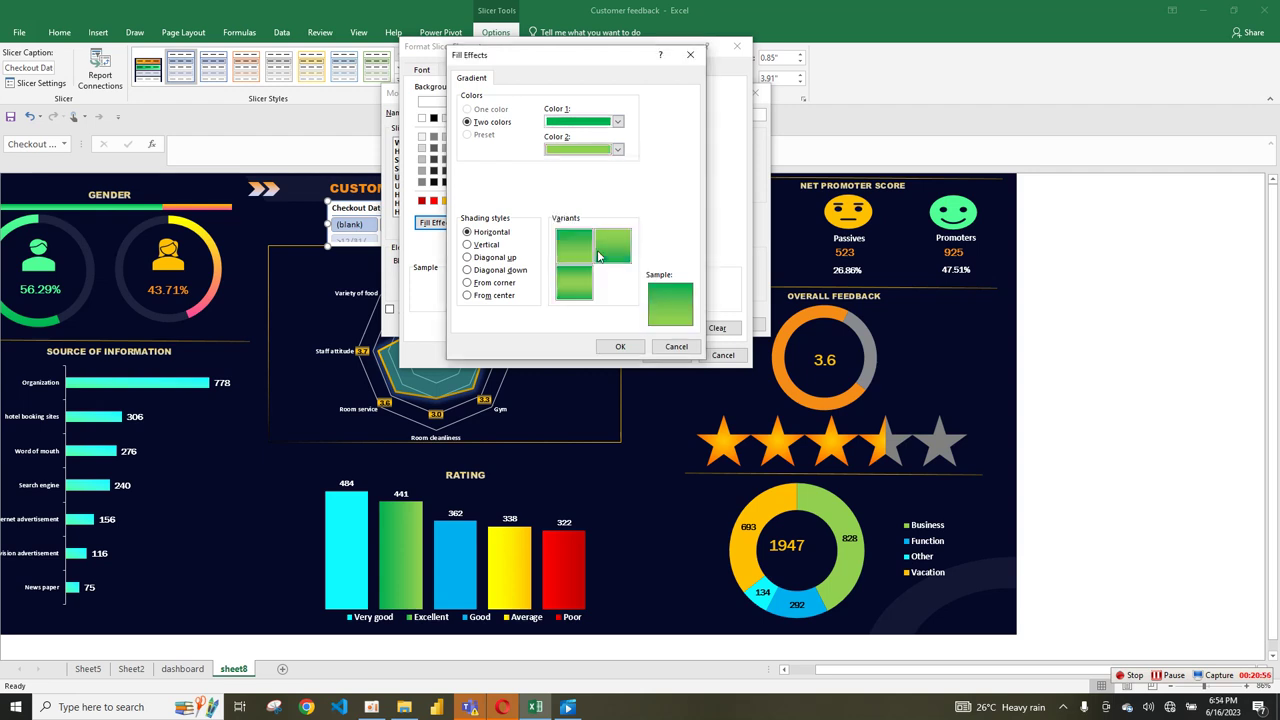
# - Give the gradient vertical shading in the light-green-to-green variant, apply it to the Unselected Item with Data element, and save the style
pyautogui.click(605, 258)
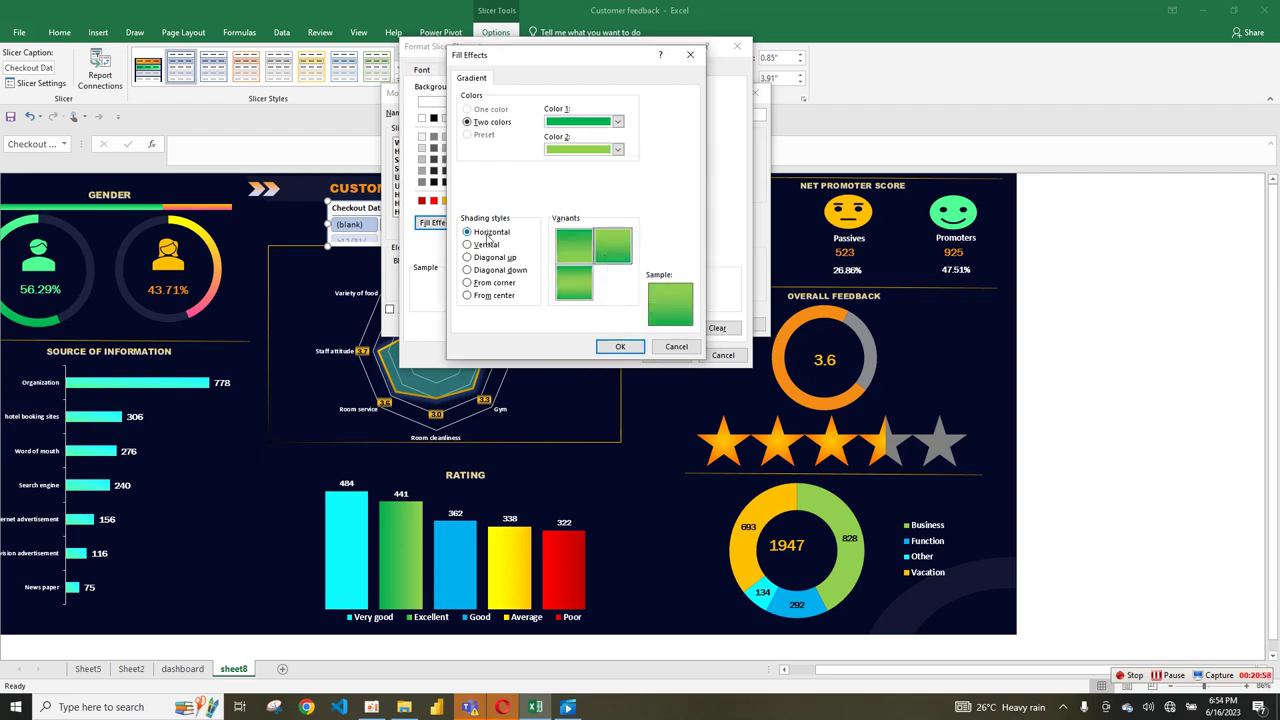
pyautogui.click(486, 245)
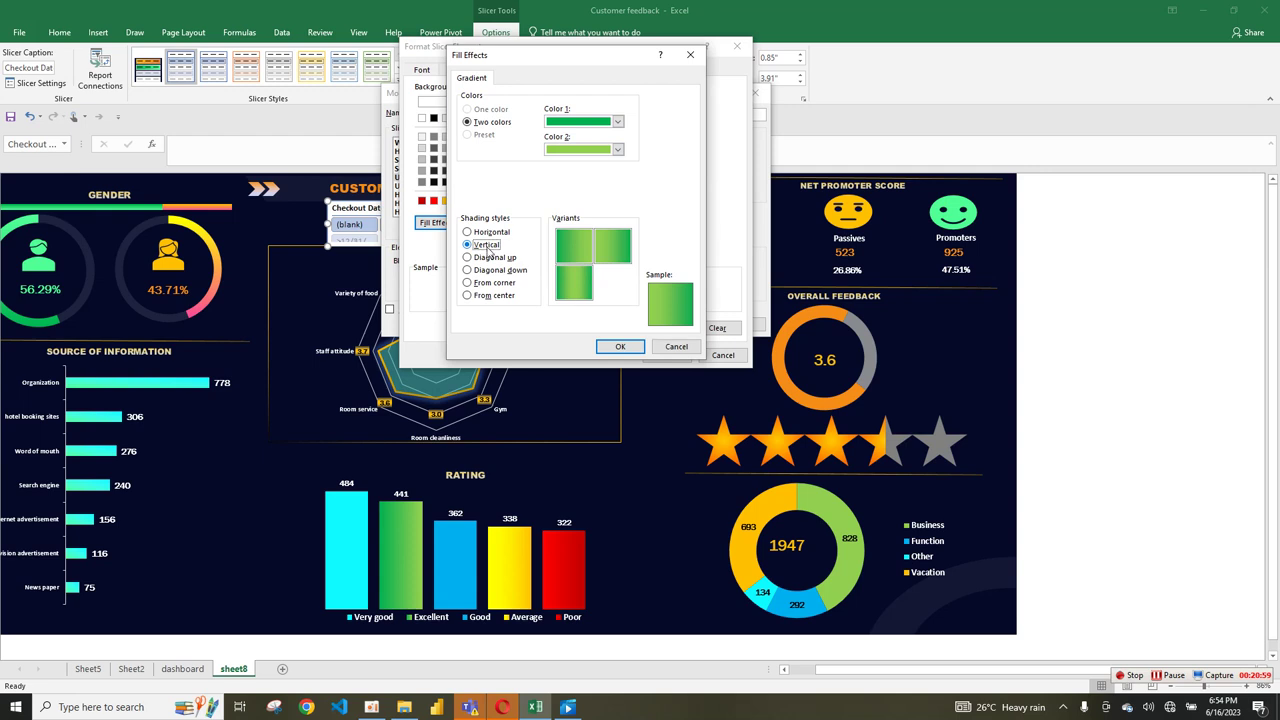
pyautogui.click(619, 349)
pyautogui.click(680, 355)
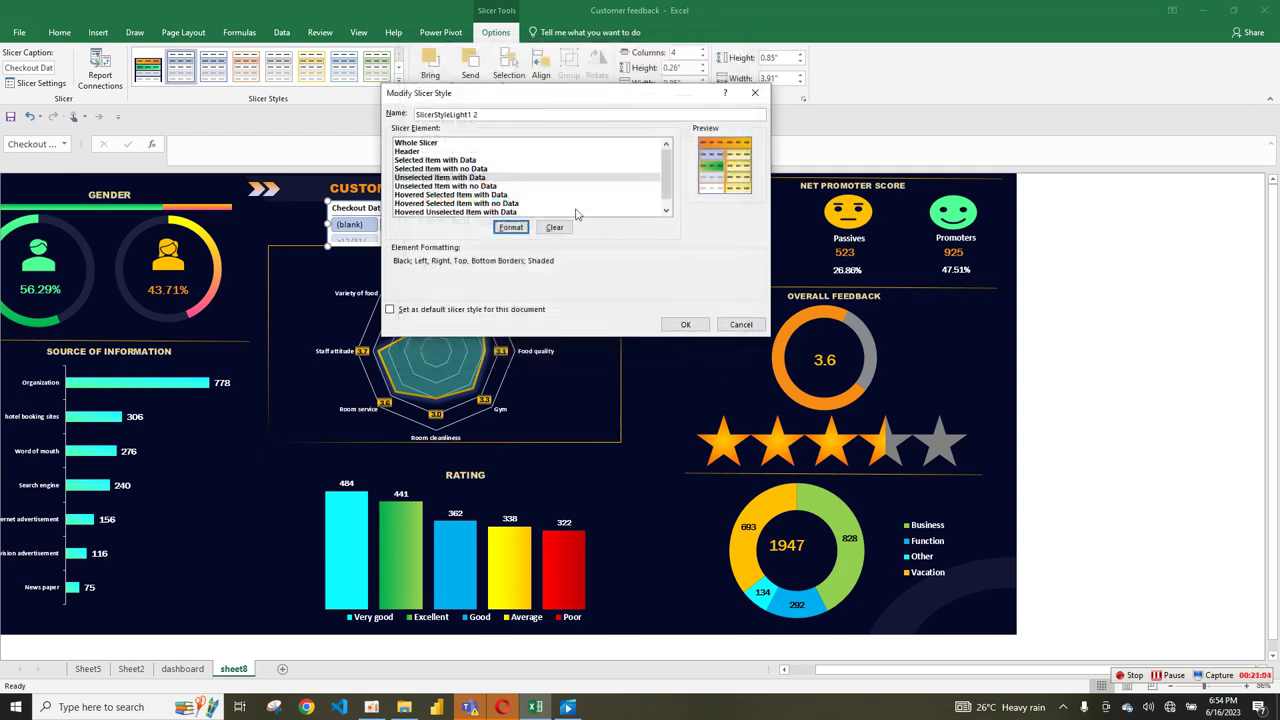
pyautogui.click(686, 324)
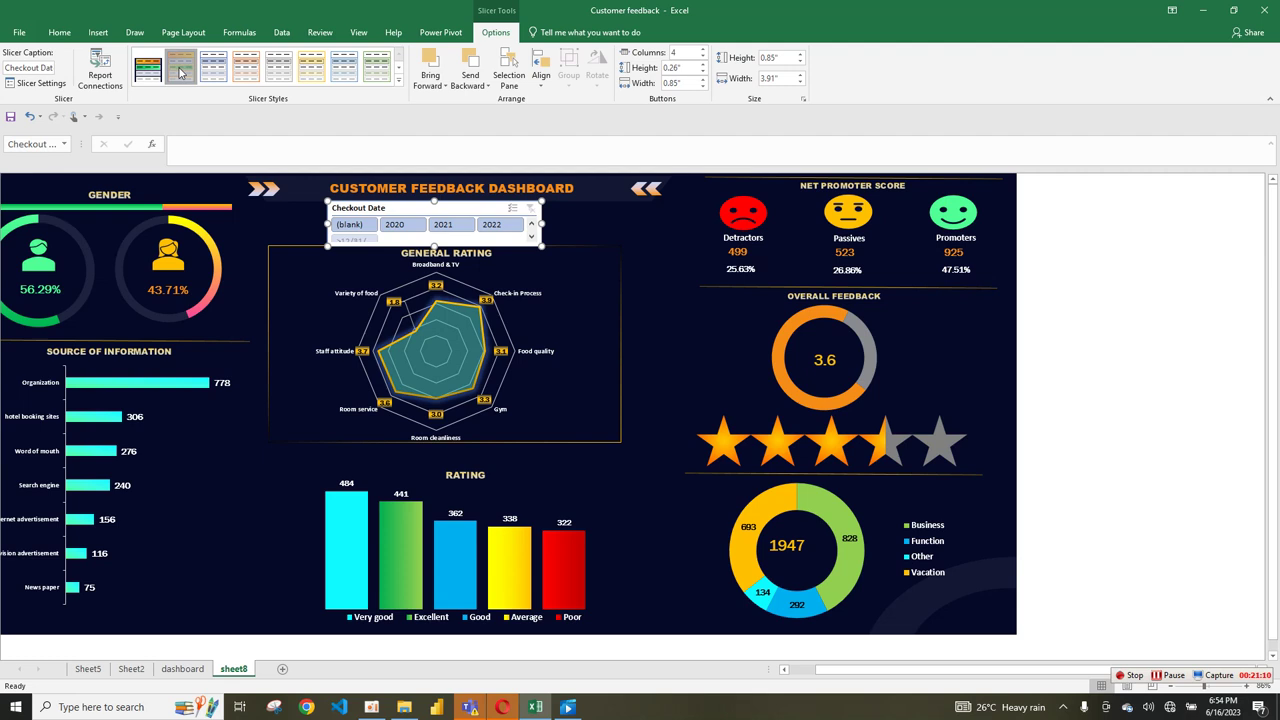
# - Filter the dashboard to 2022 with the Checkout Date slicer and clear the filter again
pyautogui.click(581, 228)
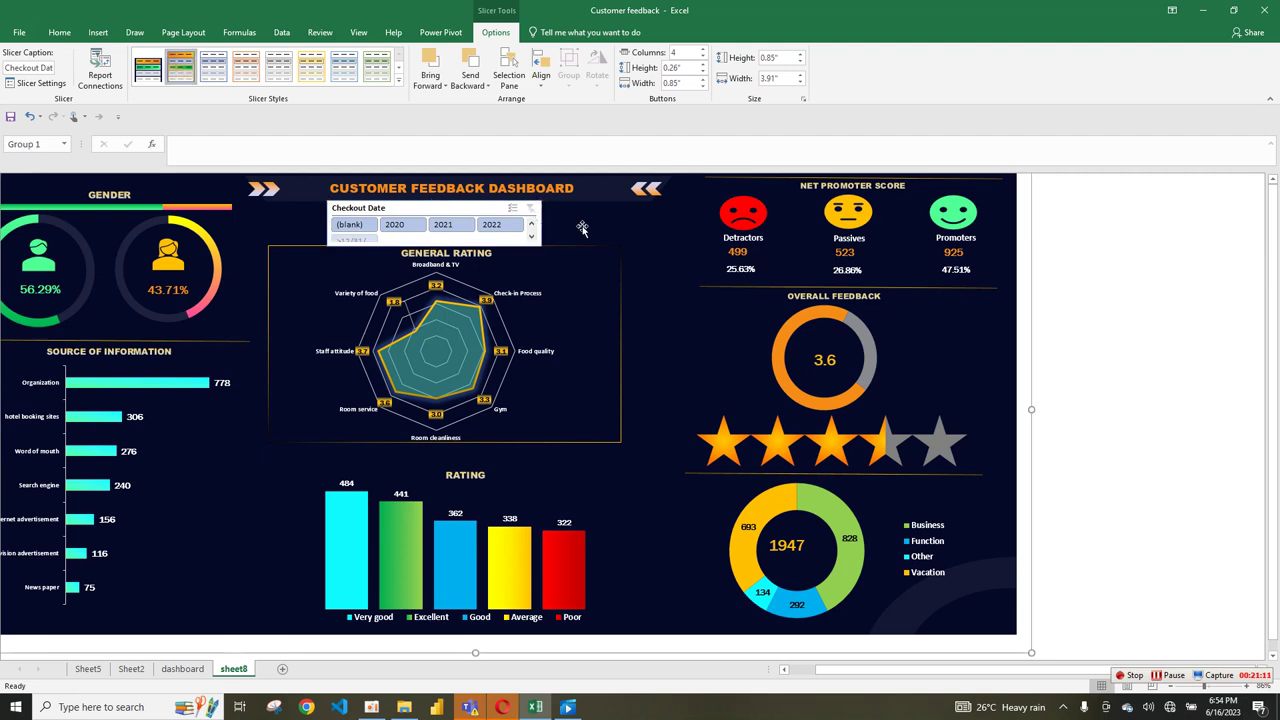
pyautogui.click(492, 225)
pyautogui.click(501, 229)
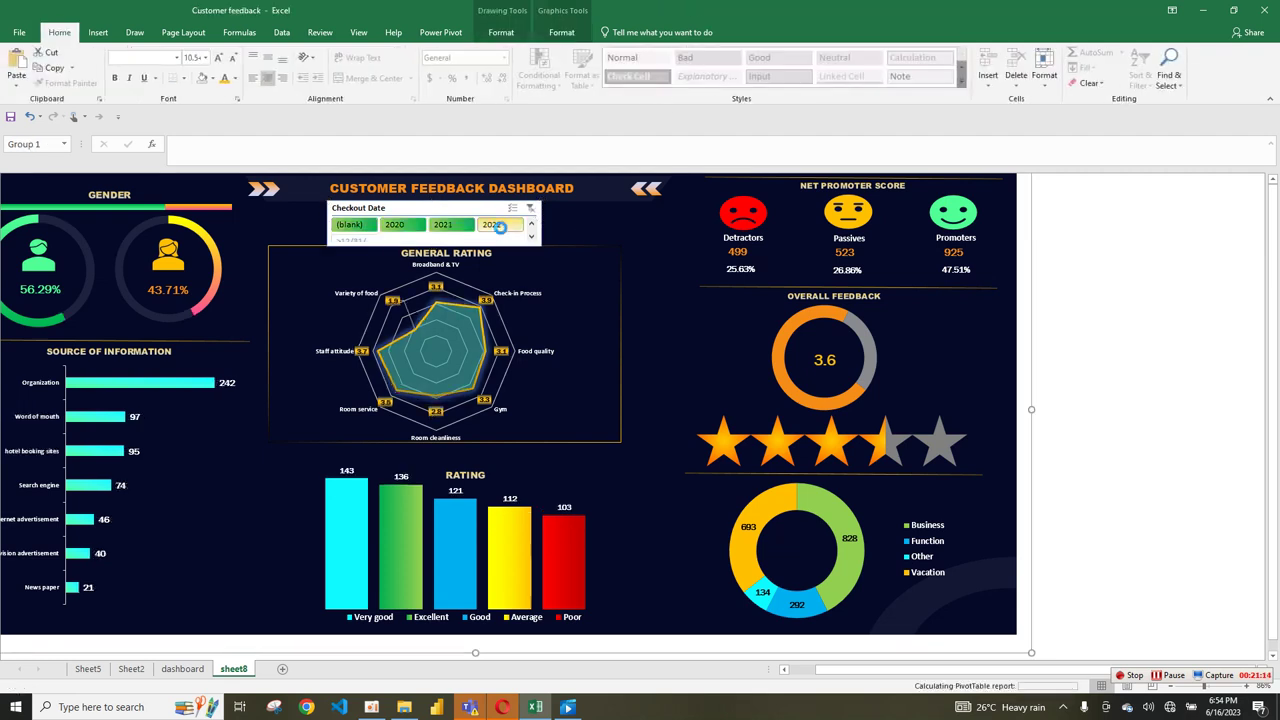
pyautogui.click(528, 209)
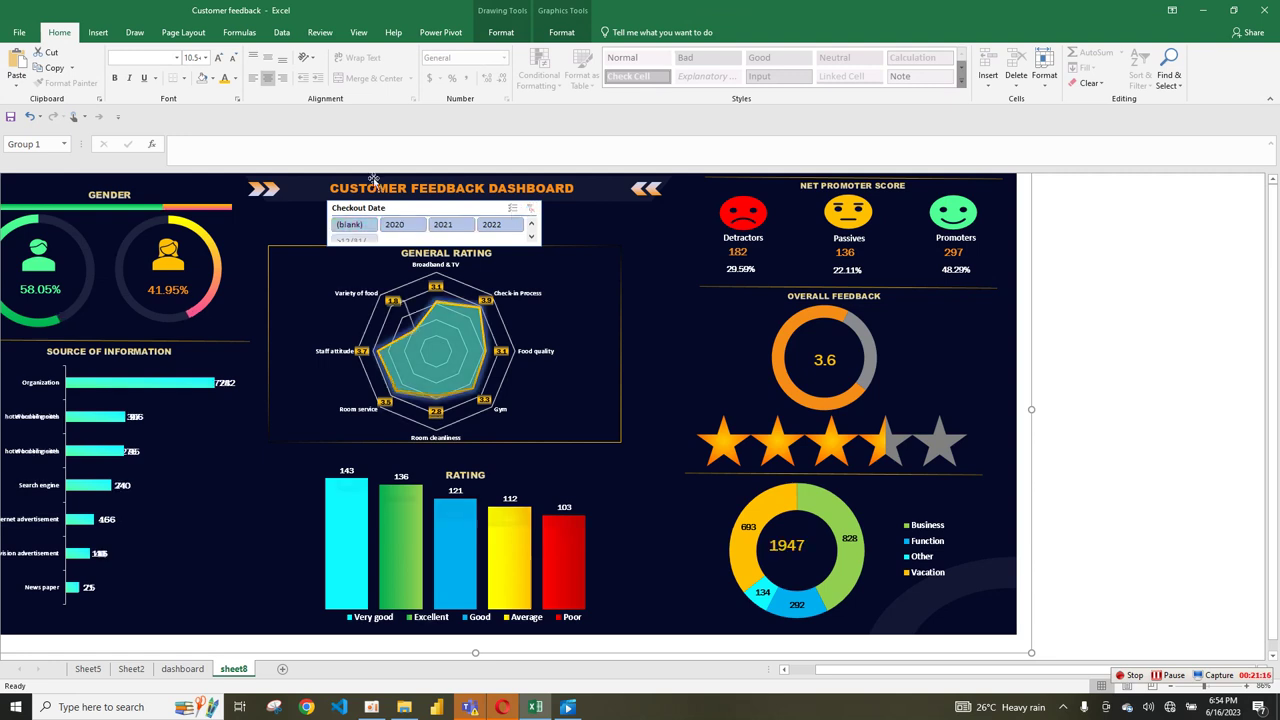
# - Reopen the Checkout Date slicer's custom style for modification and open the formatting of its Whole Slicer element
pyautogui.click(425, 210)
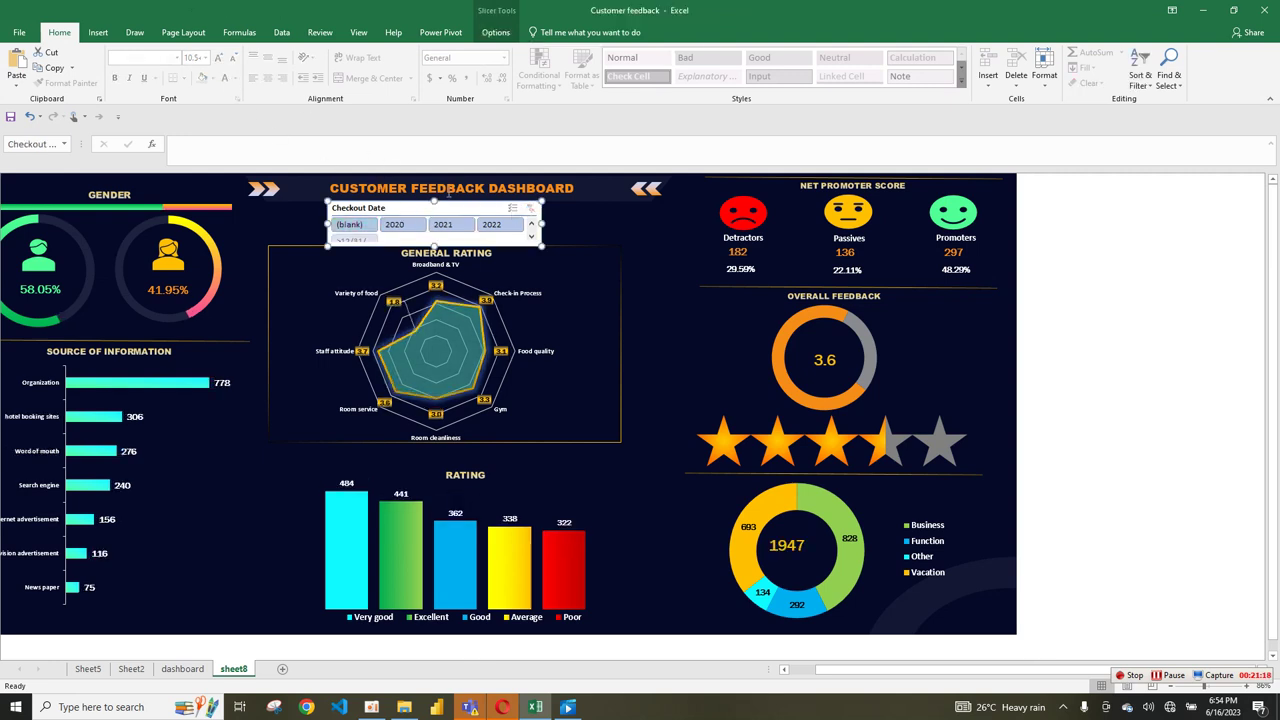
pyautogui.click(495, 32)
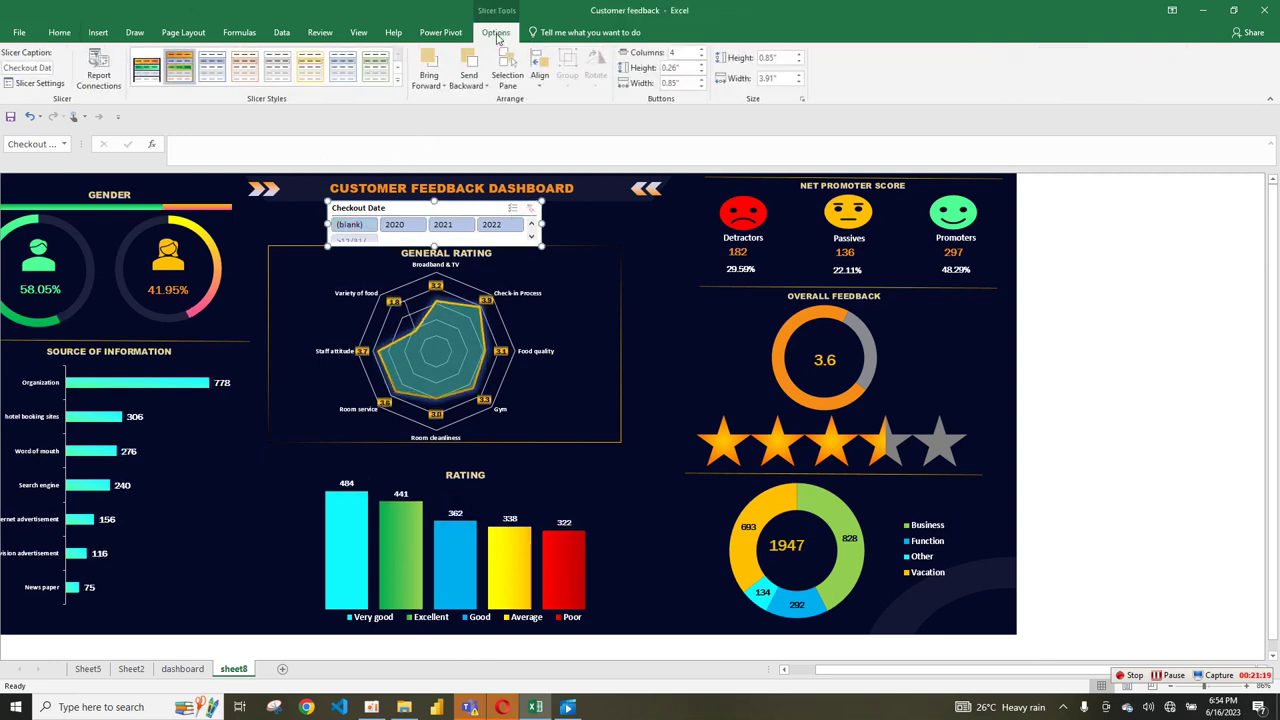
pyautogui.rightClick(175, 80)
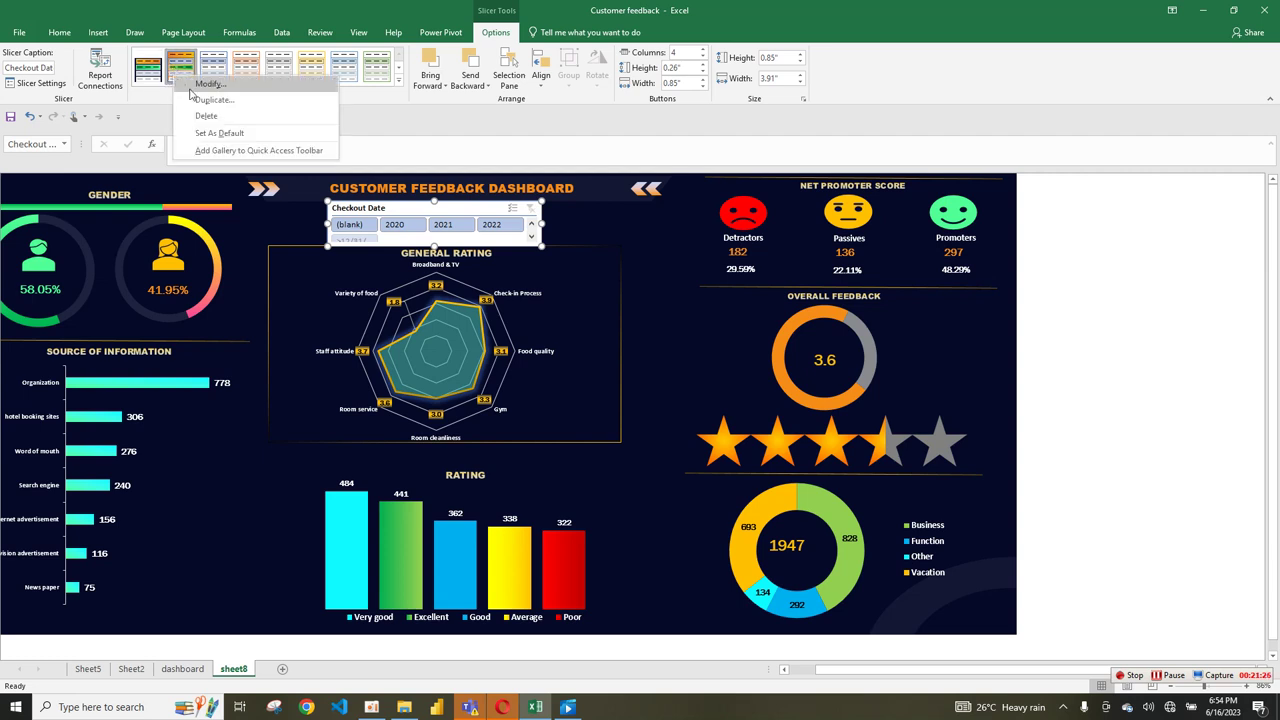
pyautogui.click(221, 100)
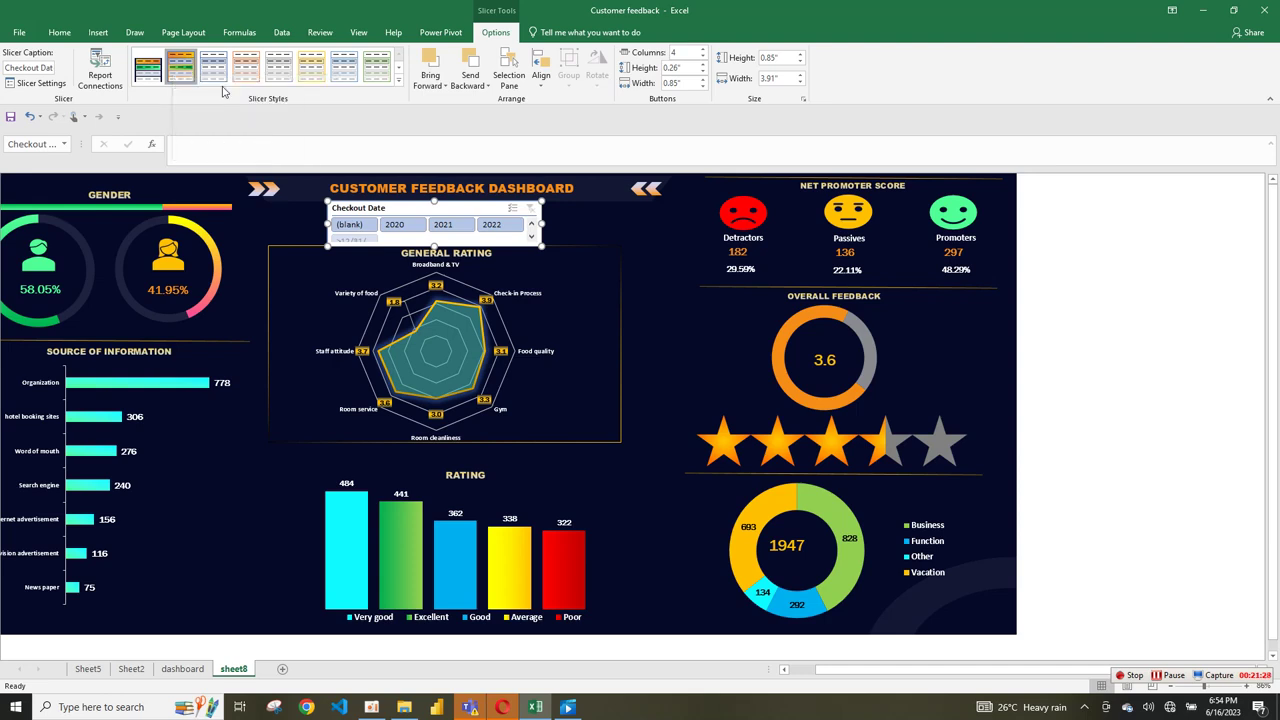
pyautogui.click(429, 145)
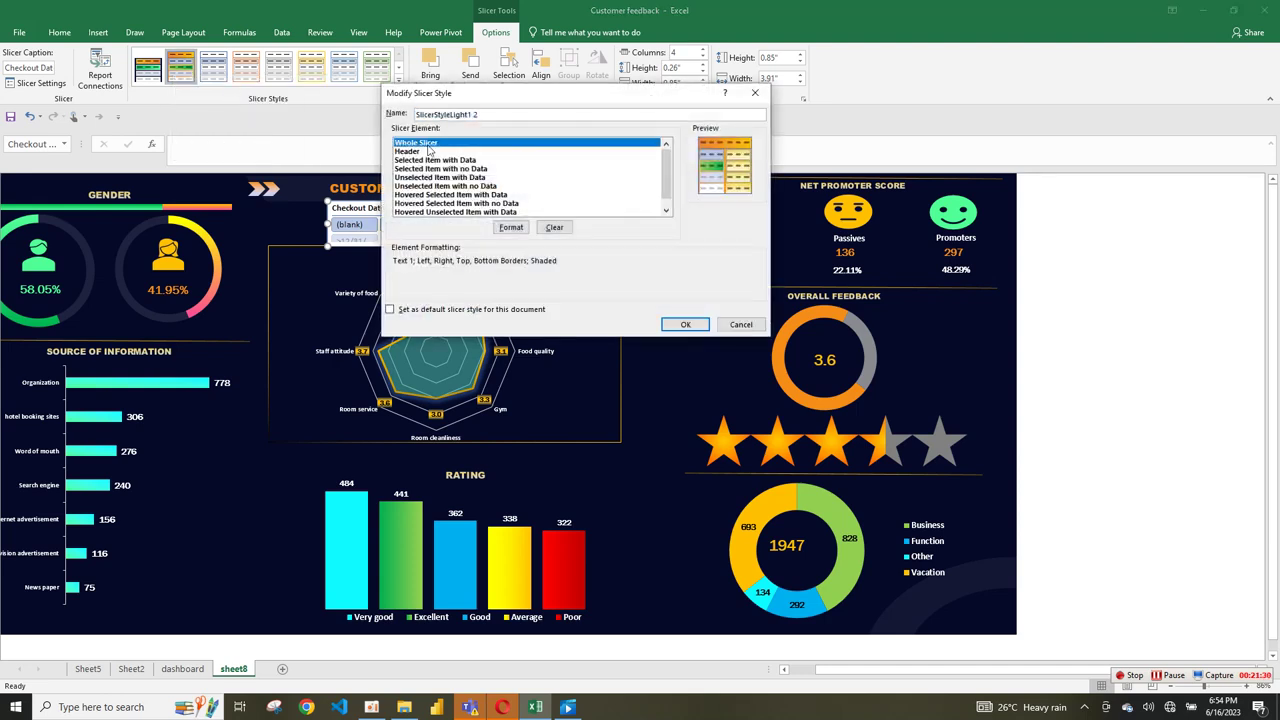
pyautogui.click(511, 227)
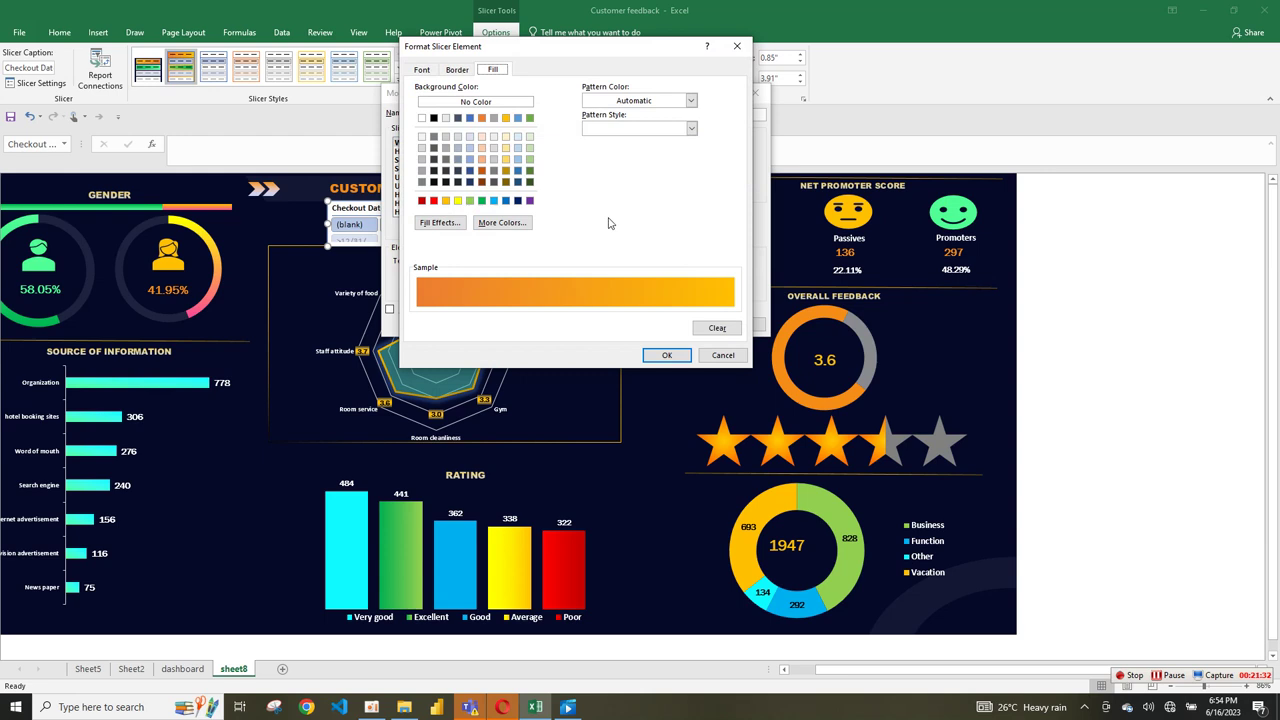
# - Fill the Whole Slicer element with the custom color RGB 10, 5, 45
pyautogui.click(490, 224)
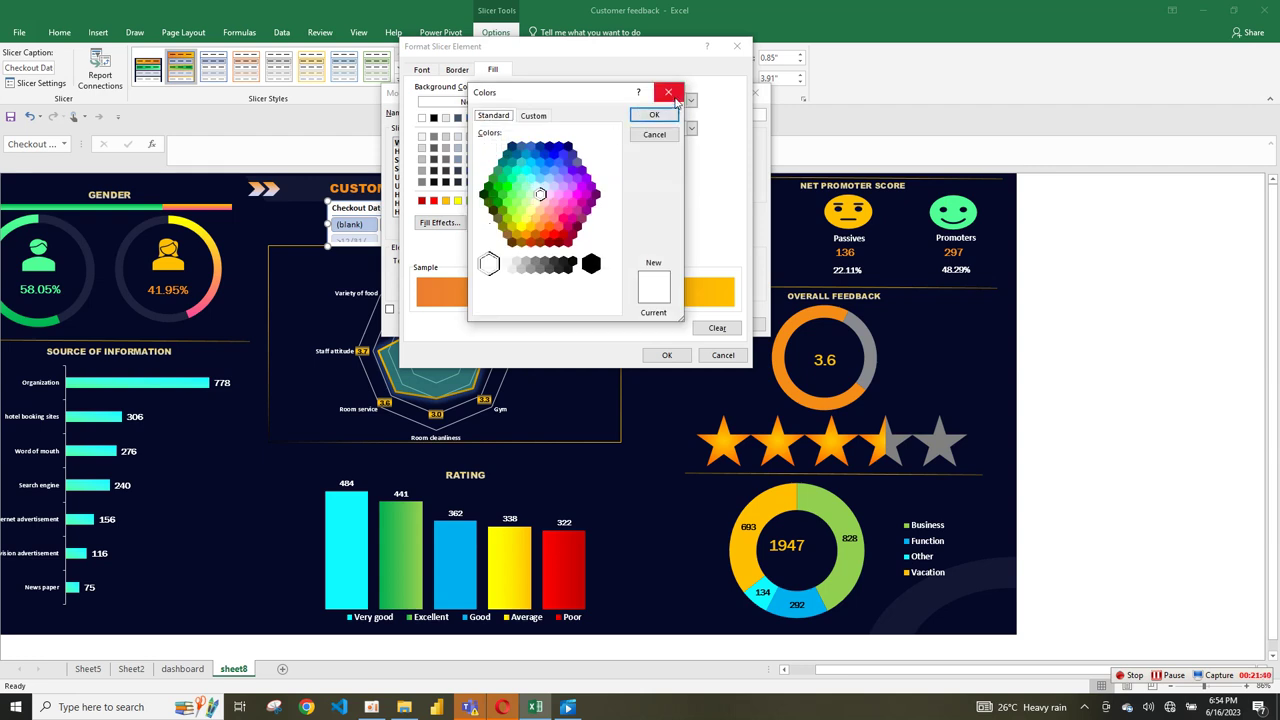
pyautogui.click(533, 115)
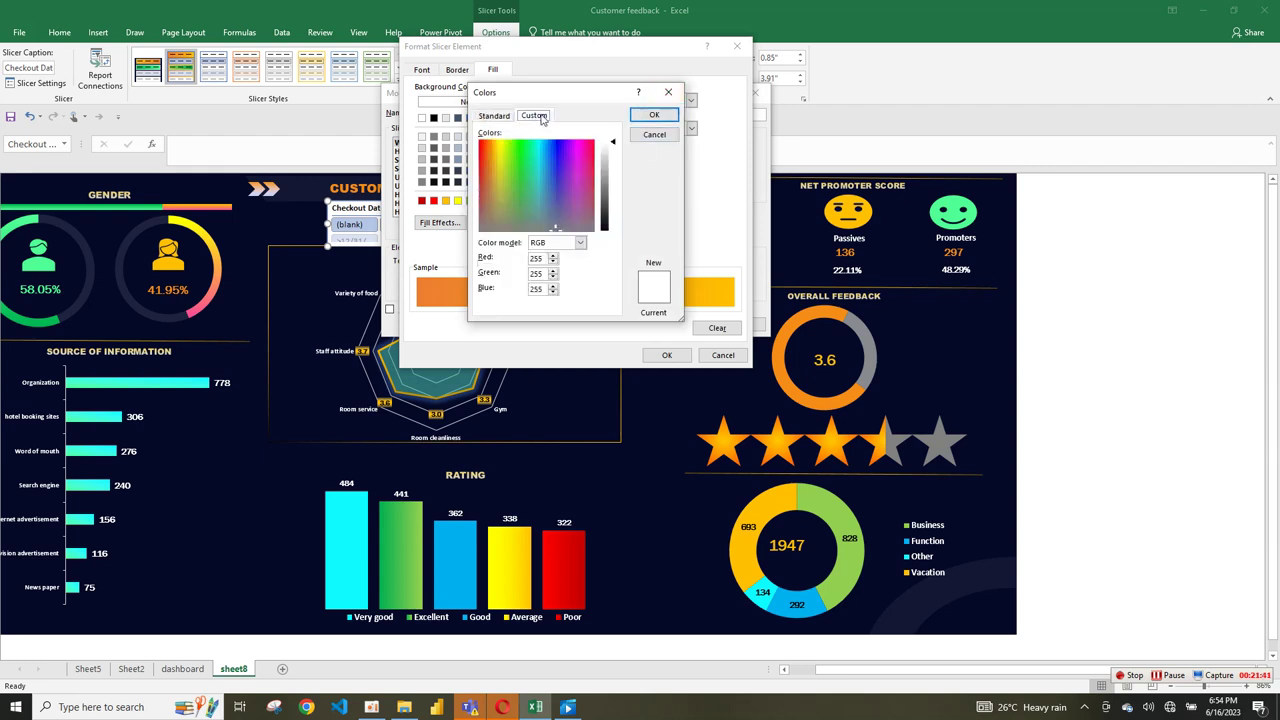
pyautogui.doubleClick(540, 257)
pyautogui.write('10')
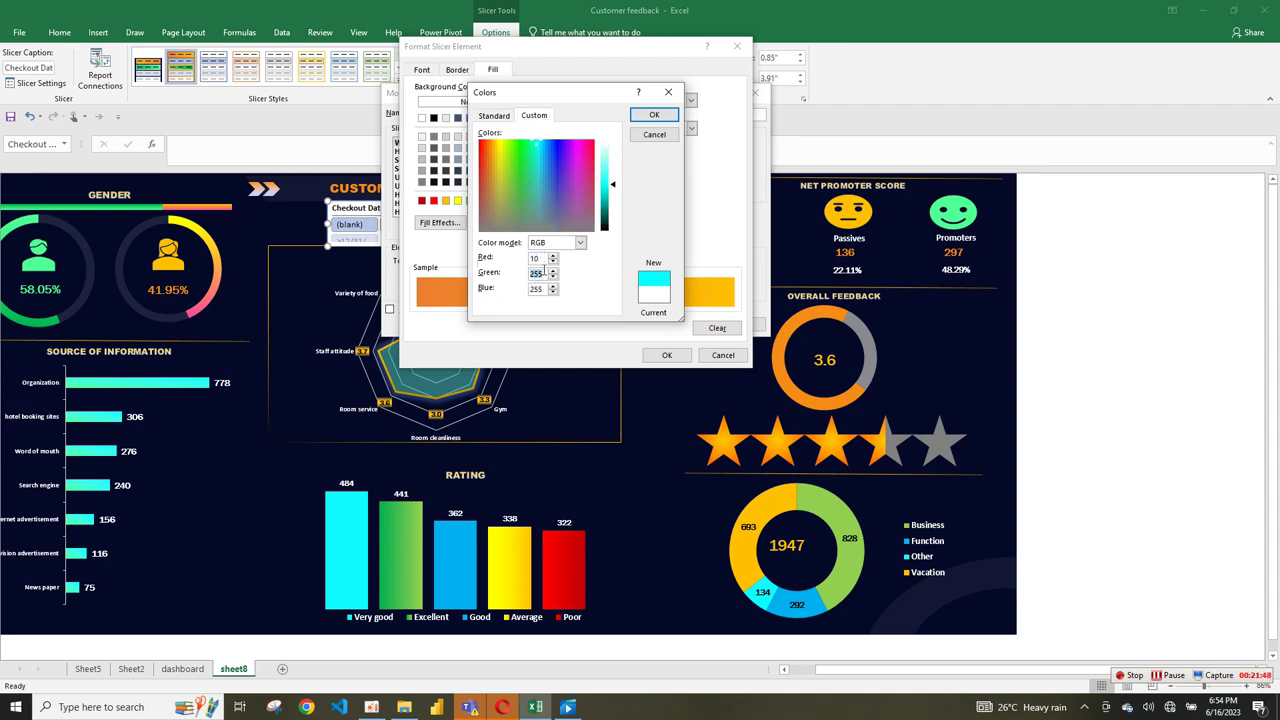
pyautogui.write('5')
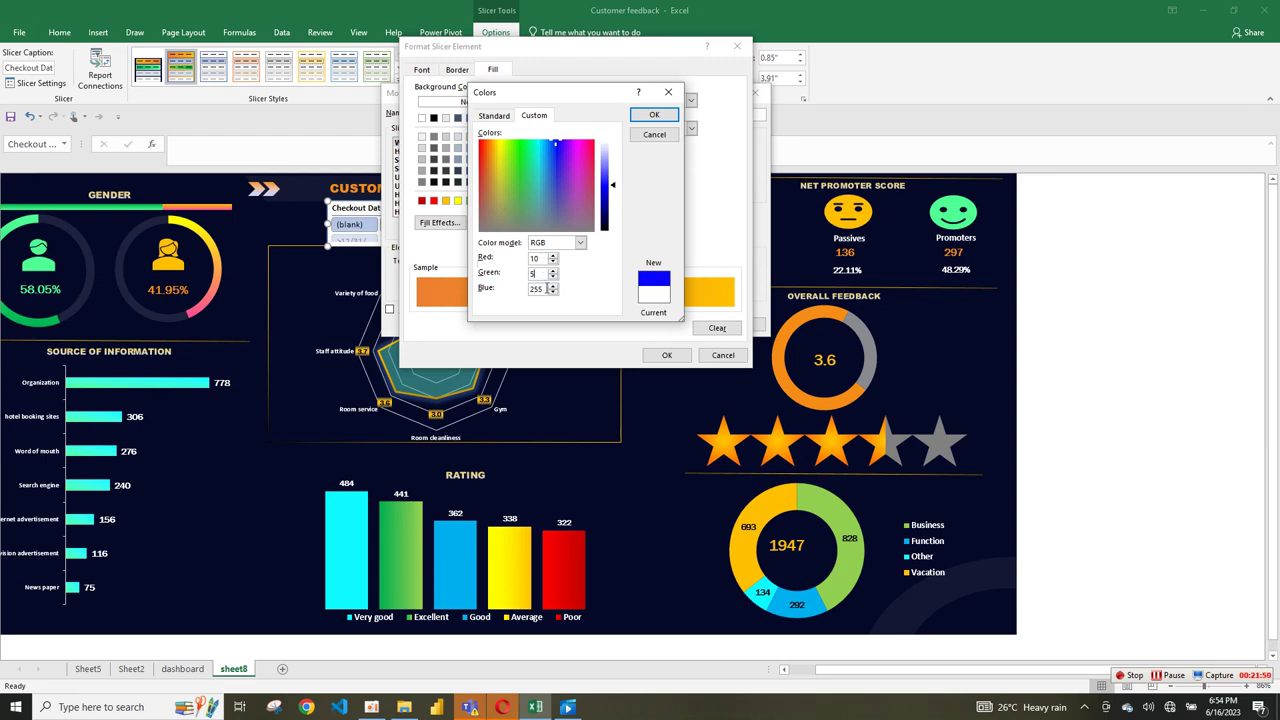
pyautogui.press('BackSpace')
pyautogui.press('BackSpace')
pyautogui.press('BackSpace')
pyautogui.write('45')
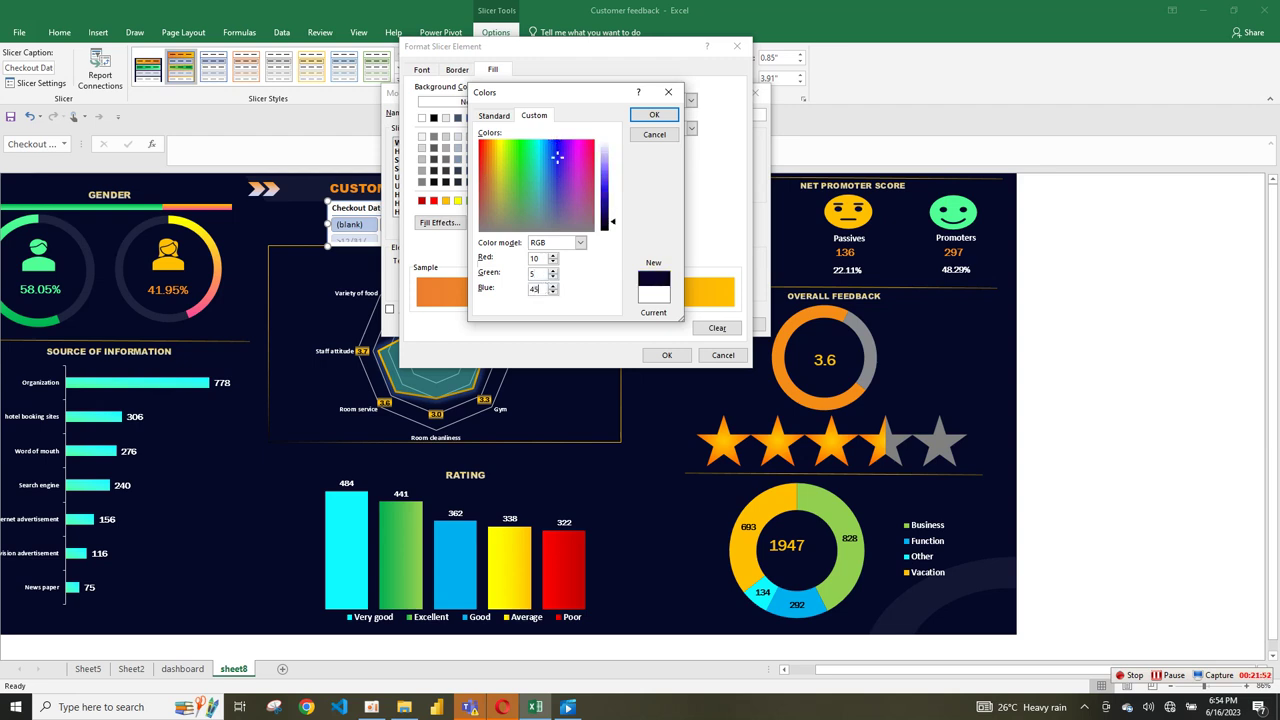
pyautogui.click(654, 114)
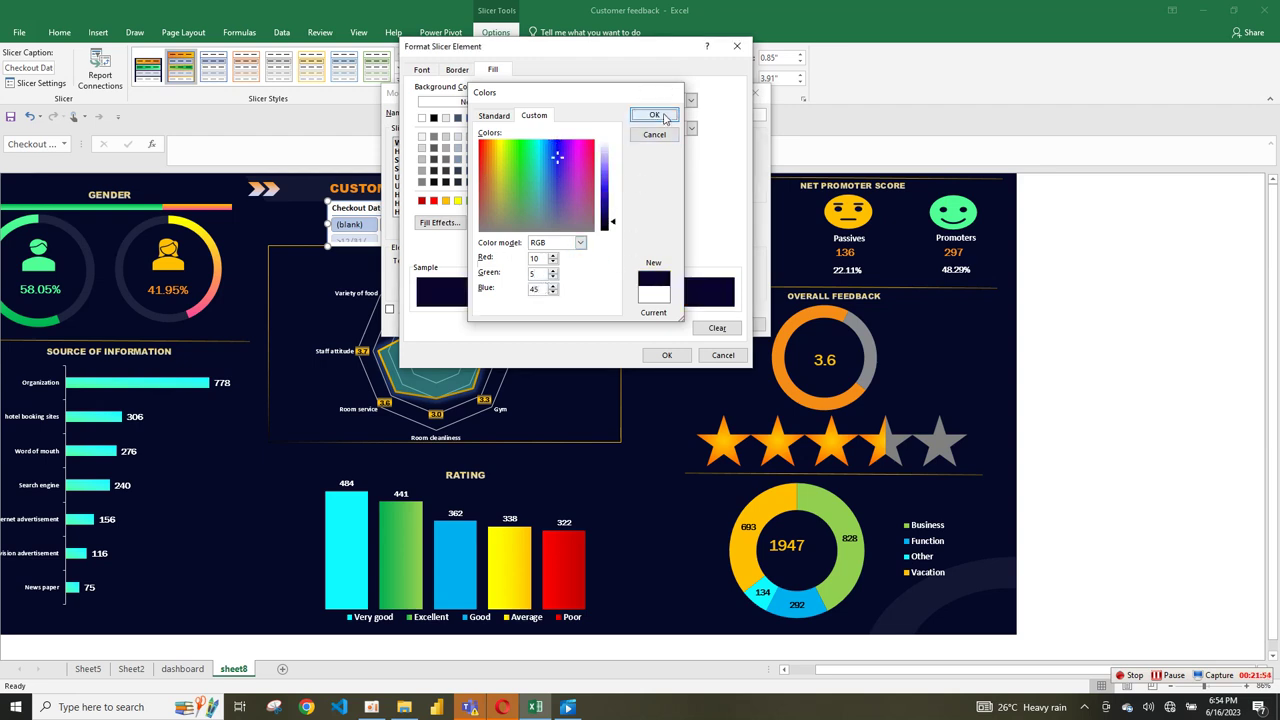
pyautogui.click(666, 355)
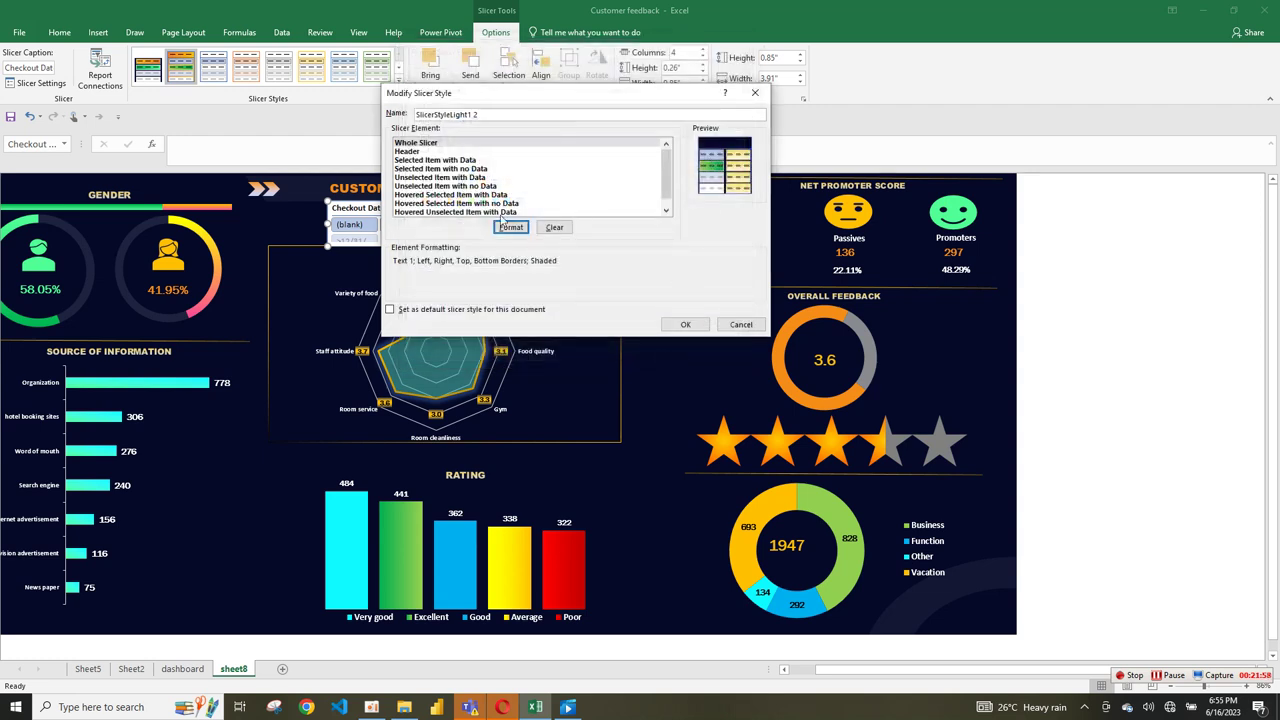
# - Choose a two-color gradient fill for the Selected Item with Data element with gold as Color 1 and dark gold as Color 2
pyautogui.click(412, 152)
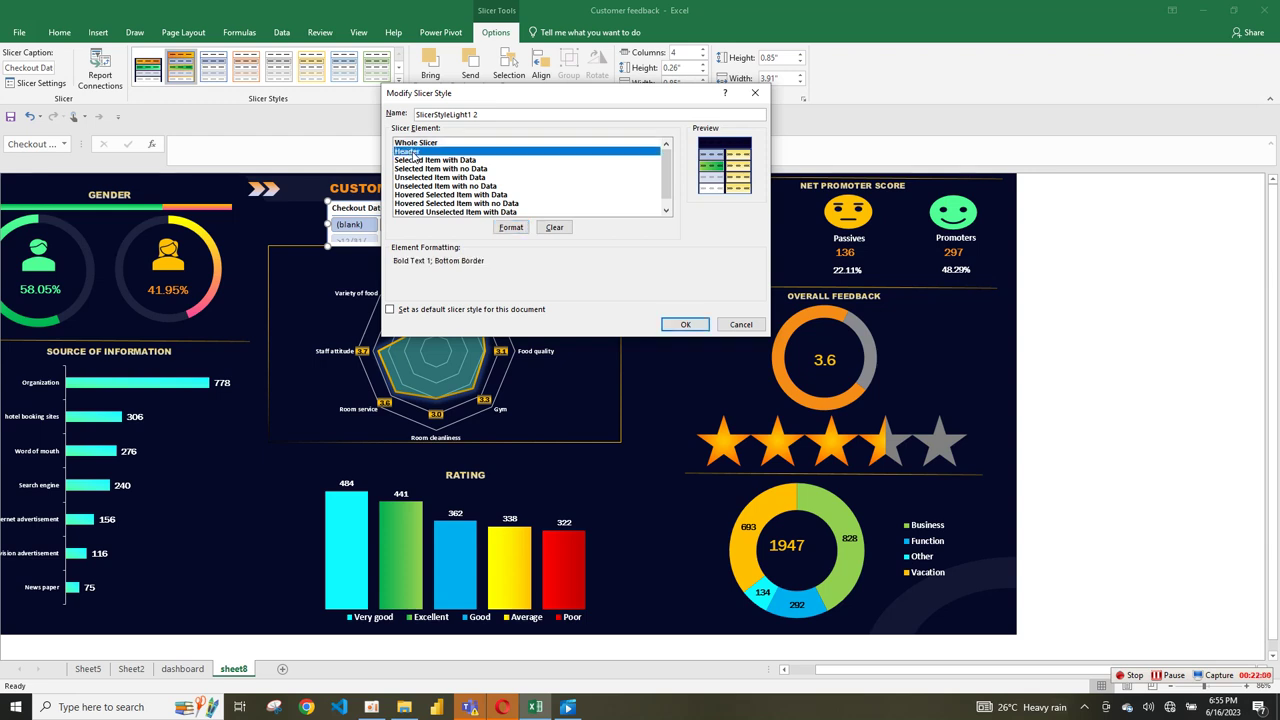
pyautogui.click(428, 161)
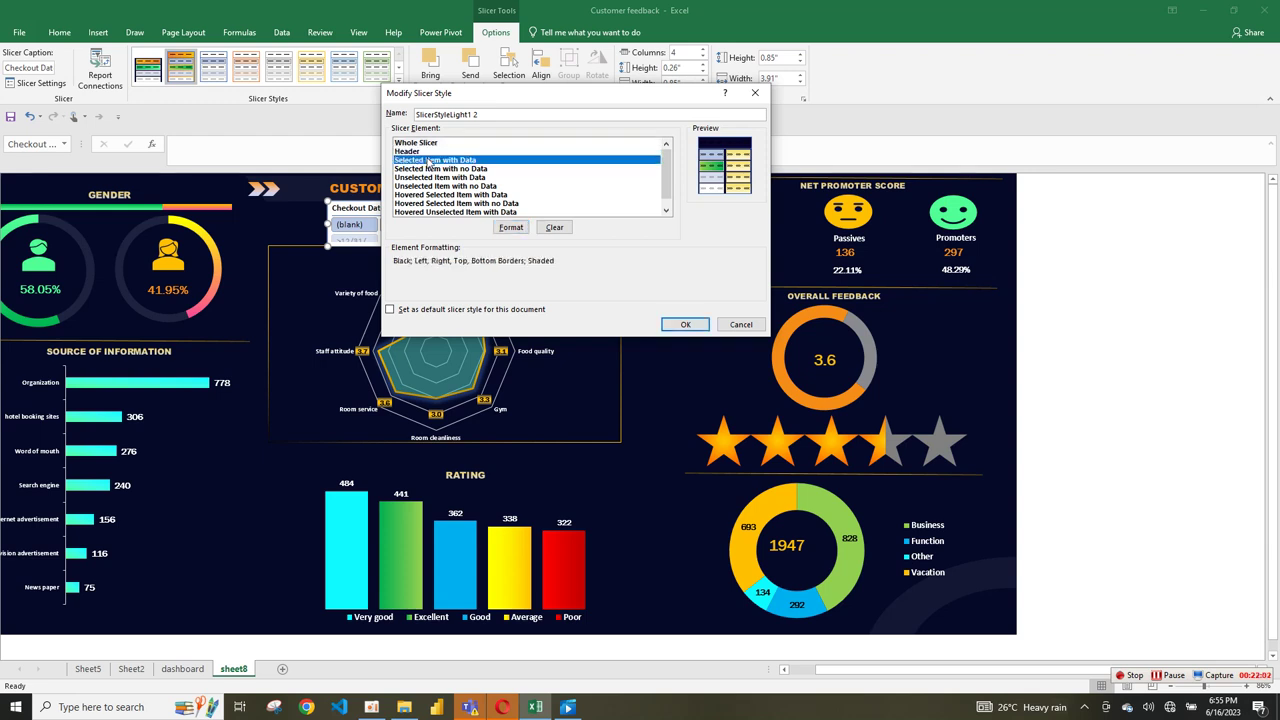
pyautogui.click(511, 228)
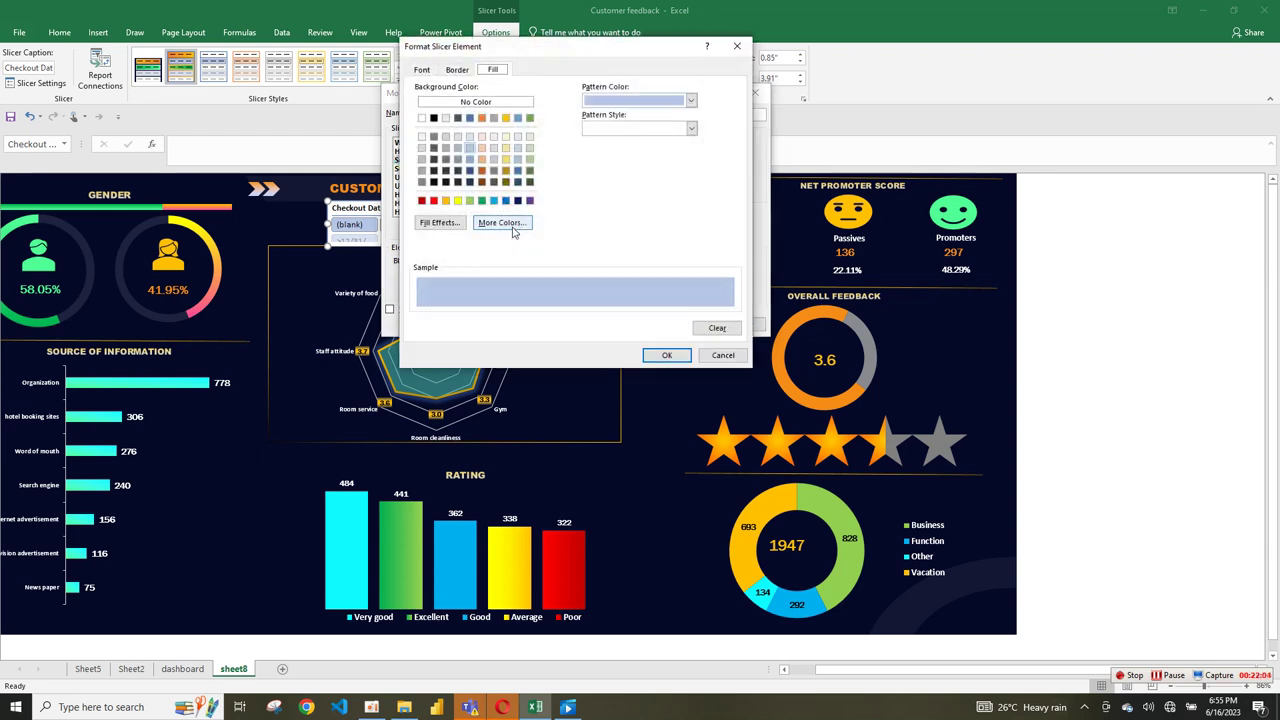
pyautogui.click(462, 228)
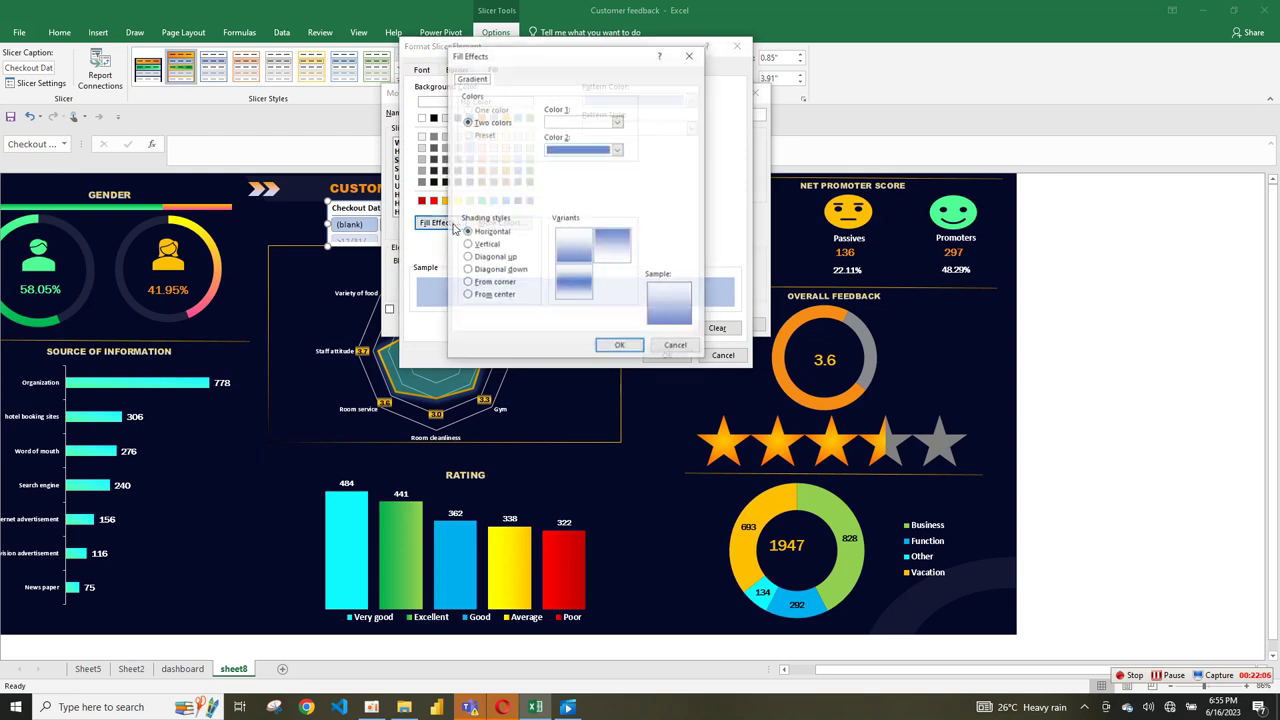
pyautogui.click(588, 122)
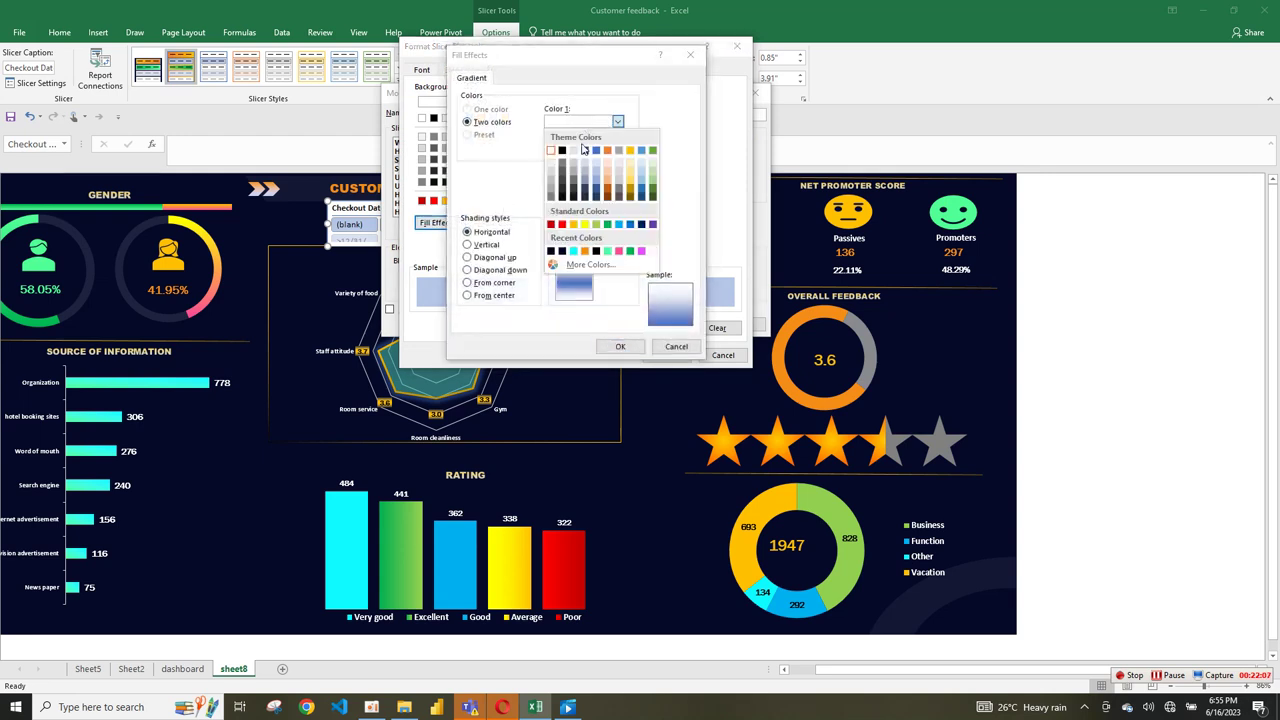
pyautogui.click(578, 222)
pyautogui.click(616, 149)
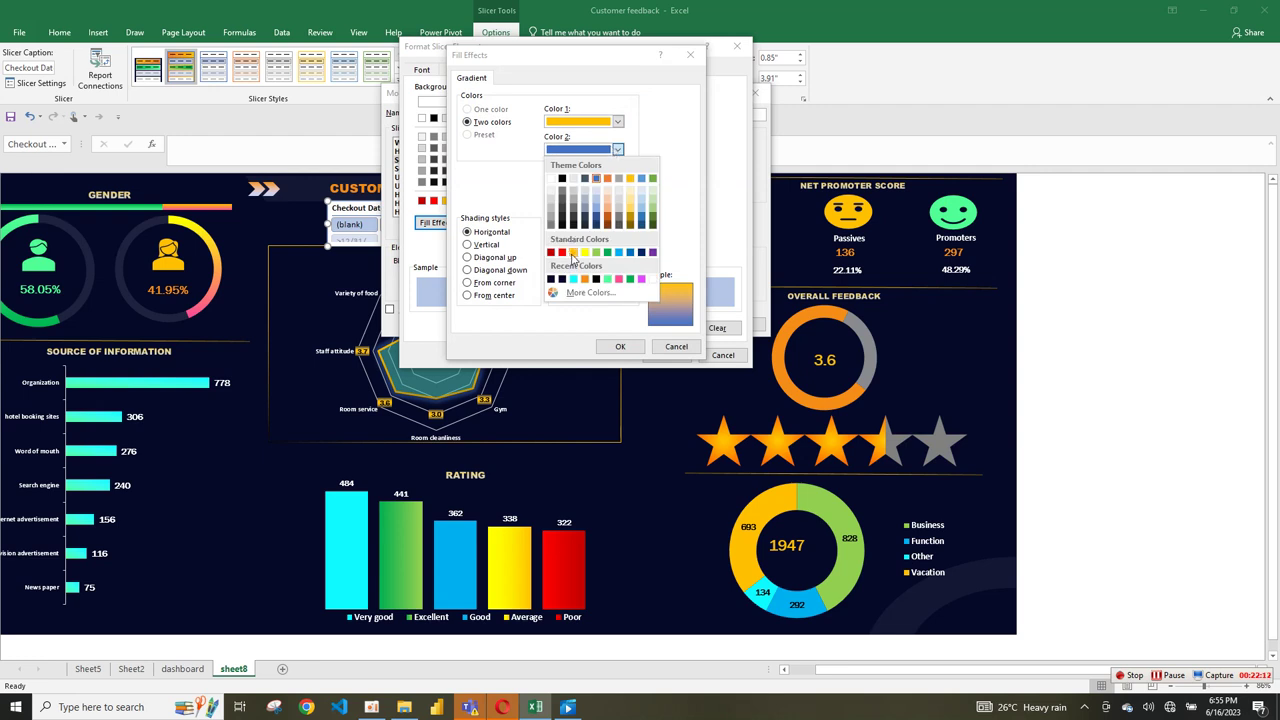
pyautogui.click(572, 254)
pyautogui.click(616, 149)
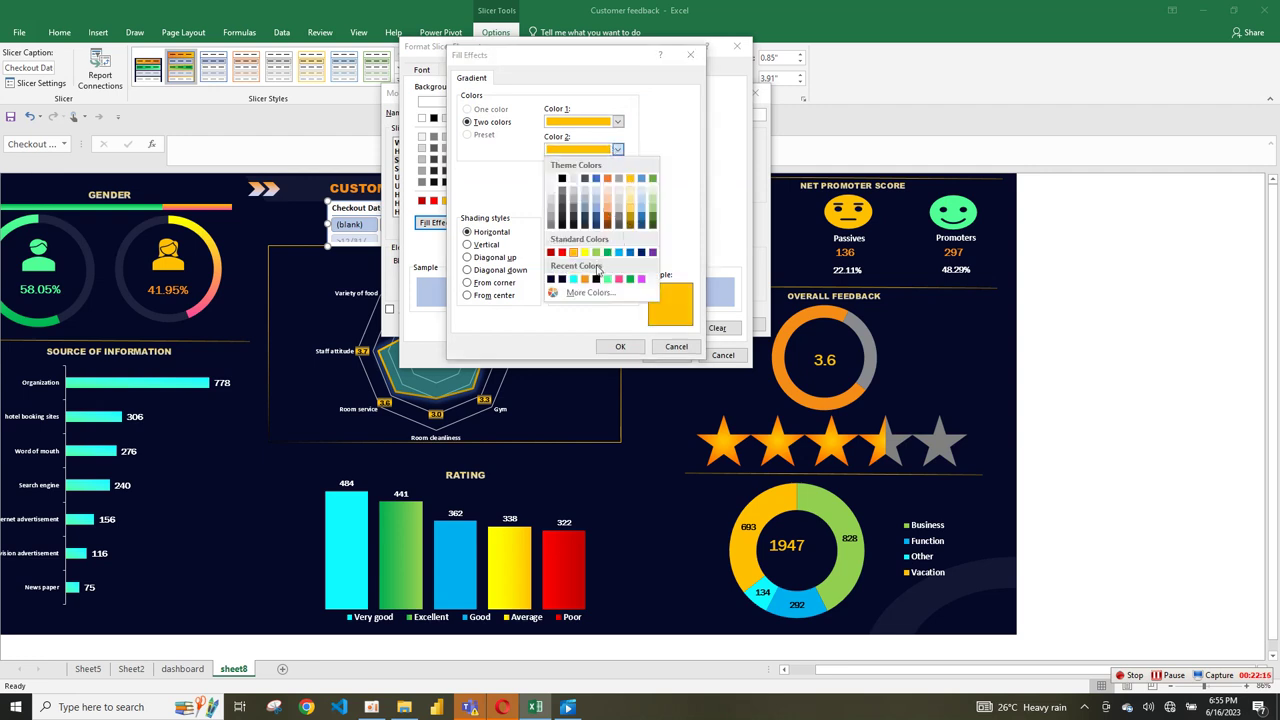
pyautogui.click(630, 221)
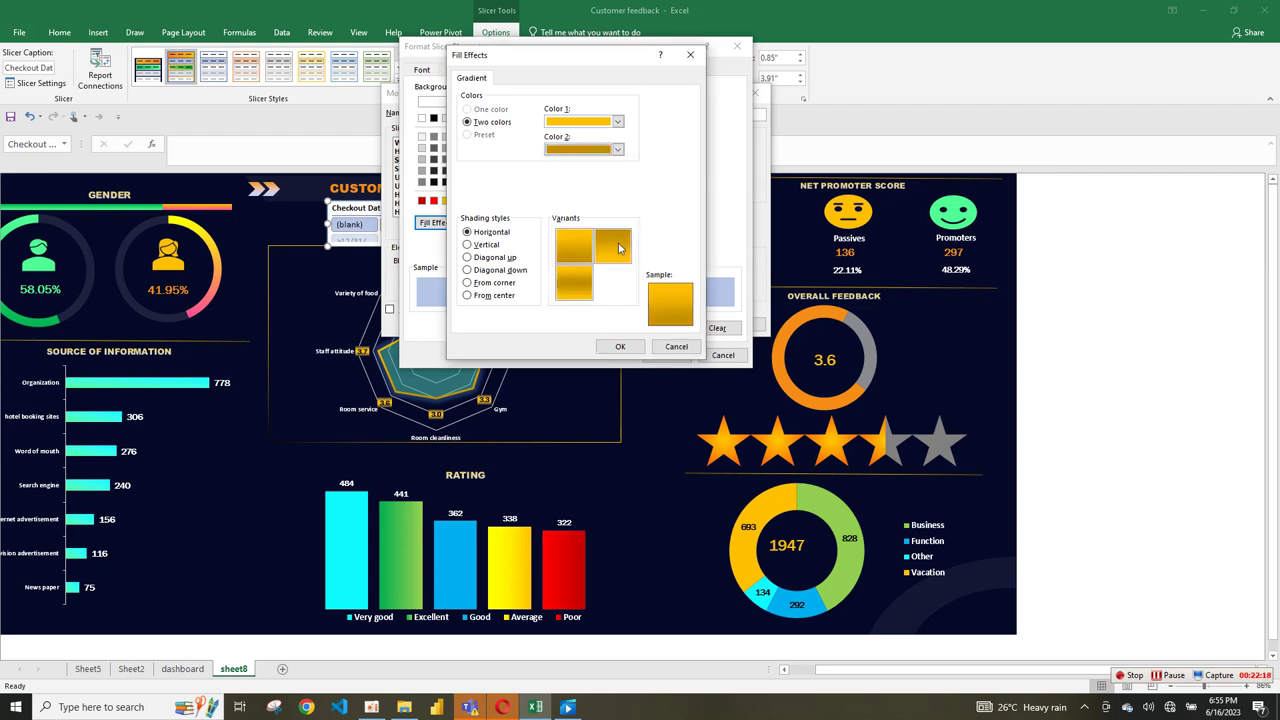
# - Set Color 2 of the Selected Item with Data gradient to the standard orange theme color after trying gold and dark orange
pyautogui.click(617, 149)
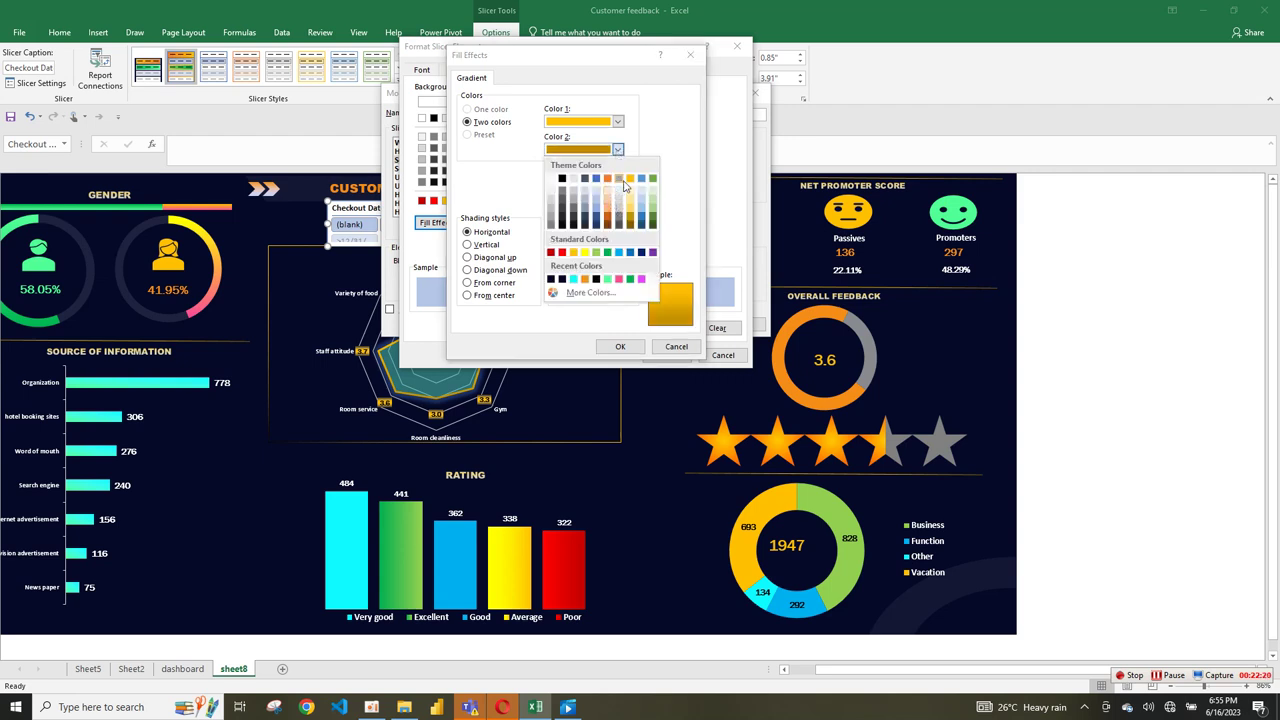
pyautogui.click(629, 181)
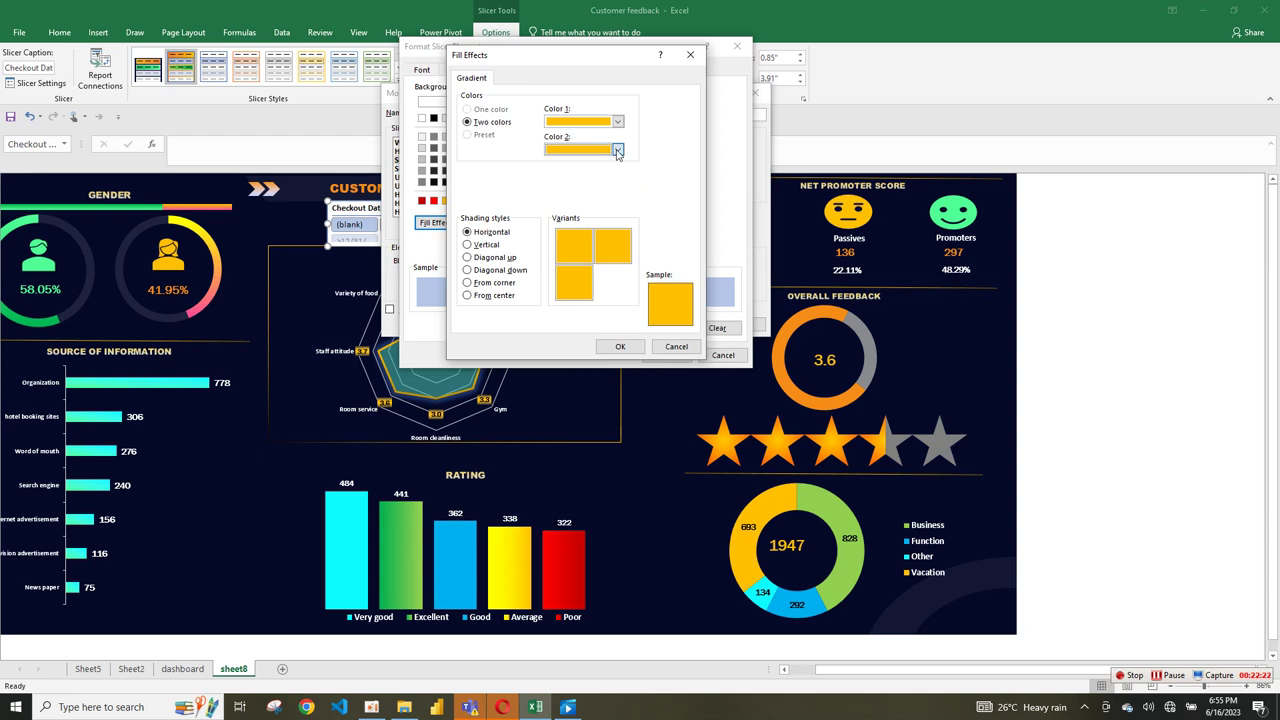
pyautogui.click(617, 149)
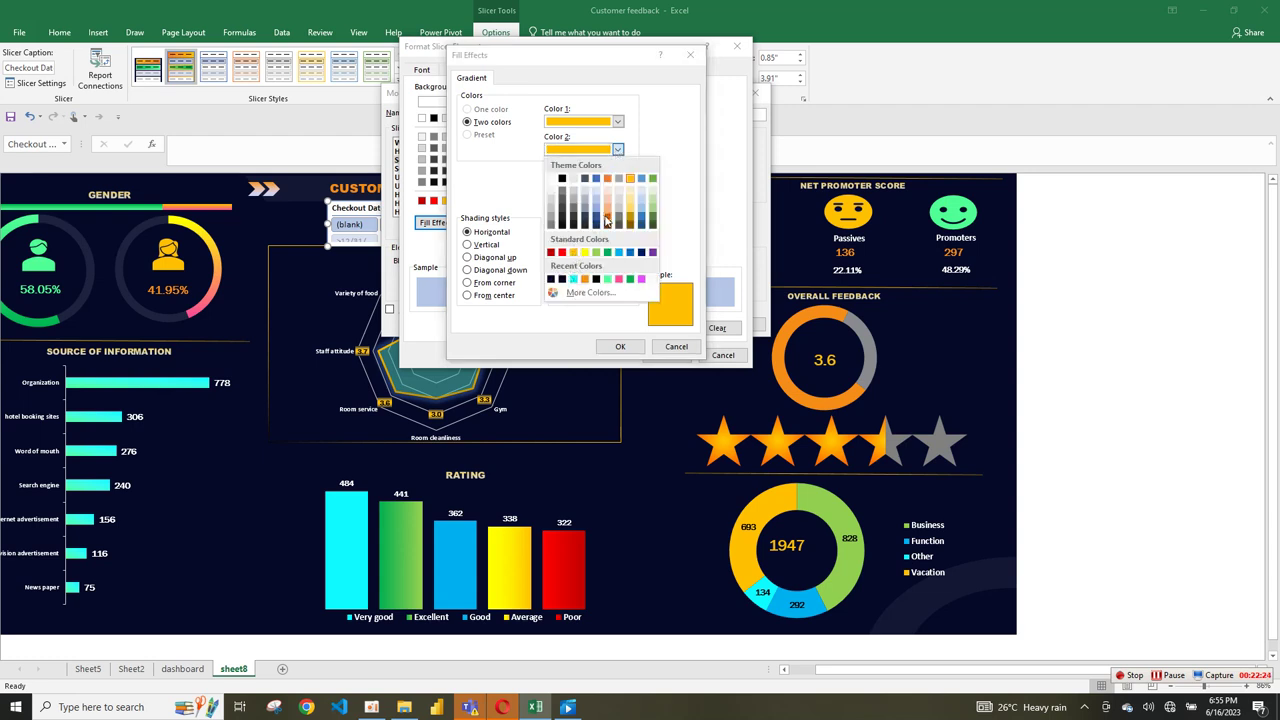
pyautogui.click(605, 220)
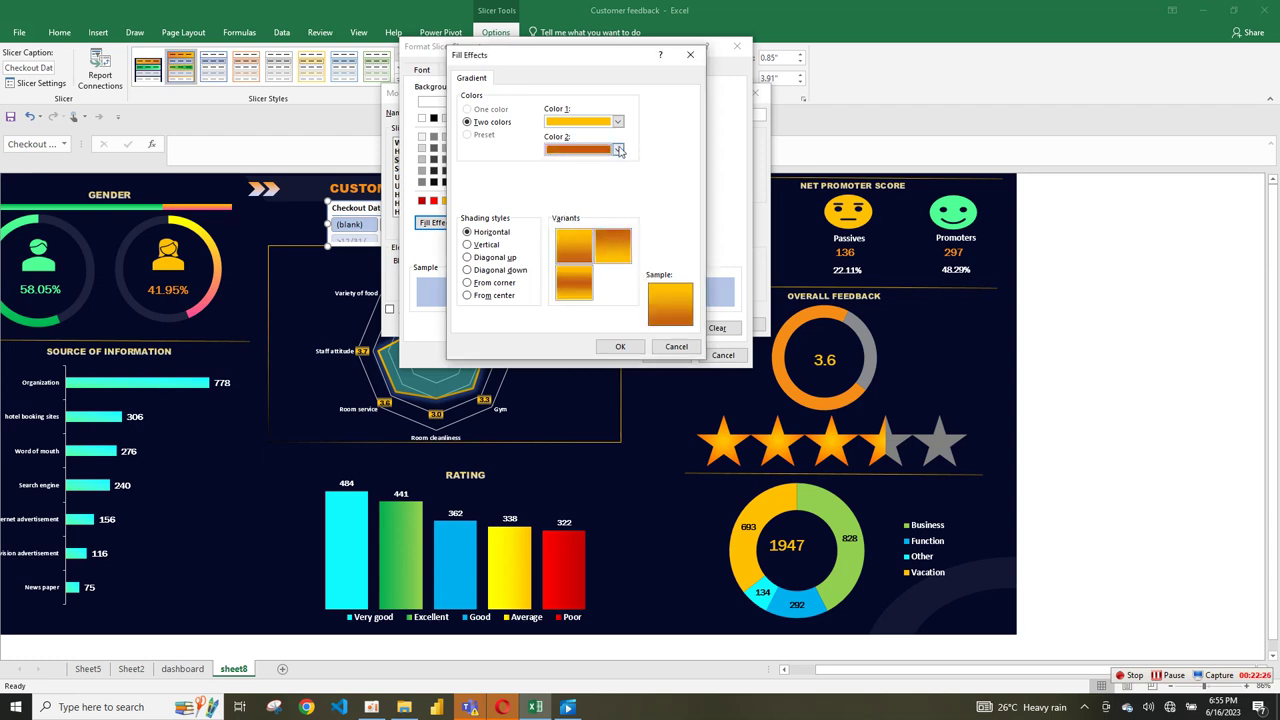
pyautogui.click(617, 149)
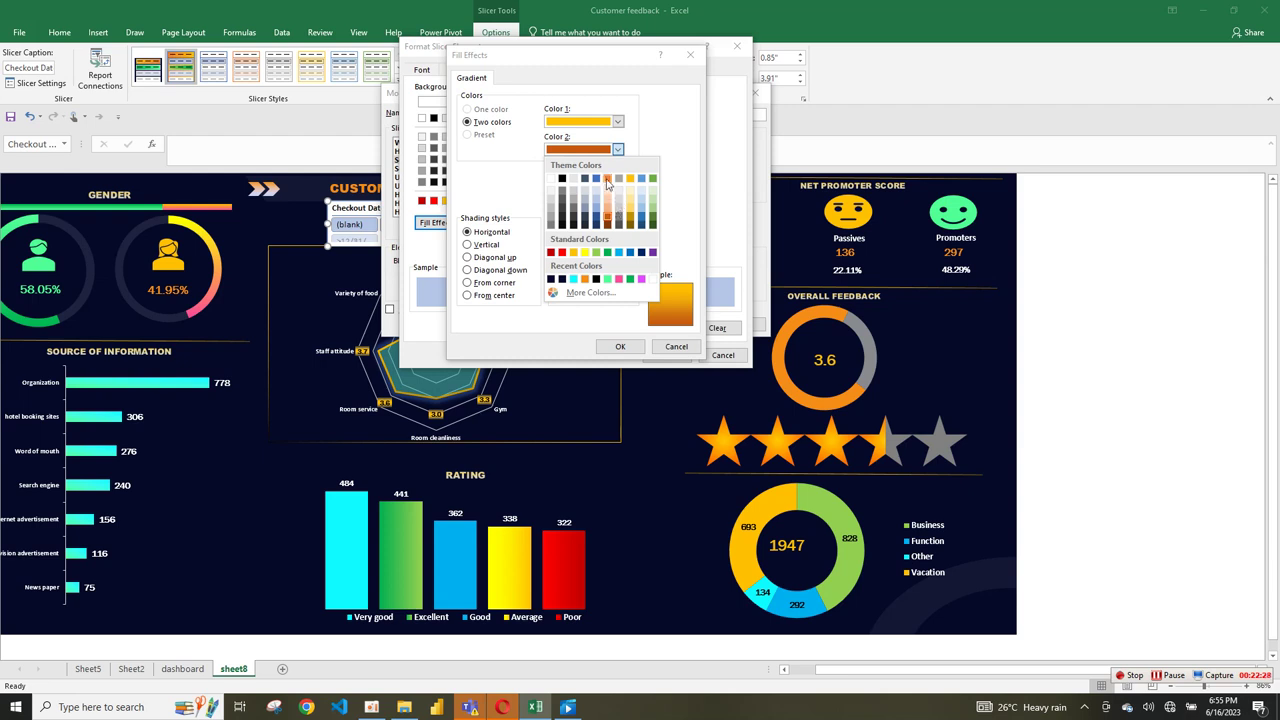
pyautogui.click(607, 178)
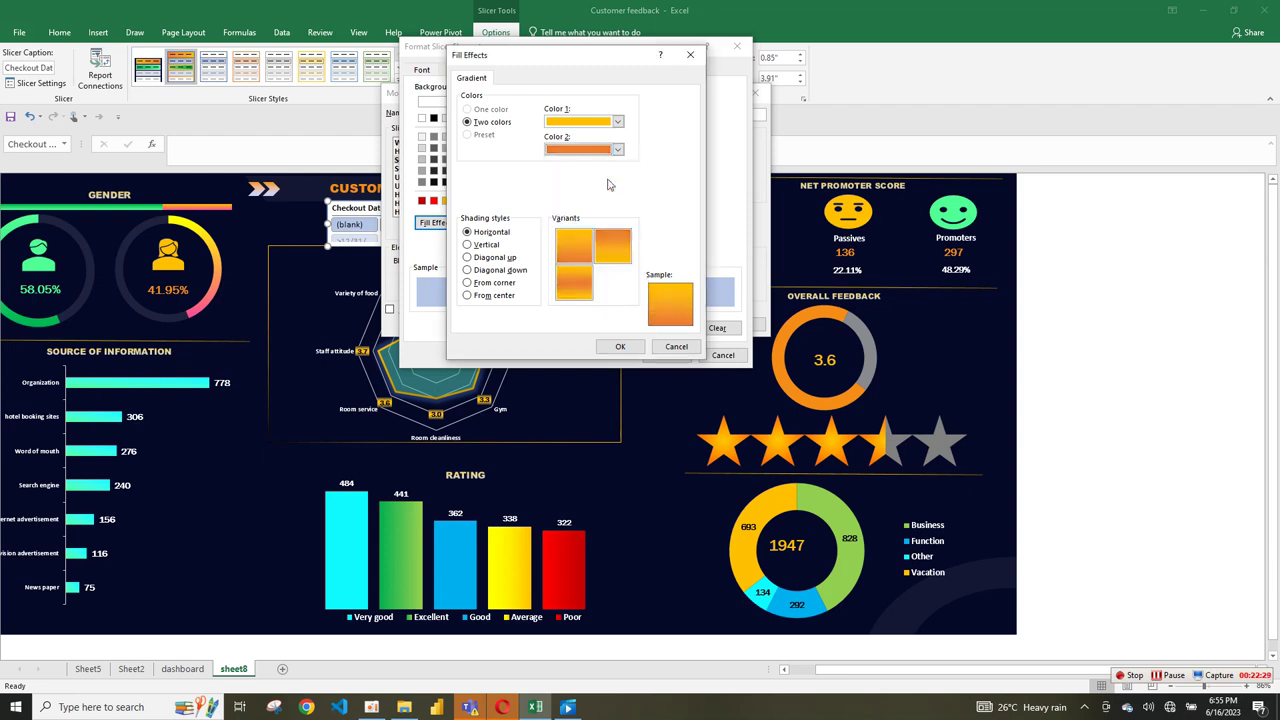
# - Give the gradient vertical shading with the orange-to-gold variant and apply the modified slicer style
pyautogui.click(487, 246)
pyautogui.click(603, 262)
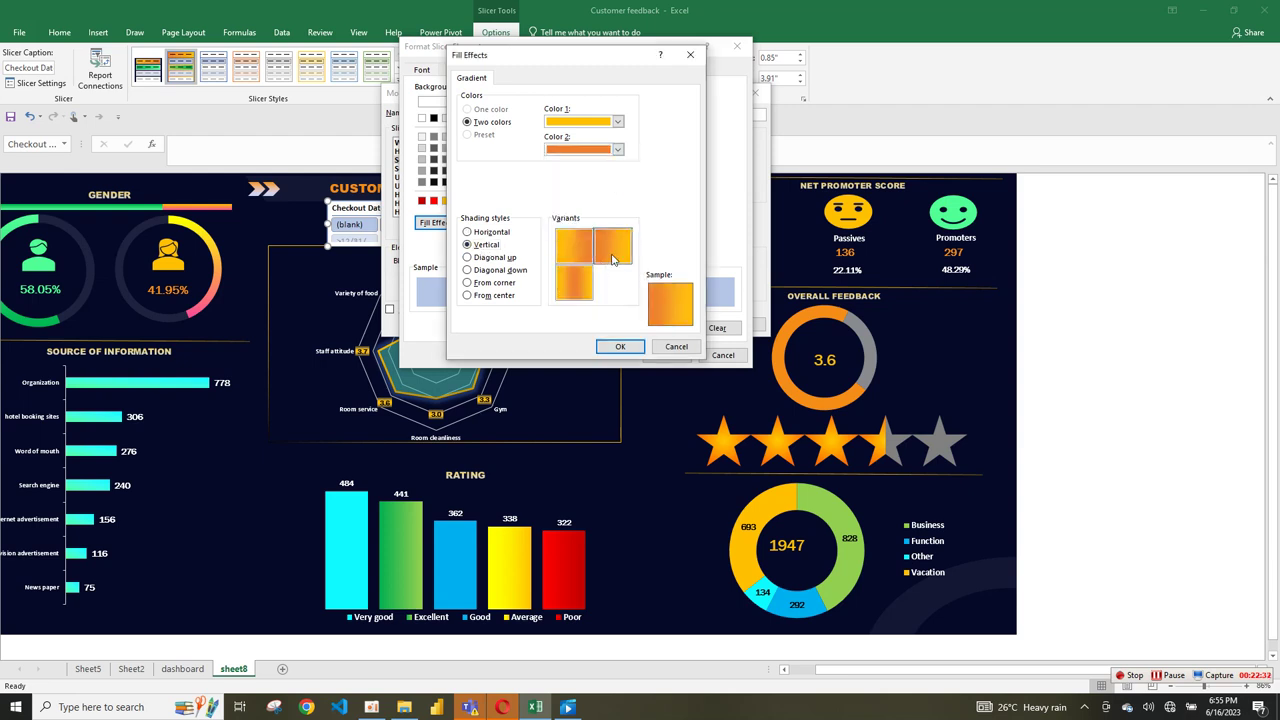
pyautogui.click(619, 346)
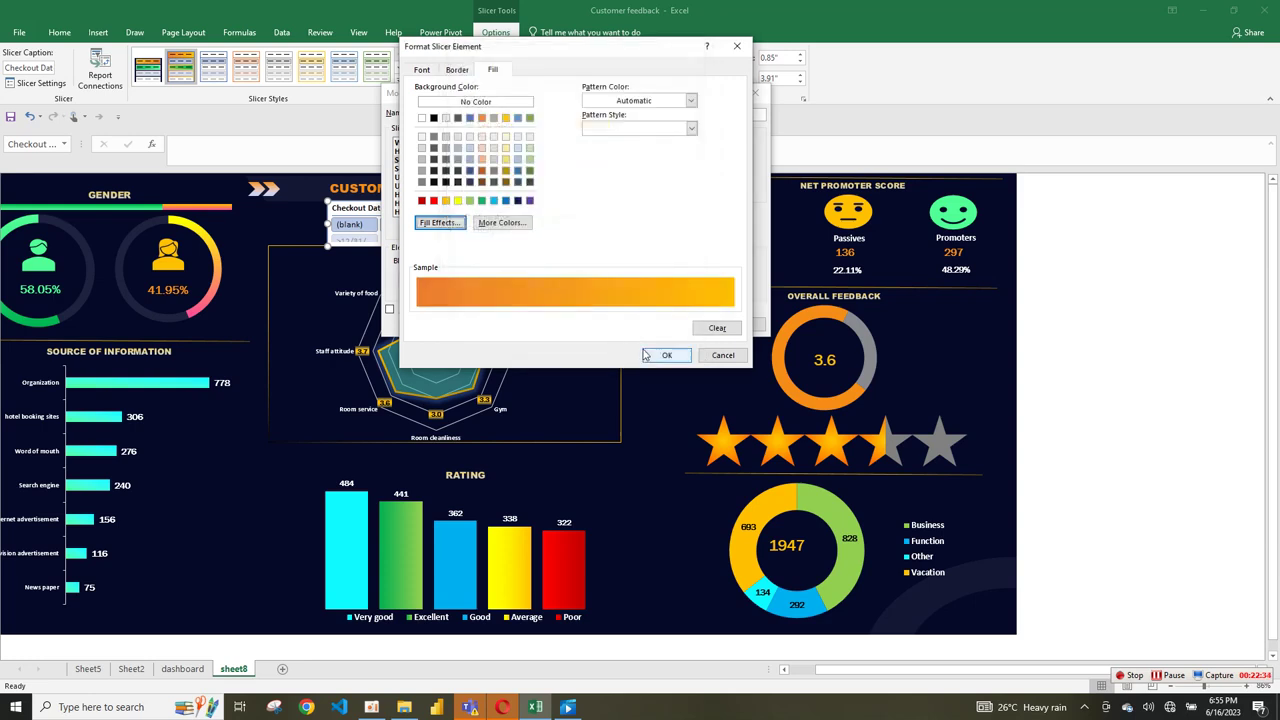
pyautogui.click(658, 353)
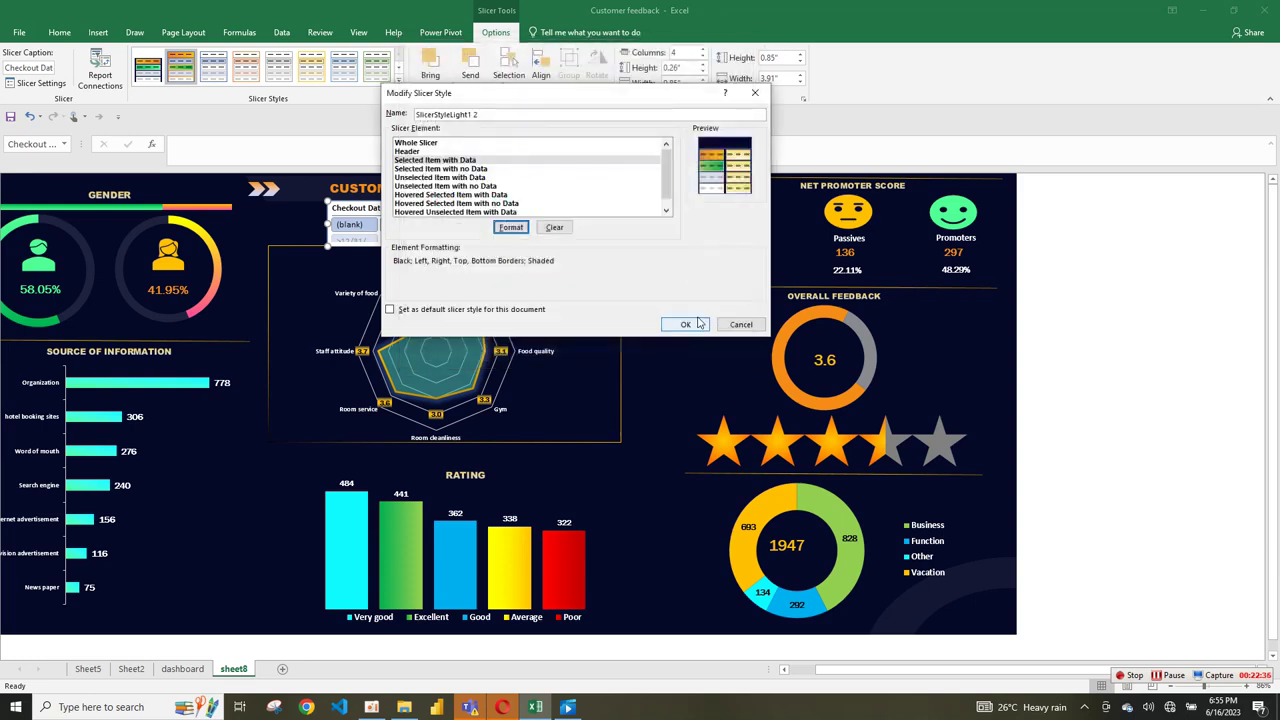
pyautogui.click(685, 324)
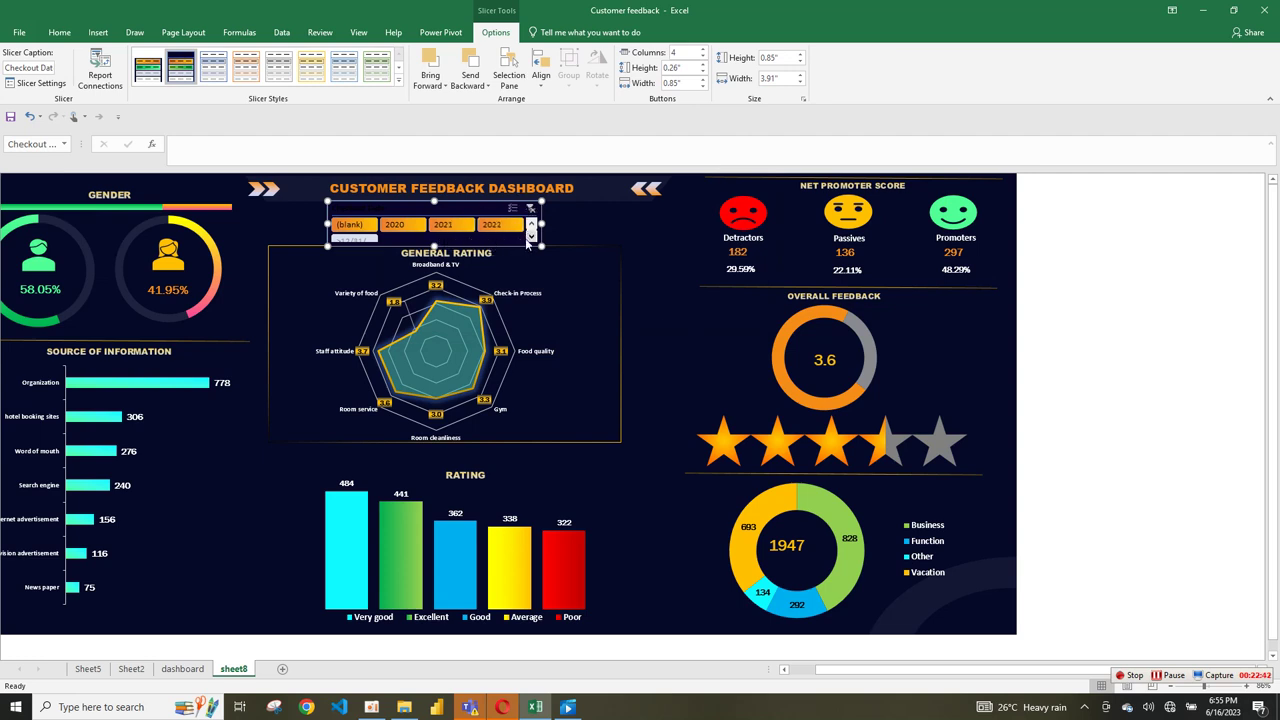
# - Switch the Checkout Date slicer to the other custom style, the first in the slicer style gallery, and deselect the slicer
pyautogui.click(516, 244)
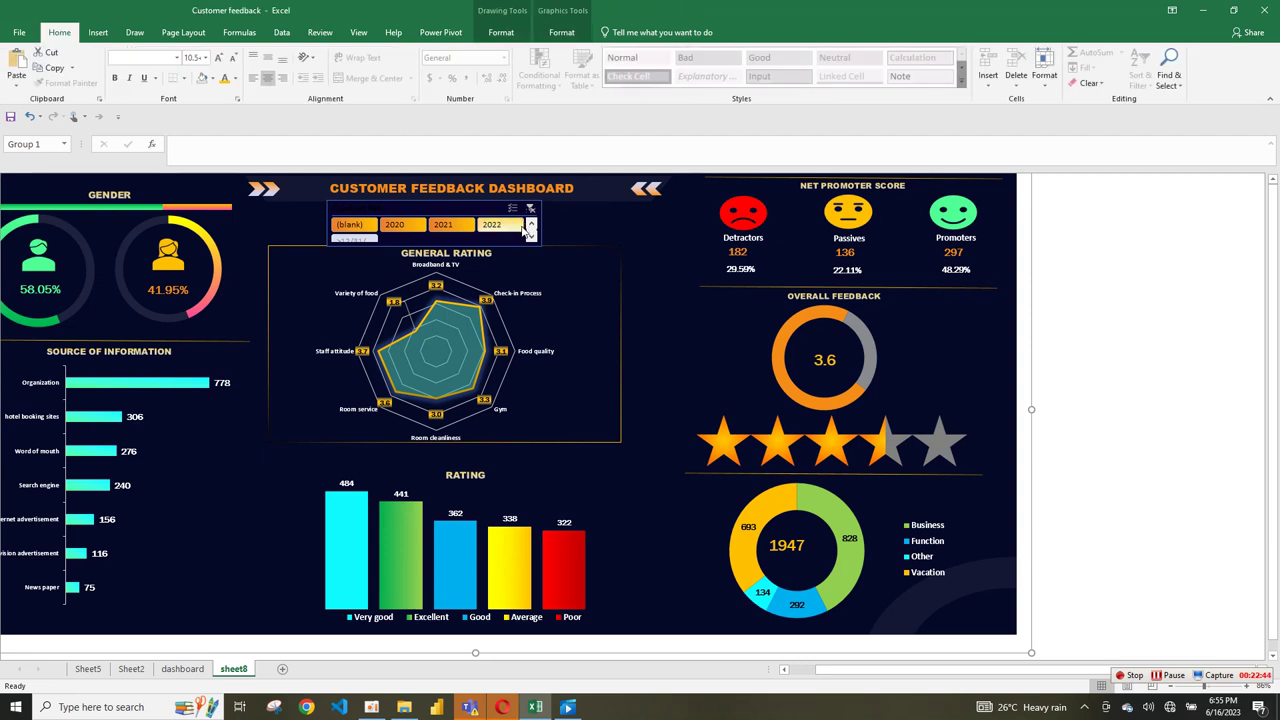
pyautogui.click(518, 246)
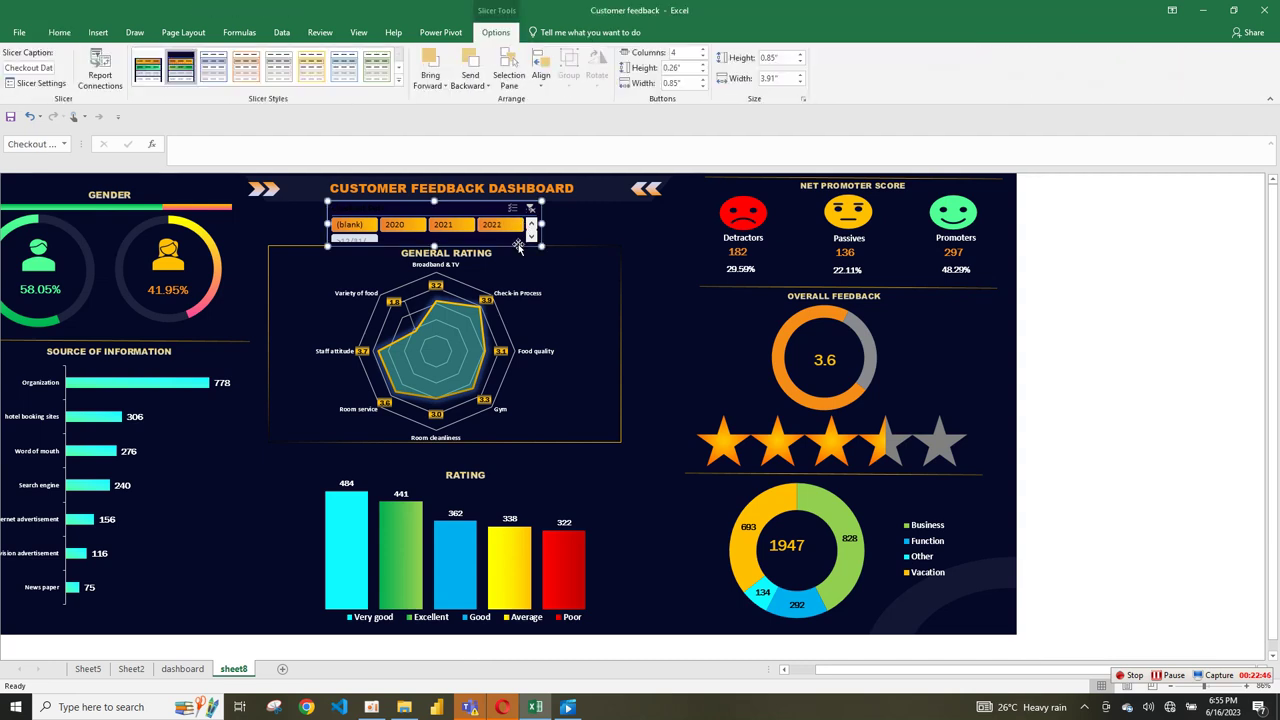
pyautogui.click(156, 70)
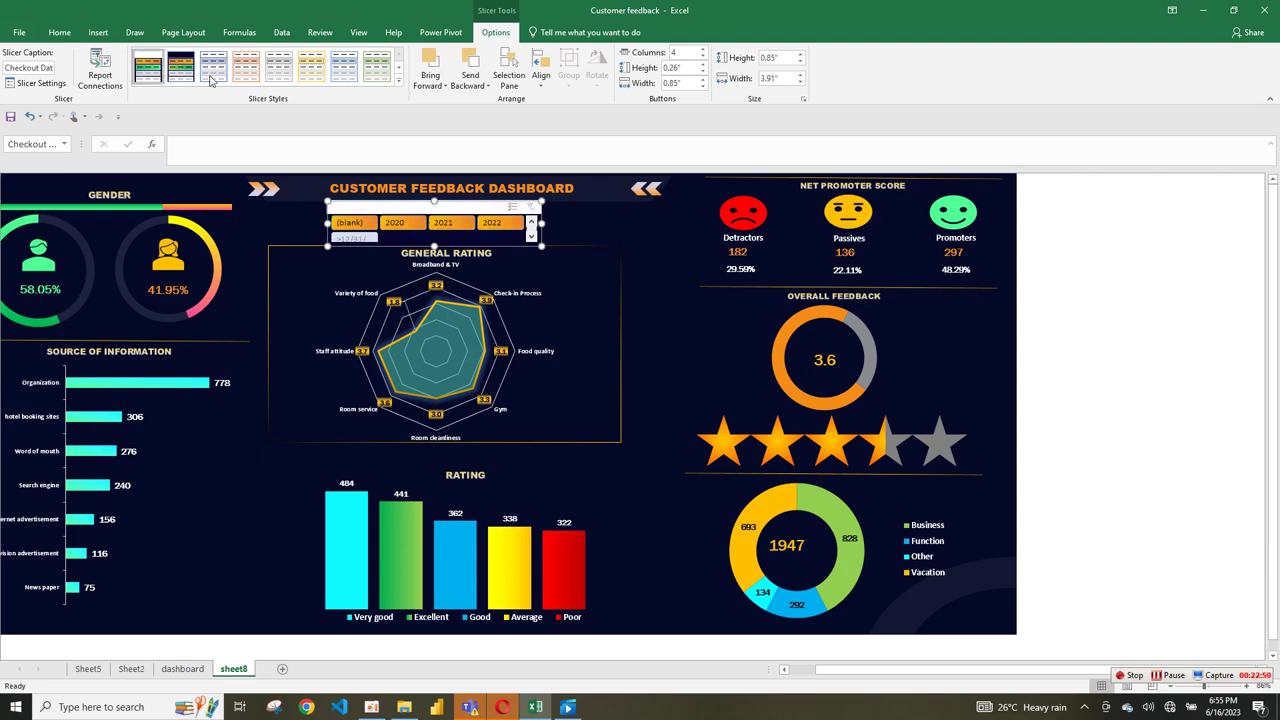
pyautogui.click(491, 238)
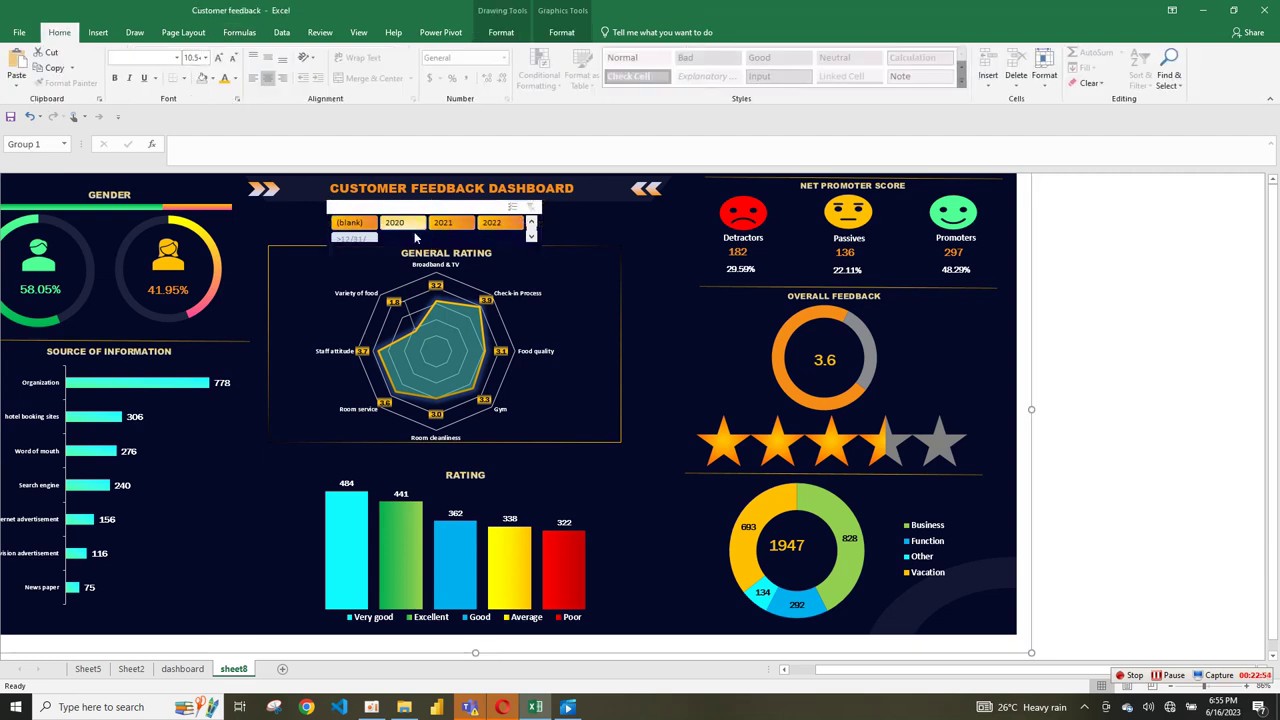
pyautogui.click(595, 226)
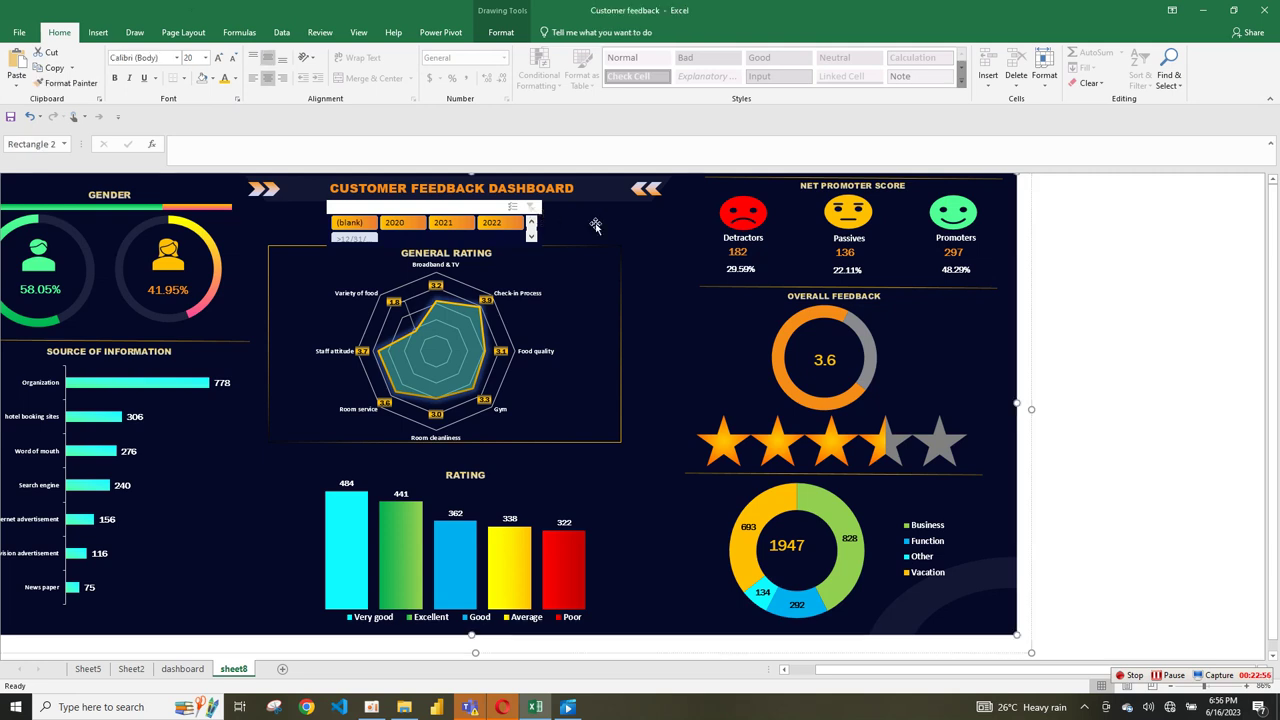